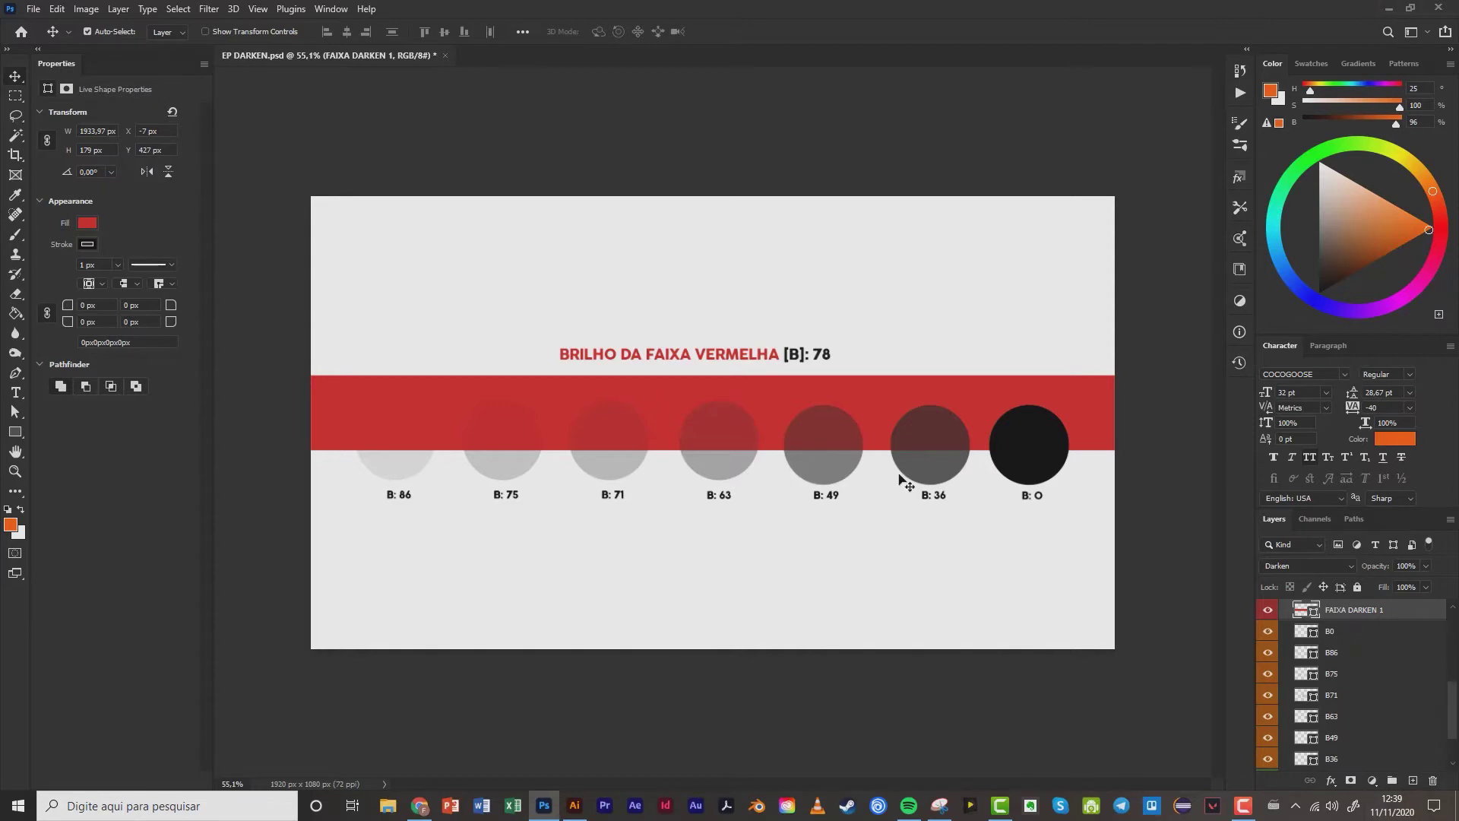
Create a new layer above FAIXA DARKEN 1 and handwrite the letters I B A with the Brush in blue (H 219, S 100, B 96).
key("ctrl+shift+alt+n")
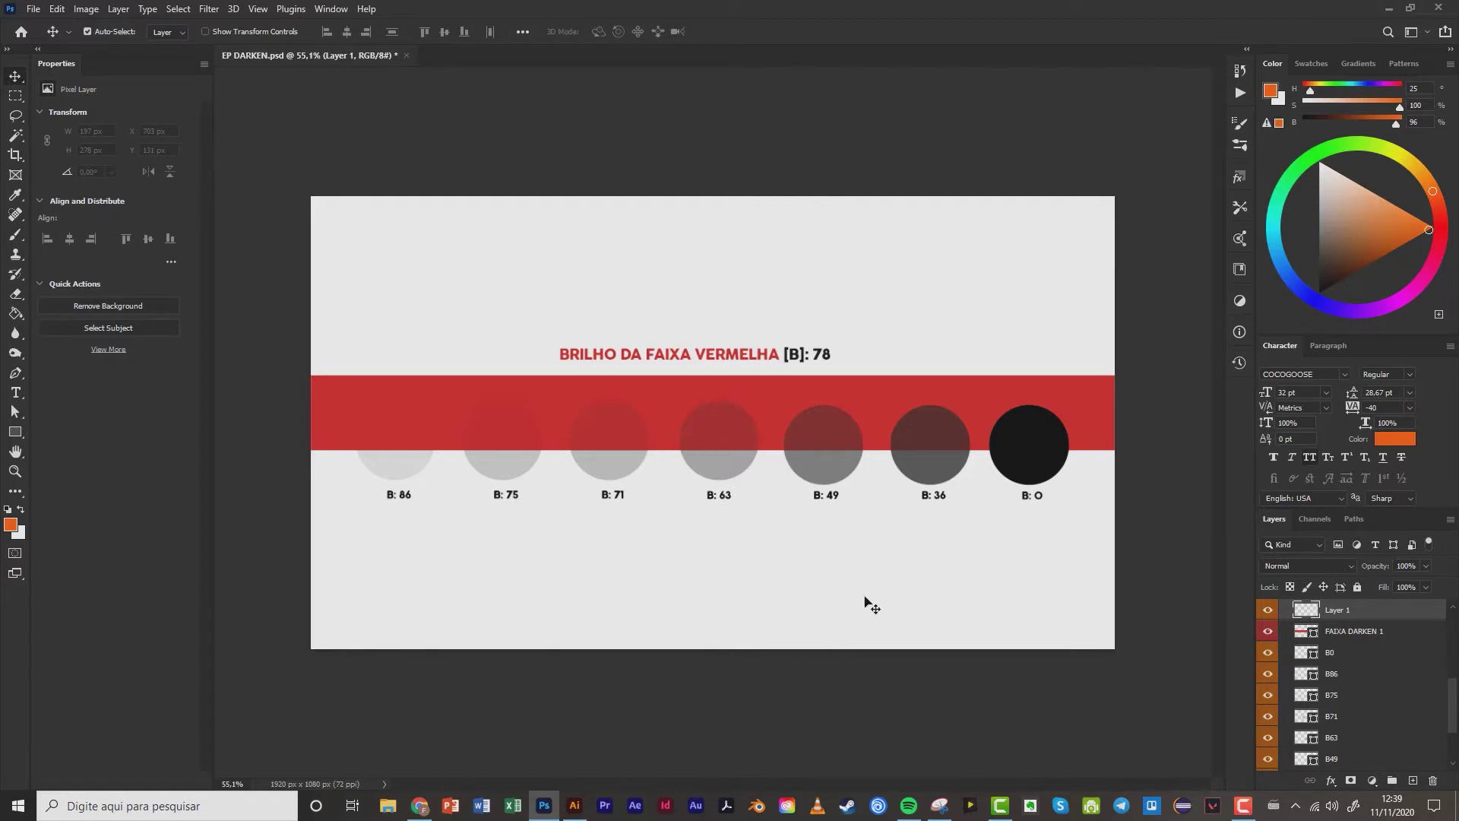
key("b")
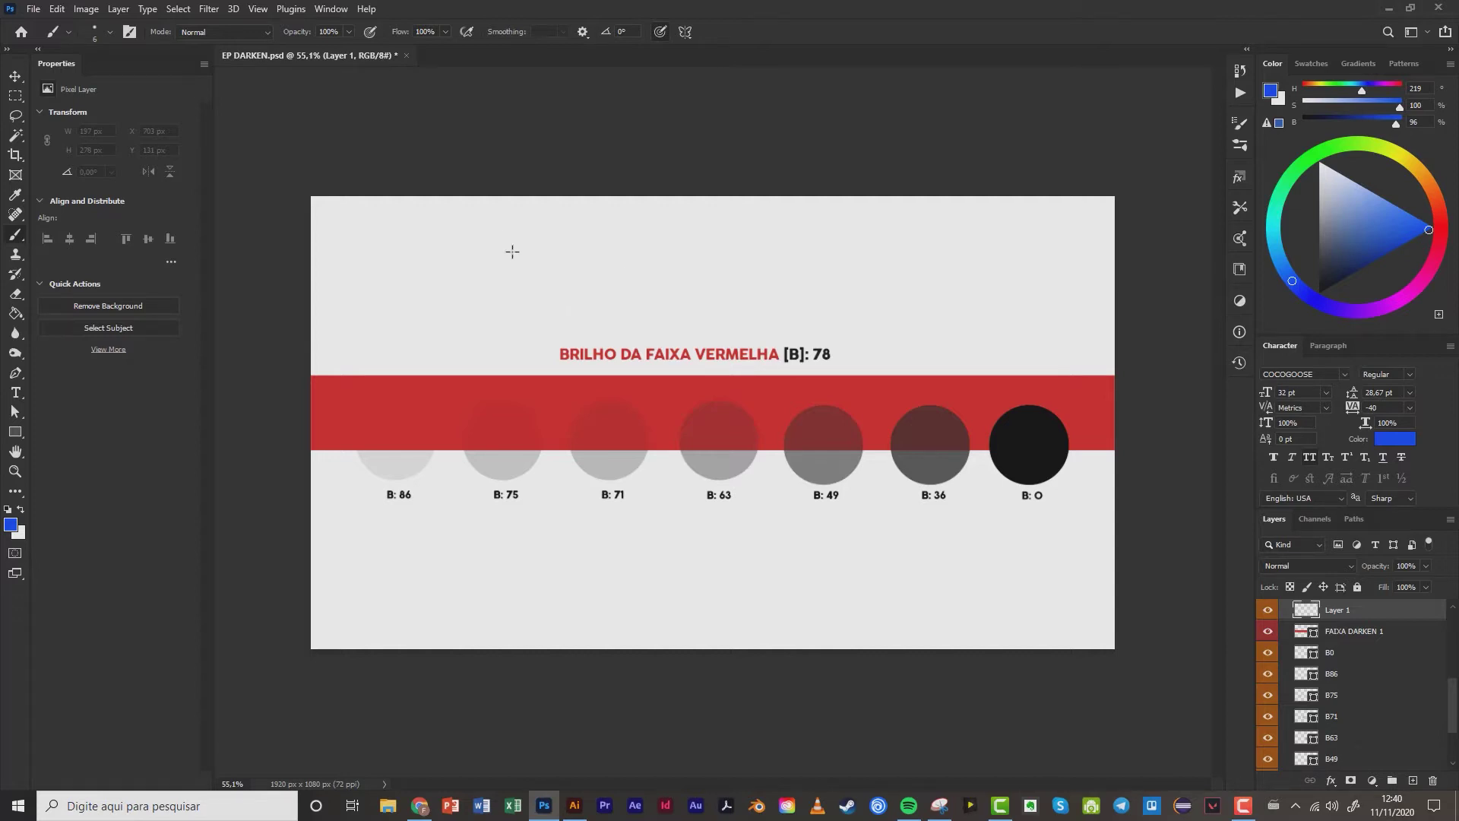
left_click_drag(430, 228, 481, 224)
mouse_move(449, 226)
left_mouse_down()
mouse_move(497, 253)
mouse_move(491, 232)
mouse_move(520, 256)
mouse_move(568, 269)
left_mouse_up()
left_click_drag(545, 253, 567, 252)
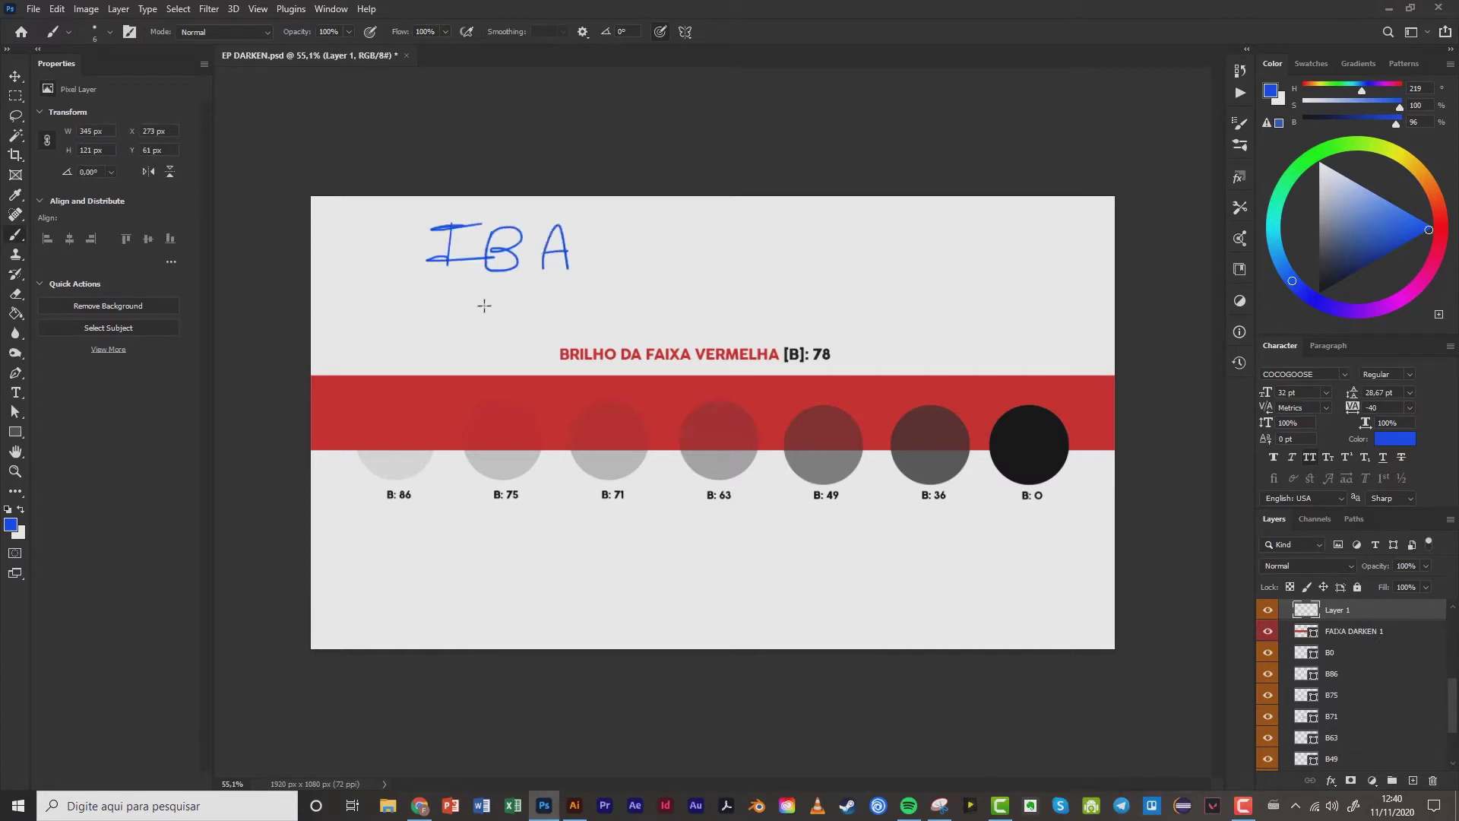
Draw an upward arrow beneath each of the handwritten letters I, B and A.
left_click_drag(453, 277, 448, 306)
left_click_drag(439, 281, 460, 277)
mouse_move(483, 283)
left_mouse_down()
mouse_move(504, 270)
mouse_move(495, 306)
mouse_move(508, 277)
mouse_move(559, 307)
mouse_move(564, 270)
left_mouse_up()
left_click_drag(570, 278, 552, 283)
Inspect the blending modes of the FAIXA DARKEN 1 band layer and the grey circle layers beneath it.
left_click(1345, 632)
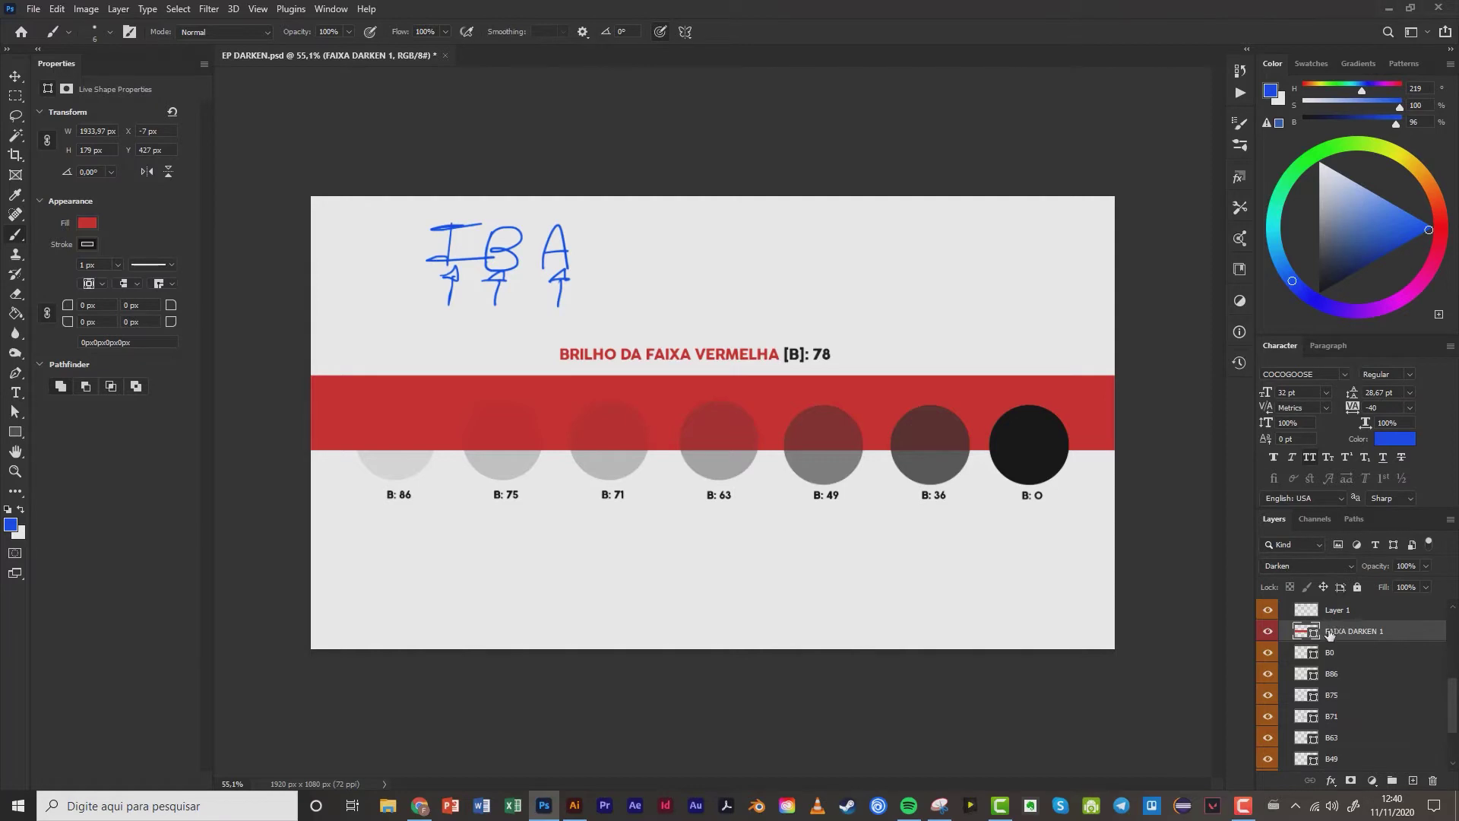
left_click(1342, 653)
left_click(1359, 675)
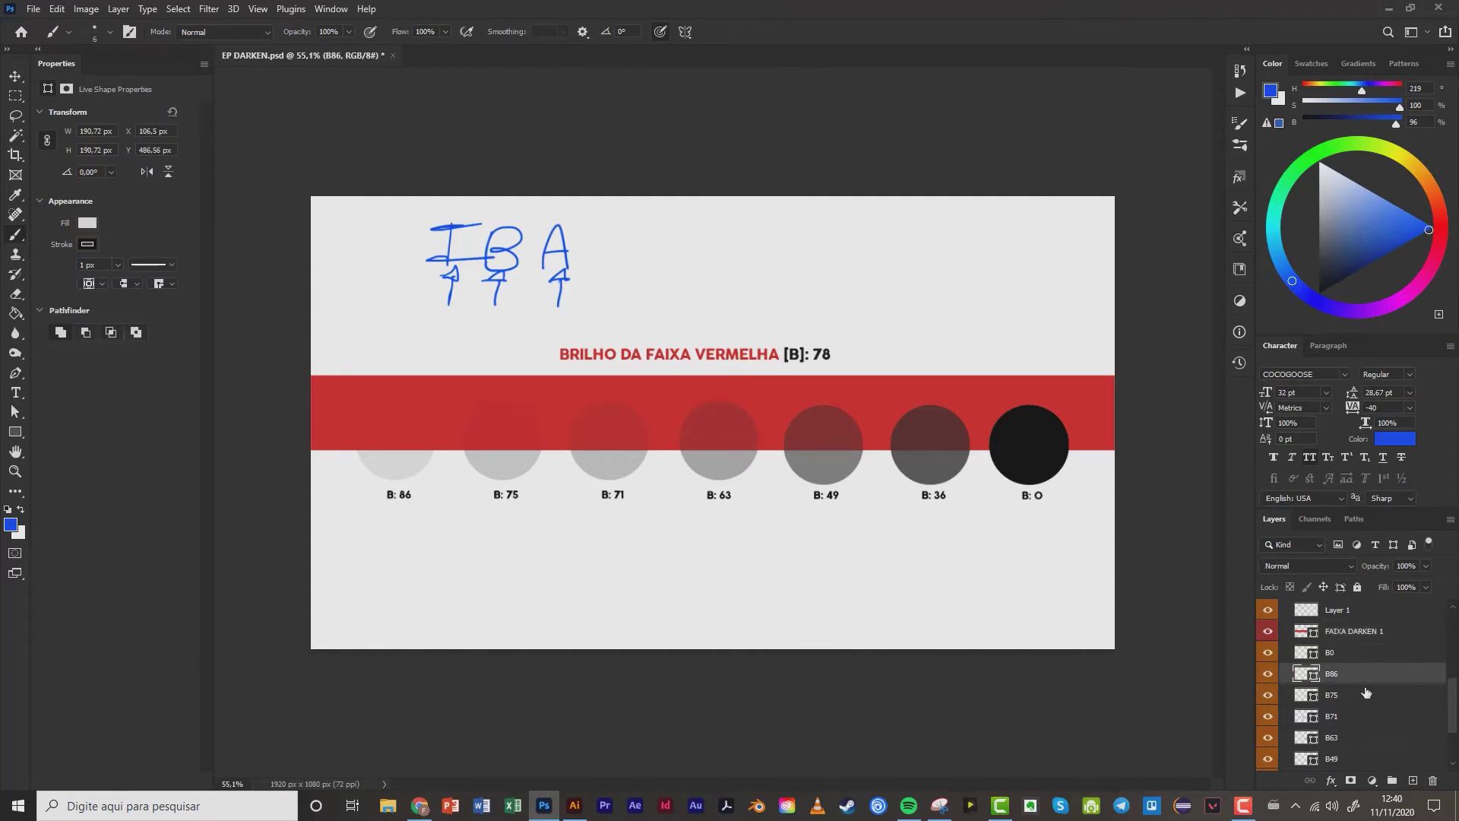
left_click(1364, 695)
left_click(1363, 715)
left_click(1367, 736)
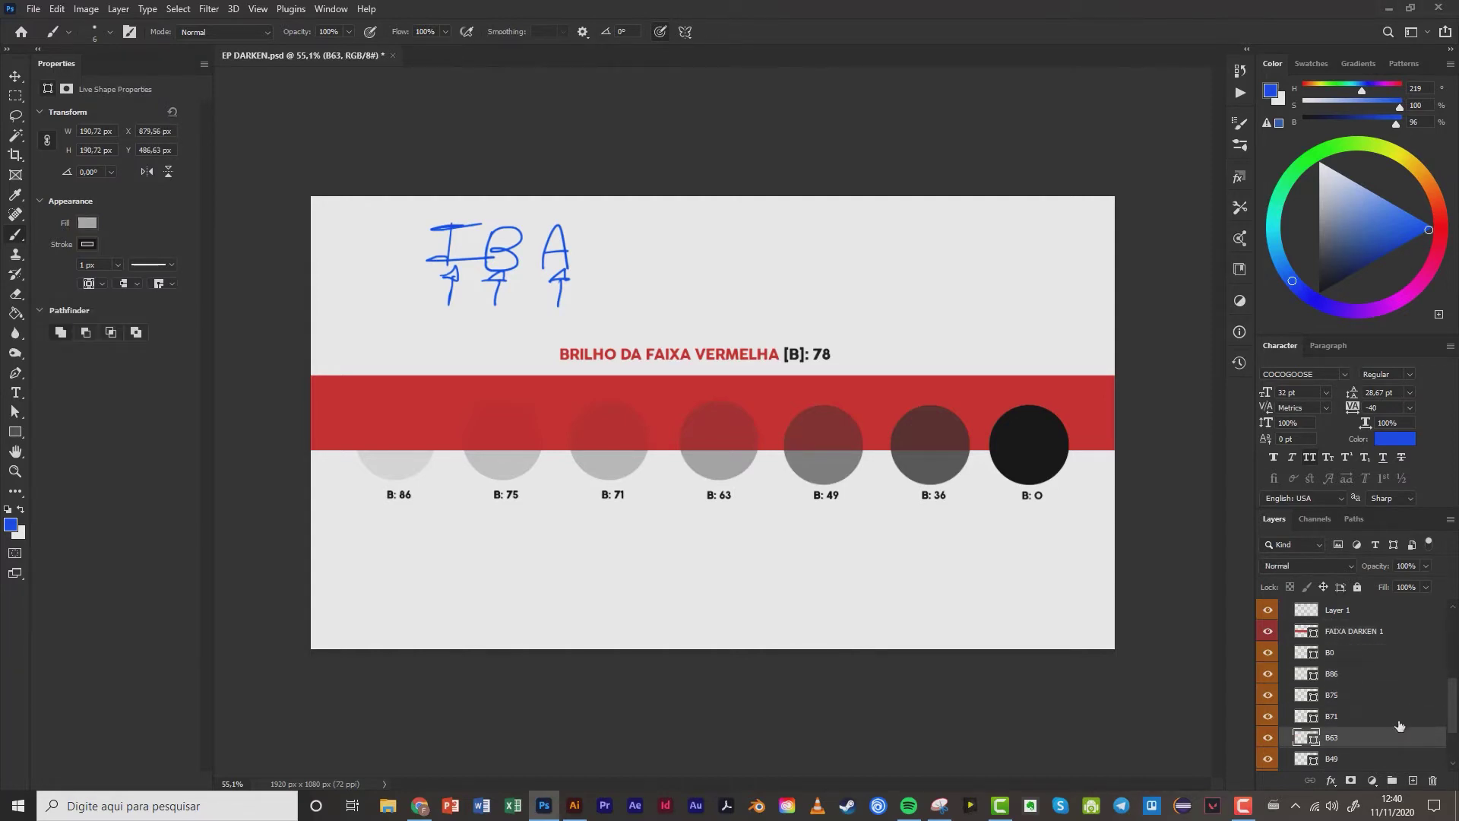
scroll(1456, 710, "down", 2)
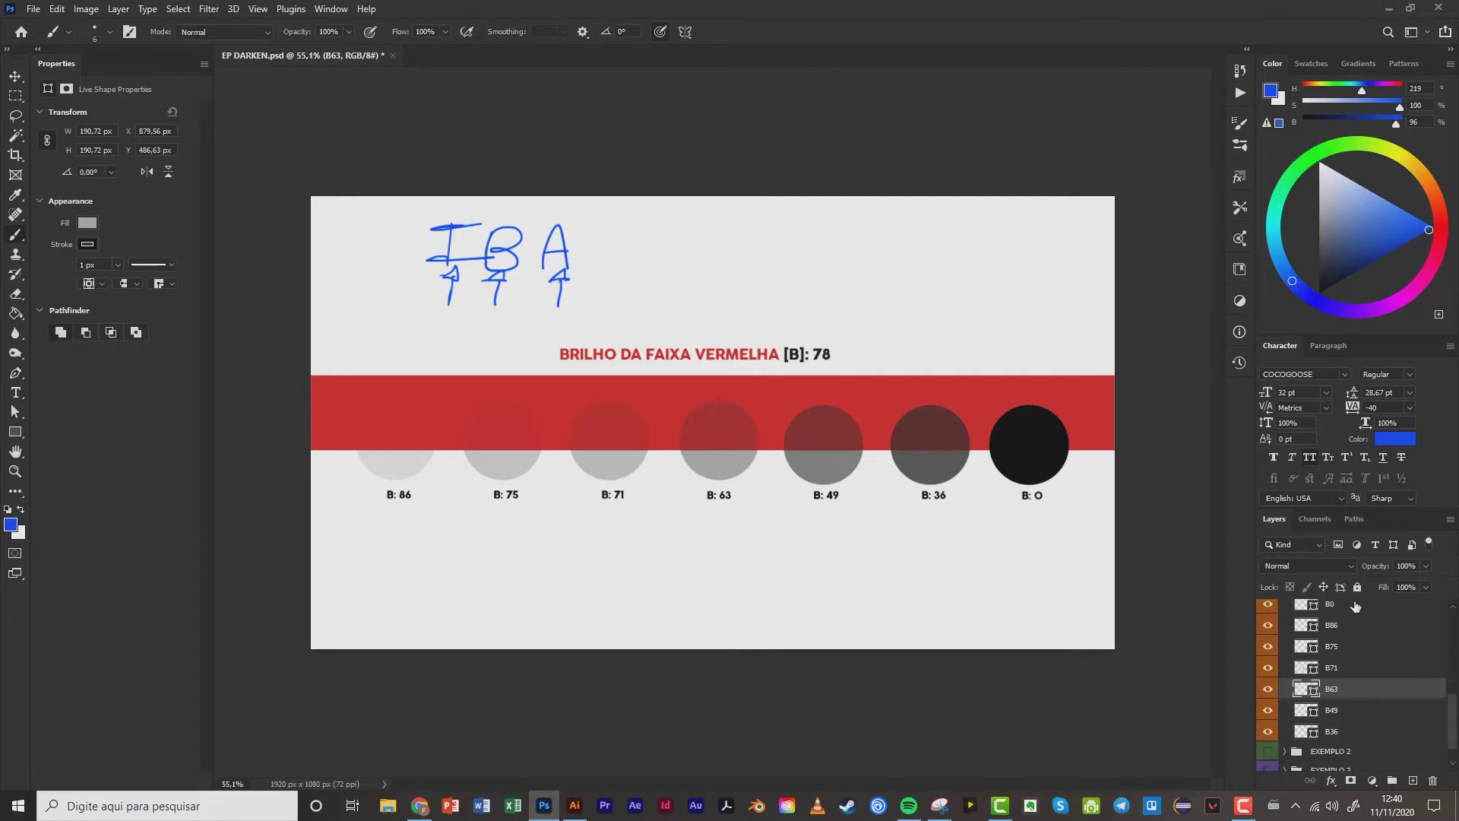
left_click(1345, 731)
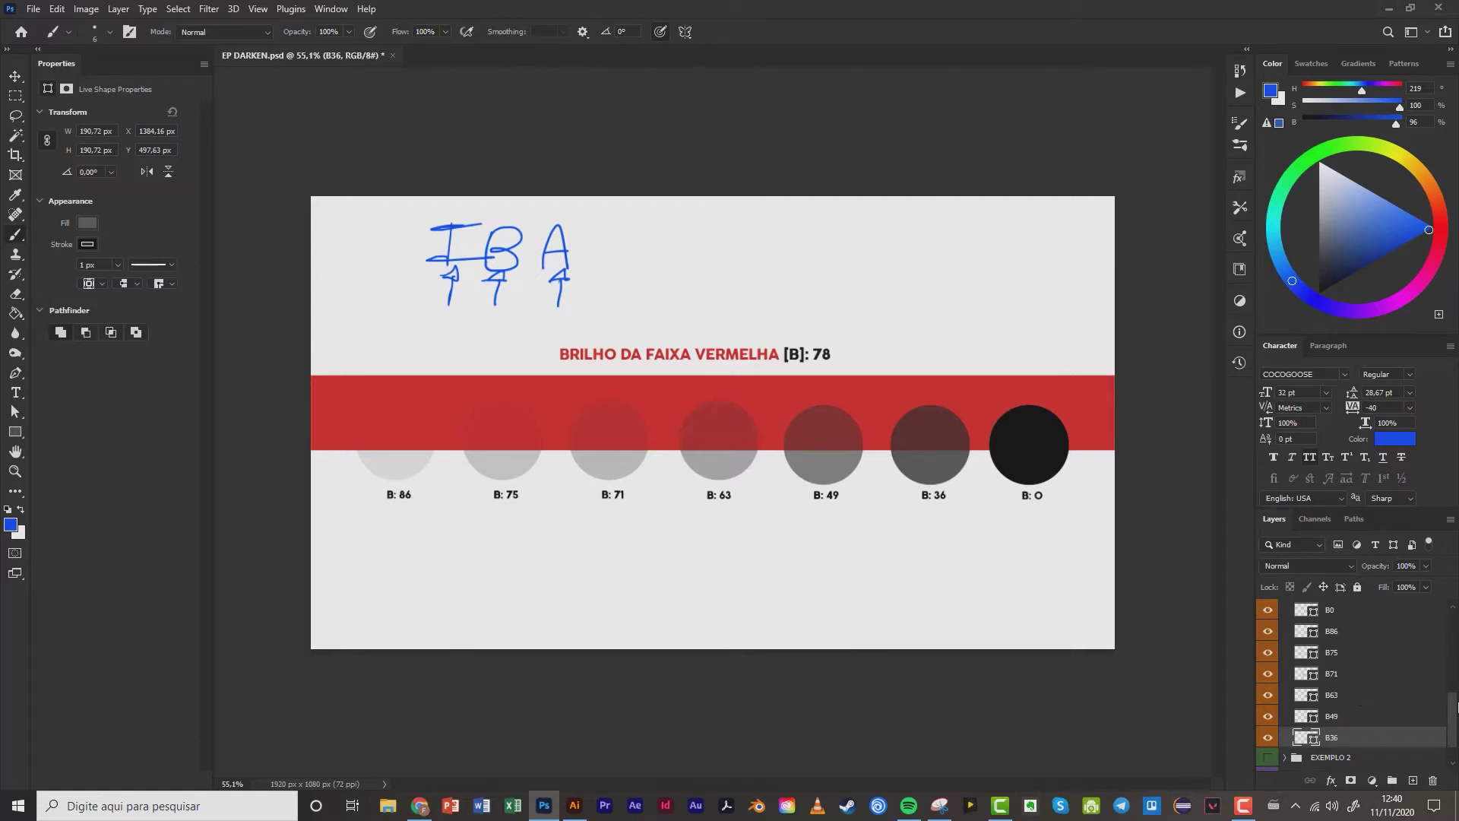
left_click_drag(1452, 706, 1451, 669)
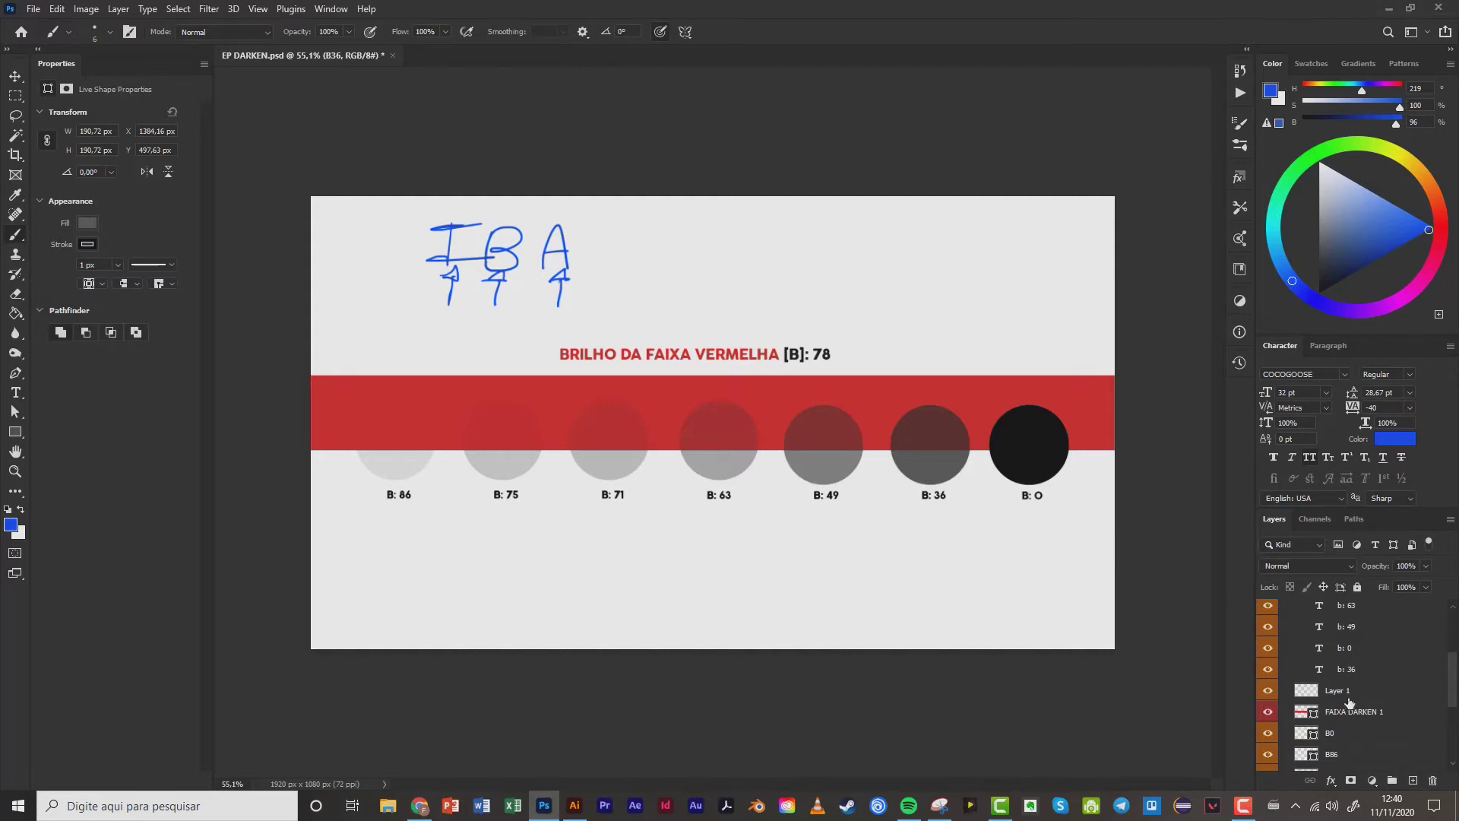
left_click(1352, 709)
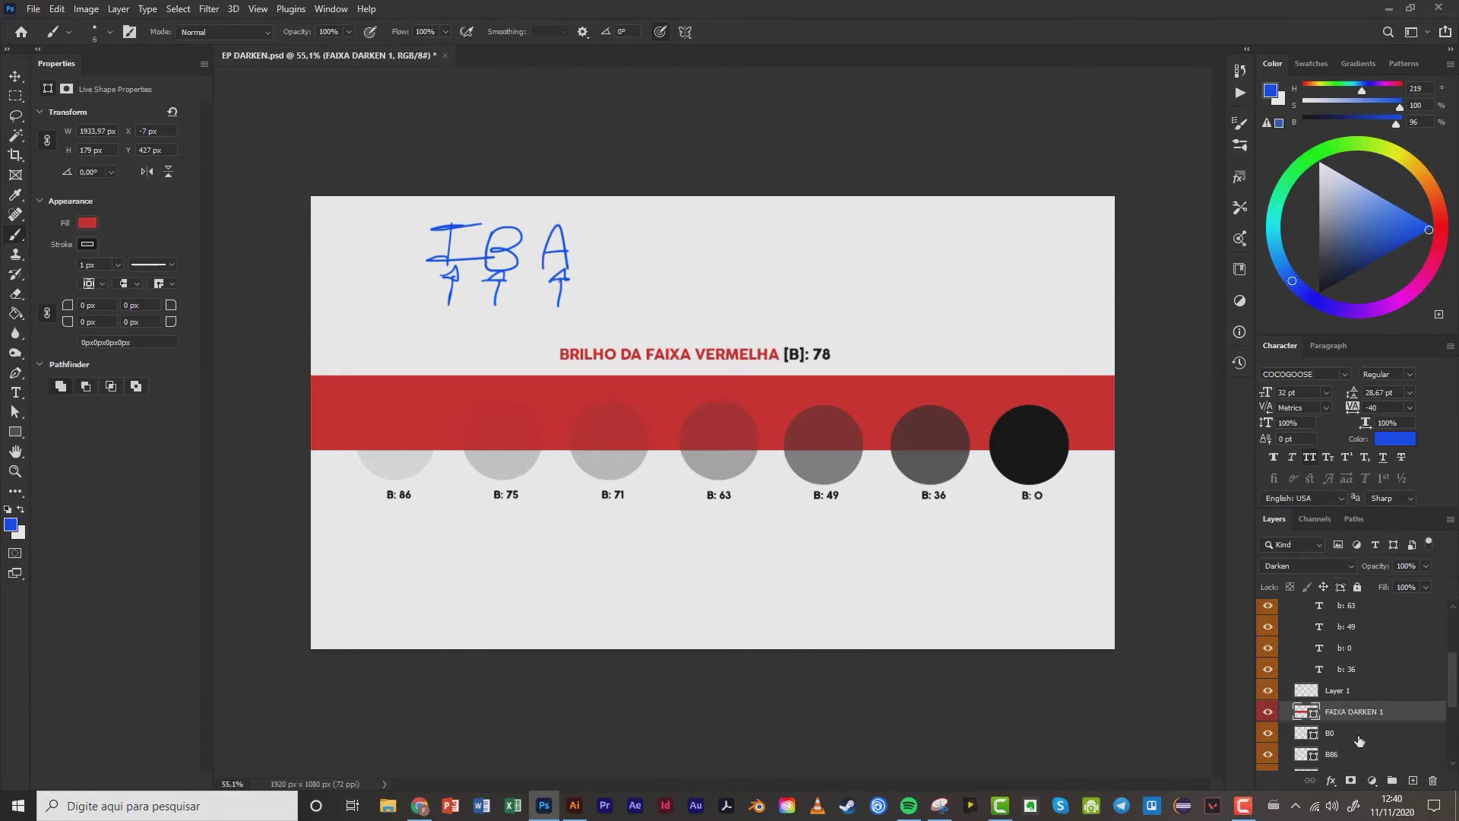
left_click(1364, 698)
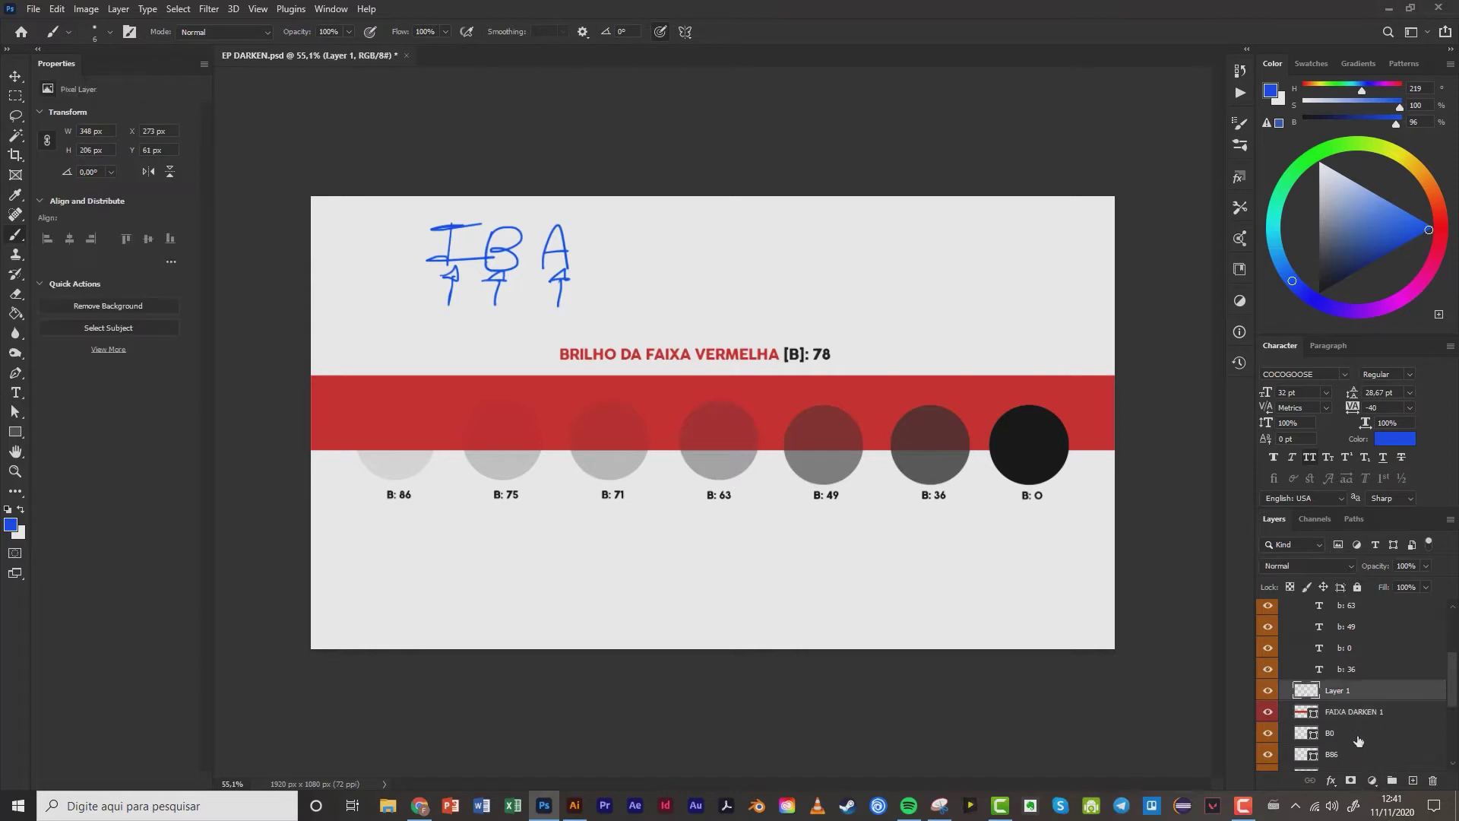
left_click(1360, 733)
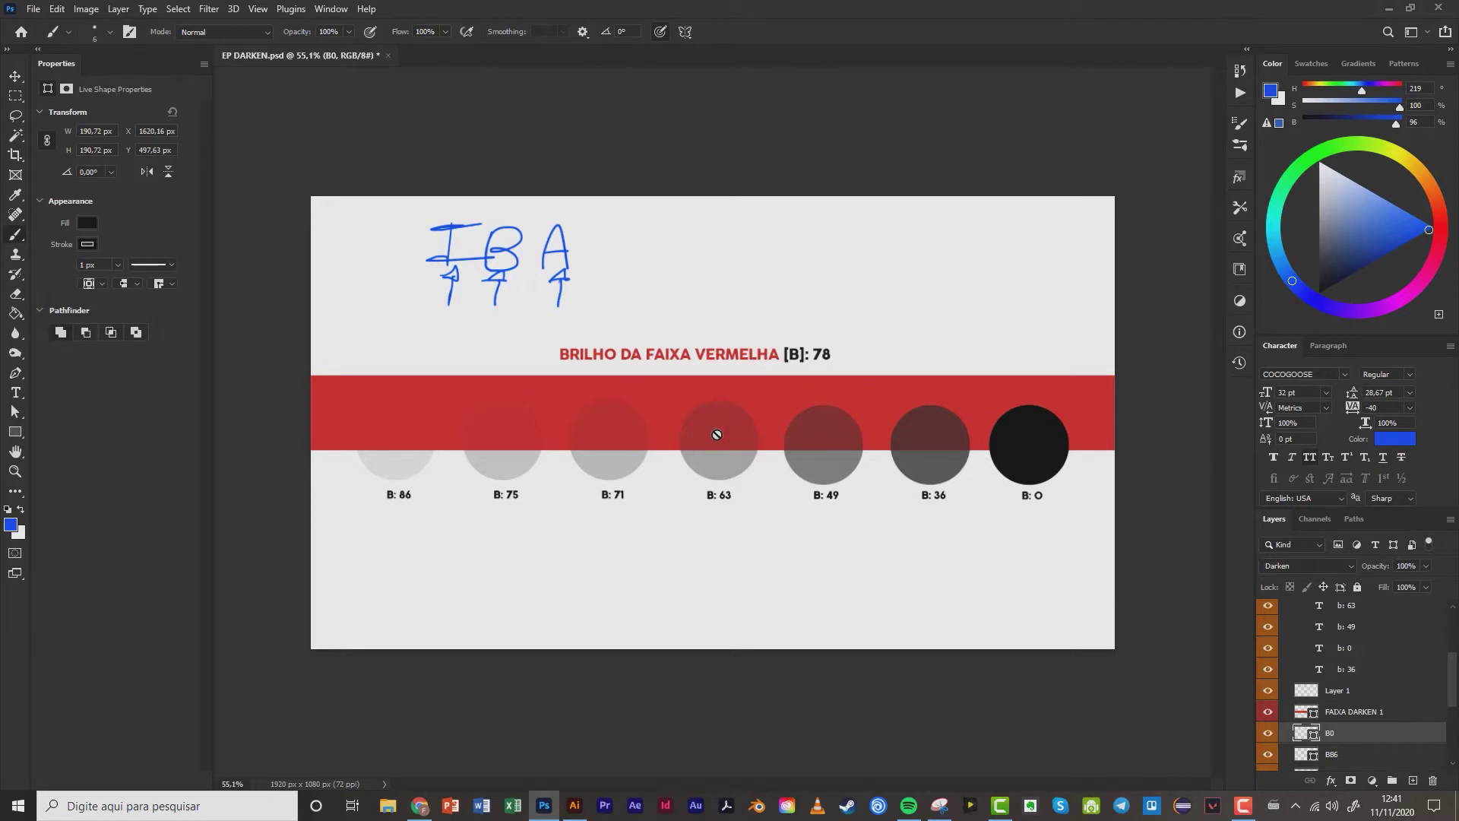
left_click(1353, 712)
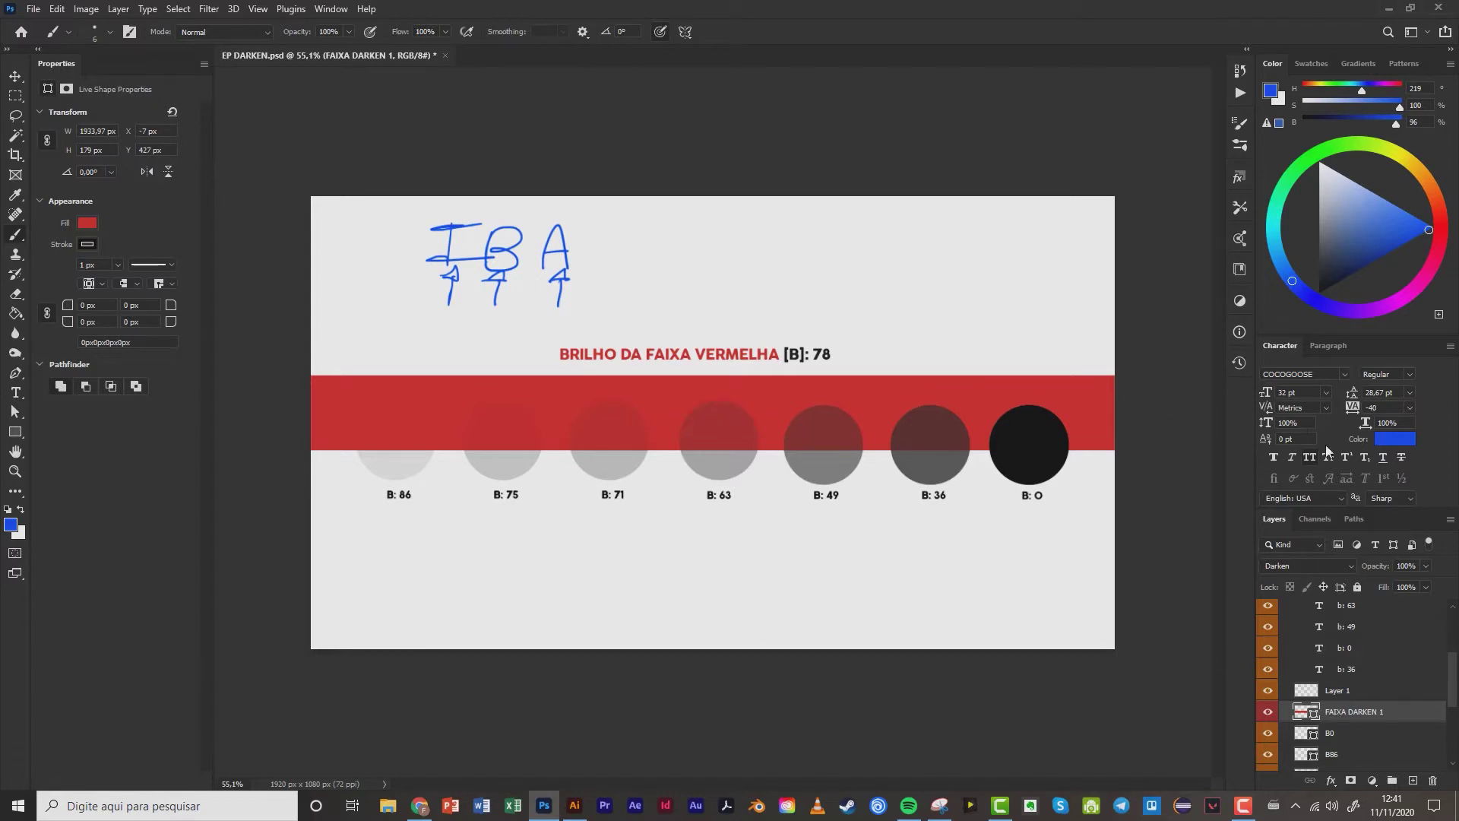
Move the red band down below the circles and back up over their upper halves, leaving its layer selected.
key("v")
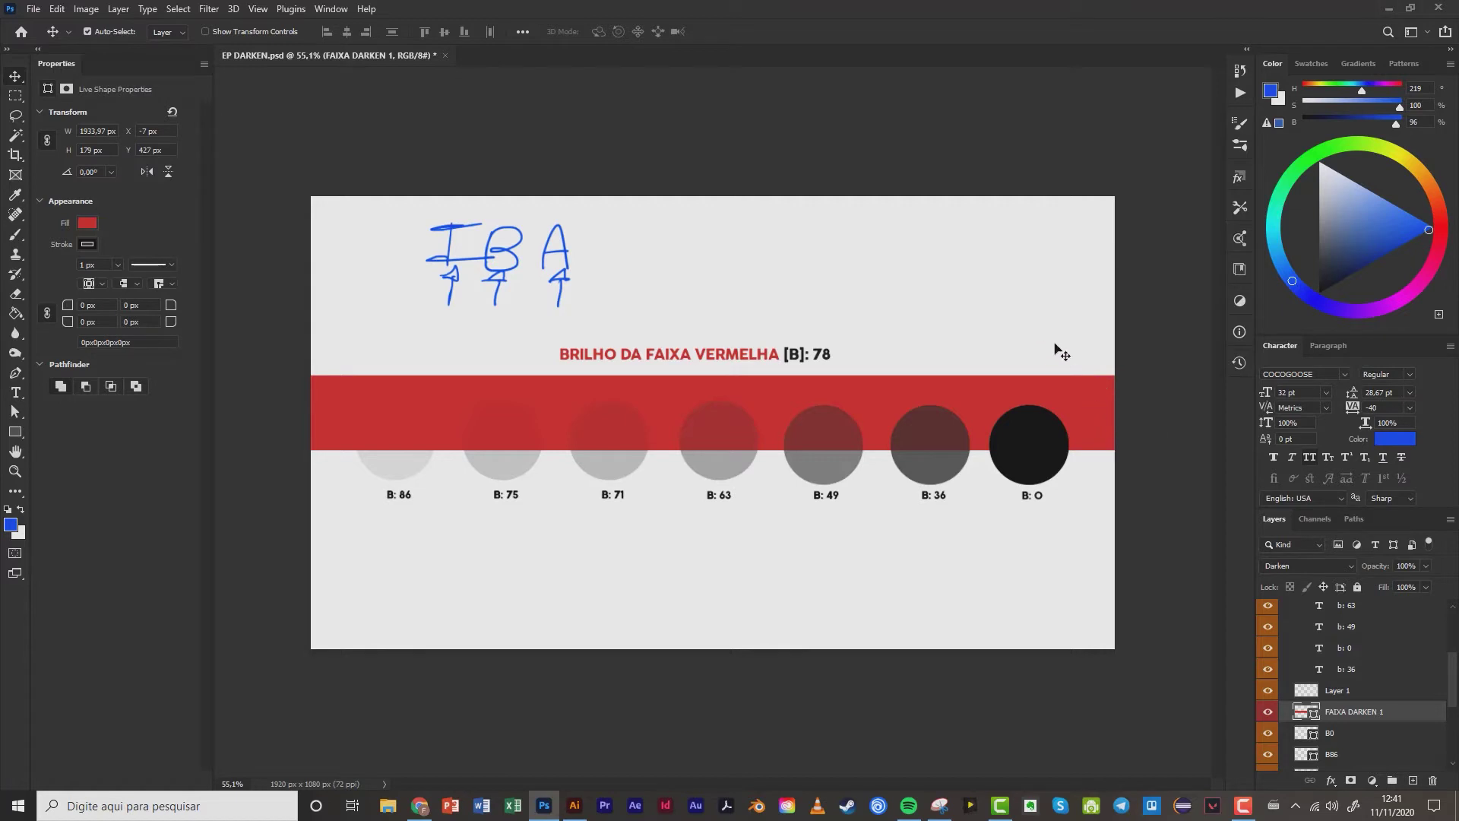
left_click_drag(1094, 422, 1101, 552)
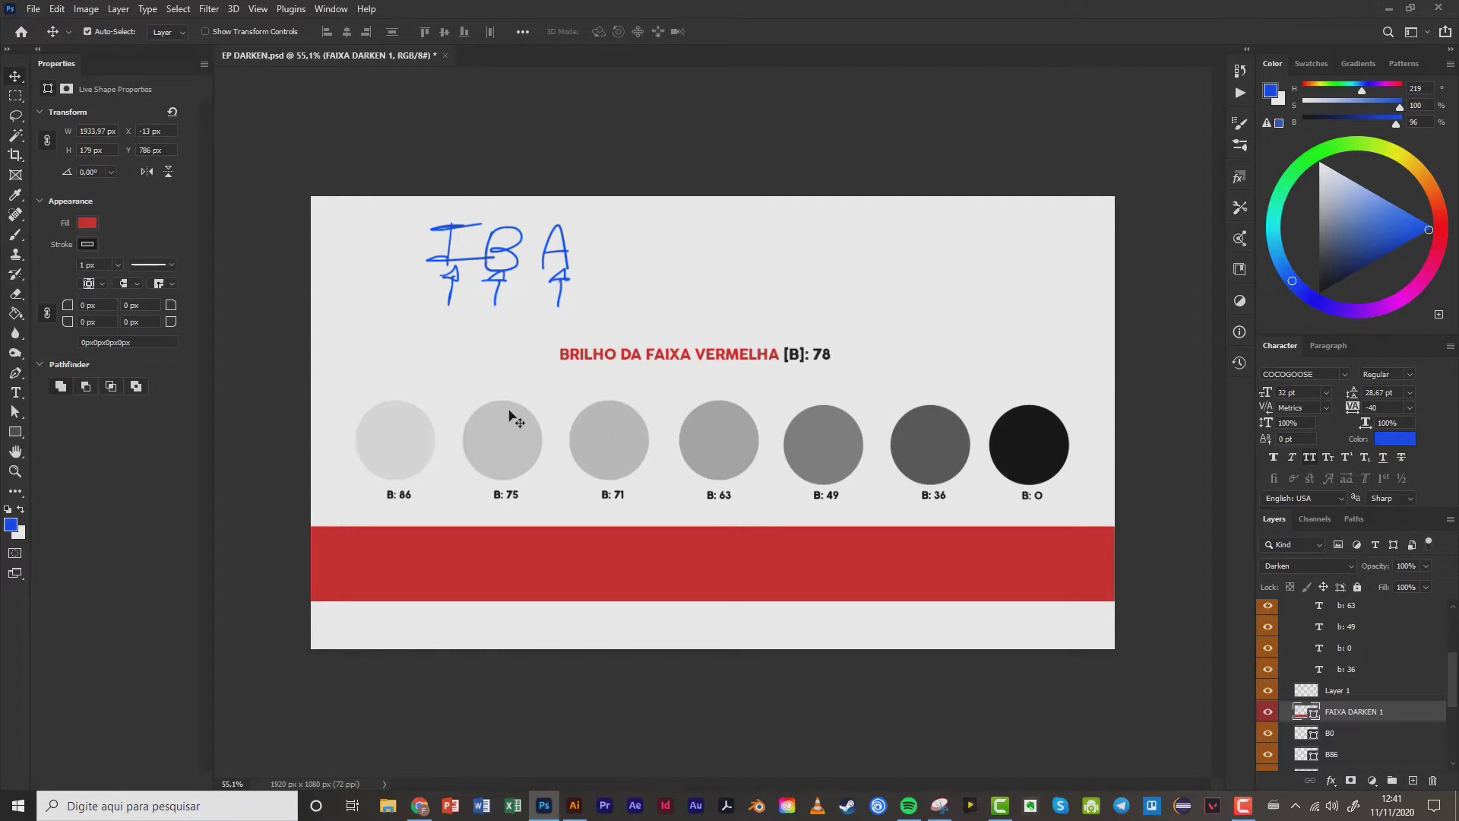
left_click_drag(844, 571, 845, 413)
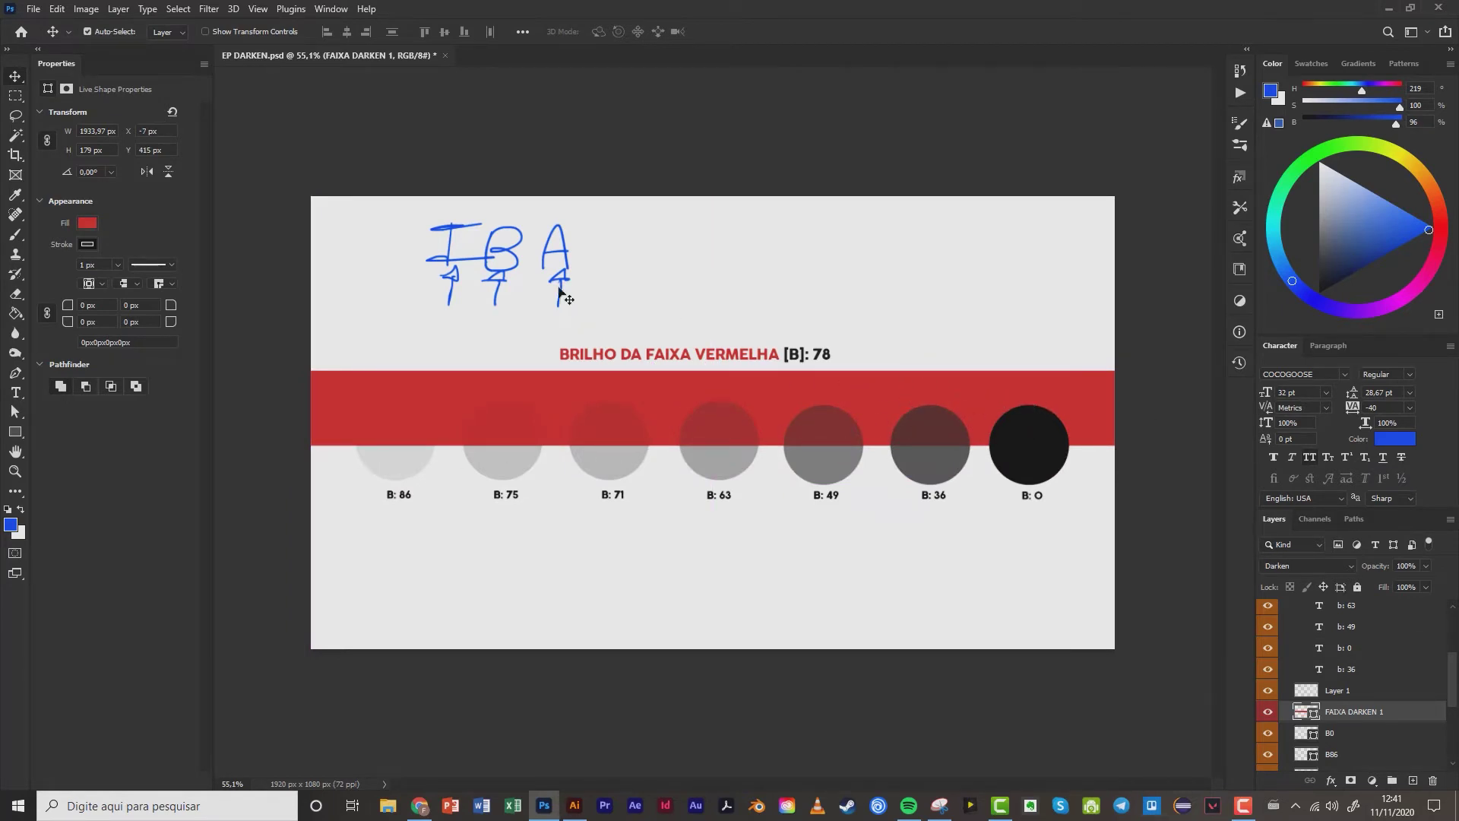
left_click(1357, 691)
left_click(1357, 711)
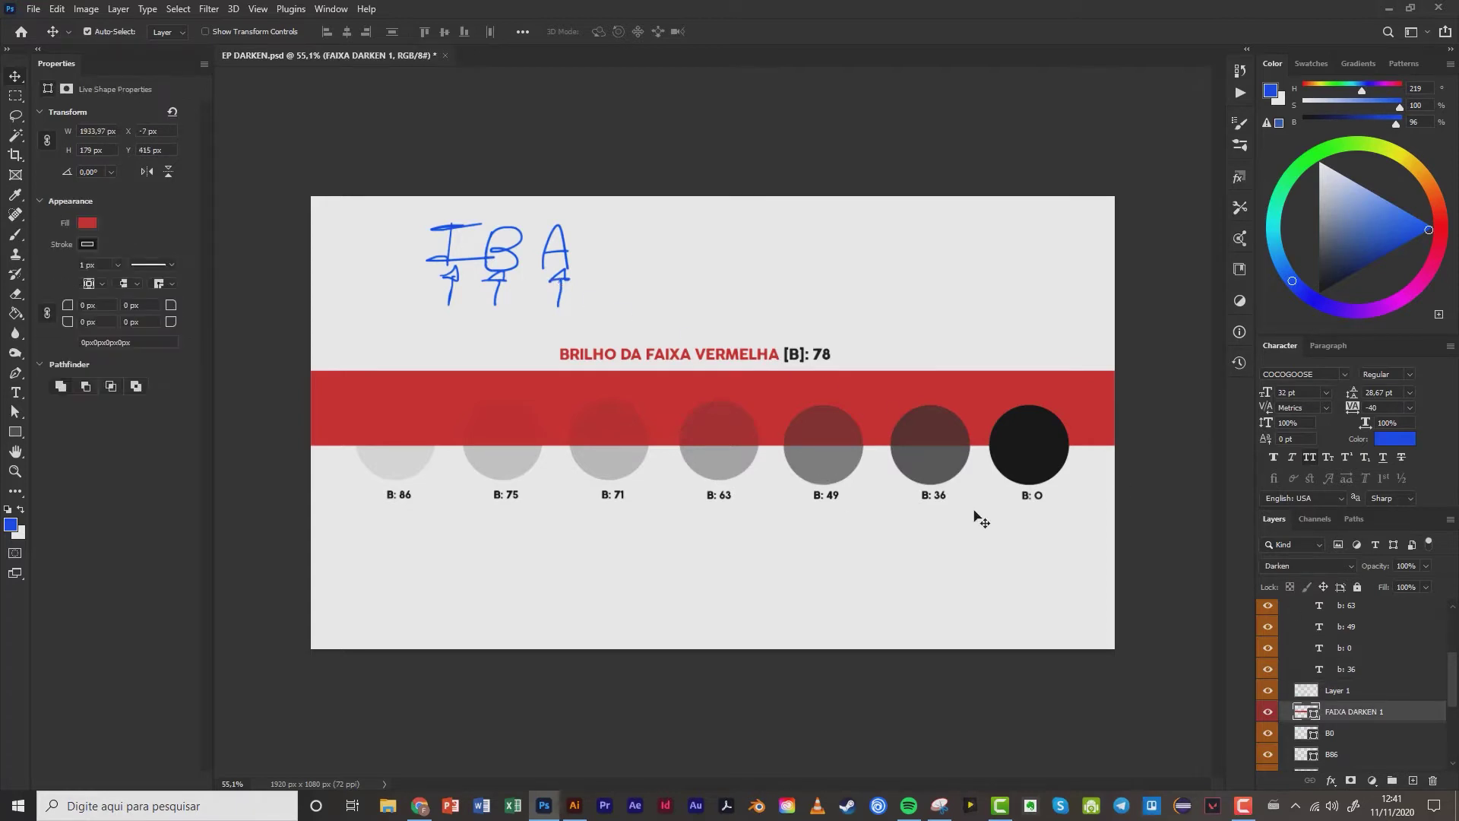
On Layer 1, underline each circle's brightness label in blue and circle the [B]: 78 value in the heading.
left_click(1352, 695)
key("b")
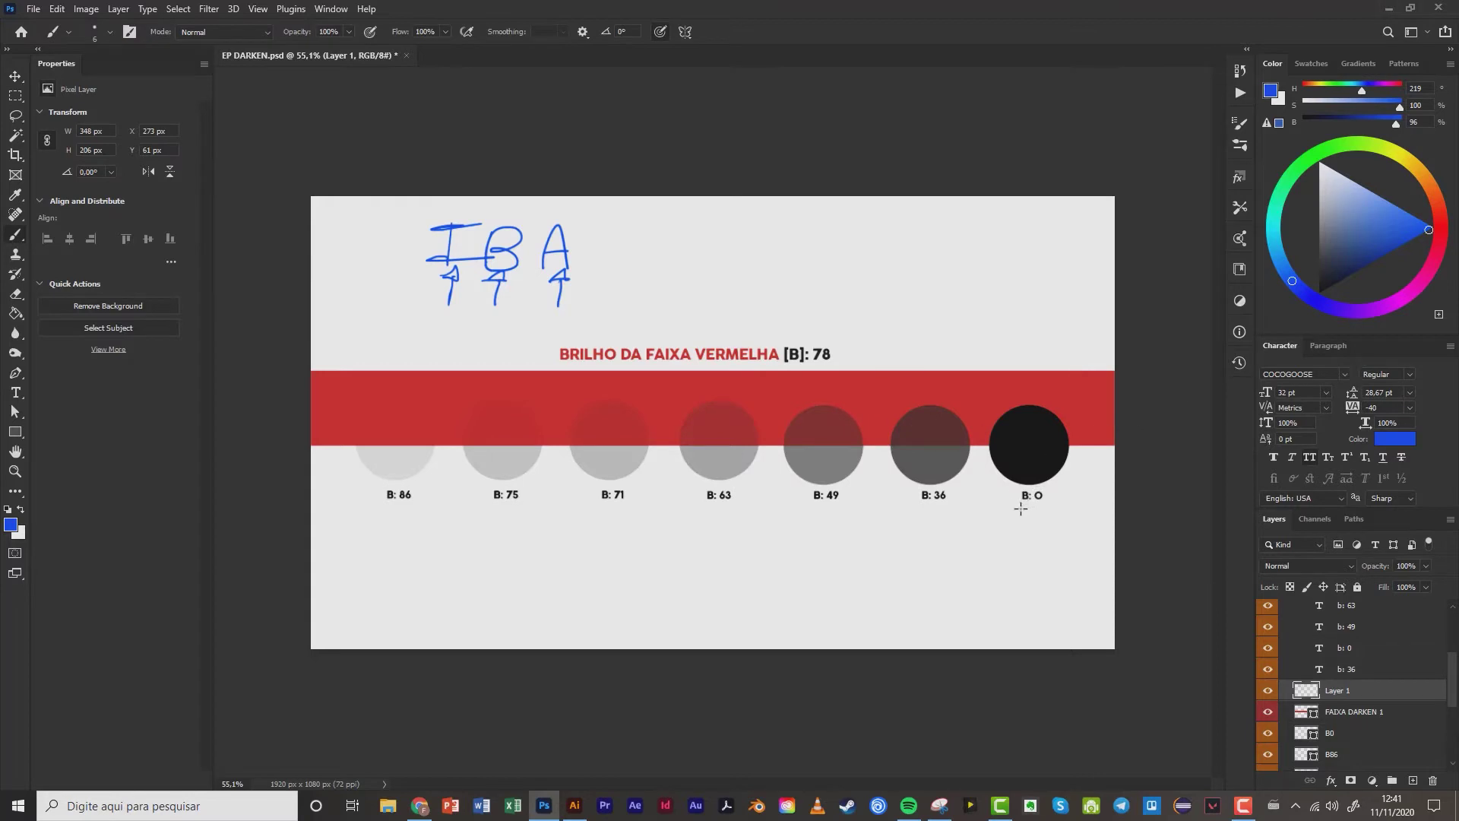
left_click_drag(1021, 508, 1045, 506)
left_click_drag(955, 507, 919, 512)
left_click_drag(805, 509, 845, 507)
left_click_drag(747, 504, 598, 510)
left_click_drag(491, 506, 492, 505)
mouse_move(784, 372)
left_mouse_down()
mouse_move(789, 336)
mouse_move(764, 341)
left_mouse_up()
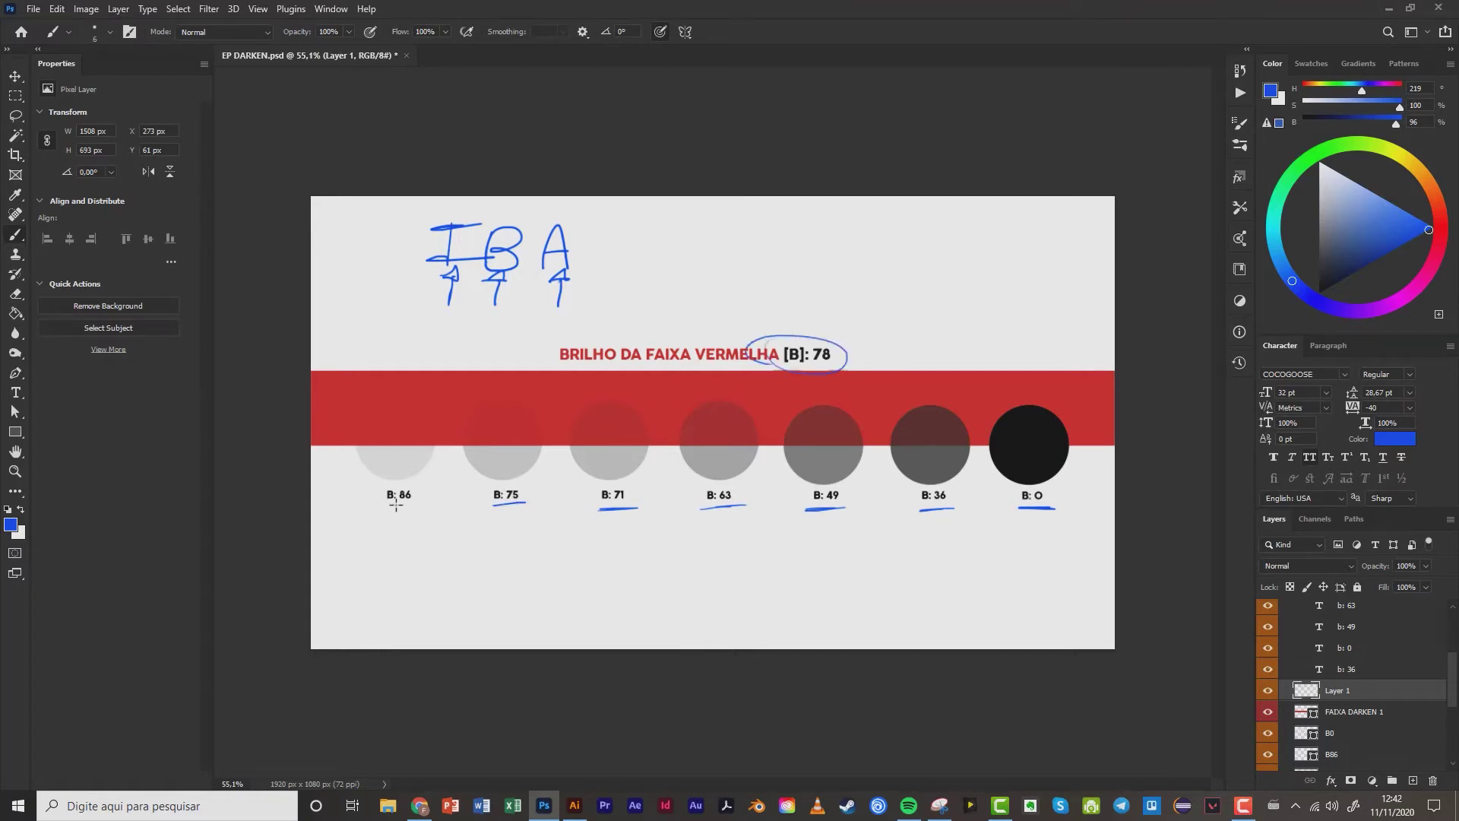
left_click_drag(386, 505, 430, 502)
Handwrite the word Inveja above the heading and underline it with several strokes.
left_click_drag(711, 234, 711, 265)
mouse_move(697, 231)
left_mouse_down()
mouse_move(740, 231)
mouse_move(737, 263)
mouse_move(758, 235)
mouse_move(783, 235)
mouse_move(799, 282)
left_mouse_up()
left_click(826, 214)
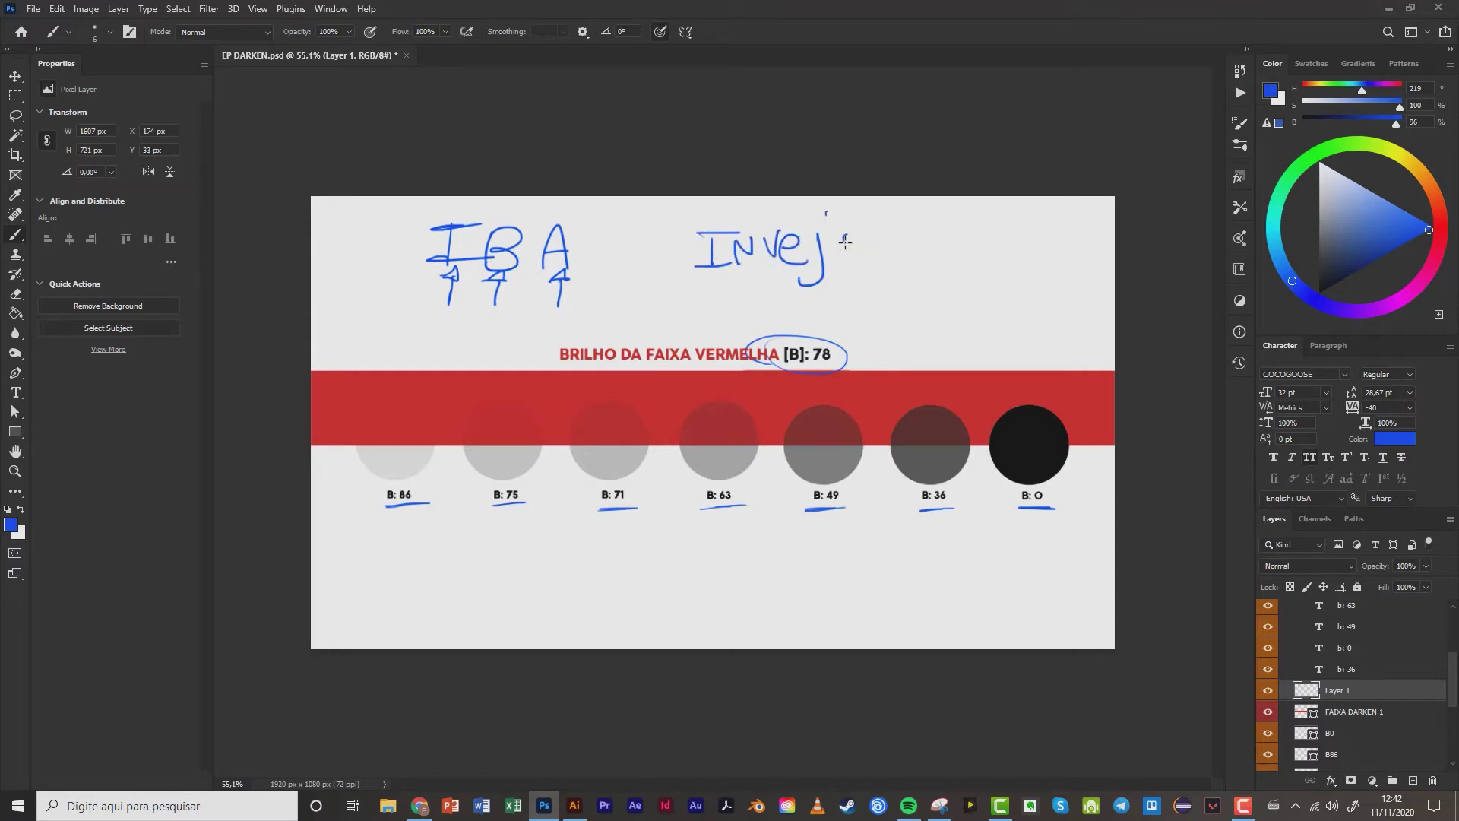
mouse_move(855, 235)
left_mouse_down()
mouse_move(867, 263)
mouse_move(660, 301)
mouse_move(900, 270)
left_mouse_up()
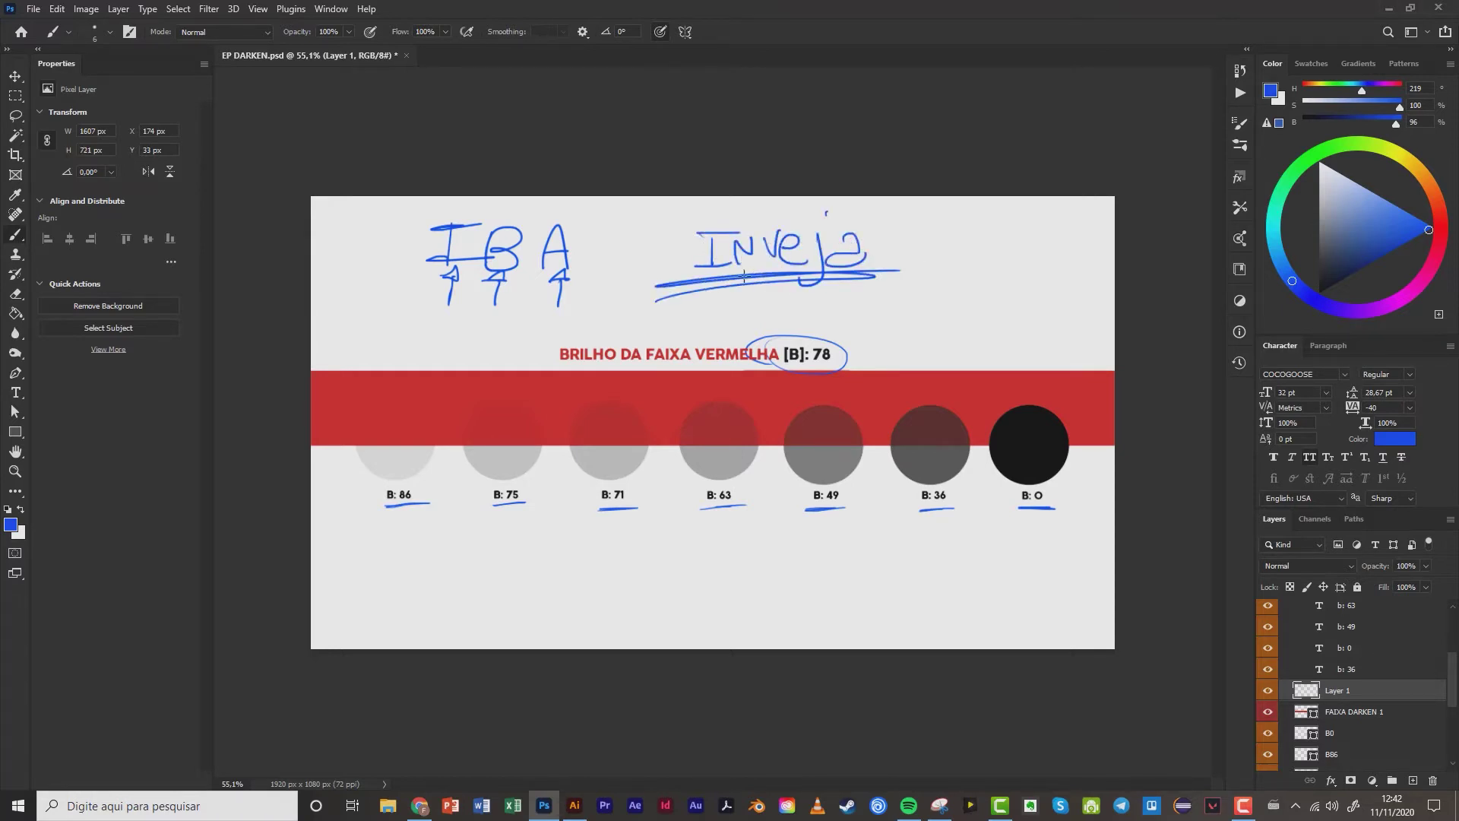
left_click_drag(658, 282, 898, 276)
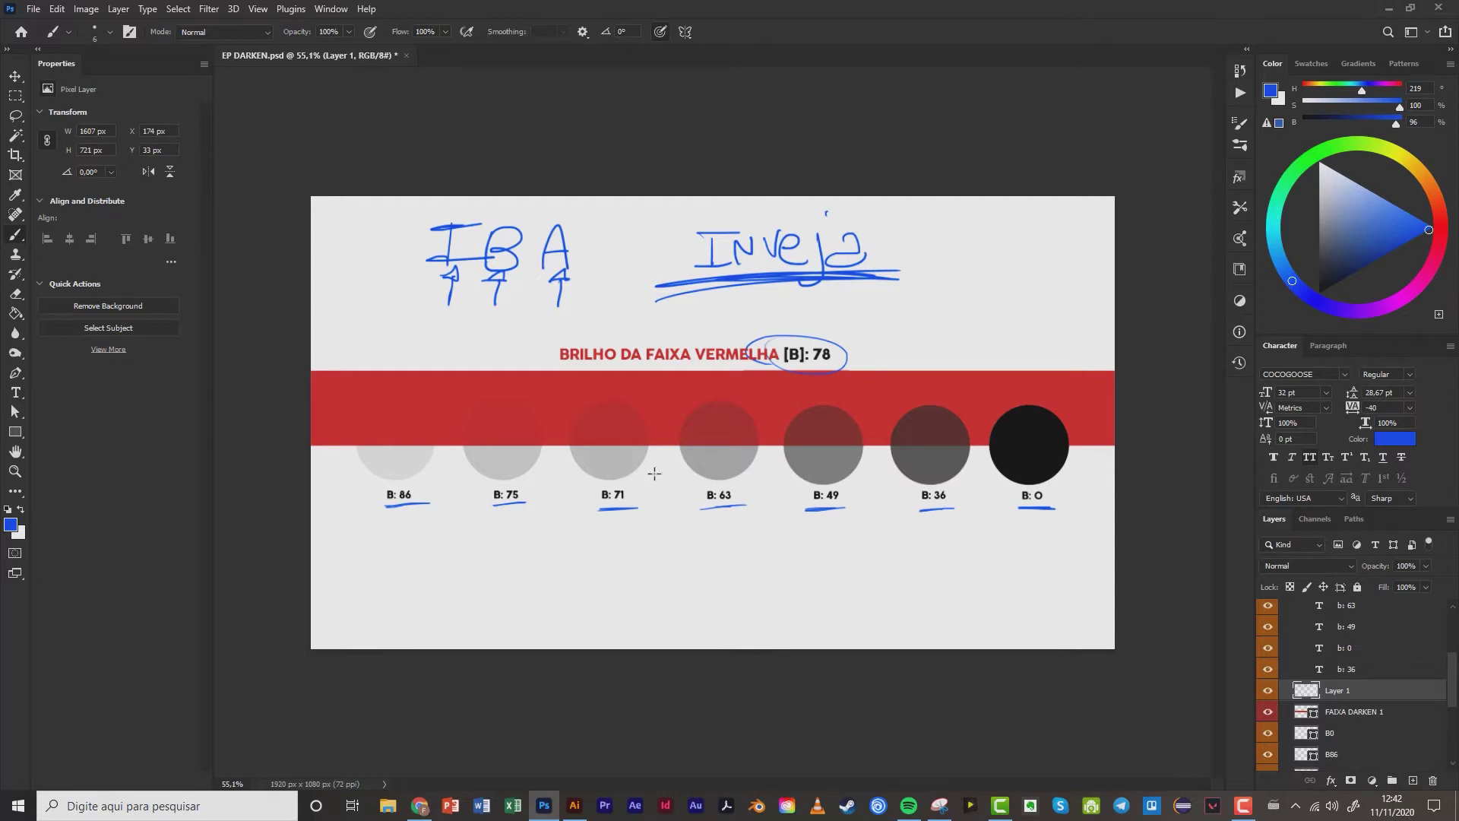
Draw emphasis rings around the B: 86 label and the heading's [B]: 78 value.
mouse_move(405, 484)
left_mouse_down()
mouse_move(369, 506)
mouse_move(412, 505)
left_mouse_up()
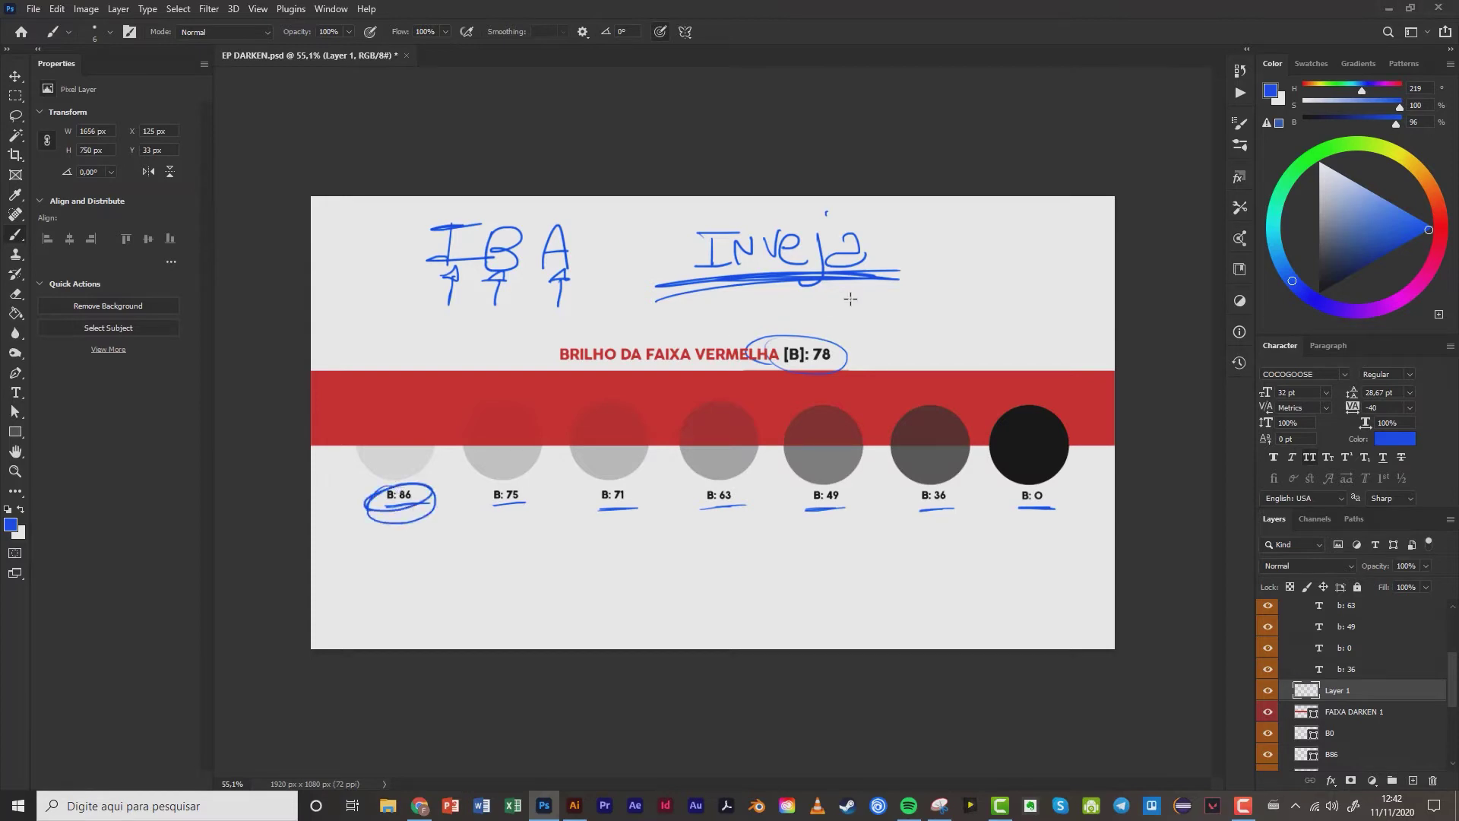
mouse_move(835, 312)
left_mouse_down()
mouse_move(826, 336)
mouse_move(756, 363)
mouse_move(829, 338)
left_mouse_up()
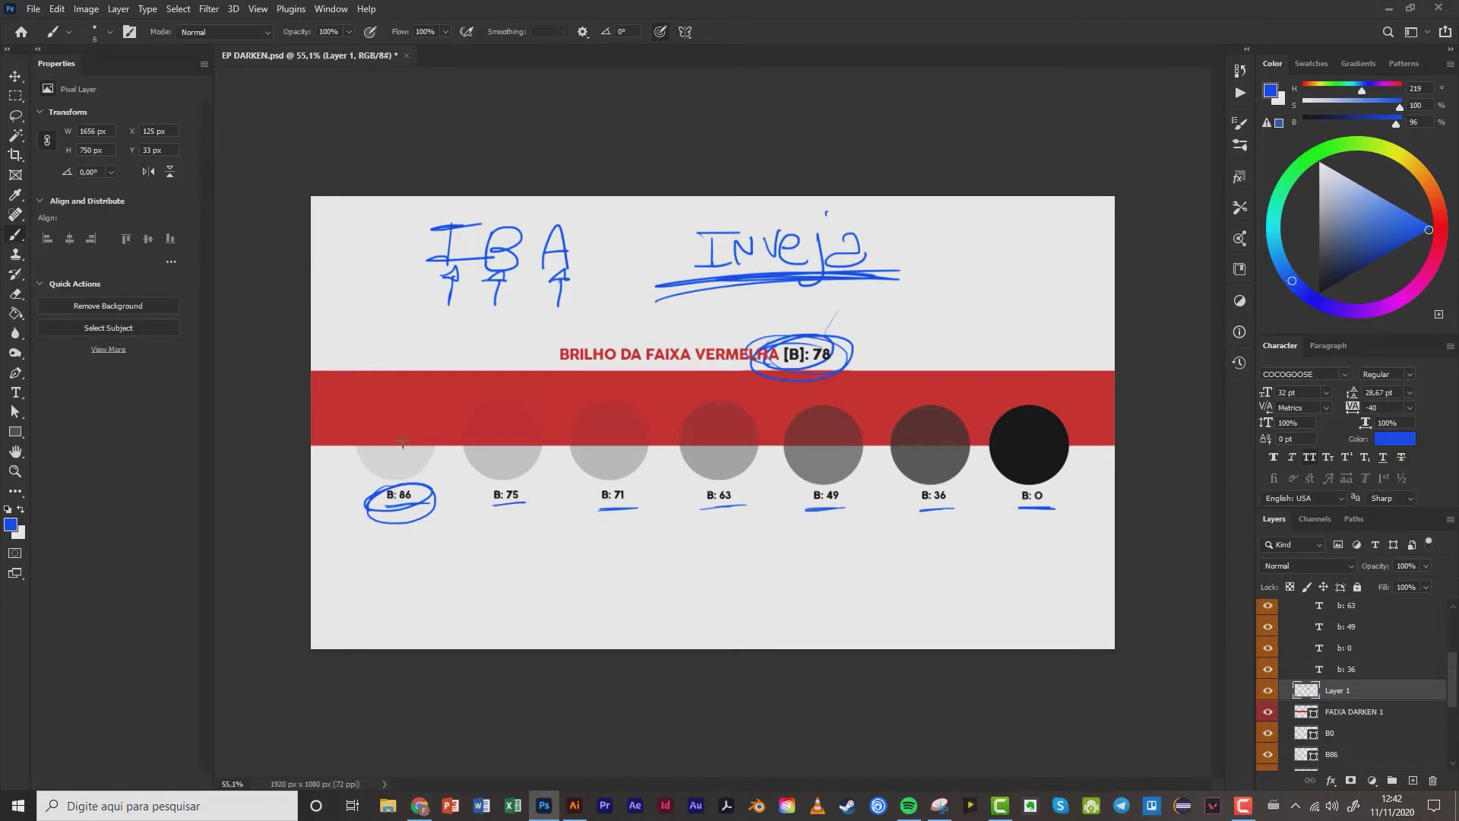
Draw a blue X on the red band where it overlaps the B: 86 circle.
scroll(300, 455, "up", 5)
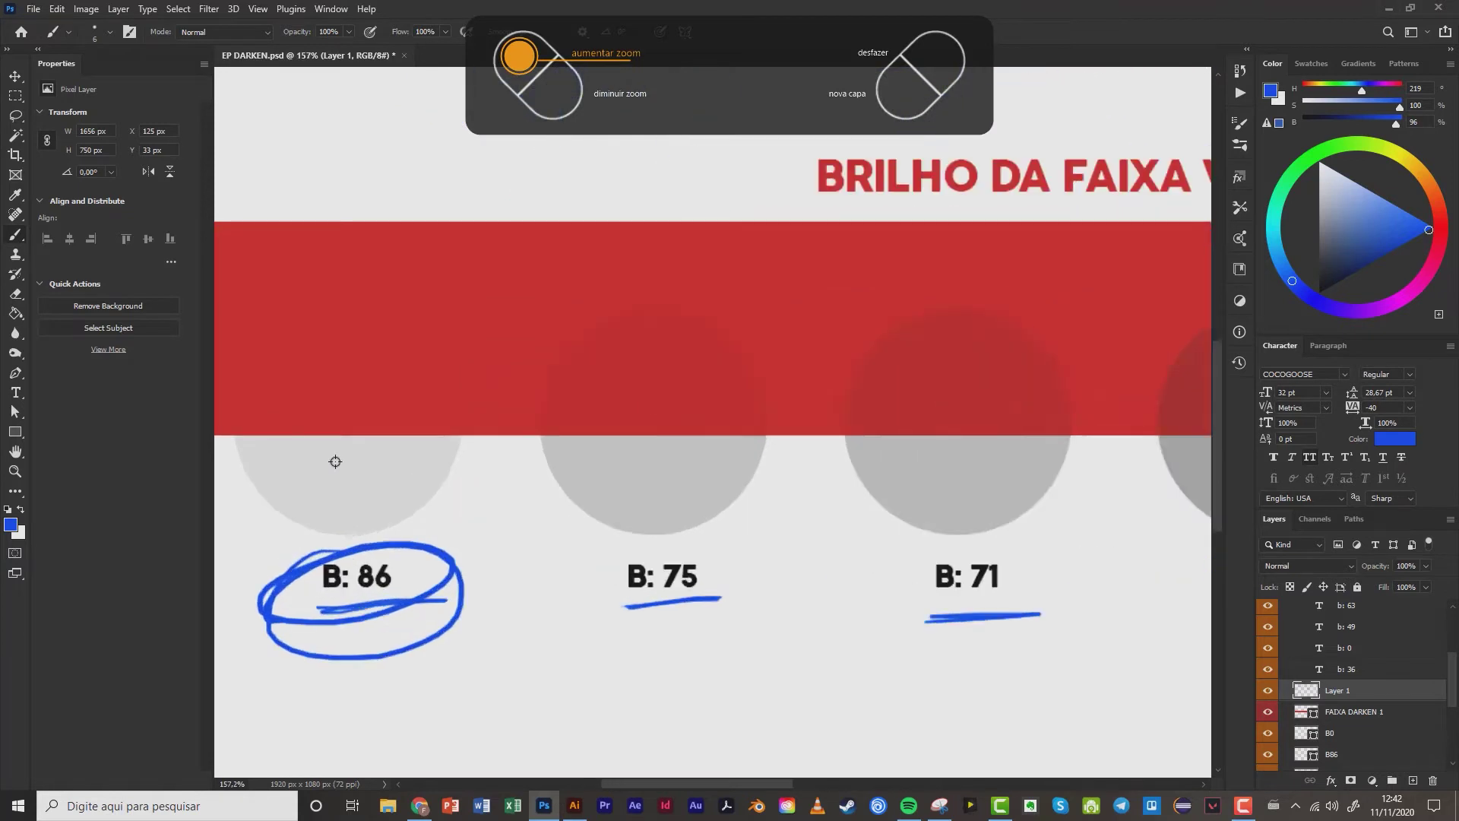
left_click_drag(417, 478, 540, 544)
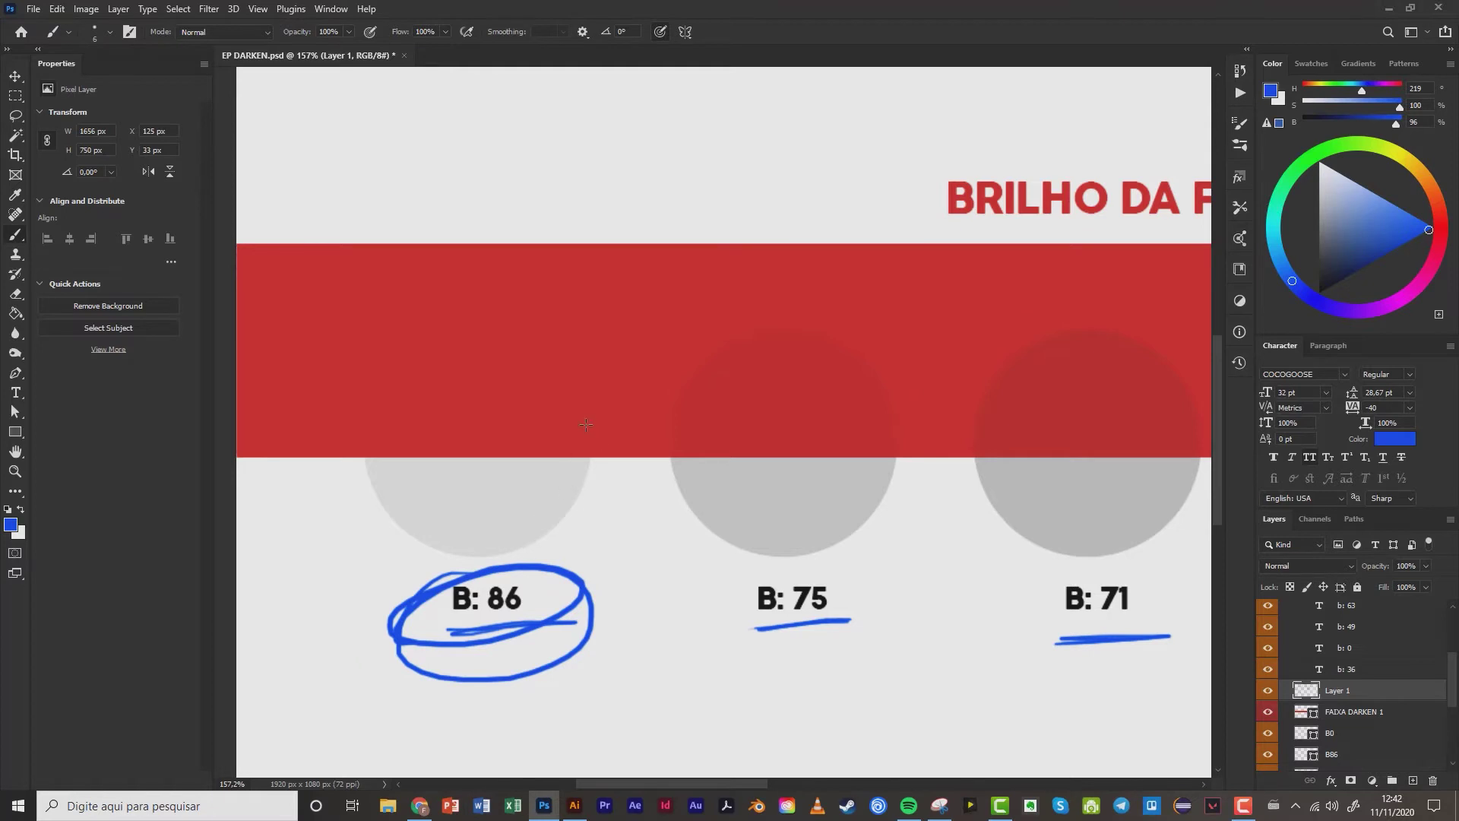
left_click_drag(538, 350, 416, 440)
left_click_drag(392, 357, 561, 420)
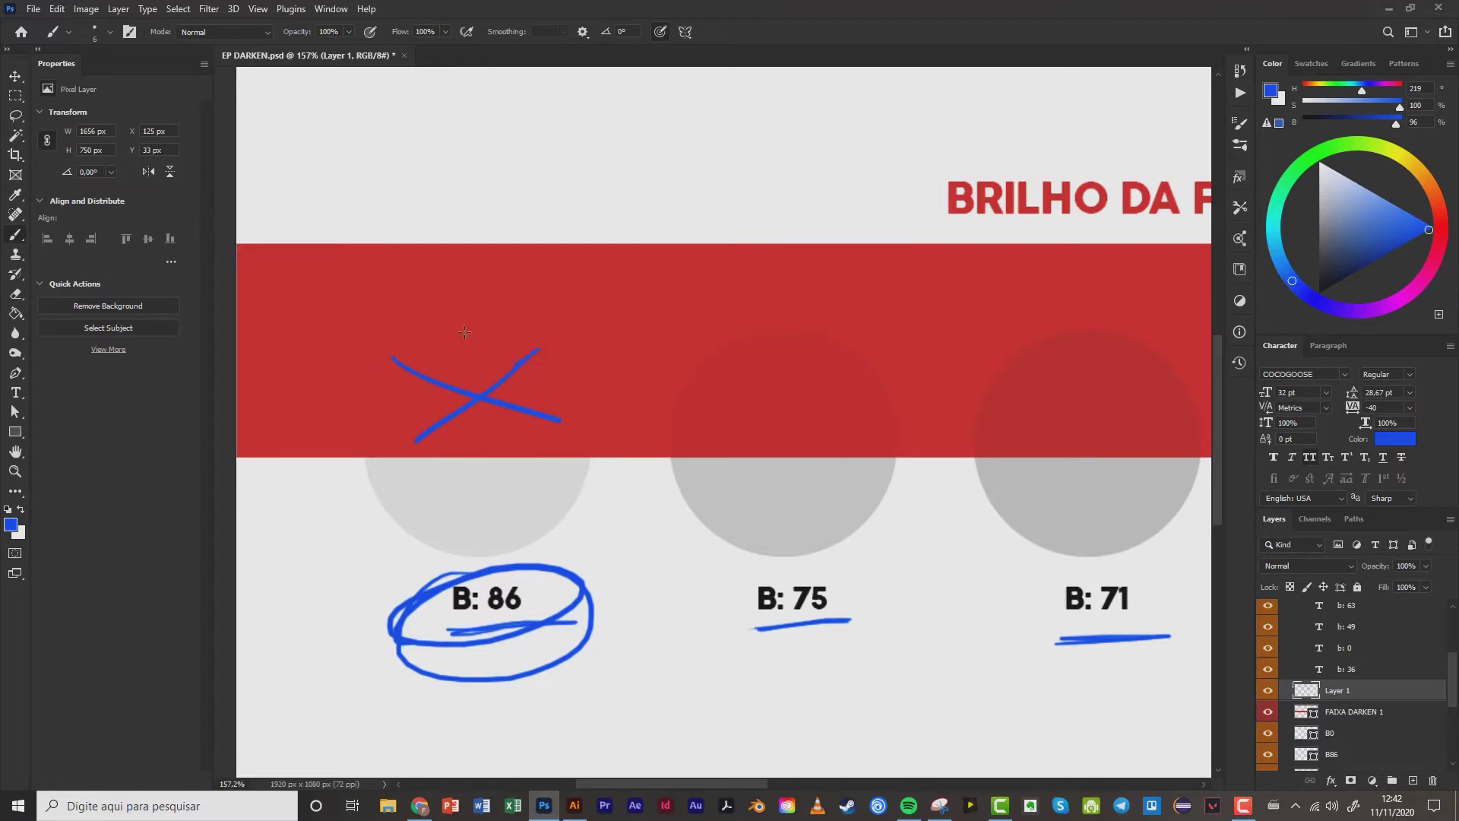
Ring the B: 86 label again and draw an arrow pointing at the [B]: 78 value.
mouse_move(456, 579)
left_mouse_down()
mouse_move(532, 570)
mouse_move(452, 623)
left_mouse_up()
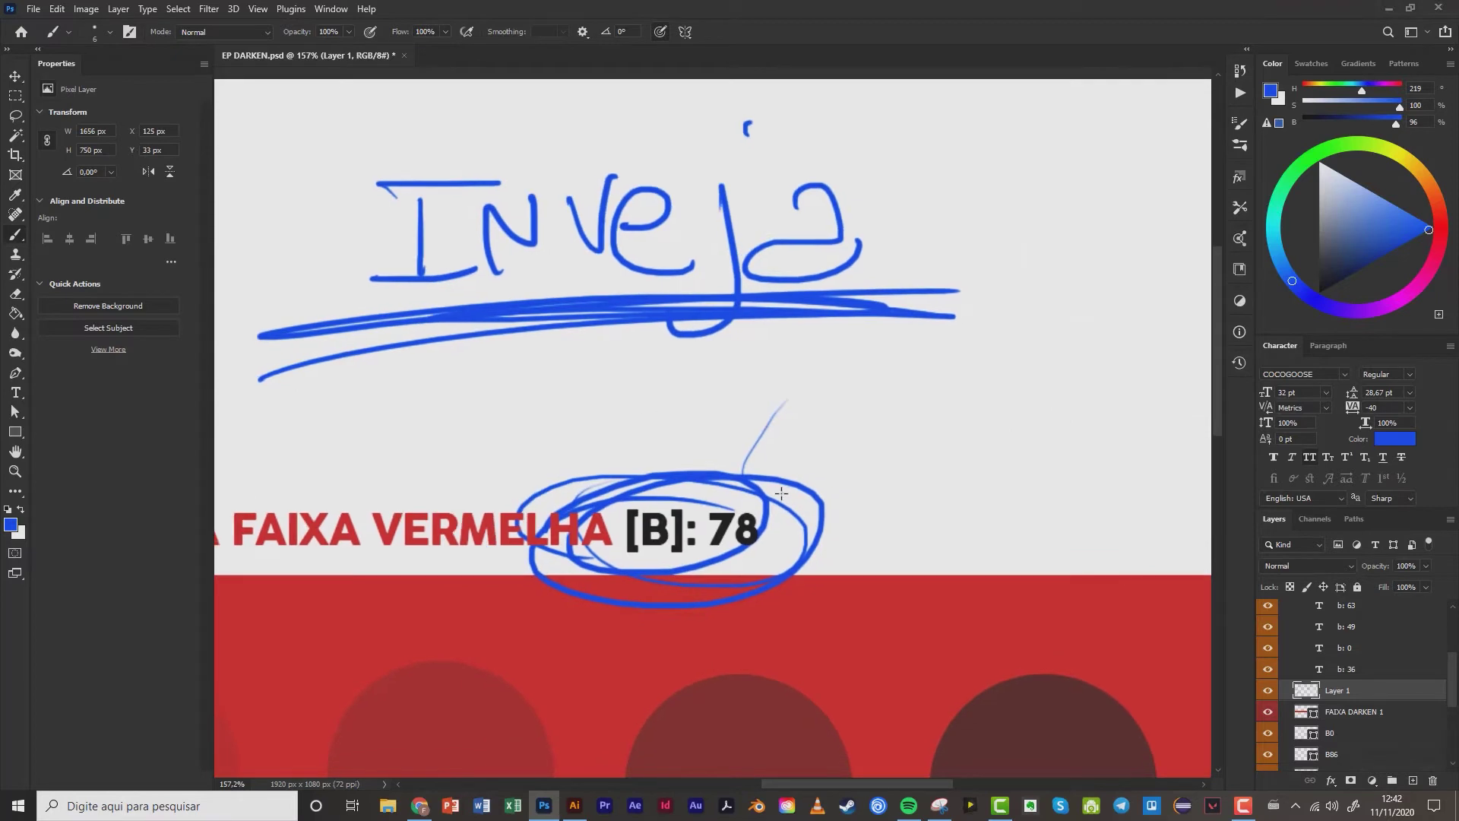
left_click_drag(782, 492, 833, 458)
left_click_drag(686, 572, 762, 390)
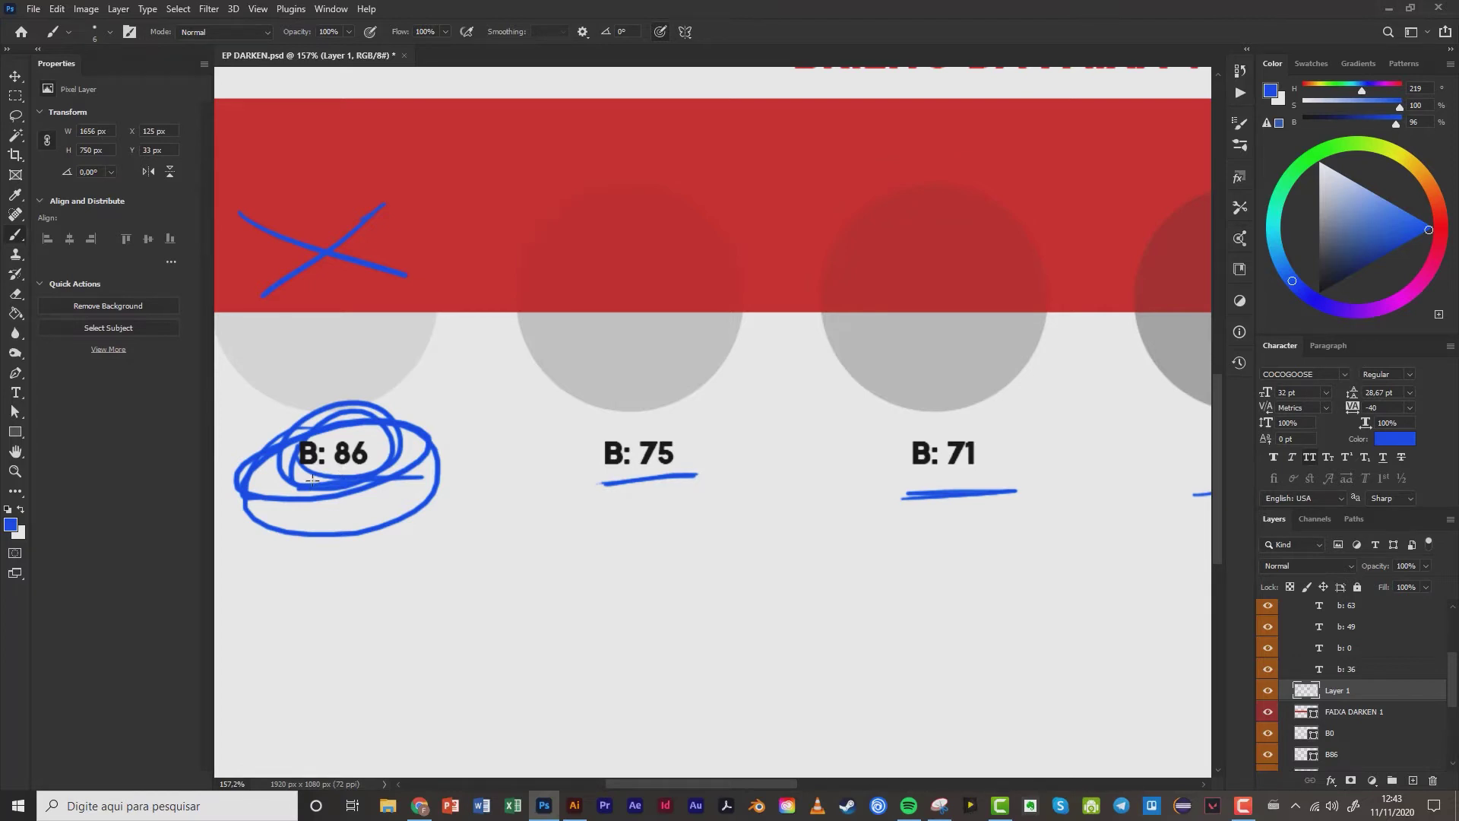
Thicken the blue underline beneath the B: 75 label.
scroll(508, 583, "down", 3)
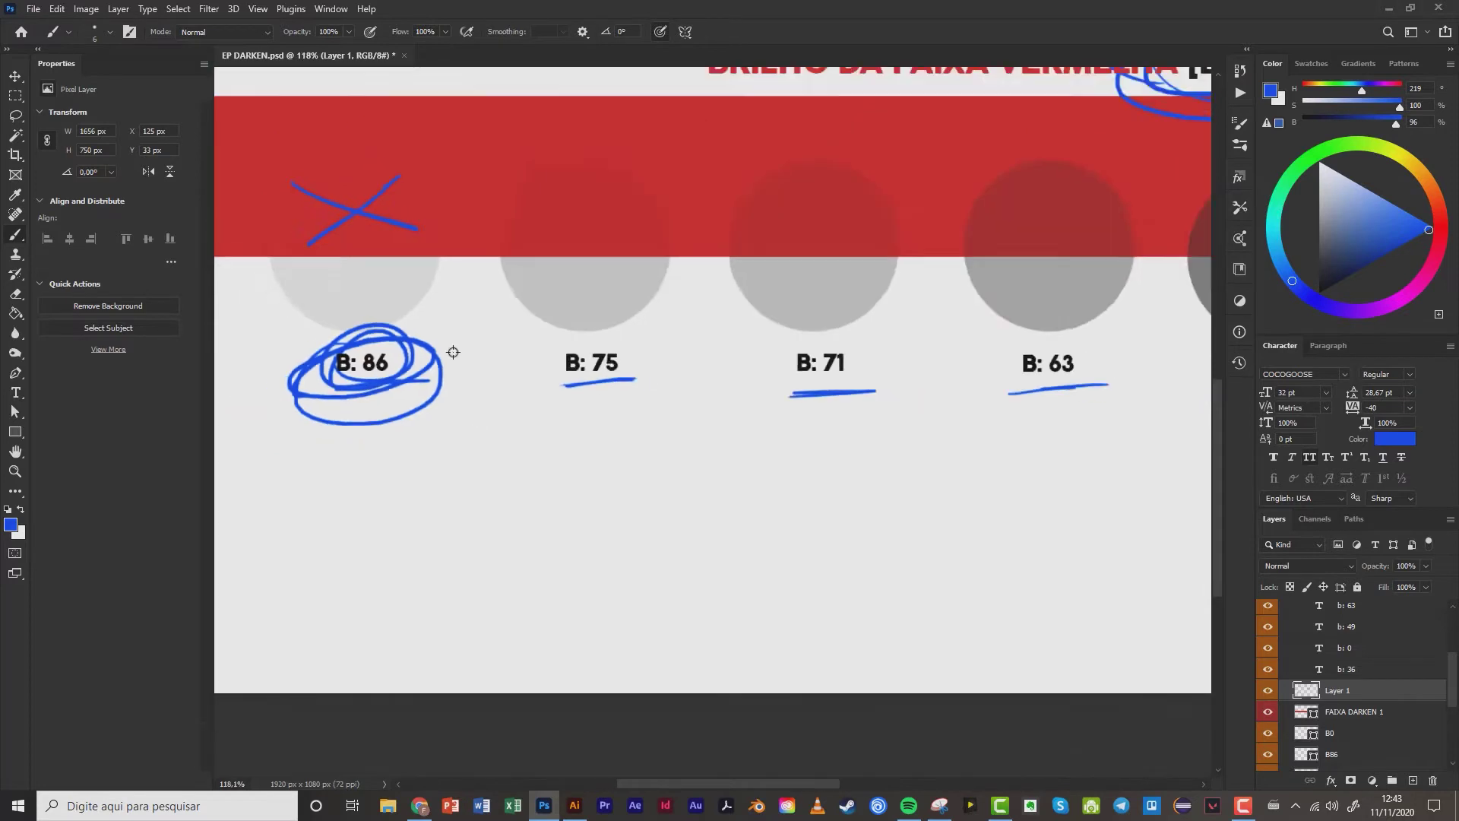
scroll(452, 352, "down", 3)
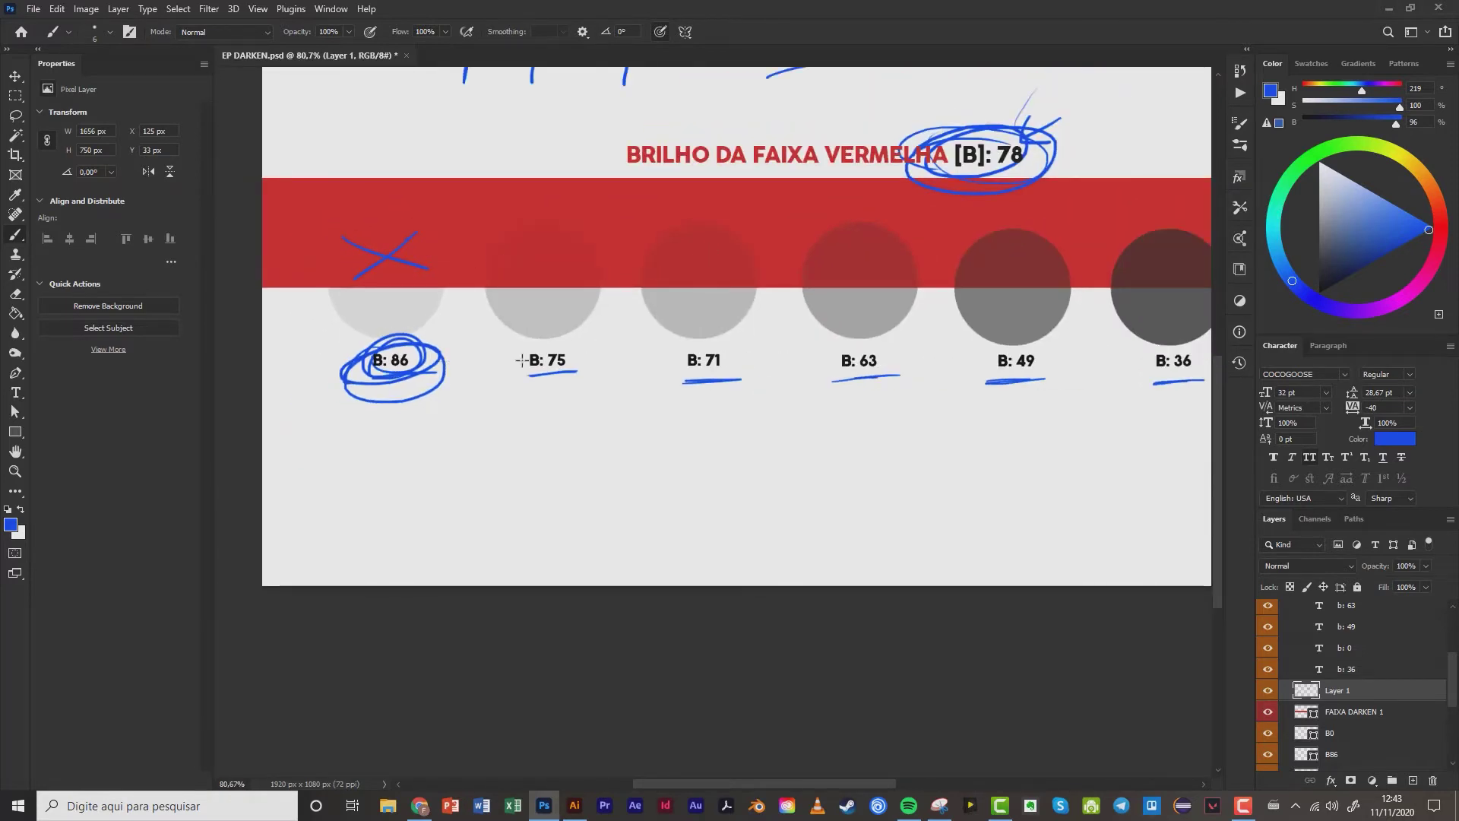
left_click_drag(515, 375, 578, 372)
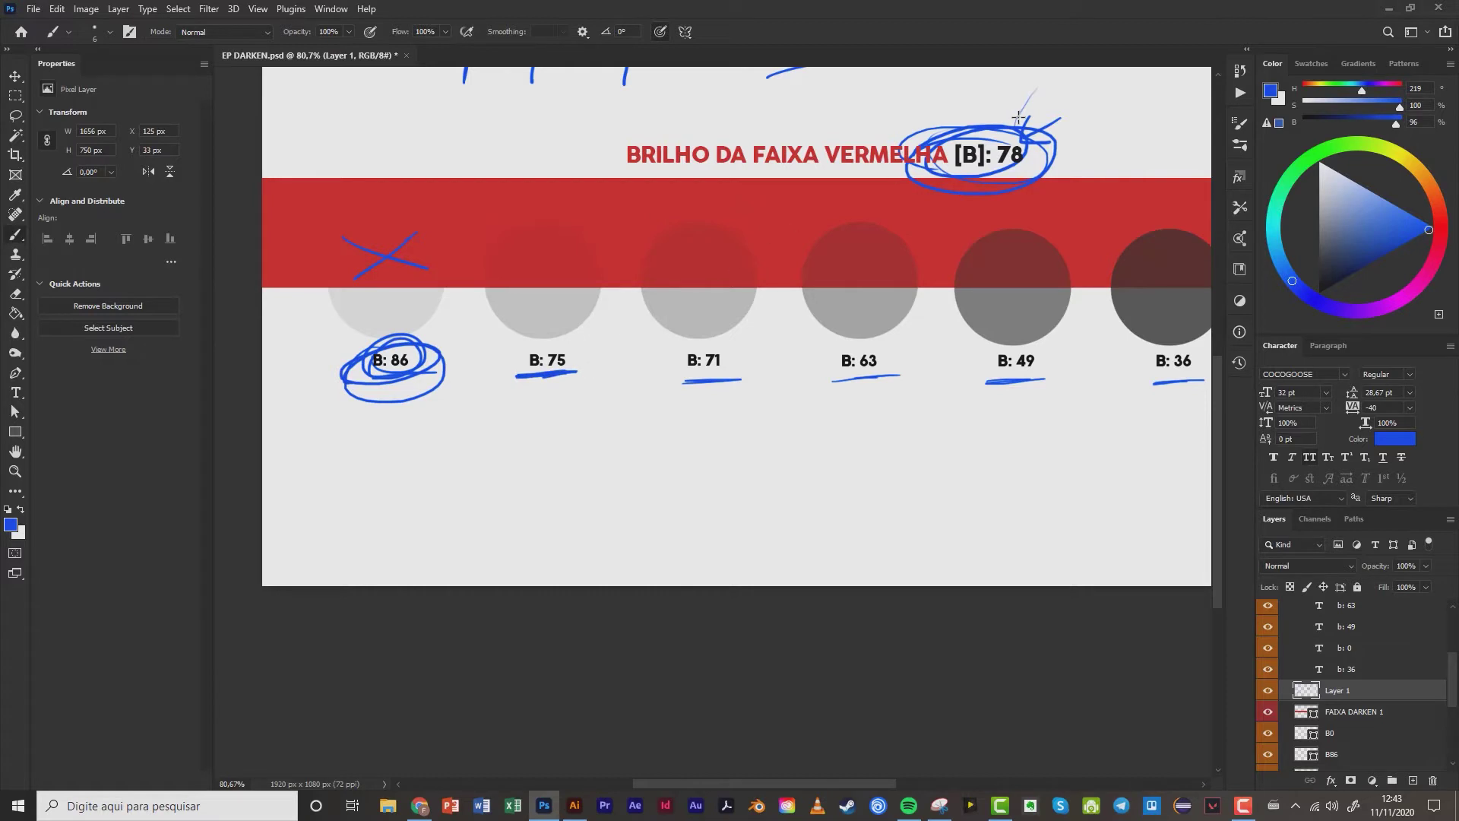
Draw short rays above the [B]: 78 value and mark the B: 75 circle's overlap with rings and an arrow.
mouse_move(1018, 118)
left_mouse_down()
mouse_move(1000, 133)
mouse_move(997, 112)
left_mouse_up()
left_click_drag(978, 116, 1003, 126)
left_click_drag(957, 92, 969, 123)
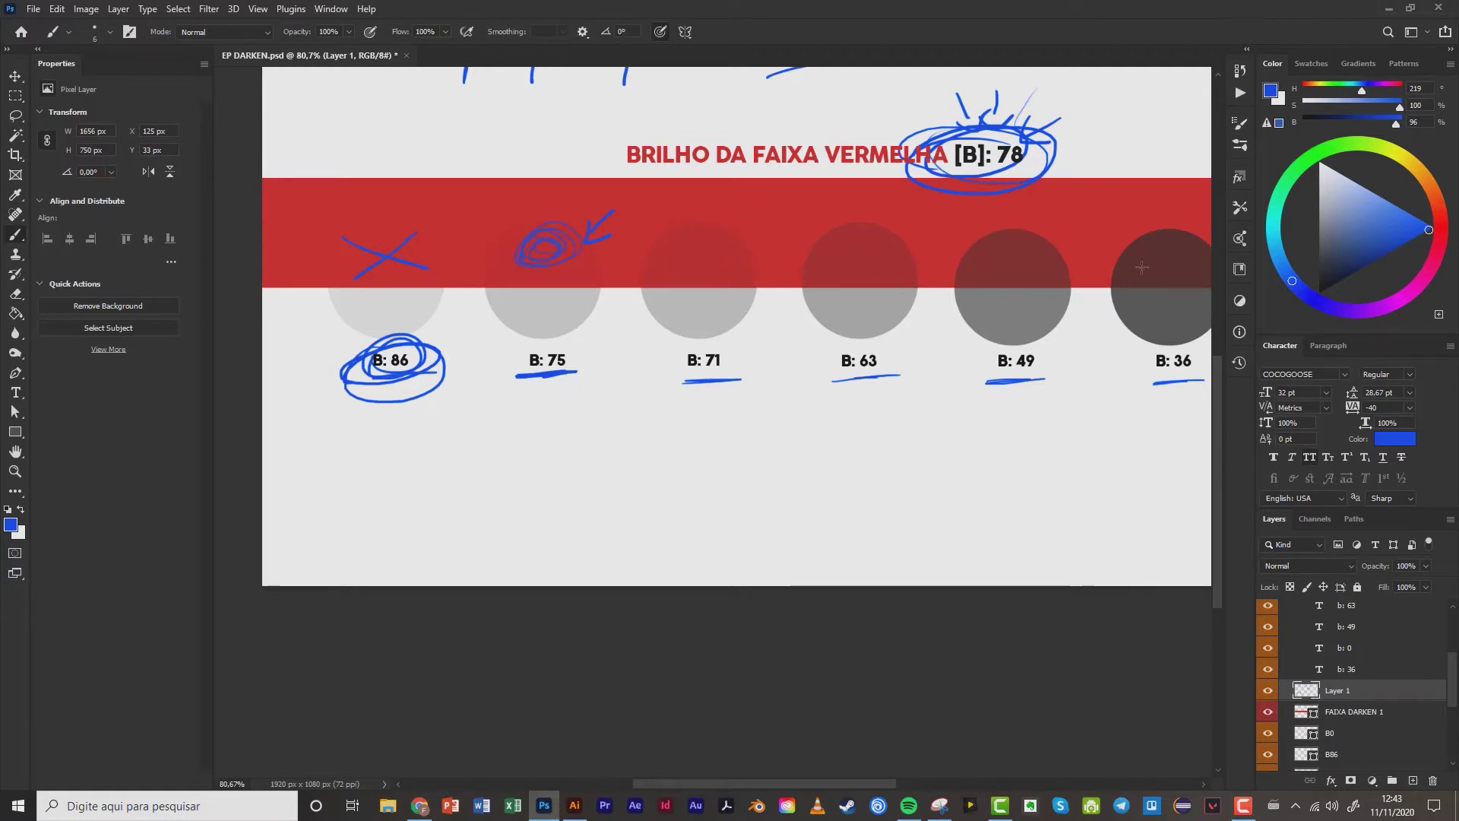
Draw a longer arrow pointing at the [B]: 78 value and an upward arrow beneath the B: 36 label.
scroll(1048, 292, "right", 3)
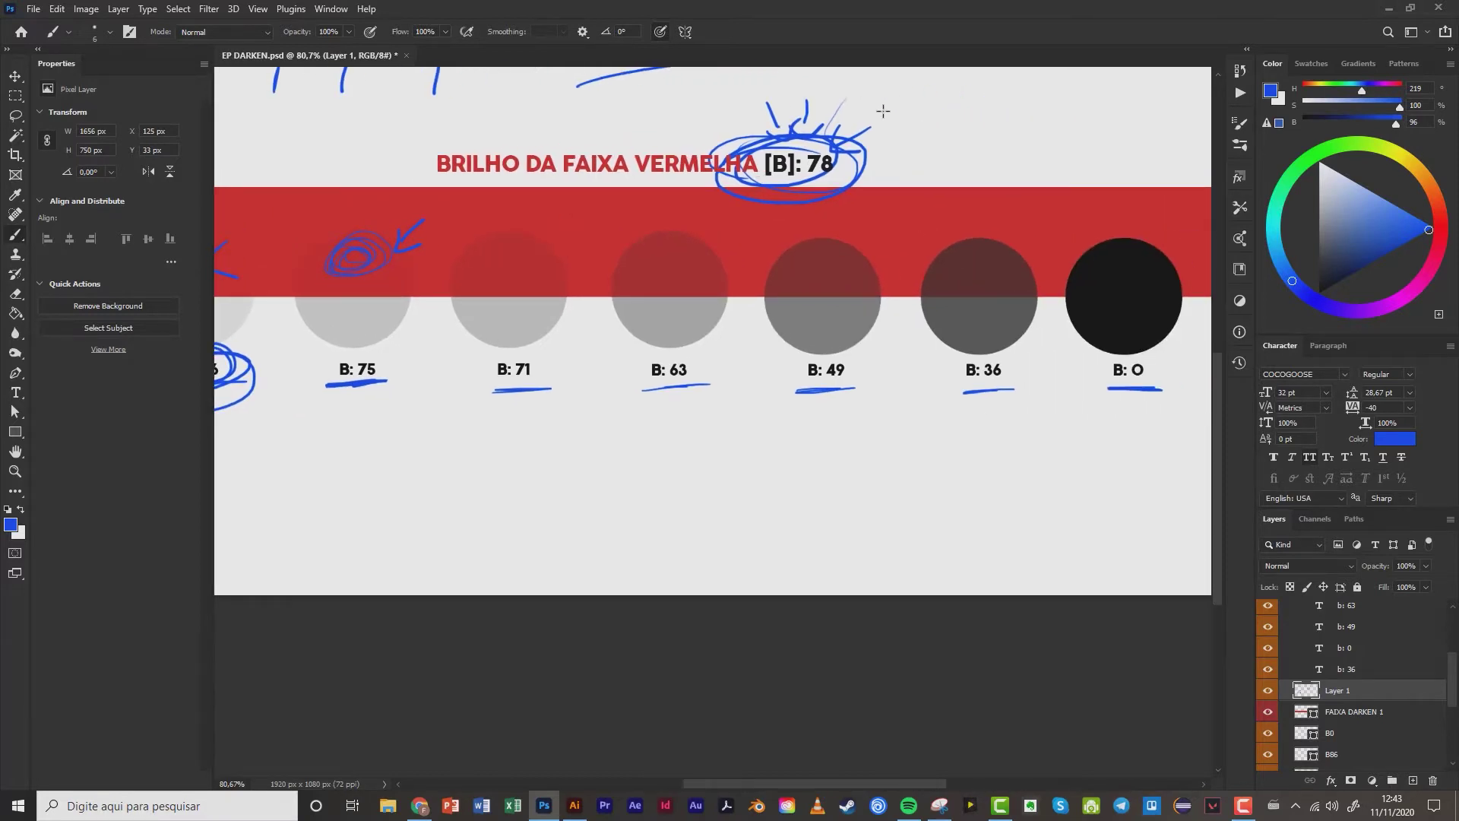
left_click_drag(892, 93, 845, 130)
left_click_drag(833, 139, 876, 129)
mouse_move(974, 441)
left_mouse_down()
mouse_move(979, 409)
mouse_move(968, 414)
mouse_move(1009, 415)
left_mouse_up()
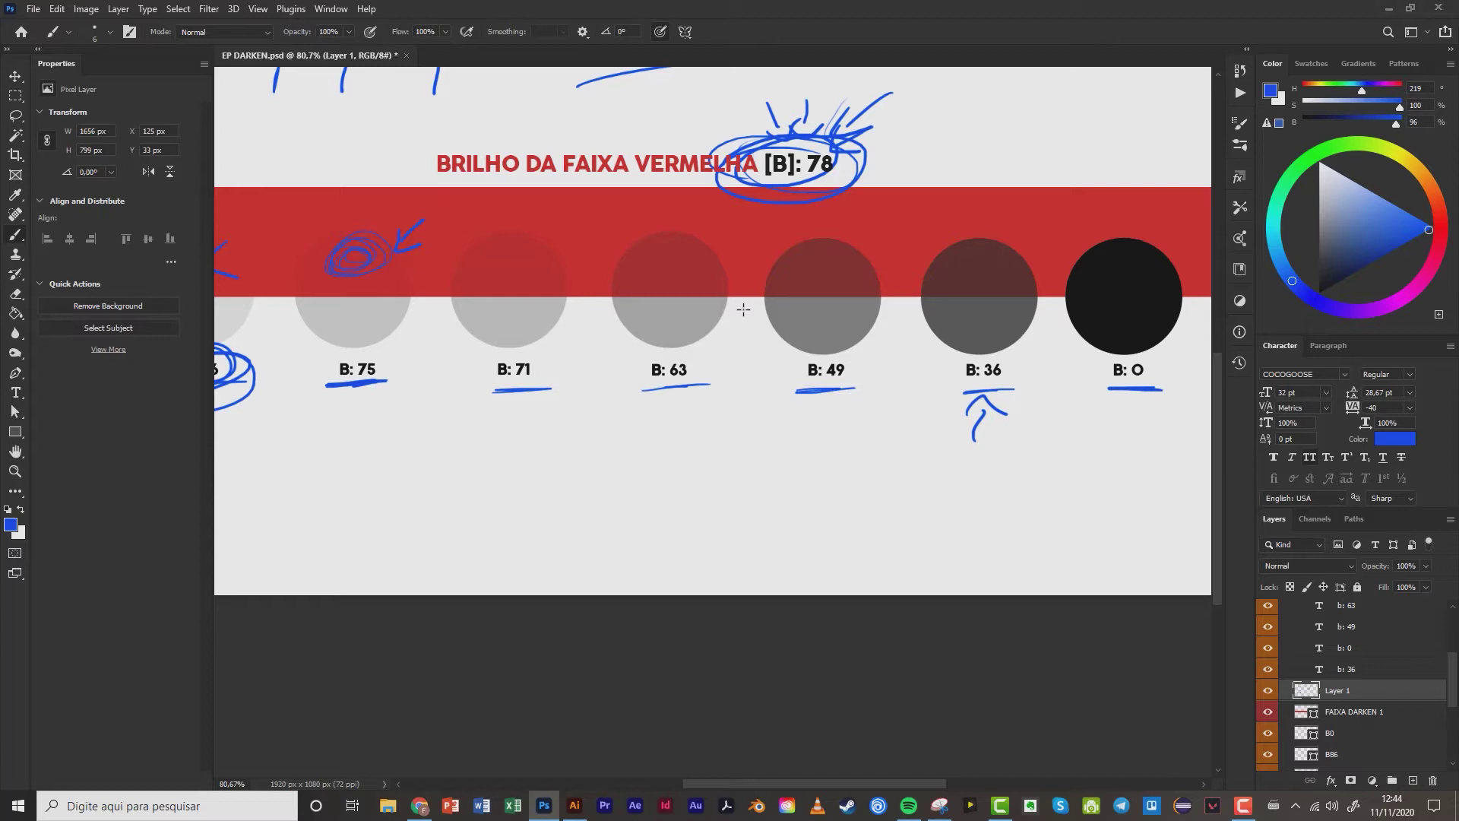
Draw a blue upward arrow beneath the B: 0 label.
mouse_move(1125, 444)
left_mouse_down()
mouse_move(1123, 415)
mouse_move(1142, 414)
left_mouse_up()
Select the black B: 0 circle and examine up close how it and the B: 36 circle overlap the red band.
key("v")
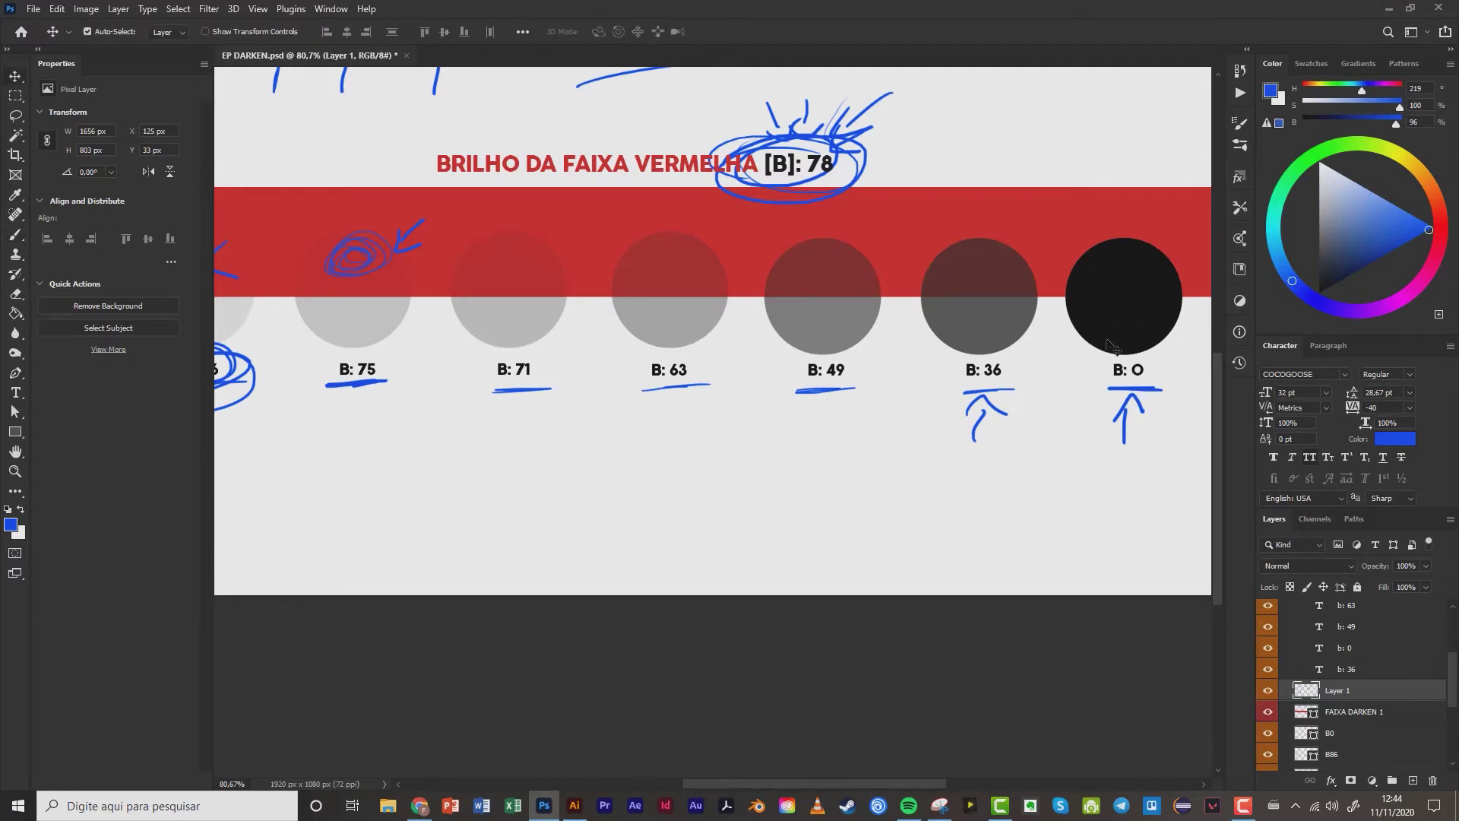
left_click(1149, 331)
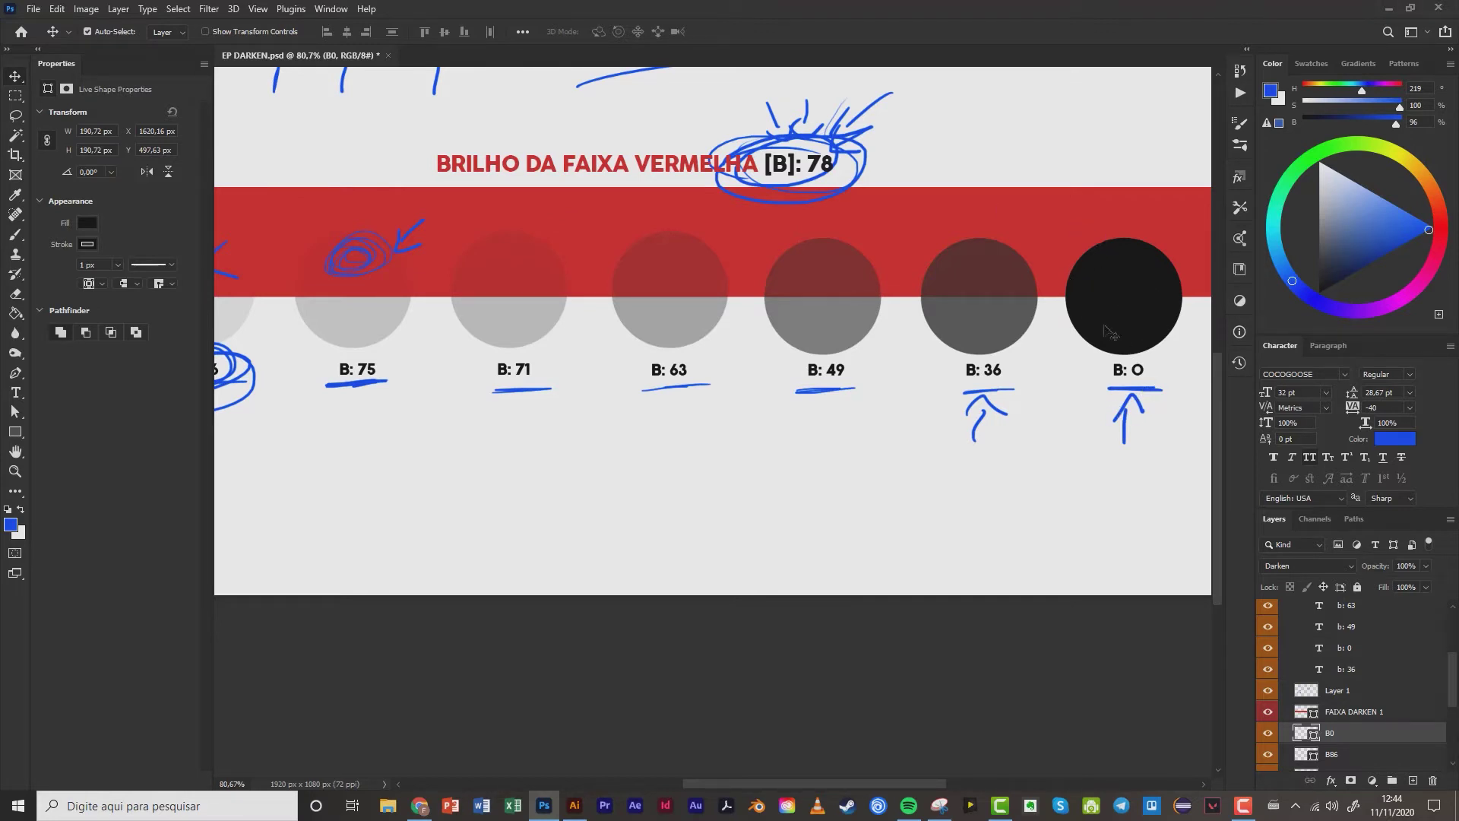
scroll(1117, 291, "up", 5)
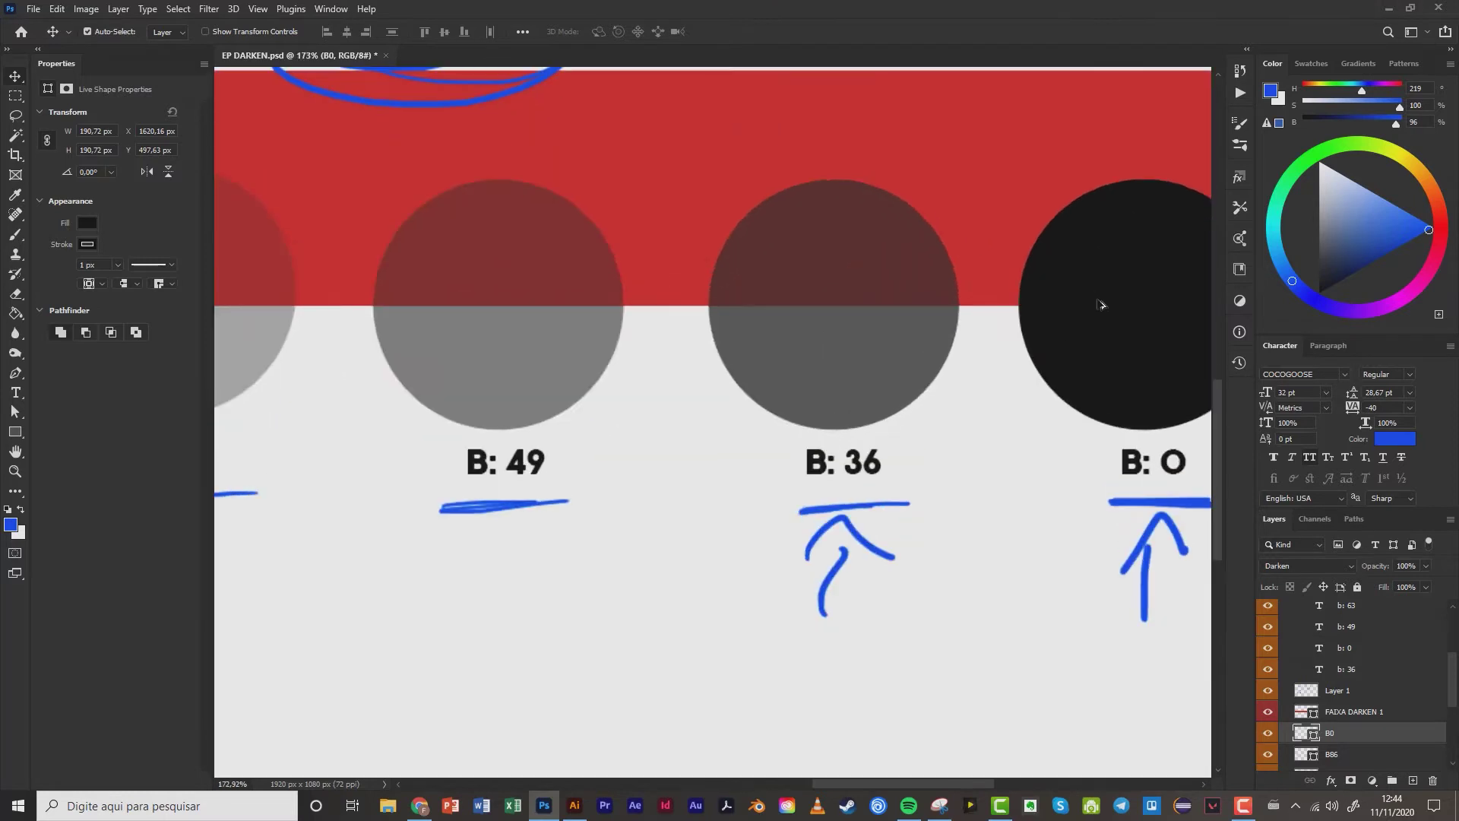
left_click_drag(1117, 303, 749, 321)
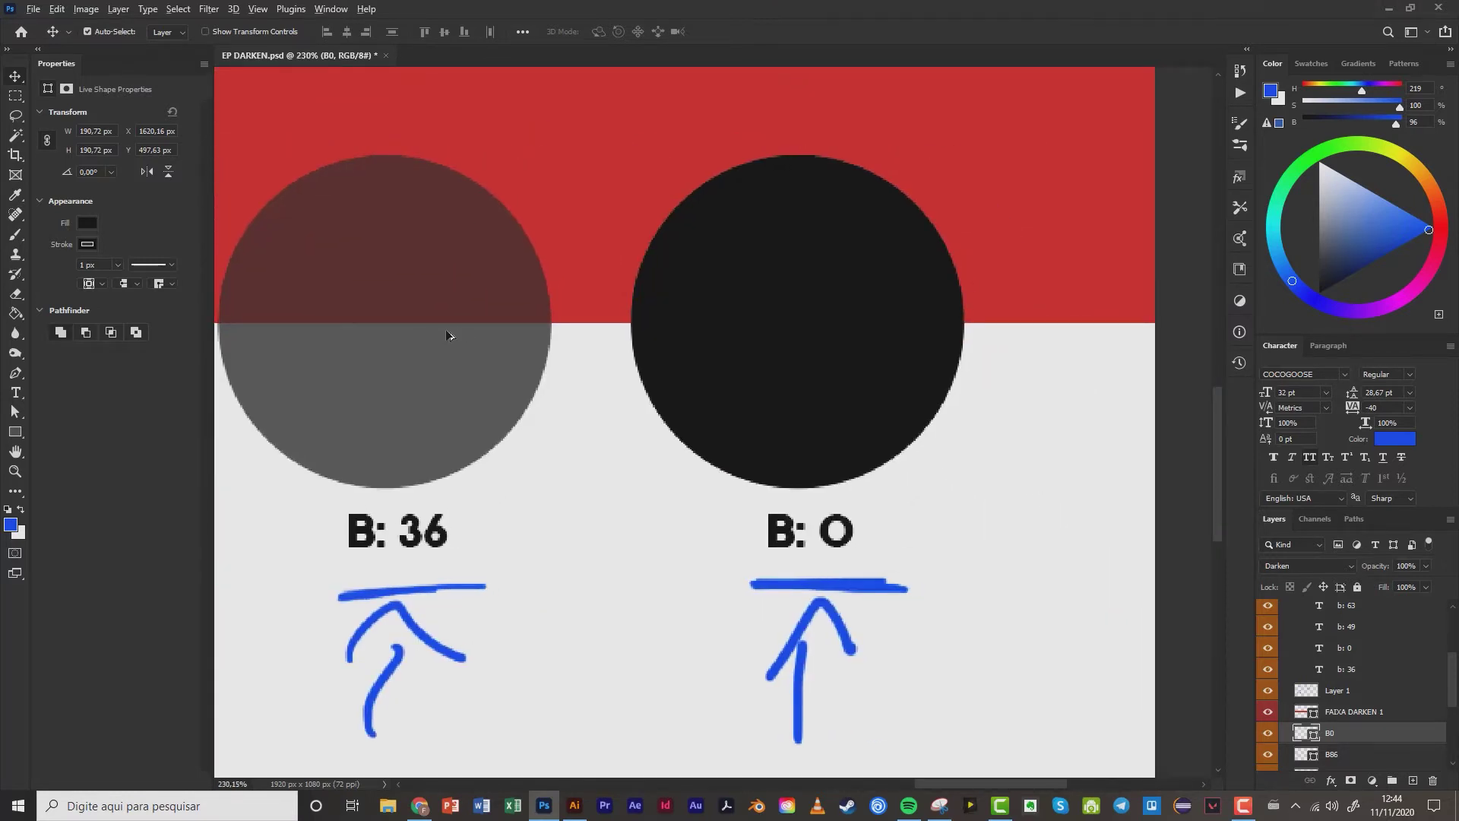
scroll(437, 320, "up", 2)
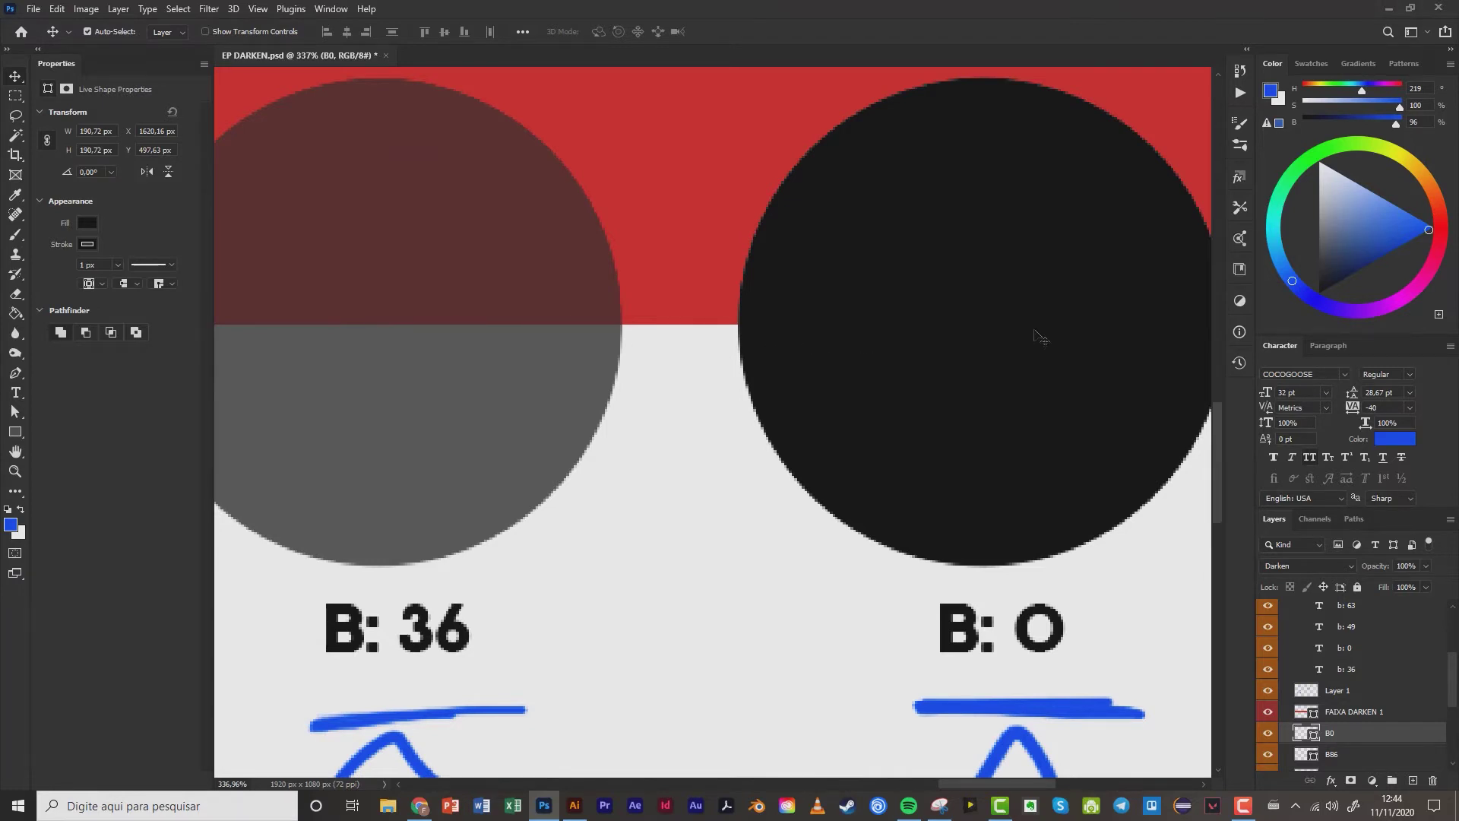
scroll(1041, 337, "down", 2)
scroll(1068, 326, "down", 2)
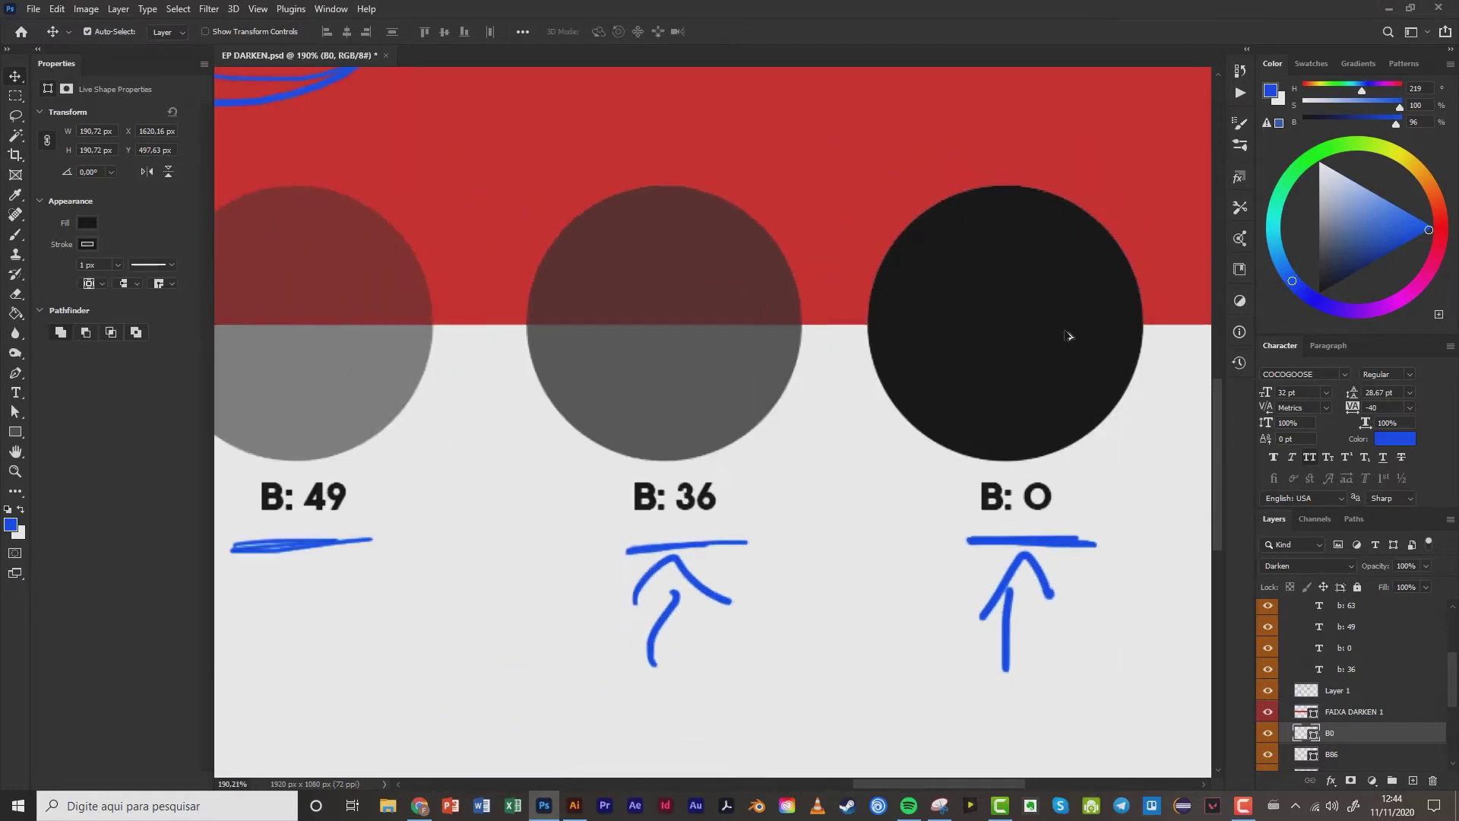
scroll(1003, 507, "down", 3)
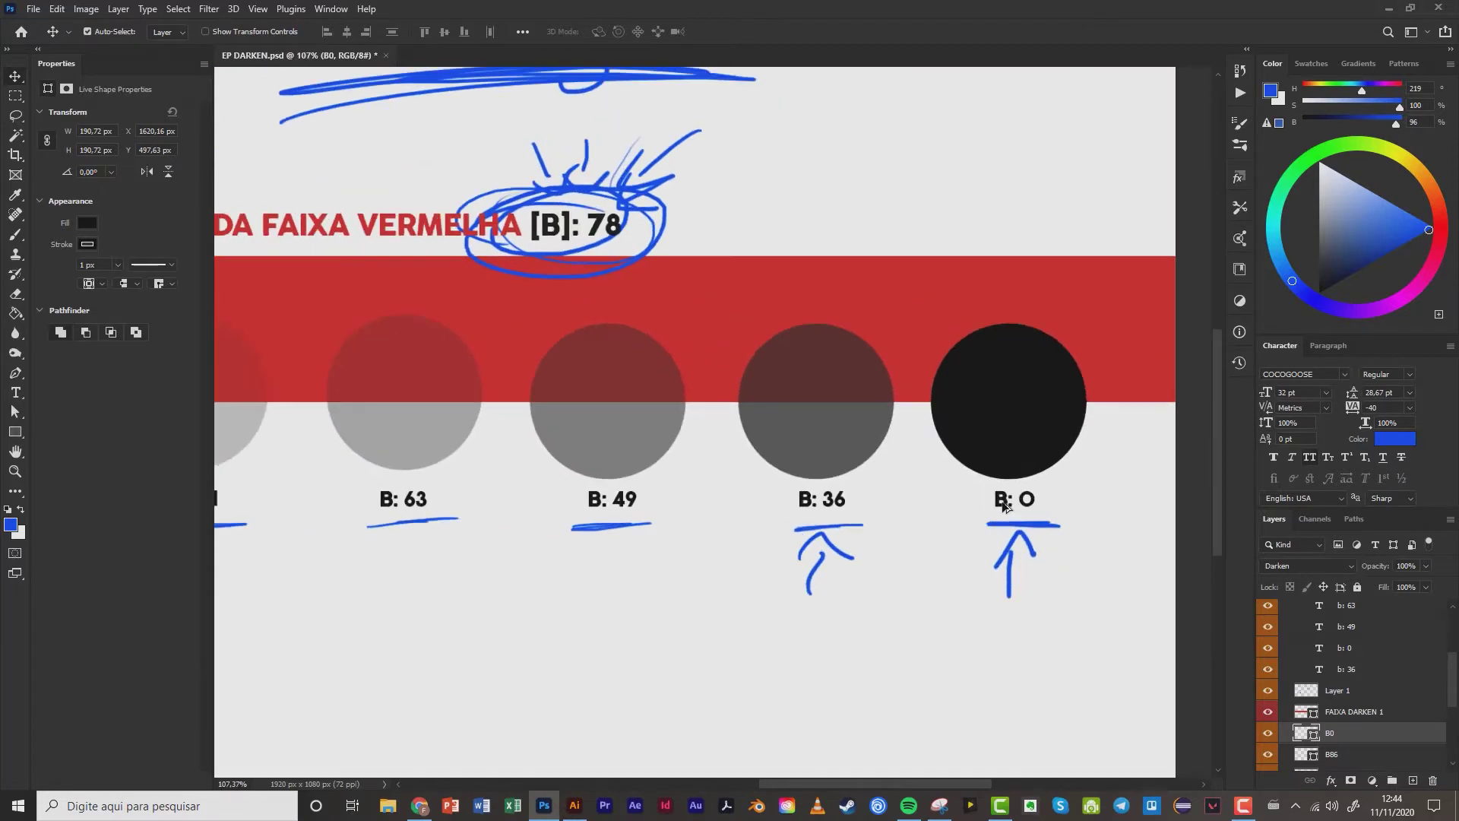
scroll(1002, 507, "down", 2)
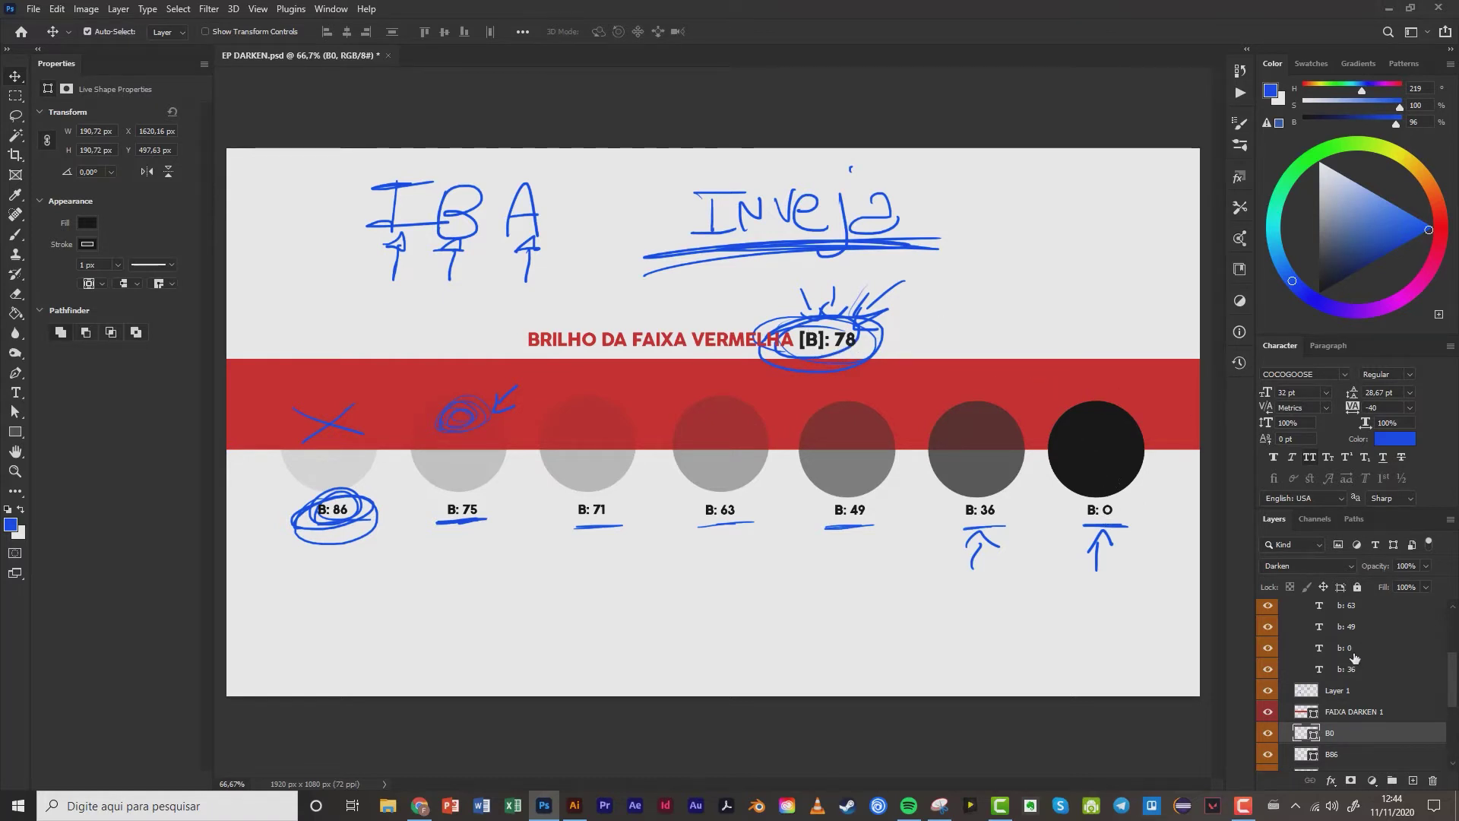
On Layer 1, brush downward arrows onto the B: 0, B: 86 and B: 75 circles and ring the B: 75 label.
left_click(1337, 690)
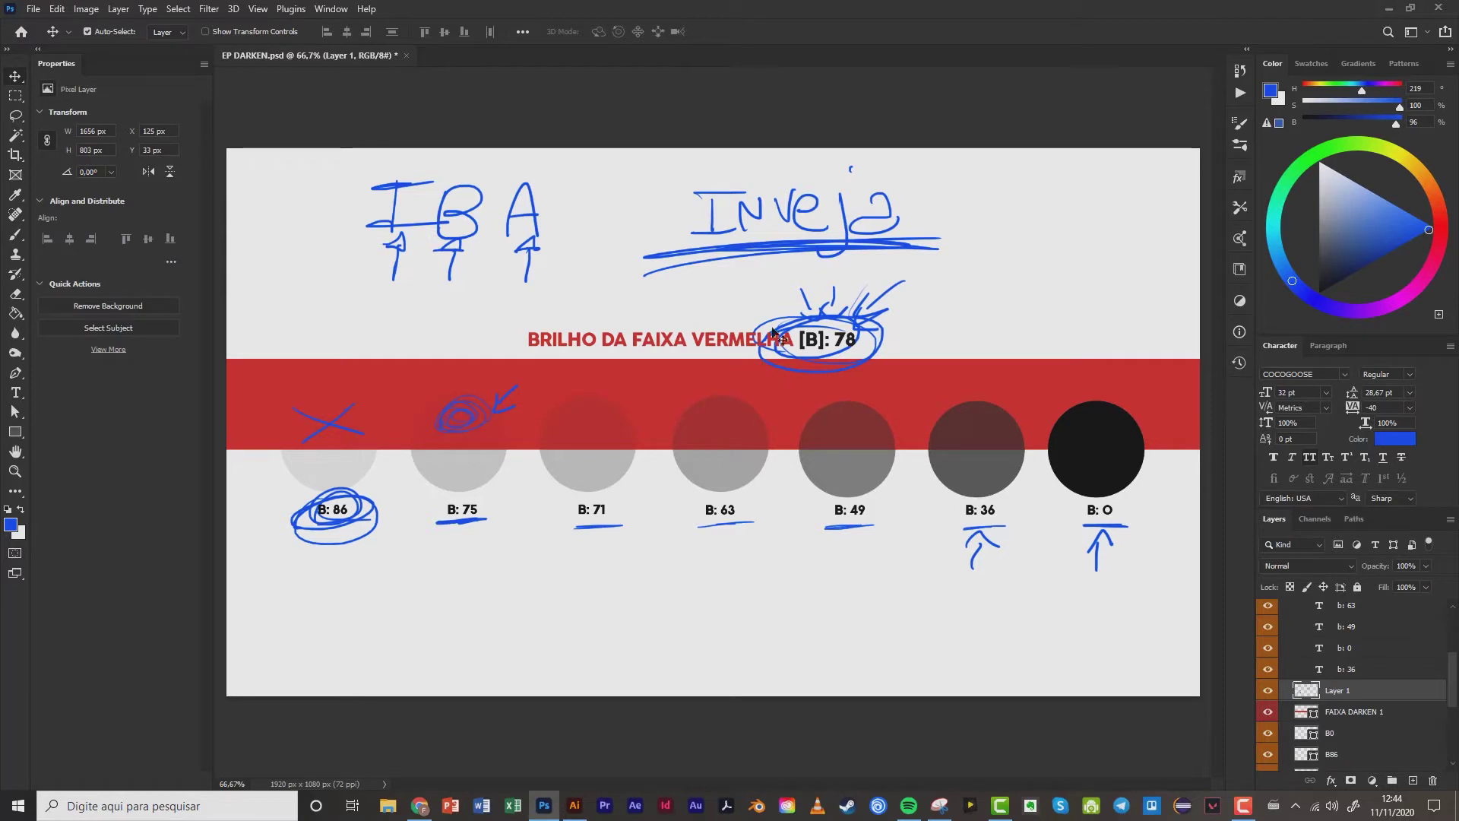
key("b")
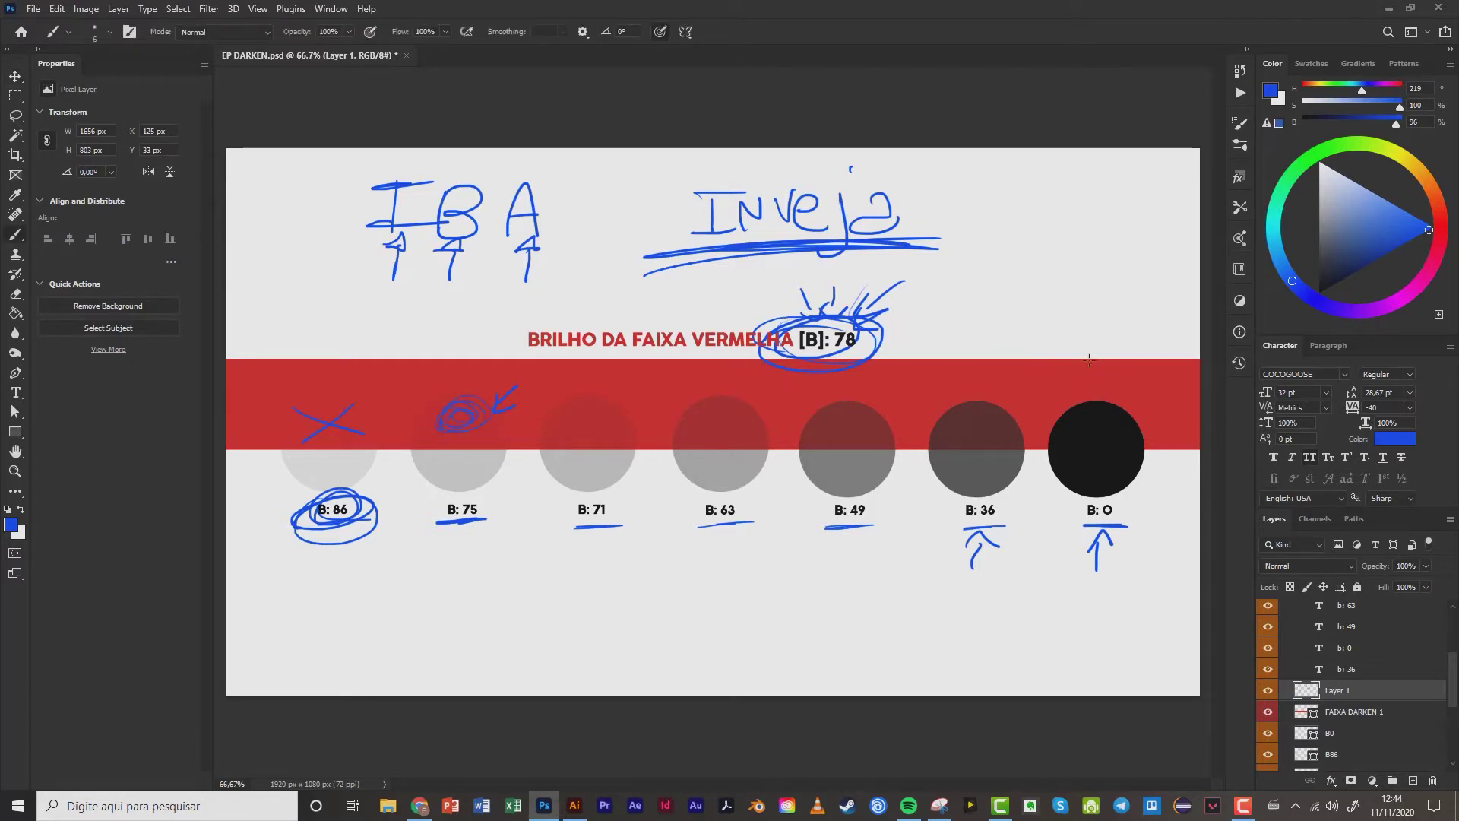
left_click_drag(1091, 318, 1100, 372)
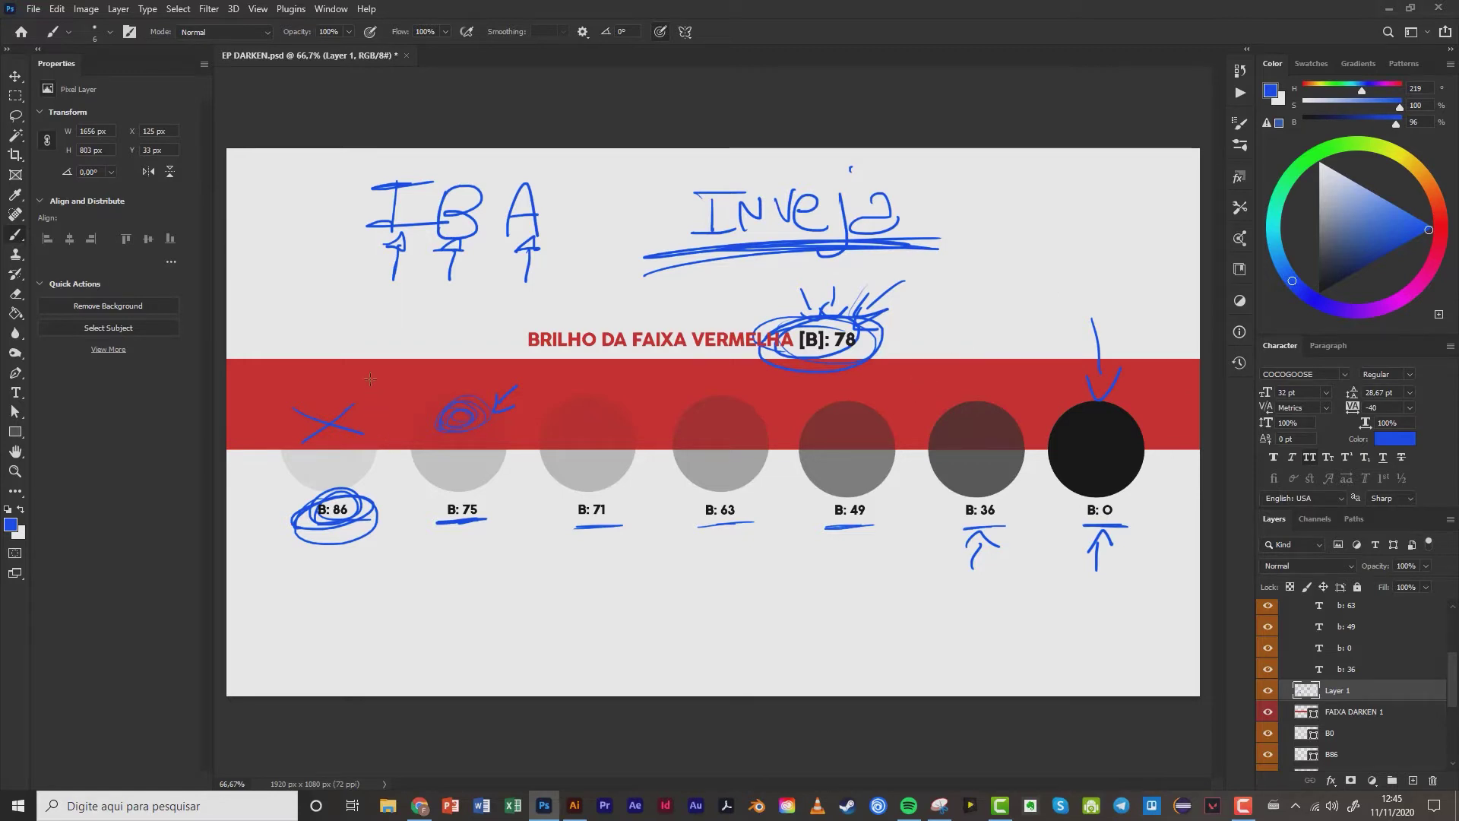
left_click_drag(392, 319, 372, 376)
left_click_drag(477, 317, 471, 385)
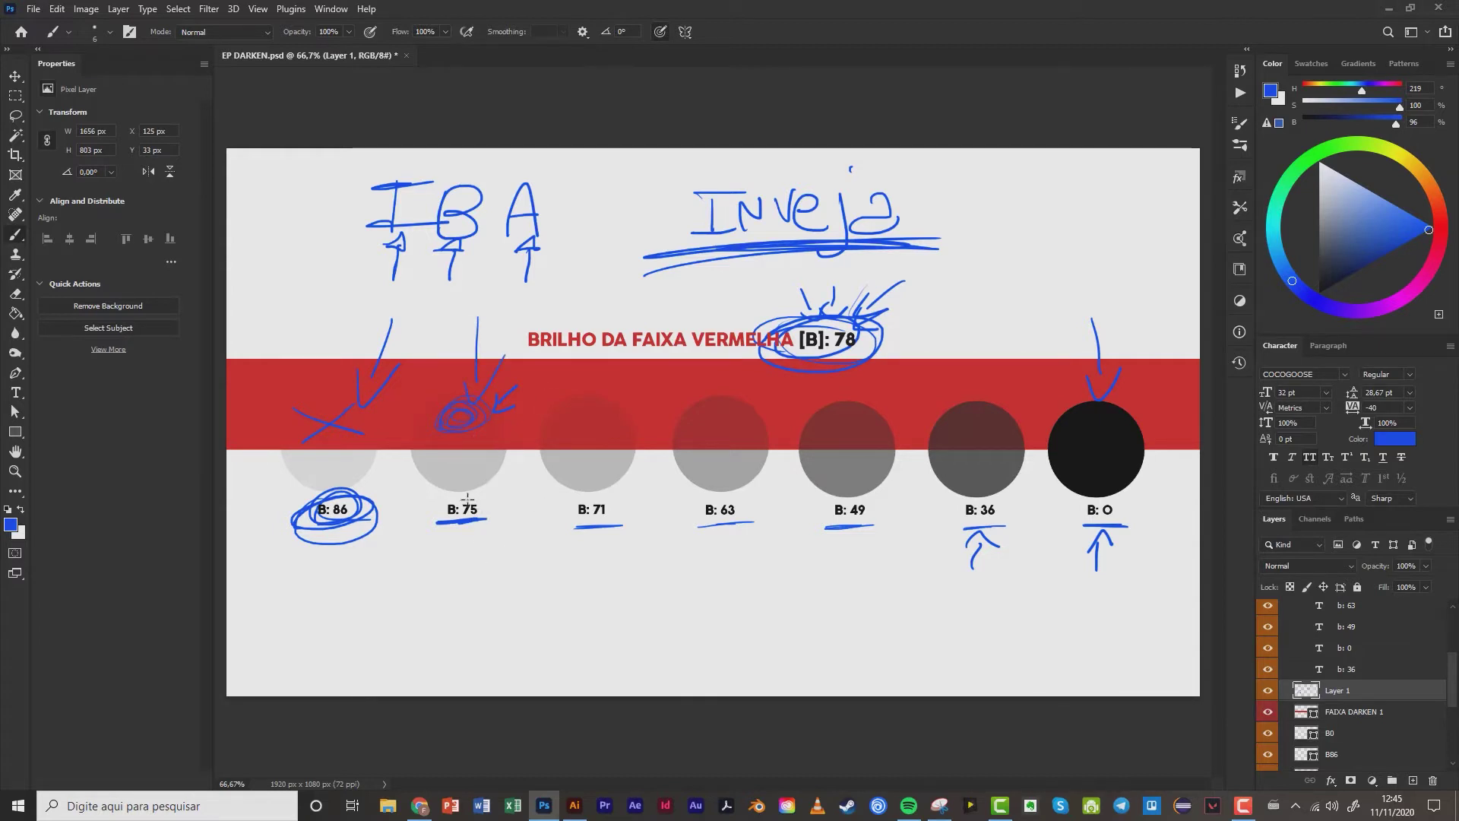
left_click_drag(467, 500, 475, 530)
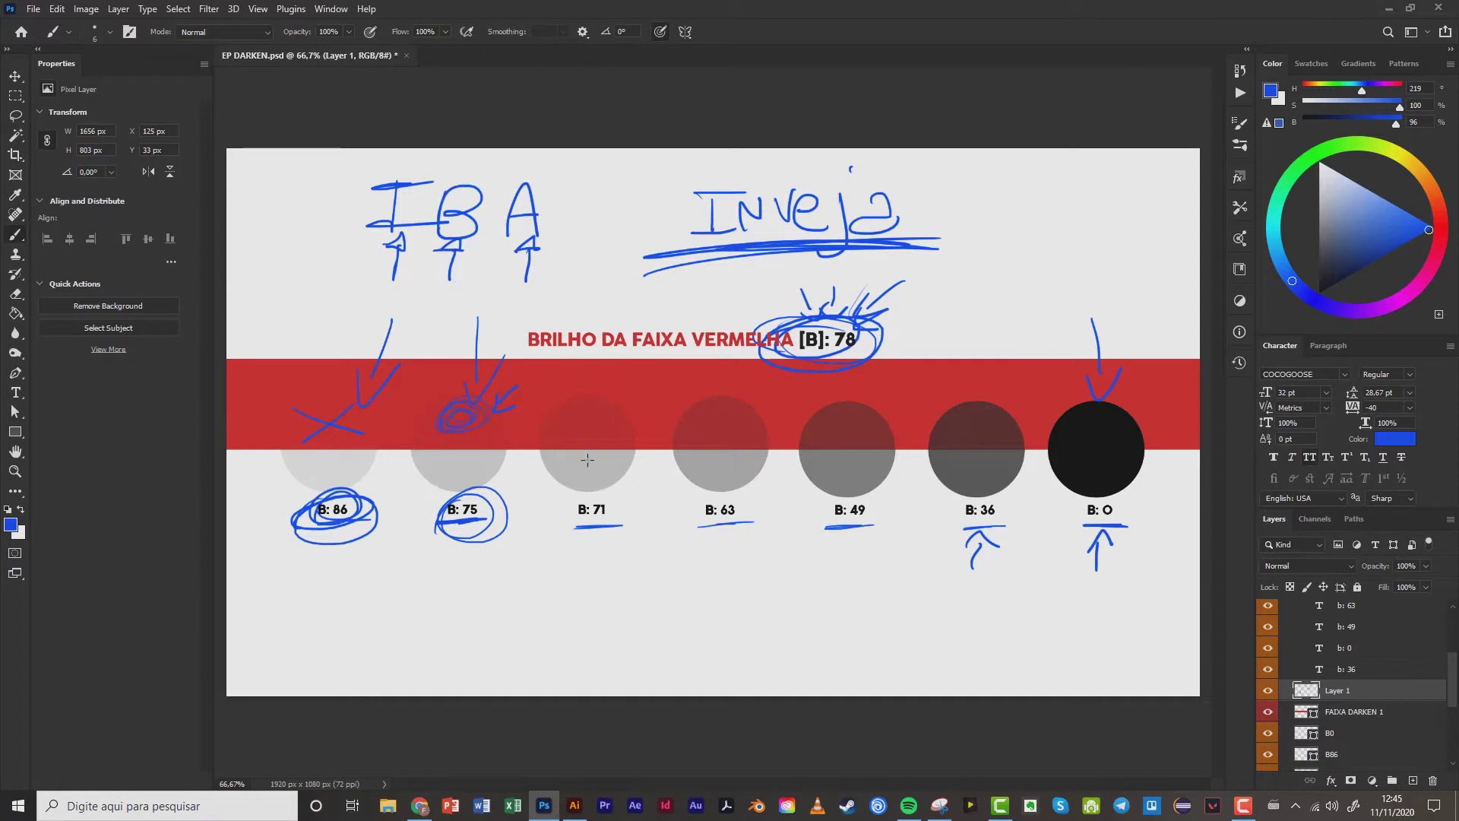
Draw downward arrows onto the B: 71, B: 63, B: 49 and B: 36 circles and ring the [B]: 78 value again.
left_click_drag(609, 346, 588, 381)
left_click_drag(702, 331, 733, 378)
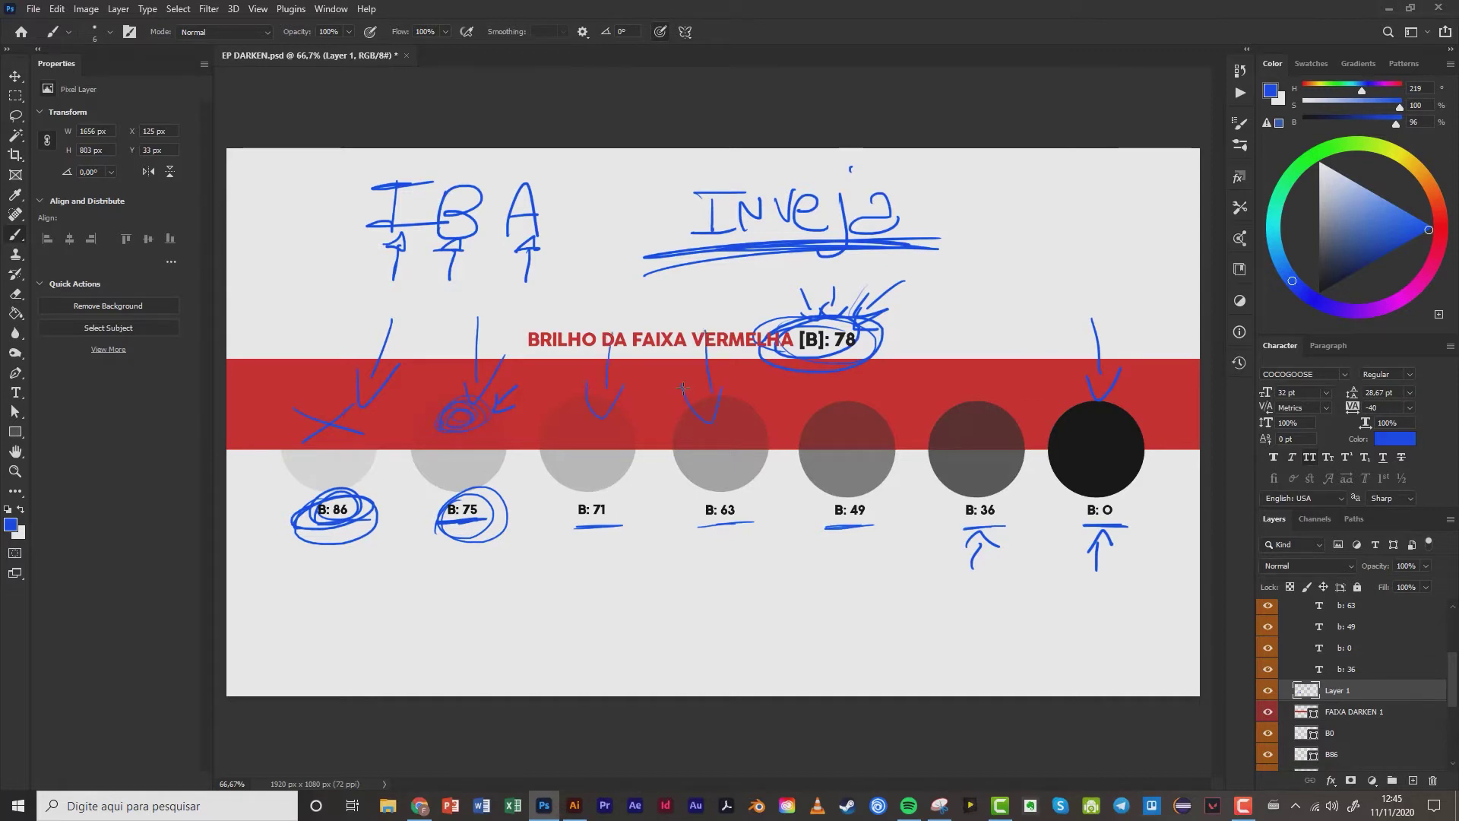
left_click_drag(820, 361, 858, 373)
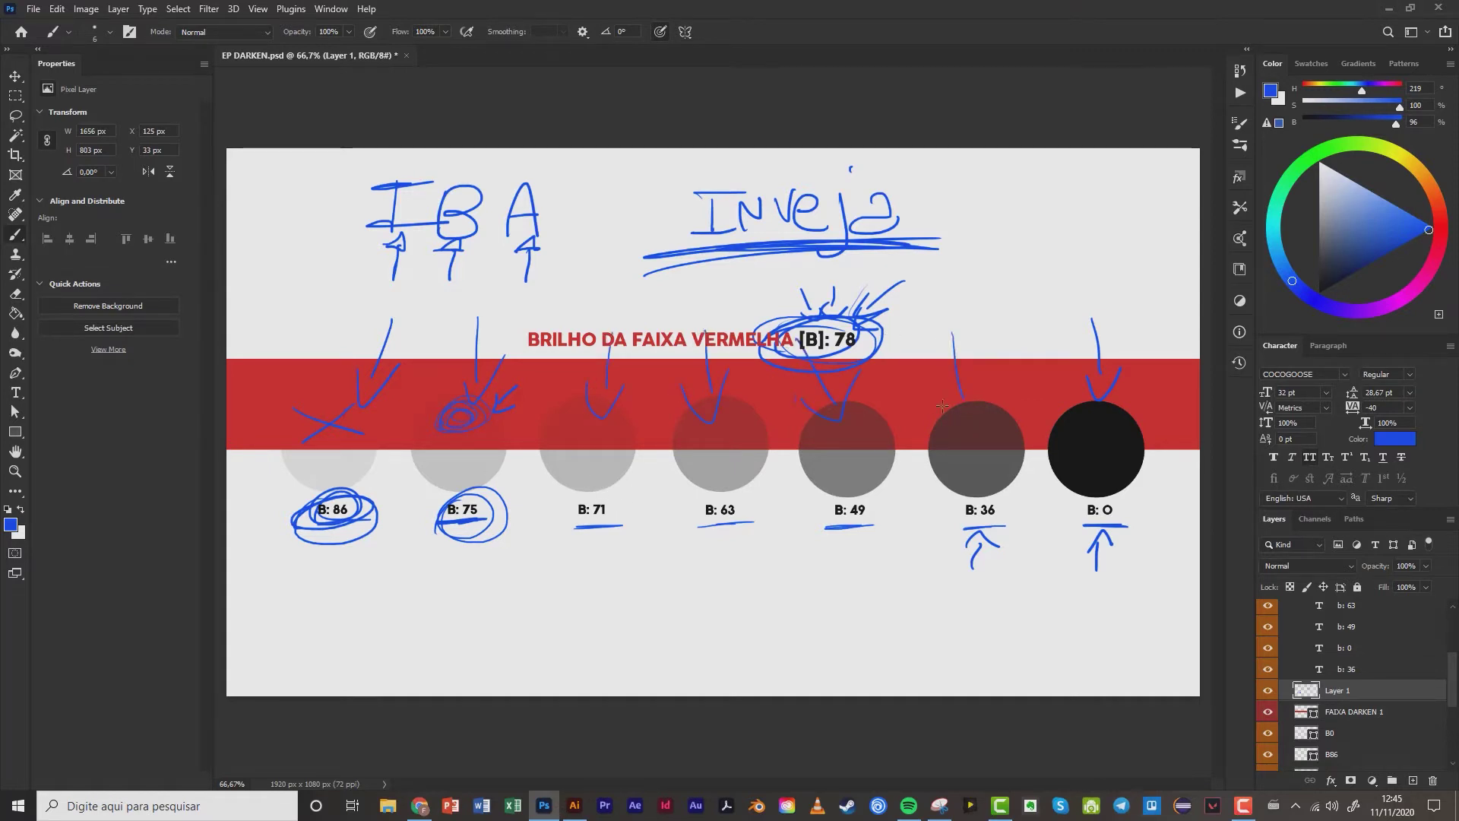
mouse_move(953, 333)
left_mouse_down()
mouse_move(942, 405)
mouse_move(1003, 371)
left_mouse_up()
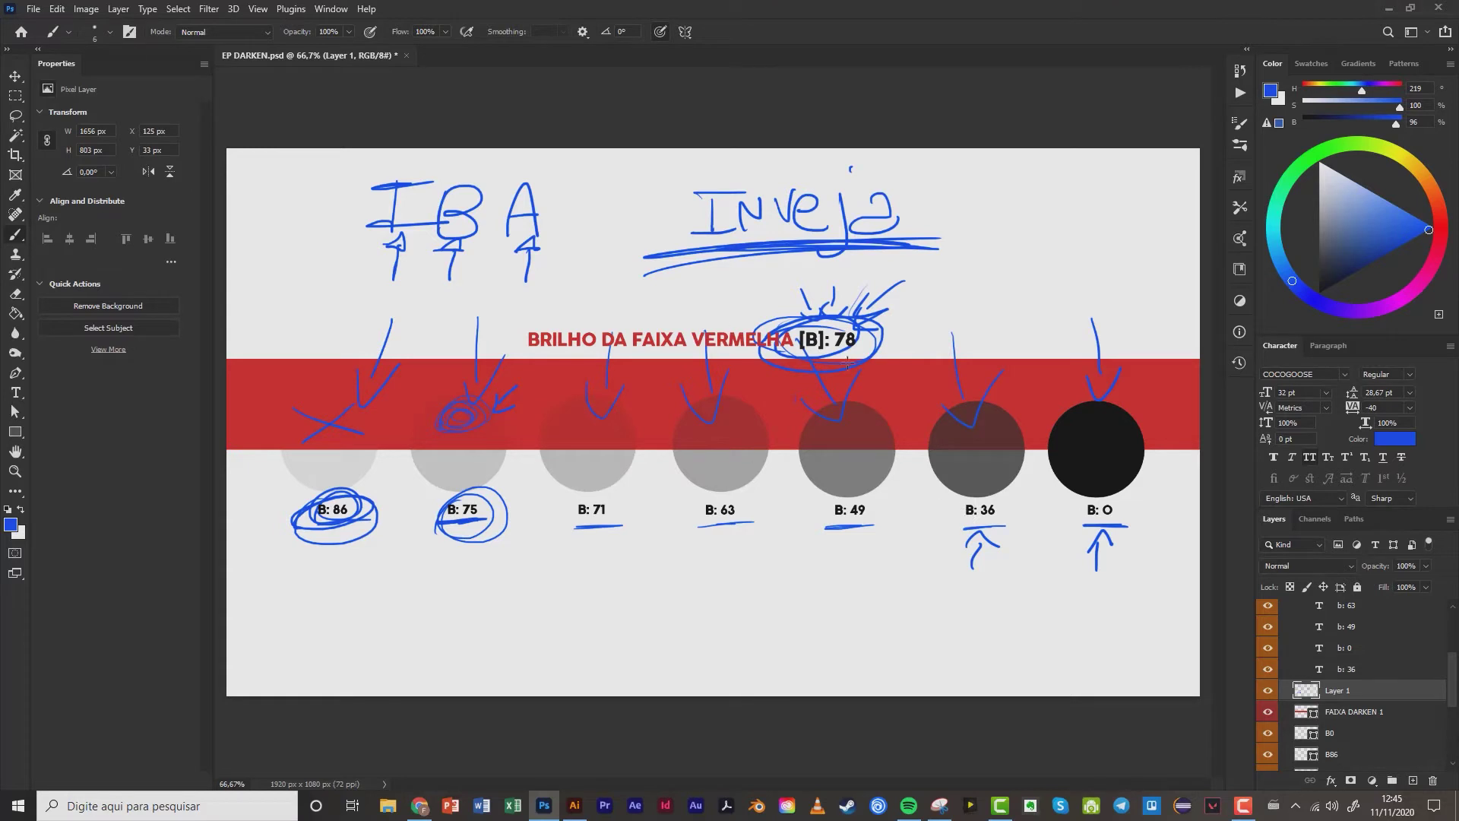
mouse_move(847, 363)
left_mouse_down()
mouse_move(775, 356)
mouse_move(798, 316)
left_mouse_up()
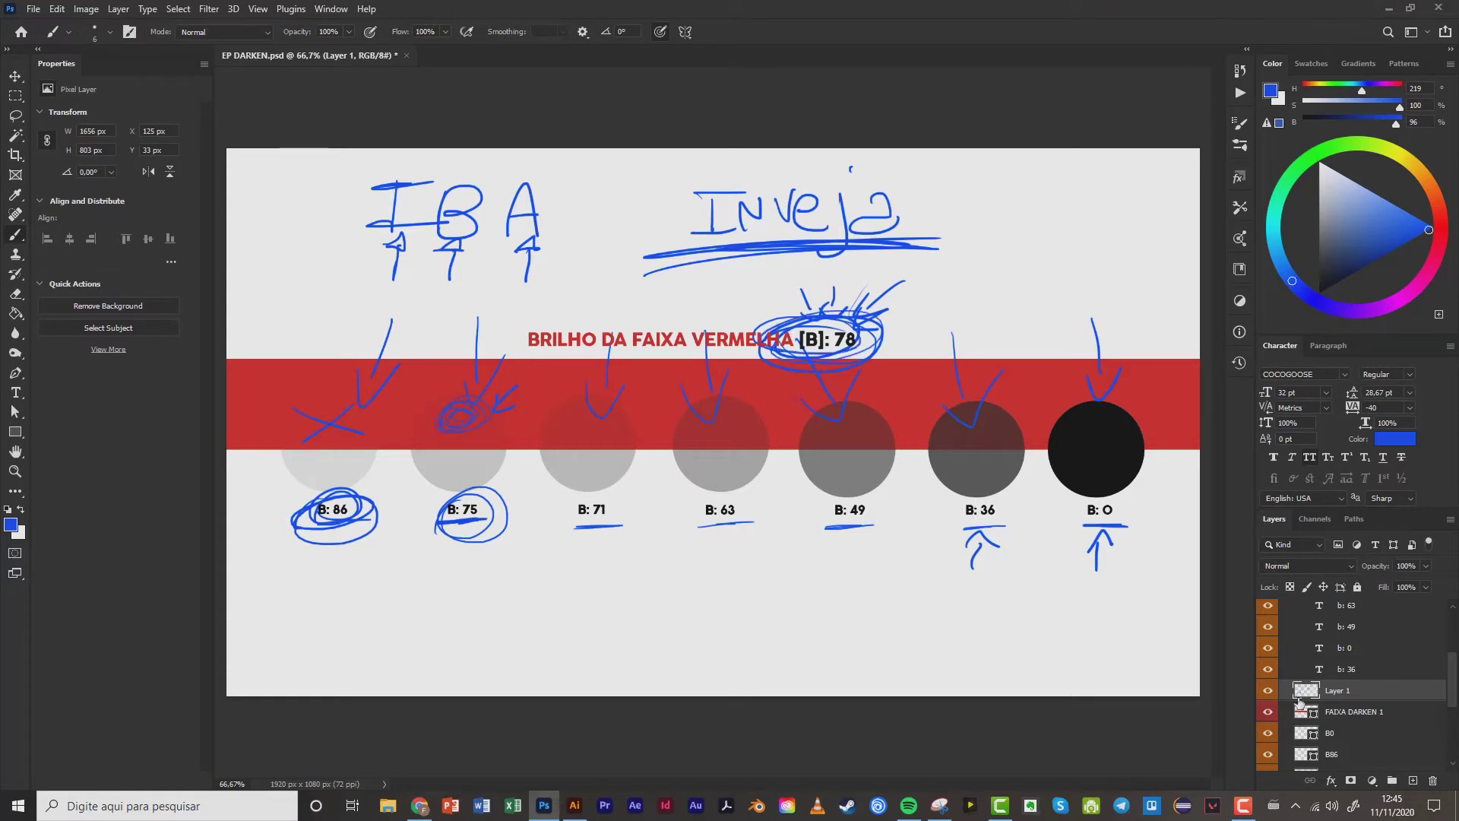
Hide the Layer 1 annotations and ring the [B]: 78 value in blue on a new layer.
left_click(1267, 690)
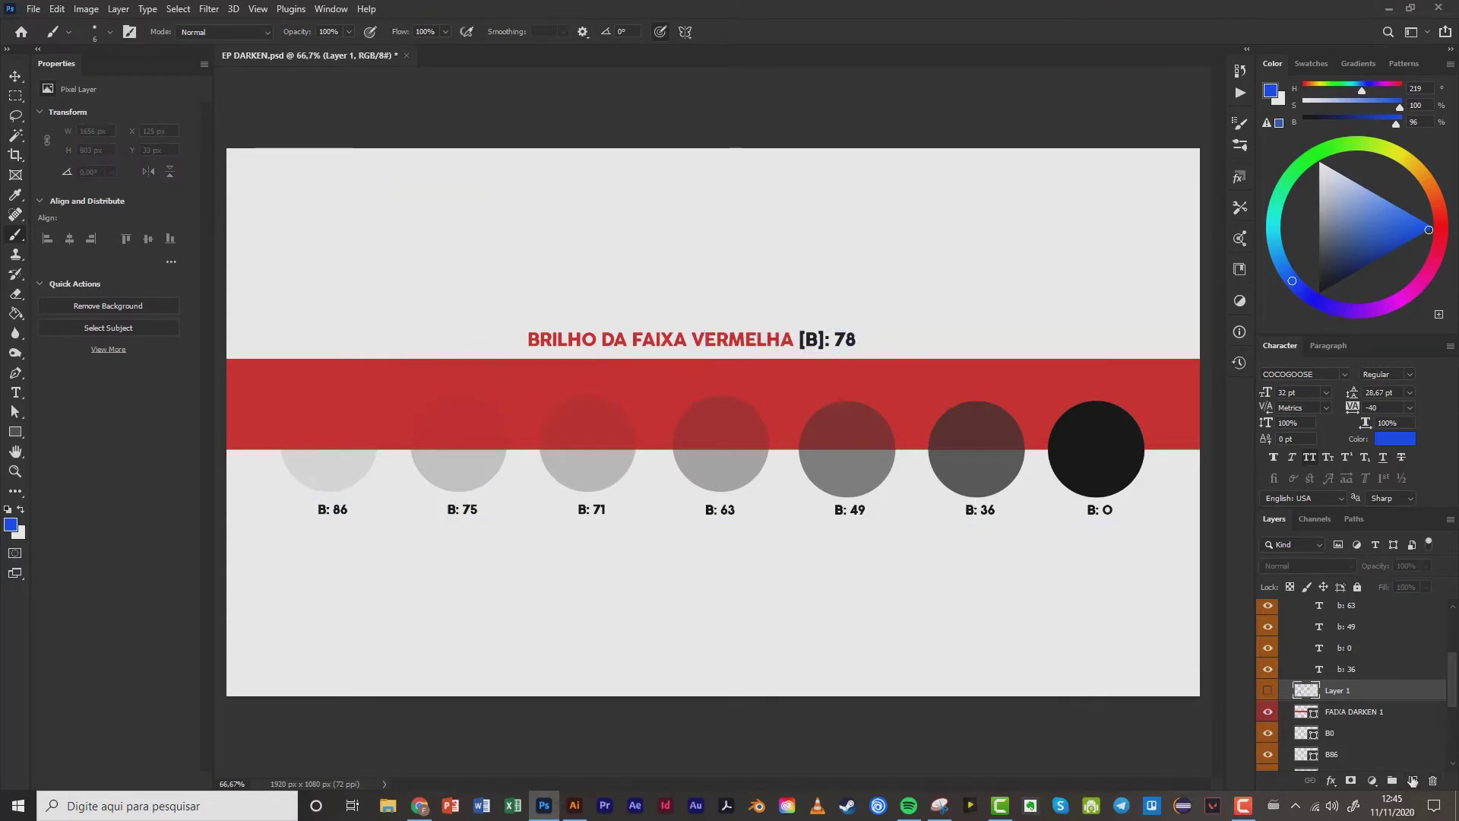
left_click(1411, 781)
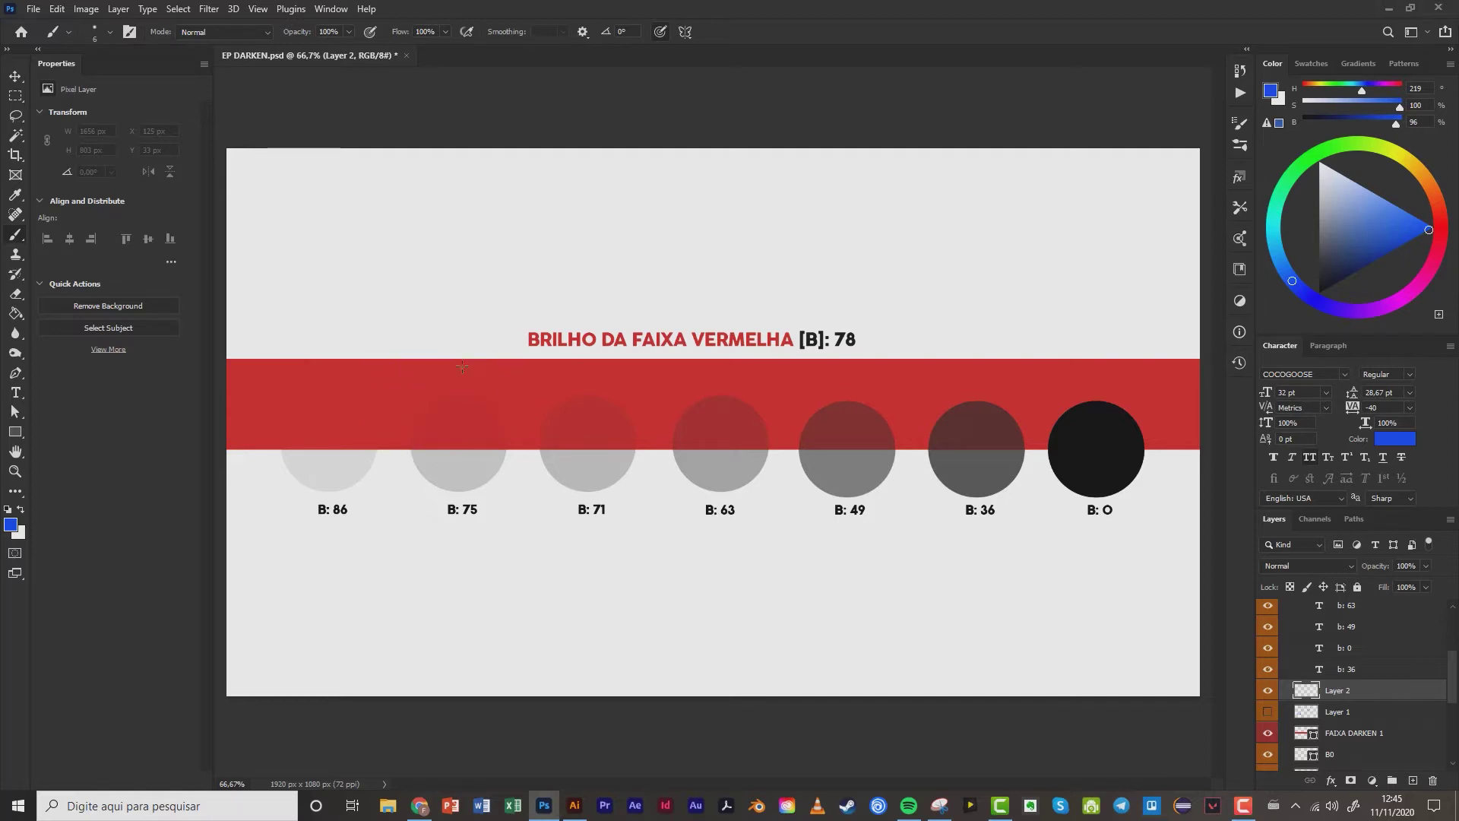
left_click_drag(798, 326, 840, 353)
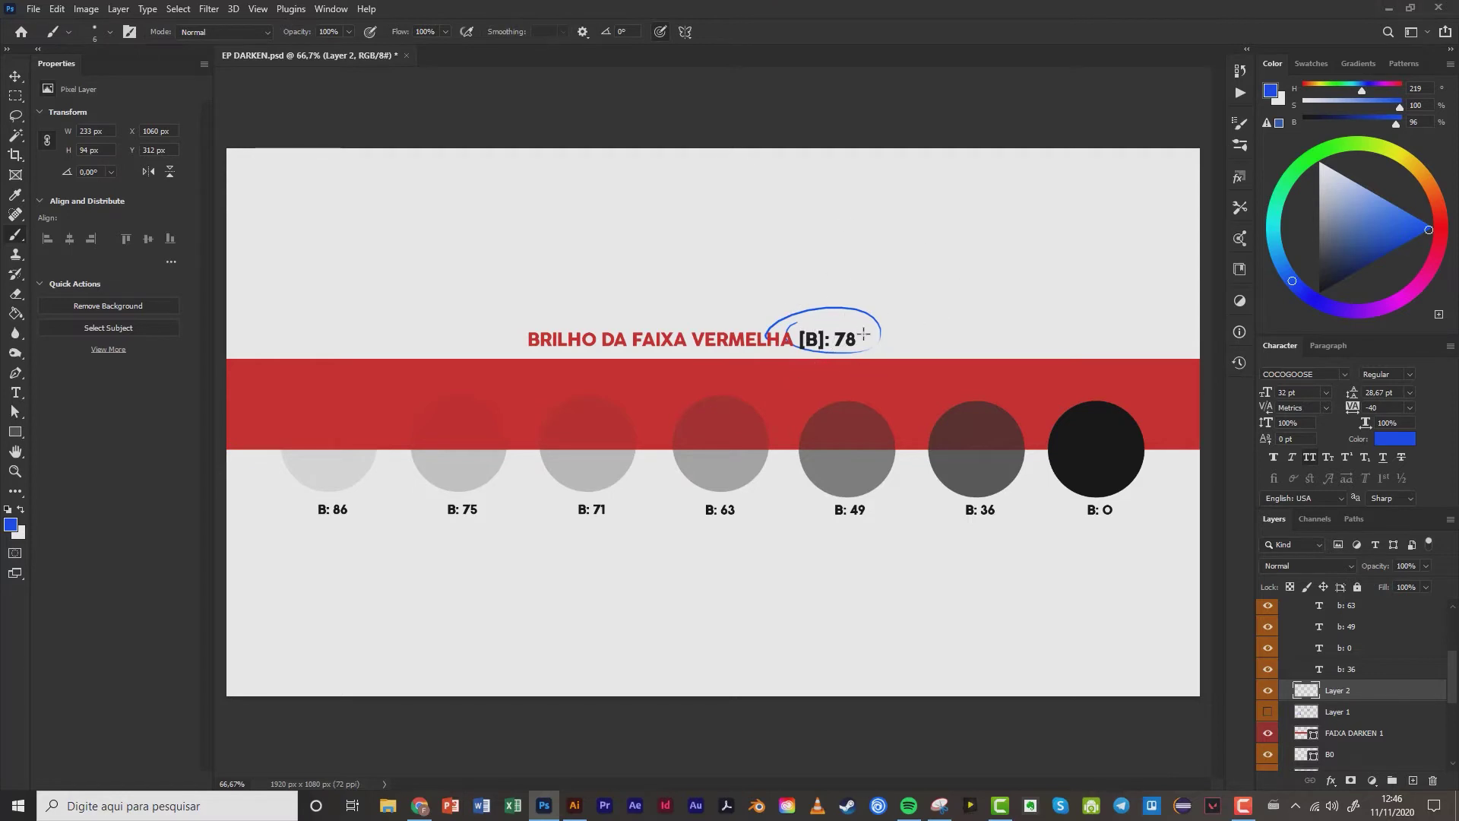
mouse_move(863, 334)
left_mouse_down()
mouse_move(794, 323)
mouse_move(769, 349)
left_mouse_up()
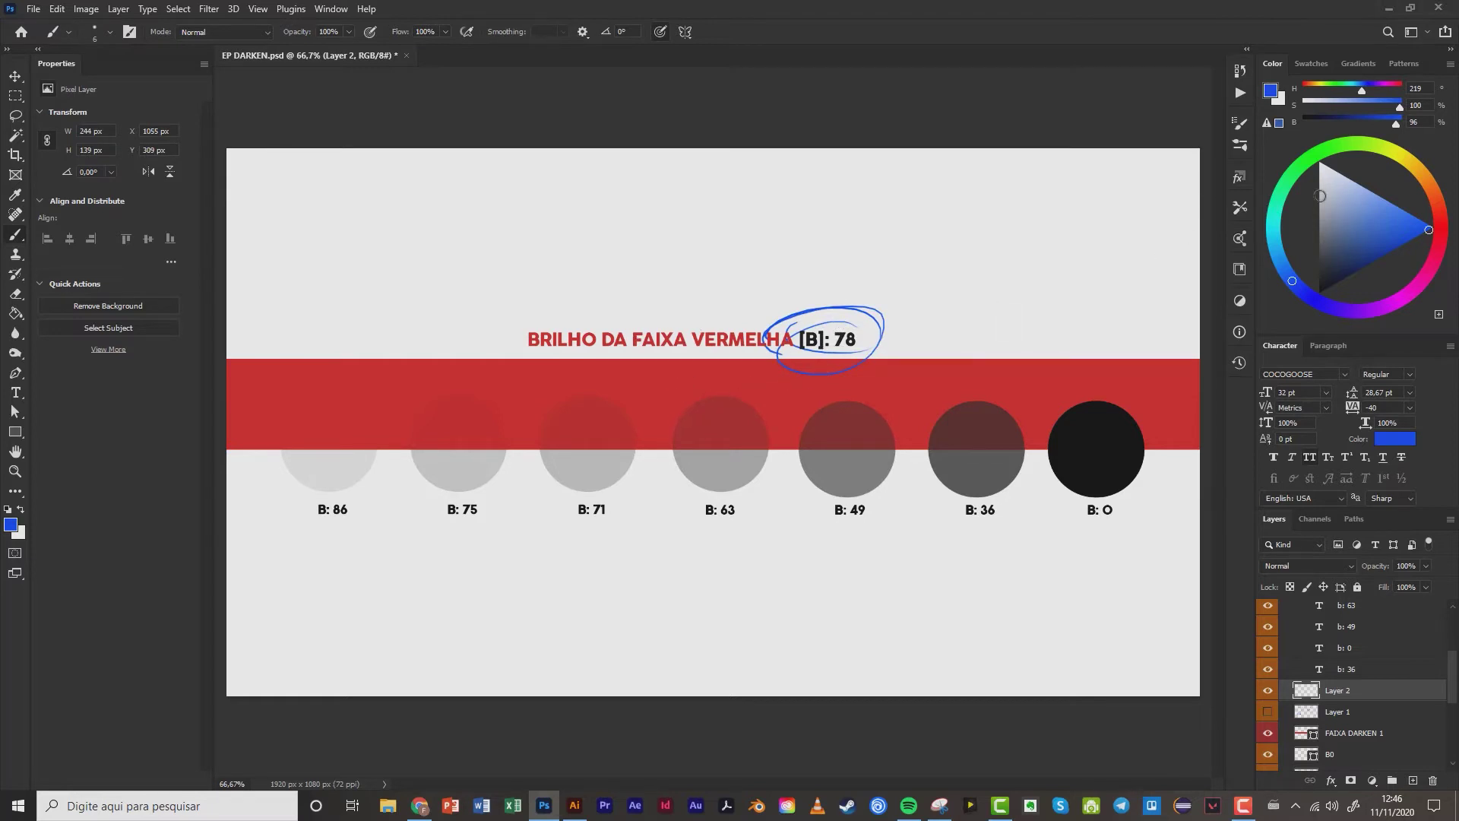
Show the Info readout and check the HSB brightness of the red band.
left_click(332, 10)
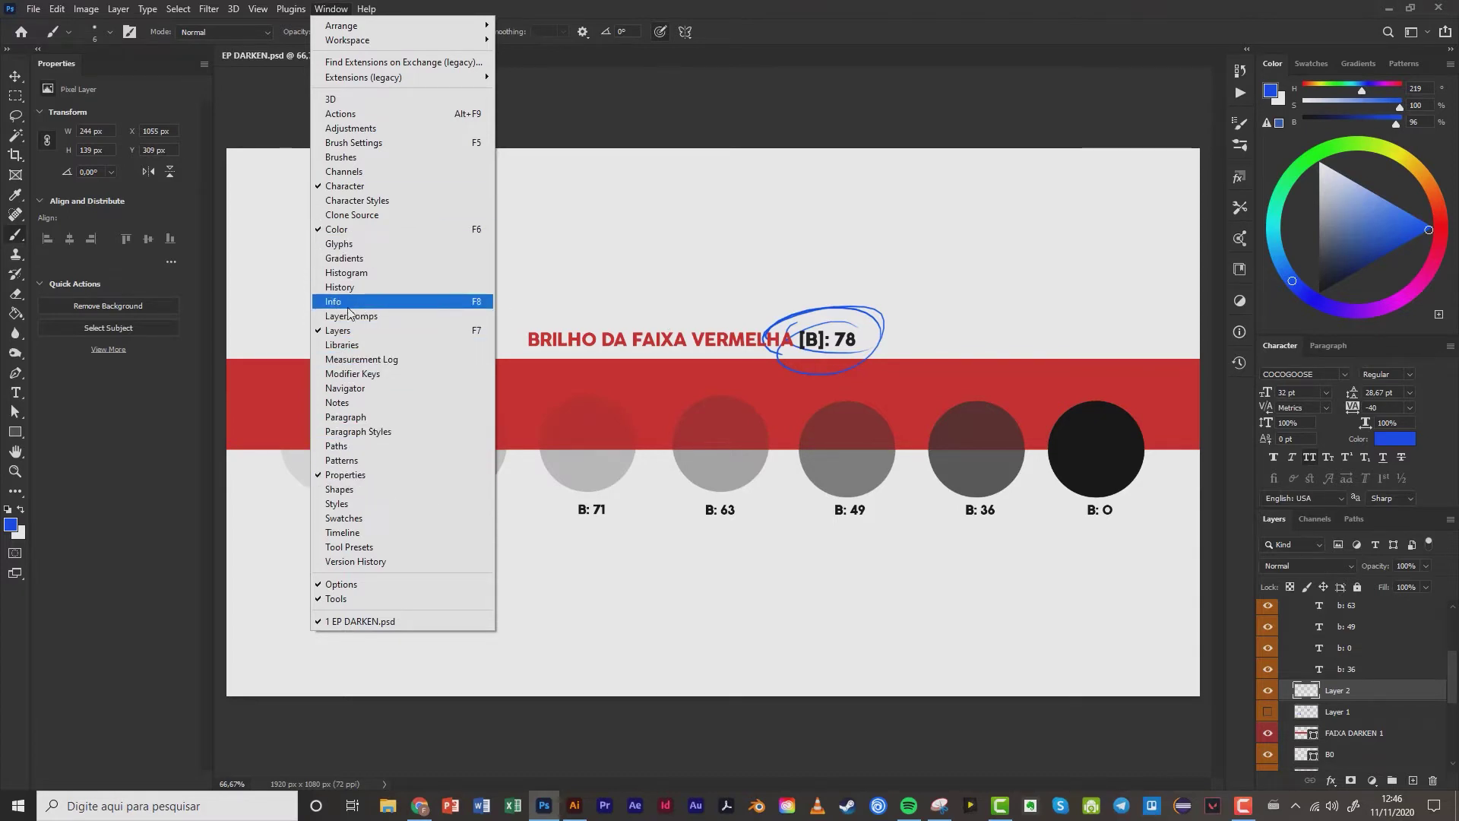
left_click(1240, 332)
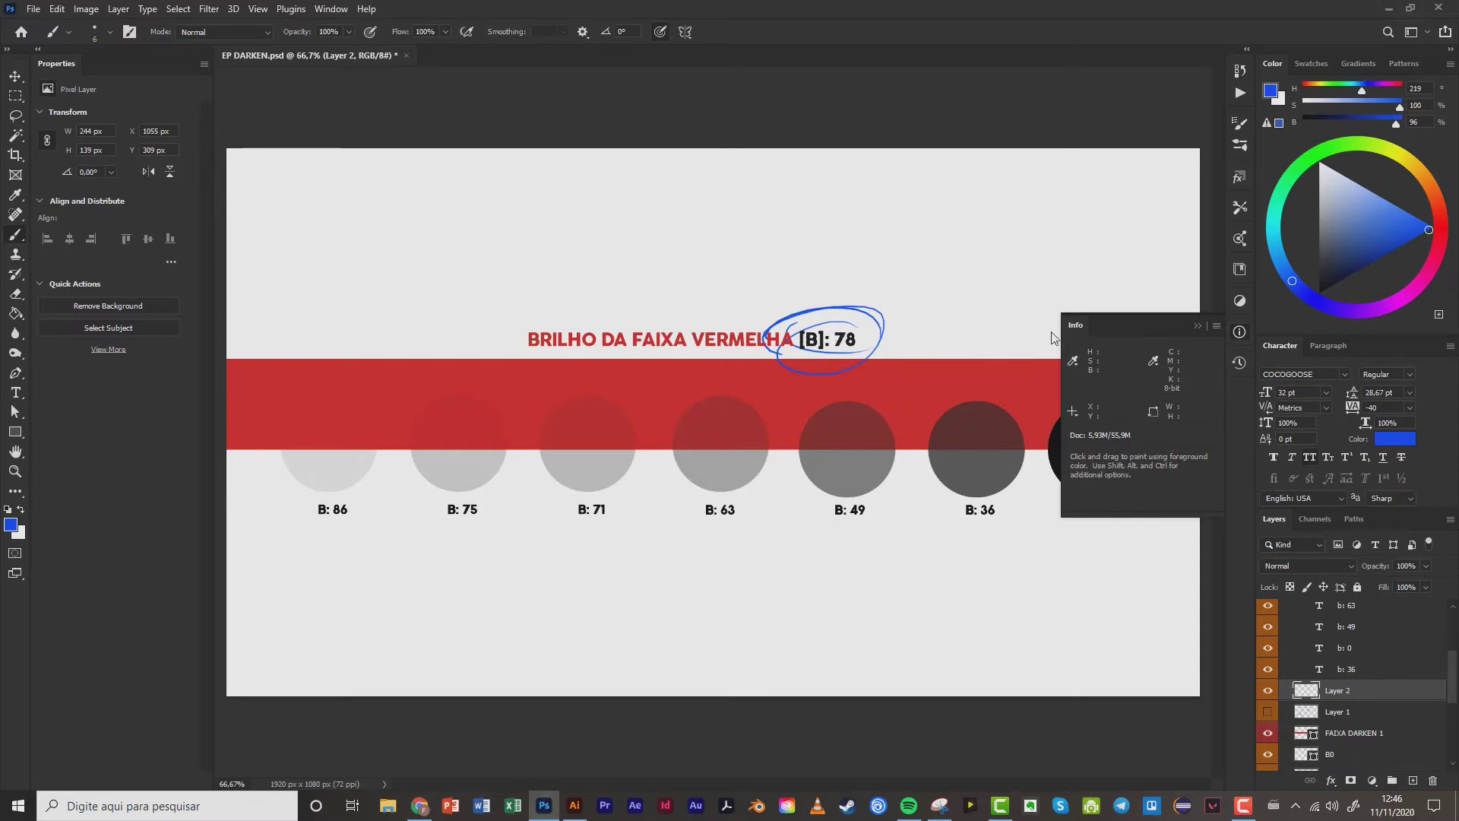
scroll(912, 338, "down", 1)
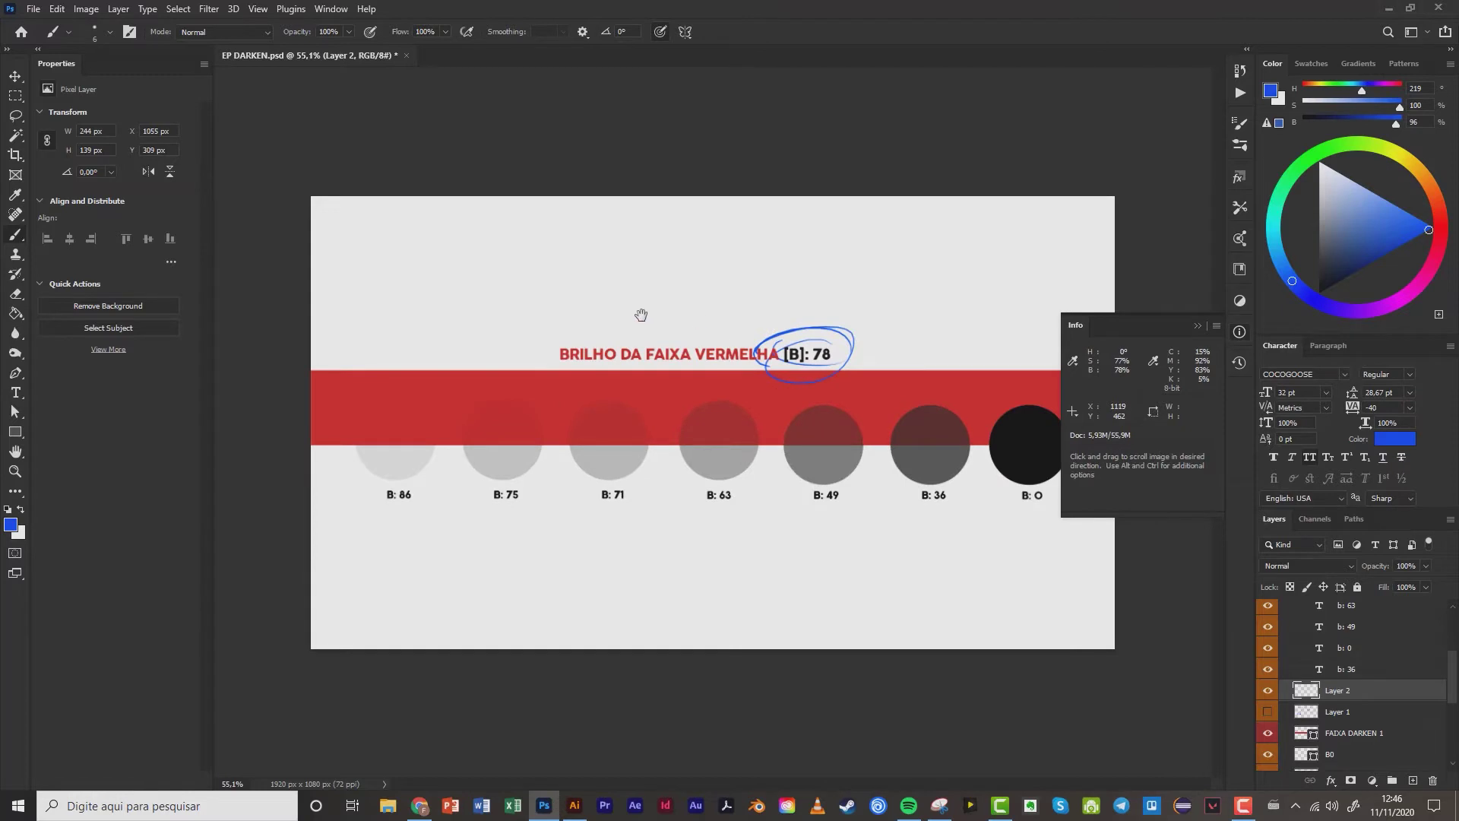
scroll(640, 315, "up", 1)
scroll(810, 347, "down", 2)
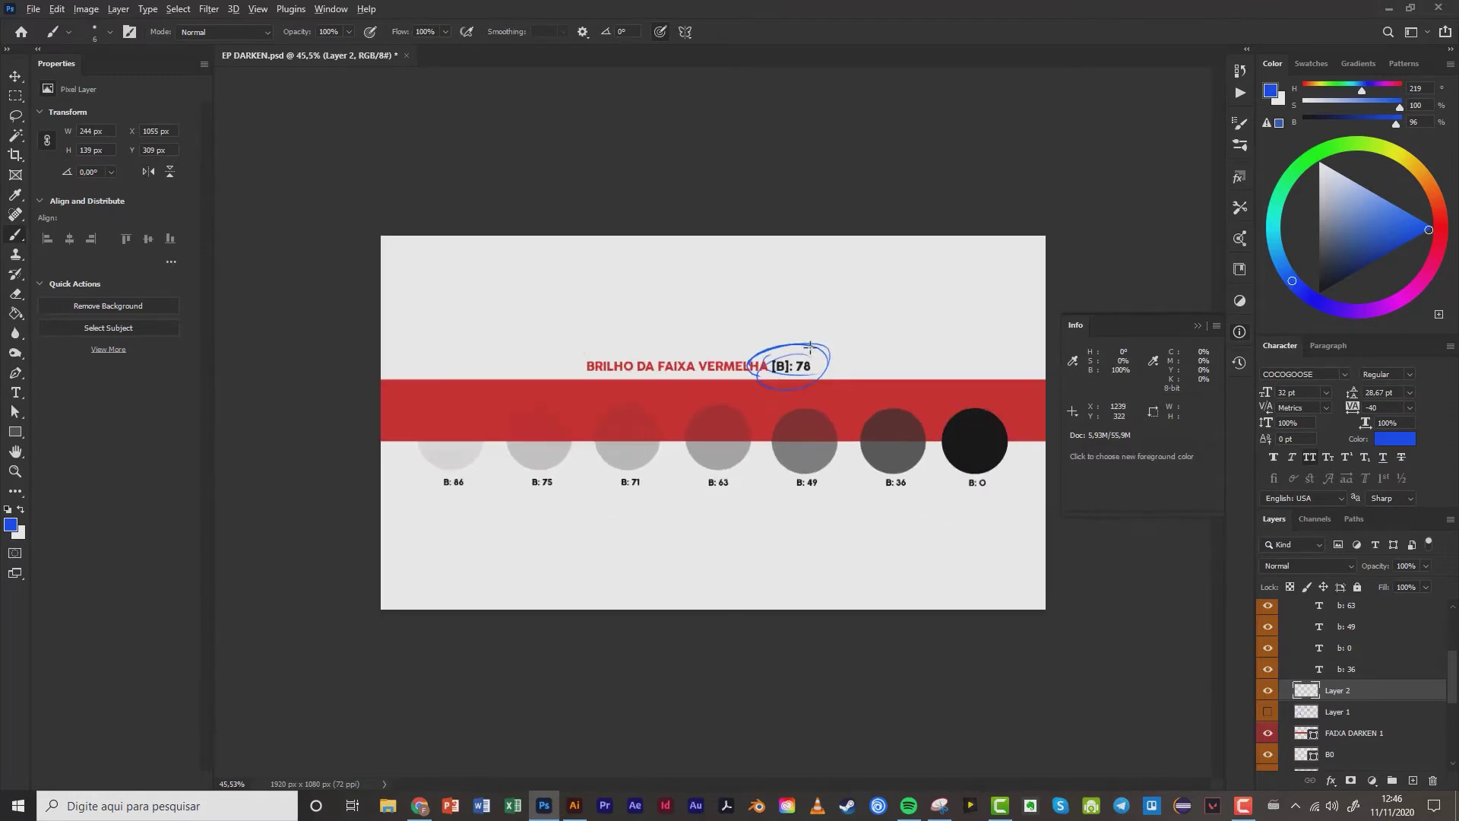
scroll(810, 347, "up", 1)
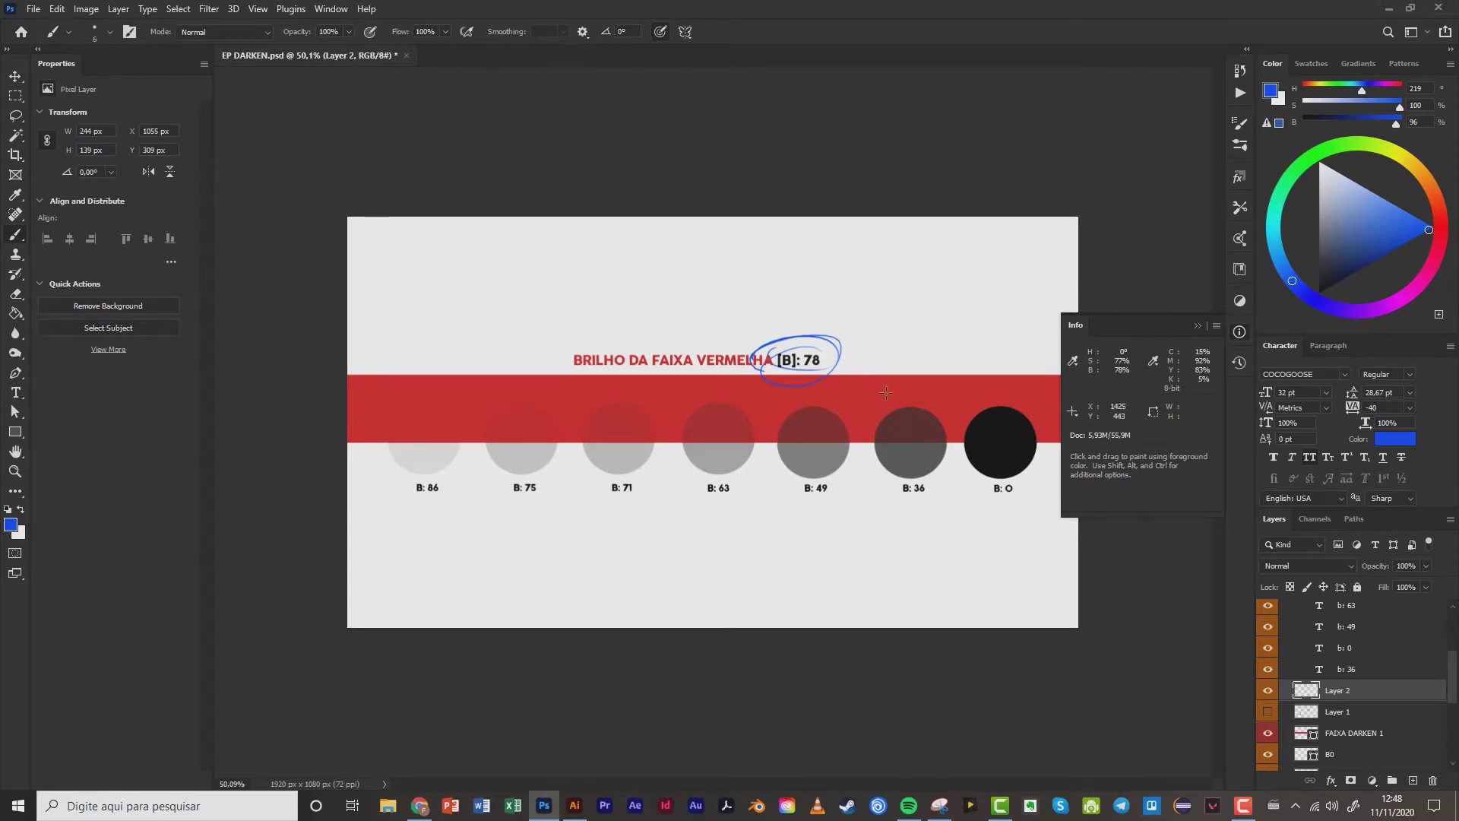
Select the red band's FAIXA DARKEN 1 layer on the canvas and collapse the Info readout.
key("v")
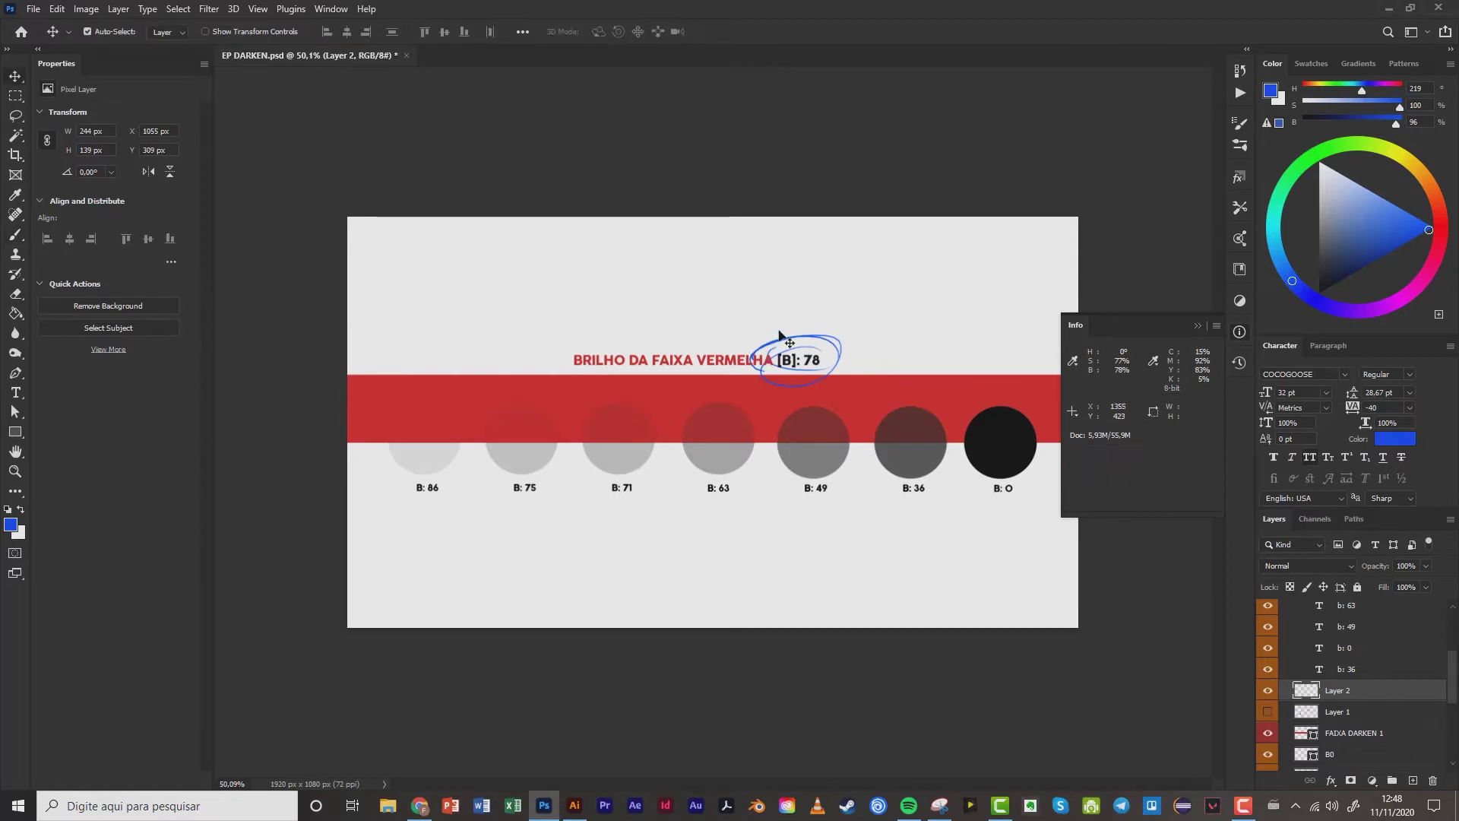
left_click(886, 395)
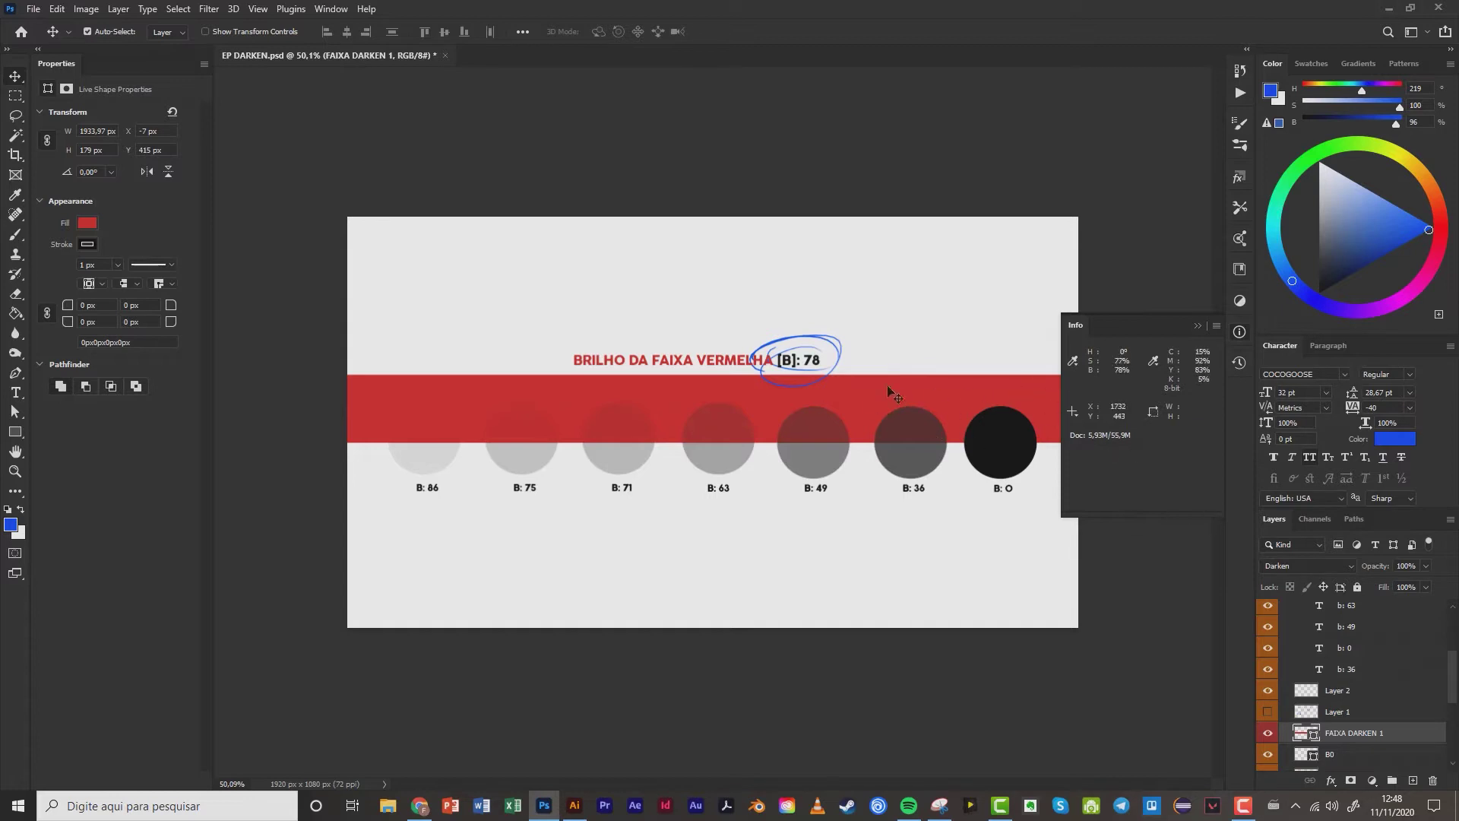
left_click(1197, 326)
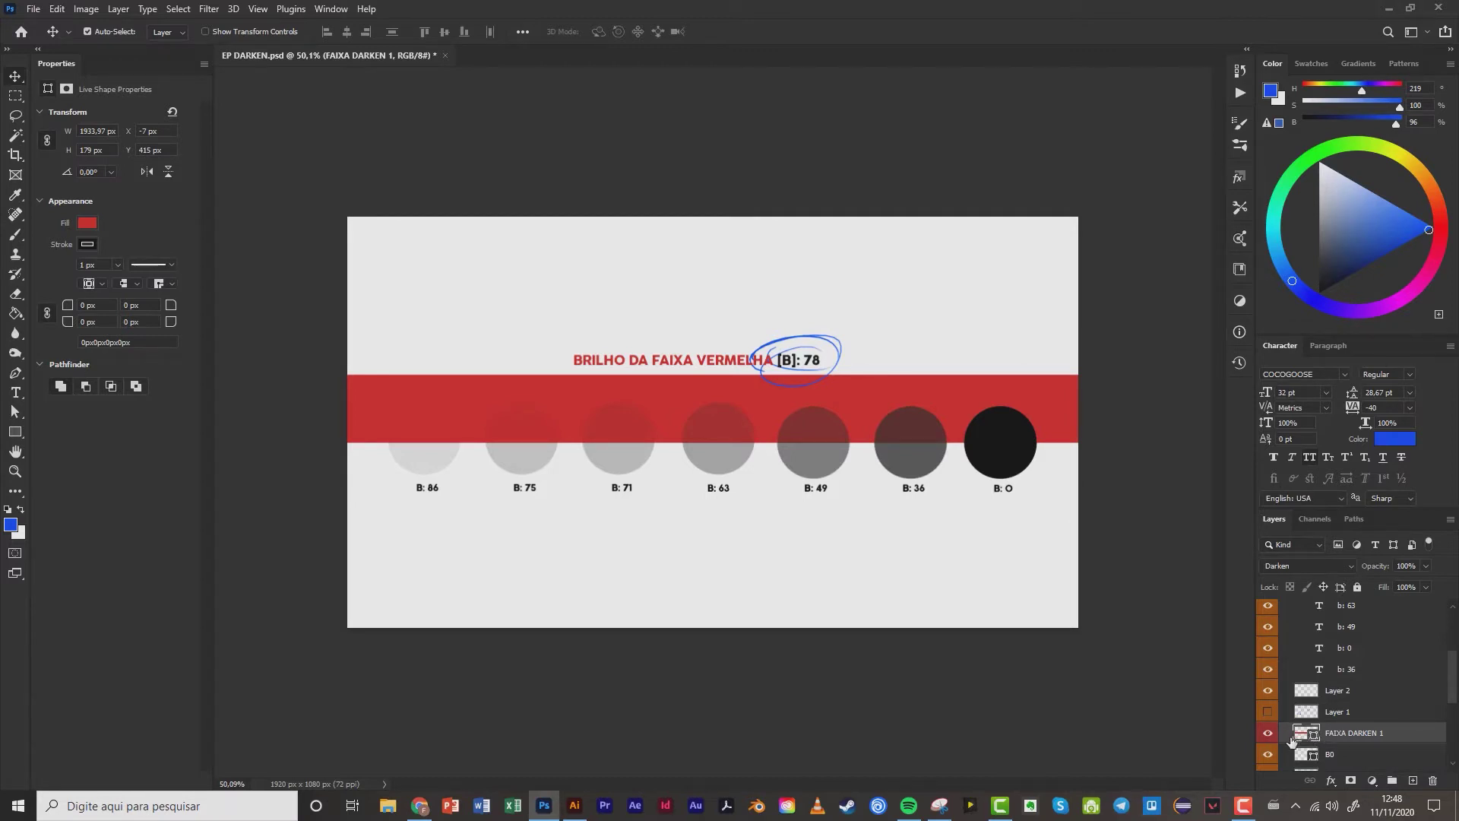
left_click_drag(1009, 394, 1054, 402)
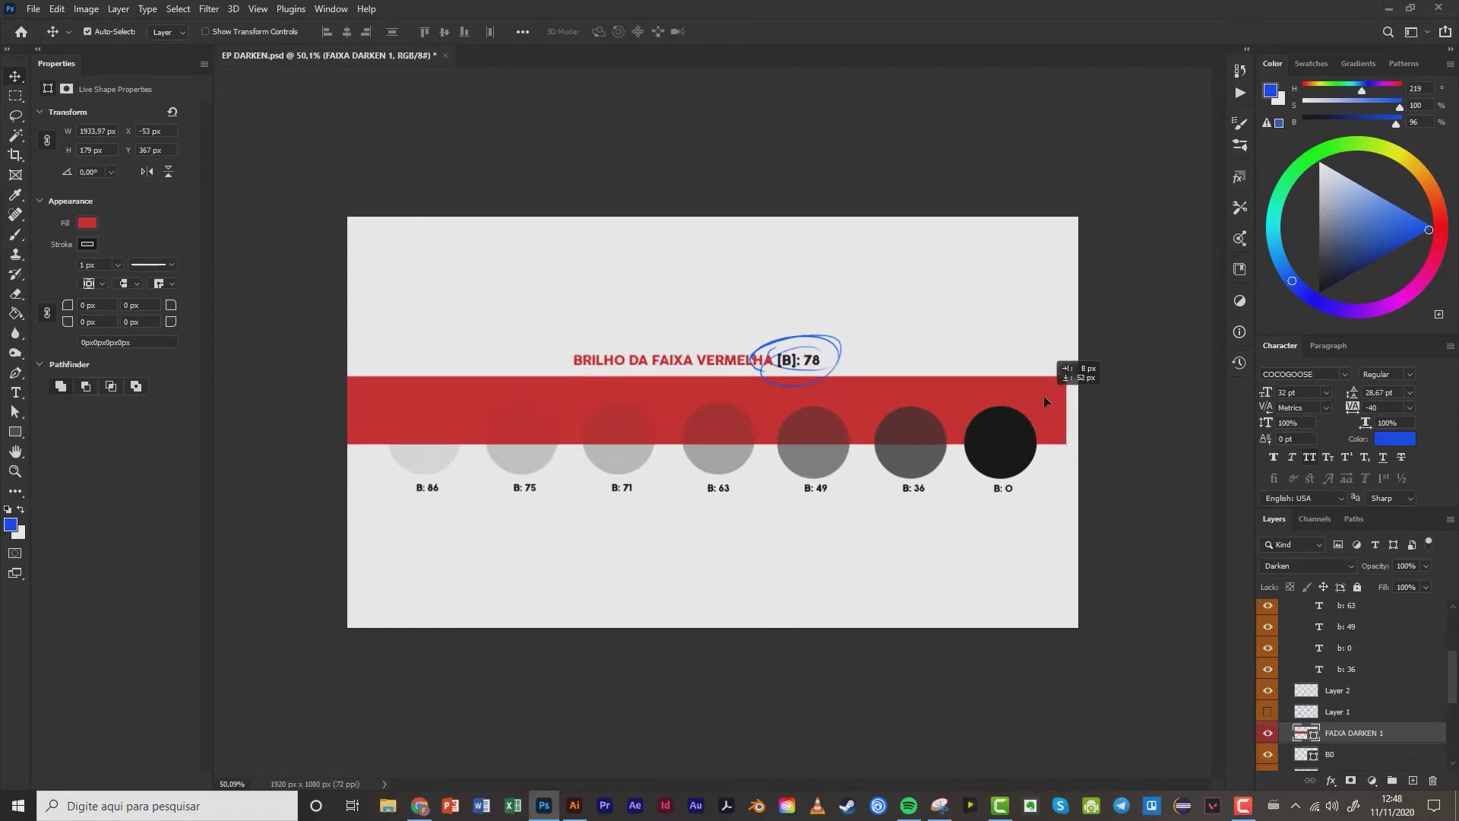
key("a")
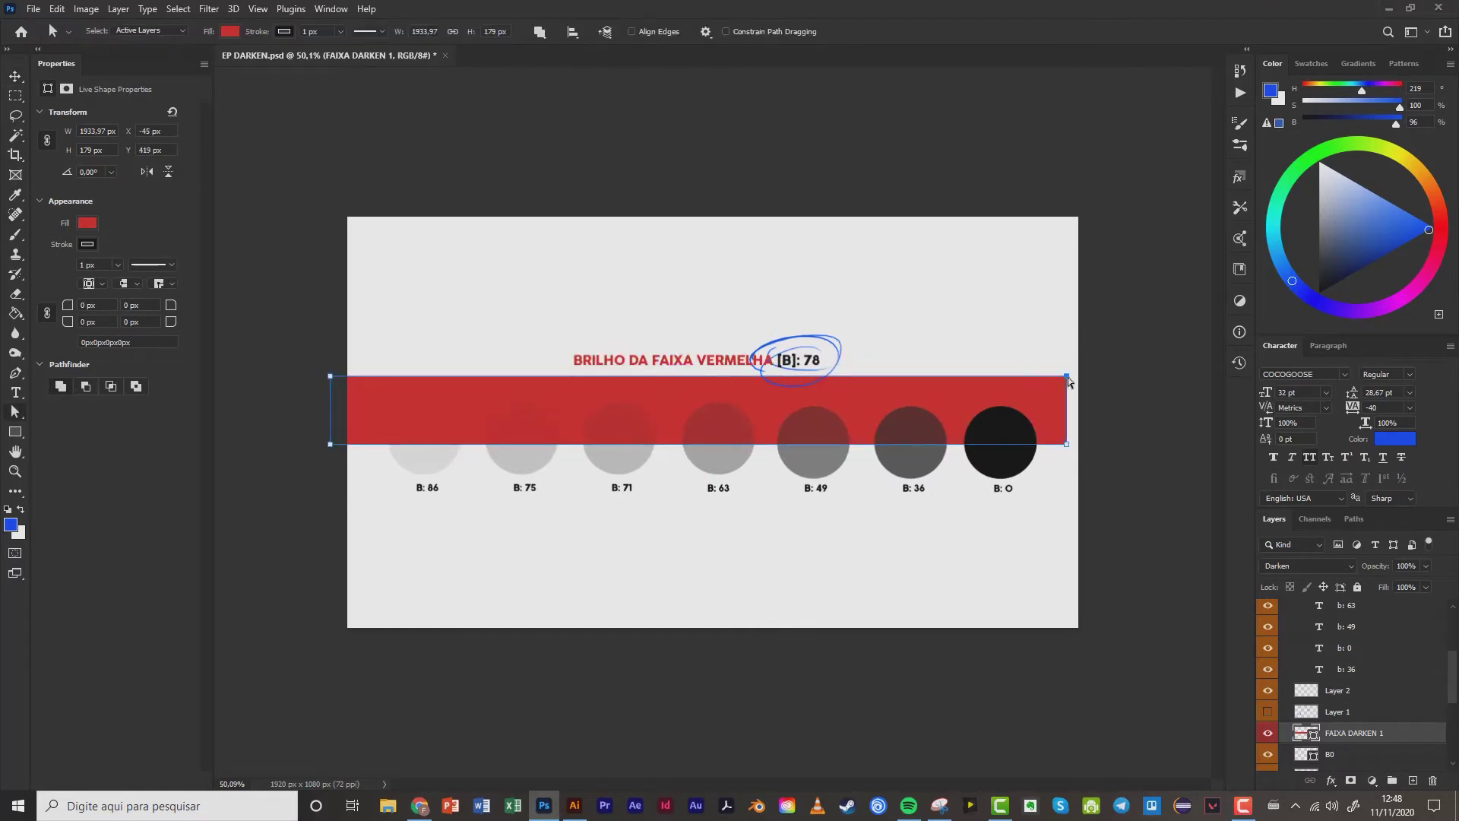
left_click_drag(1068, 377, 1073, 330)
key("ctrl+z")
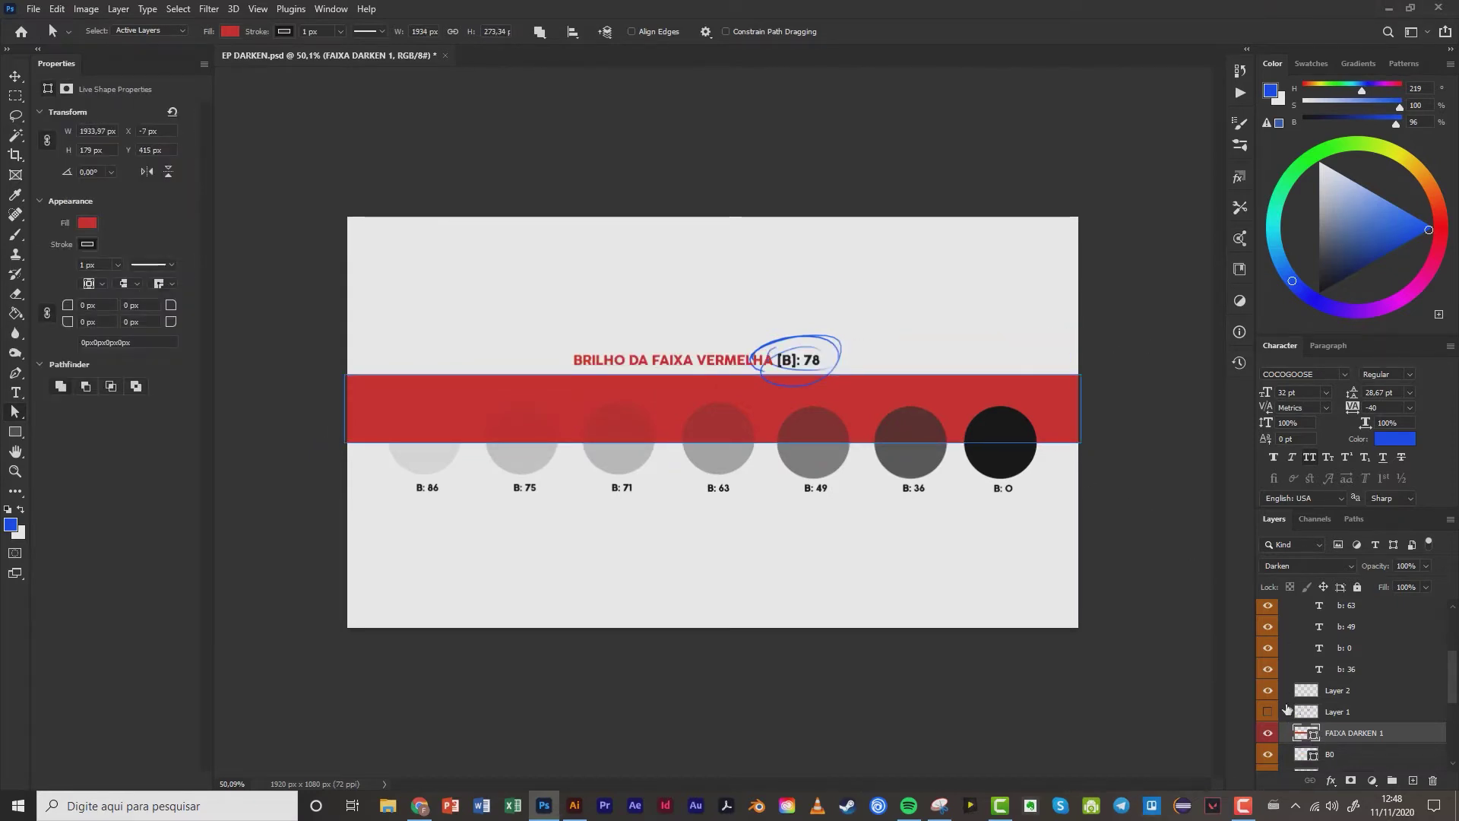
Set the brightness of the FAIXA DARKEN 1 band's fill colour to 90%.
double_click(1296, 734)
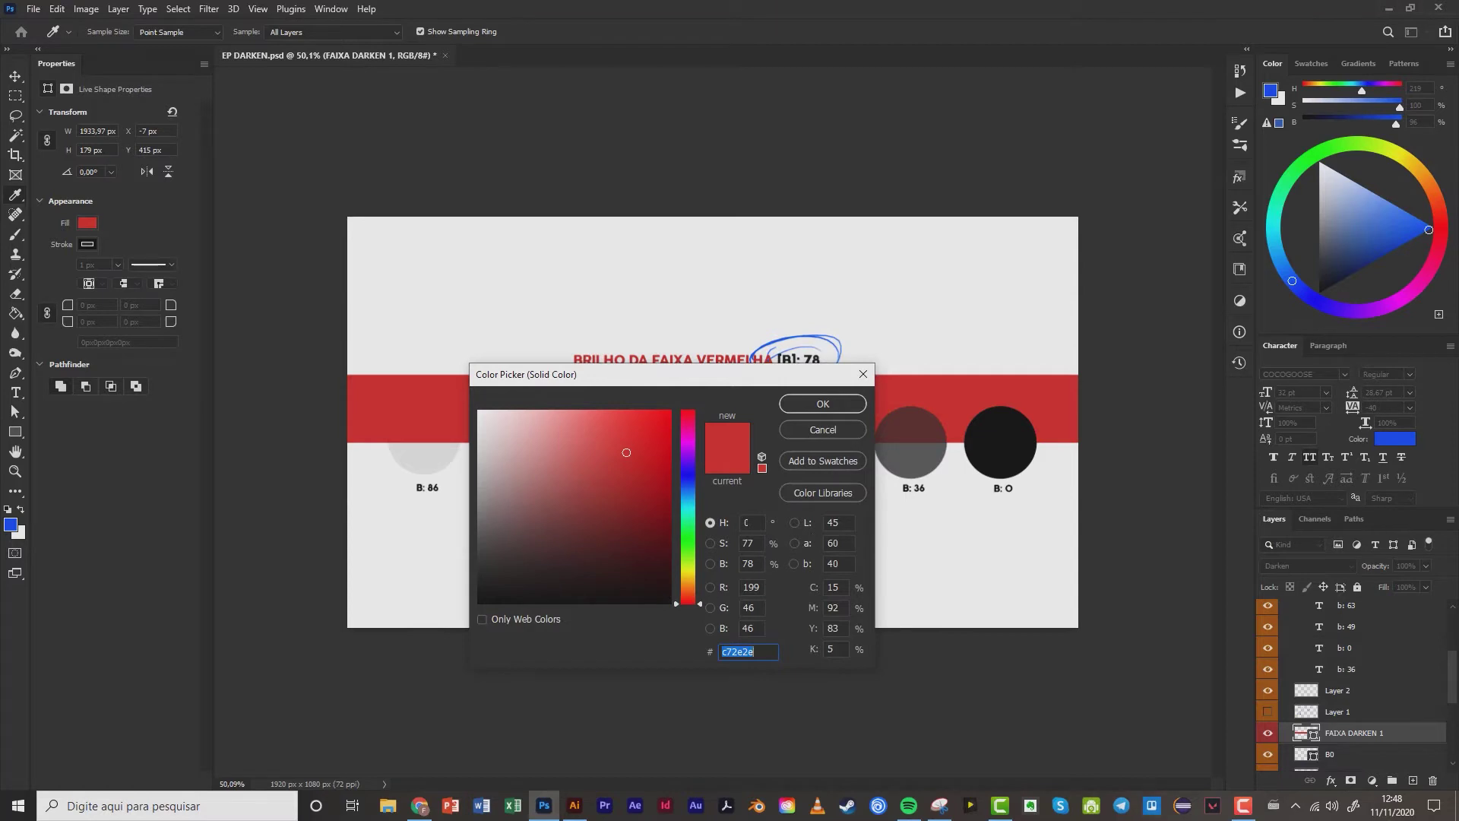
left_click(748, 563)
type("80")
type("90")
key("BackSpace")
key("BackSpace")
key("BackSpace")
key("BackSpace")
type("90")
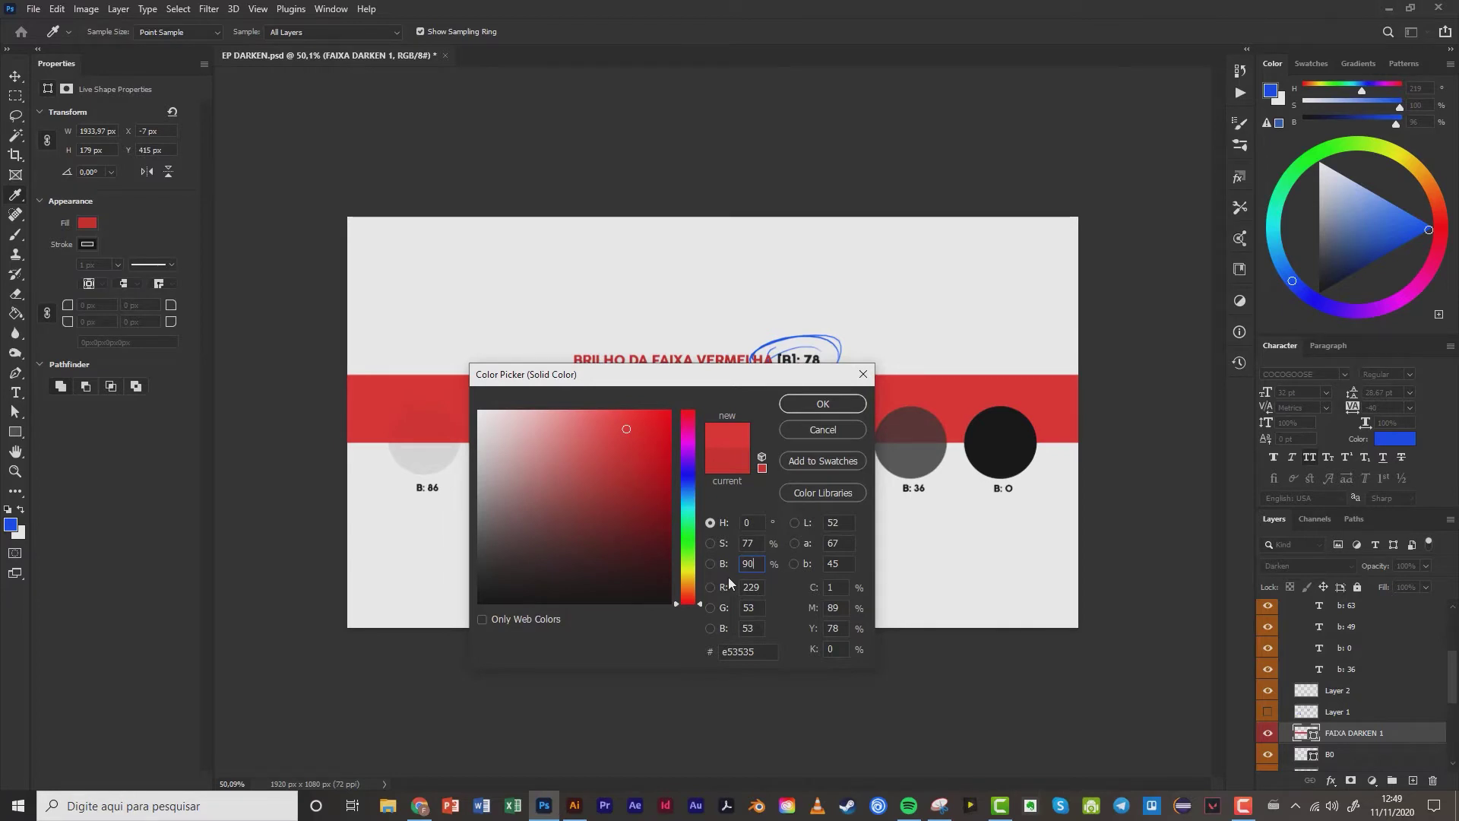
left_click(818, 408)
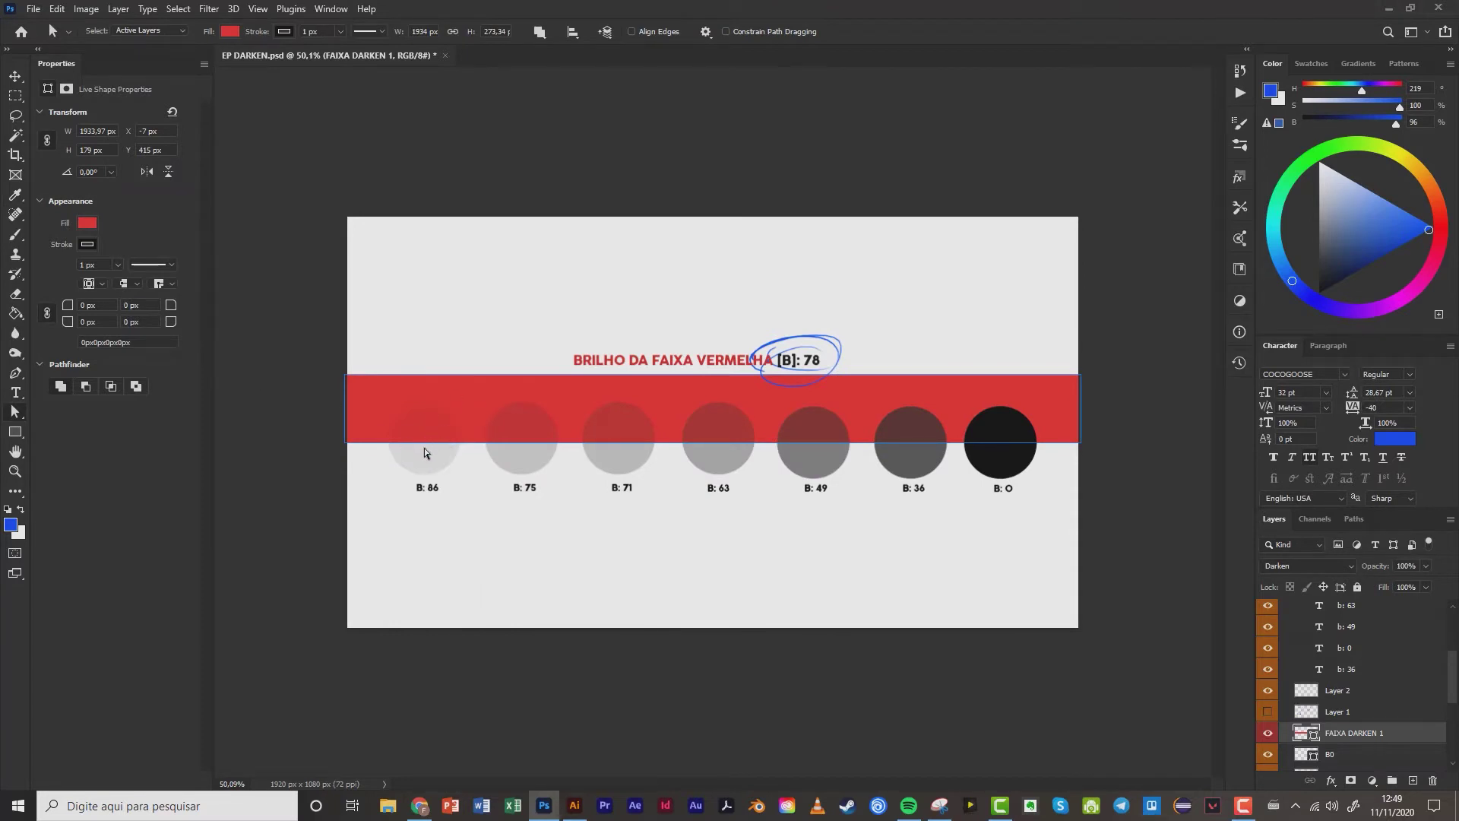
Examine up close how the lighter grey circles blend with the red band.
scroll(426, 426, "up", 3)
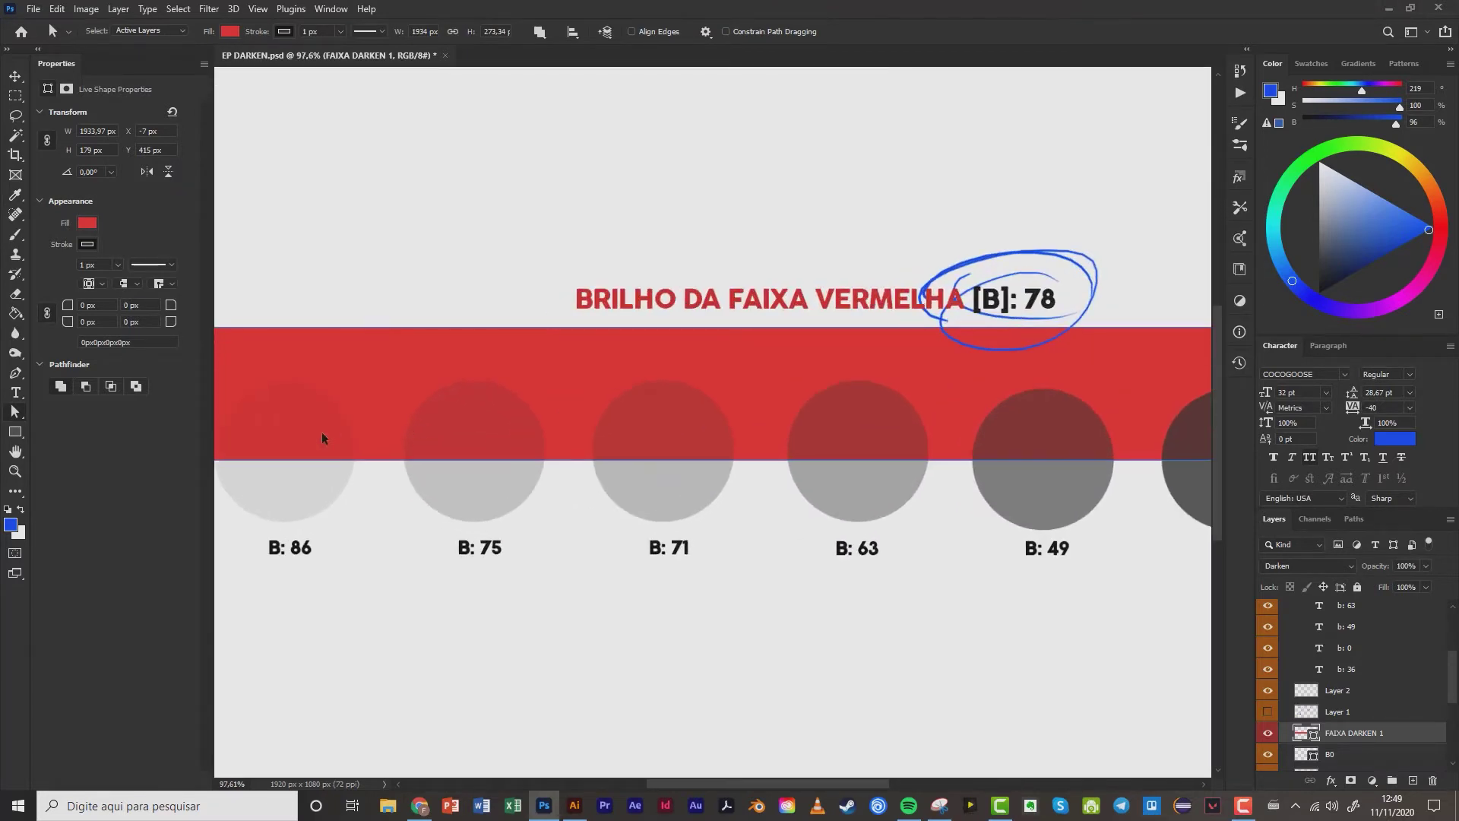
left_click(344, 471)
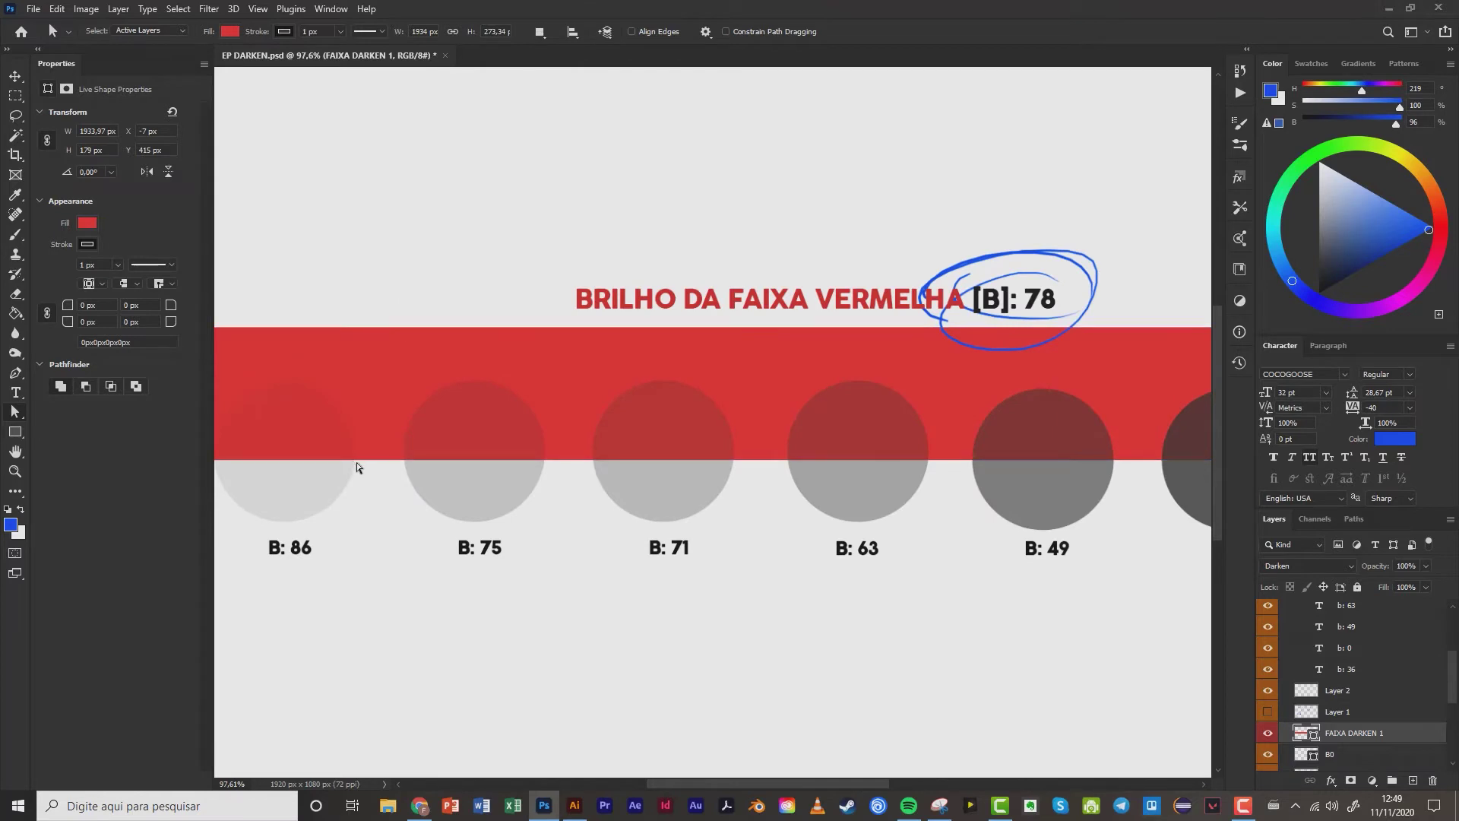
key("v")
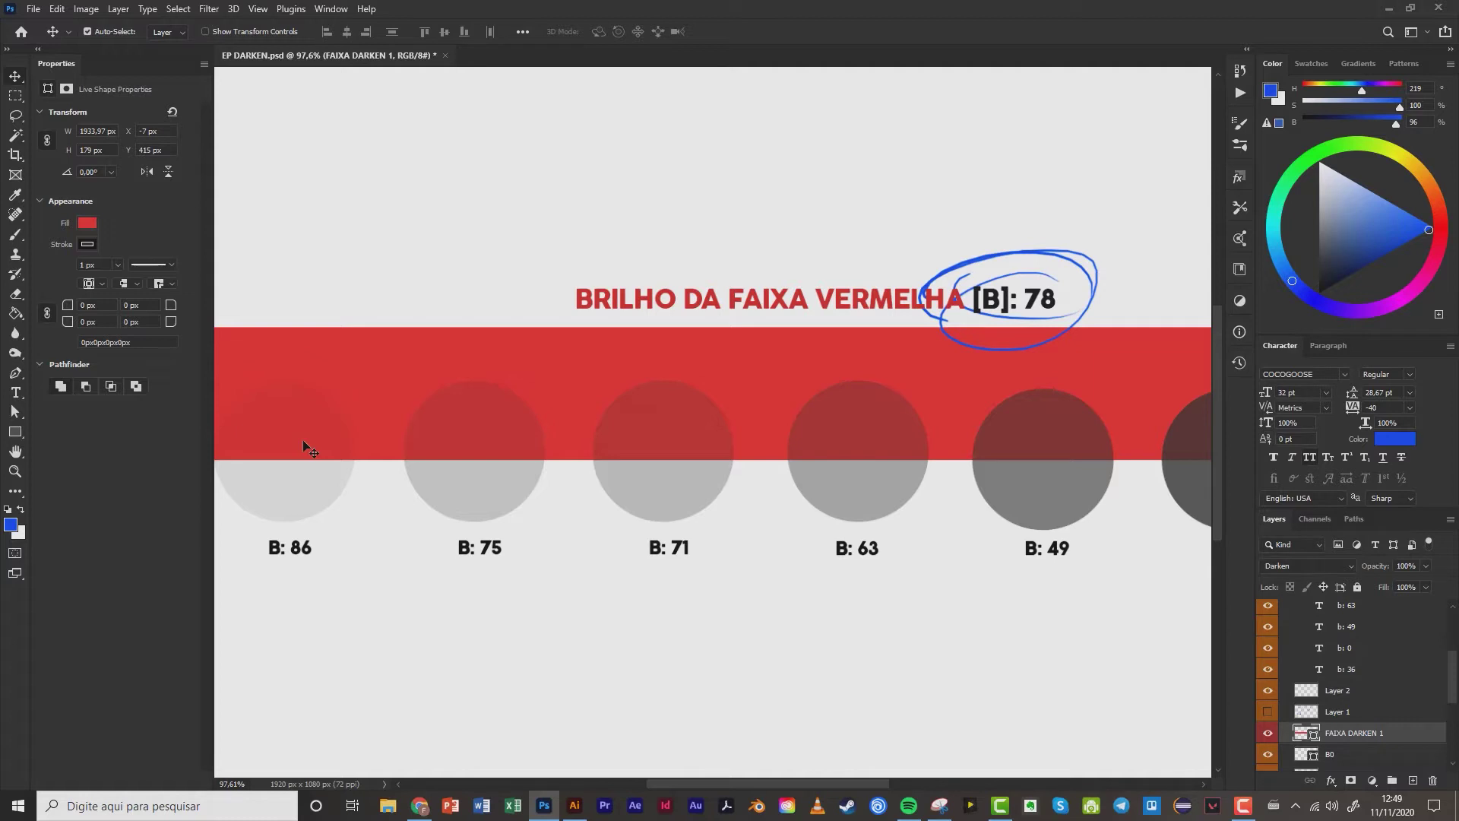
scroll(563, 417, "down", 3)
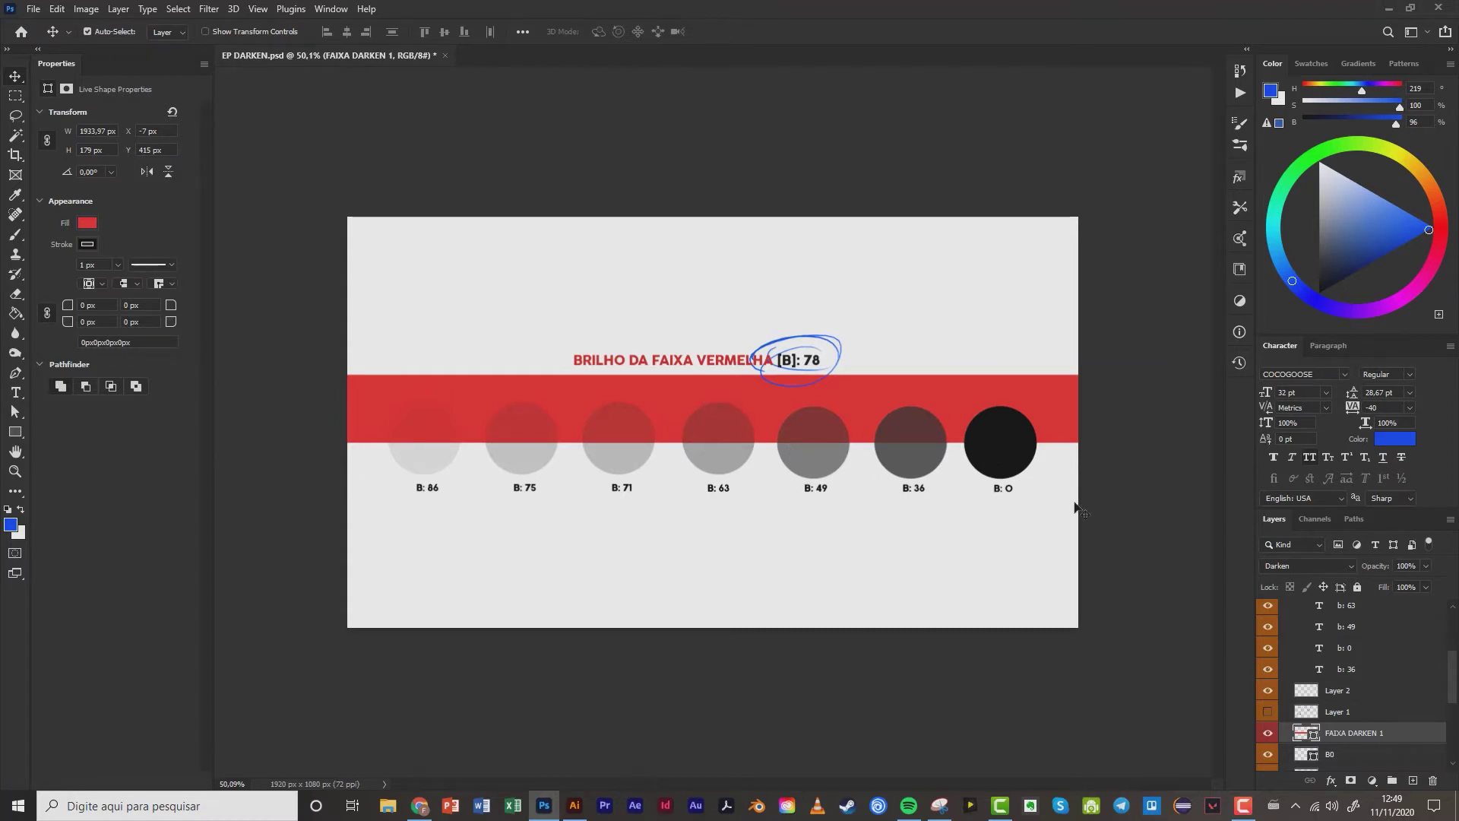
Collapse and hide the EXEMPLO 1 group, and show the EXEMPLO 2 group with its contents expanded.
scroll(1320, 652, "up", 3)
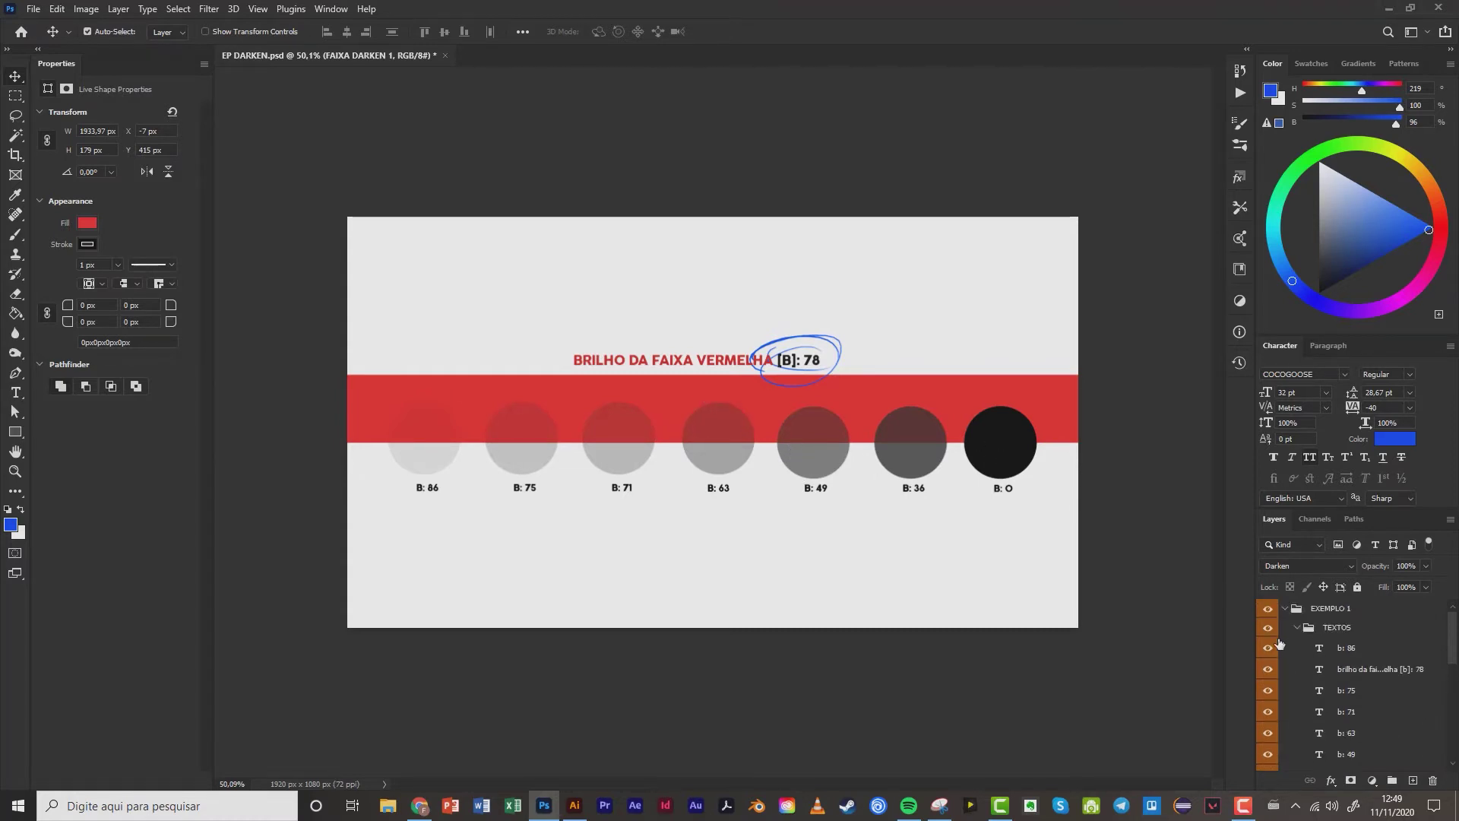
left_click(1299, 629)
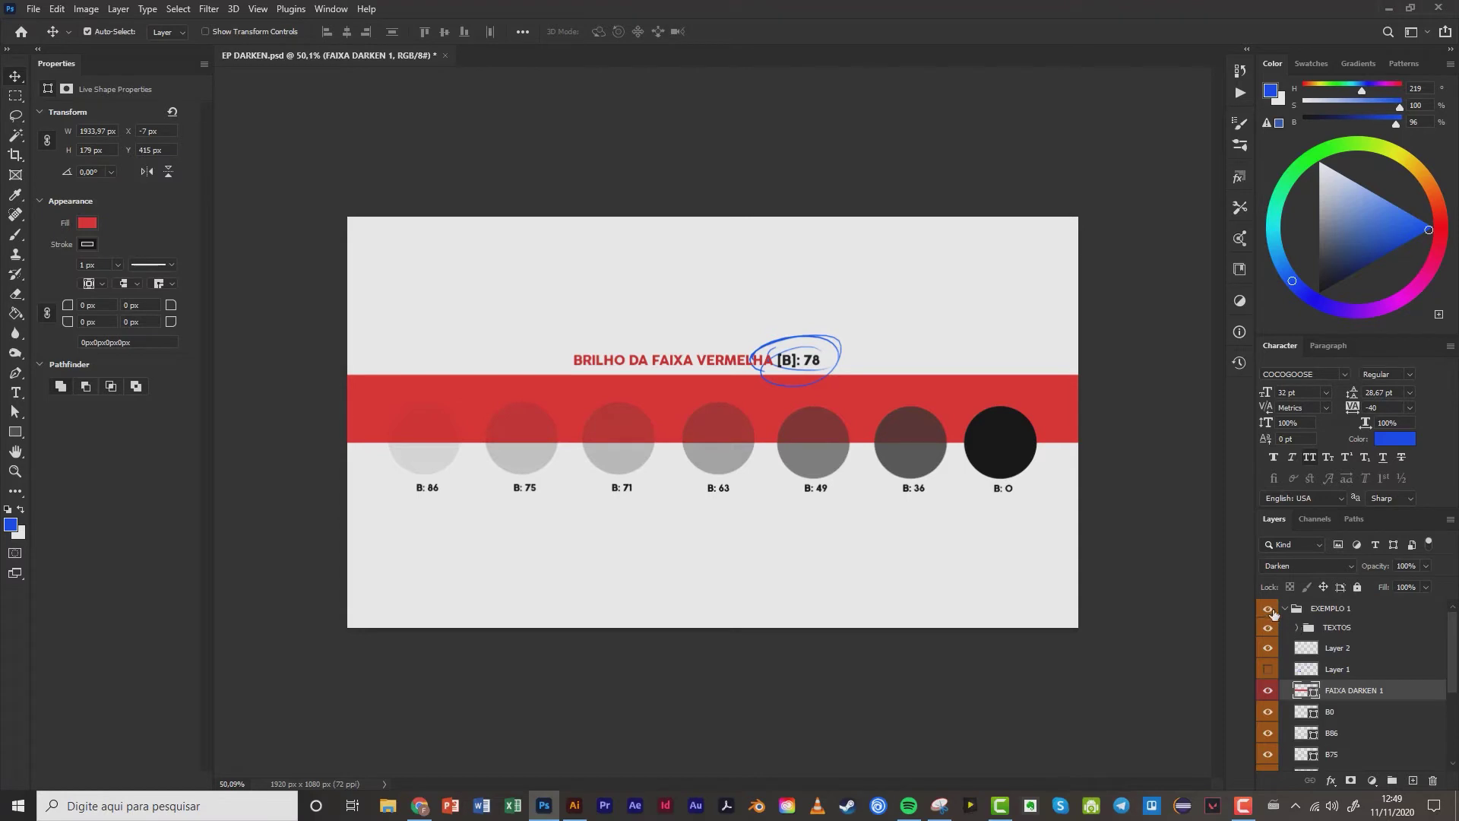
left_click(1284, 608)
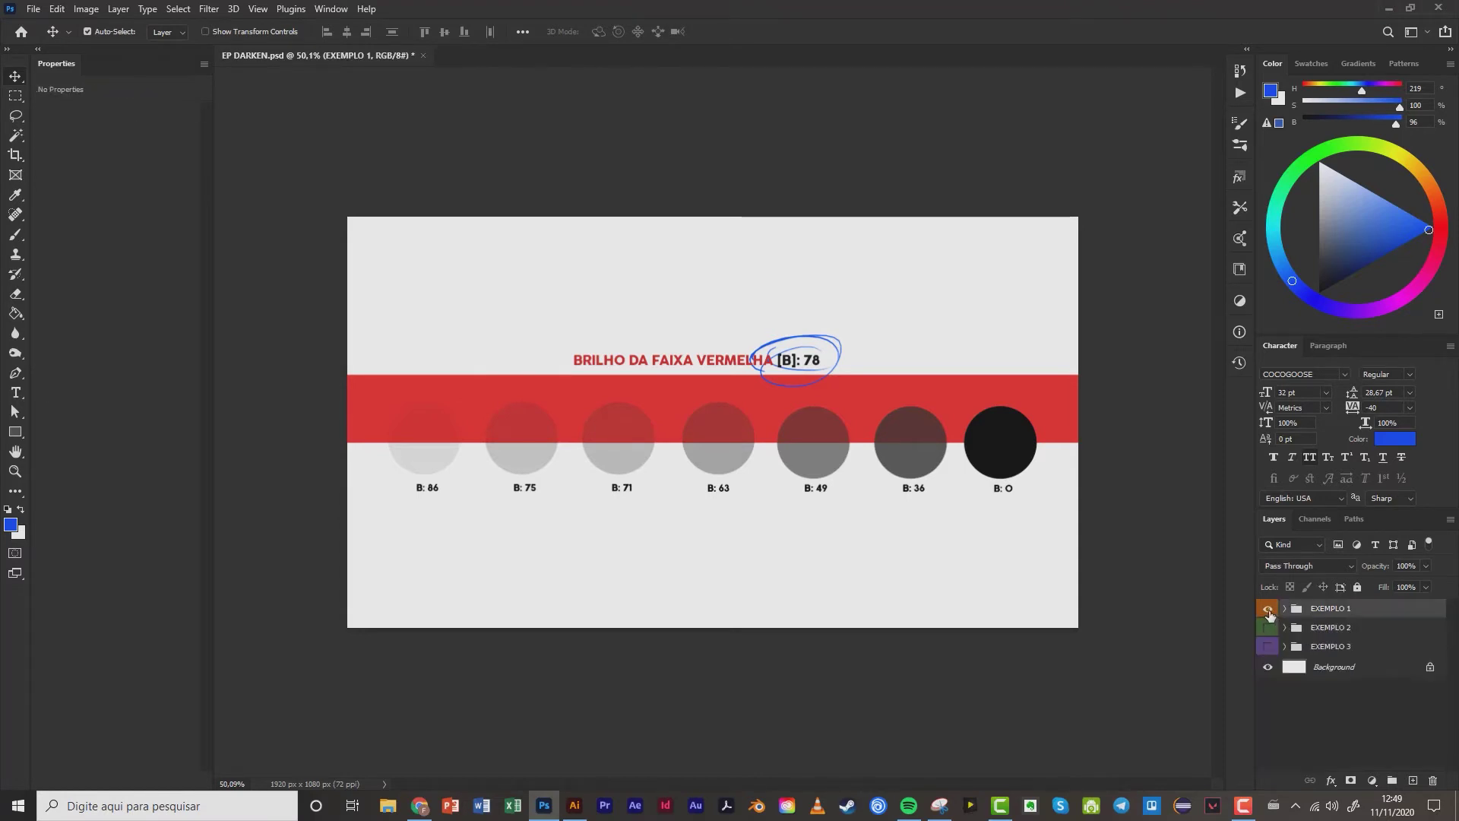
left_click(1268, 609)
left_click(1267, 628)
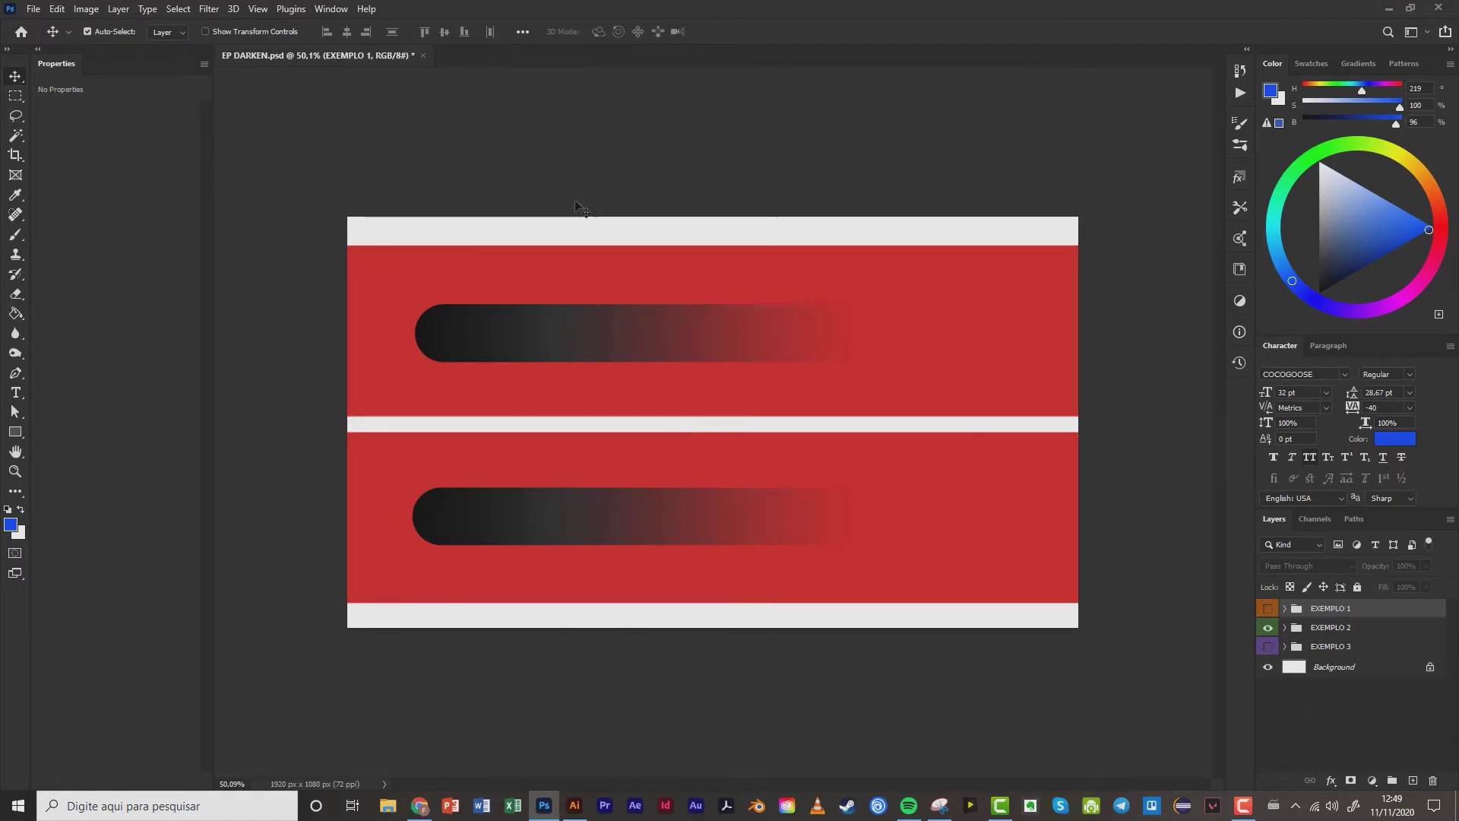
left_click(1284, 629)
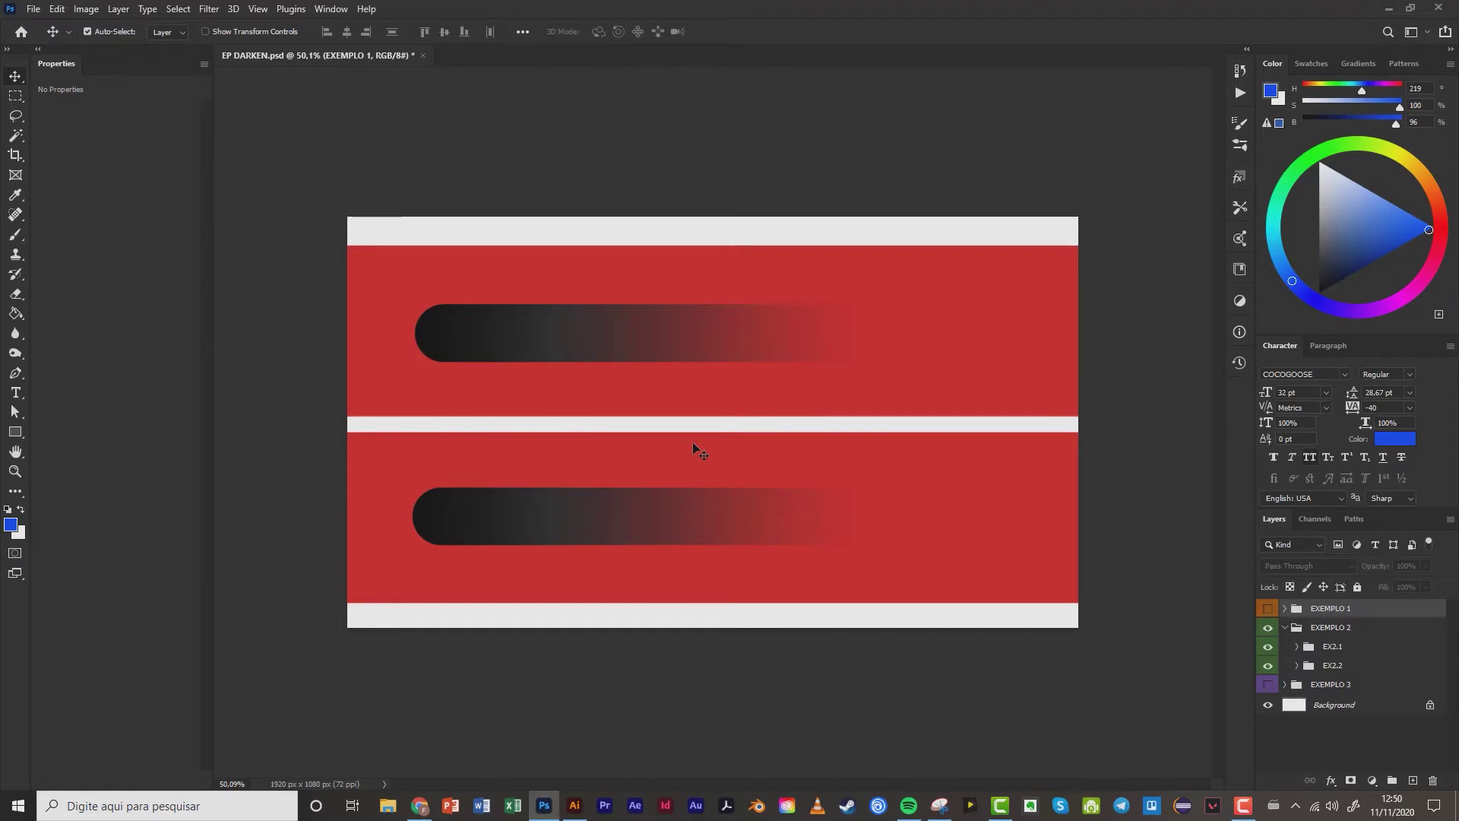
Move the upper gradient bar, GRADIENTE DARKEN, slightly down to Y 244 px and clear the layer selection.
left_click(465, 358)
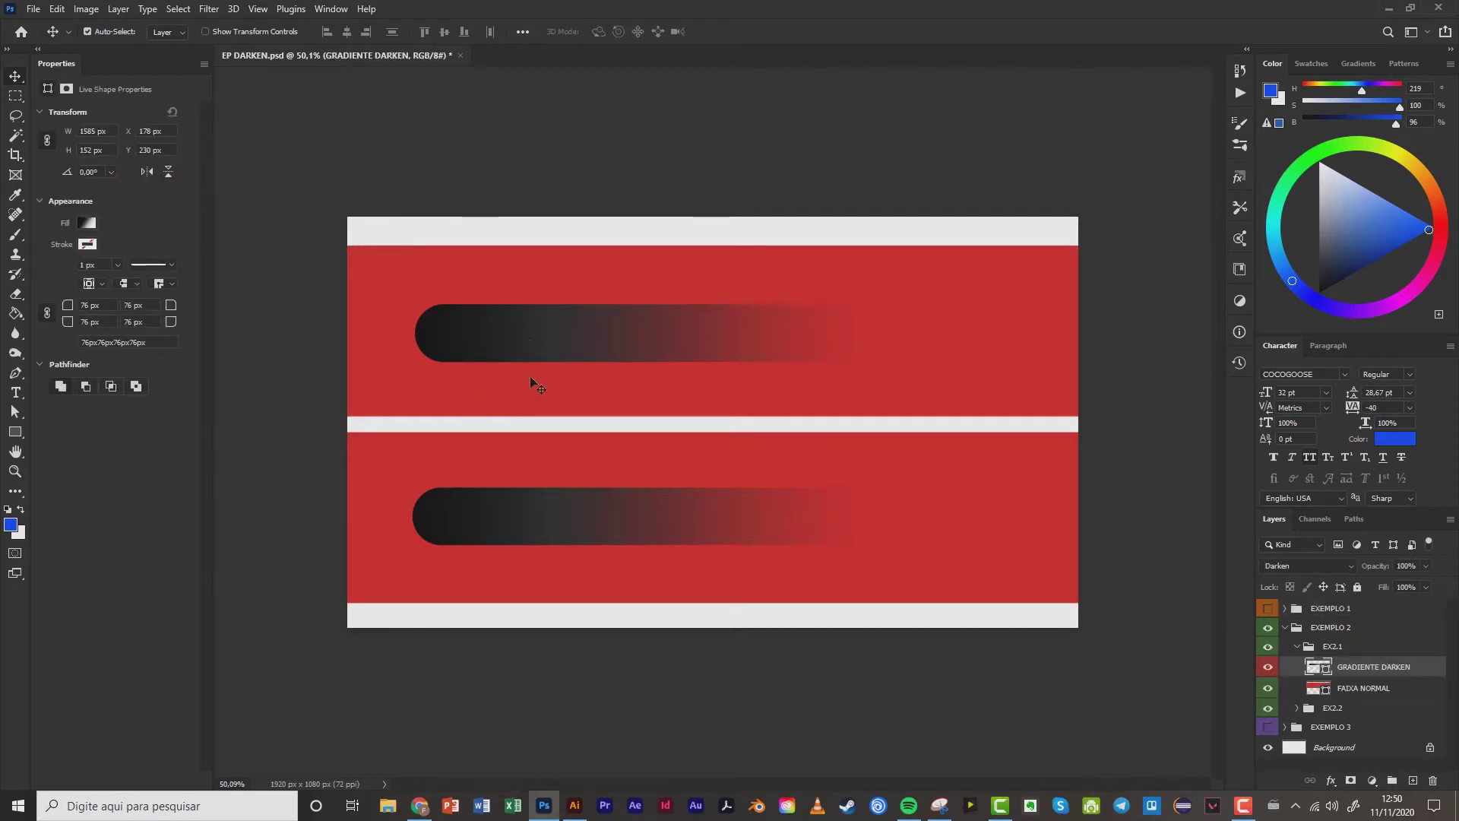
left_click_drag(445, 339, 449, 344)
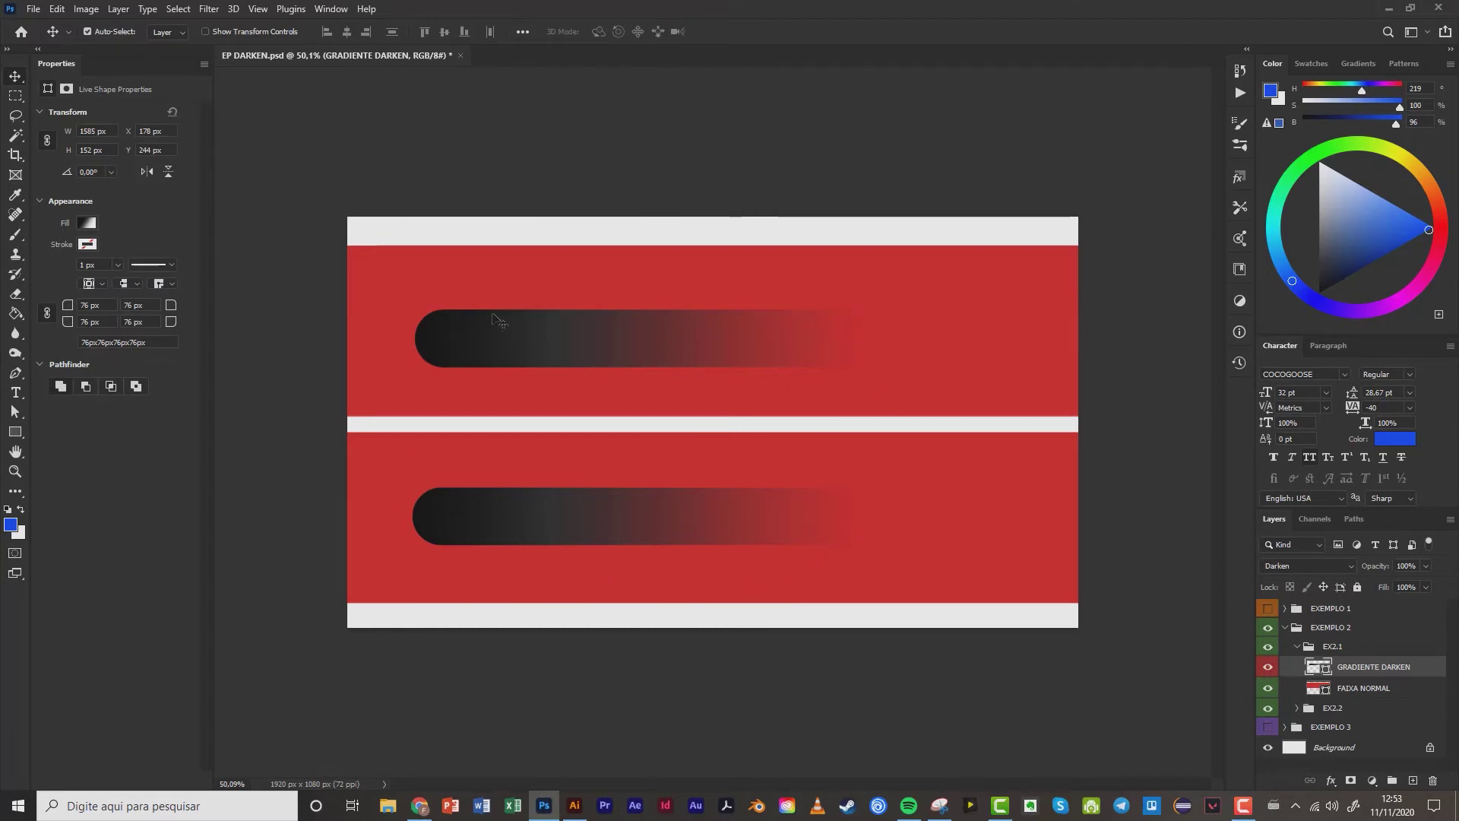
left_click(563, 225)
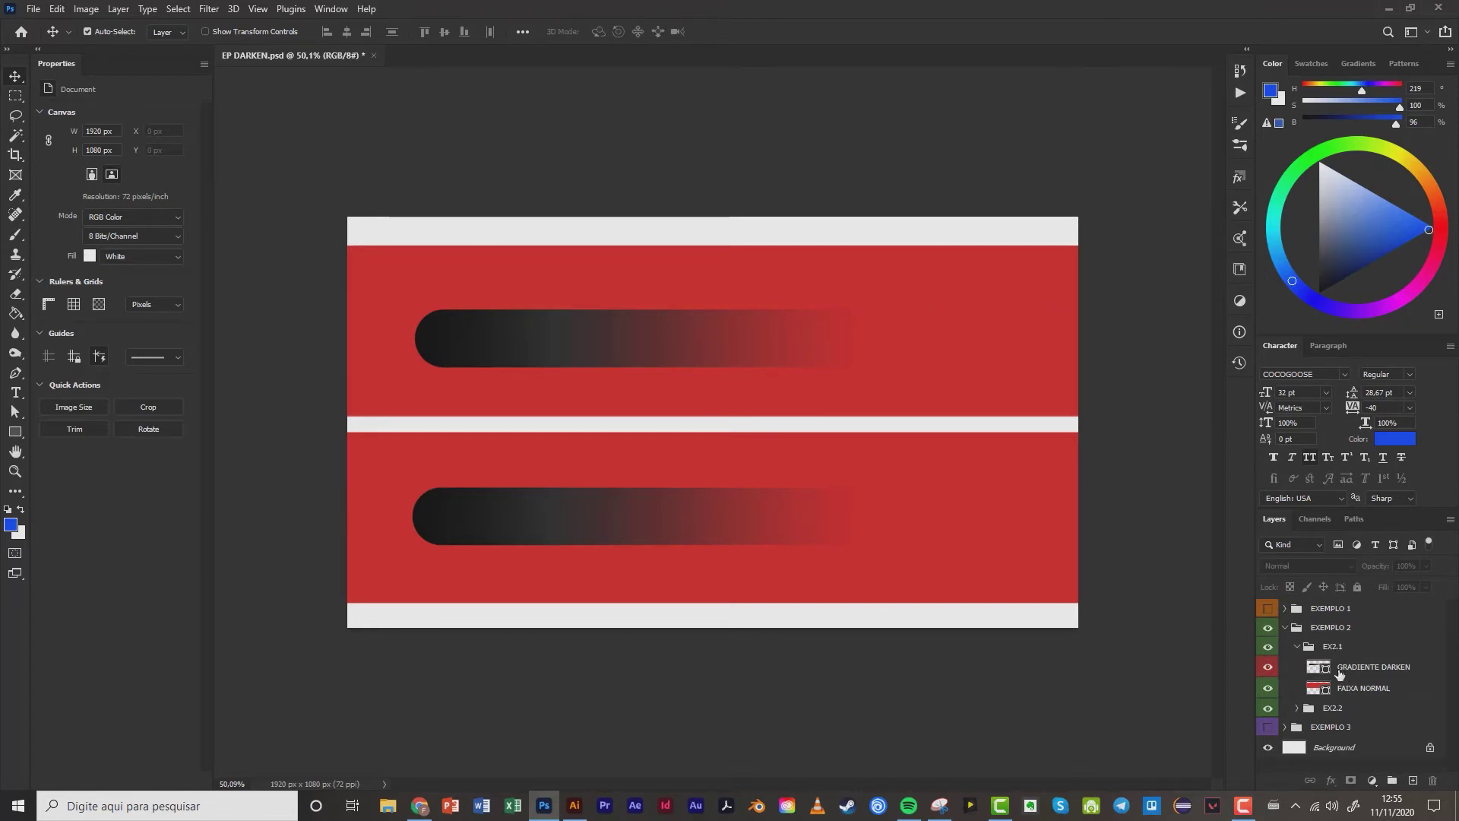
Check the blending modes of GRADIENTE DARKEN in EX2.1 and FAIXA DARKEN in the expanded EX2.2 group.
left_click(1351, 671)
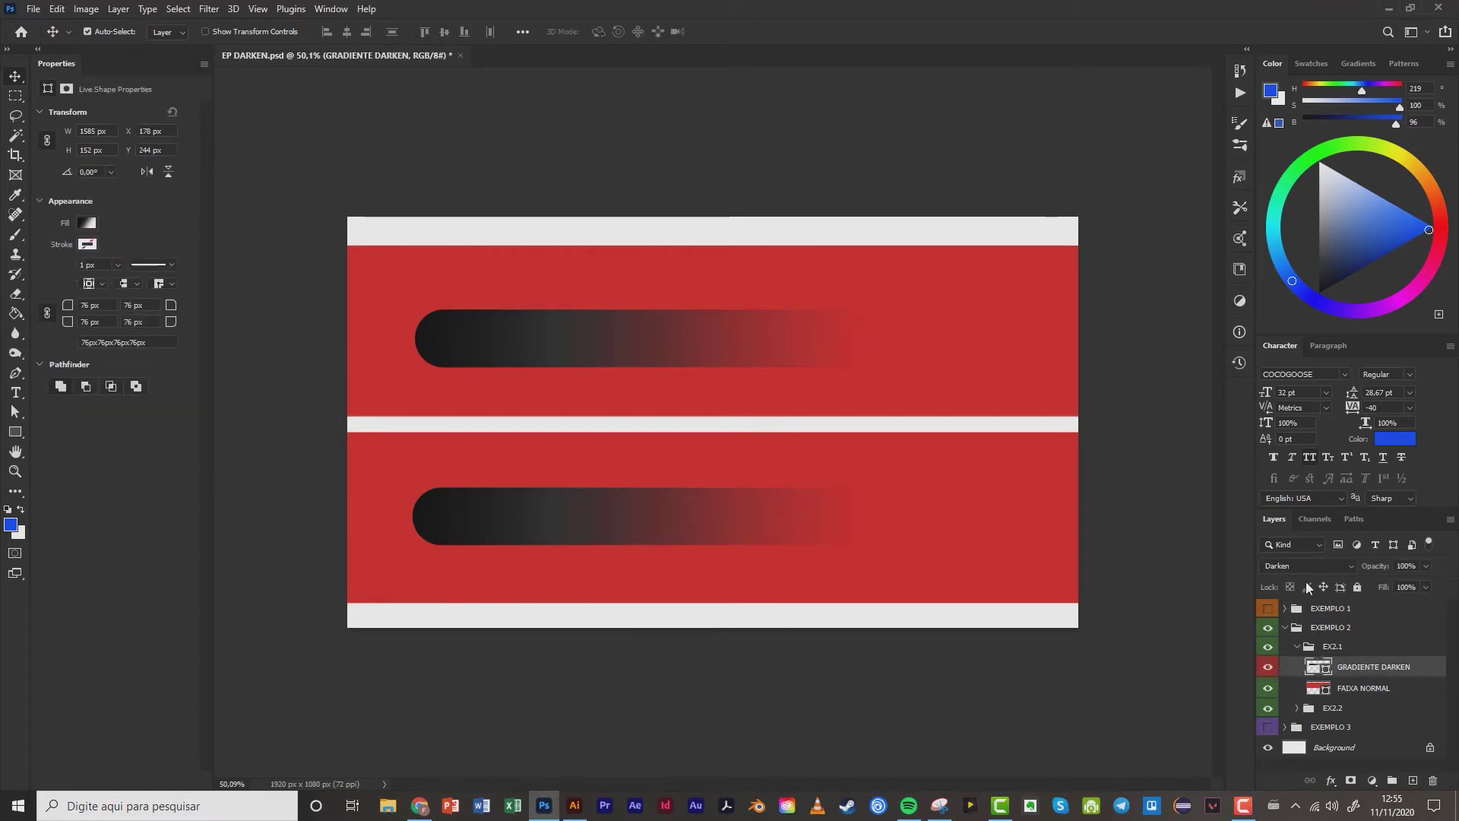
left_click(1298, 708)
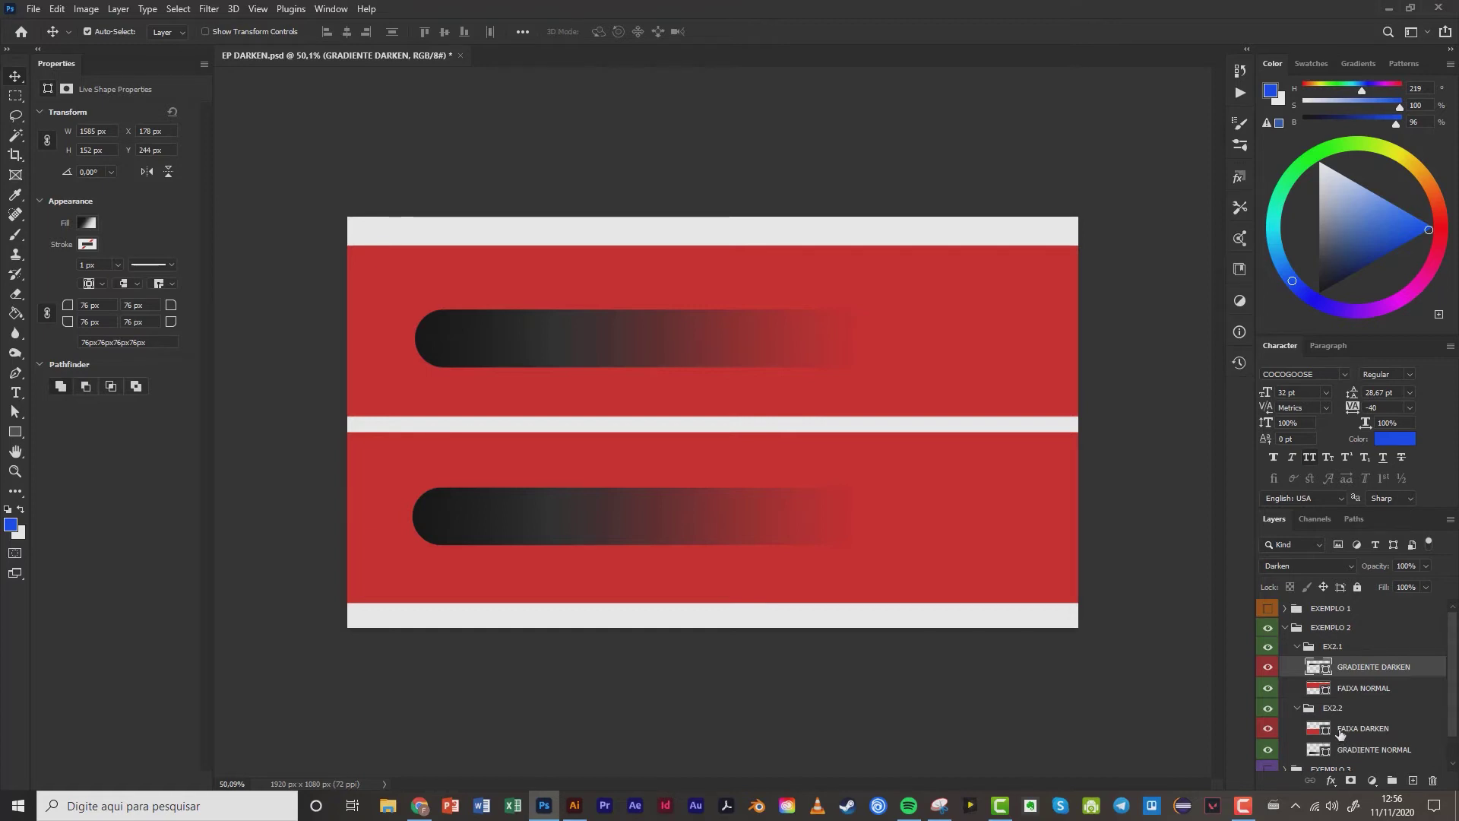
left_click(1311, 735)
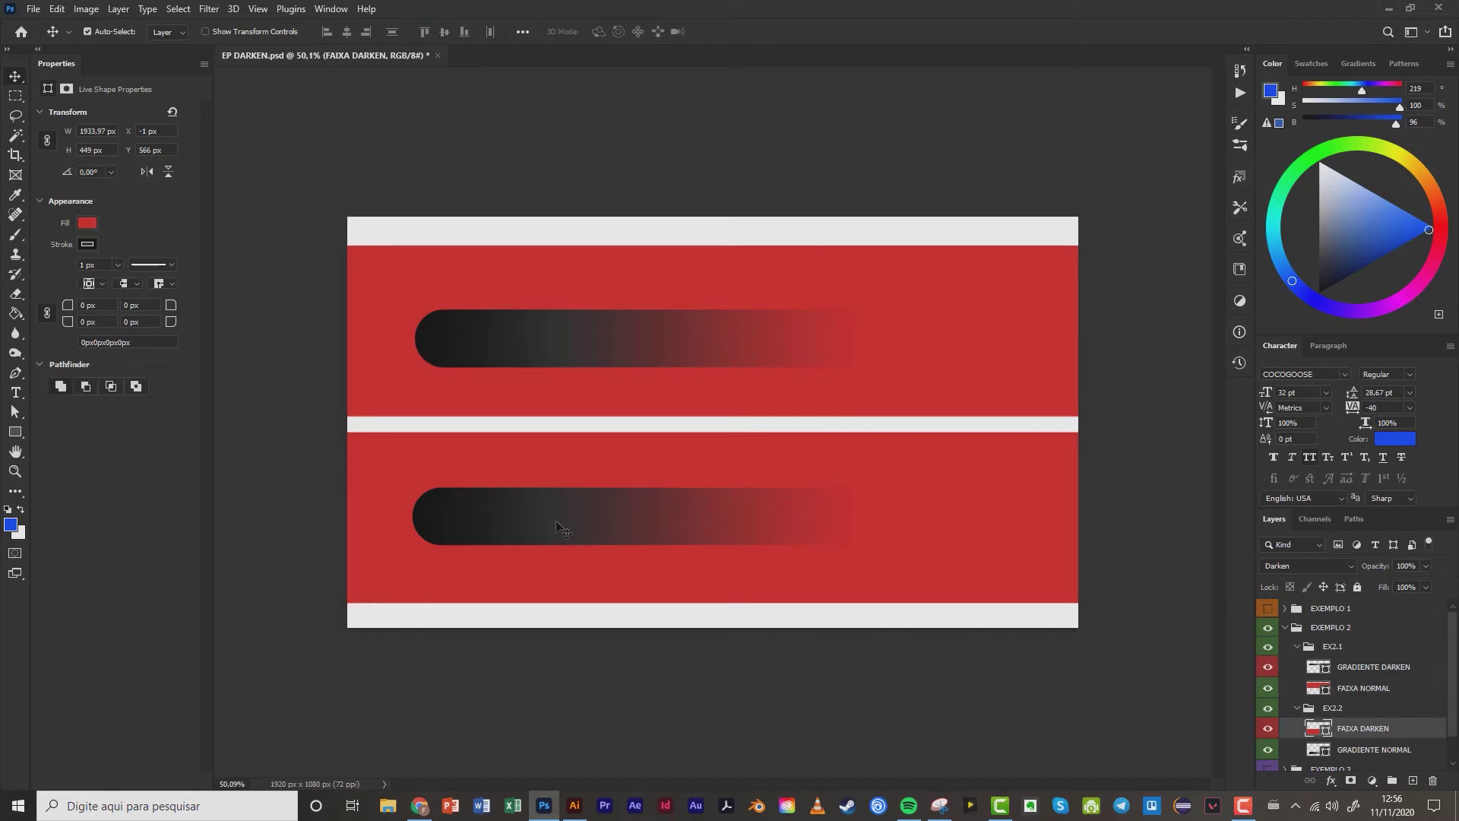
Set the GRADIENTE DARKEN layer's blending mode to Normal for comparison, and return it to Darken.
left_click(477, 340)
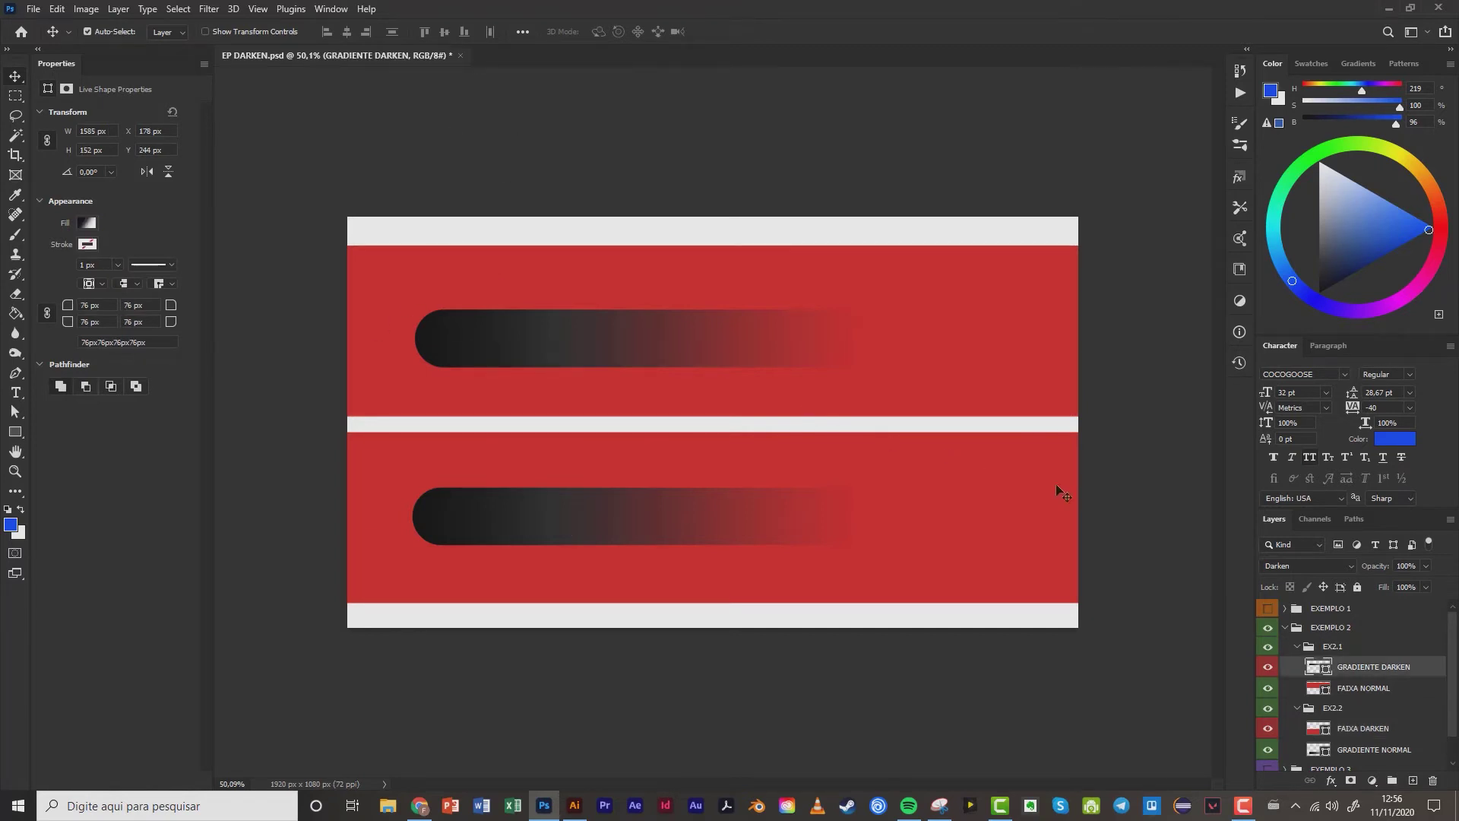
left_click(1331, 570)
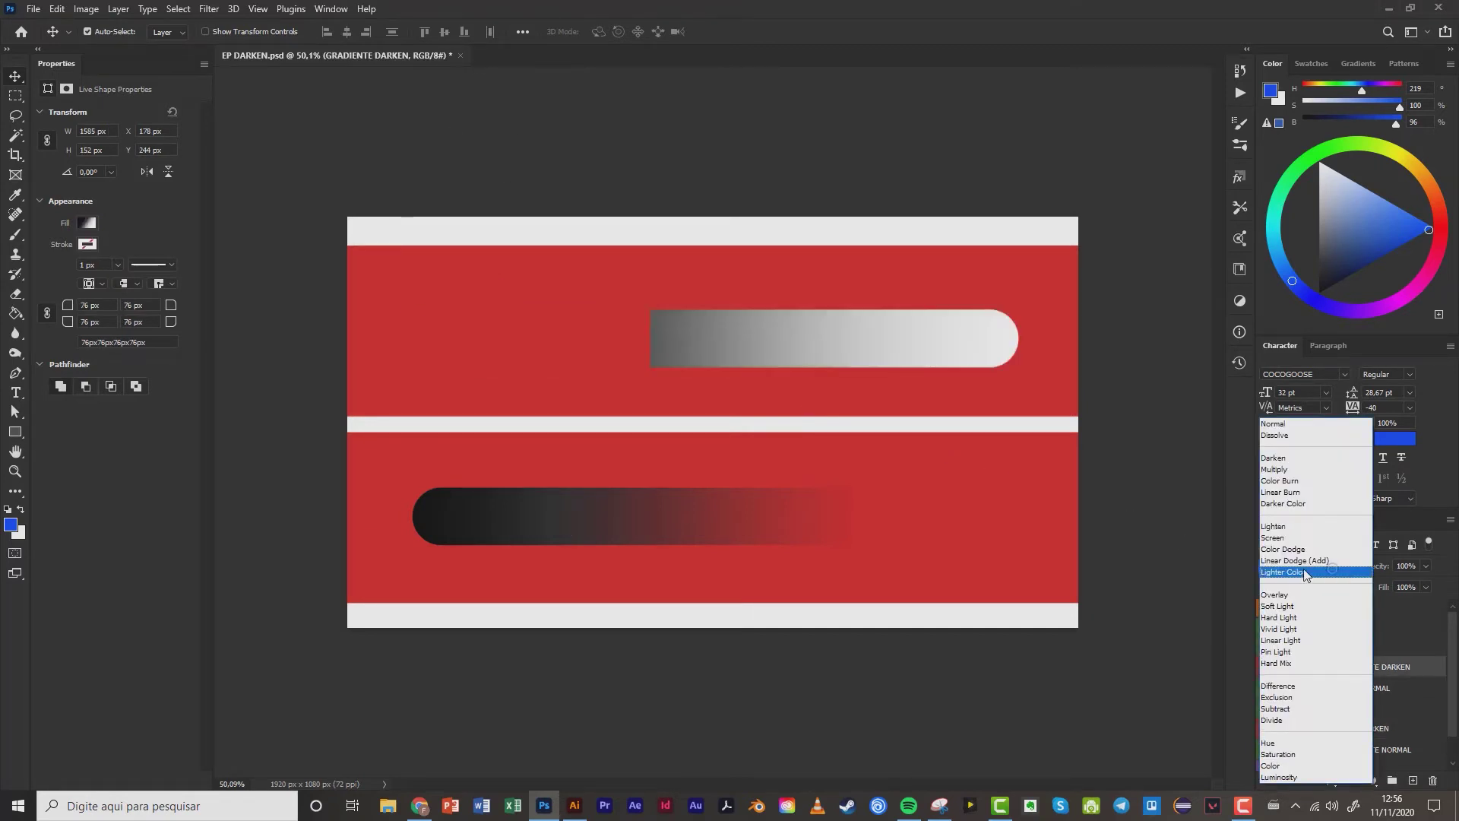
left_click(1276, 426)
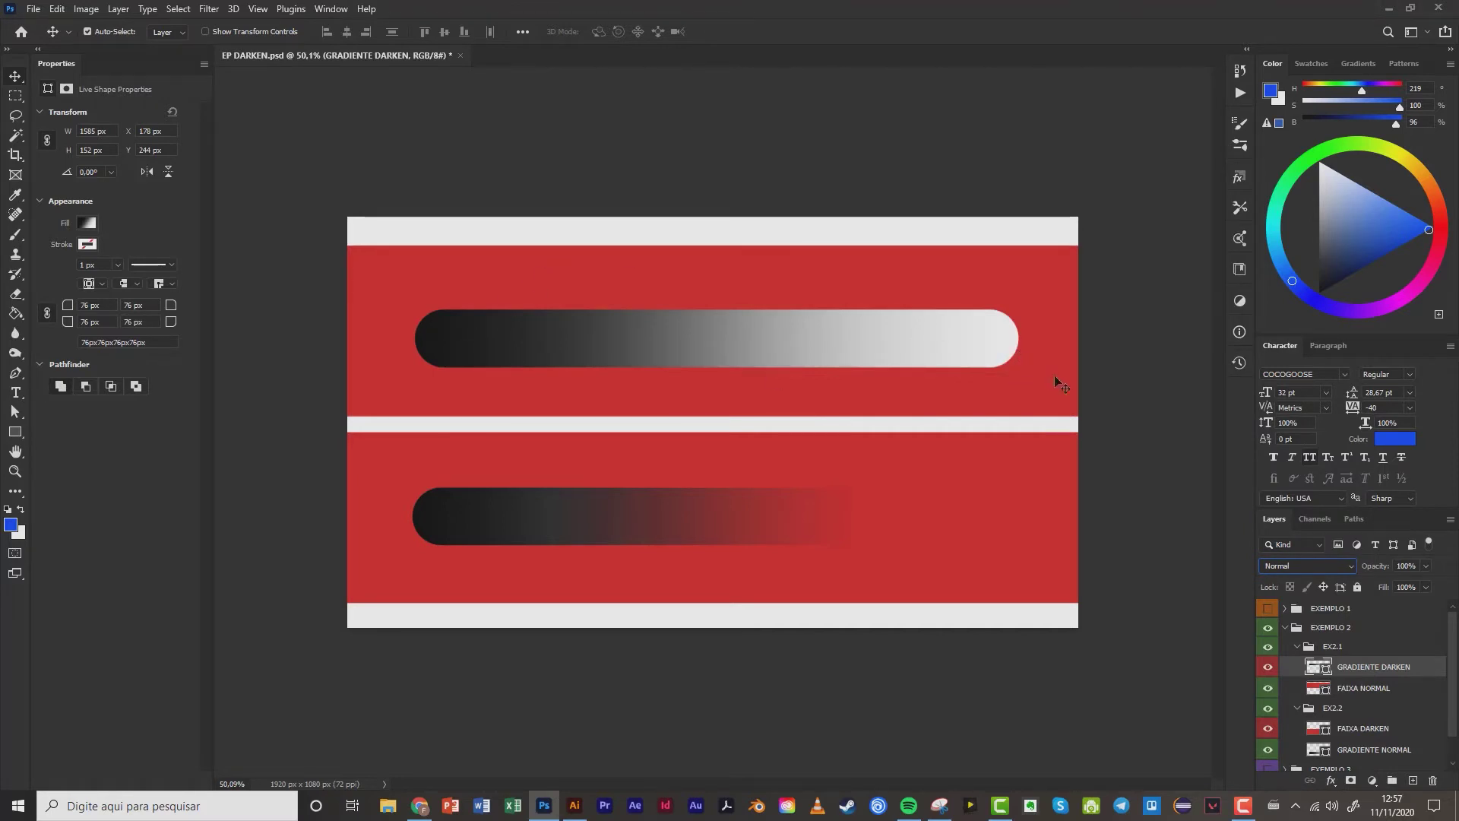
left_click(1329, 566)
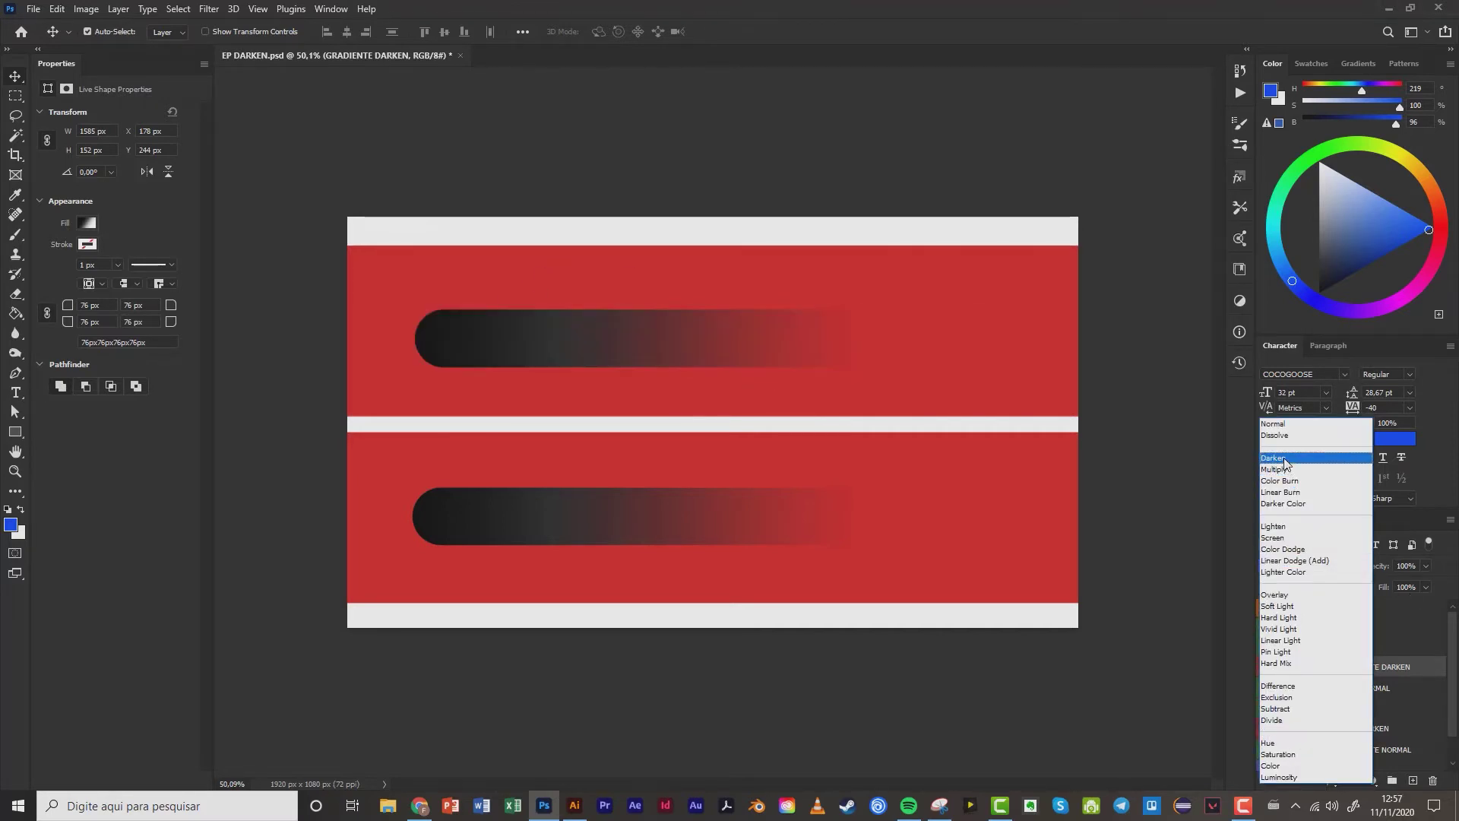
left_click(1277, 462)
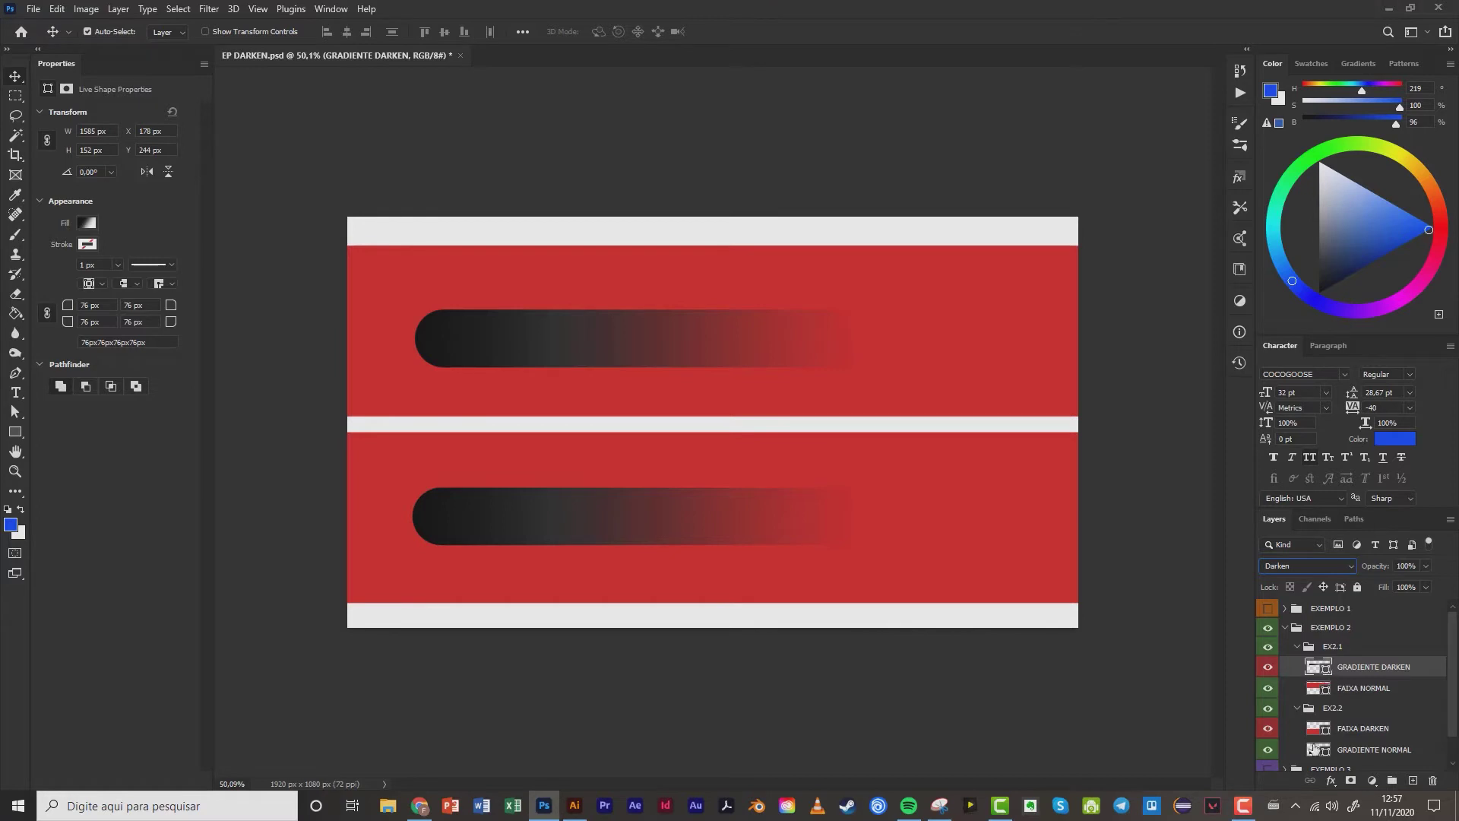
Set the FAIXA DARKEN layer's blending mode to Normal for comparison, and return it to Darken.
left_click(1347, 730)
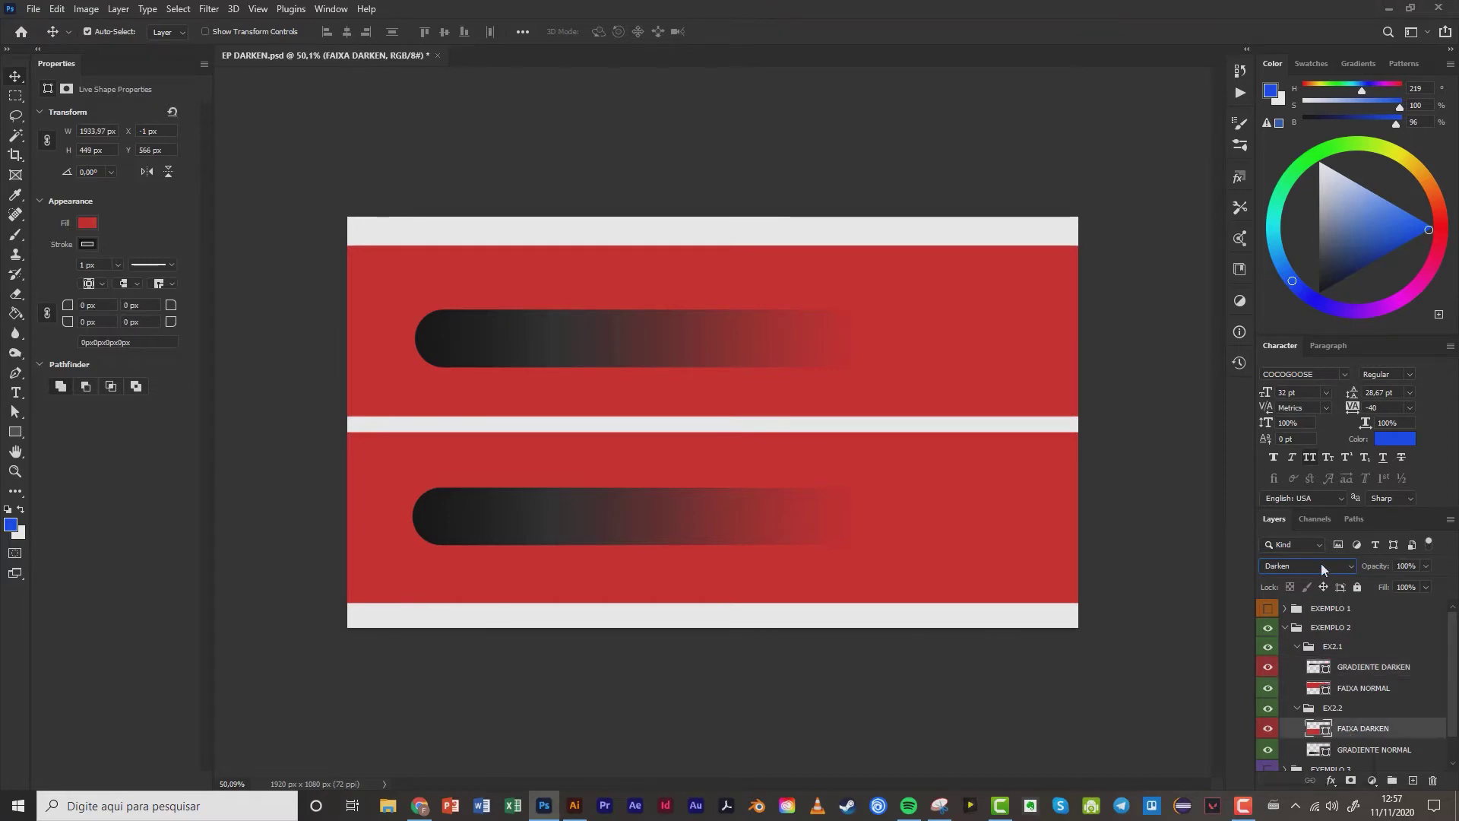
left_click(1320, 565)
left_click(1292, 425)
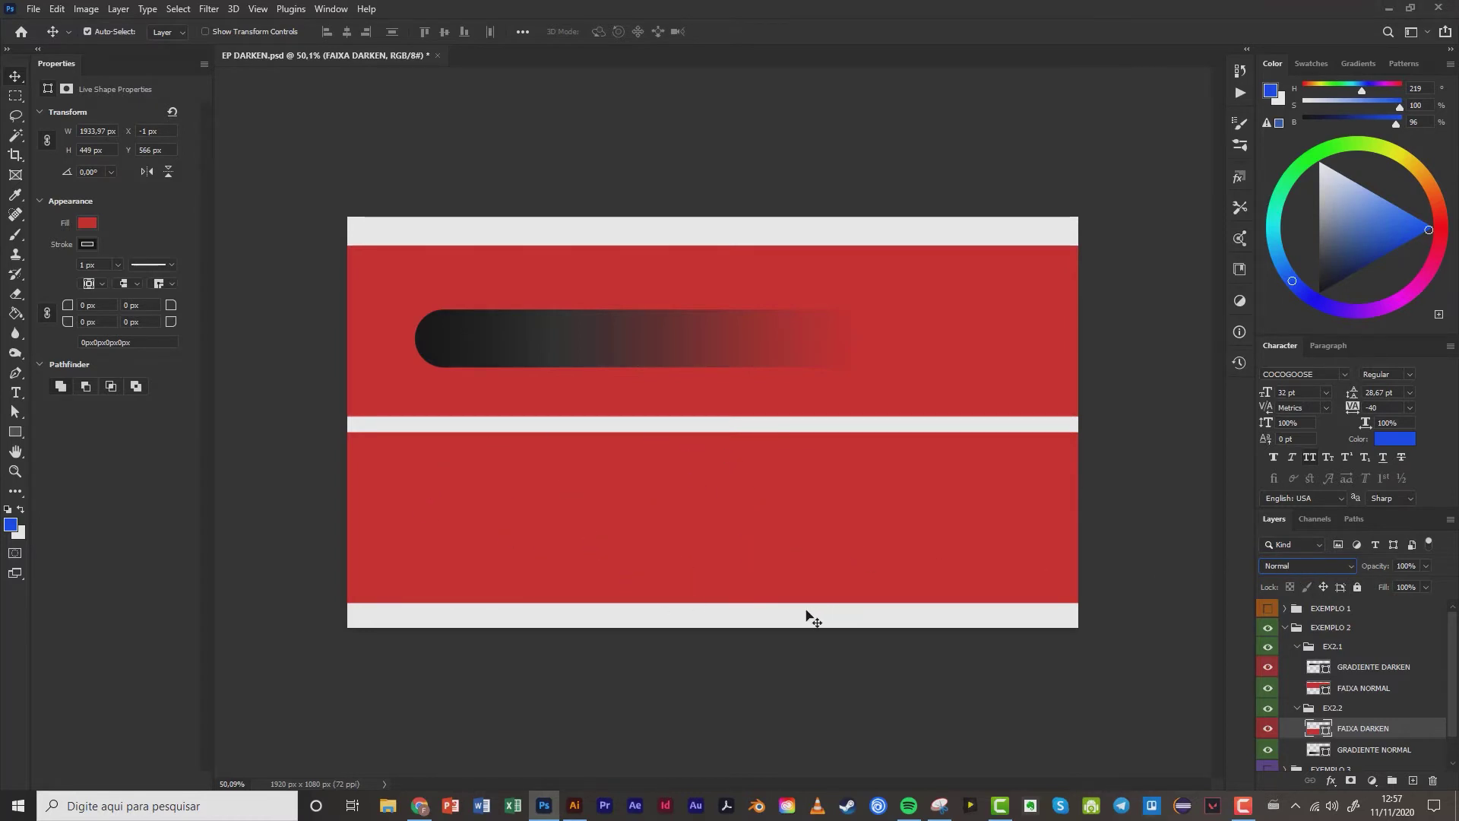
left_click(1326, 567)
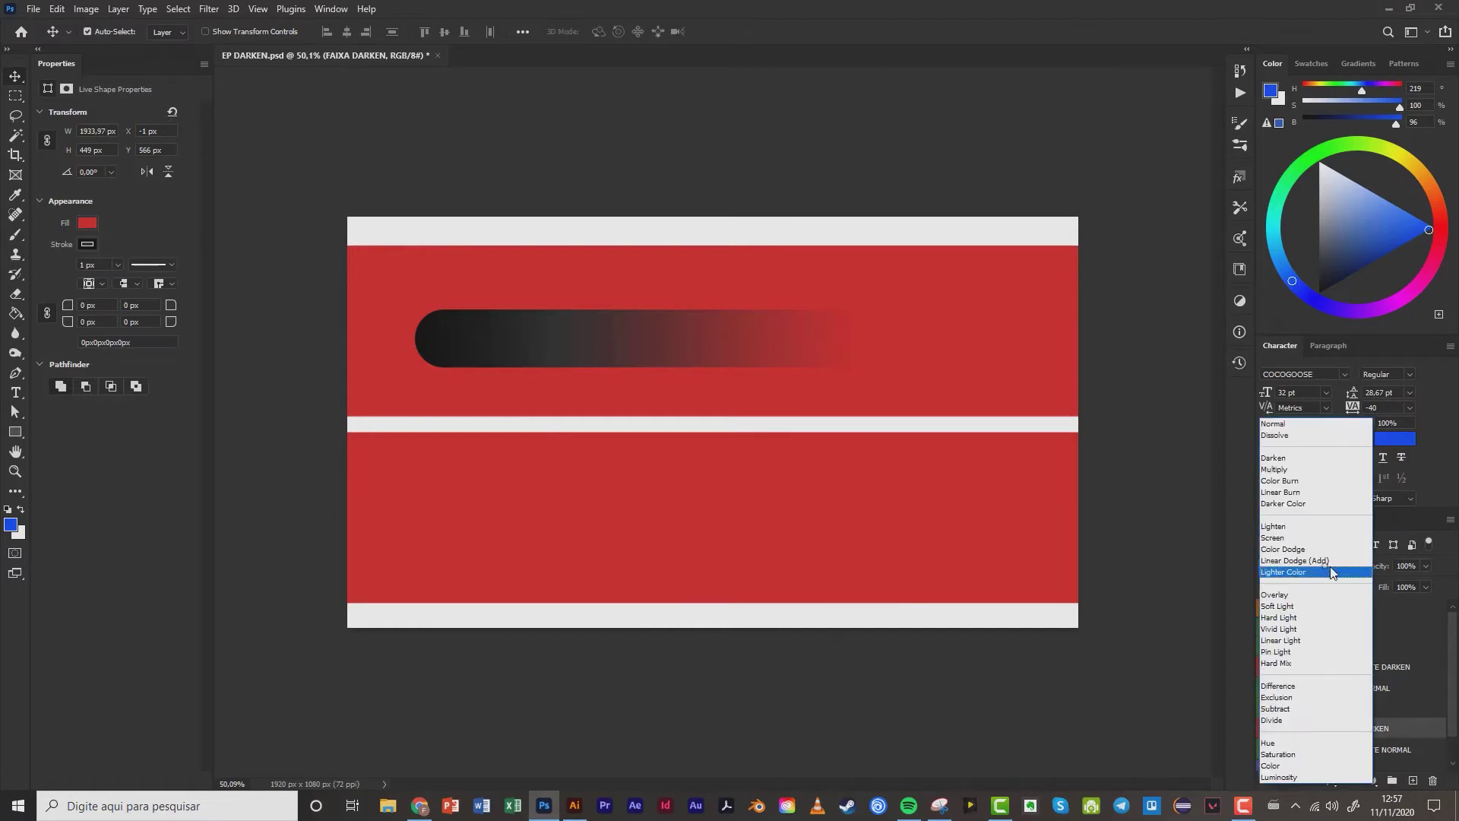
left_click(1284, 457)
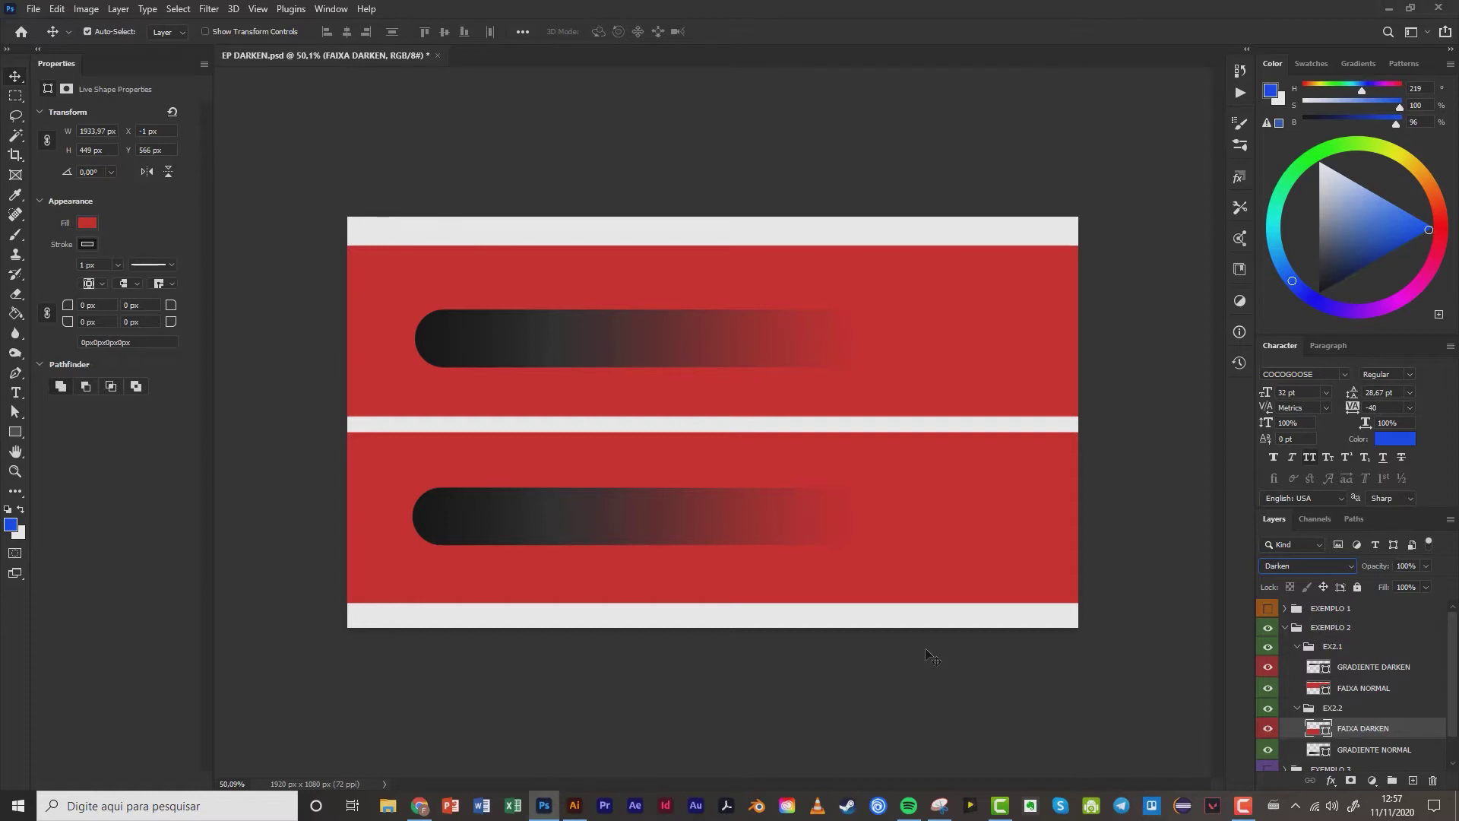
Collapse and hide the EXEMPLO 2 group, and add a new empty layer directly above it.
left_click(1284, 627)
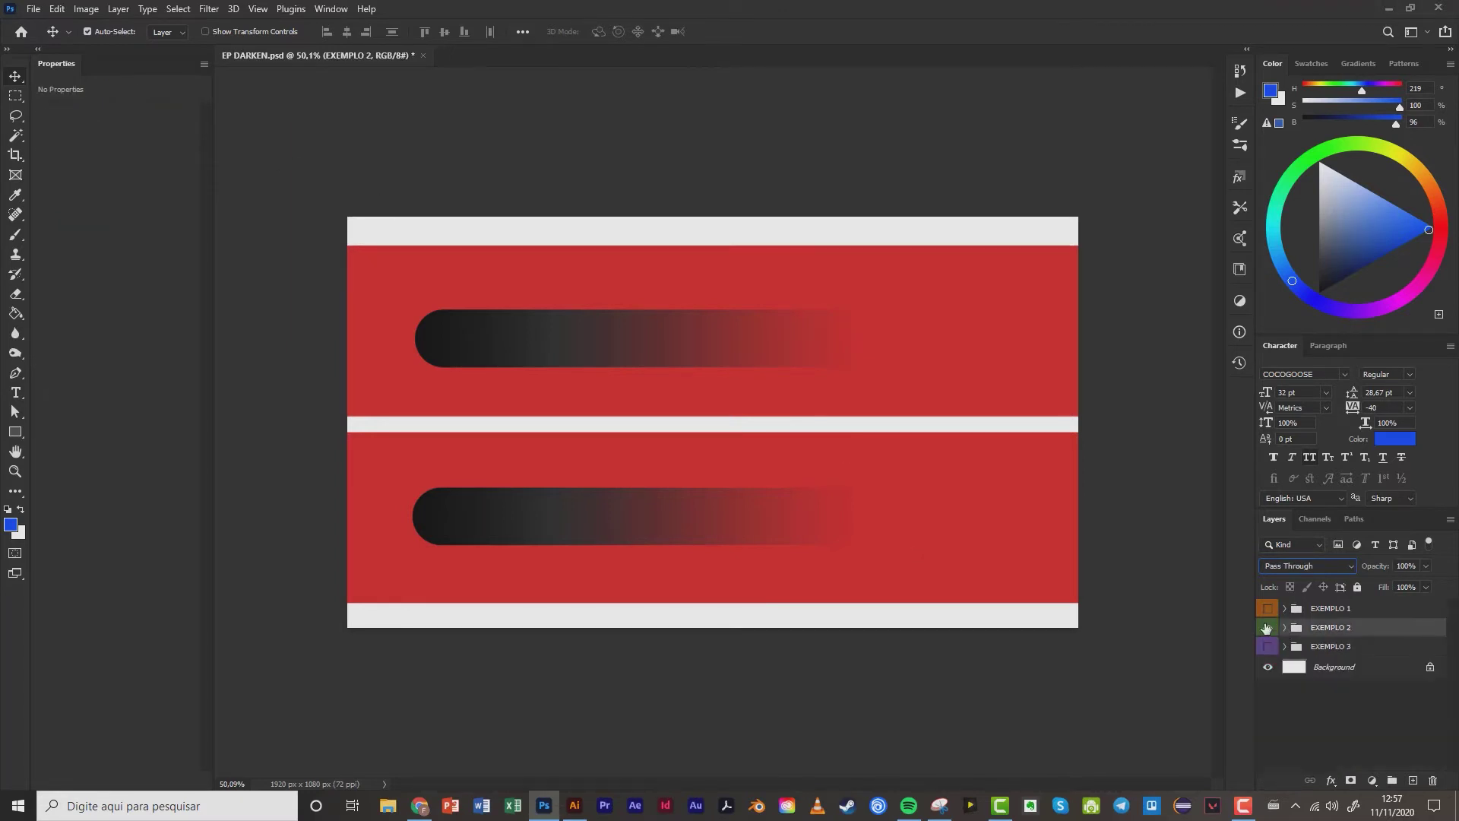
left_click(1267, 628)
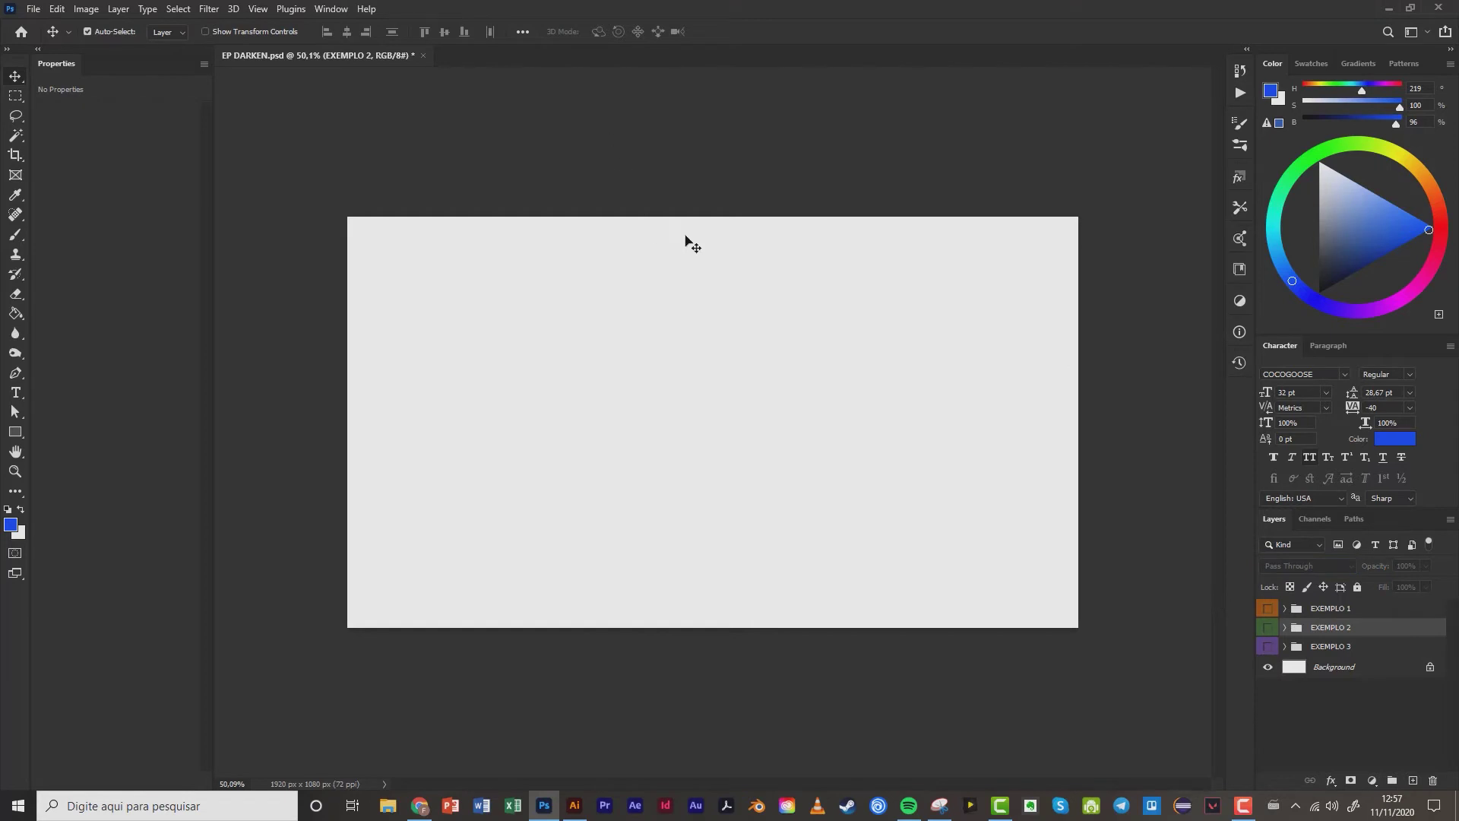
right_click(1299, 720)
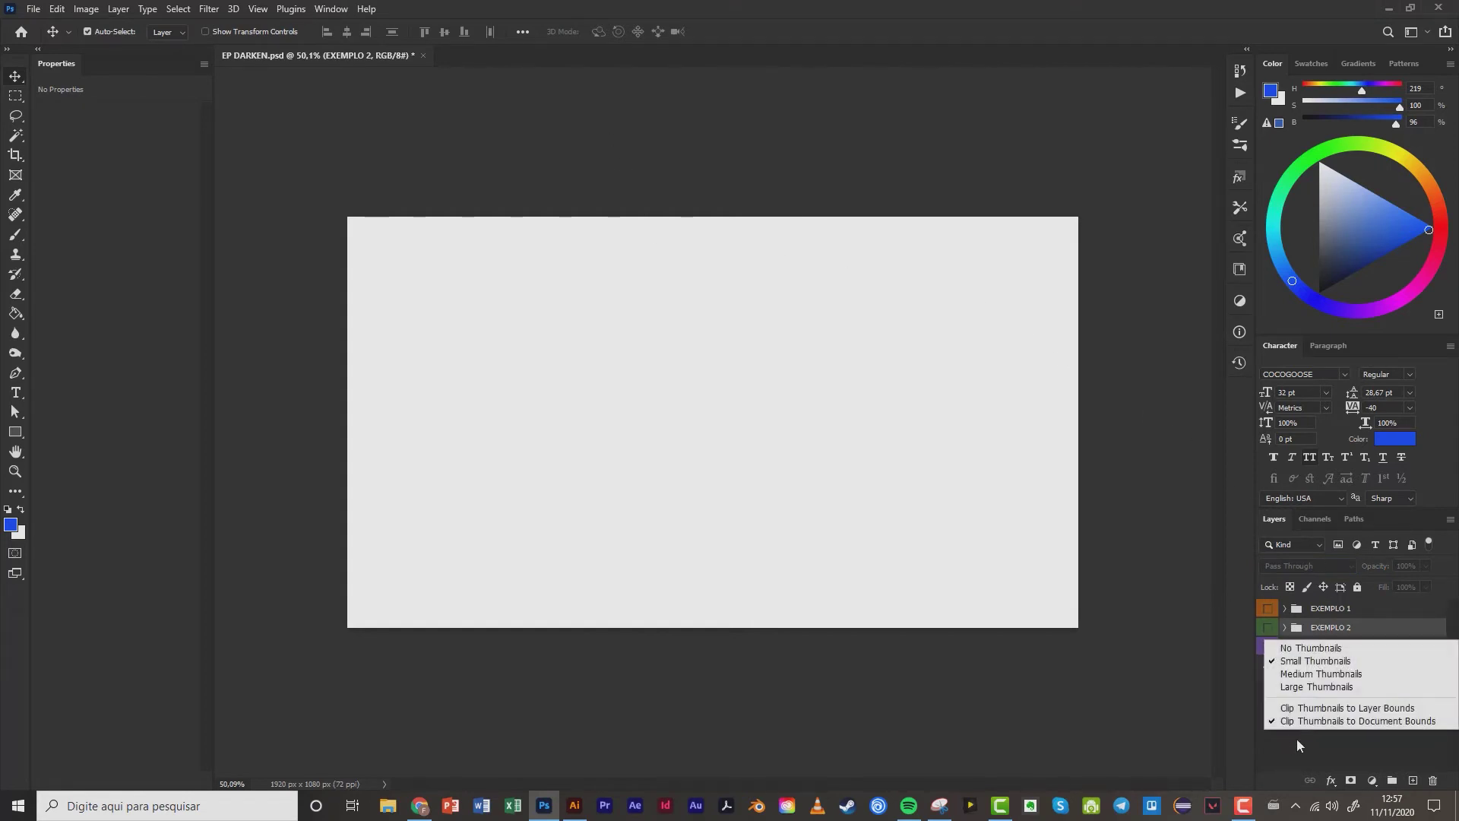
left_click(1303, 739)
key("ctrl+shift+alt+n")
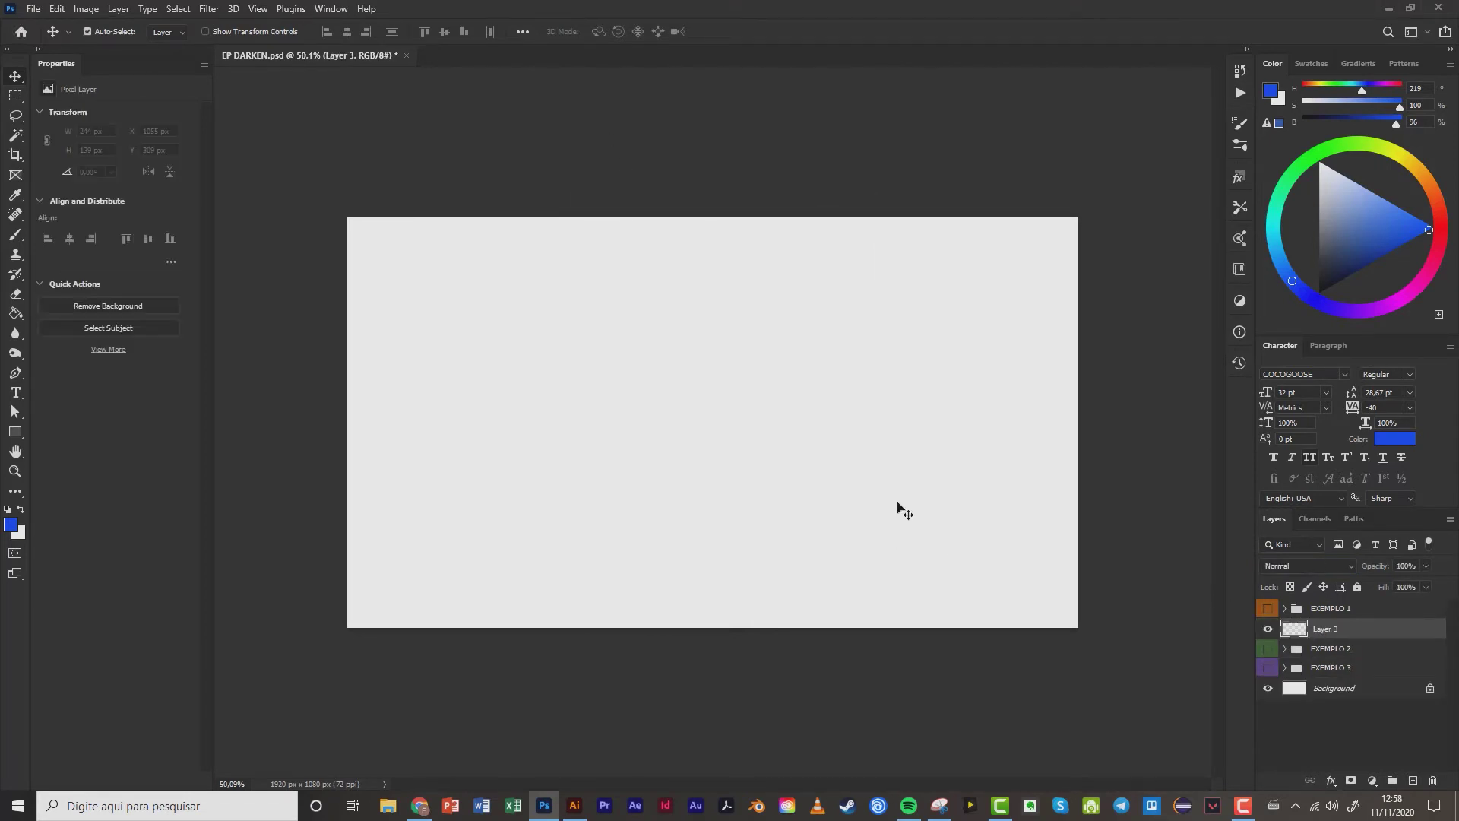
Handwrite "Img P → Destaque" in blue with the Brush across the canvas's upper part and underline "Destaque".
key("b")
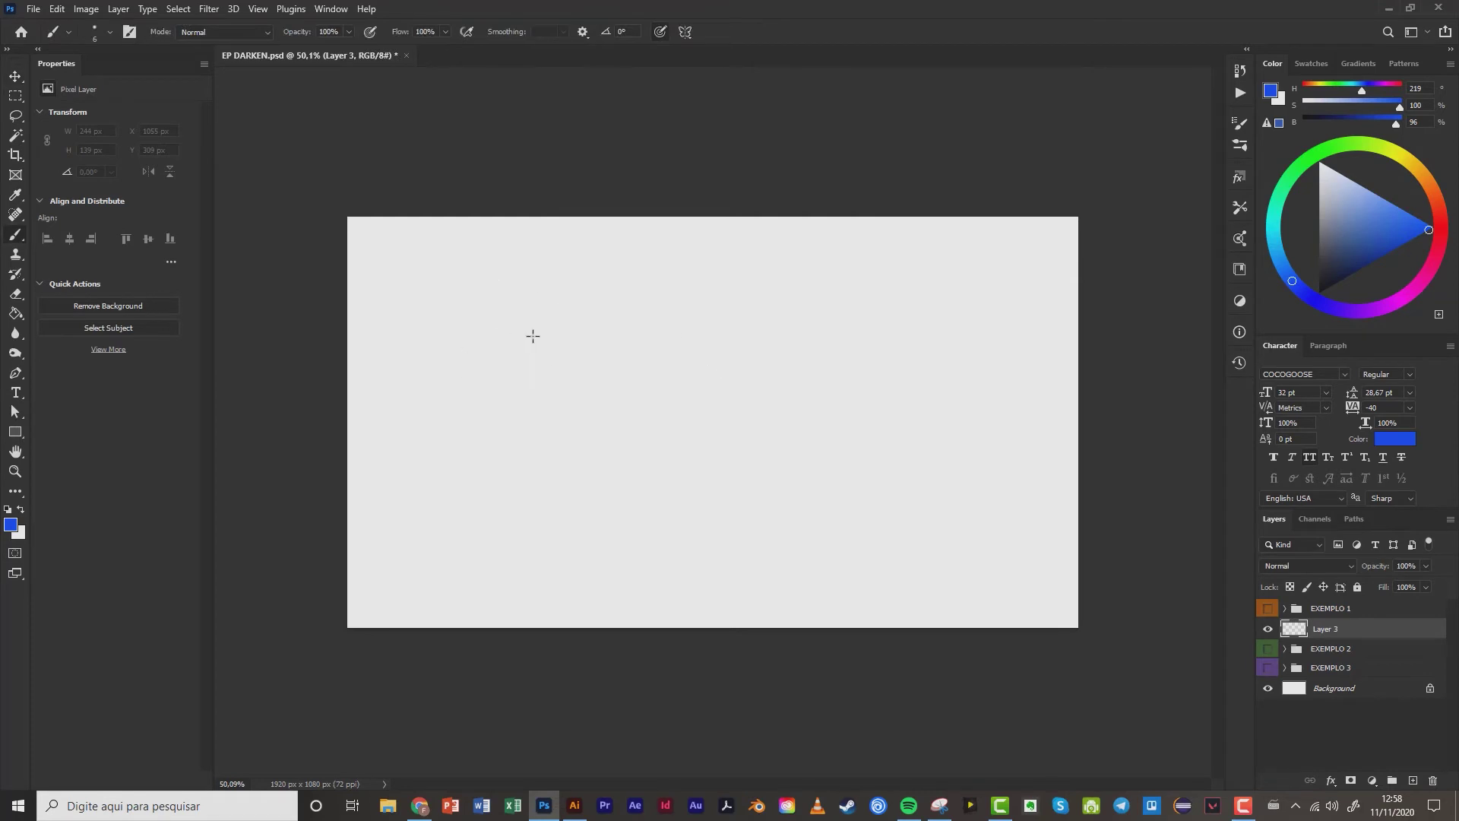
mouse_move(494, 275)
left_mouse_down()
mouse_move(476, 283)
mouse_move(505, 312)
mouse_move(512, 283)
mouse_move(548, 304)
left_mouse_up()
mouse_move(576, 288)
left_mouse_down()
mouse_move(551, 338)
mouse_move(619, 283)
mouse_move(674, 295)
mouse_move(672, 309)
left_mouse_up()
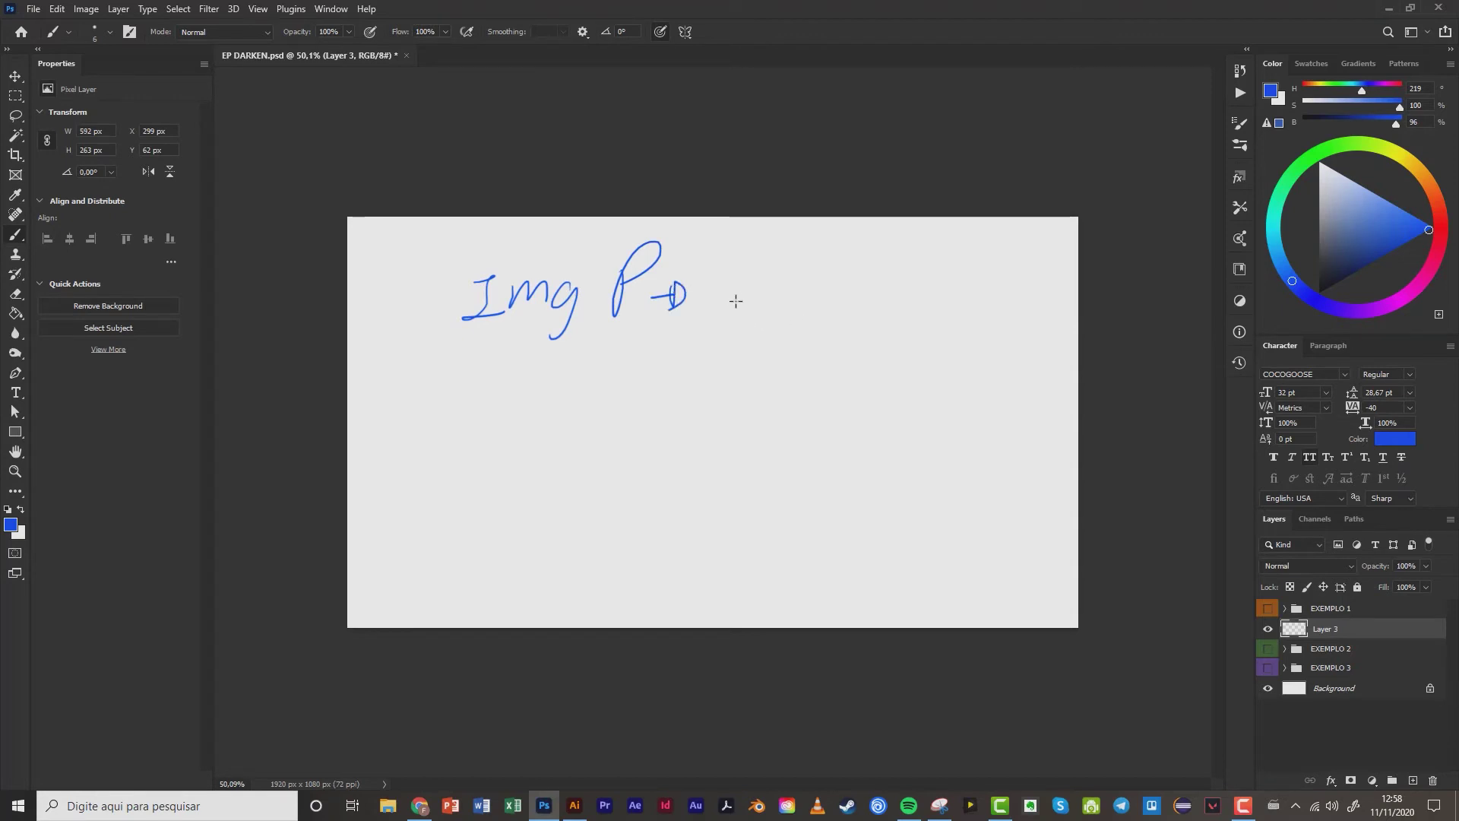
left_click_drag(725, 276, 724, 304)
mouse_move(708, 265)
left_mouse_down()
mouse_move(760, 268)
mouse_move(724, 306)
left_mouse_up()
left_click_drag(767, 285, 811, 279)
left_click_drag(824, 291, 838, 251)
mouse_move(865, 266)
left_mouse_down()
mouse_move(873, 323)
mouse_move(916, 289)
left_mouse_up()
left_click_drag(917, 277, 933, 289)
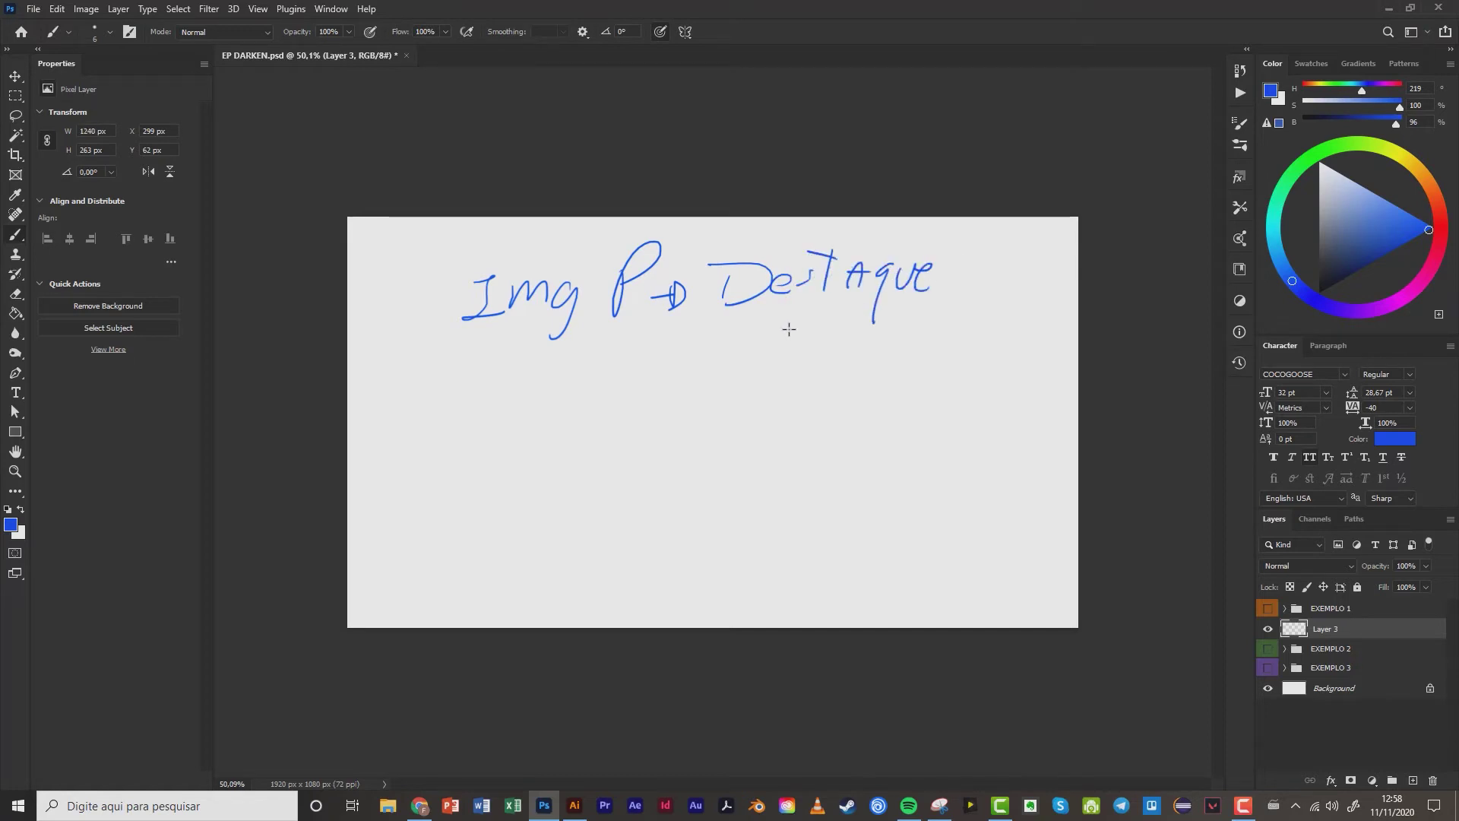
left_click_drag(680, 341, 945, 305)
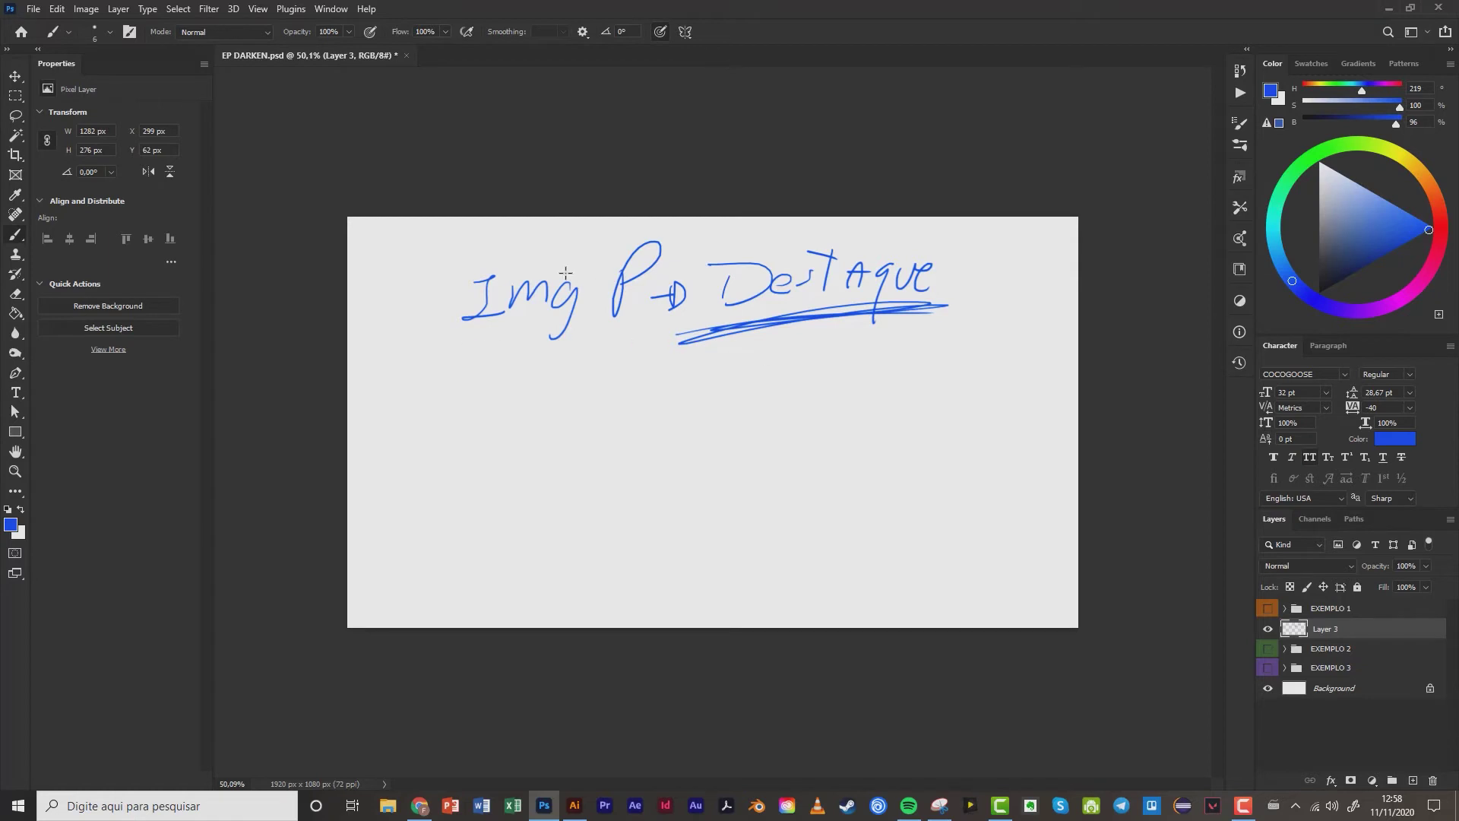
Handwrite "DARKEN → PS Decide" in blue beneath the first line and underline "PS Decide".
left_click_drag(535, 393, 536, 422)
mouse_move(534, 393)
left_mouse_down()
mouse_move(524, 428)
mouse_move(617, 400)
mouse_move(667, 410)
mouse_move(693, 384)
mouse_move(731, 382)
mouse_move(761, 406)
left_mouse_up()
mouse_move(806, 373)
left_mouse_down()
mouse_move(806, 408)
mouse_move(826, 414)
left_mouse_up()
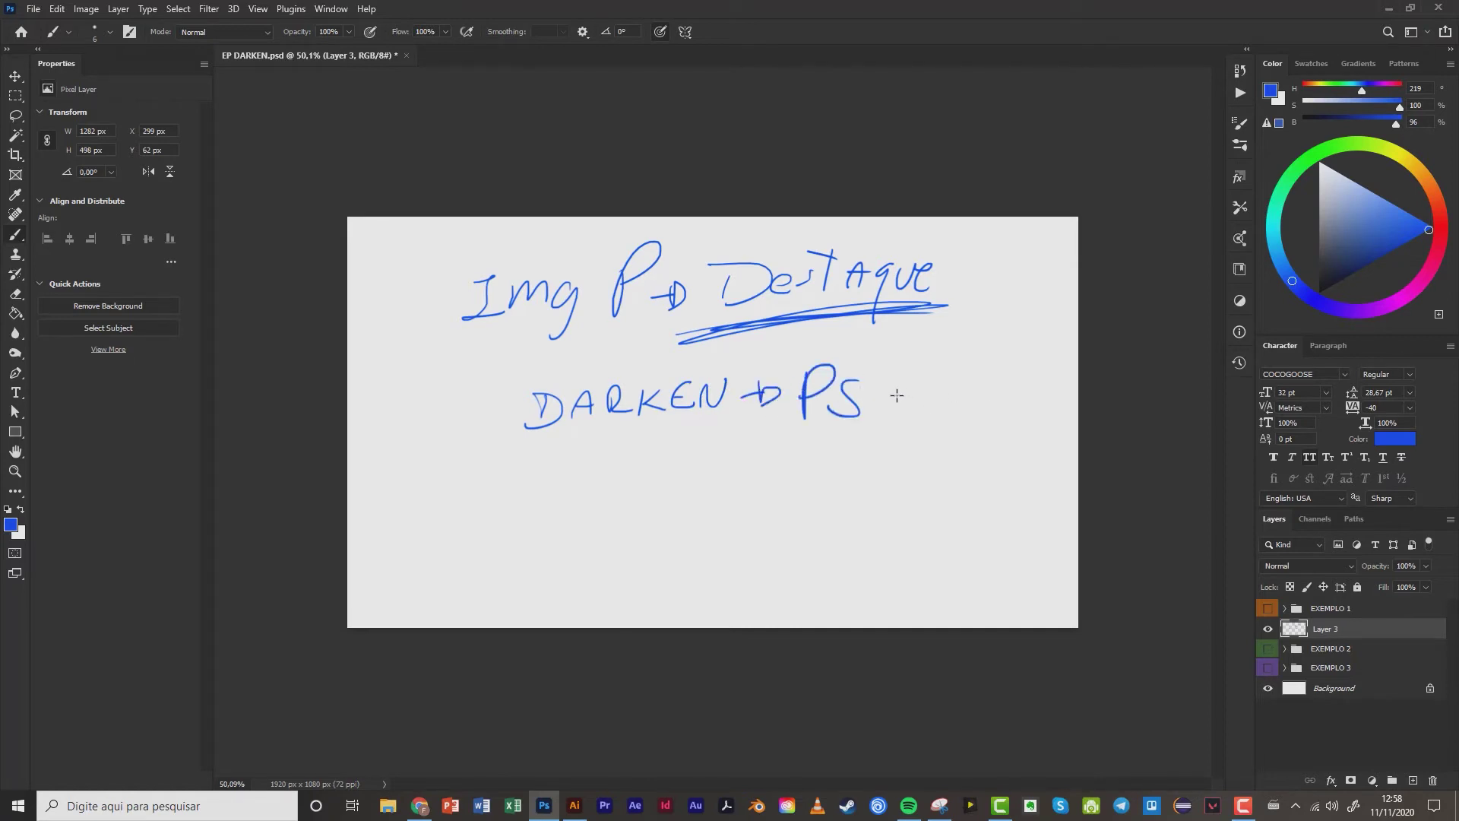
left_click_drag(893, 378, 893, 413)
mouse_move(893, 412)
left_mouse_down()
mouse_move(891, 387)
mouse_move(961, 410)
left_mouse_up()
left_click_drag(969, 388, 971, 410)
left_click_drag(998, 351, 1007, 408)
left_click_drag(1012, 395, 1031, 391)
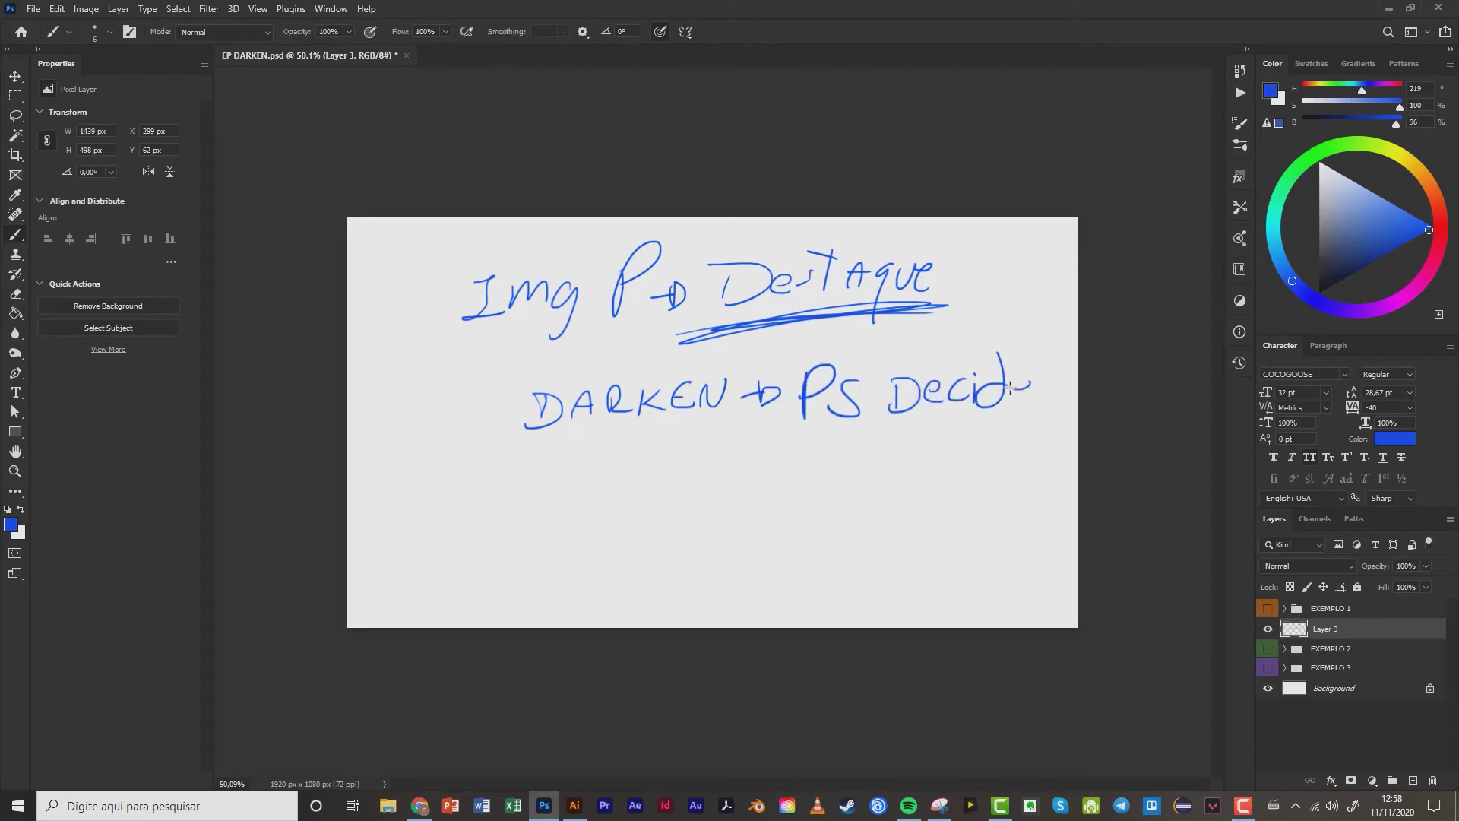
mouse_move(797, 437)
left_mouse_down()
mouse_move(1018, 406)
mouse_move(836, 427)
mouse_move(1052, 416)
mouse_move(924, 423)
left_mouse_up()
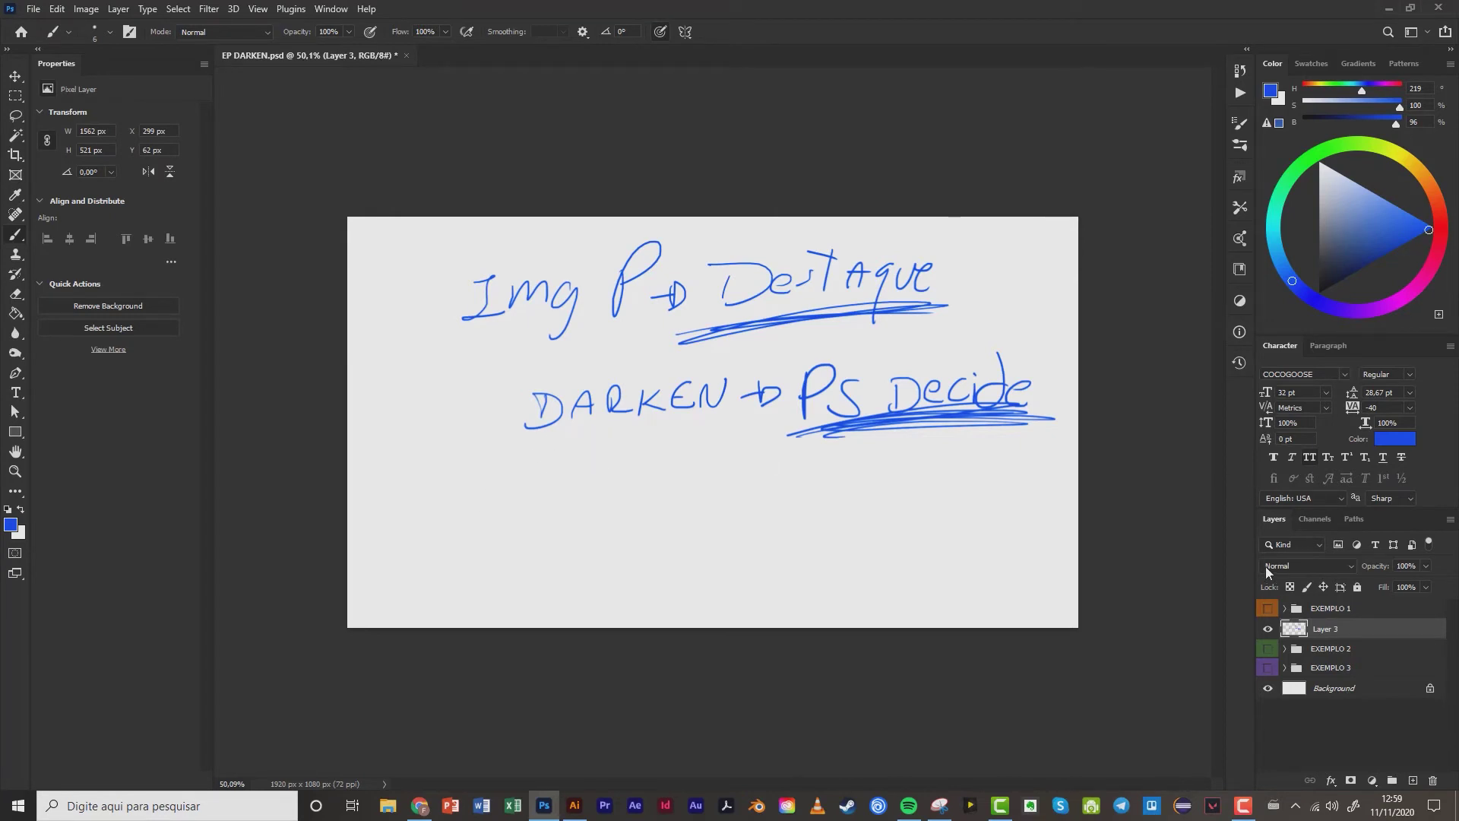
Handwrite "PeB" in blue under the DARKEN line, underline it, add "+PP" beside it, and re-stroke the P of "PeB".
mouse_move(563, 479)
left_mouse_down()
mouse_move(552, 514)
mouse_move(590, 460)
mouse_move(617, 501)
left_mouse_up()
left_click_drag(642, 459, 619, 509)
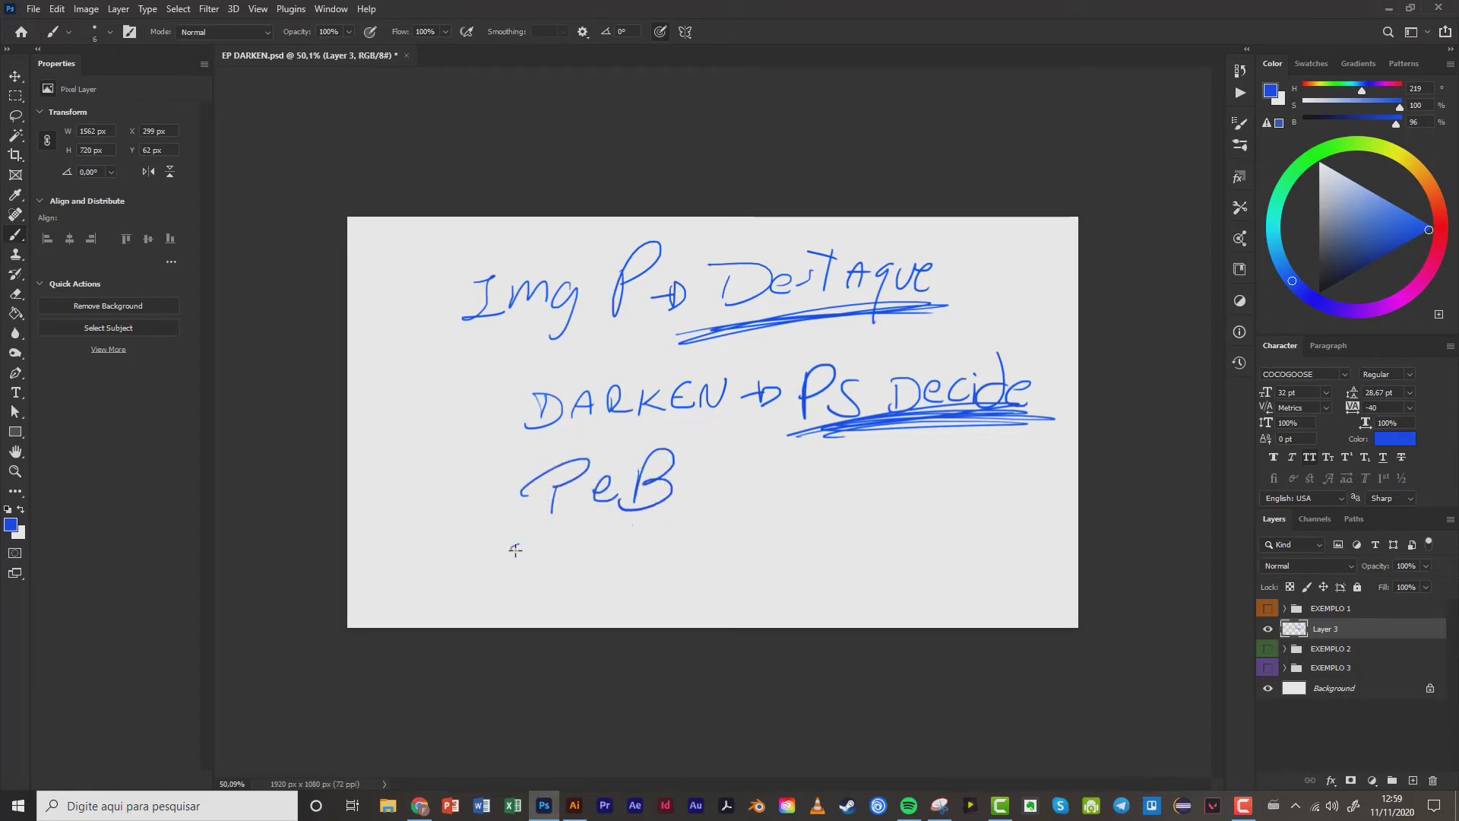
mouse_move(512, 547)
left_mouse_down()
mouse_move(783, 494)
mouse_move(769, 513)
left_mouse_up()
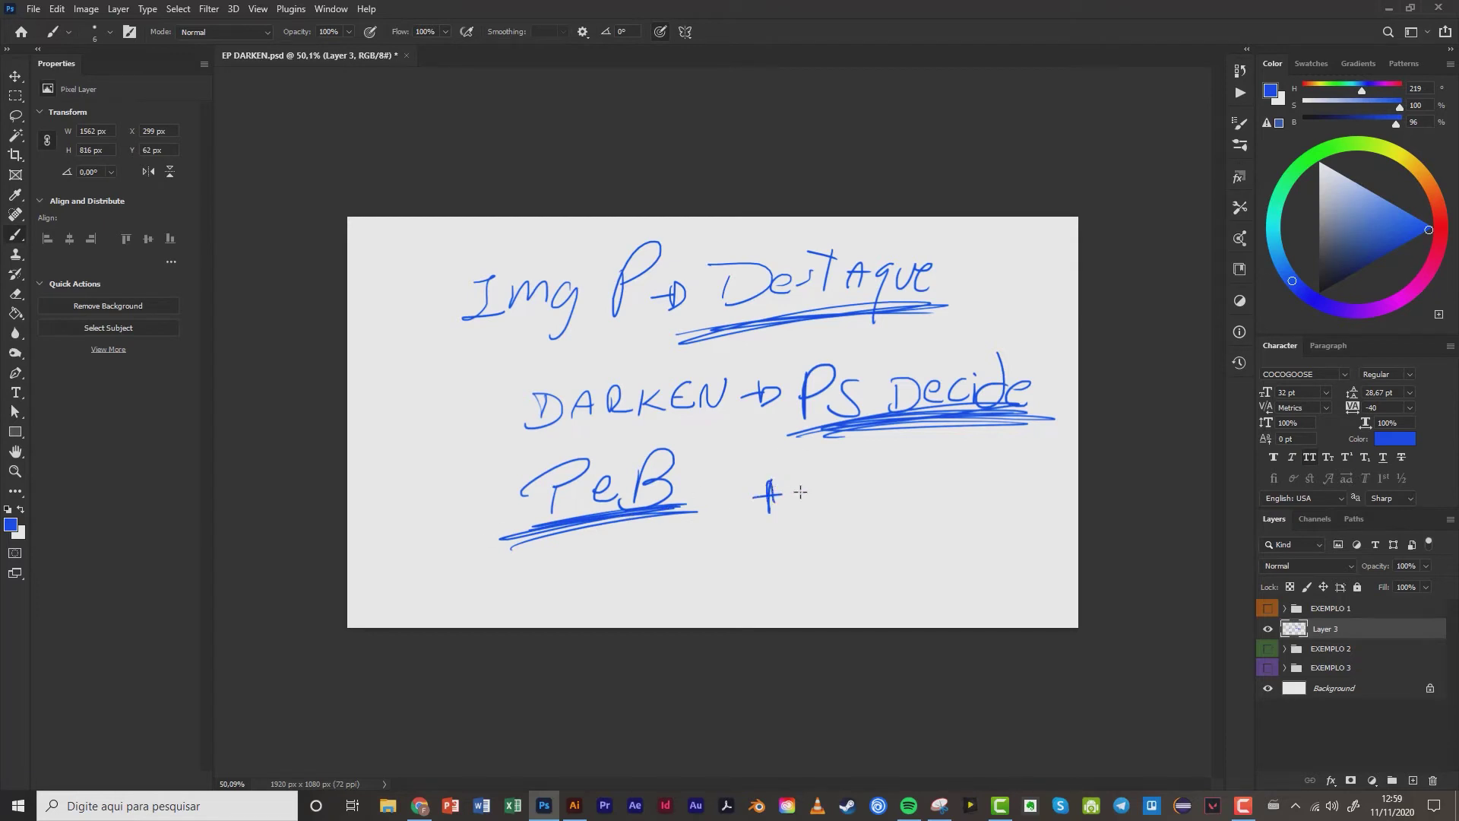
mouse_move(819, 470)
left_mouse_down()
mouse_move(806, 518)
mouse_move(814, 496)
left_mouse_up()
mouse_move(856, 468)
left_mouse_down()
mouse_move(846, 507)
mouse_move(851, 492)
mouse_move(774, 512)
mouse_move(760, 498)
mouse_move(798, 491)
mouse_move(782, 471)
mouse_move(786, 483)
left_mouse_up()
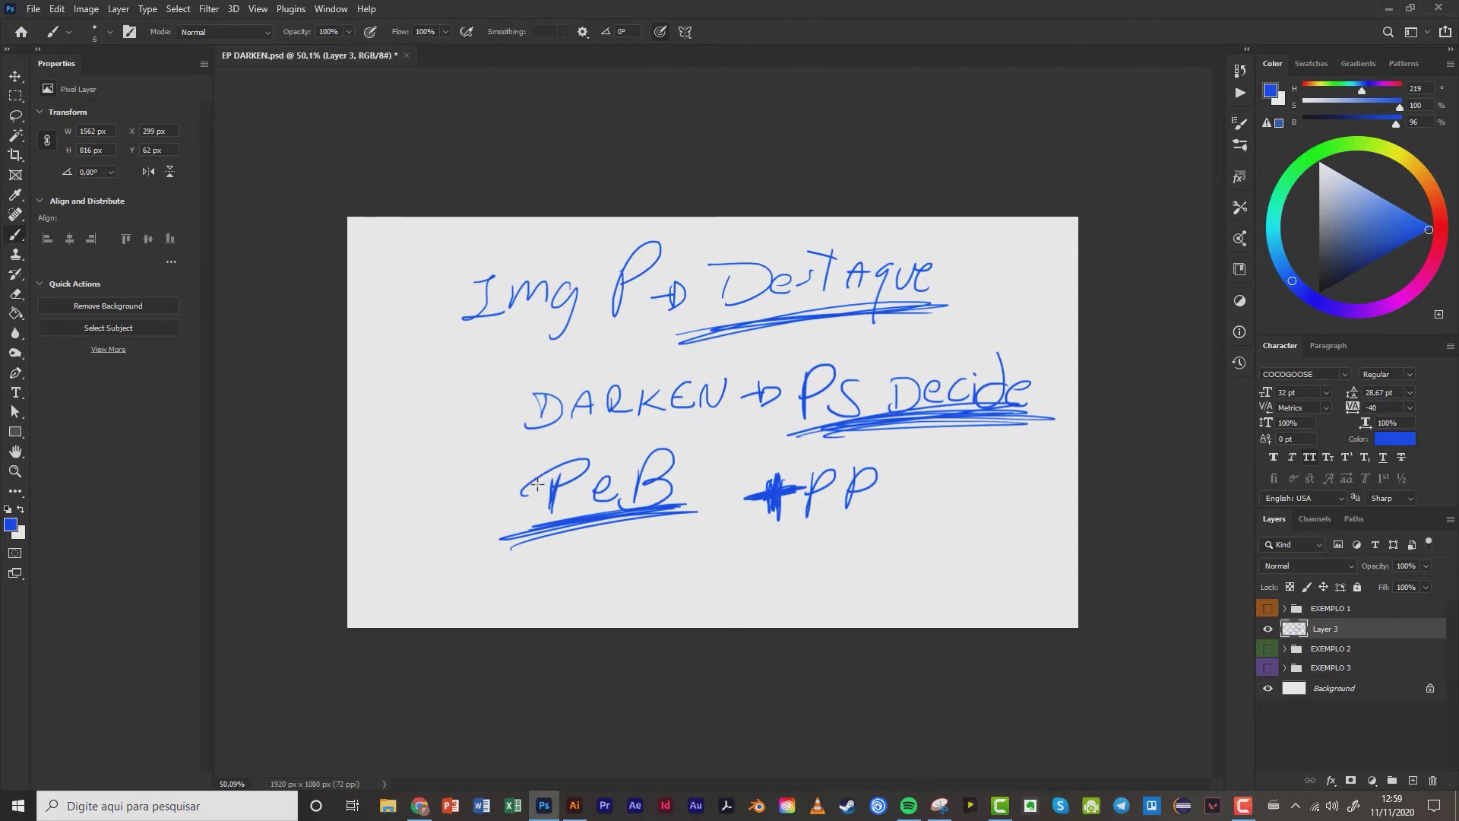
left_click_drag(535, 491, 601, 449)
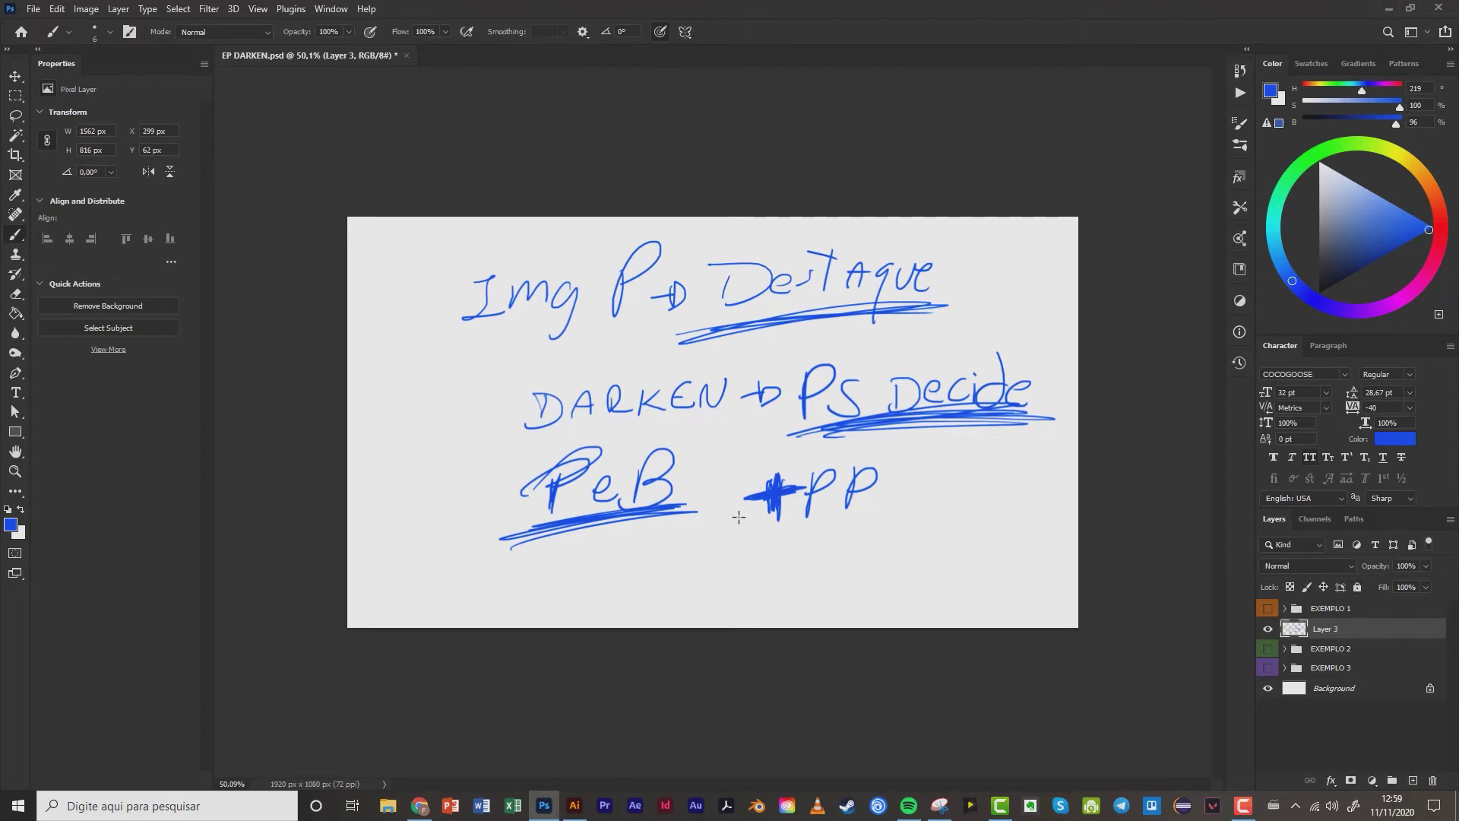
Add a new layer, hide Layer 3 with the earlier notes, and handwrite "Img" in blue on the canvas's left half.
key("ctrl+shift+alt+n")
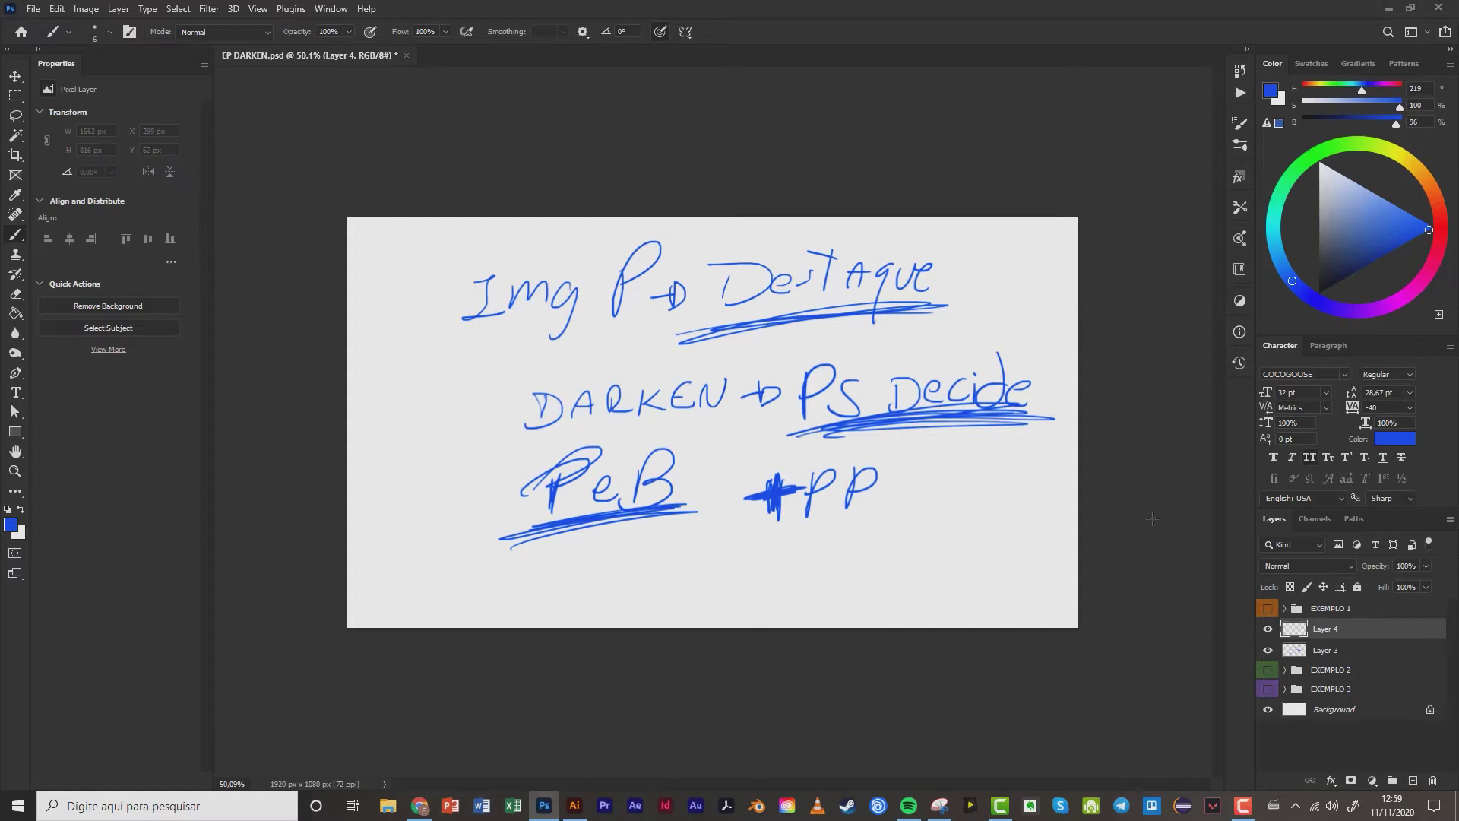
left_click(1267, 650)
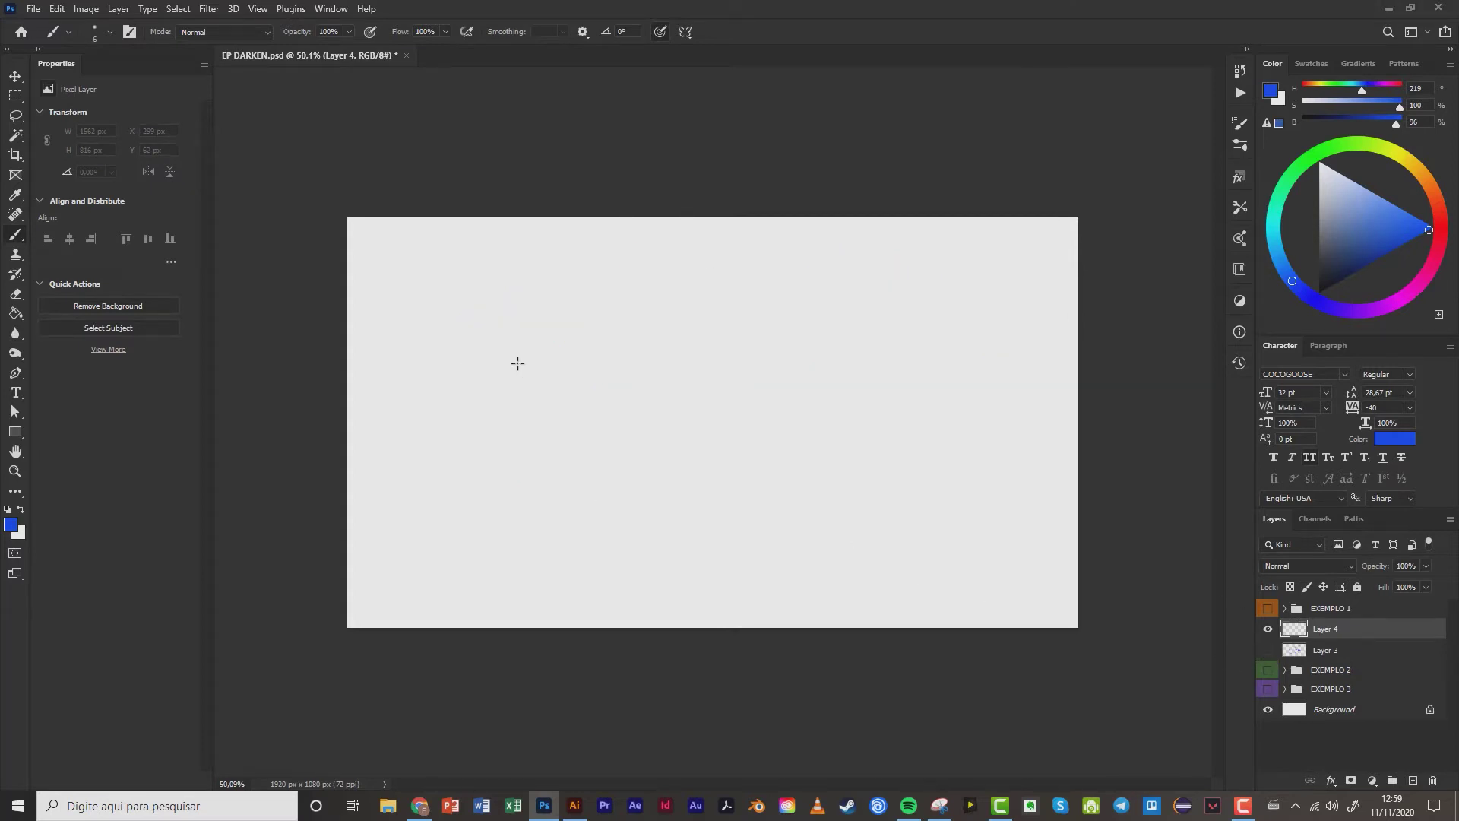
left_click_drag(518, 336, 517, 378)
left_click_drag(492, 342, 552, 327)
mouse_move(482, 392)
left_mouse_down()
mouse_move(575, 378)
mouse_move(589, 420)
left_mouse_up()
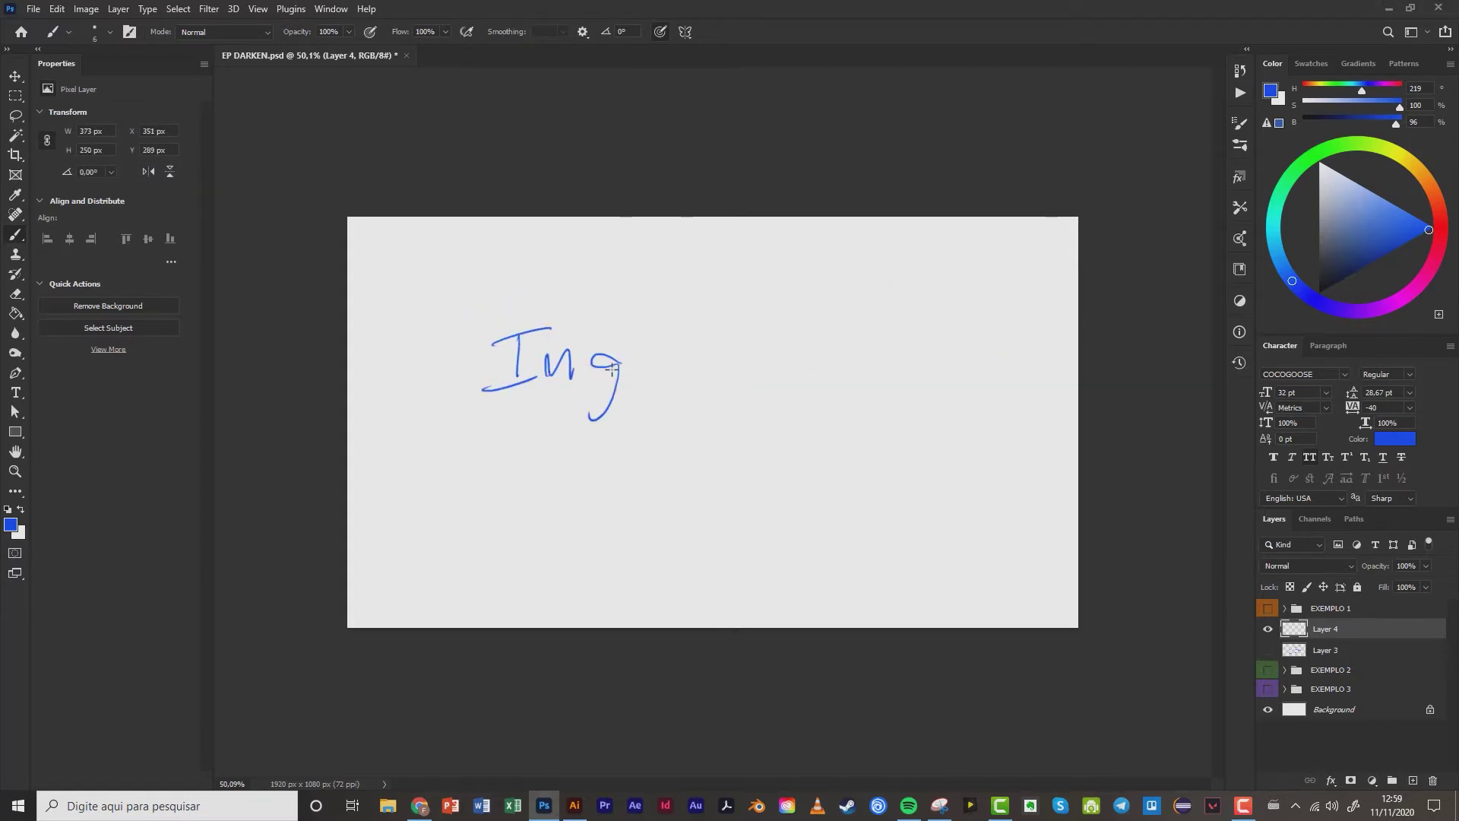
Handwrite "S → Tom M.B" to complete the line after "Img", and underline the whole line.
mouse_move(688, 320)
left_mouse_down()
mouse_move(646, 372)
mouse_move(741, 343)
mouse_move(731, 375)
left_mouse_up()
left_click_drag(739, 342, 726, 375)
left_click_drag(795, 327, 794, 386)
mouse_move(775, 326)
left_mouse_down()
mouse_move(849, 323)
mouse_move(858, 346)
mouse_move(963, 363)
mouse_move(962, 379)
left_mouse_up()
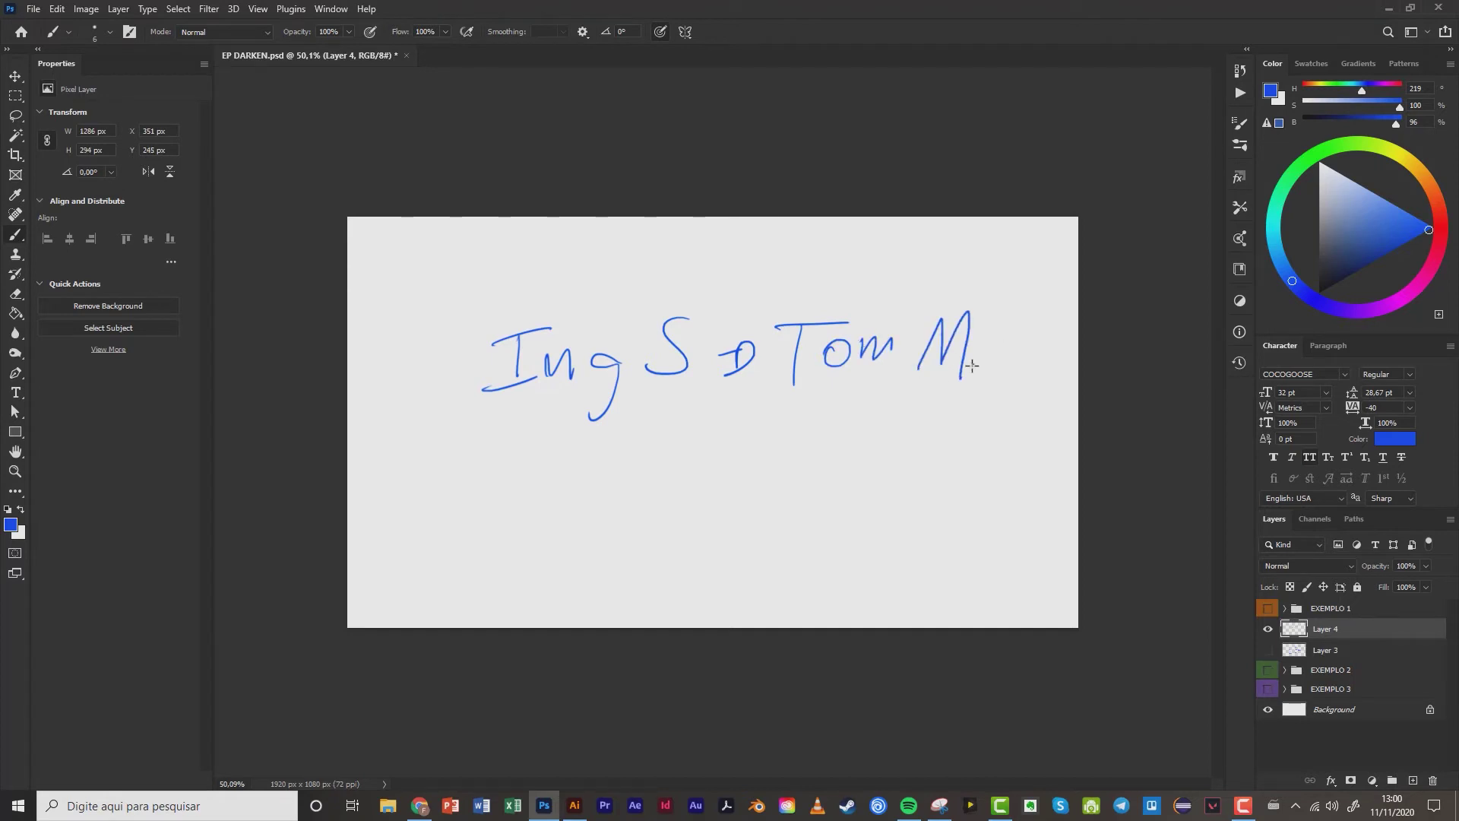
left_click(962, 375)
mouse_move(1009, 317)
left_mouse_down()
mouse_move(1004, 374)
mouse_move(989, 373)
left_mouse_up()
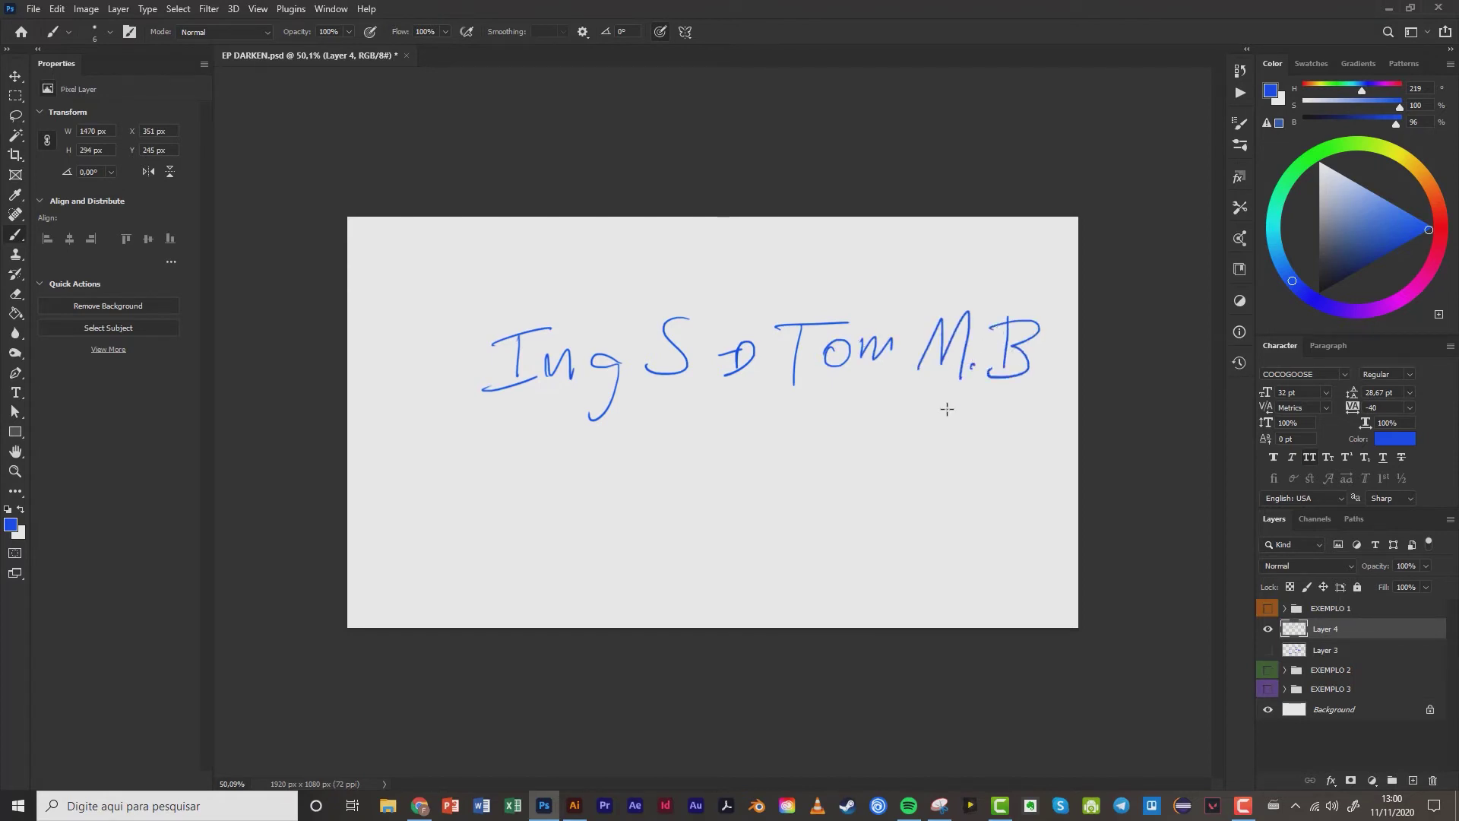
left_click_drag(445, 424, 1026, 364)
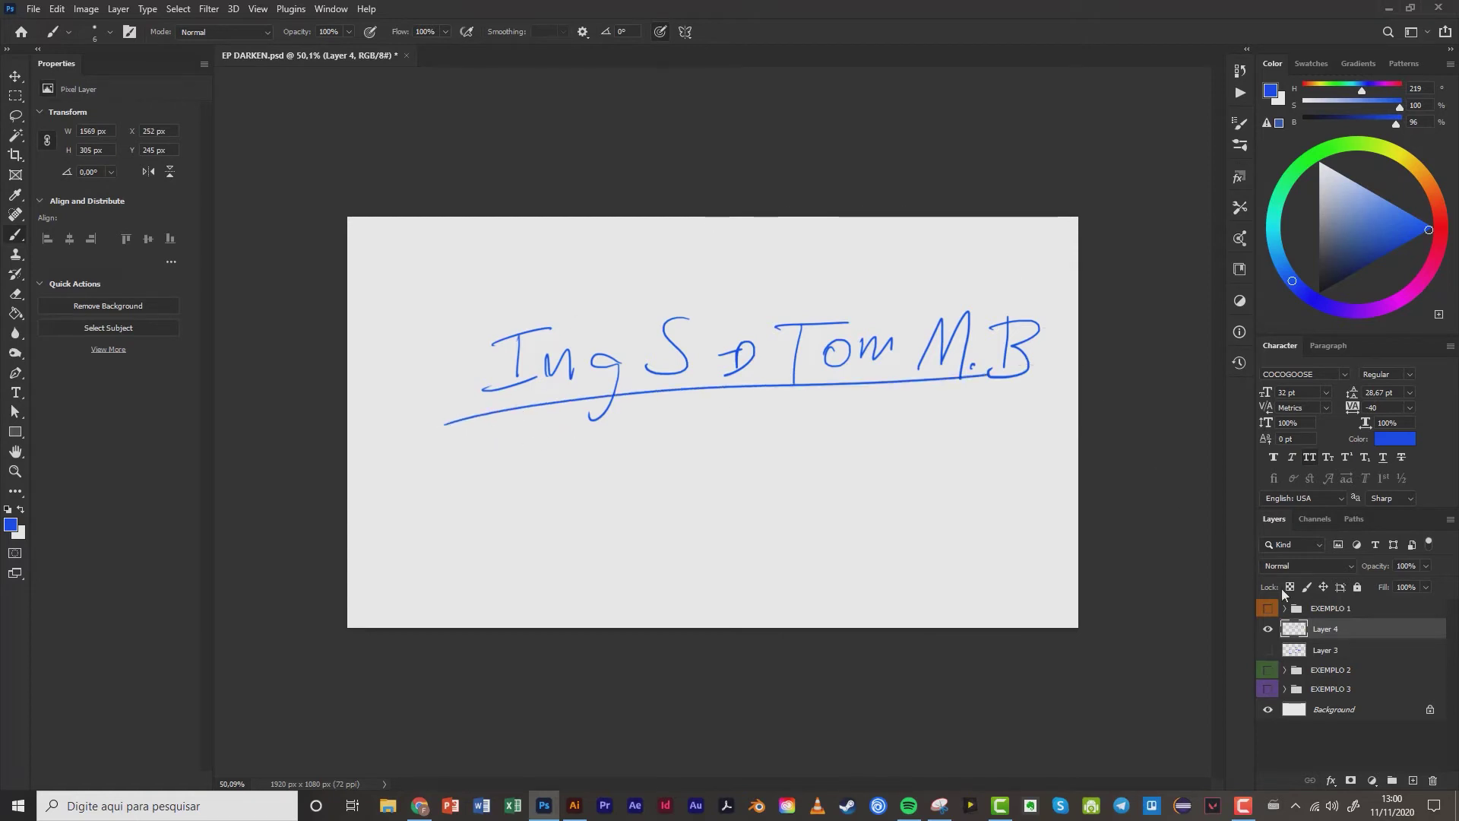
Show the EXEMPLO 2 group, move it above Layer 4 directly under EXEMPLO 1, and hide it again.
left_click(1267, 670)
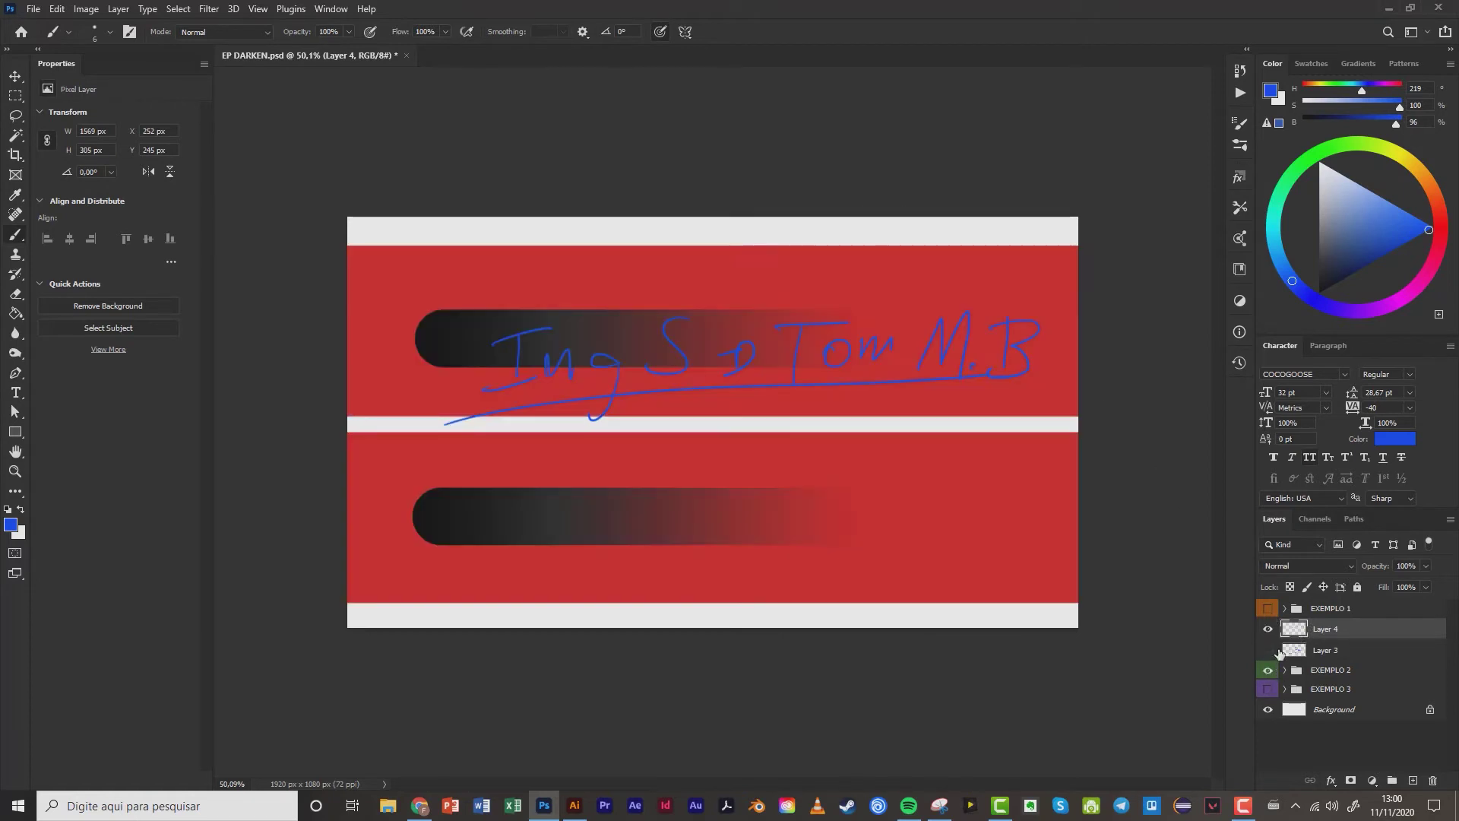
left_click_drag(1339, 669, 1341, 620)
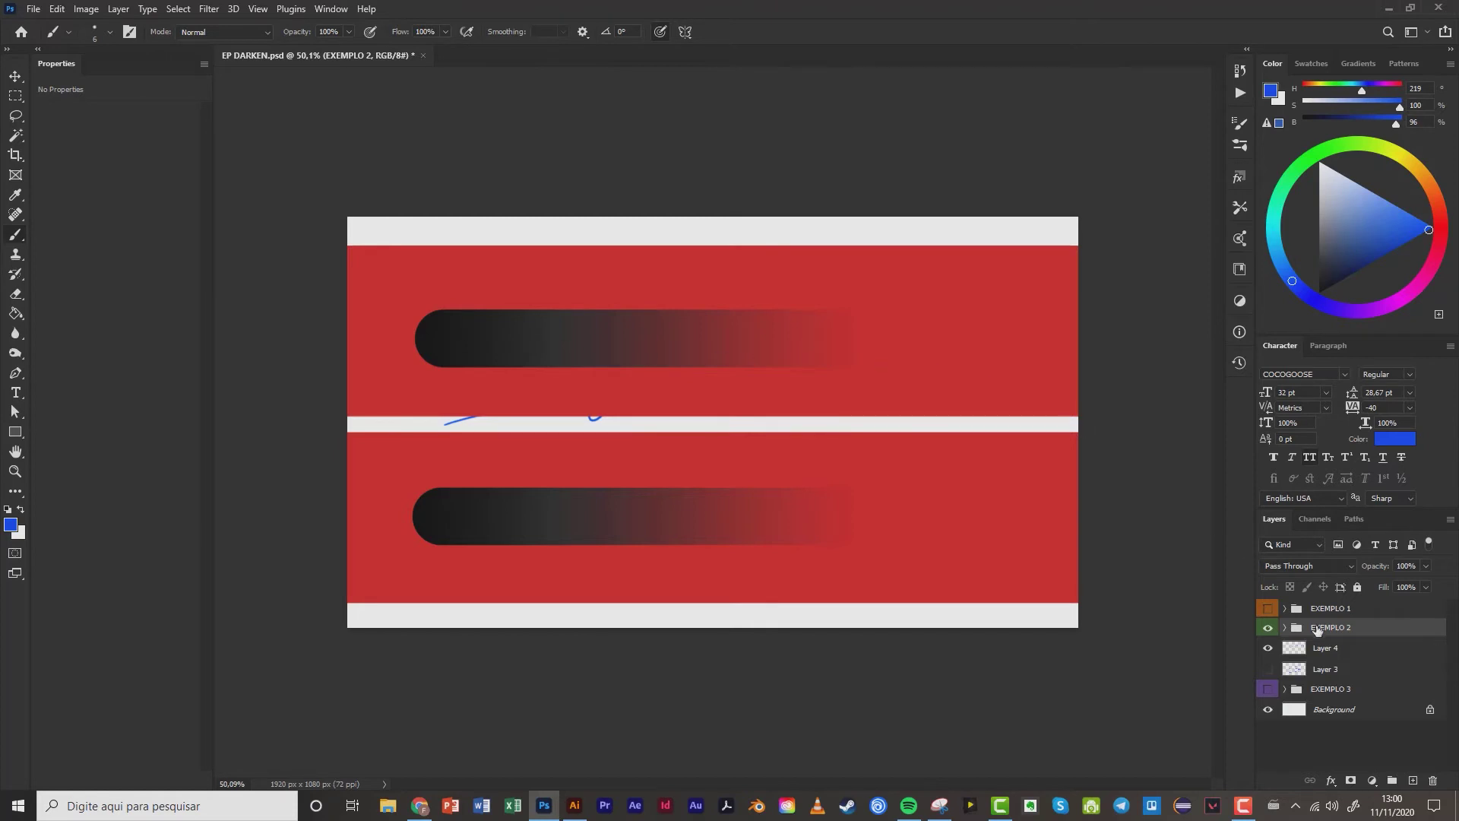
left_click(1268, 628)
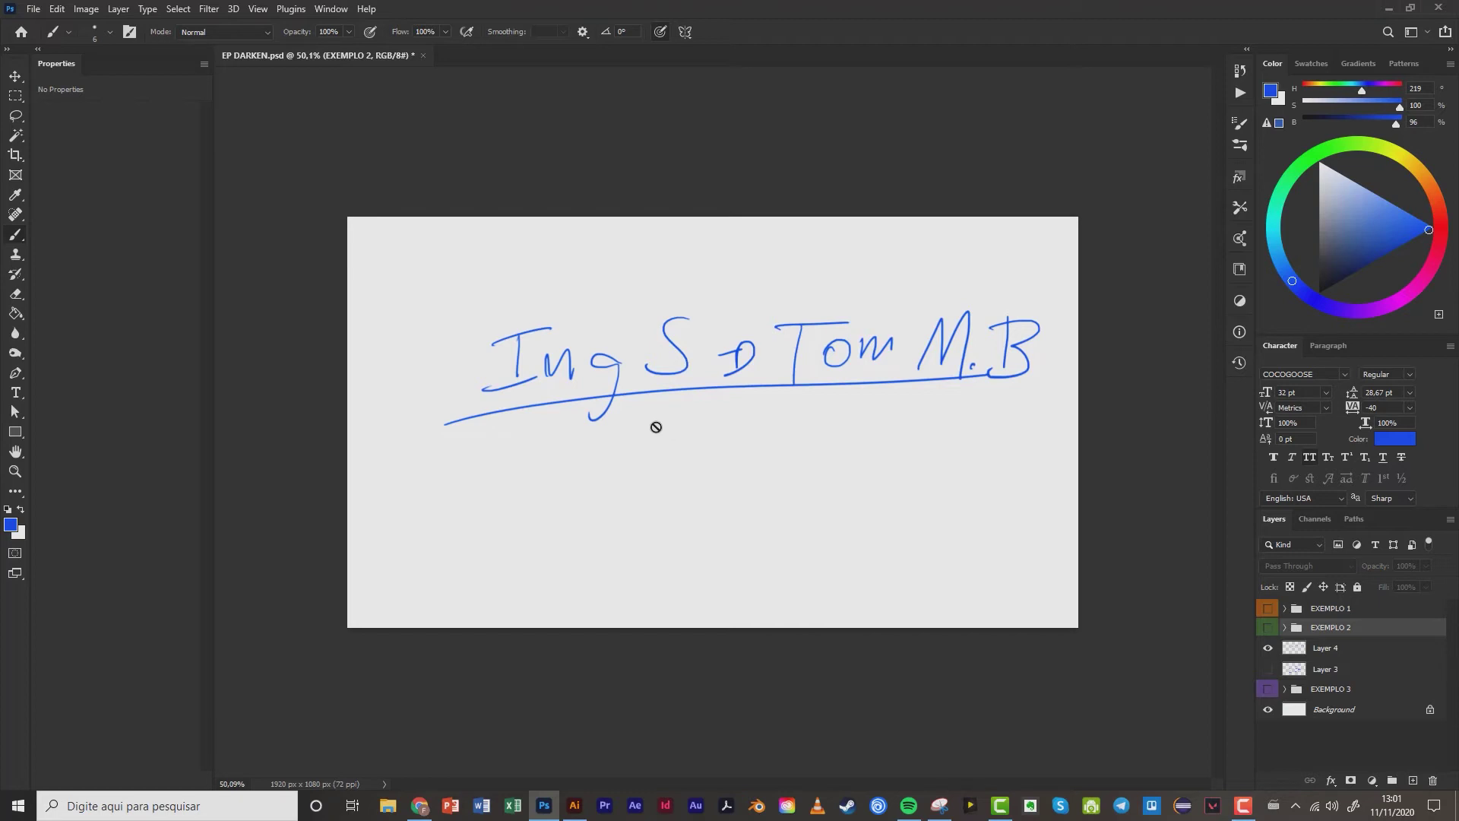
Show the EXEMPLO 3 group and delete the two handwritten note layers, Layer 4 and Layer 3.
left_click(1267, 651)
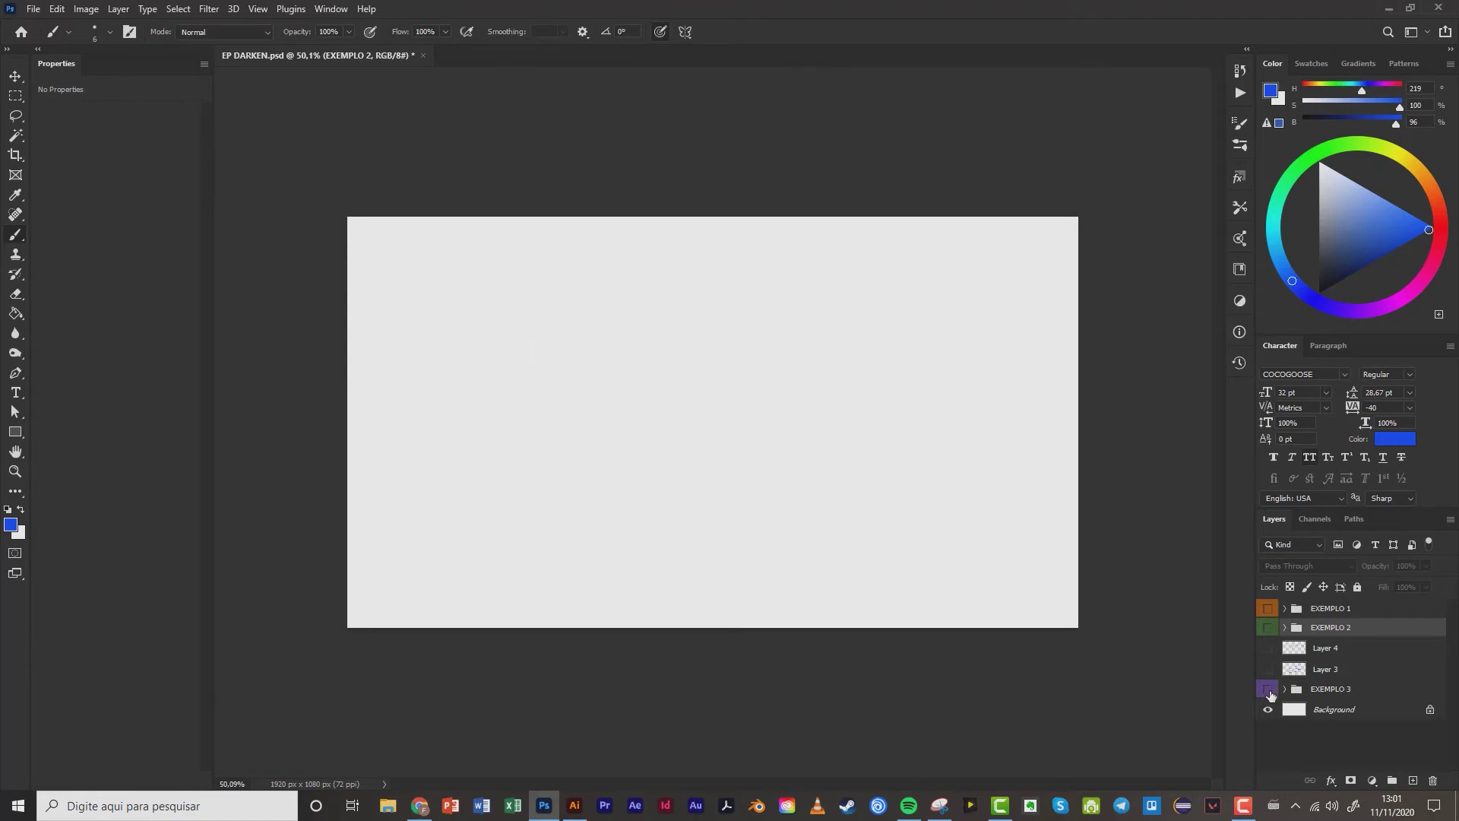
left_click(1267, 689)
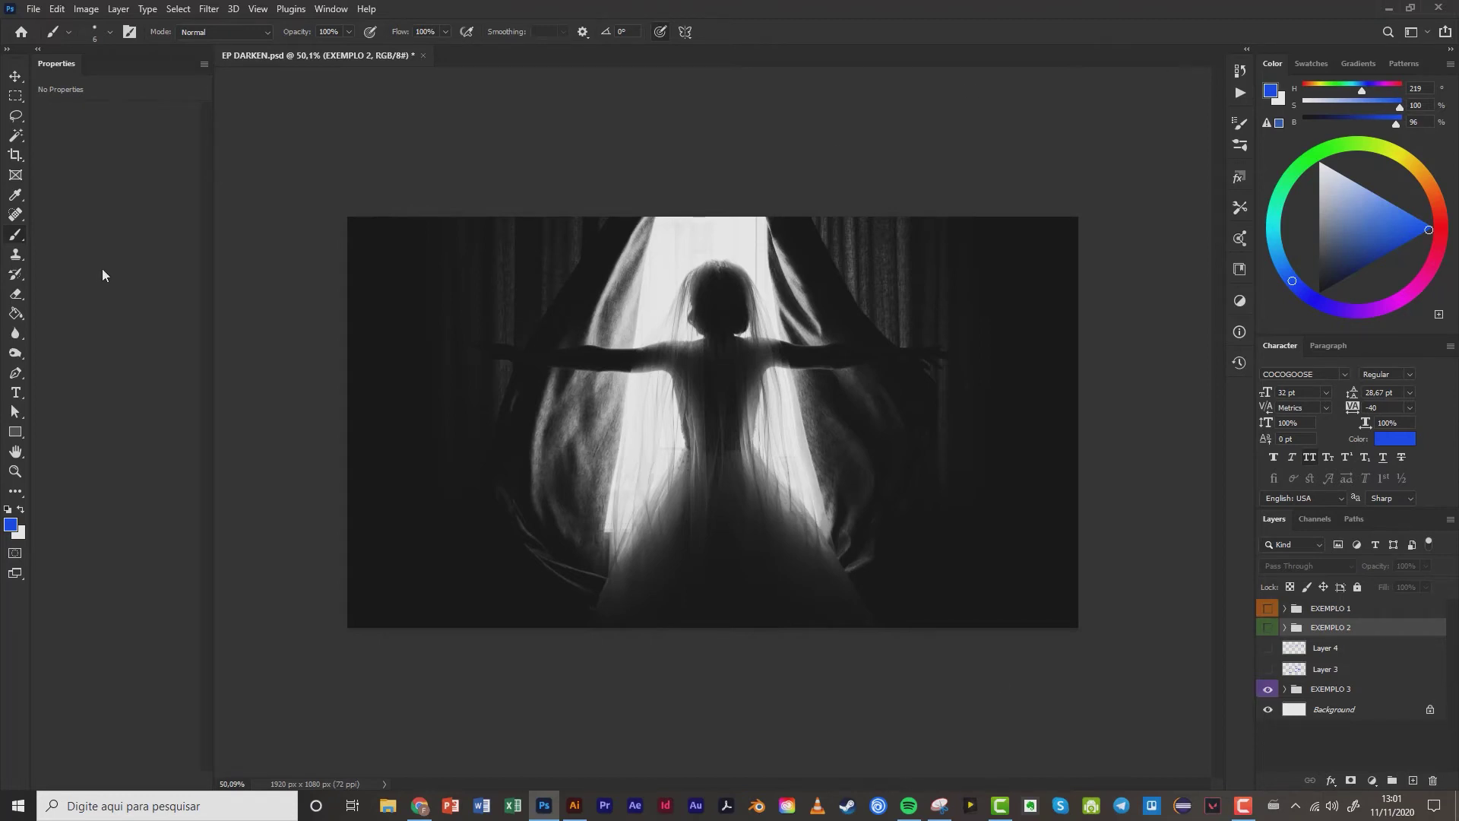
left_click(15, 76)
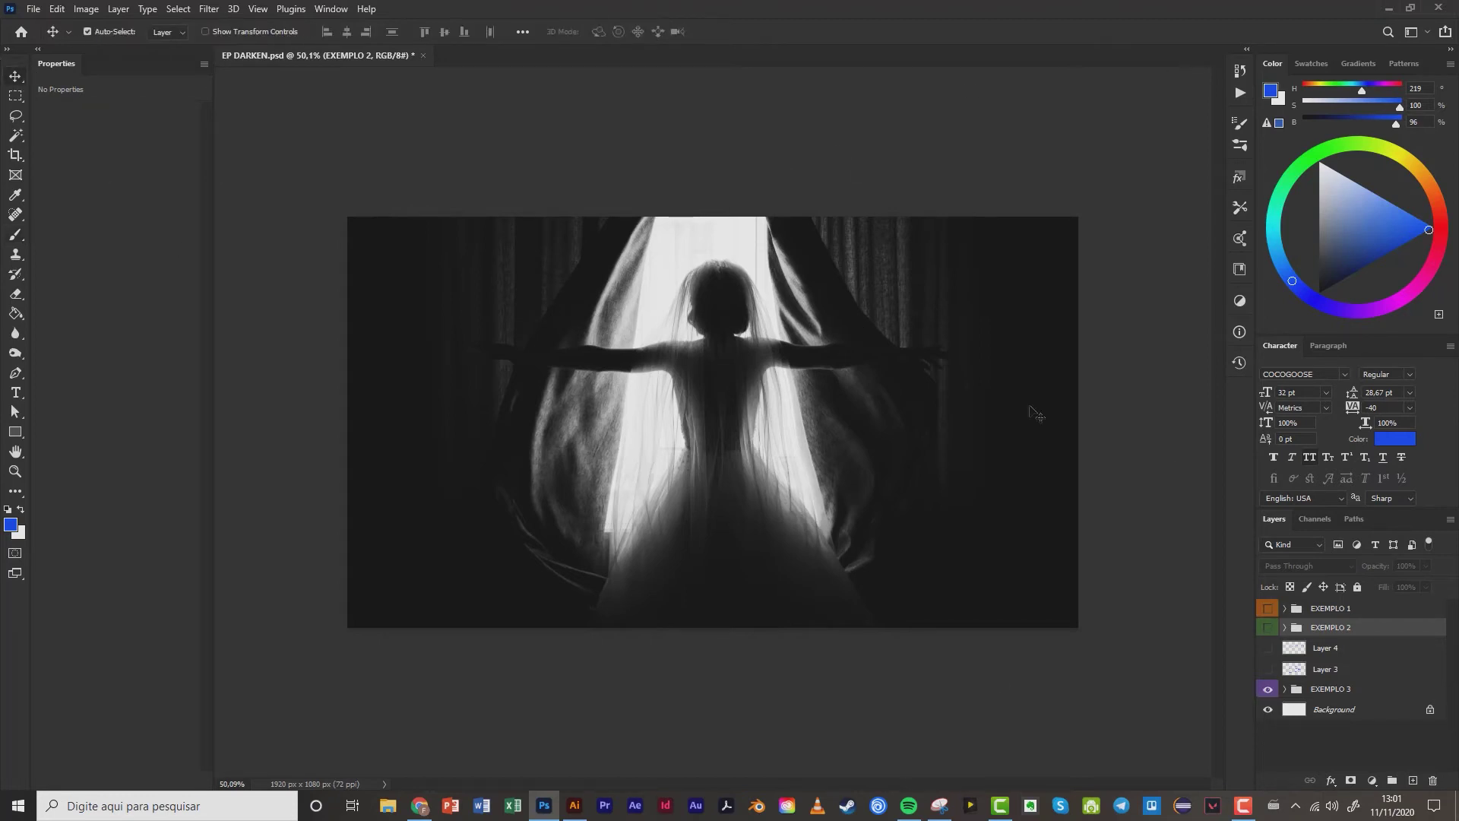
left_click(1340, 648)
key("Delete")
key("Delete")
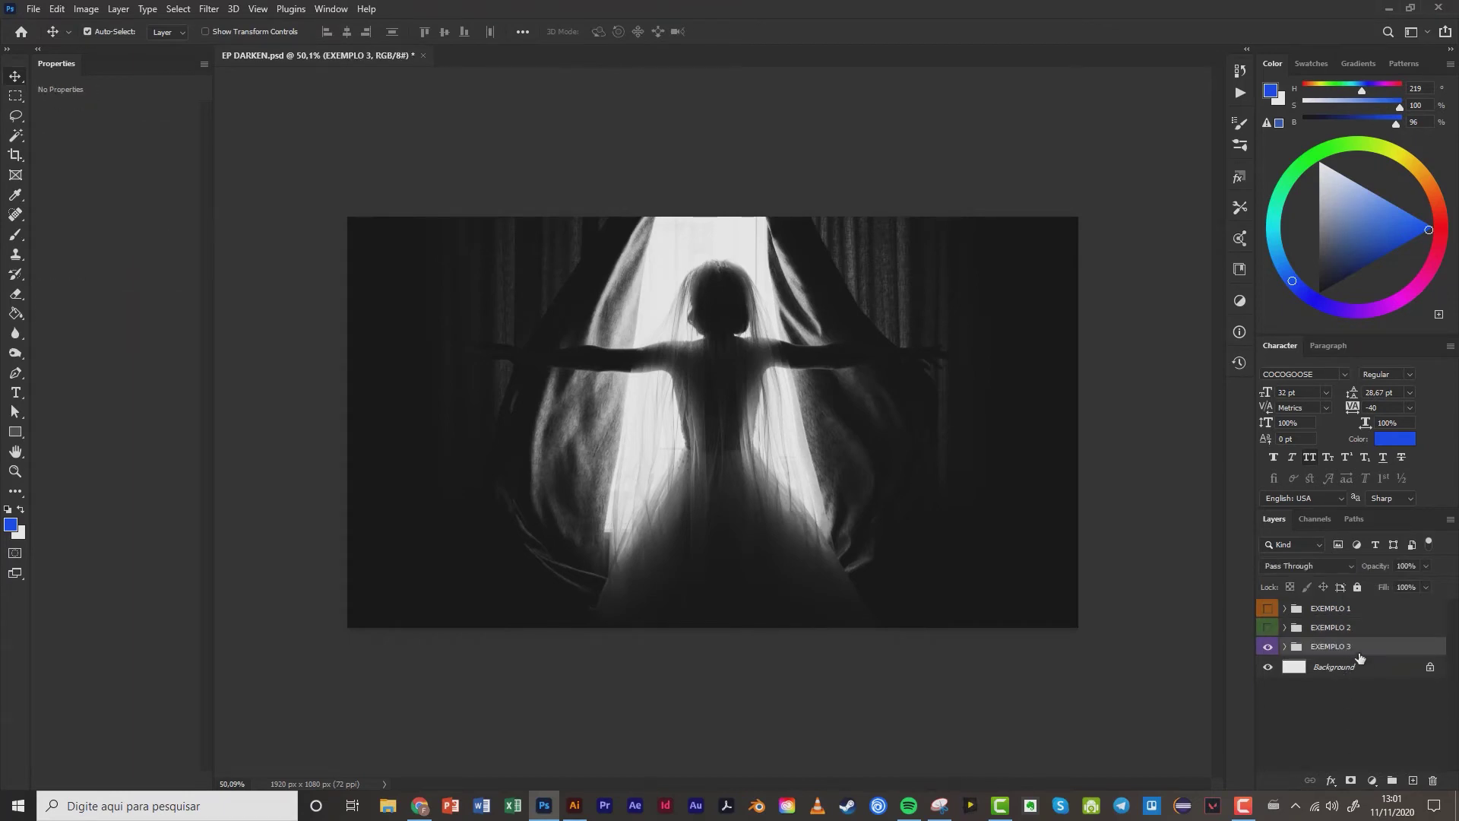
Add a new layer above EXEMPLO 3 and brush orange wavy vertical lines along the photo's left and right sides.
left_click(1413, 781)
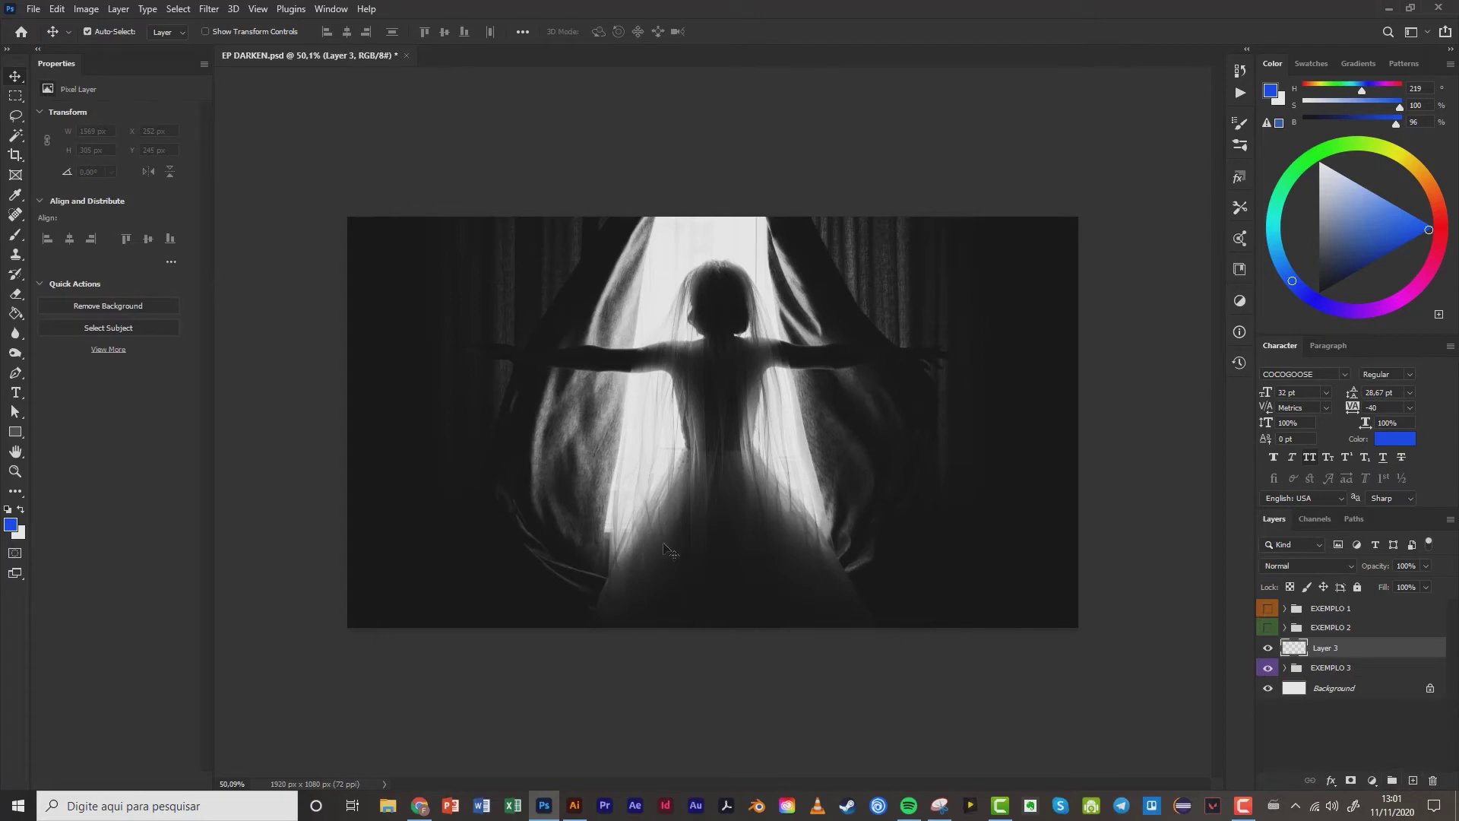
key("b")
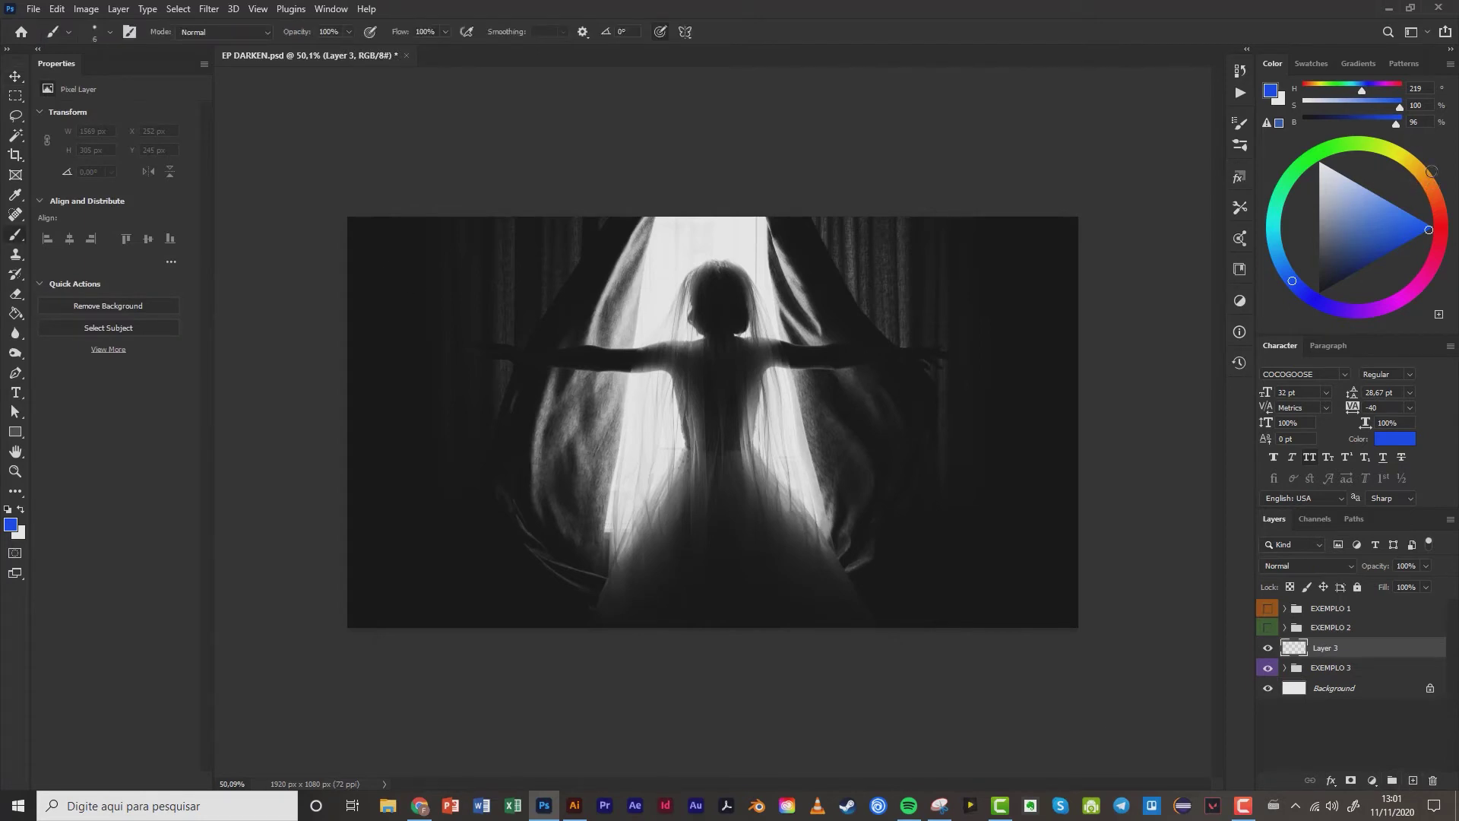
left_click(1419, 169)
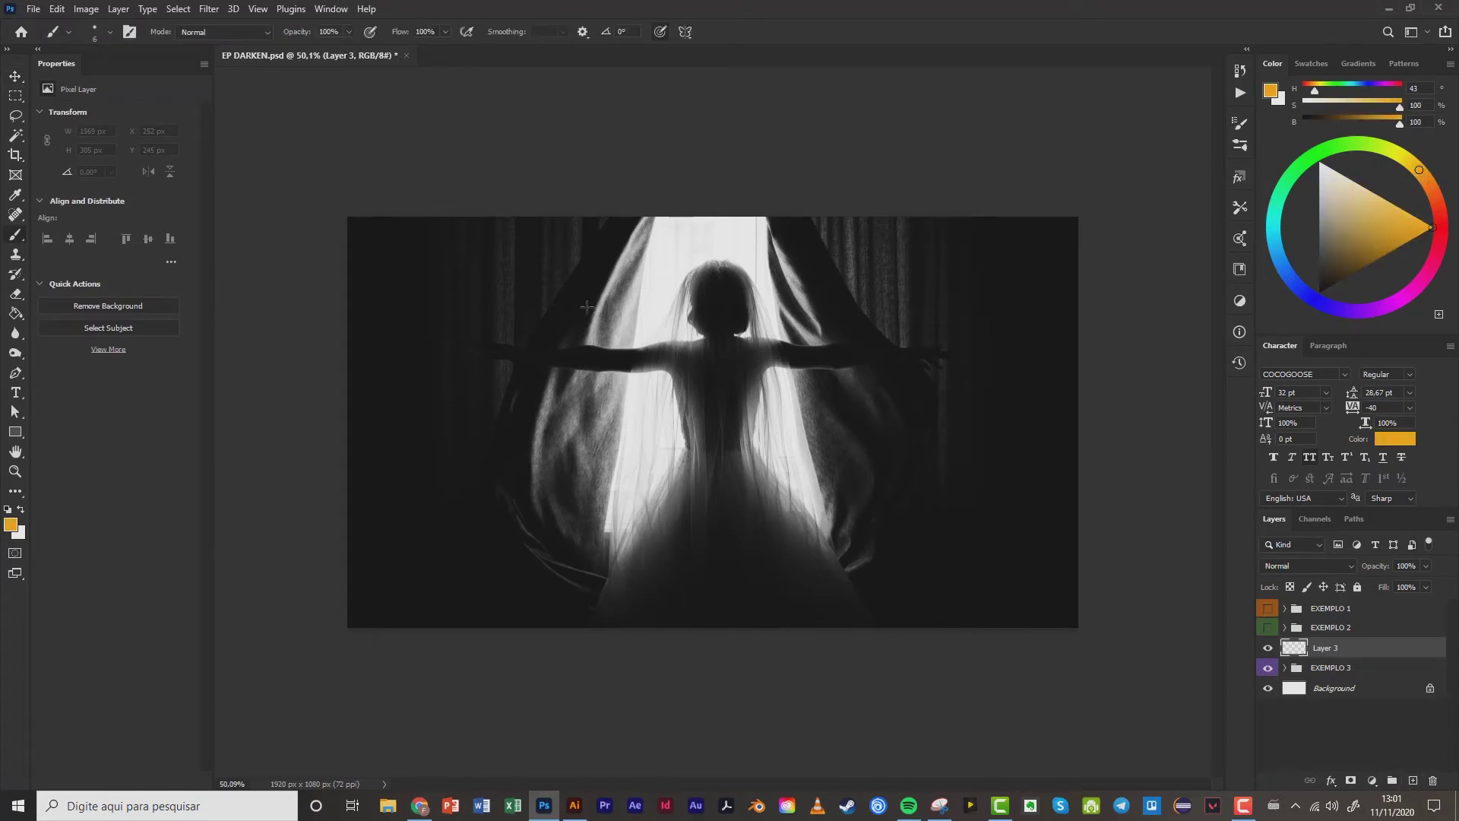
mouse_move(378, 258)
left_mouse_down()
mouse_move(393, 262)
mouse_move(389, 580)
left_mouse_up()
mouse_move(1049, 254)
left_mouse_down()
mouse_move(1067, 337)
mouse_move(1058, 573)
left_mouse_up()
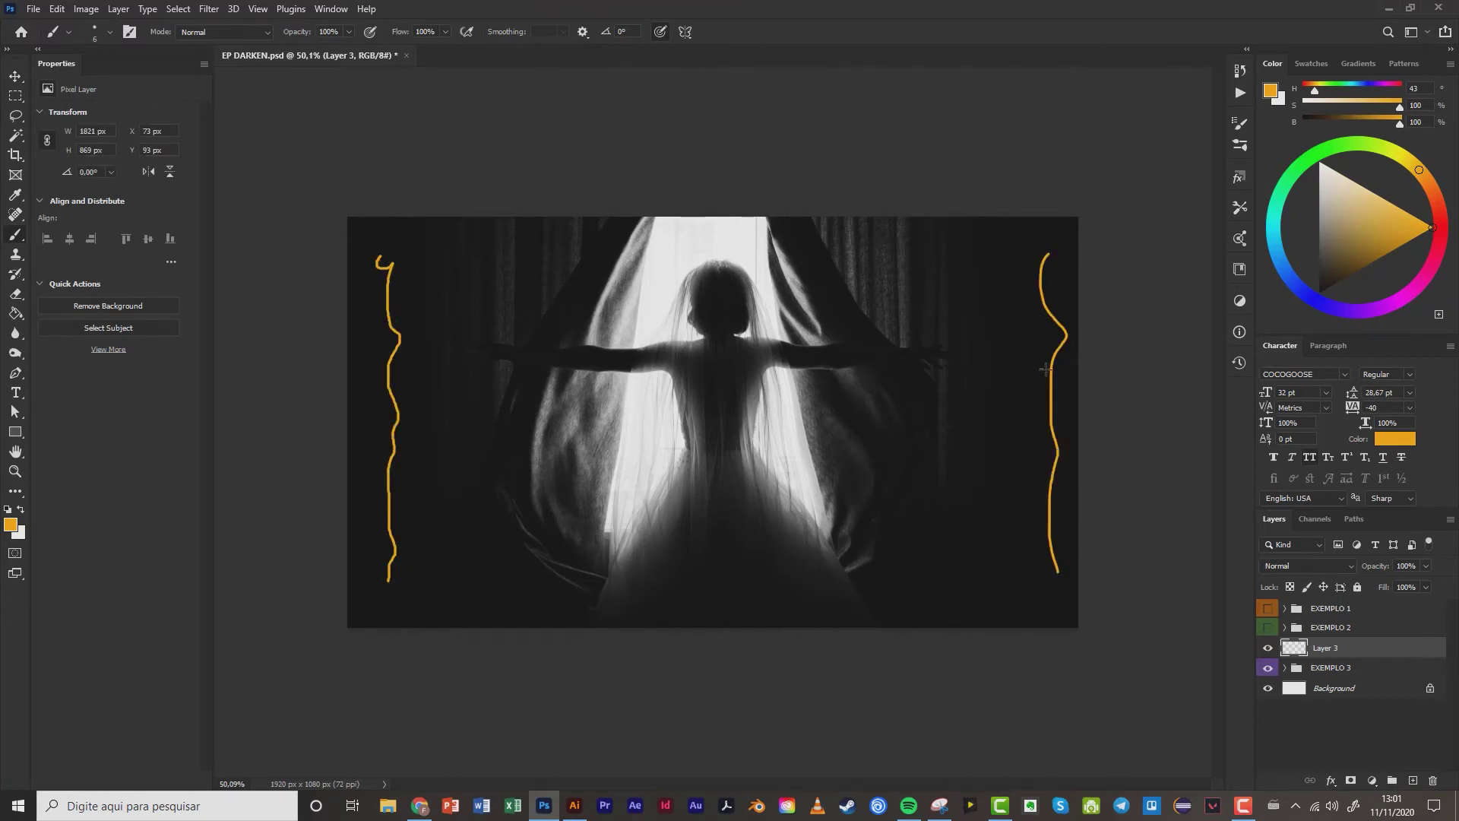
Draw orange arrows pointing inward from both wavy lines, and short vertical strokes over the photo's upper-left curtain.
left_click_drag(1027, 265, 1001, 276)
left_click_drag(408, 262, 441, 259)
mouse_move(428, 247)
left_mouse_down()
mouse_move(445, 254)
mouse_move(434, 267)
mouse_move(465, 239)
mouse_move(466, 301)
left_mouse_up()
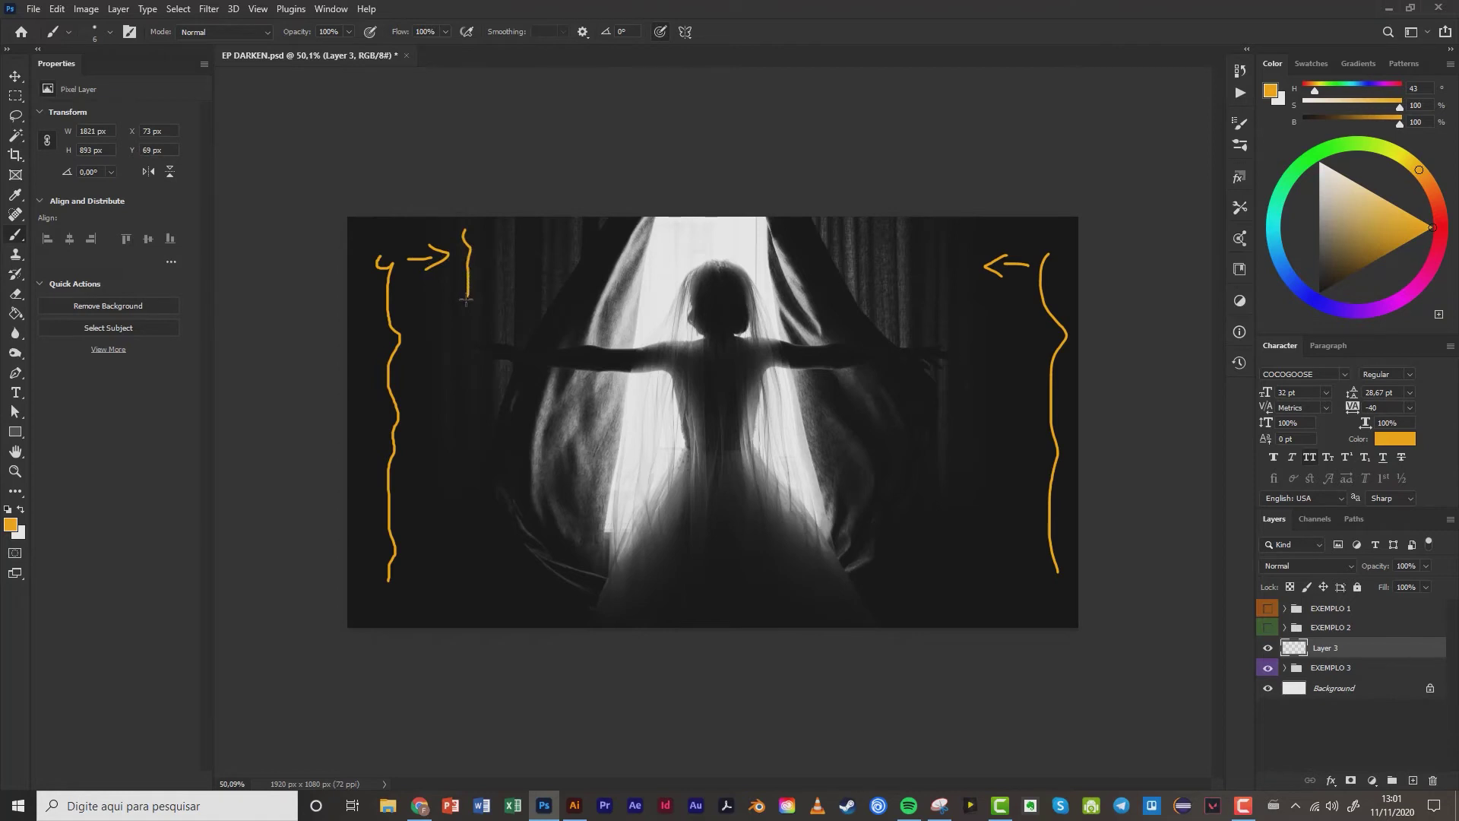
left_click_drag(503, 237, 507, 308)
mouse_move(554, 234)
left_mouse_down()
mouse_move(552, 281)
mouse_move(574, 238)
mouse_move(575, 263)
left_mouse_up()
Review the EXEMPLO 2 and EXEMPLO 1 groups, isolating EXEMPLO 1, and return to EXEMPLO 3 with its annotation layer shown.
left_click(1267, 627)
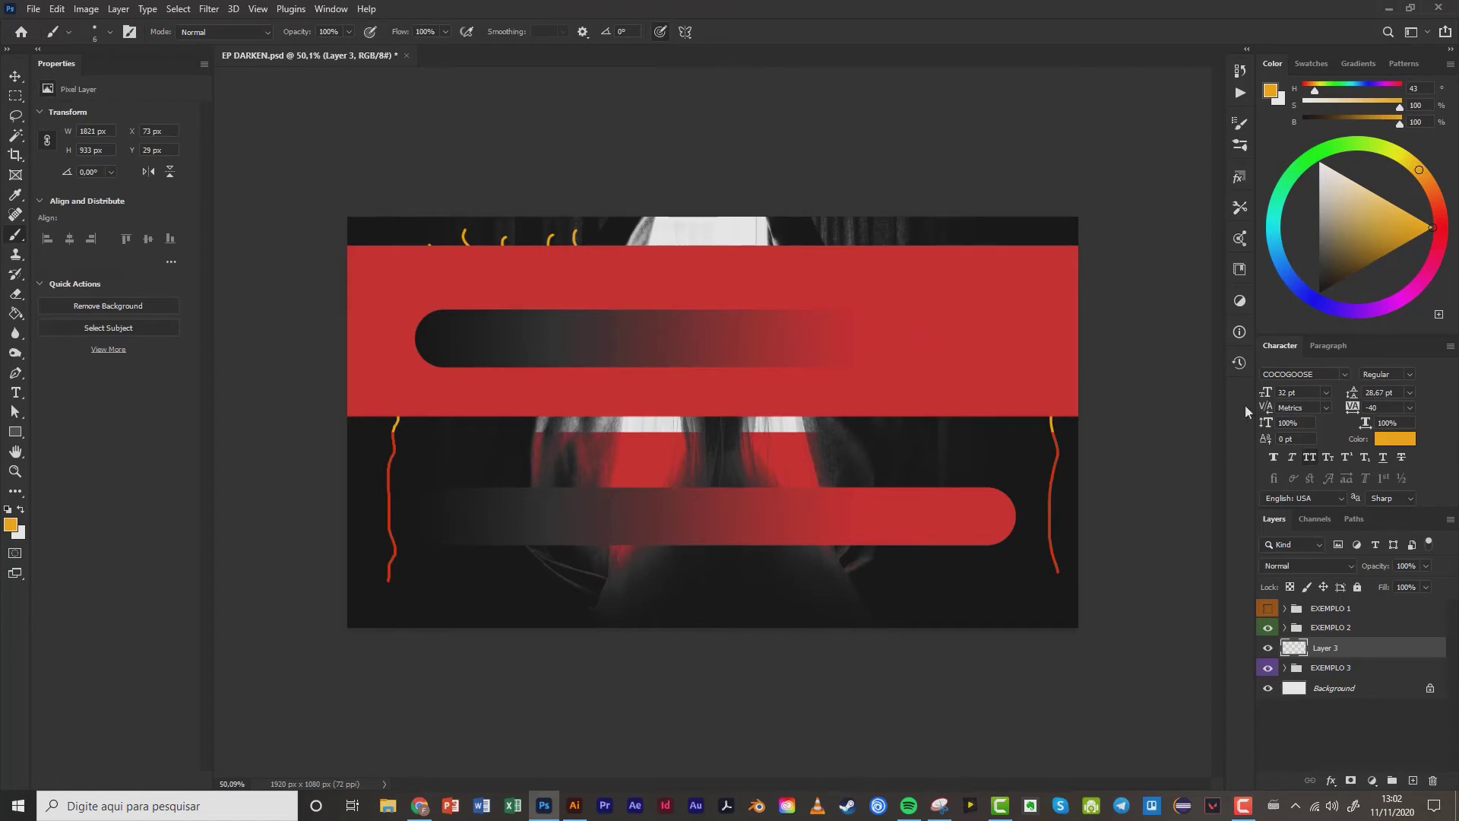
left_click(1268, 609)
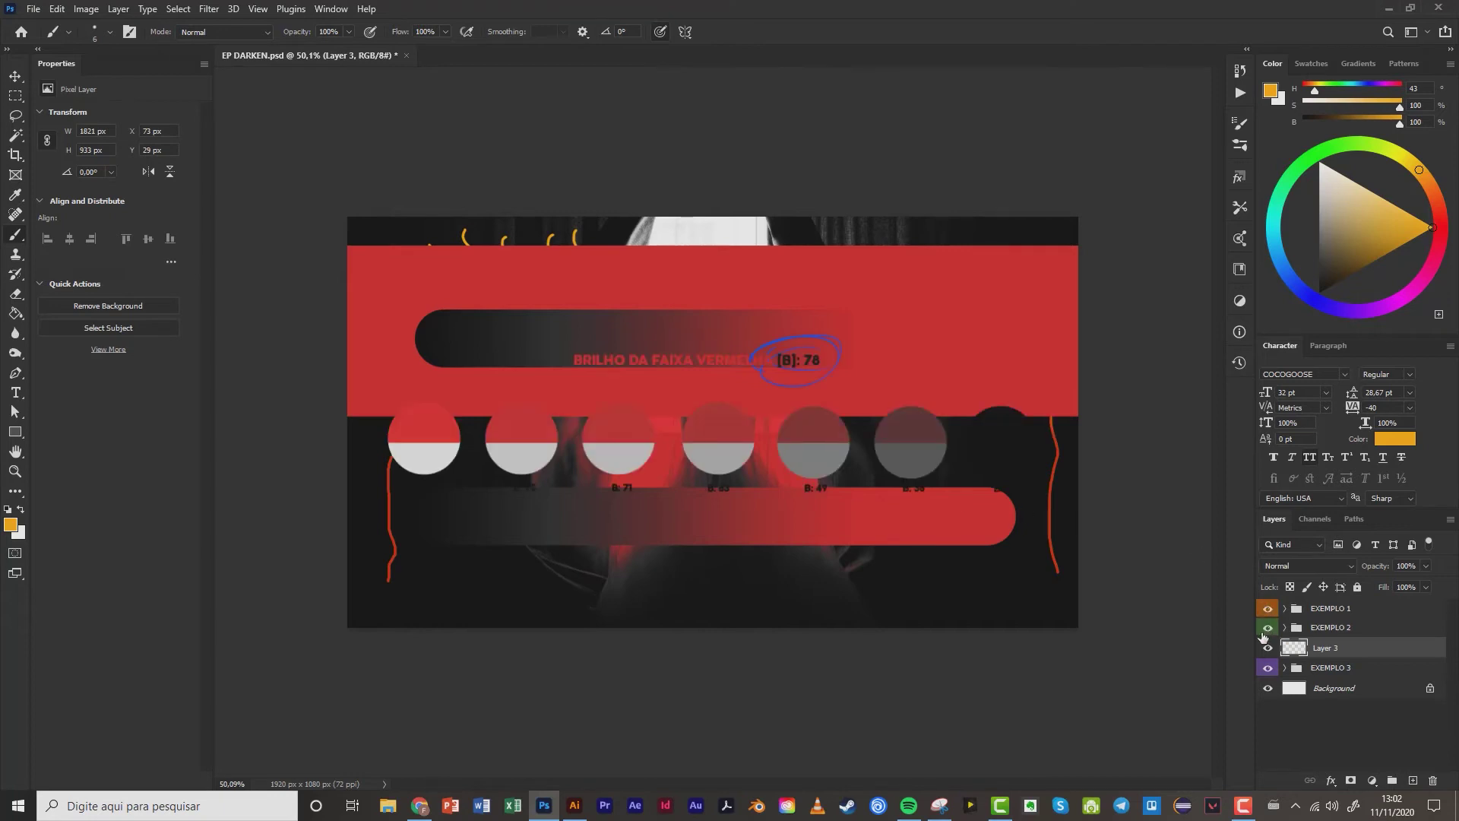
left_click(1269, 630)
left_click(1267, 648)
left_click(1268, 667)
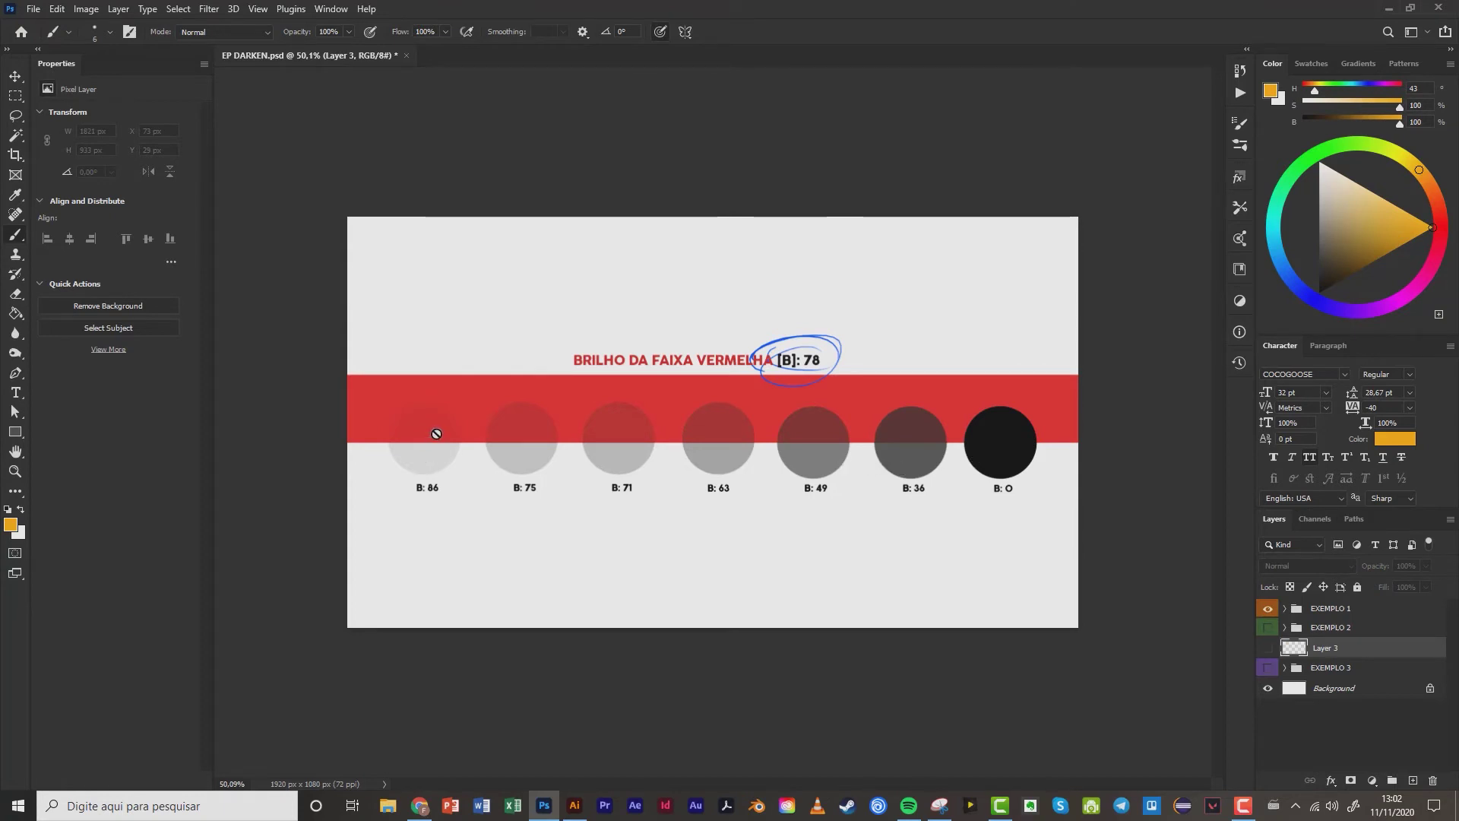
left_click(1268, 608)
left_click(1267, 668)
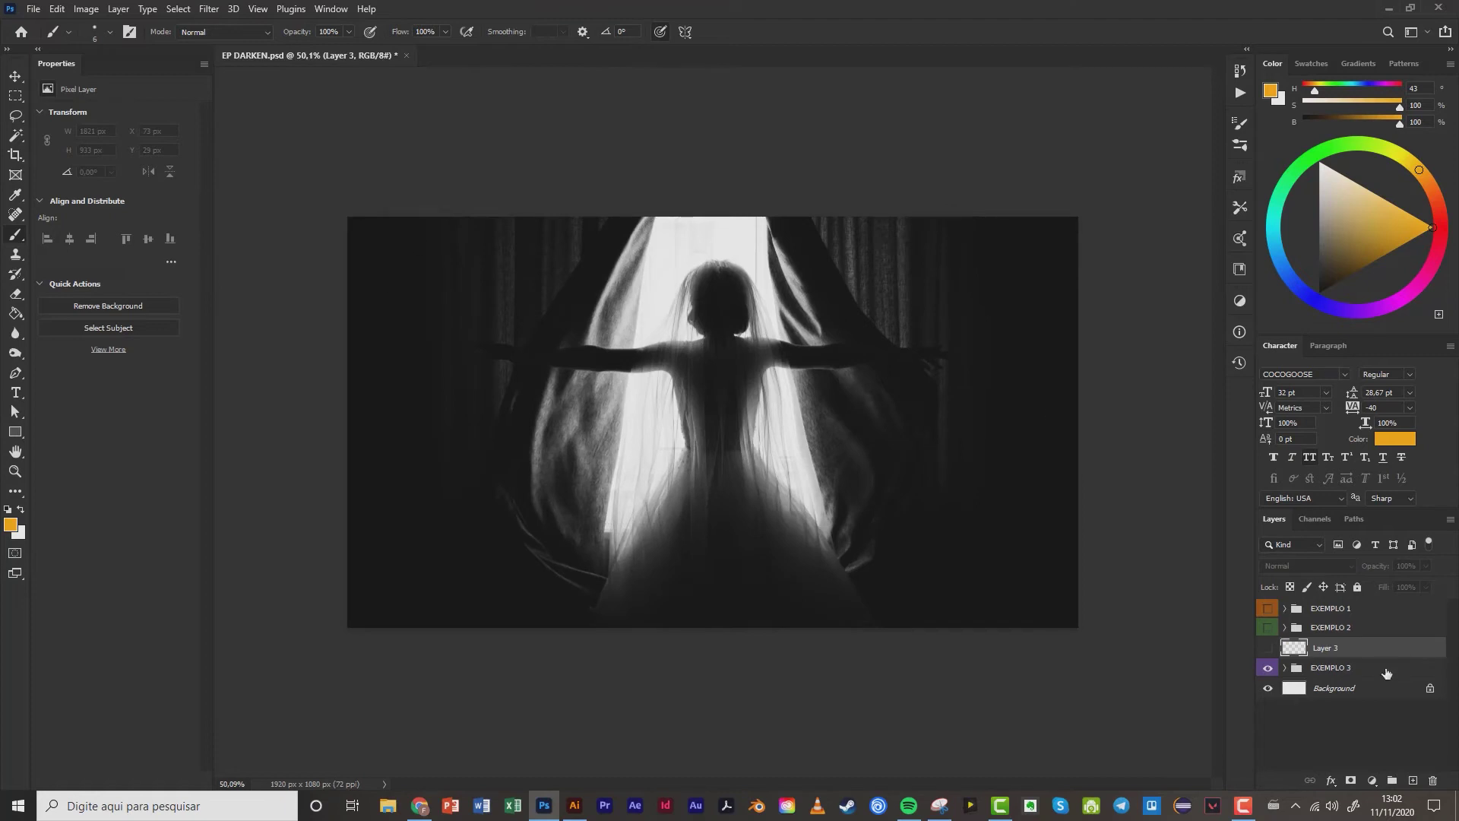
left_click(1267, 648)
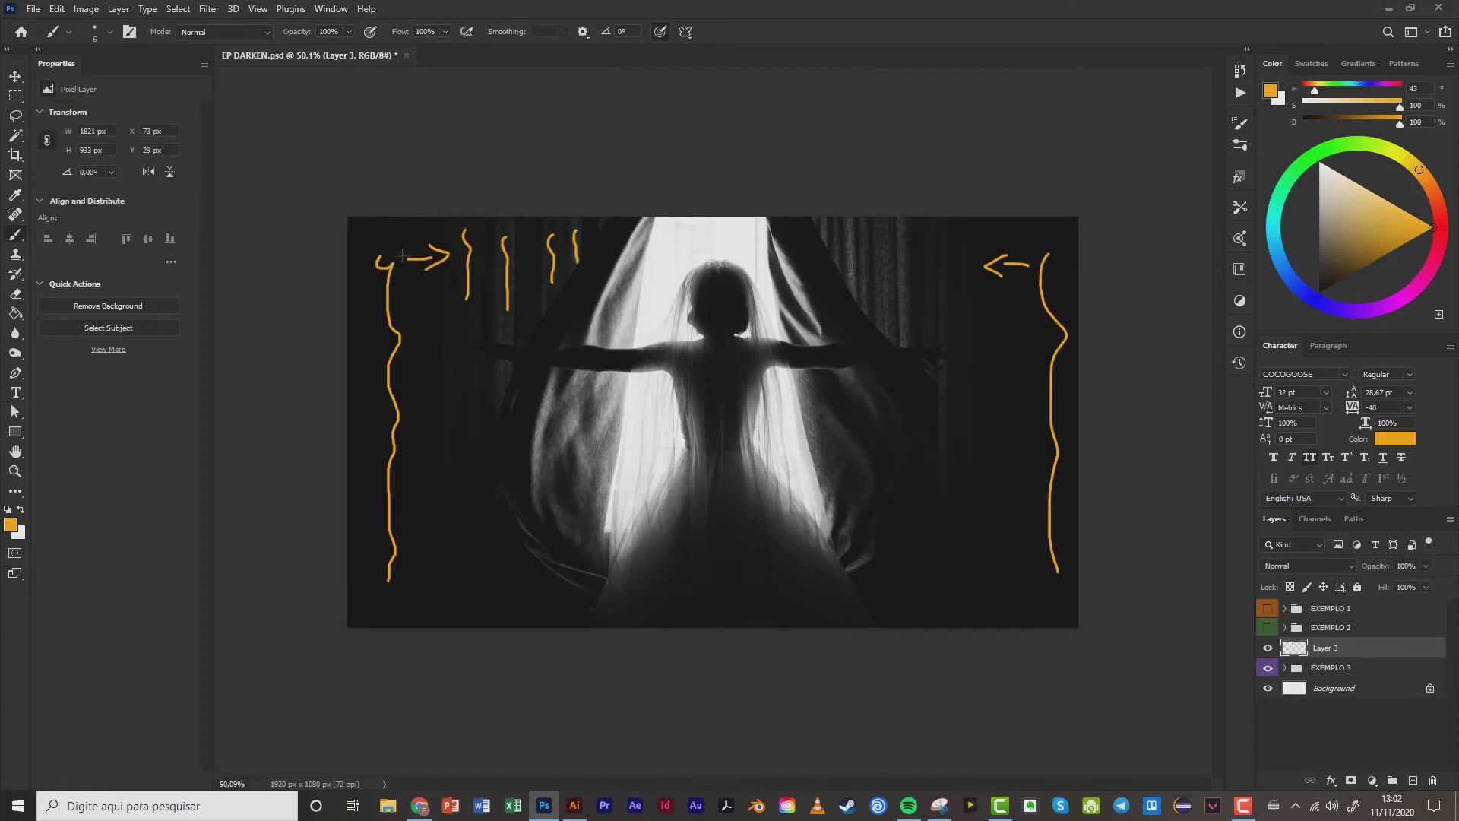
Draw two long orange arrows from the dark left side to the bright window, and another wavy line along the left edge.
mouse_move(414, 293)
left_mouse_down()
mouse_move(660, 291)
mouse_move(649, 310)
left_mouse_up()
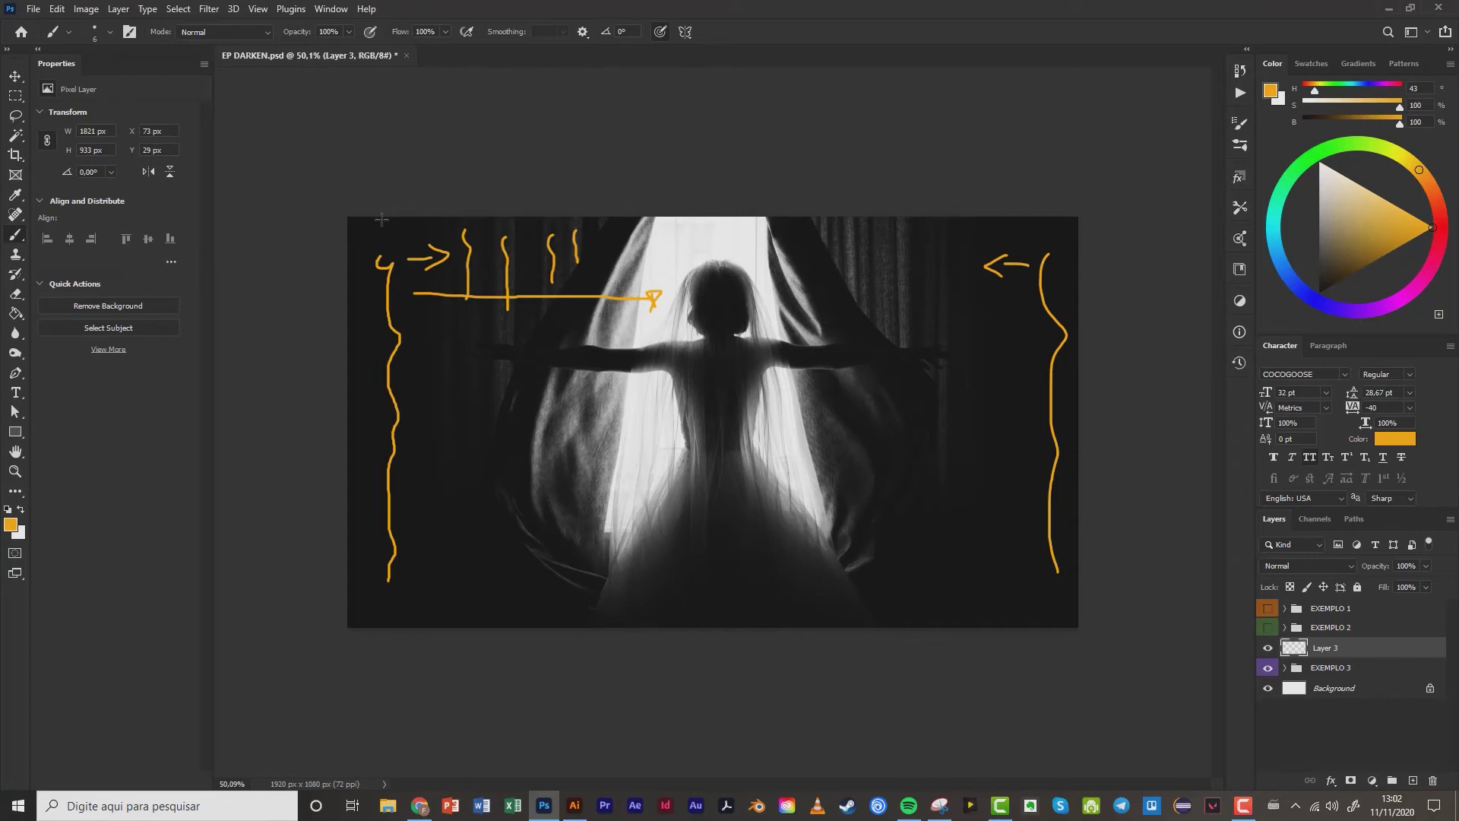
mouse_move(380, 220)
left_mouse_down()
mouse_move(368, 329)
mouse_move(396, 514)
mouse_move(381, 617)
left_mouse_up()
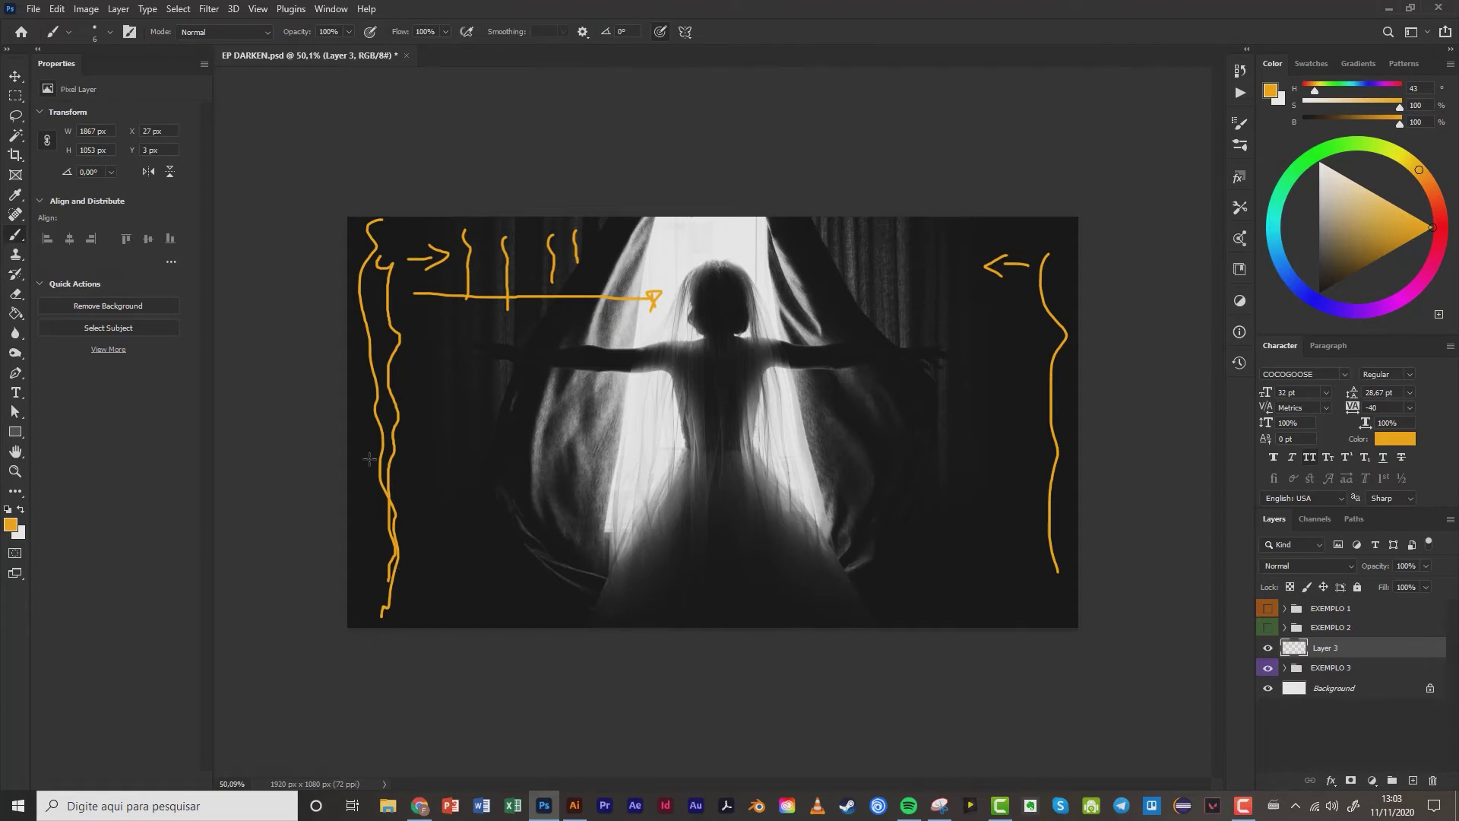
mouse_move(361, 386)
left_mouse_down()
mouse_move(649, 384)
mouse_move(630, 399)
left_mouse_up()
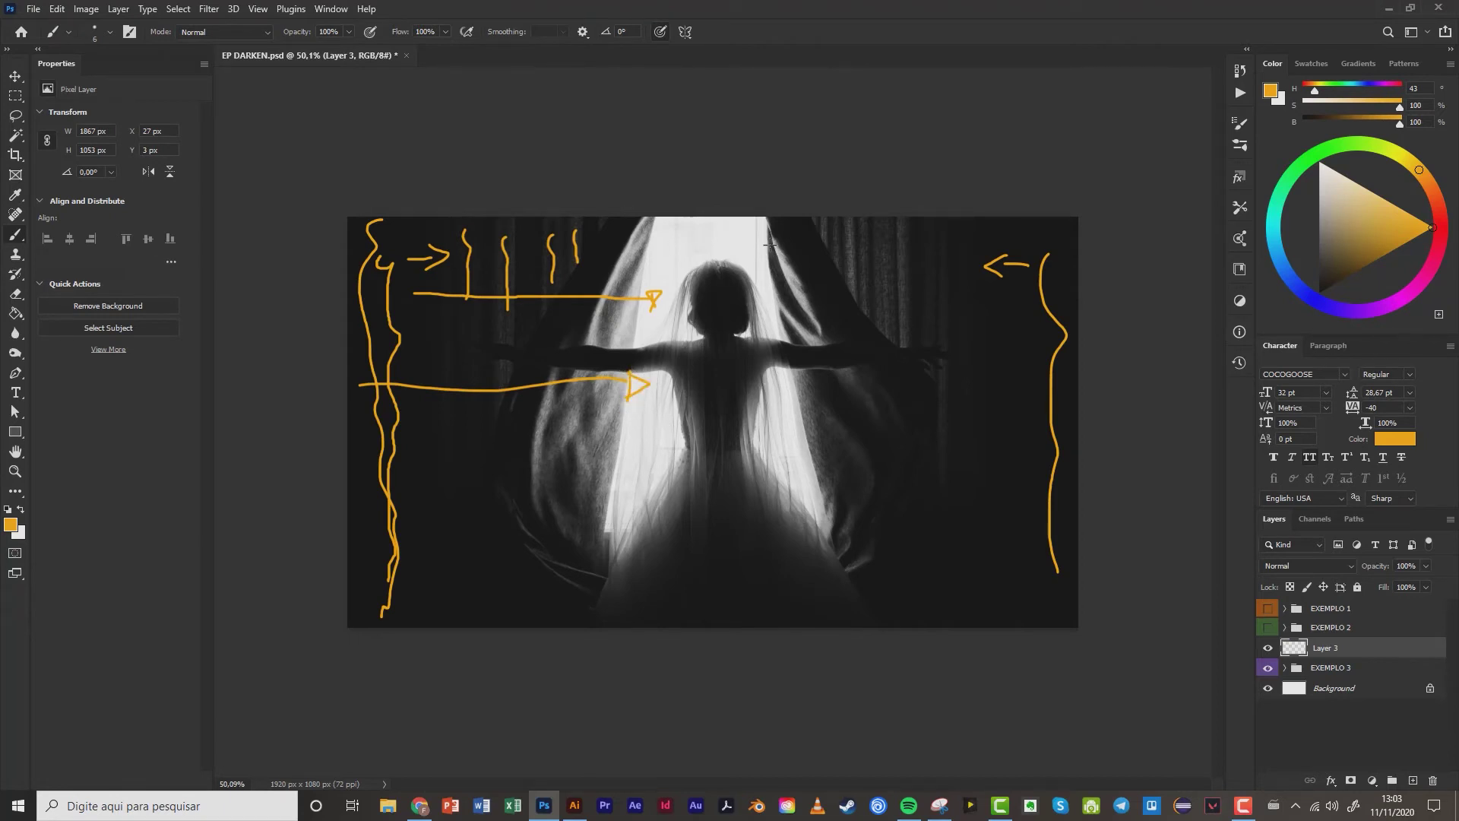
Outline the bright window area behind the figure in orange and fill its light parts with zigzag hatching.
mouse_move(655, 218)
left_mouse_down()
mouse_move(602, 536)
mouse_move(778, 537)
mouse_move(815, 486)
mouse_move(774, 262)
mouse_move(729, 215)
mouse_move(658, 220)
left_mouse_up()
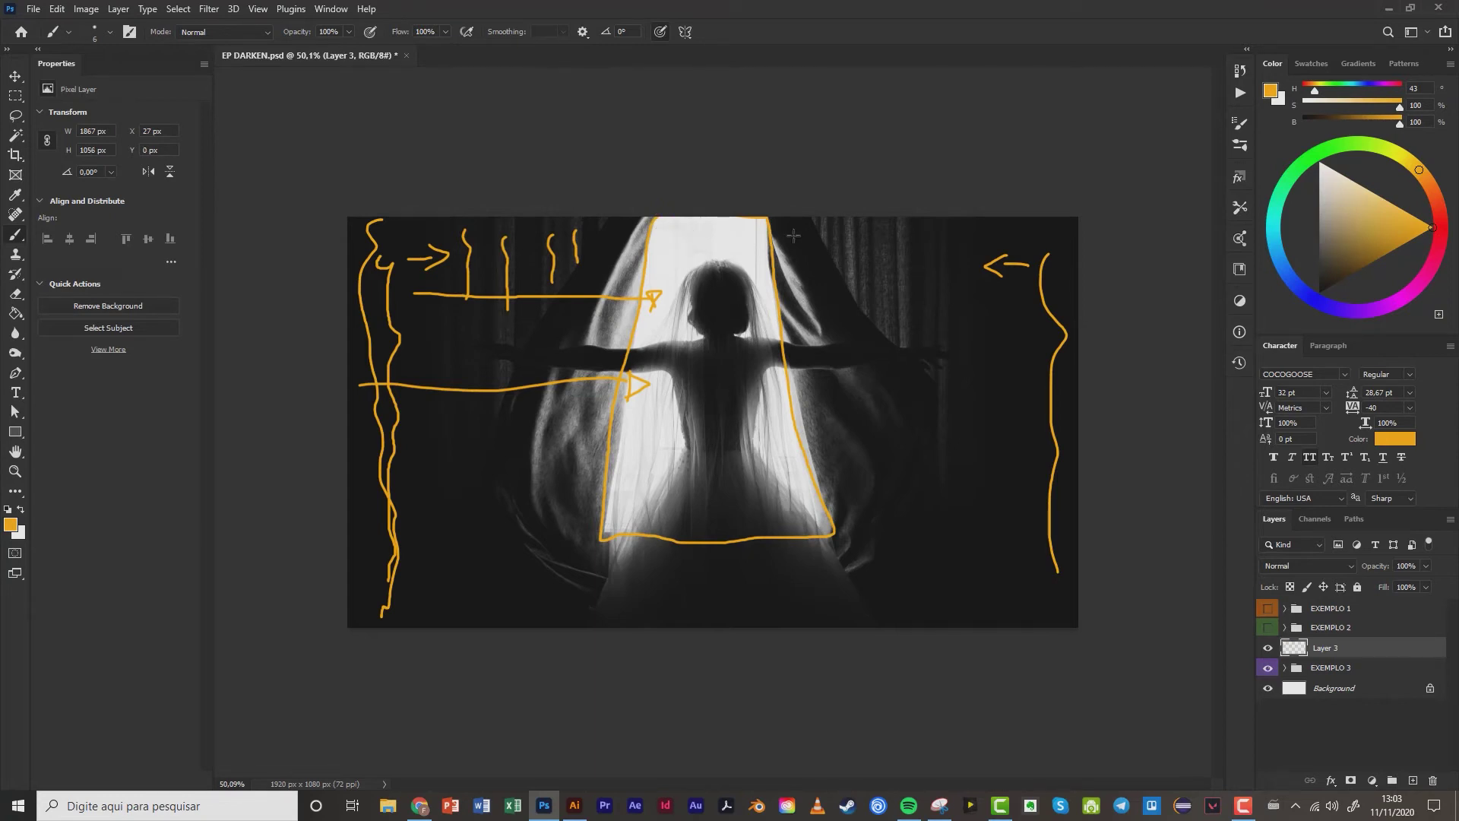
mouse_move(673, 223)
left_mouse_down()
mouse_move(781, 241)
mouse_move(752, 255)
left_mouse_up()
key("ctrl+z")
mouse_move(663, 222)
left_mouse_down()
mouse_move(754, 225)
mouse_move(659, 250)
mouse_move(680, 261)
mouse_move(650, 308)
mouse_move(656, 407)
mouse_move(619, 516)
left_mouse_up()
mouse_move(771, 386)
left_mouse_down()
mouse_move(775, 454)
mouse_move(820, 490)
left_mouse_up()
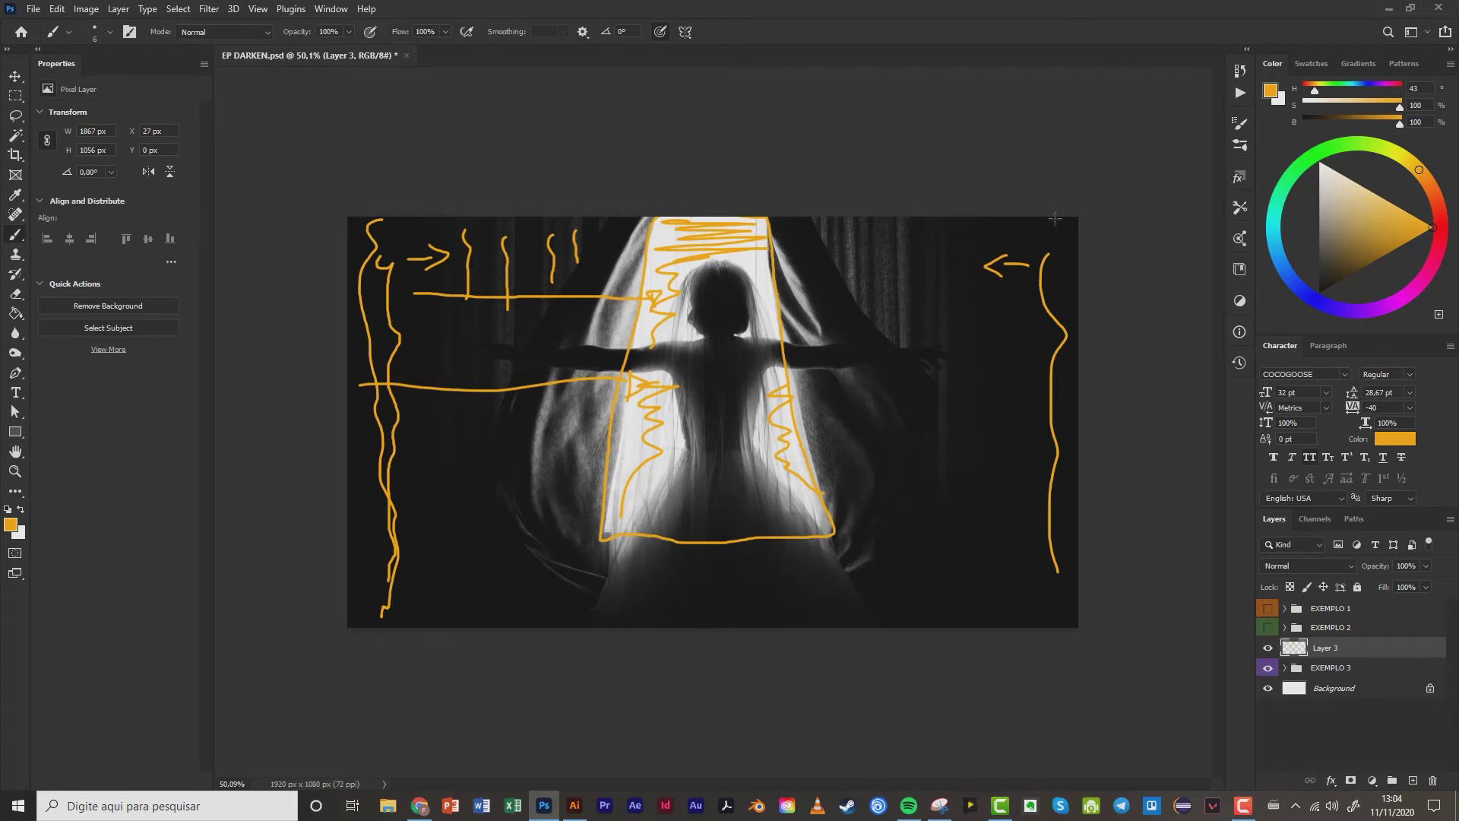
Mark off the photo's dark sides in orange with a wavy and a vertical line at right and straight boundary lines at left.
mouse_move(1056, 224)
left_mouse_down()
mouse_move(970, 248)
mouse_move(1015, 541)
mouse_move(999, 579)
left_mouse_up()
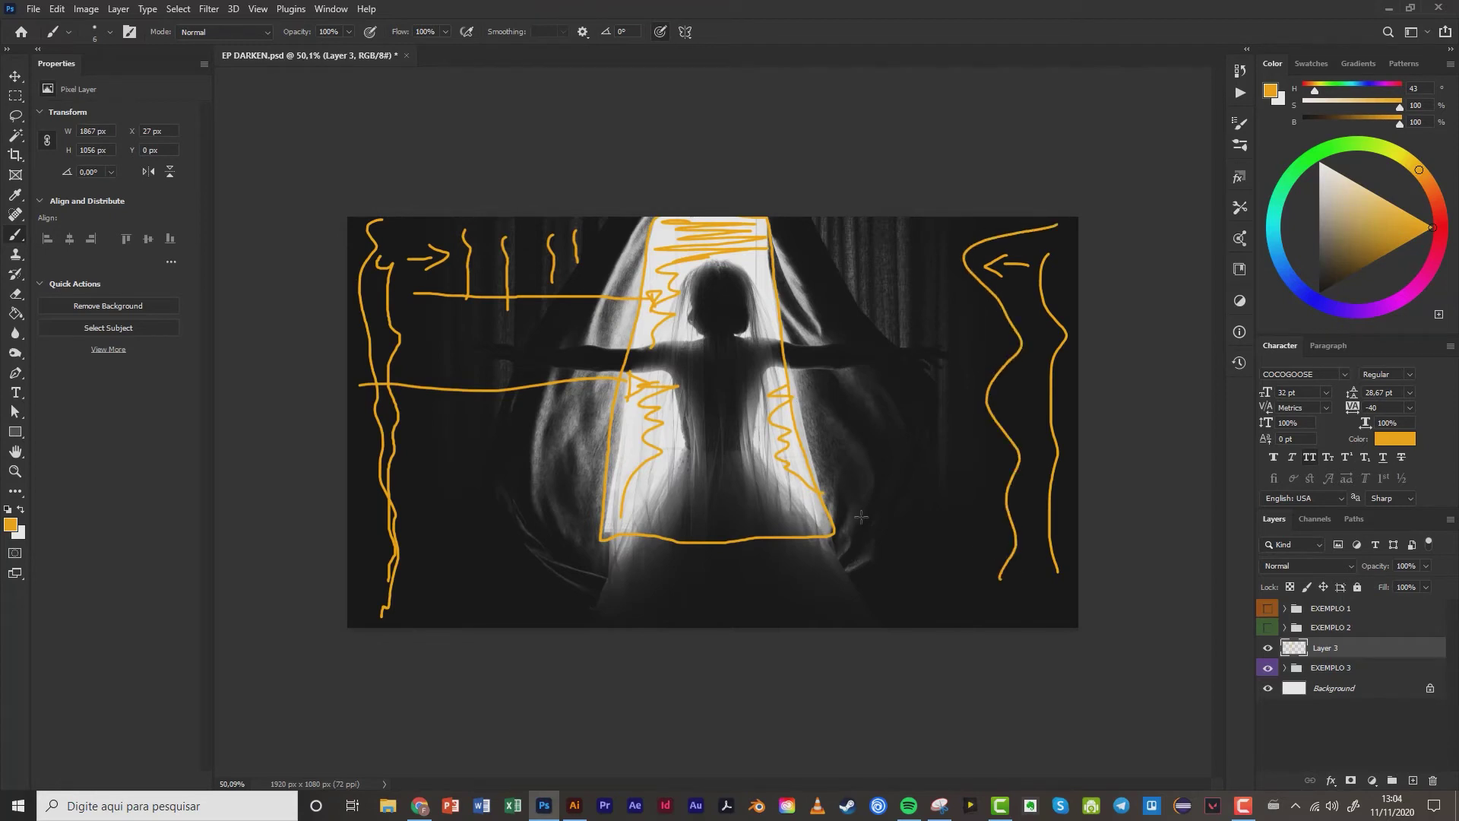
left_click(810, 503)
left_click_drag(981, 219, 988, 642)
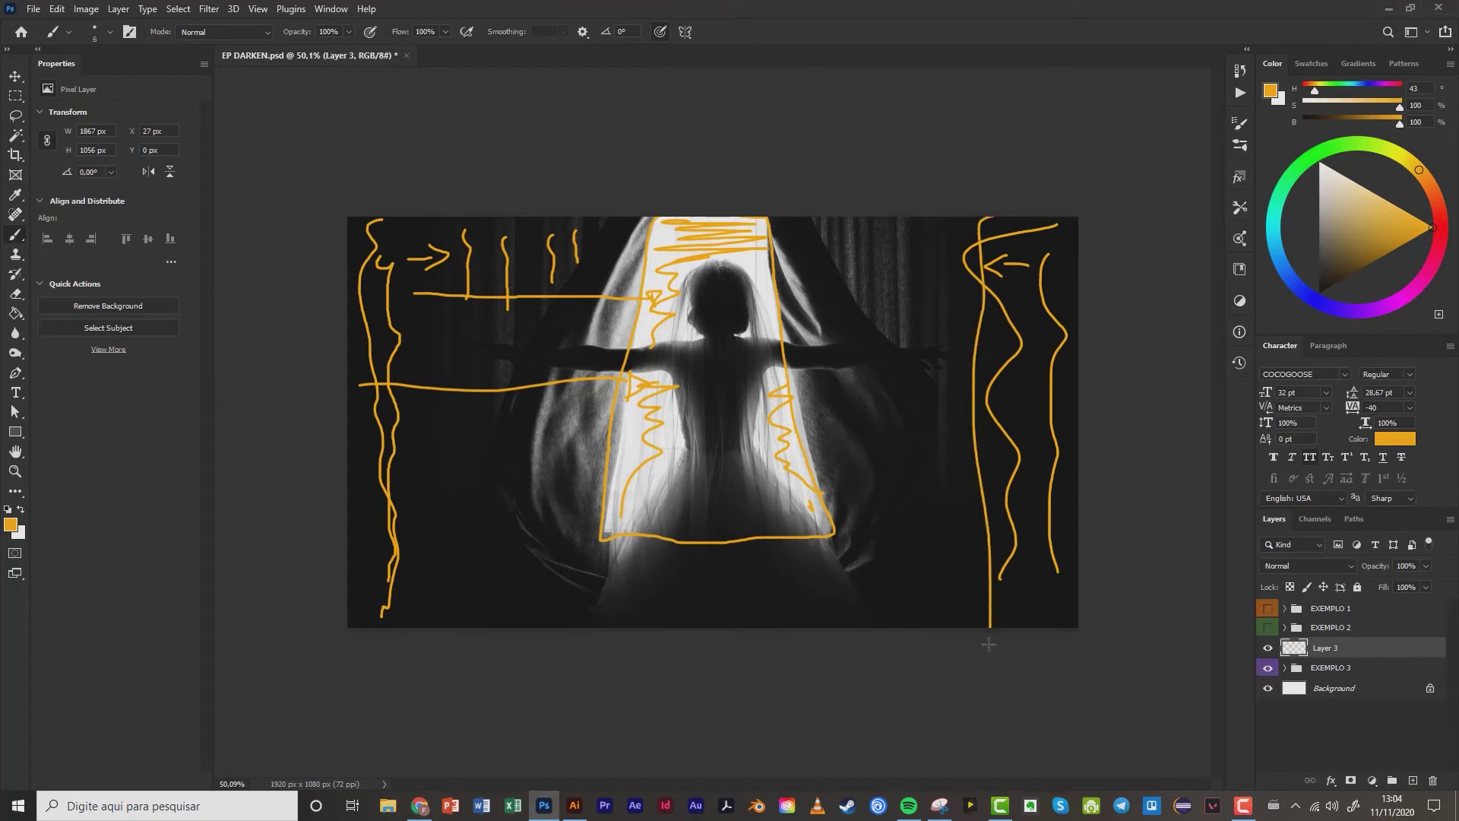
left_click(329, 605)
left_click(473, 627, "shift")
left_click(418, 171, "shift")
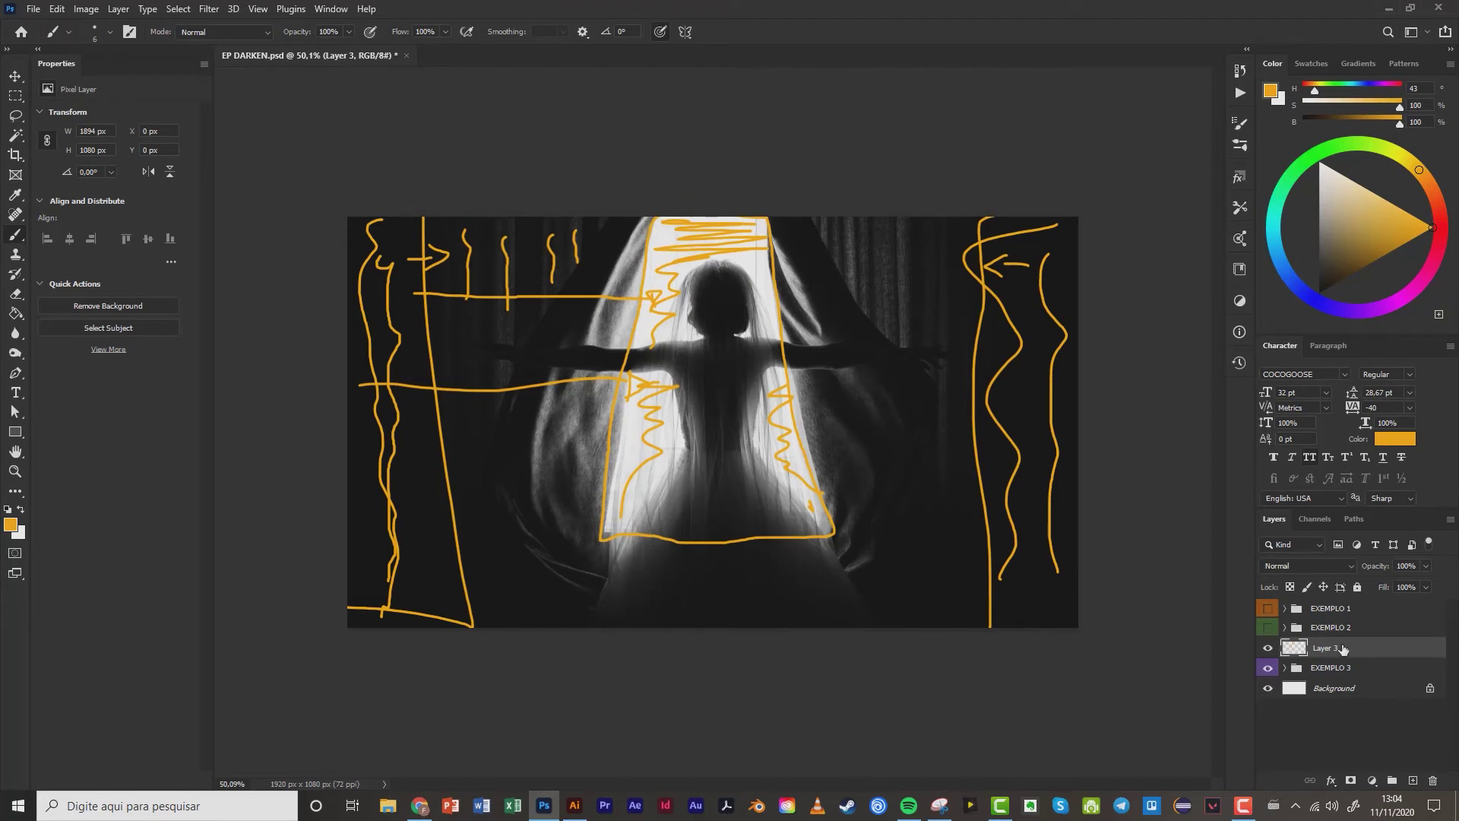
Delete the orange annotation layer and expand EXEMPLO 3 down to its IBA - IMG PRINCIPAL layer, with the colour info readout displayed.
key("Delete")
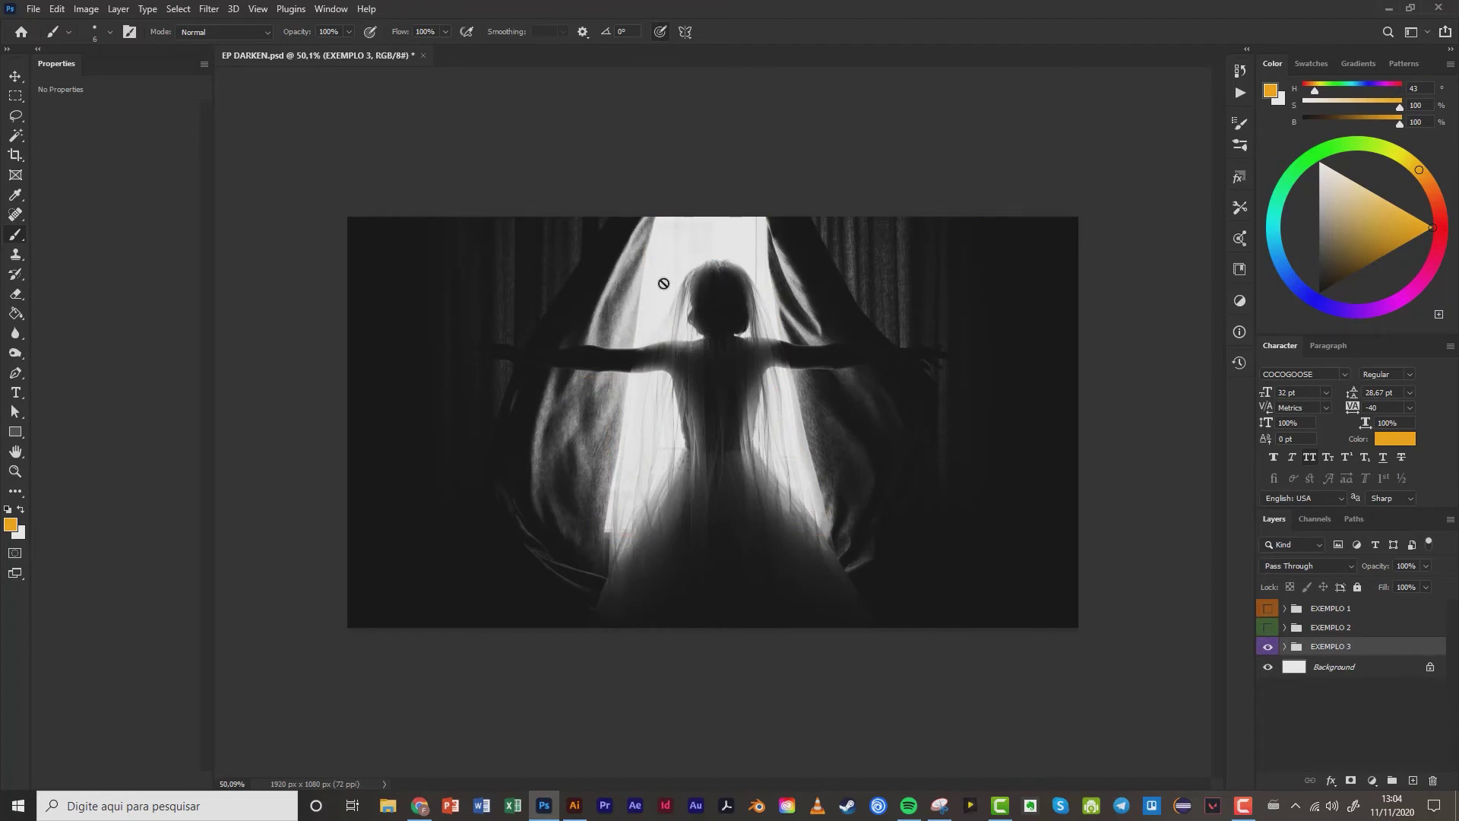
left_click(1241, 333)
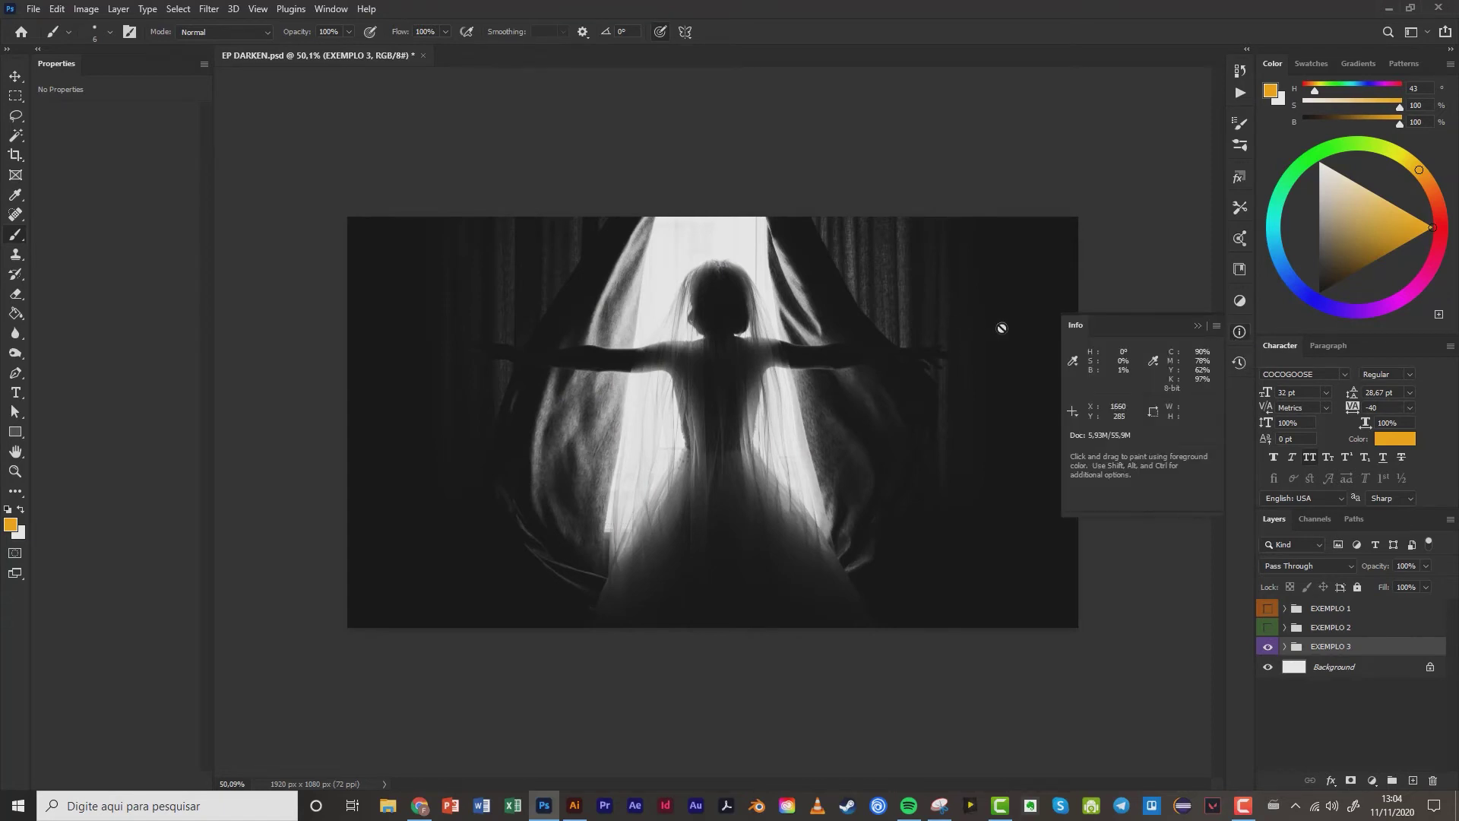
left_click(1284, 647)
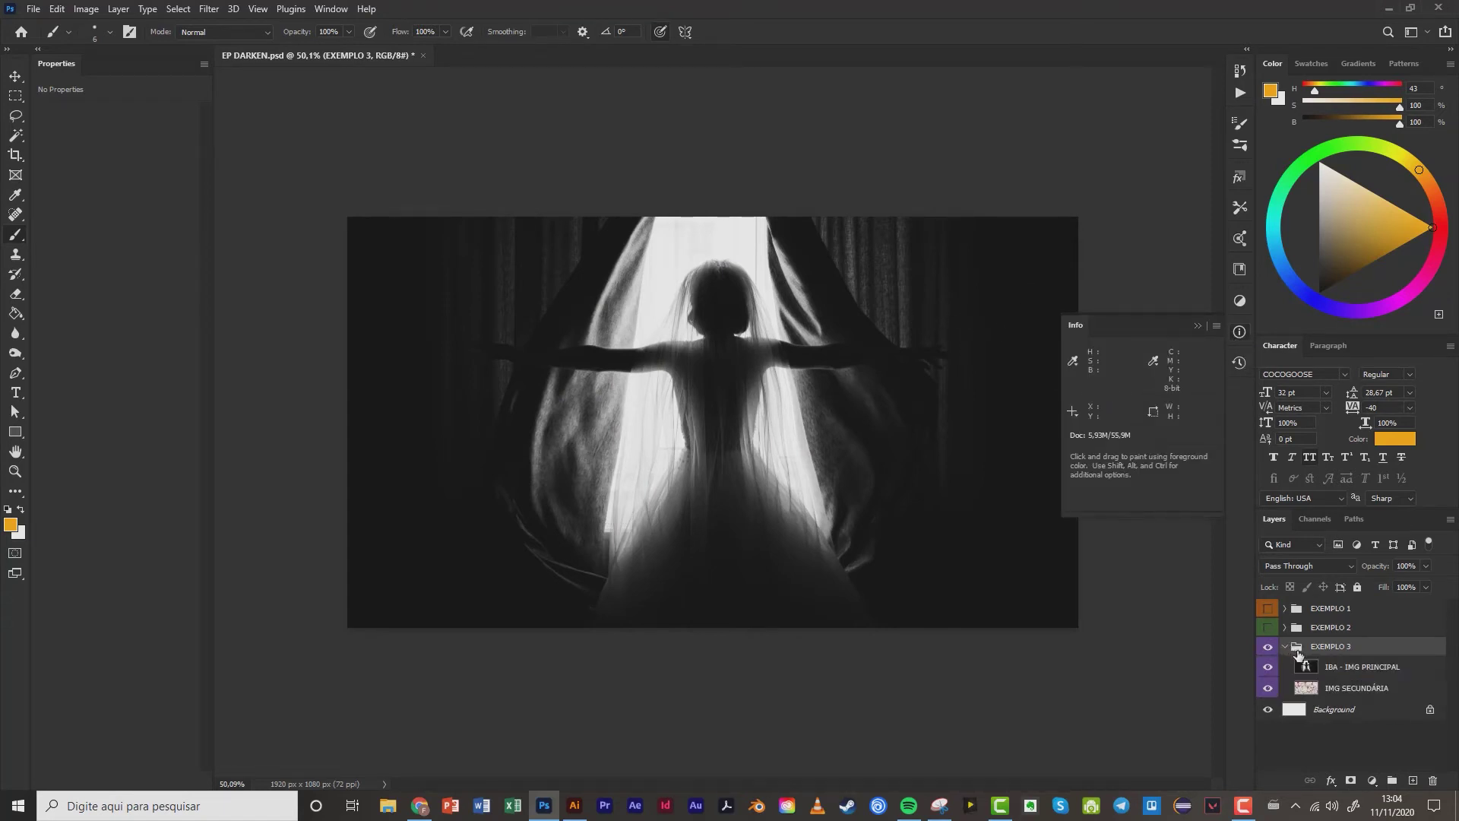
left_click(1337, 668)
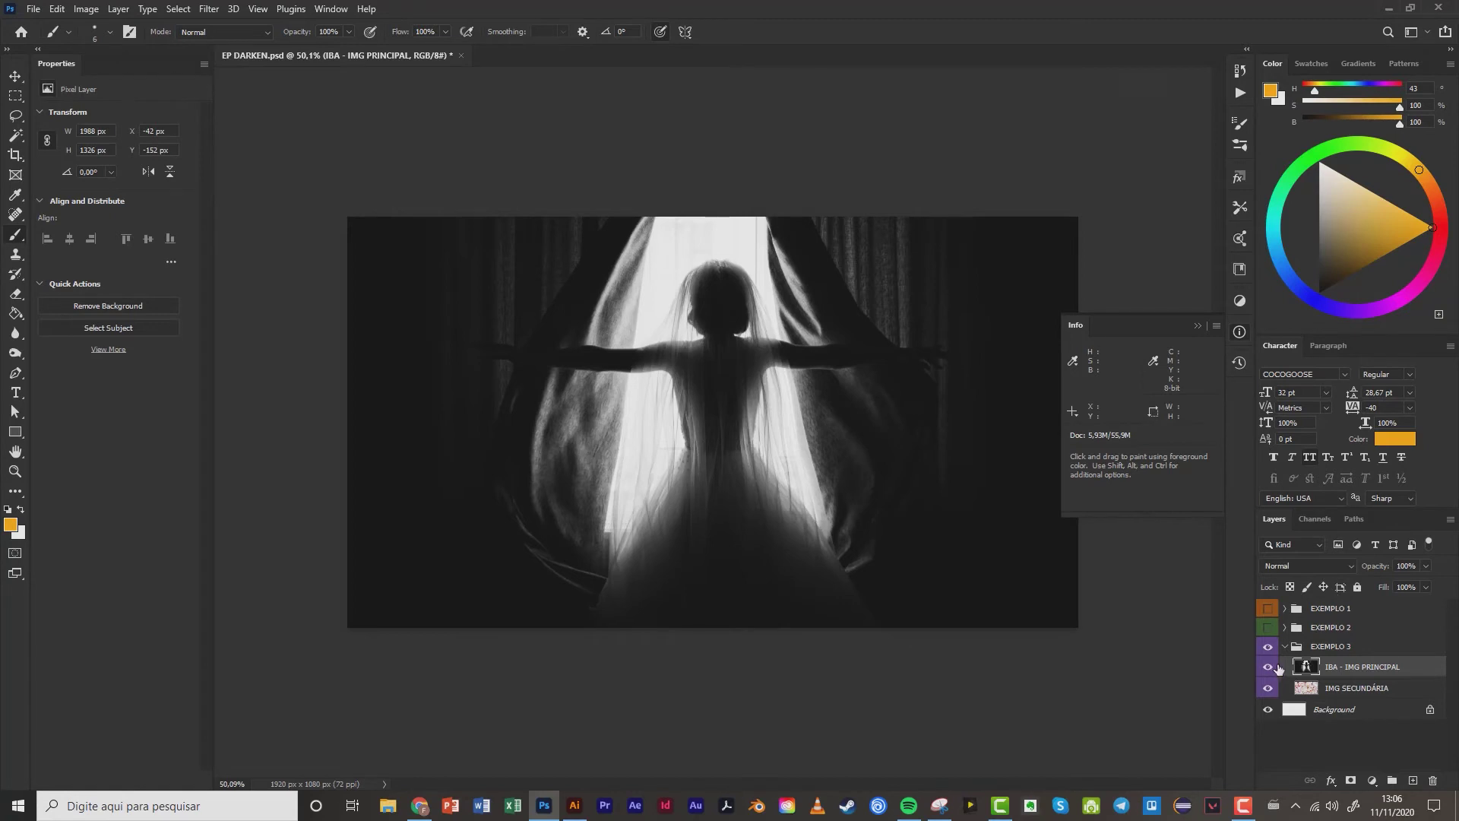
Hide IBA - IMG PRINCIPAL to examine the flower image's tones with the colour info readout, then show and reselect it.
left_click(1267, 667)
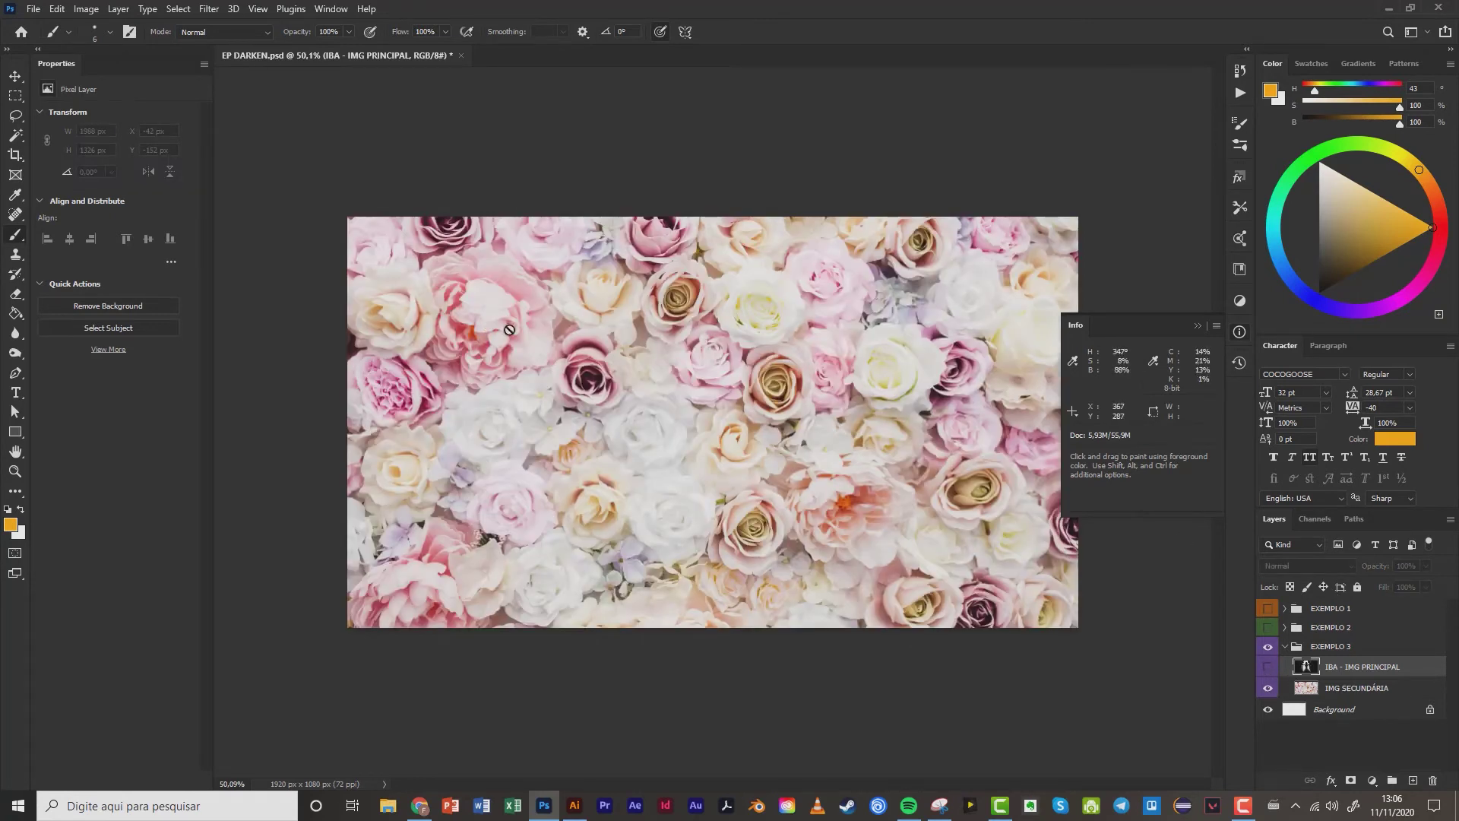
left_click(1197, 325)
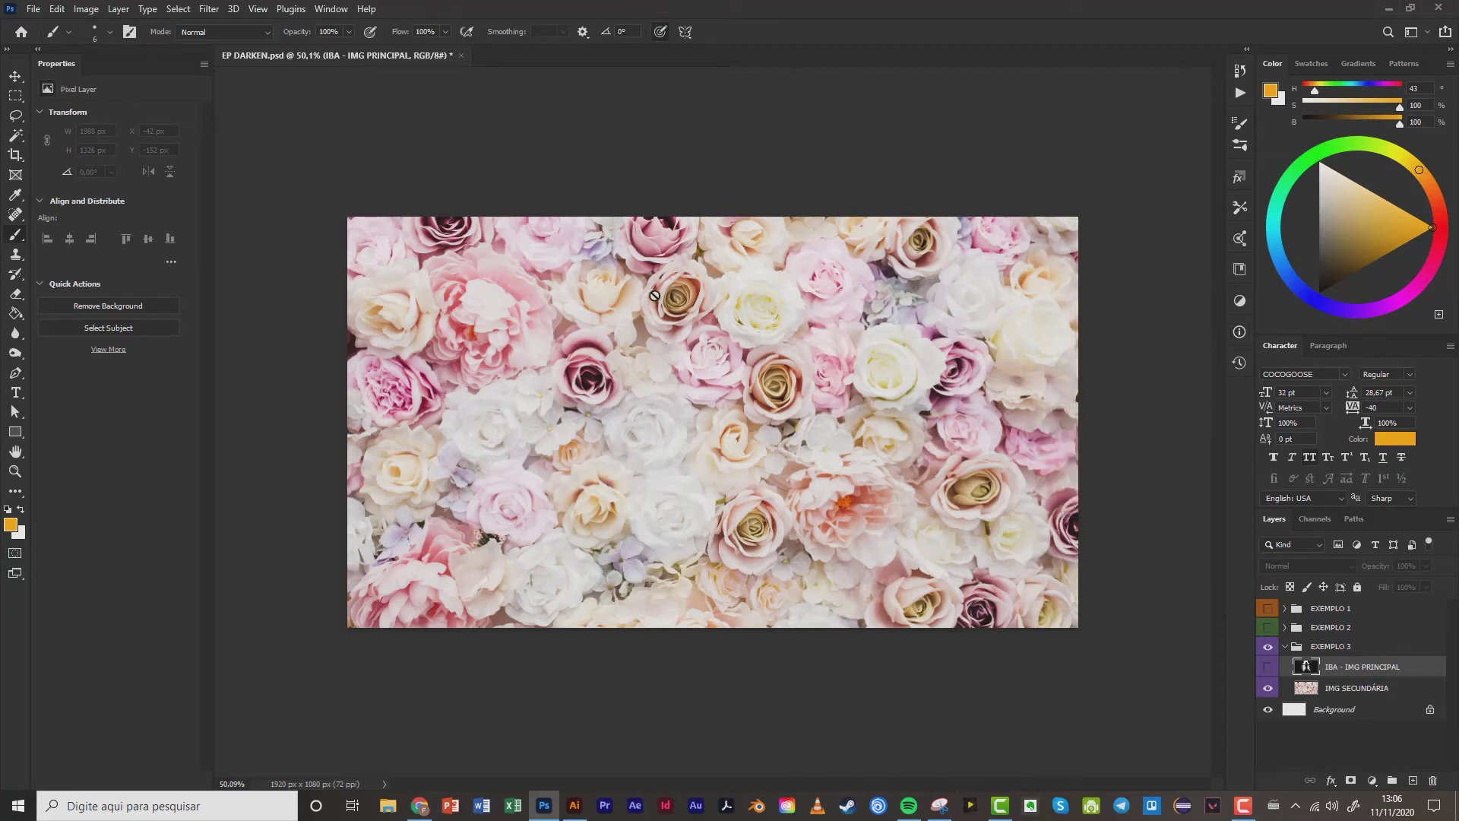
left_click(1245, 333)
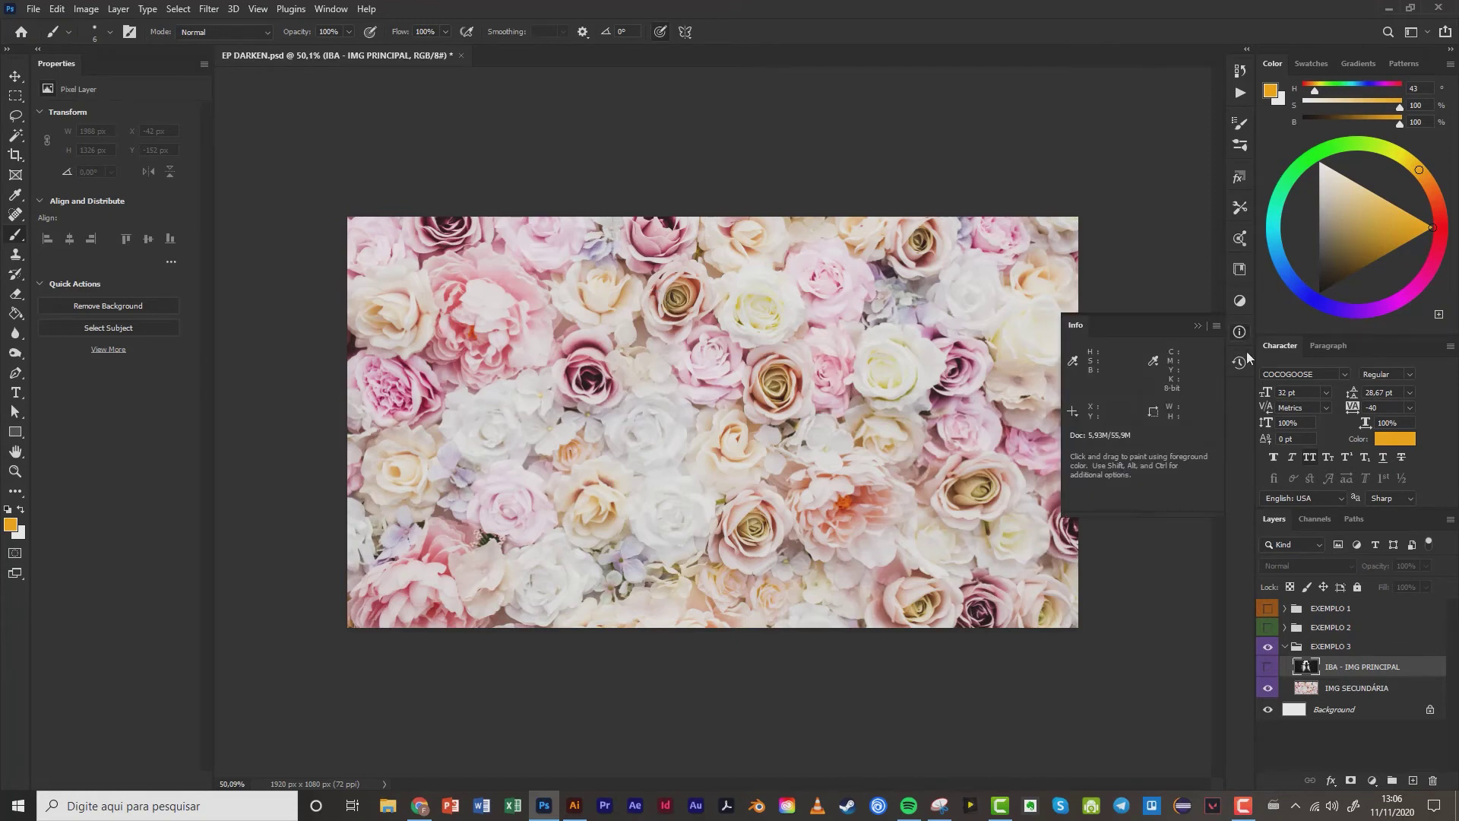
left_click(1358, 696)
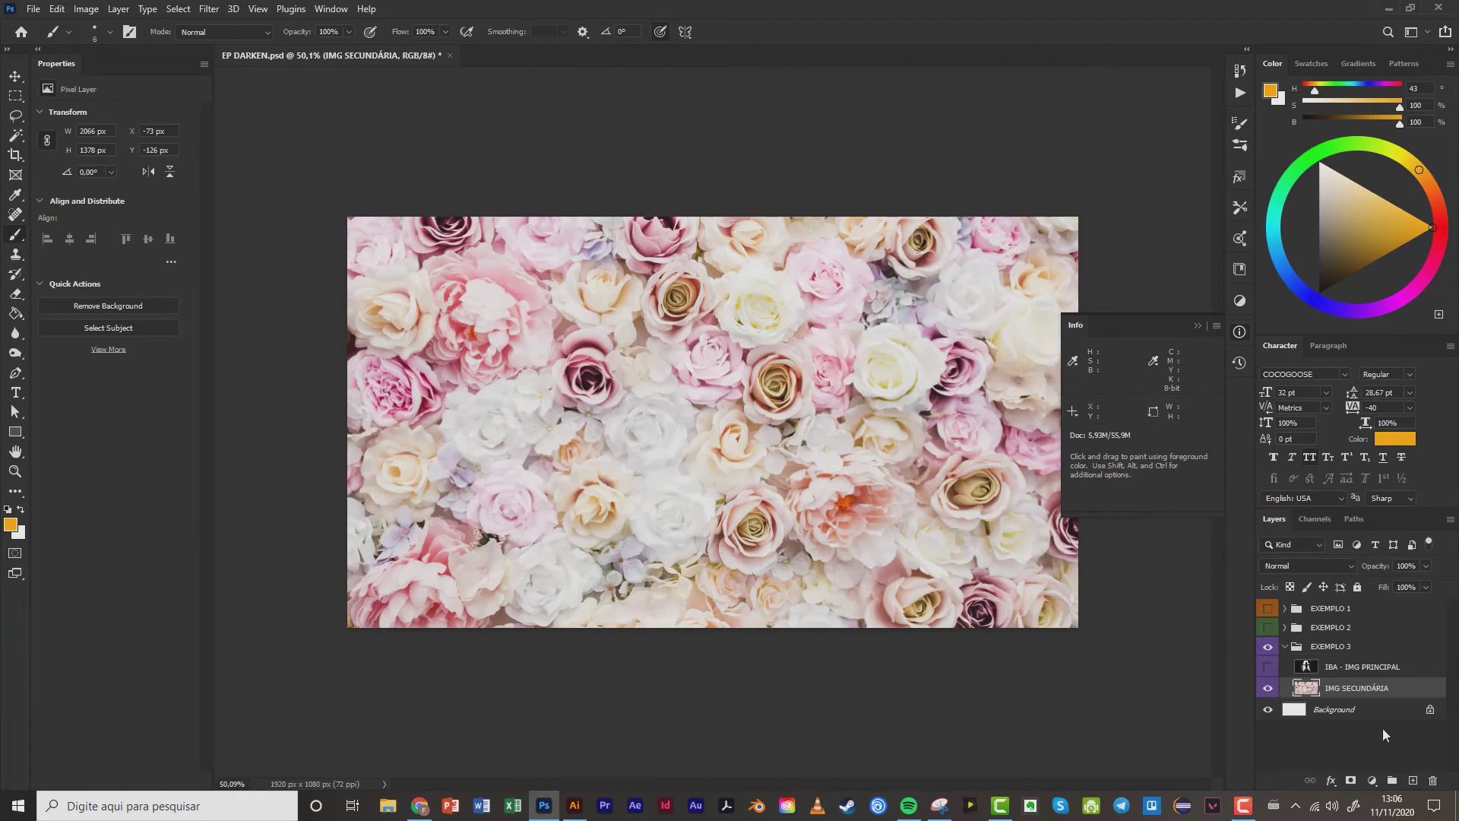
left_click(1267, 666)
left_click(1343, 672)
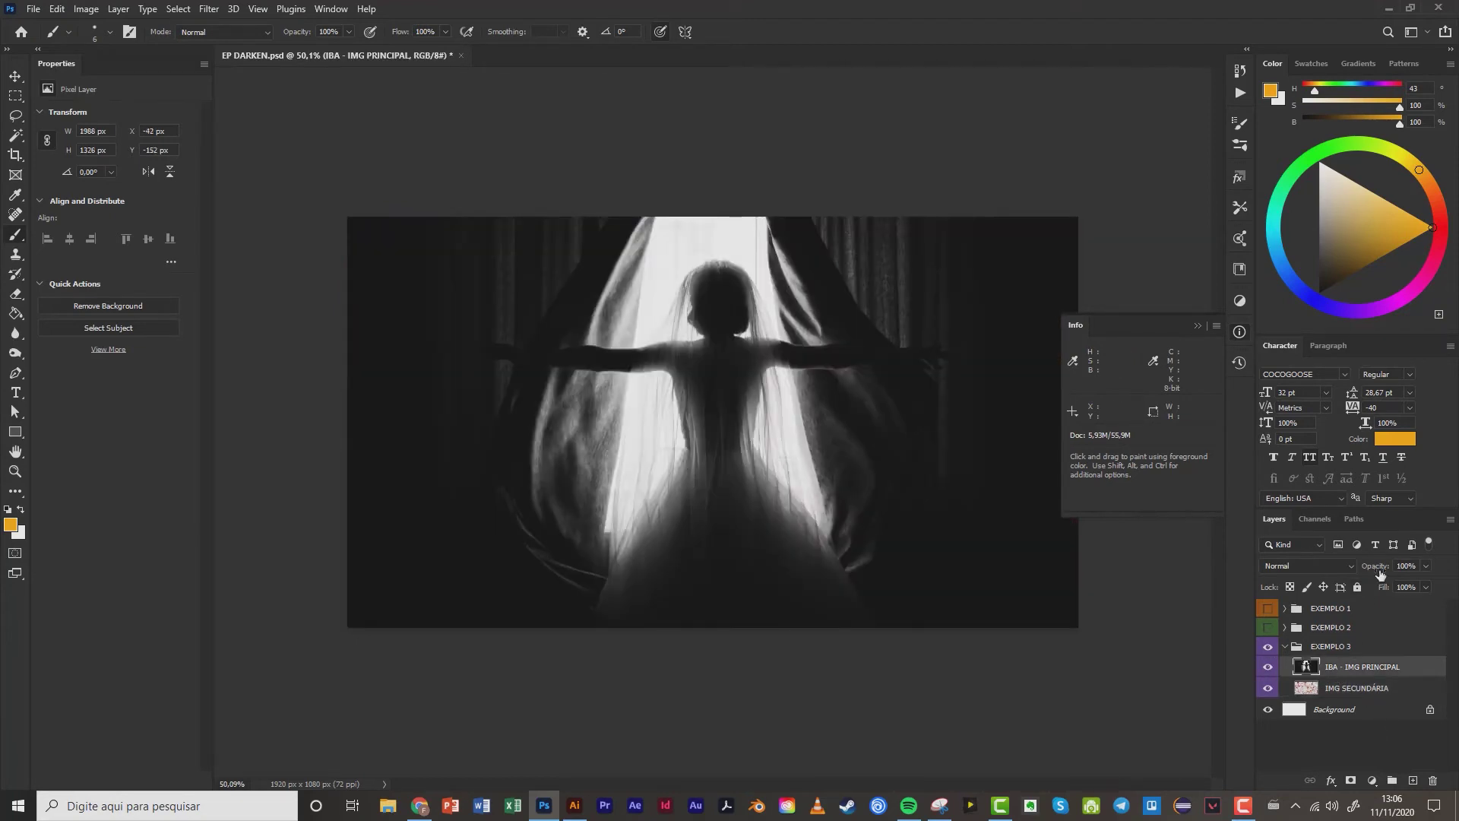
Try IBA - IMG PRINCIPAL at 52% opacity, compare it with the flower image alone, and set the opacity back to 100%.
left_click_drag(1376, 566, 1339, 567)
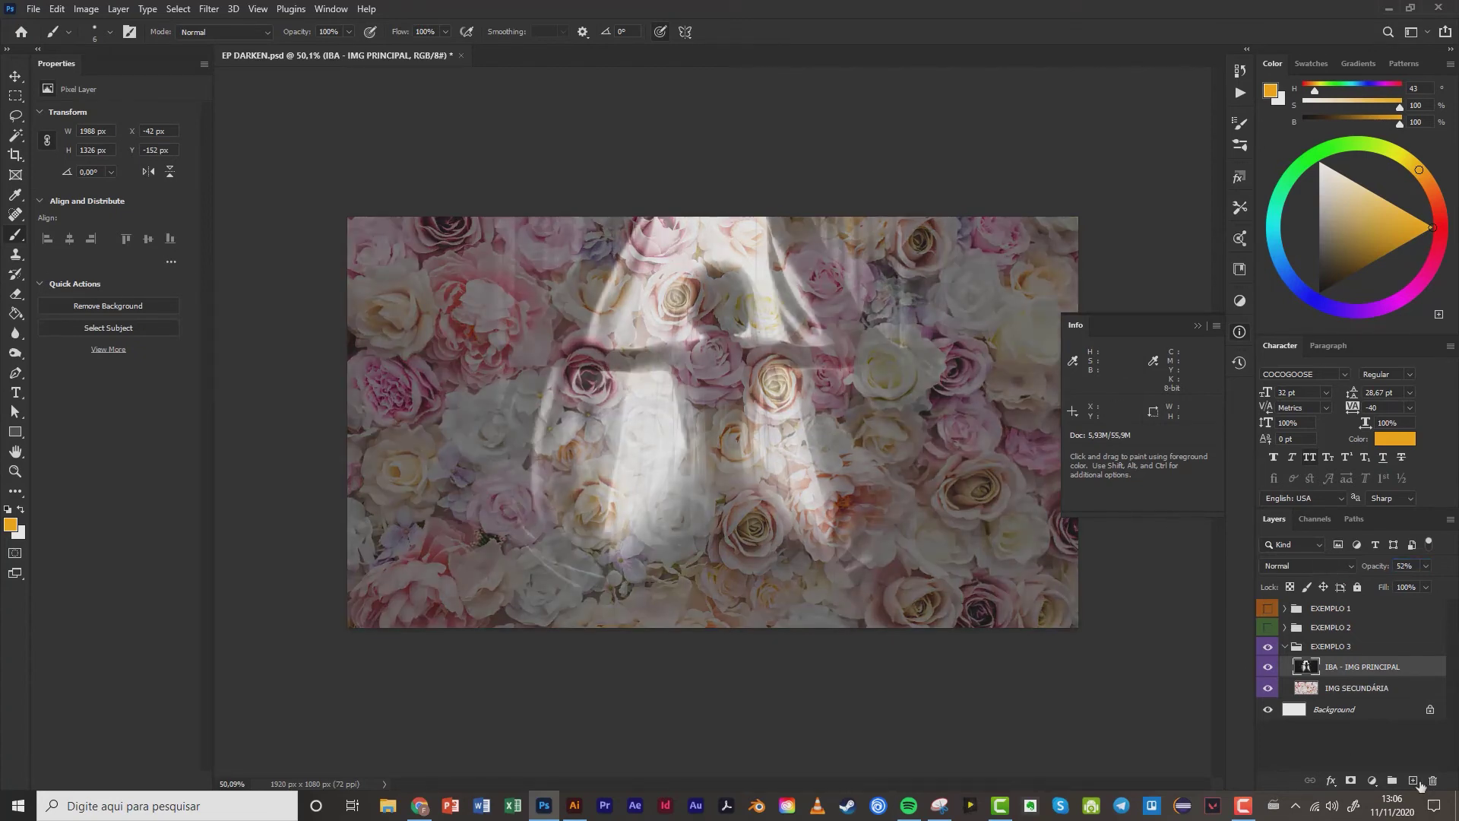
left_click(1356, 688)
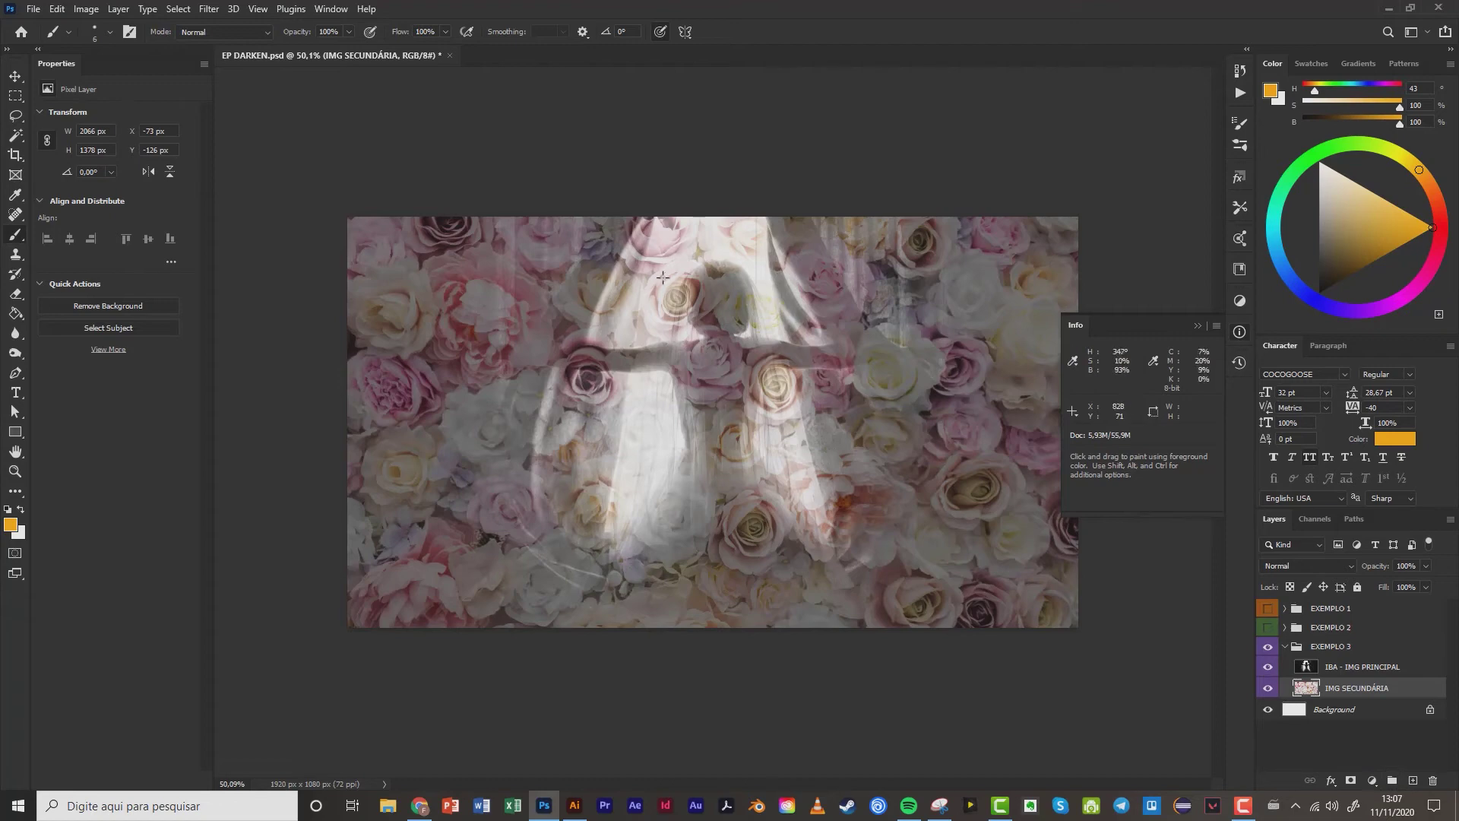
left_click(1267, 667)
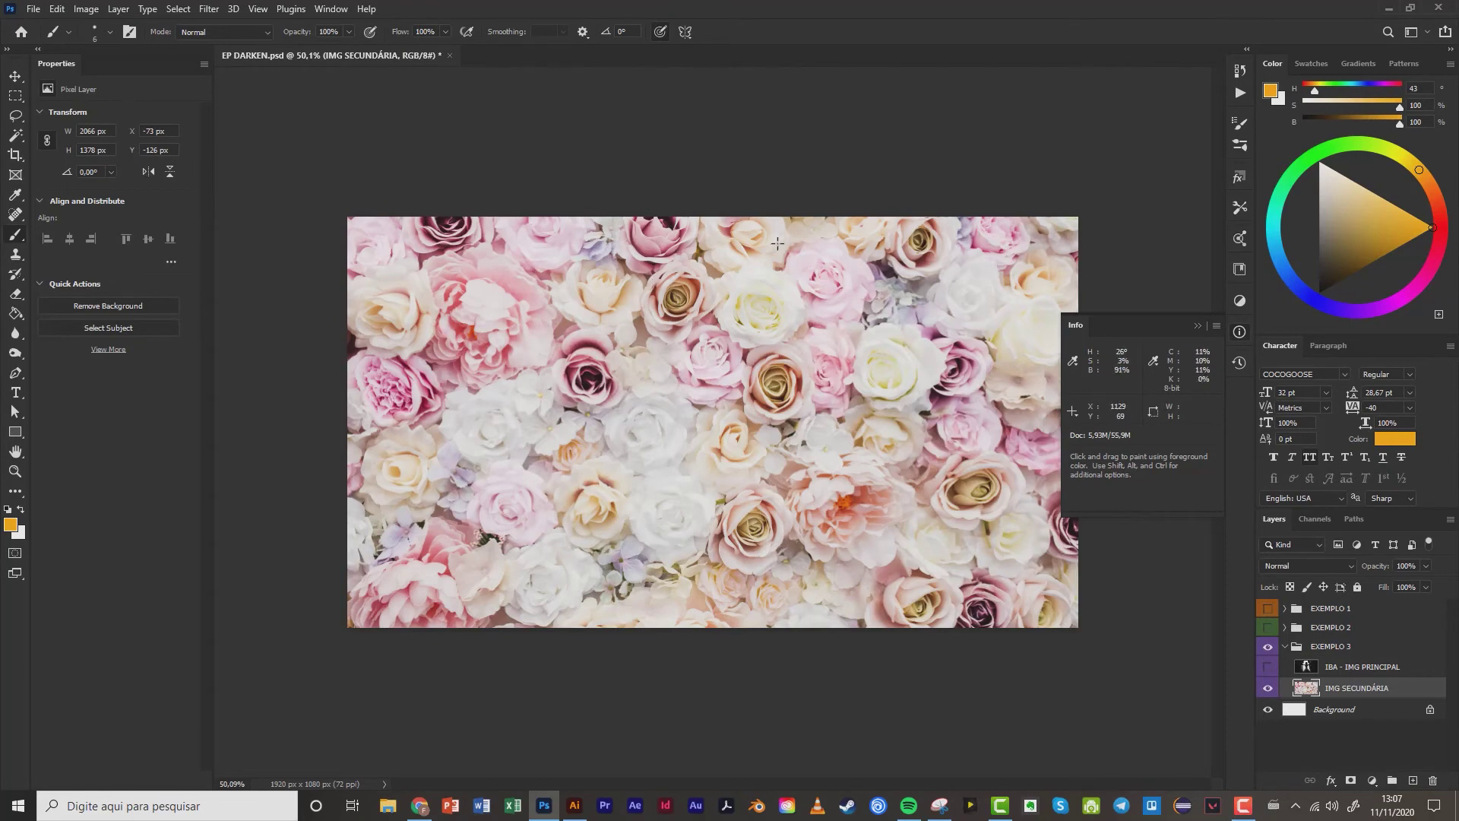
left_click(1267, 666)
left_click(1197, 325)
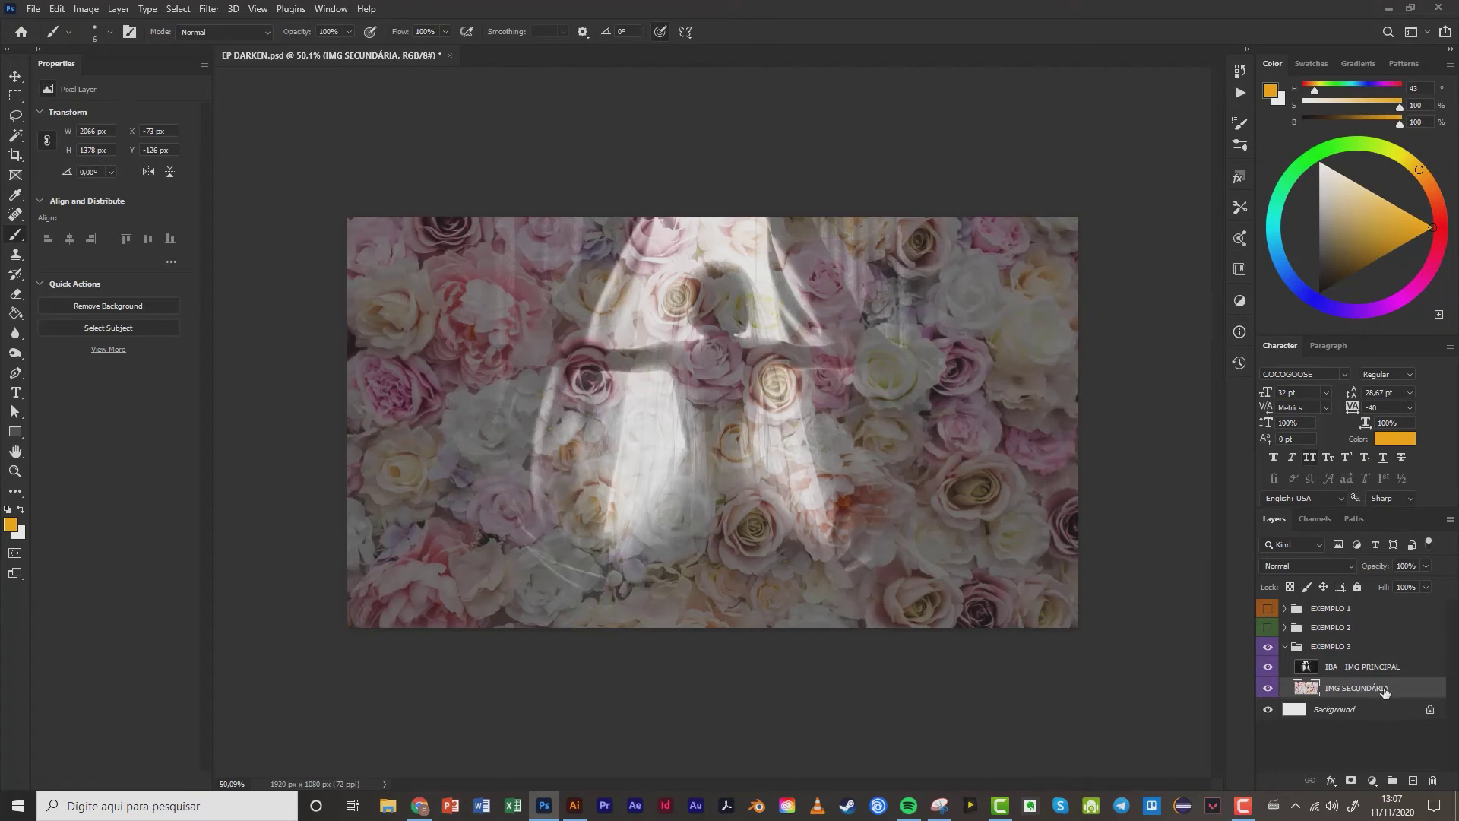
left_click(1353, 667)
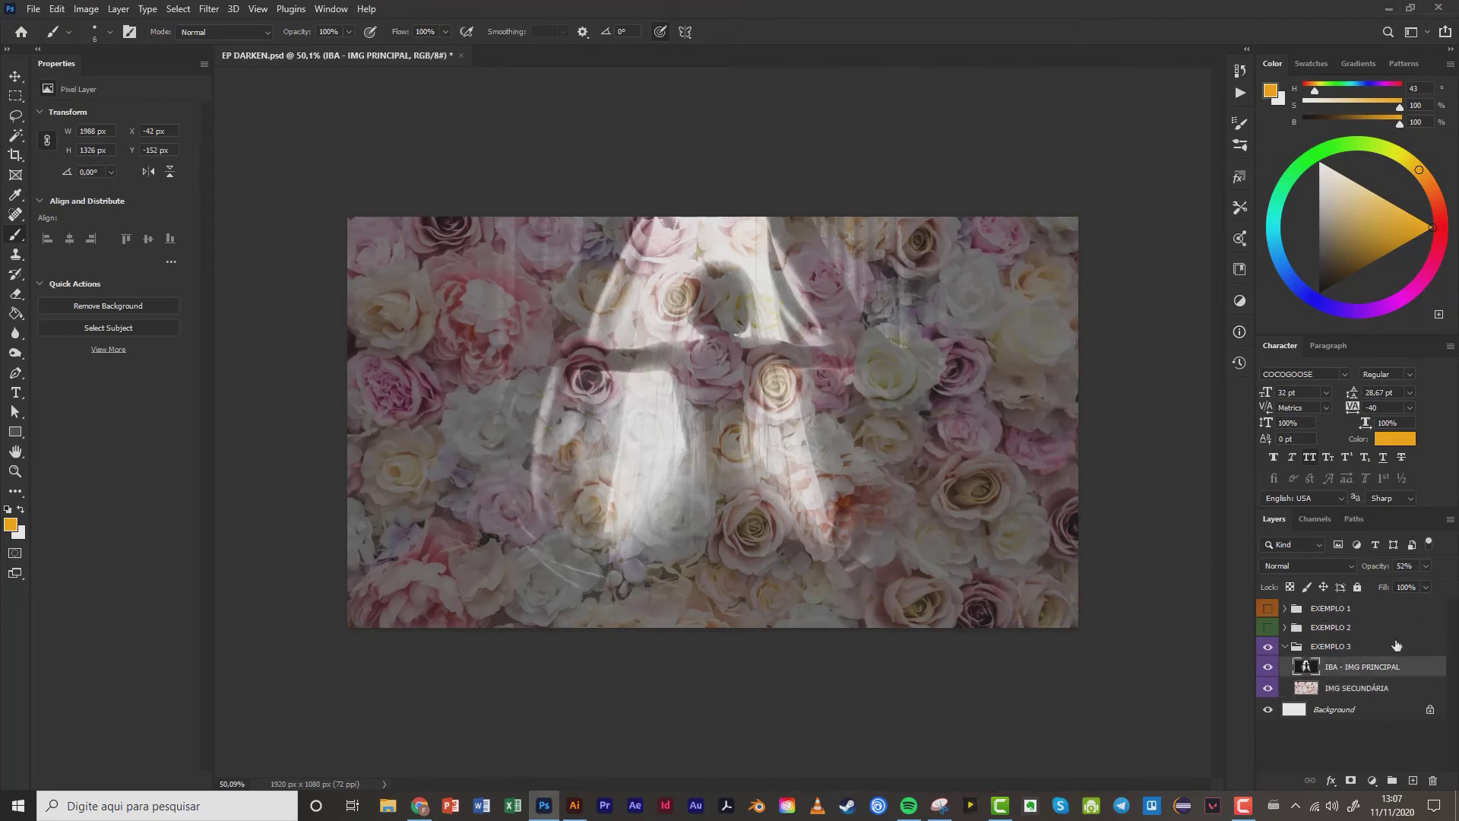
left_click(1405, 566)
type("100")
key("Return")
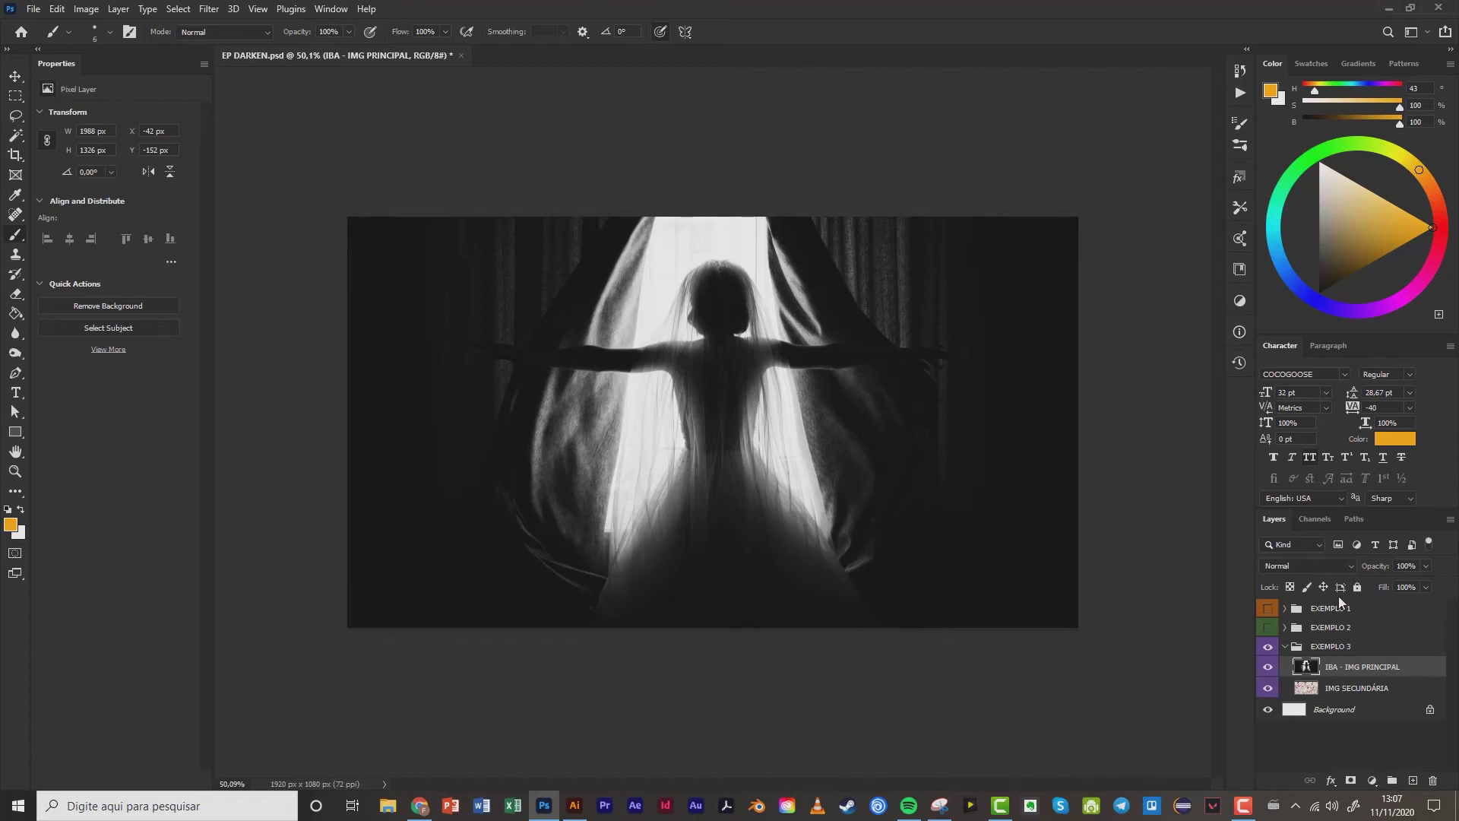
Compare the silhouette photo with the flower image by switching the visibility of the two EXEMPLO 3 layers.
left_click(1267, 669)
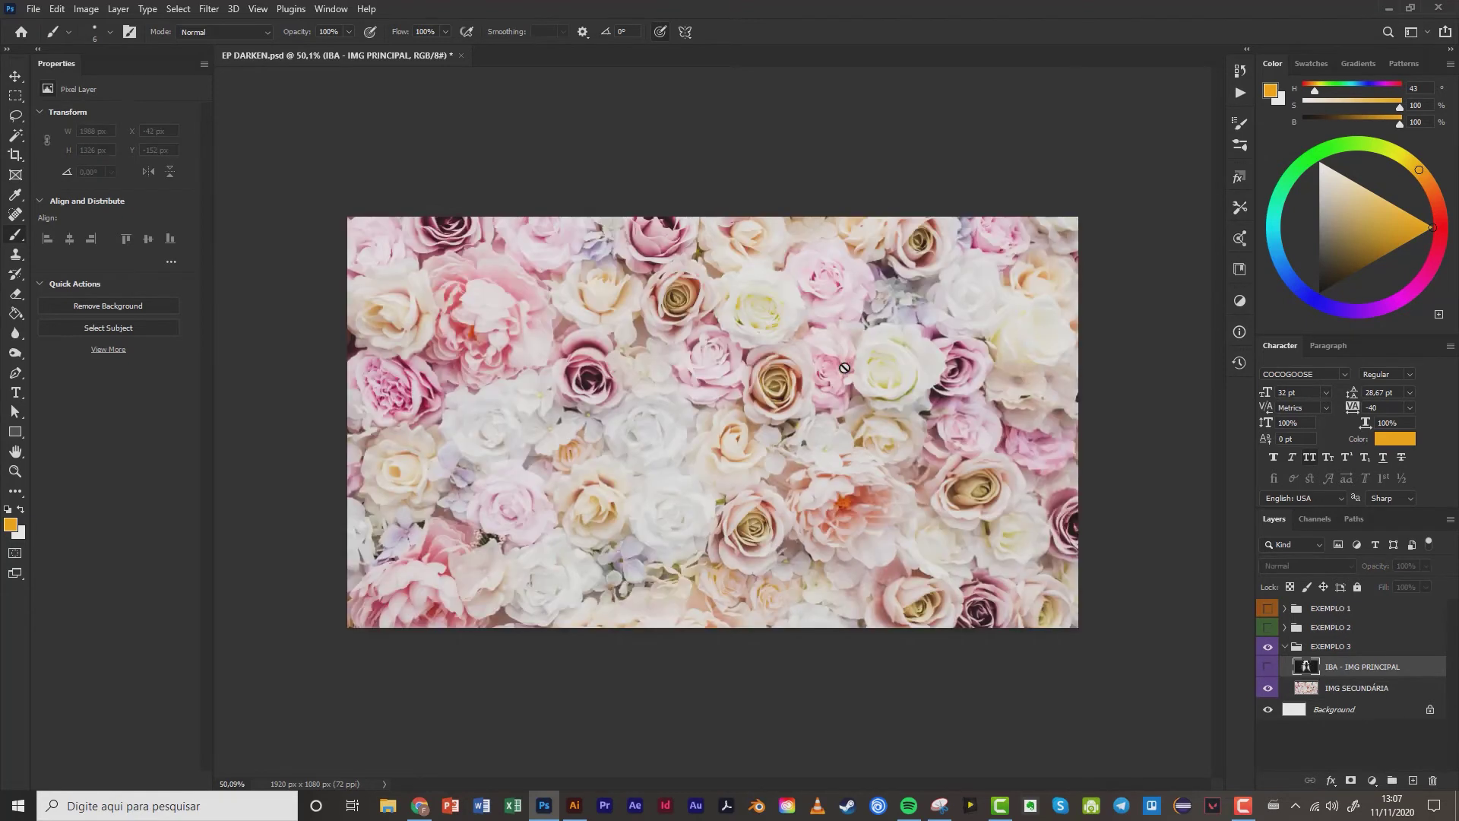
left_click(1267, 669)
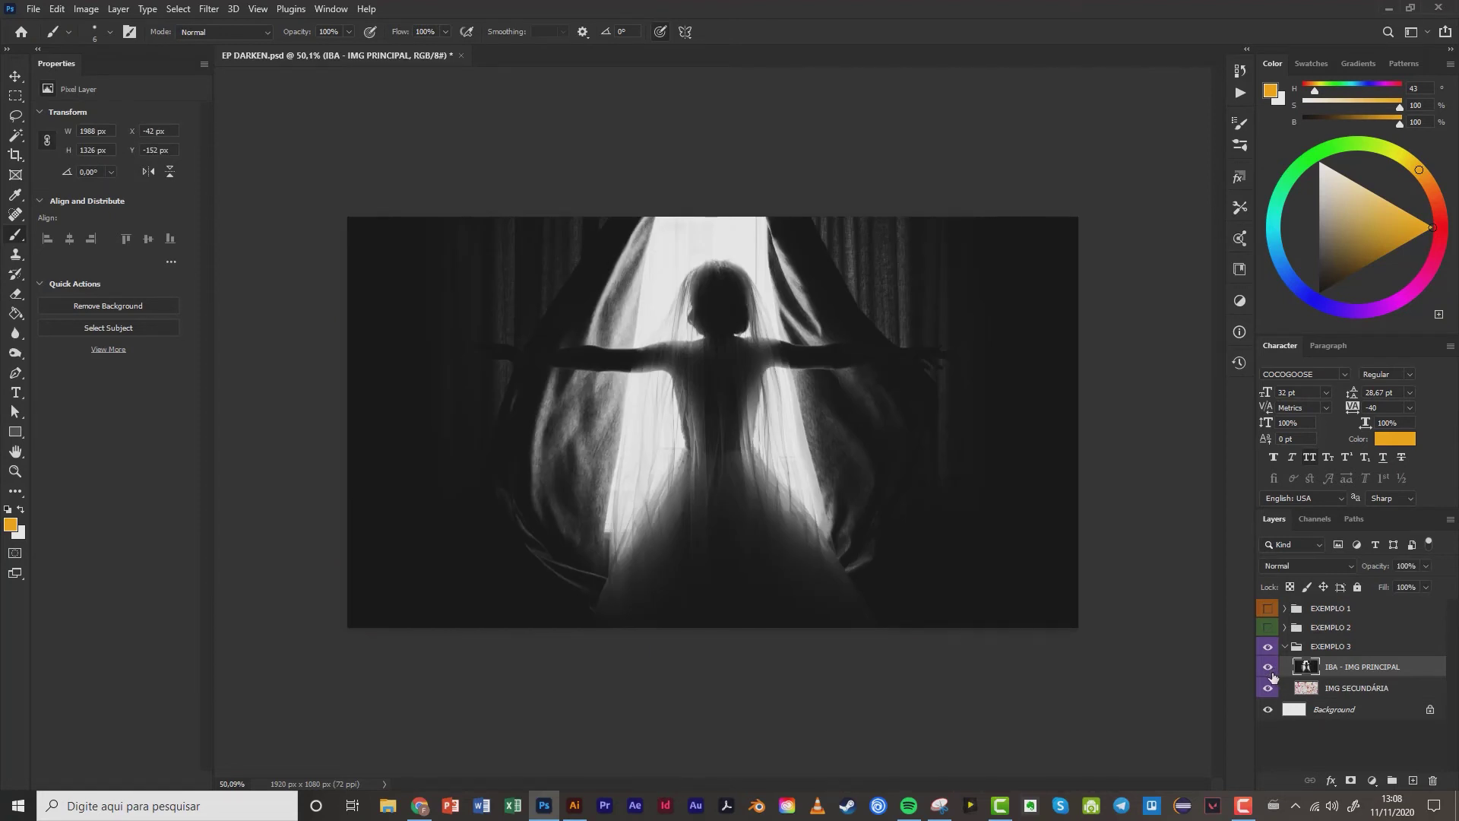
key("alt+bracketright")
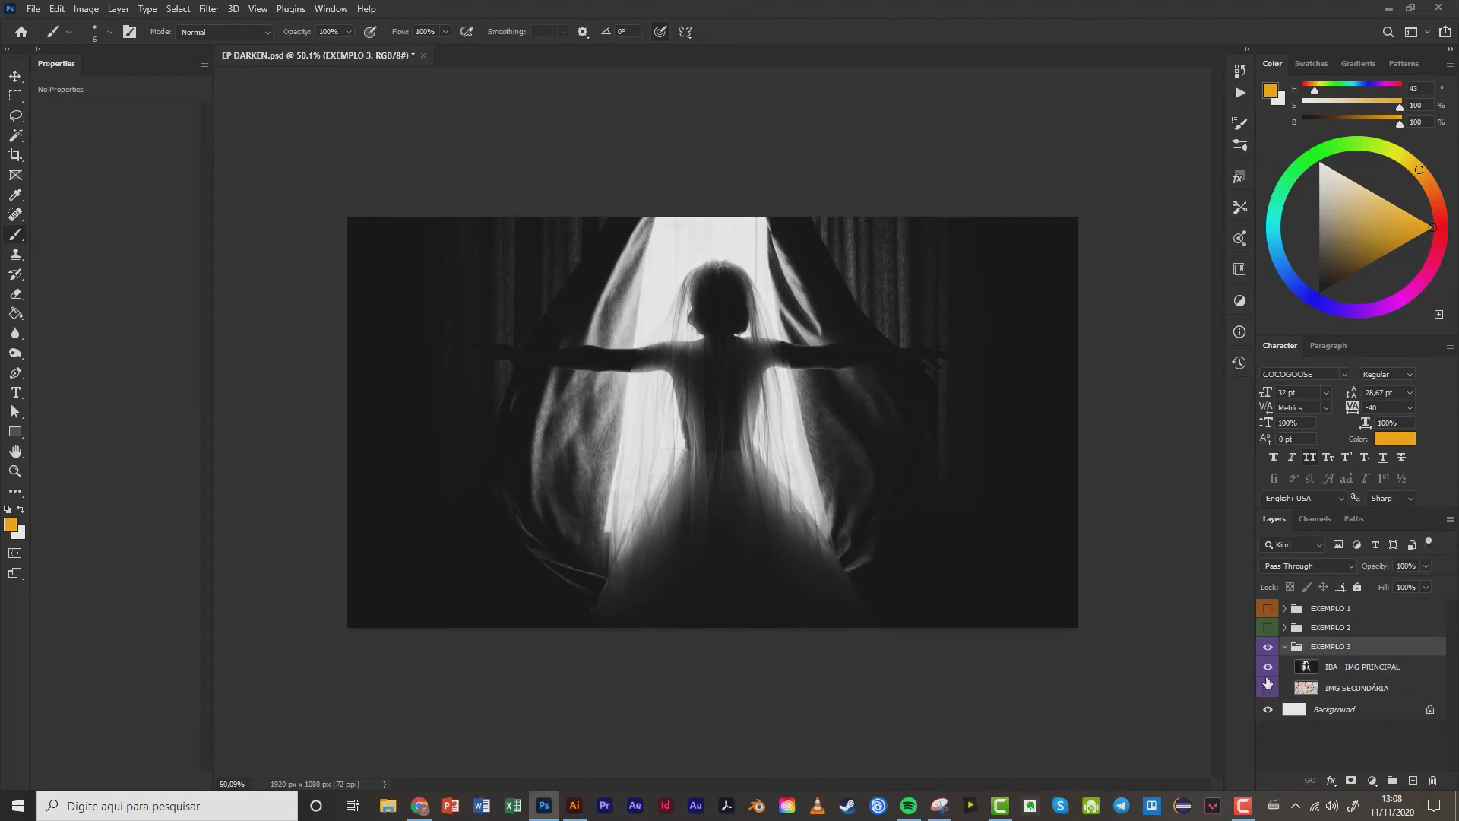
left_click(1267, 666)
left_click(1267, 688)
left_click(1267, 666)
Set the blending mode of the IBA - IMG PRINCIPAL layer to Darken.
left_click(1346, 666)
left_click(1307, 566)
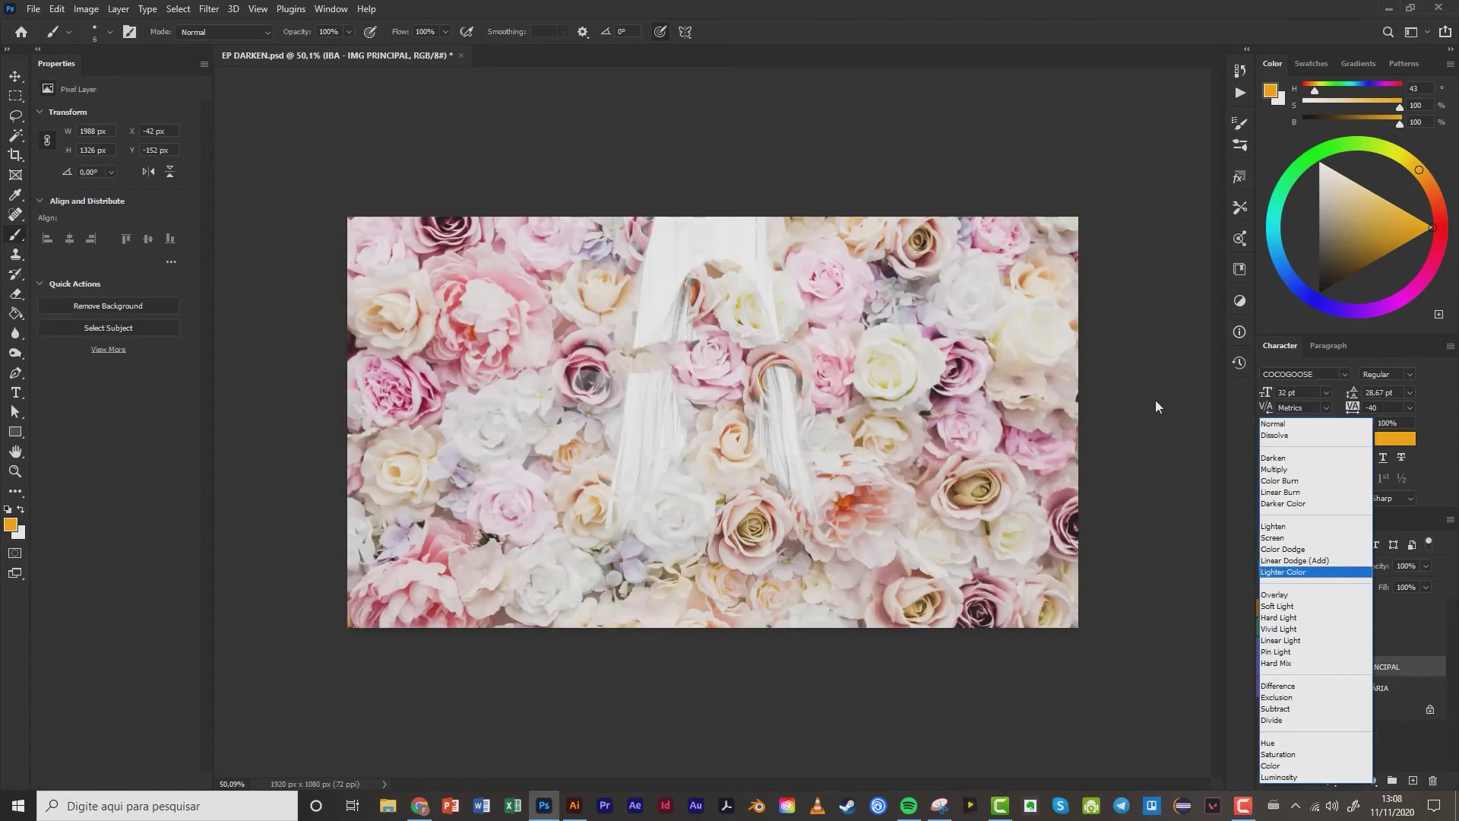
left_click(1272, 458)
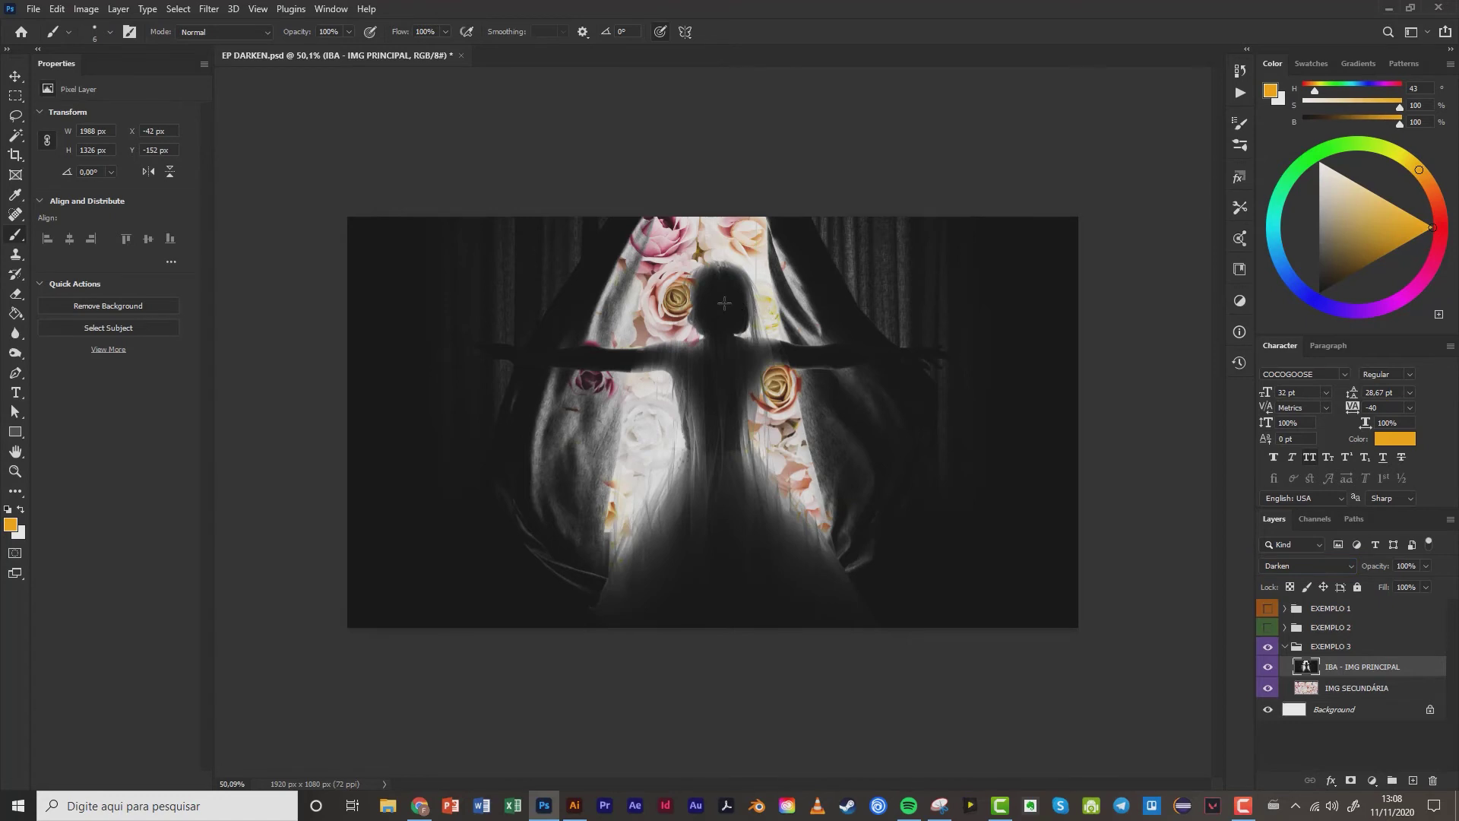
Try erasing the pink rose beside the figure's hair on IMG SECUNDÁRIA with a soft eraser at 20% opacity.
scroll(706, 308, "up", 3)
scroll(697, 297, "up", 3)
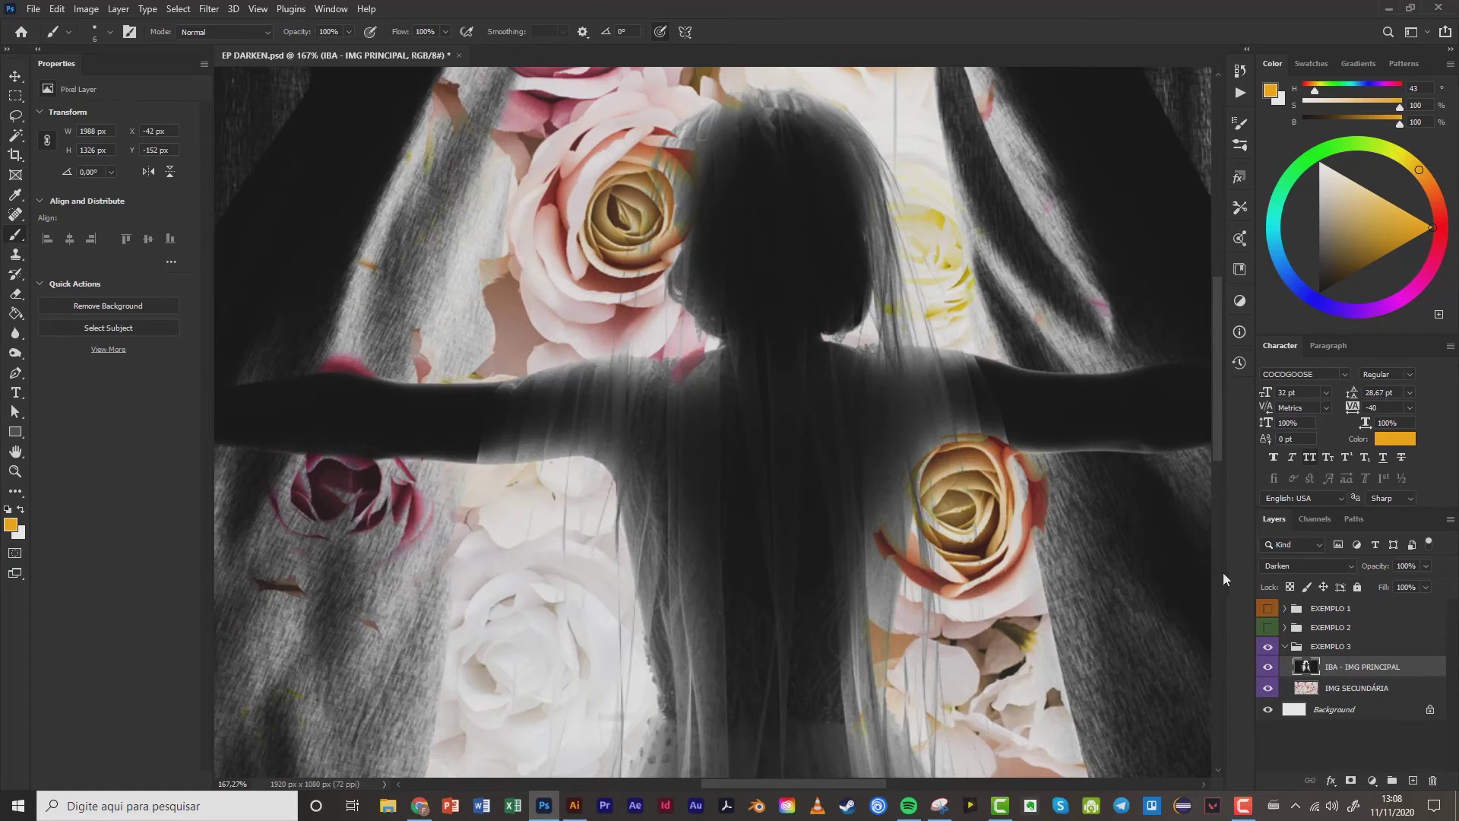
left_click(1352, 691)
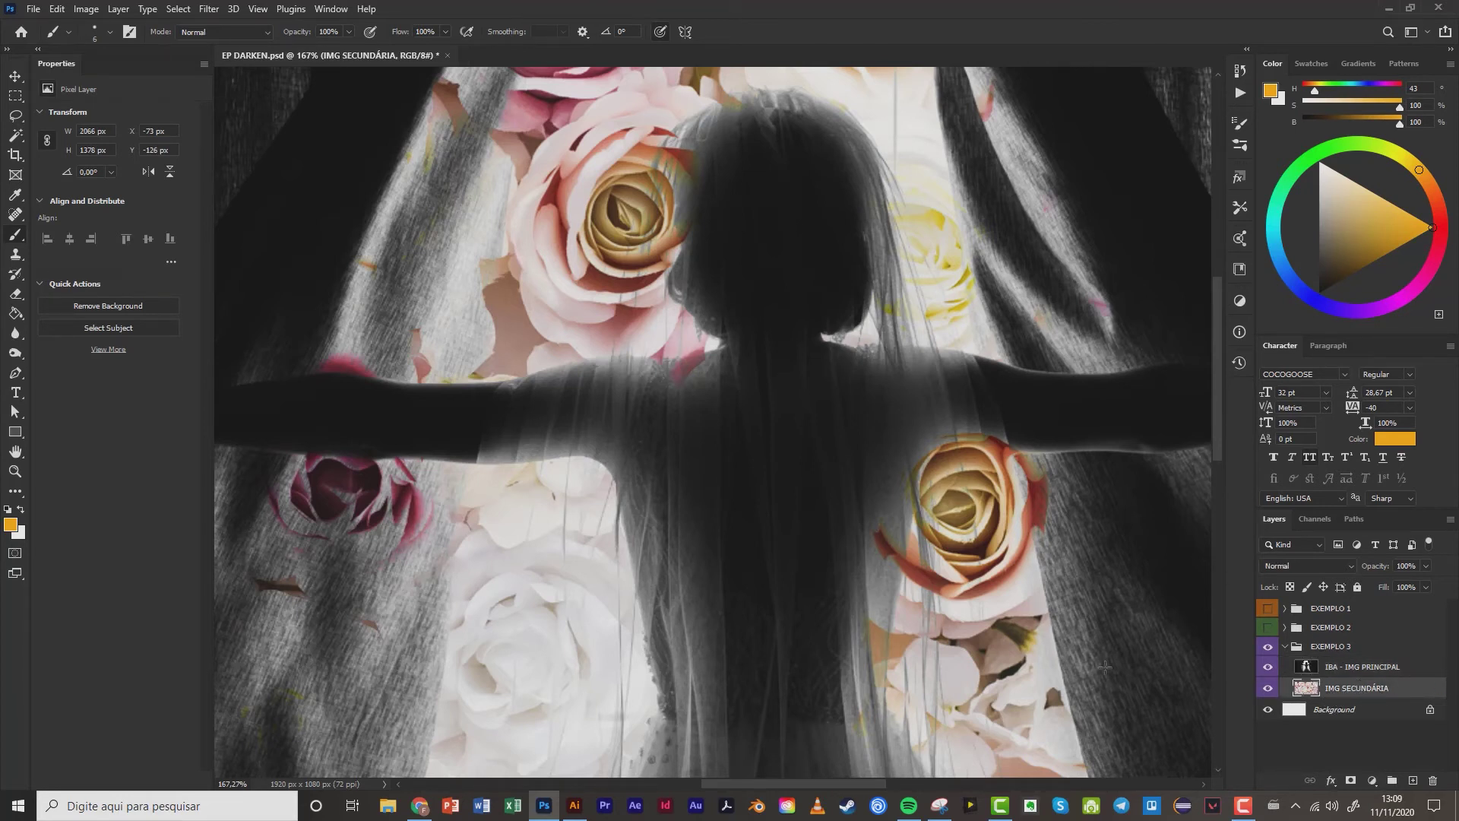
key("e")
mouse_move(740, 208)
left_mouse_down()
mouse_move(487, 225)
mouse_move(687, 230)
mouse_move(573, 229)
mouse_move(730, 184)
mouse_move(733, 169)
mouse_move(718, 179)
mouse_move(722, 209)
mouse_move(640, 215)
mouse_move(873, 271)
mouse_move(811, 303)
mouse_move(701, 219)
mouse_move(705, 196)
mouse_move(683, 198)
mouse_move(691, 164)
mouse_move(675, 275)
left_mouse_up()
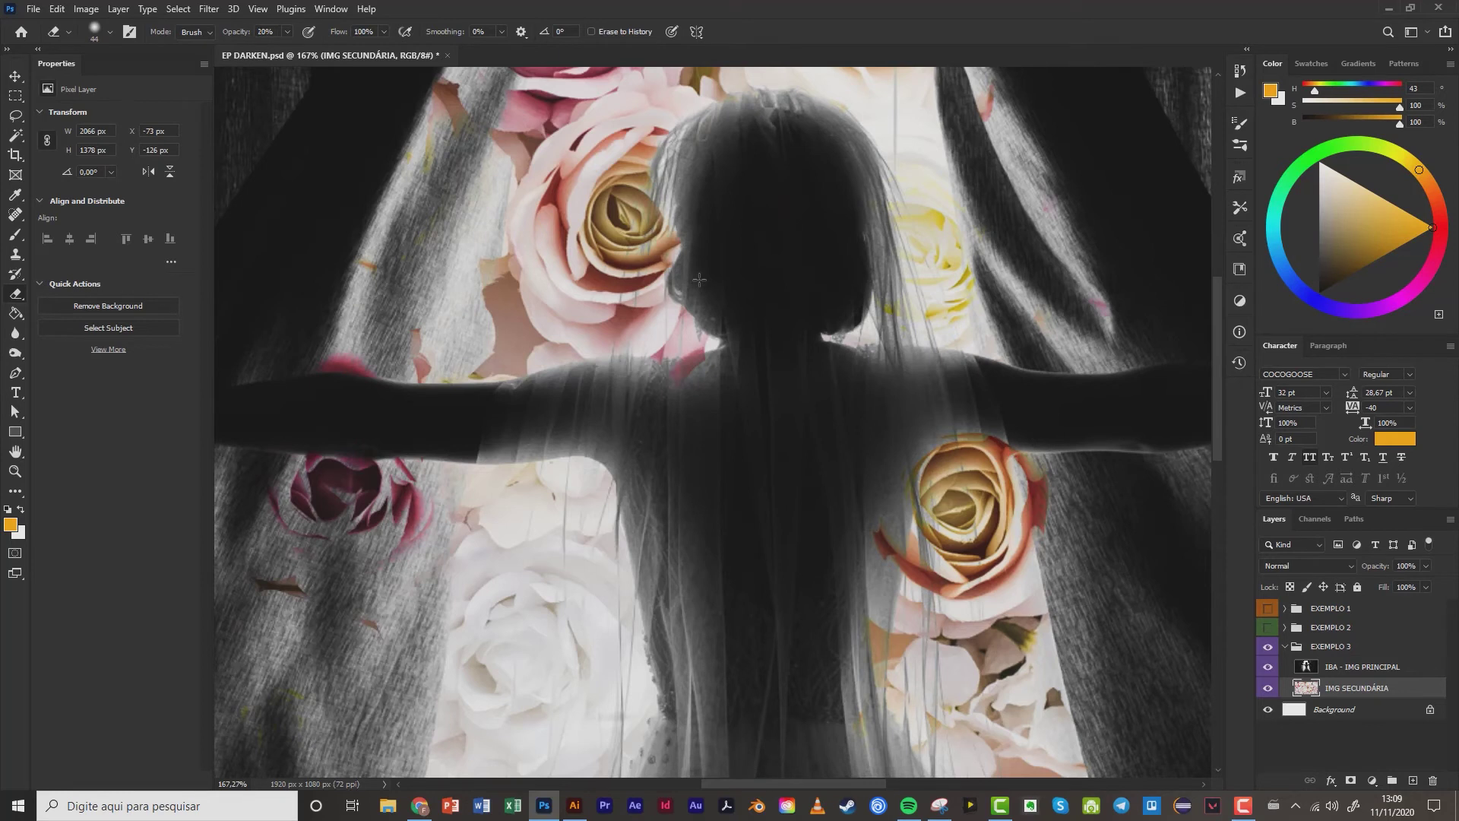
mouse_move(685, 224)
left_mouse_down()
mouse_move(658, 311)
mouse_move(682, 393)
mouse_move(670, 318)
mouse_move(638, 311)
mouse_move(617, 335)
mouse_move(608, 319)
mouse_move(616, 383)
mouse_move(587, 329)
mouse_move(575, 426)
mouse_move(627, 221)
mouse_move(676, 213)
left_mouse_up()
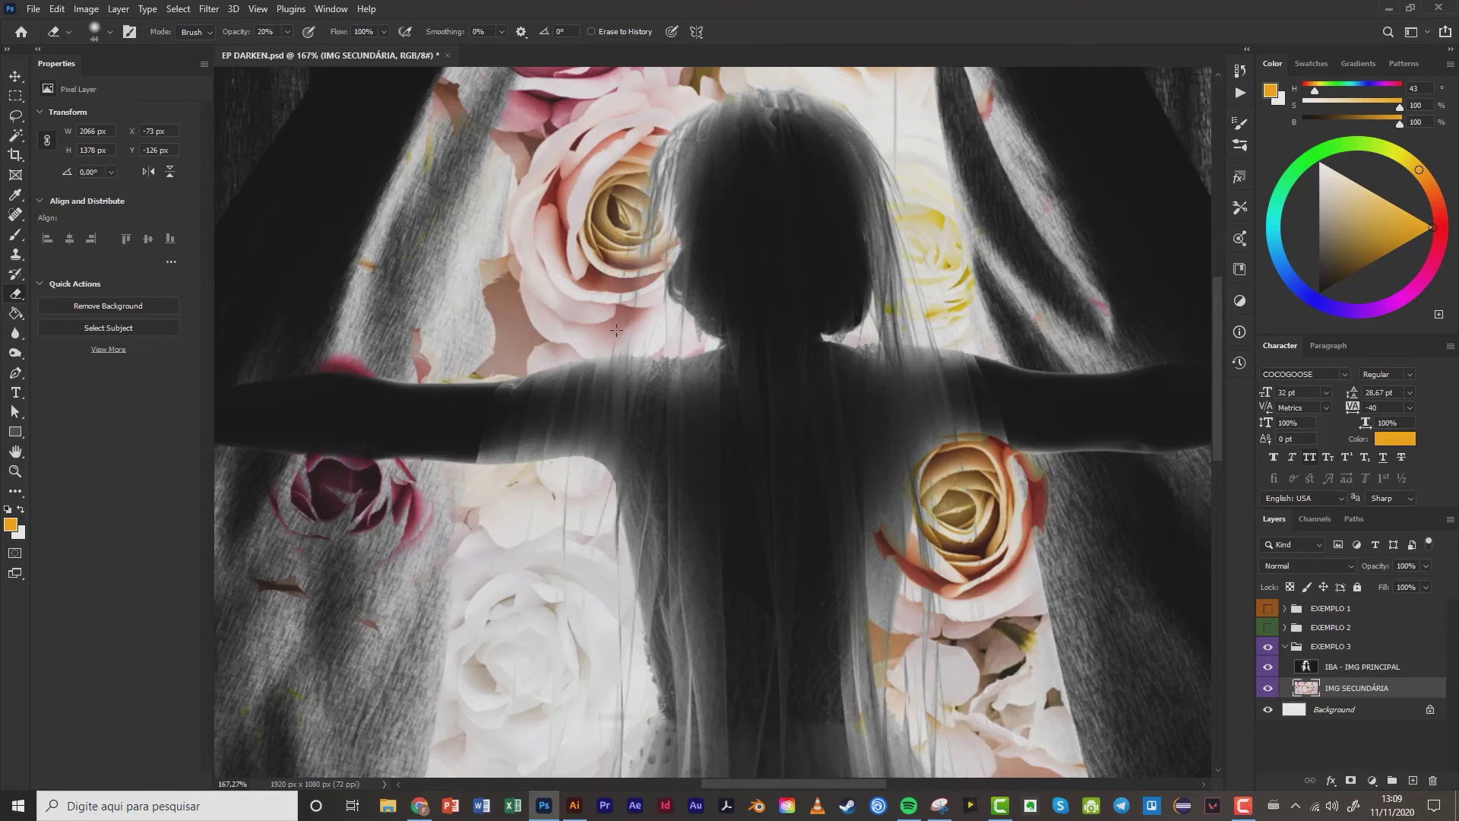
Try erasing more flowers above the shoulder and along both sides of the veil on IMG SECUNDÁRIA with a size 27 eraser.
scroll(563, 377, "up", 3)
right_click(593, 339, "alt")
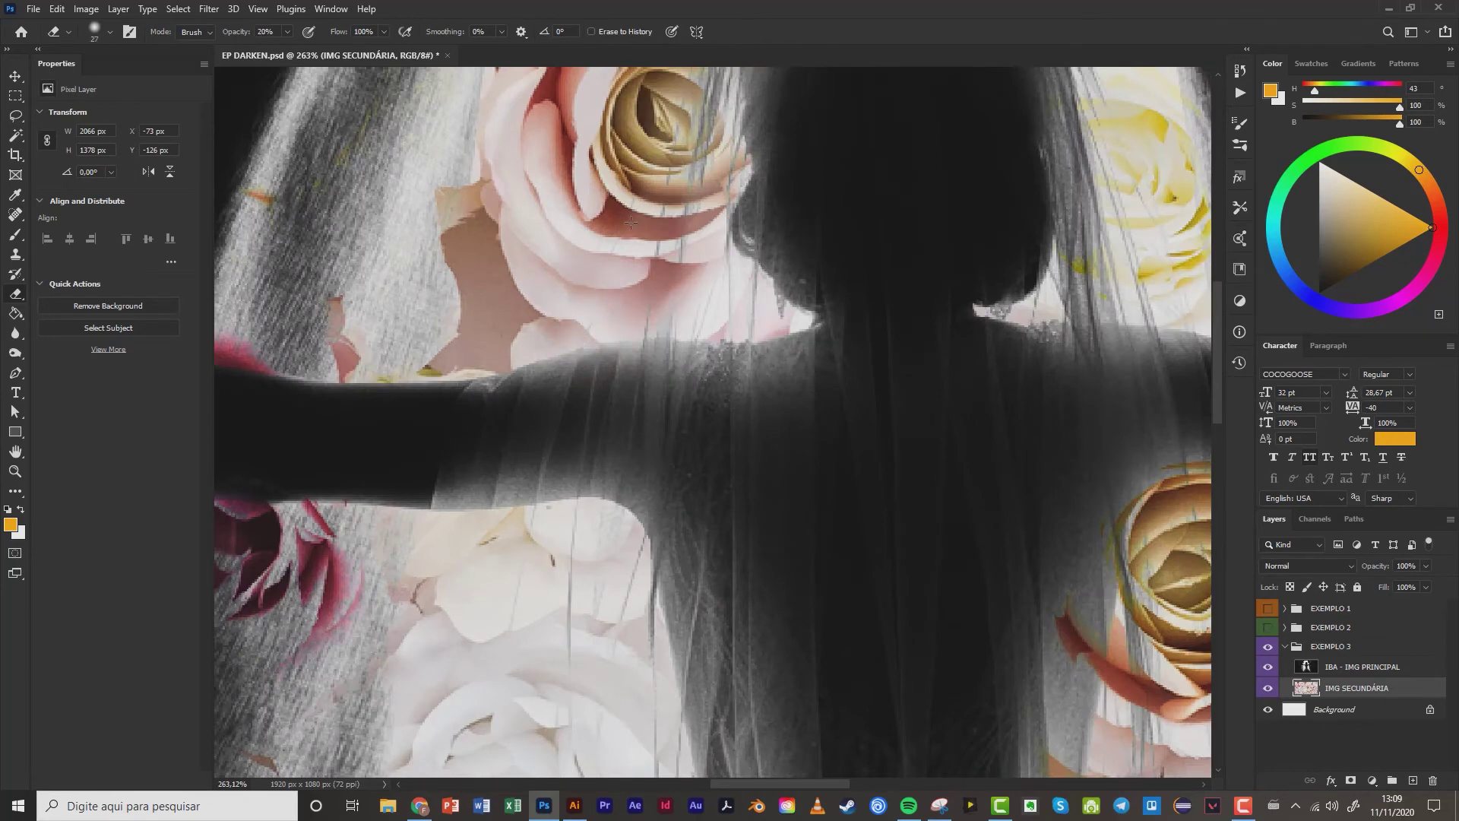
scroll(630, 222, "down", 3)
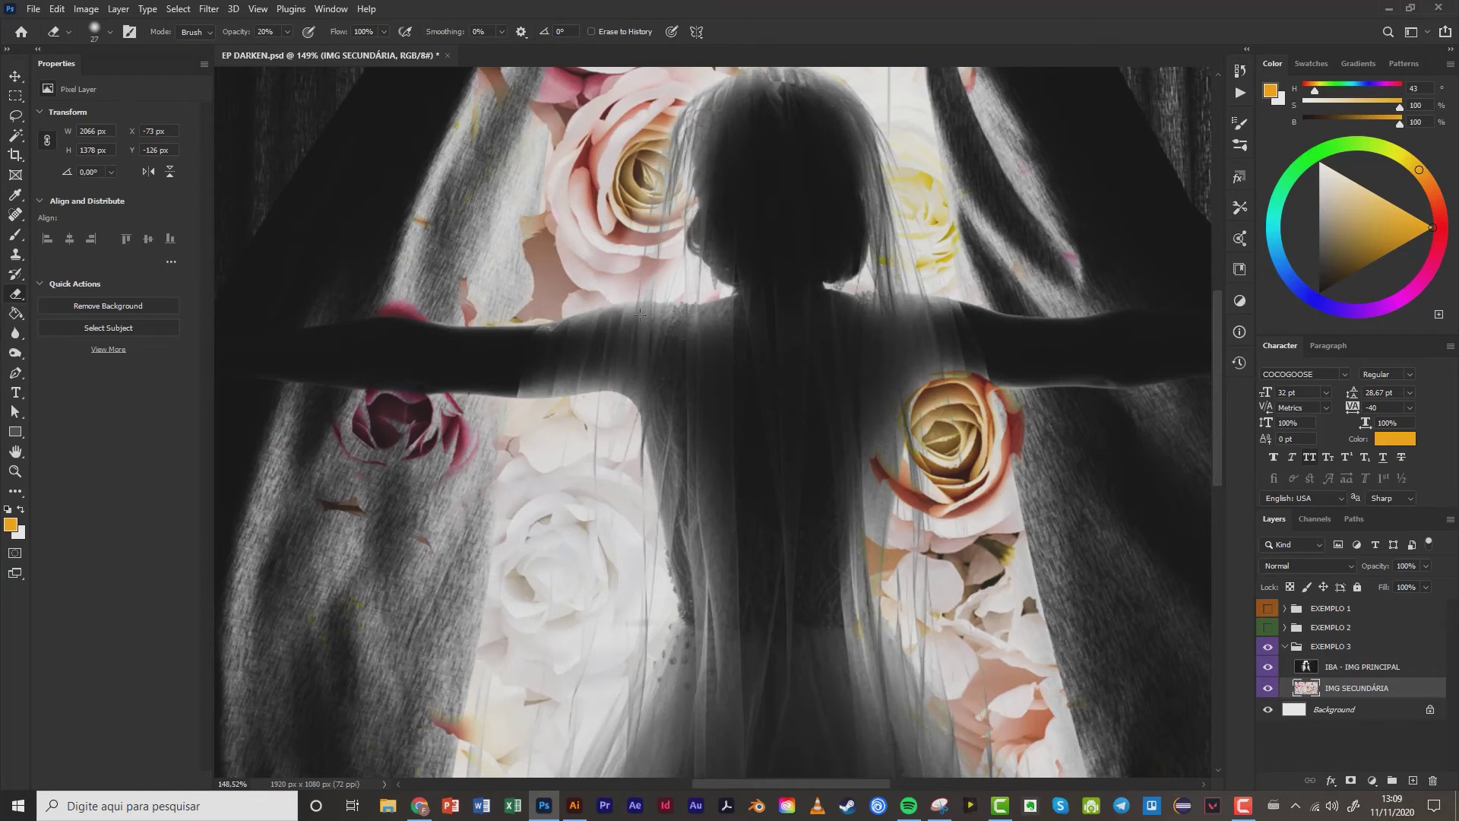
scroll(664, 228, "down", 2)
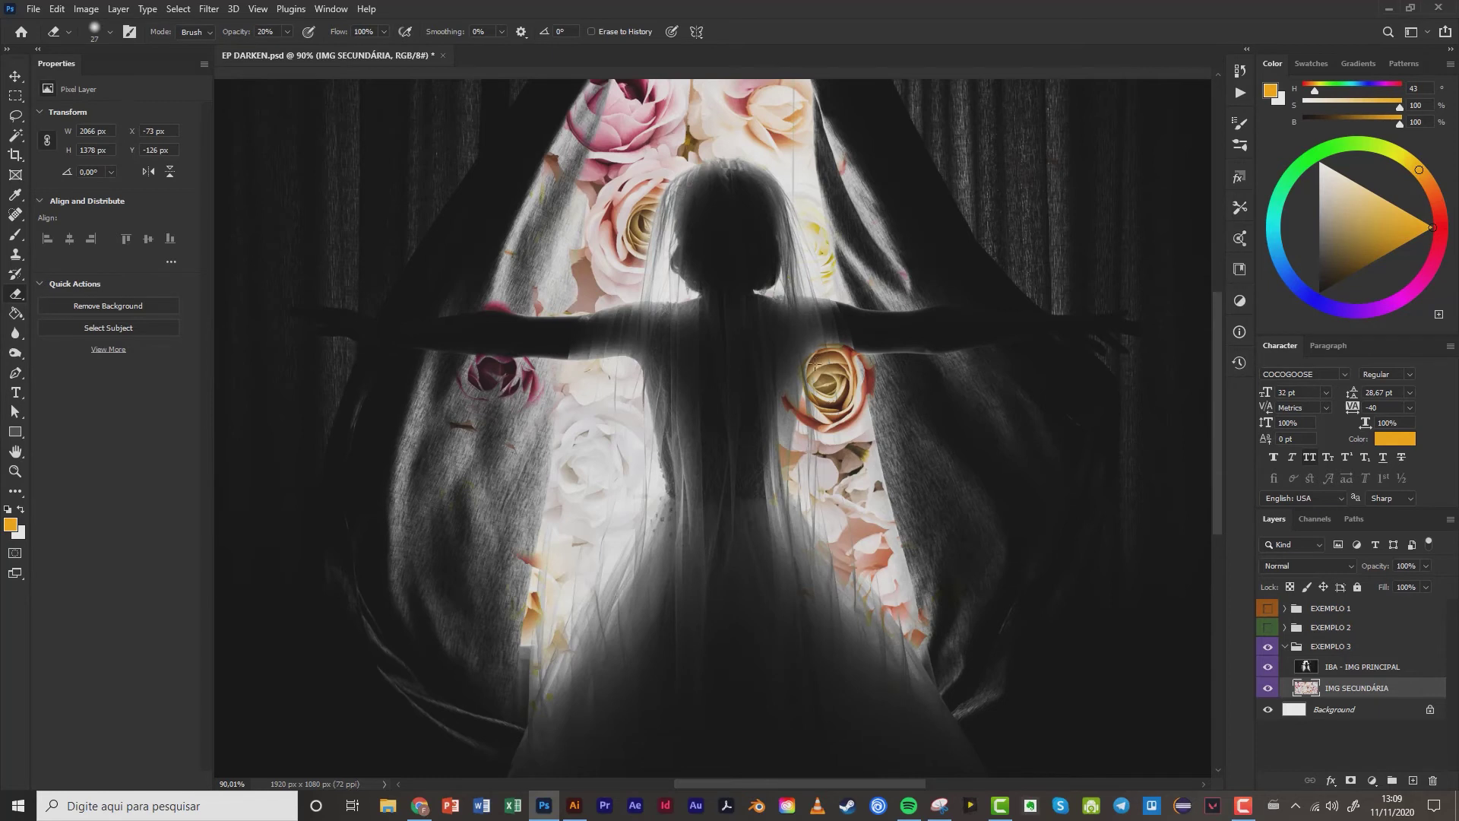
mouse_move(821, 357)
left_mouse_down()
mouse_move(839, 563)
mouse_move(790, 456)
left_mouse_up()
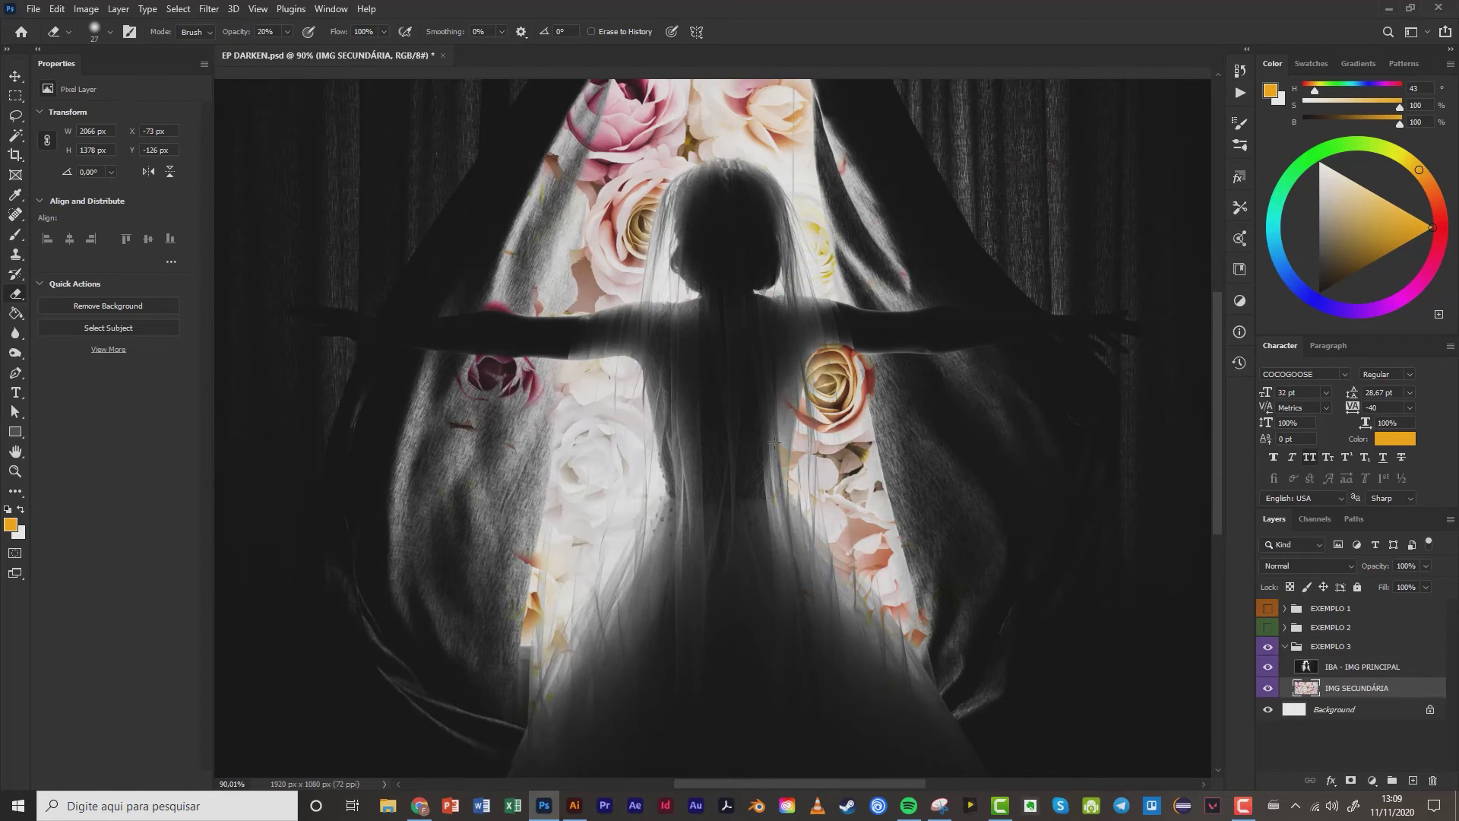
mouse_move(798, 372)
left_mouse_down()
mouse_move(828, 426)
mouse_move(809, 418)
mouse_move(794, 460)
mouse_move(813, 453)
left_mouse_up()
mouse_move(820, 394)
left_mouse_down()
mouse_move(830, 308)
mouse_move(852, 509)
mouse_move(830, 327)
mouse_move(893, 616)
mouse_move(826, 353)
mouse_move(851, 532)
mouse_move(802, 332)
mouse_move(835, 464)
mouse_move(834, 358)
mouse_move(846, 721)
left_mouse_up()
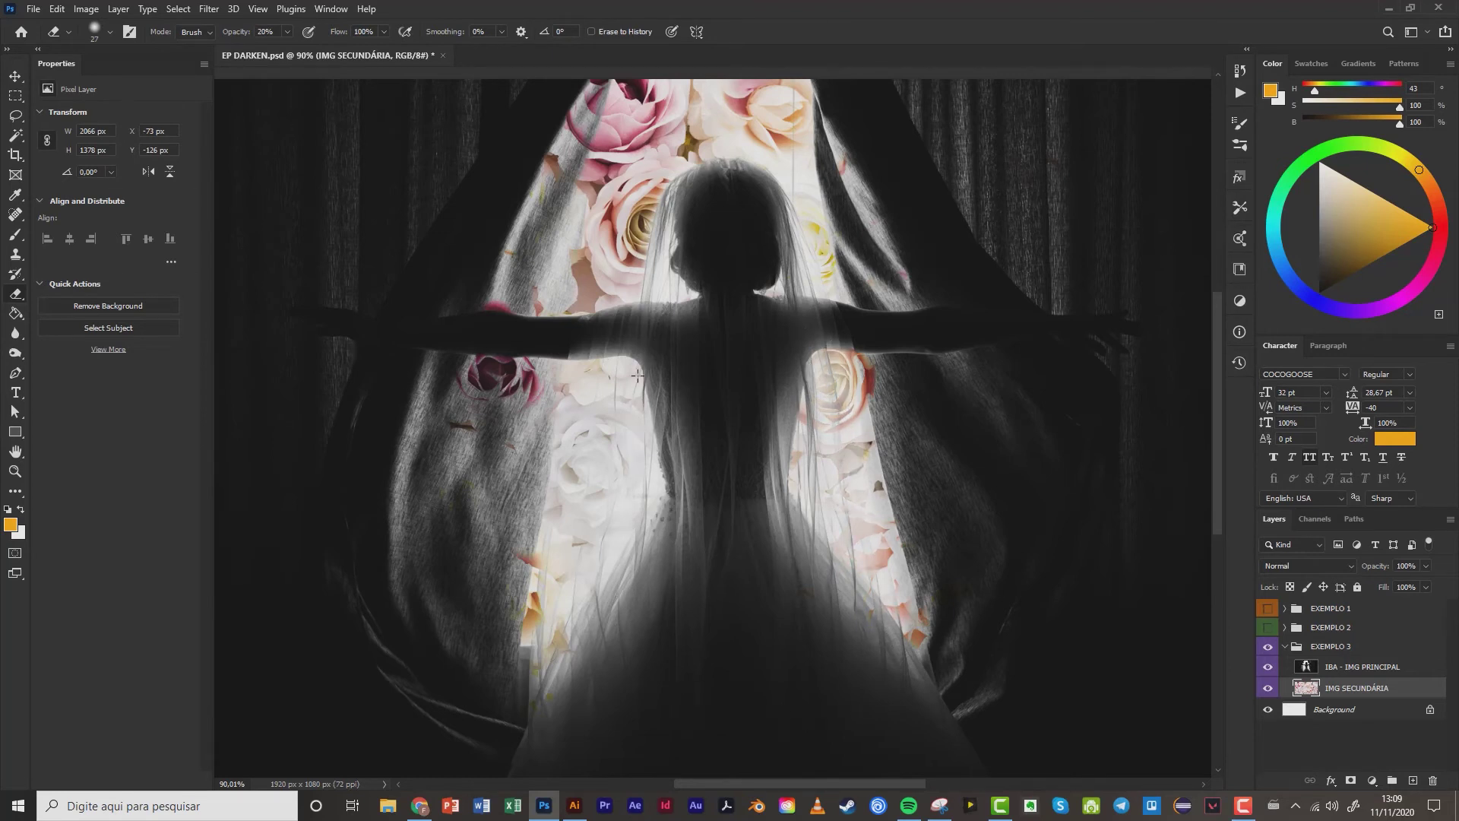
mouse_move(626, 335)
left_mouse_down()
mouse_move(575, 646)
mouse_move(616, 351)
mouse_move(585, 477)
mouse_move(583, 363)
mouse_move(572, 522)
mouse_move(610, 363)
mouse_move(552, 629)
mouse_move(547, 586)
mouse_move(576, 476)
mouse_move(553, 627)
left_mouse_up()
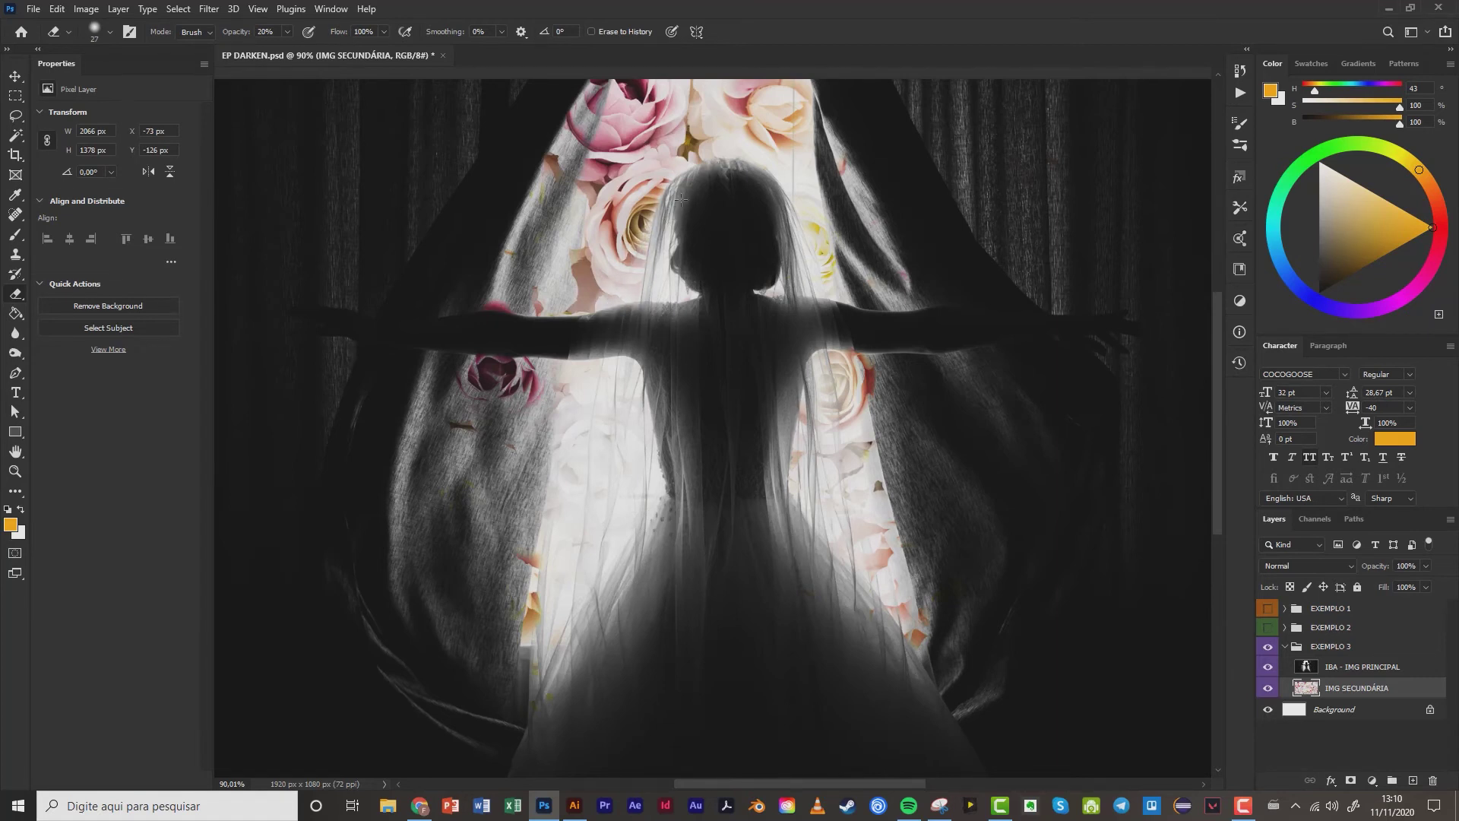
Undo the eraser strokes on IMG SECUNDÁRIA.
scroll(814, 500, "down", 4)
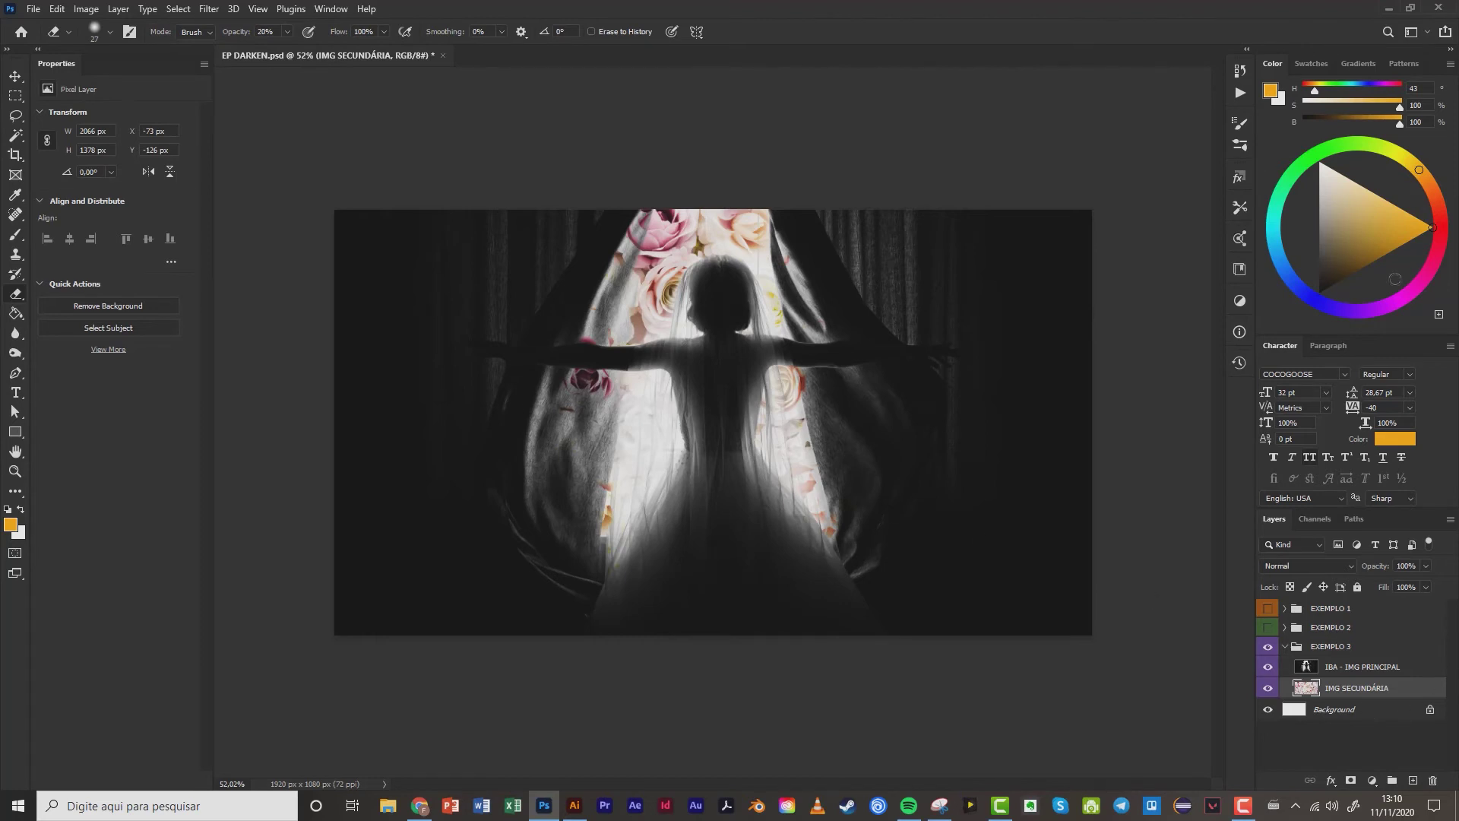
mouse_move(791, 427)
left_mouse_down()
mouse_move(785, 376)
mouse_move(776, 520)
mouse_move(771, 383)
mouse_move(781, 524)
left_mouse_up()
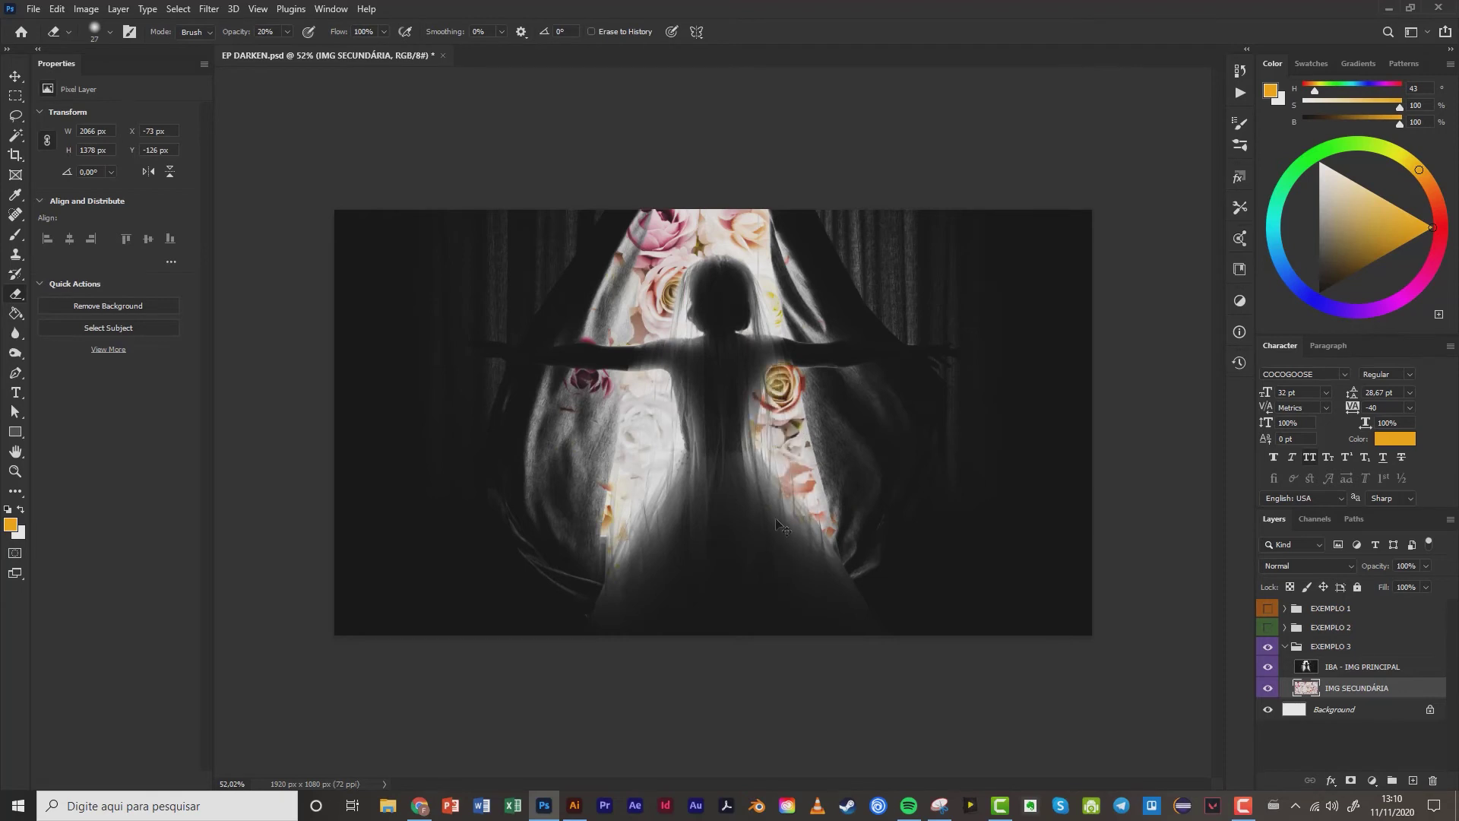
mouse_move(673, 330)
left_mouse_down()
mouse_move(688, 334)
mouse_move(686, 297)
left_mouse_up()
Compare the EXEMPLO 3 layers by toggling their visibility, and duplicate the IMG SECUNDÁRIA layer.
left_click(1268, 666, "alt")
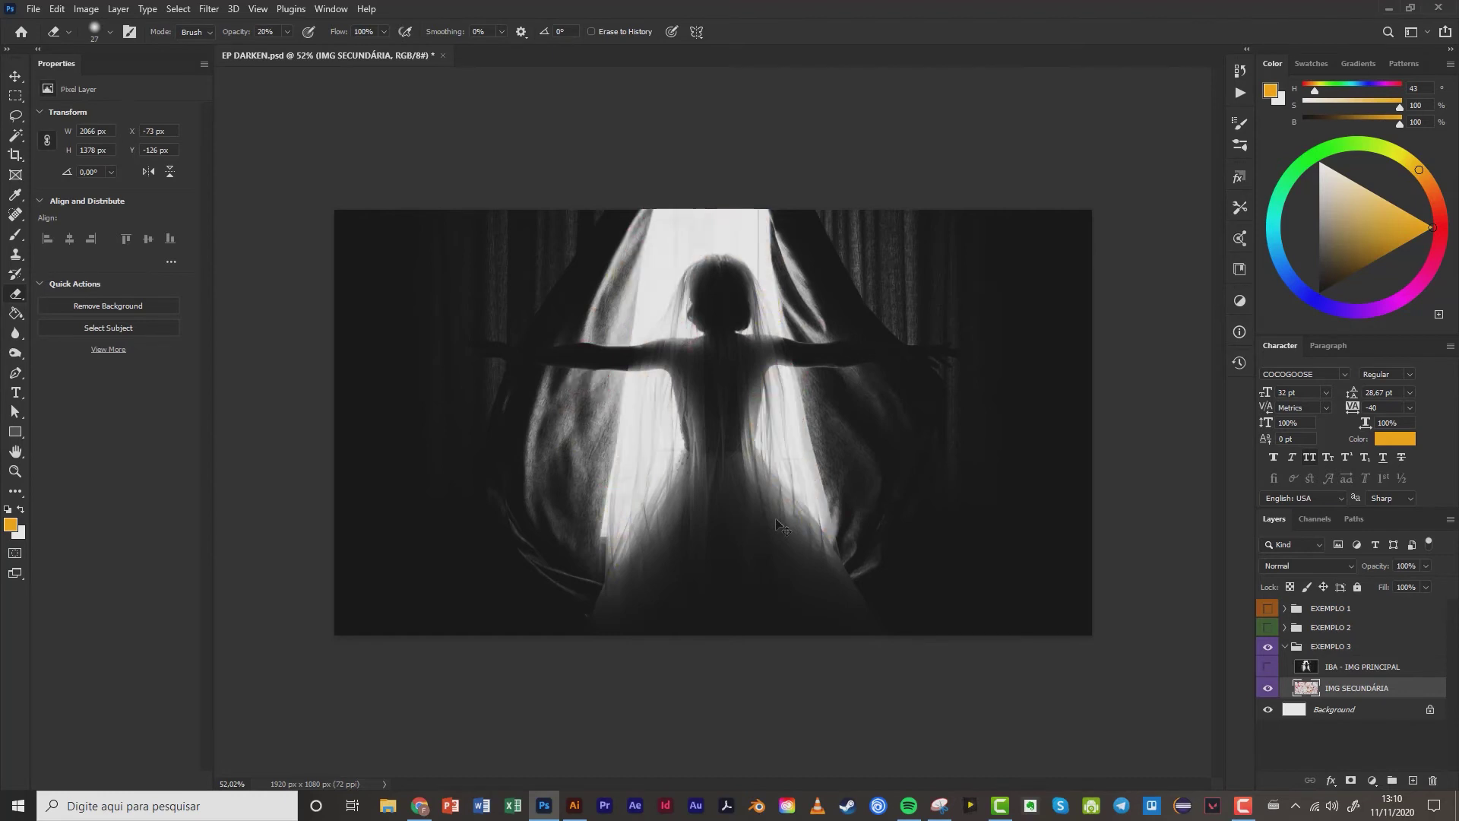
left_click(1268, 688, "alt")
left_click(1267, 666, "alt")
left_click(1268, 667, "alt")
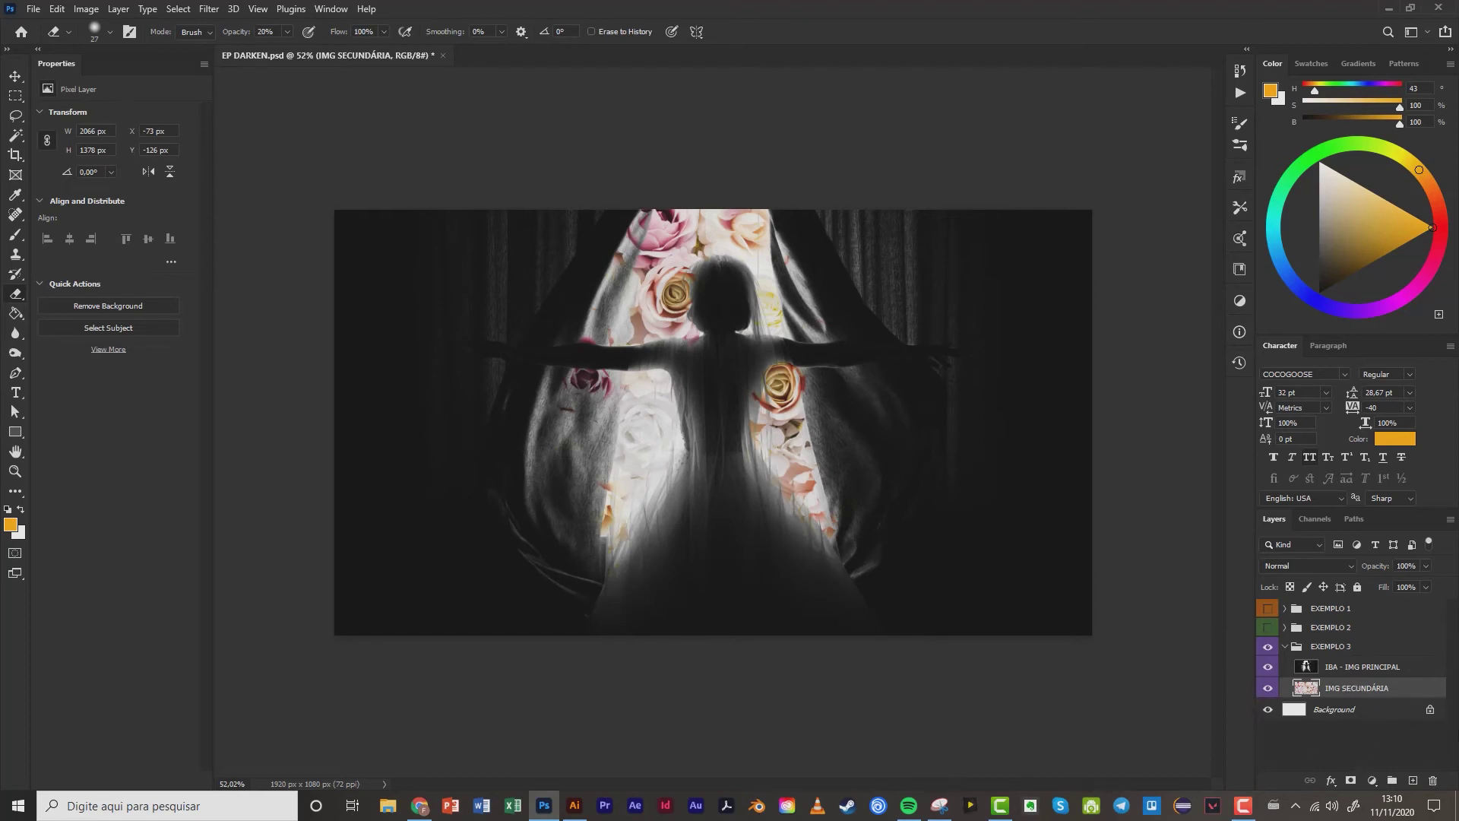
key("ctrl+j")
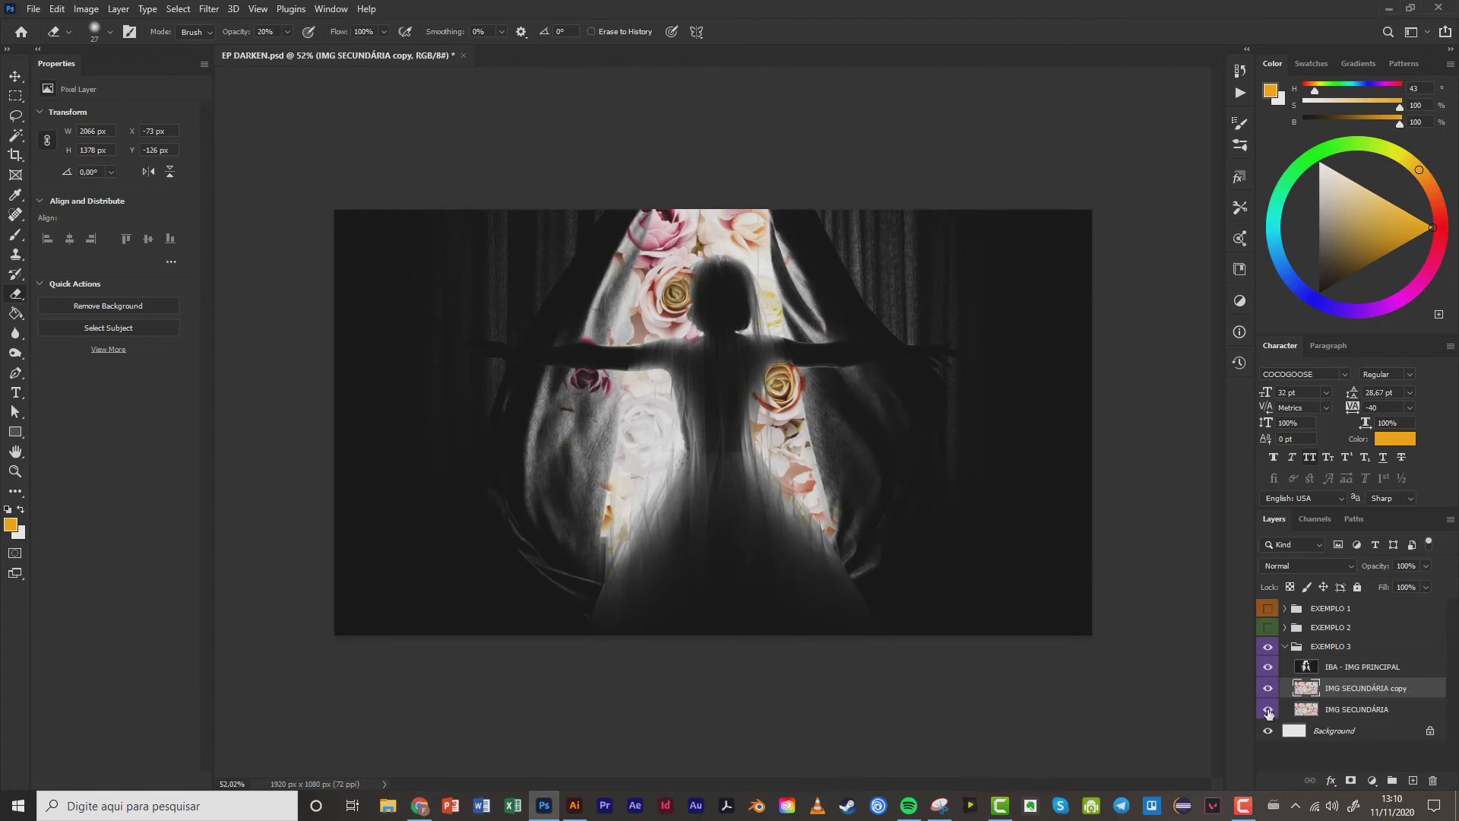
Hide the original IMG SECUNDÁRIA layer and erase the orange petals over the veil below the yellow rose on its copy.
left_click(1268, 710)
scroll(764, 429, "up", 5)
scroll(776, 432, "up", 3)
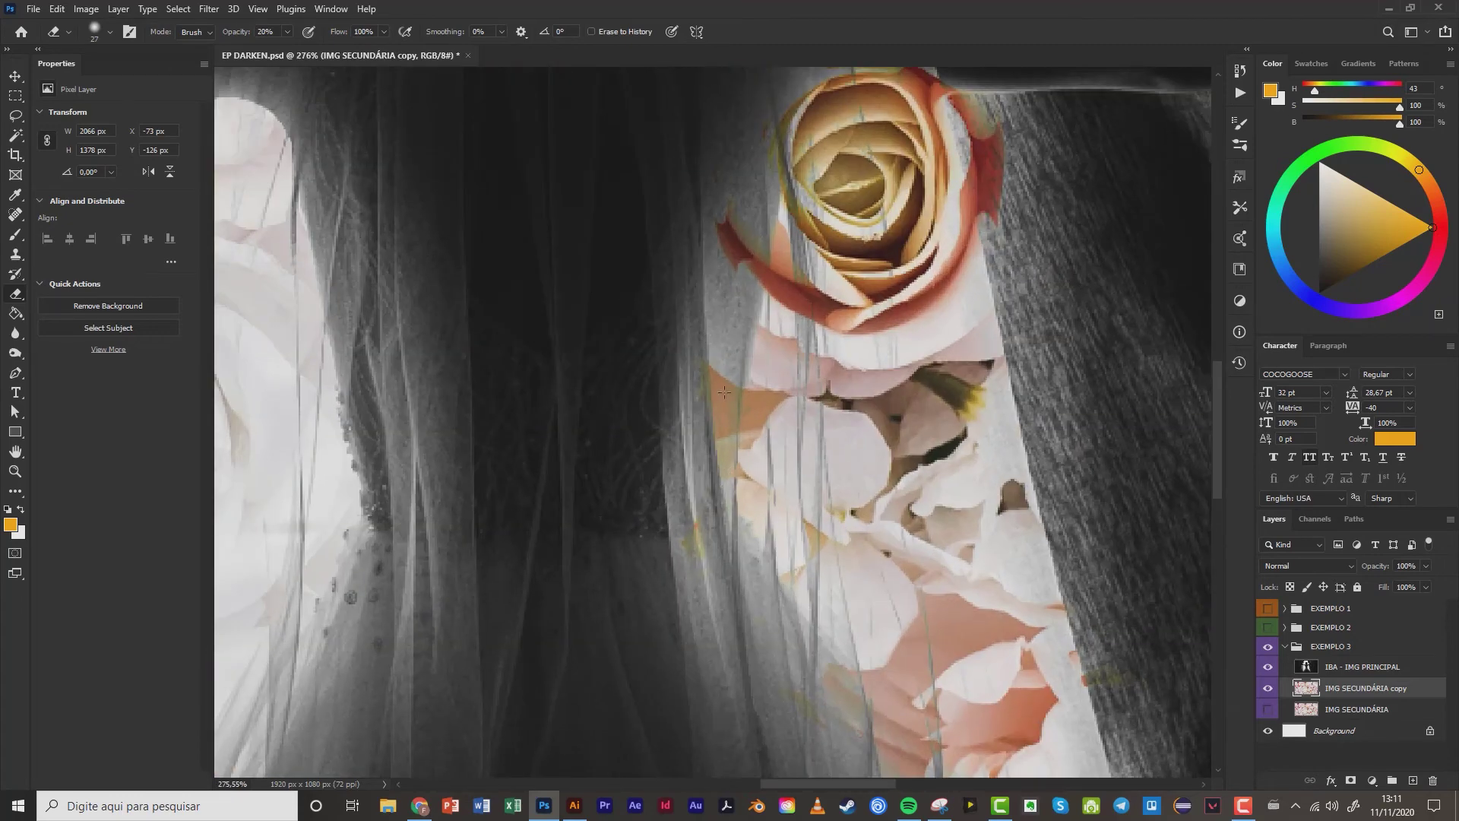
mouse_move(731, 394)
left_mouse_down()
mouse_move(742, 472)
mouse_move(713, 356)
mouse_move(751, 395)
mouse_move(757, 471)
left_mouse_up()
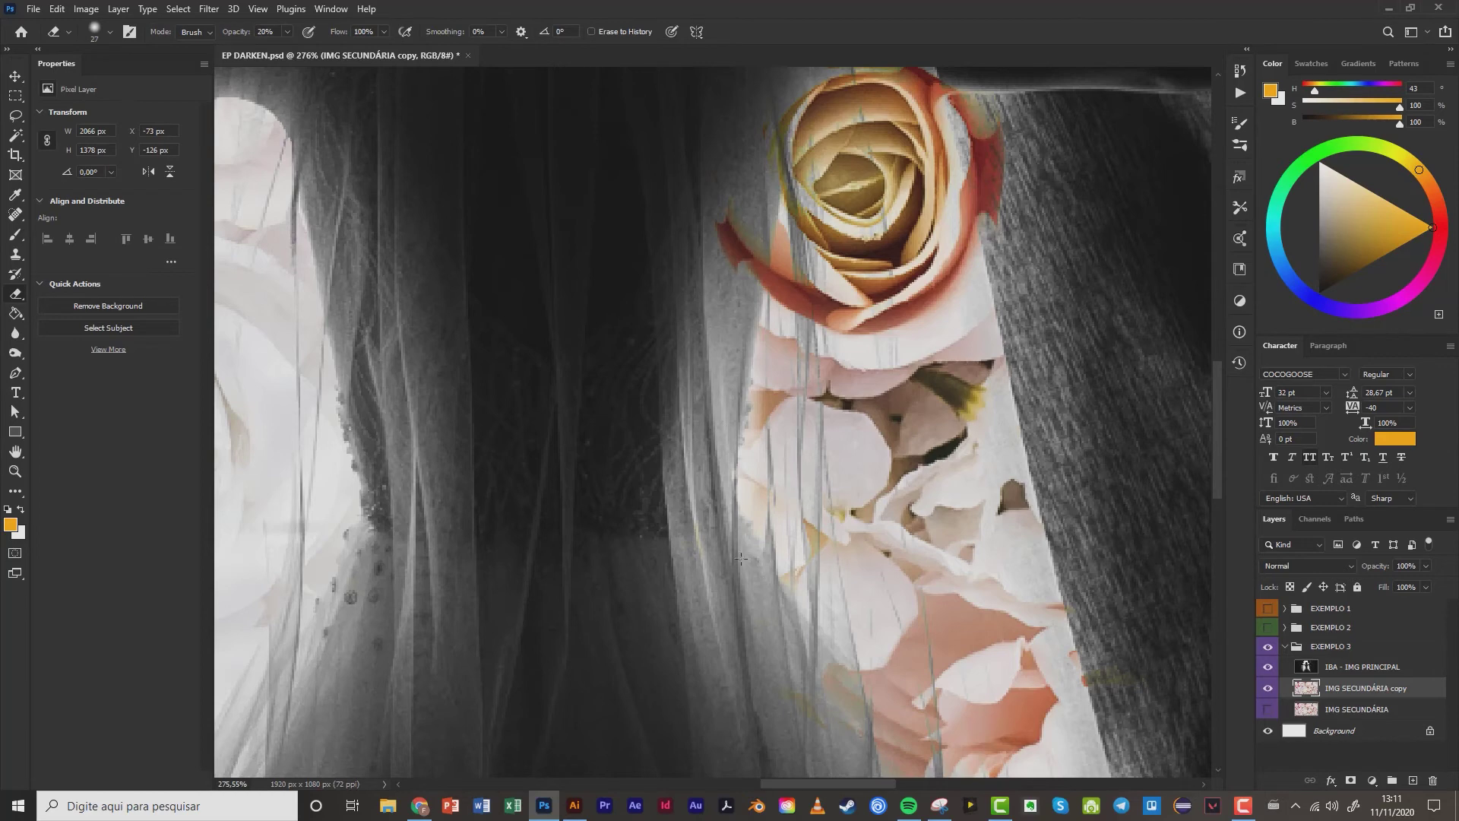
scroll(741, 558, "down", 3)
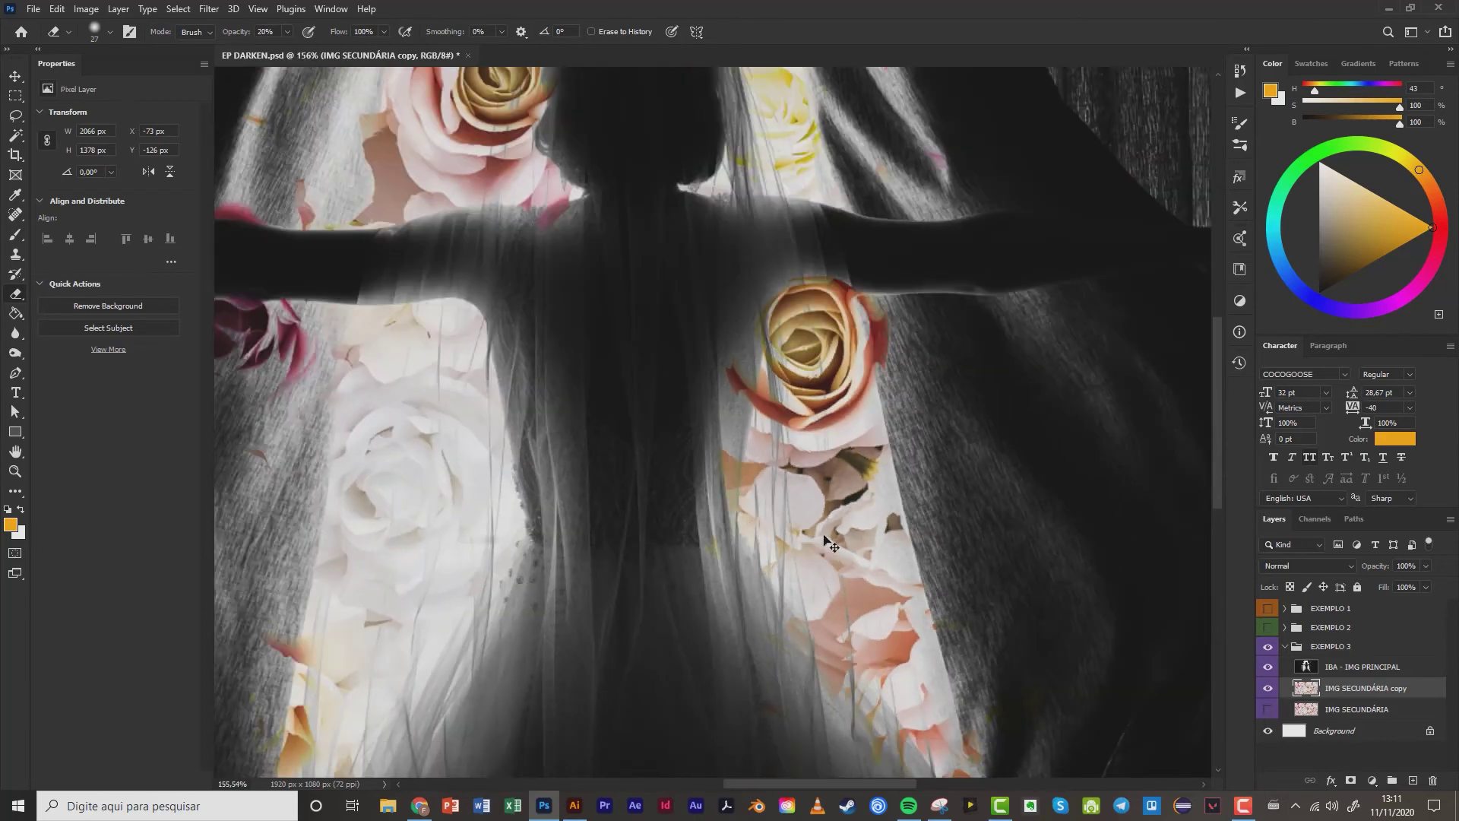
scroll(680, 494, "down", 3)
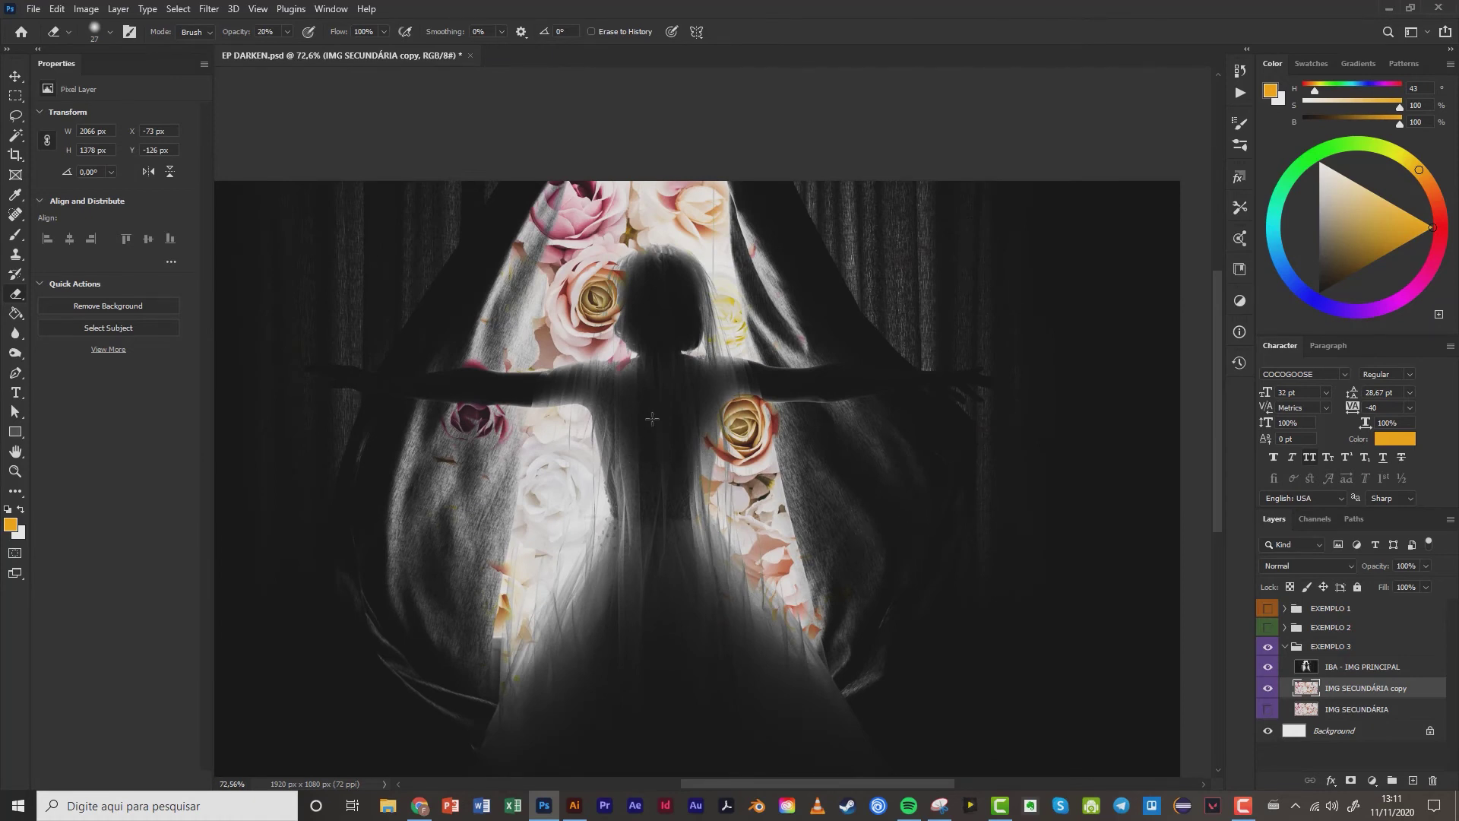
scroll(652, 426, "down", 1)
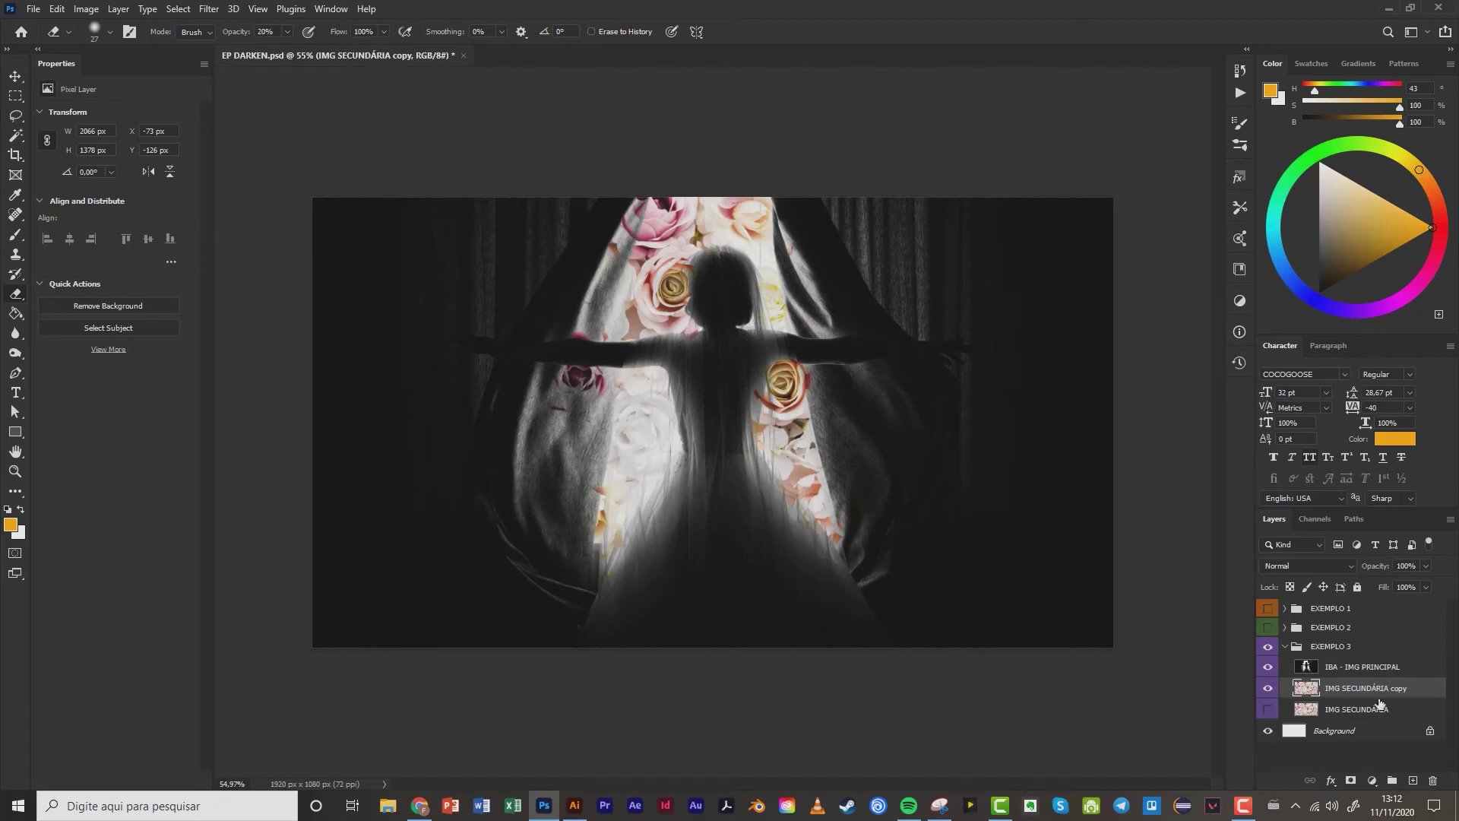
Add a Levels adjustment layer directly above the IBA - IMG PRINCIPAL layer.
left_click(1308, 669)
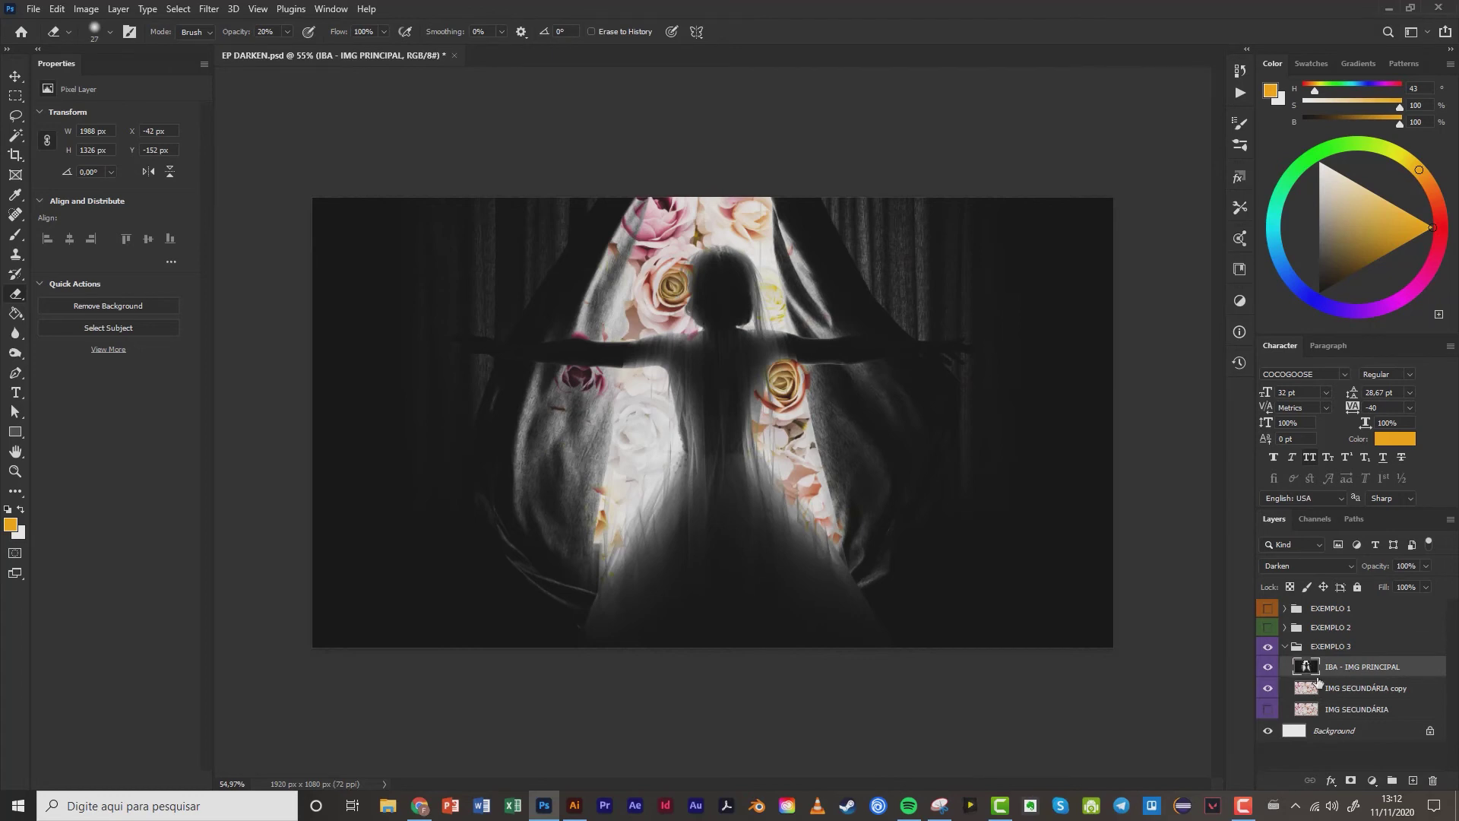
left_click(1374, 780)
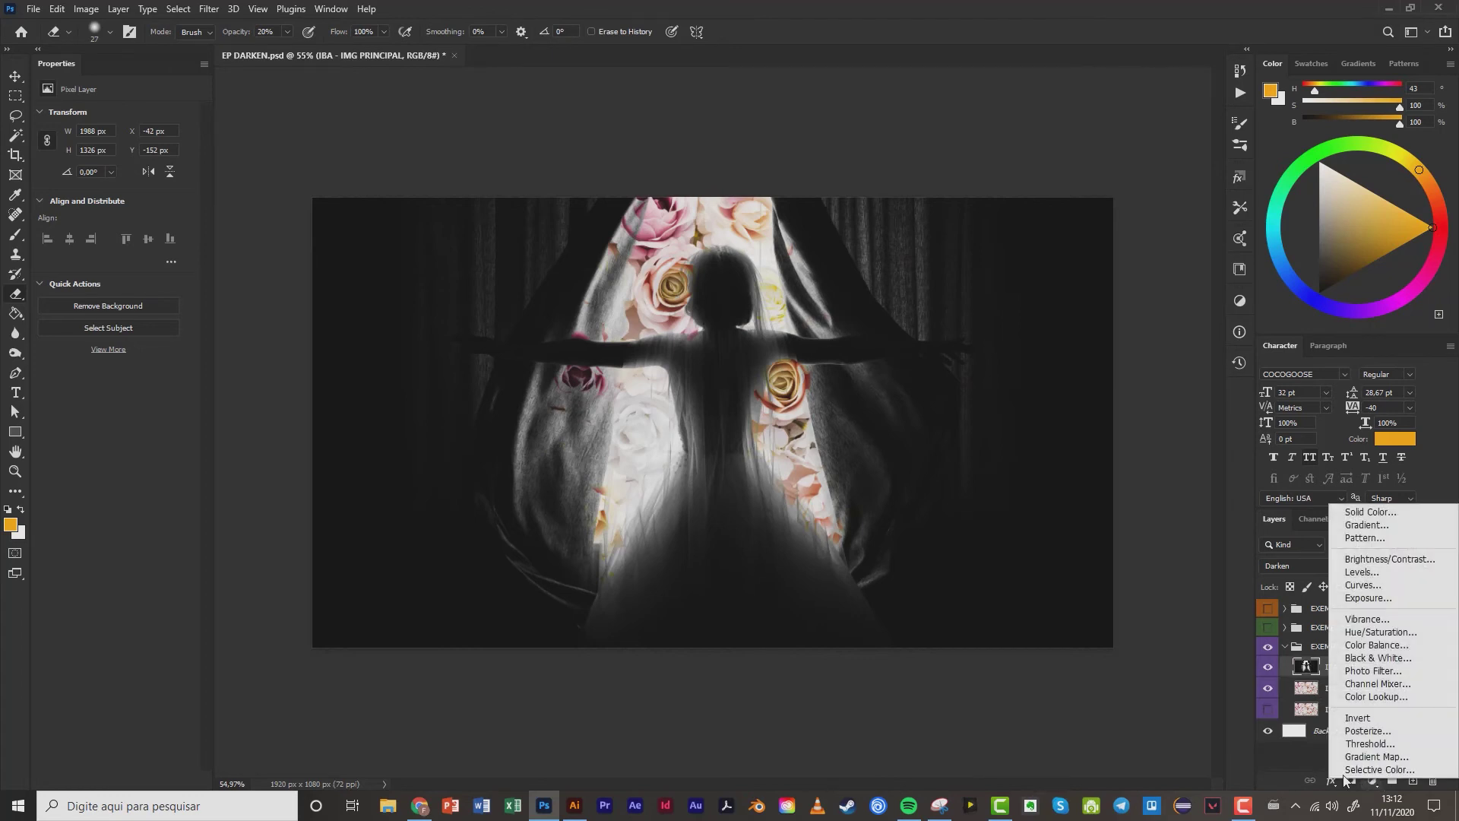
left_click(1361, 576)
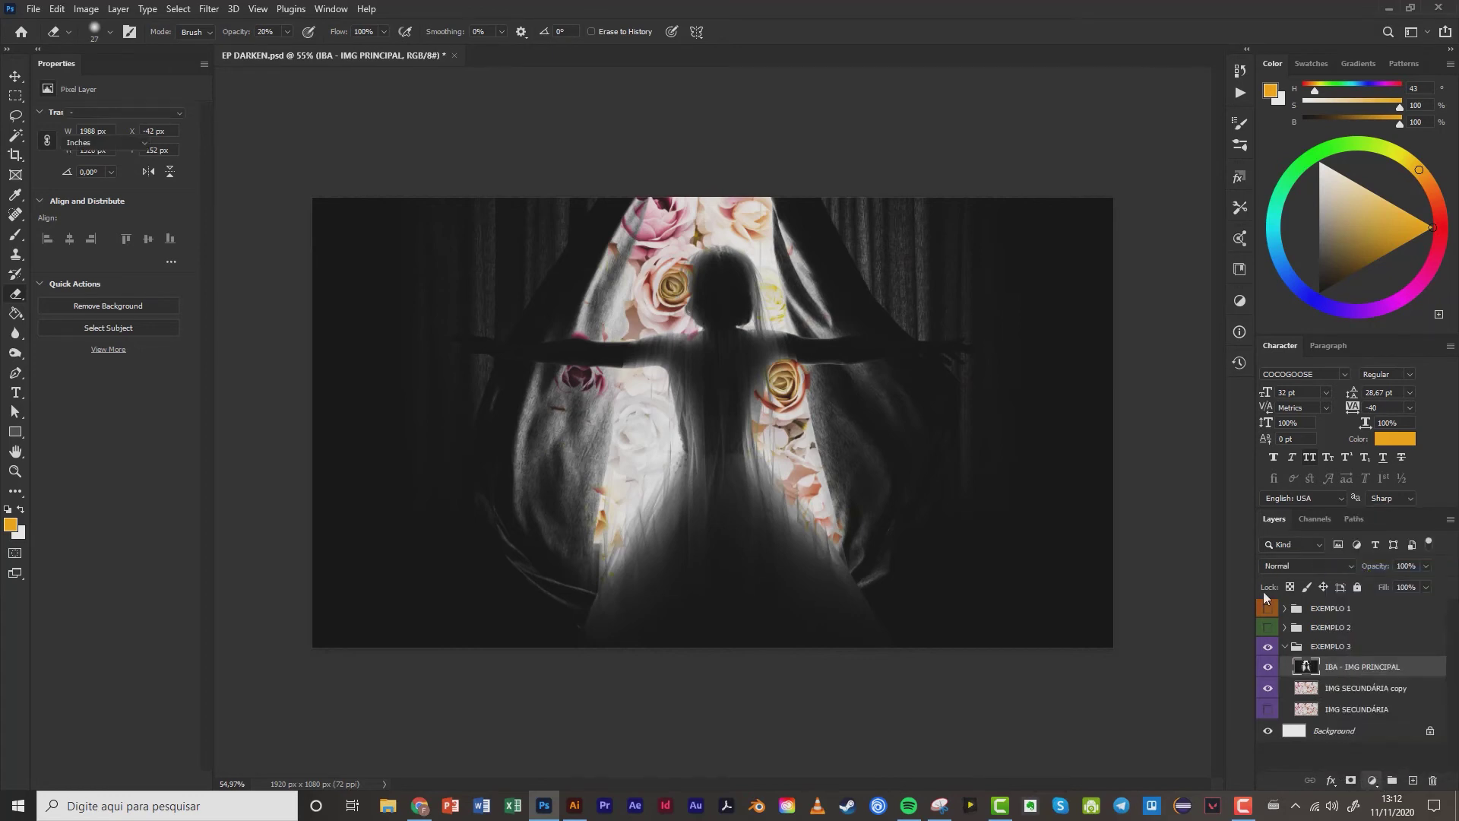
Look through the different places from which an adjustment layer such as Levels can be added.
left_click(1372, 781)
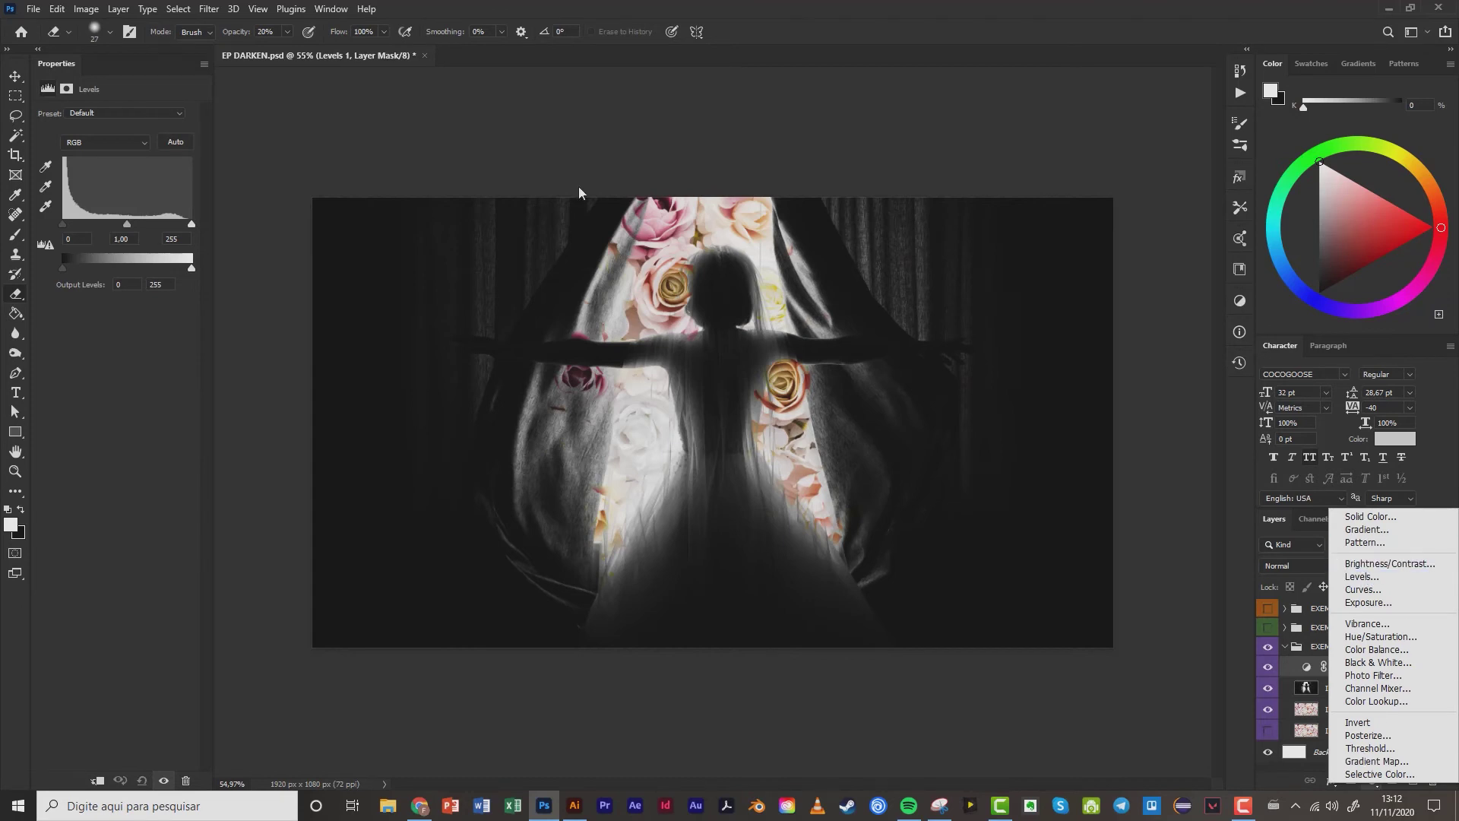
left_click(1240, 308)
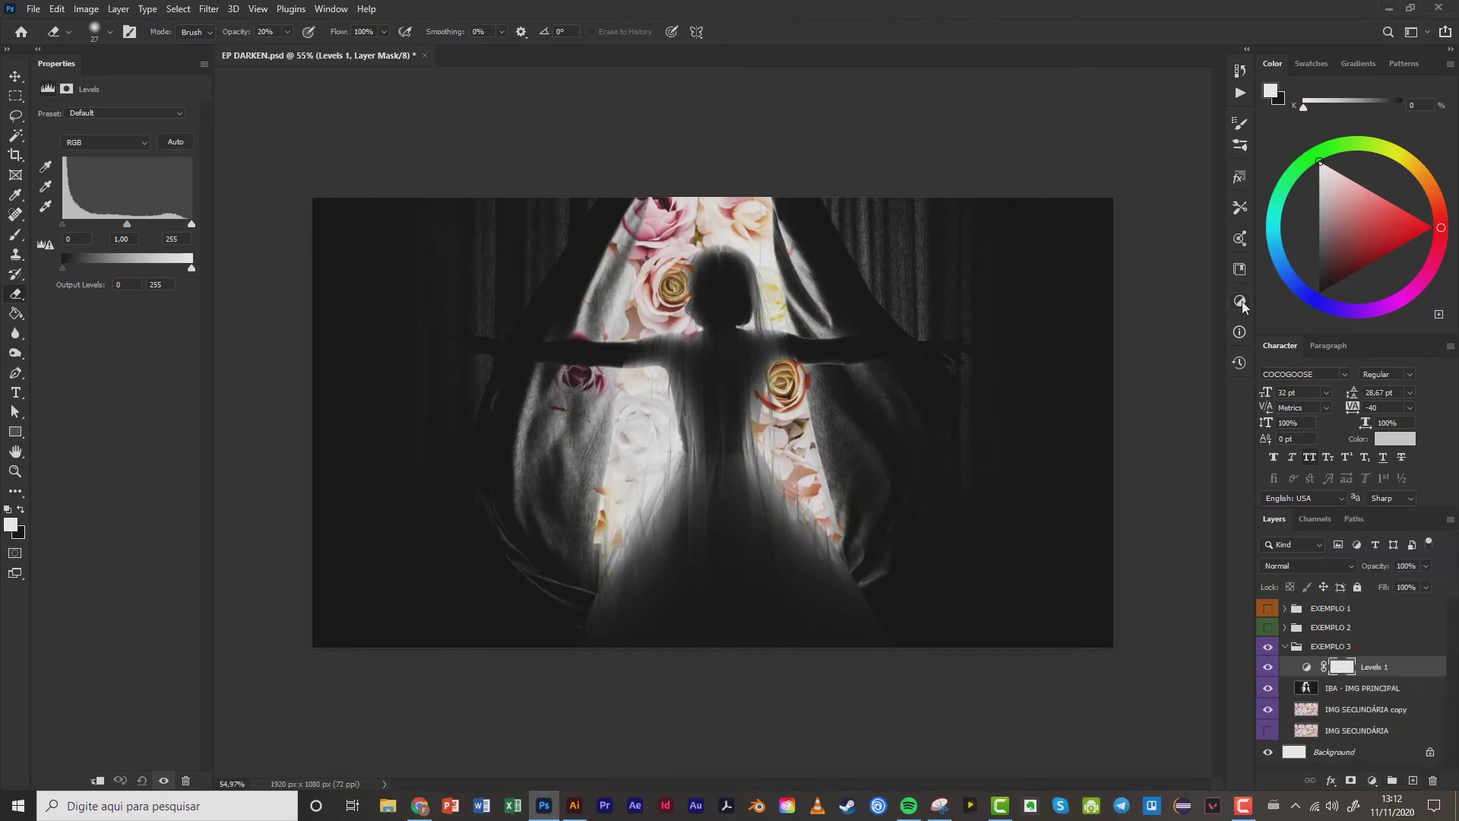
left_click(1240, 301)
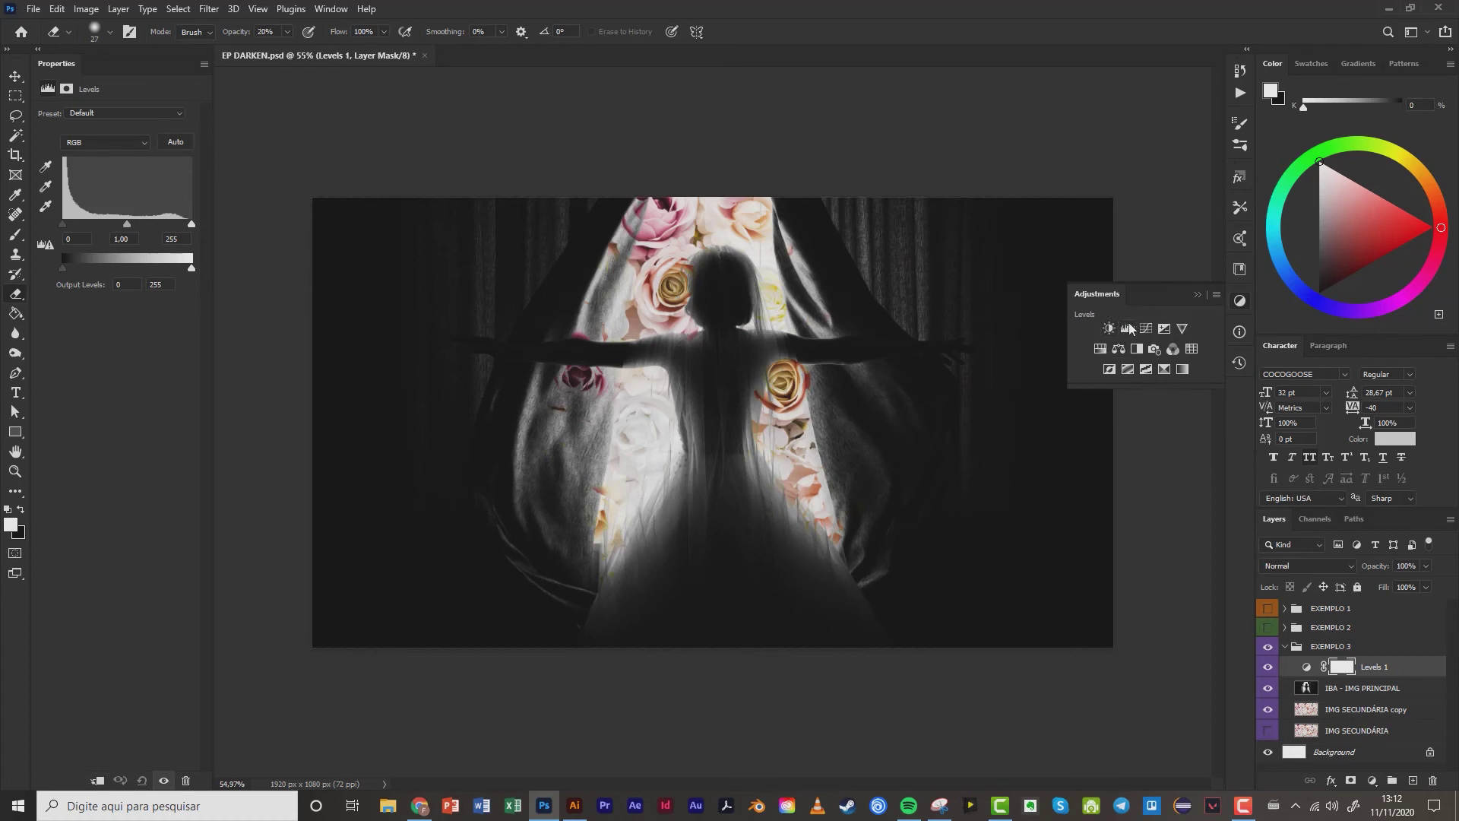
left_click(327, 11)
left_click(1189, 284)
left_click(1372, 781)
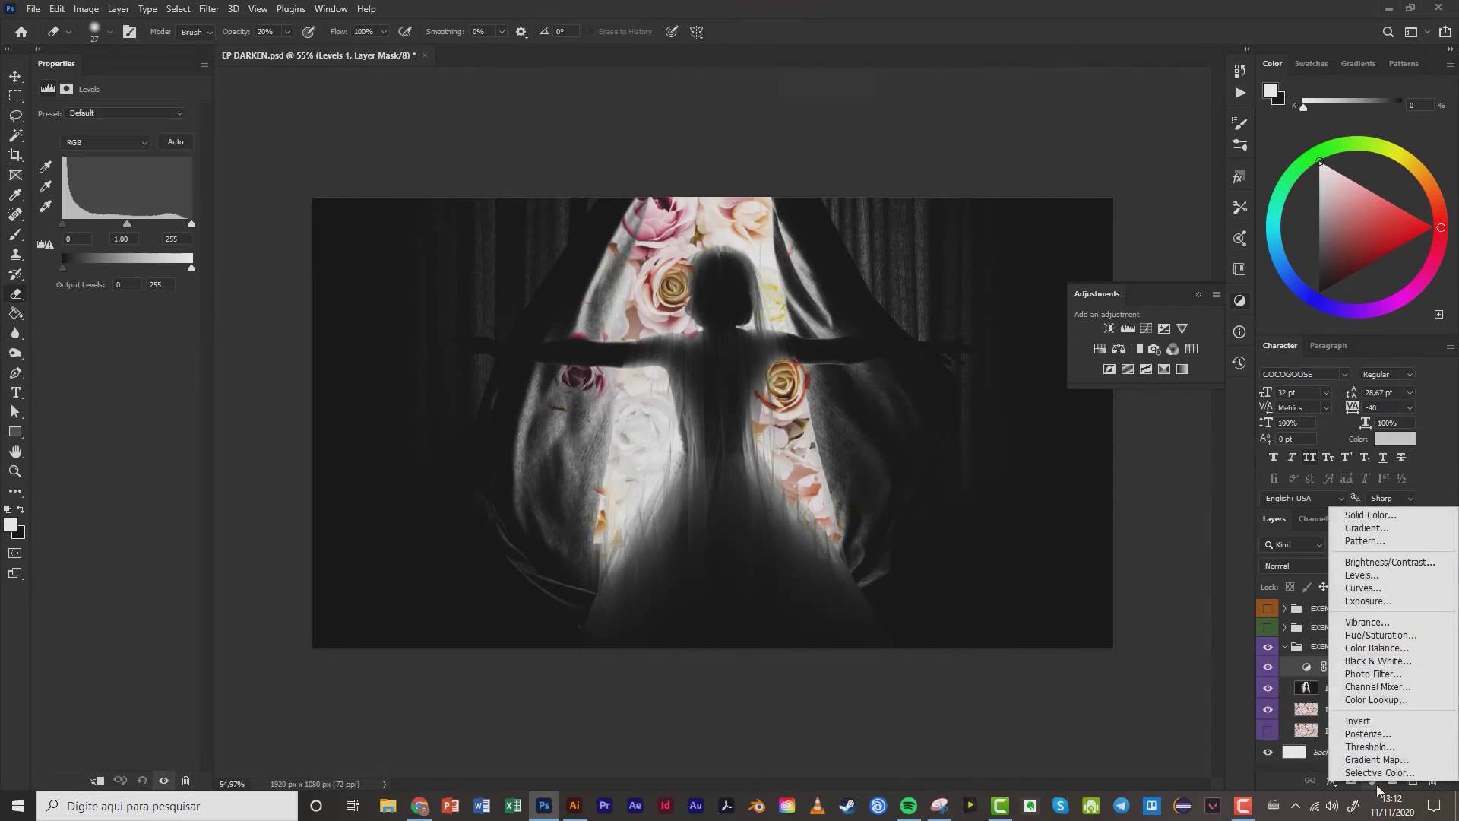
left_click(1199, 295)
left_click(1199, 296)
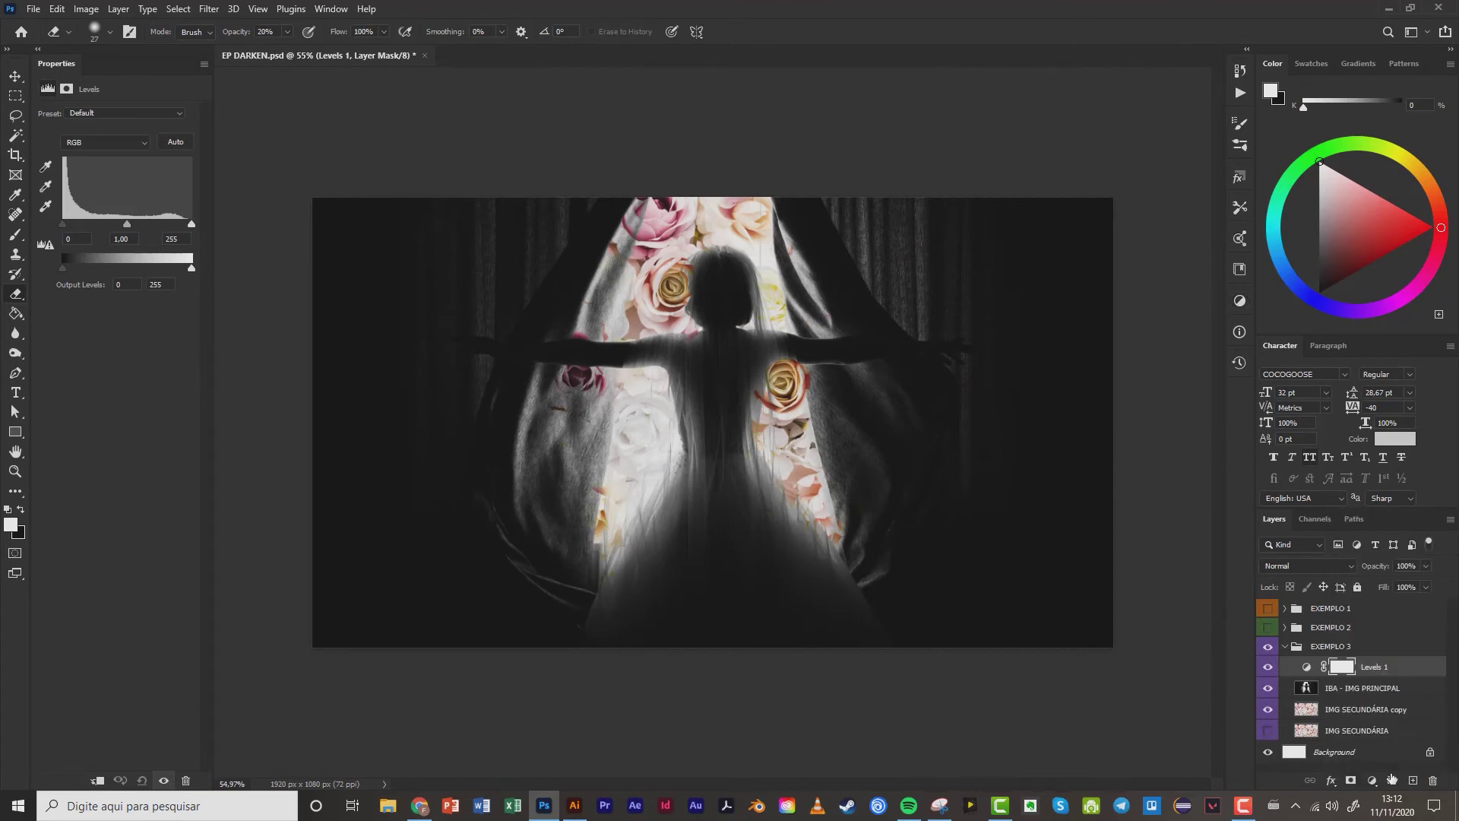
Clip the Levels adjustment to the IBA - IMG PRINCIPAL layer so it affects only that photo.
left_click(1305, 667)
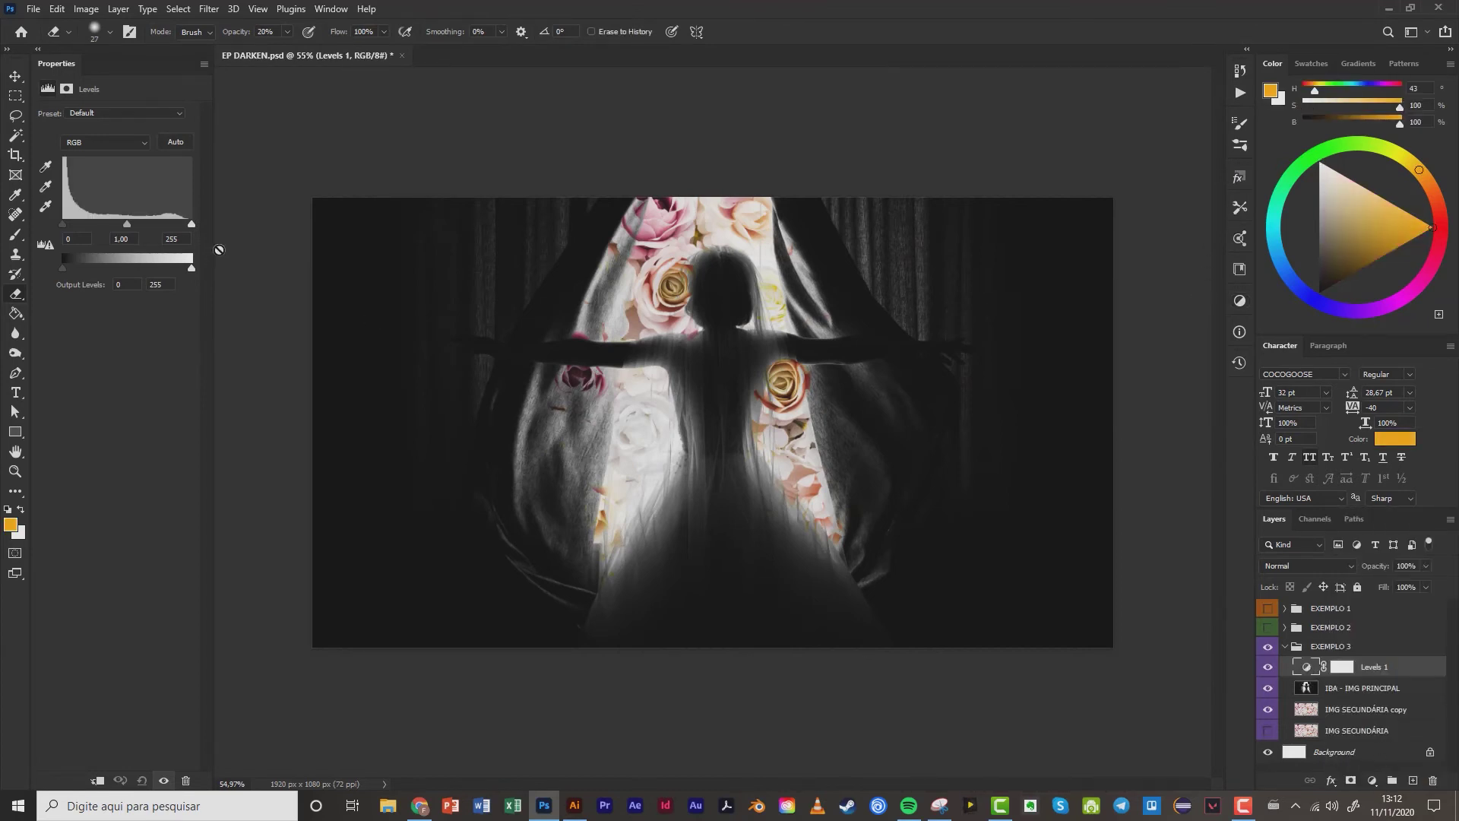
left_click(97, 782)
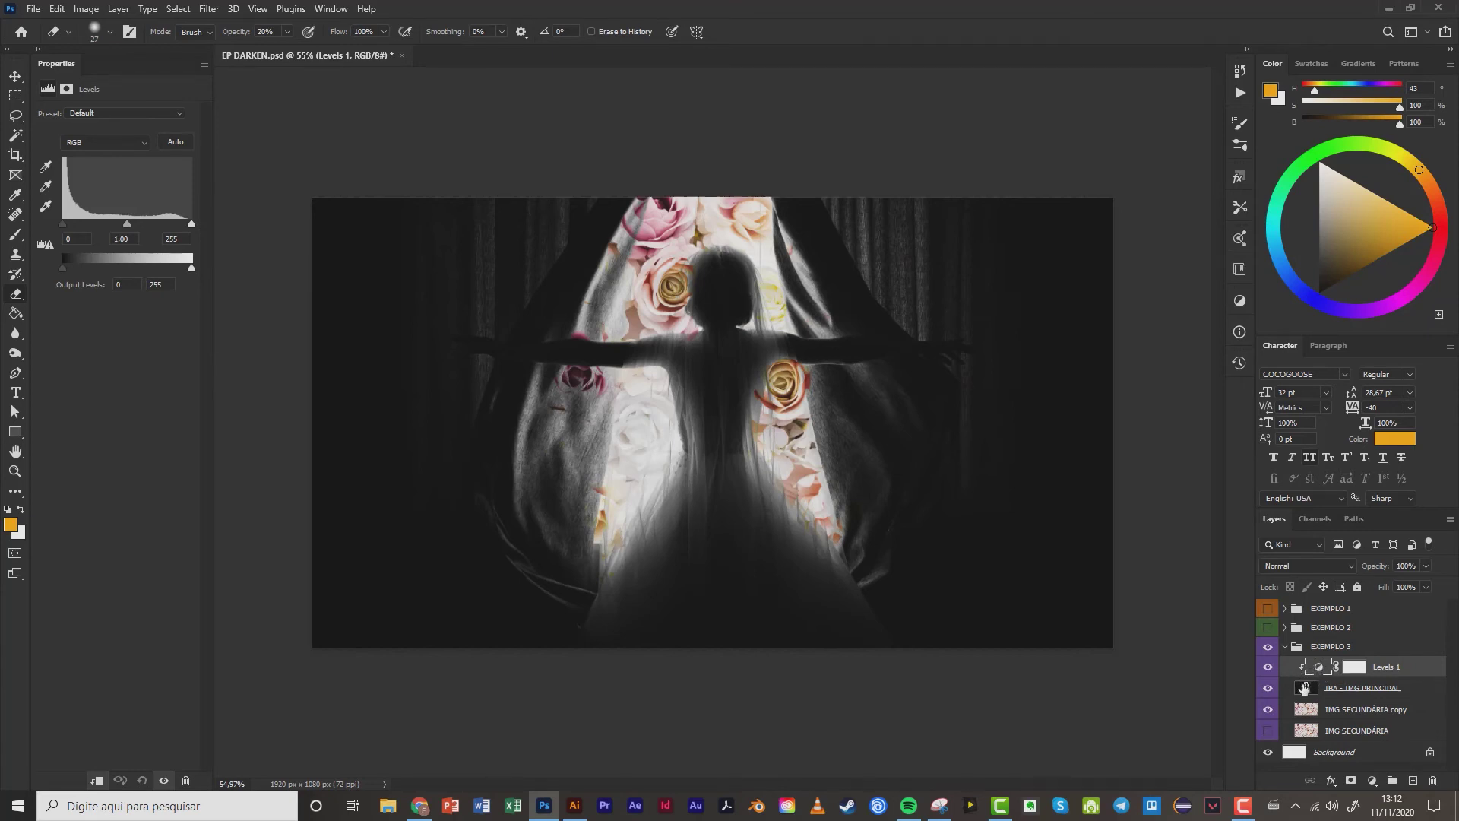
left_click(96, 781)
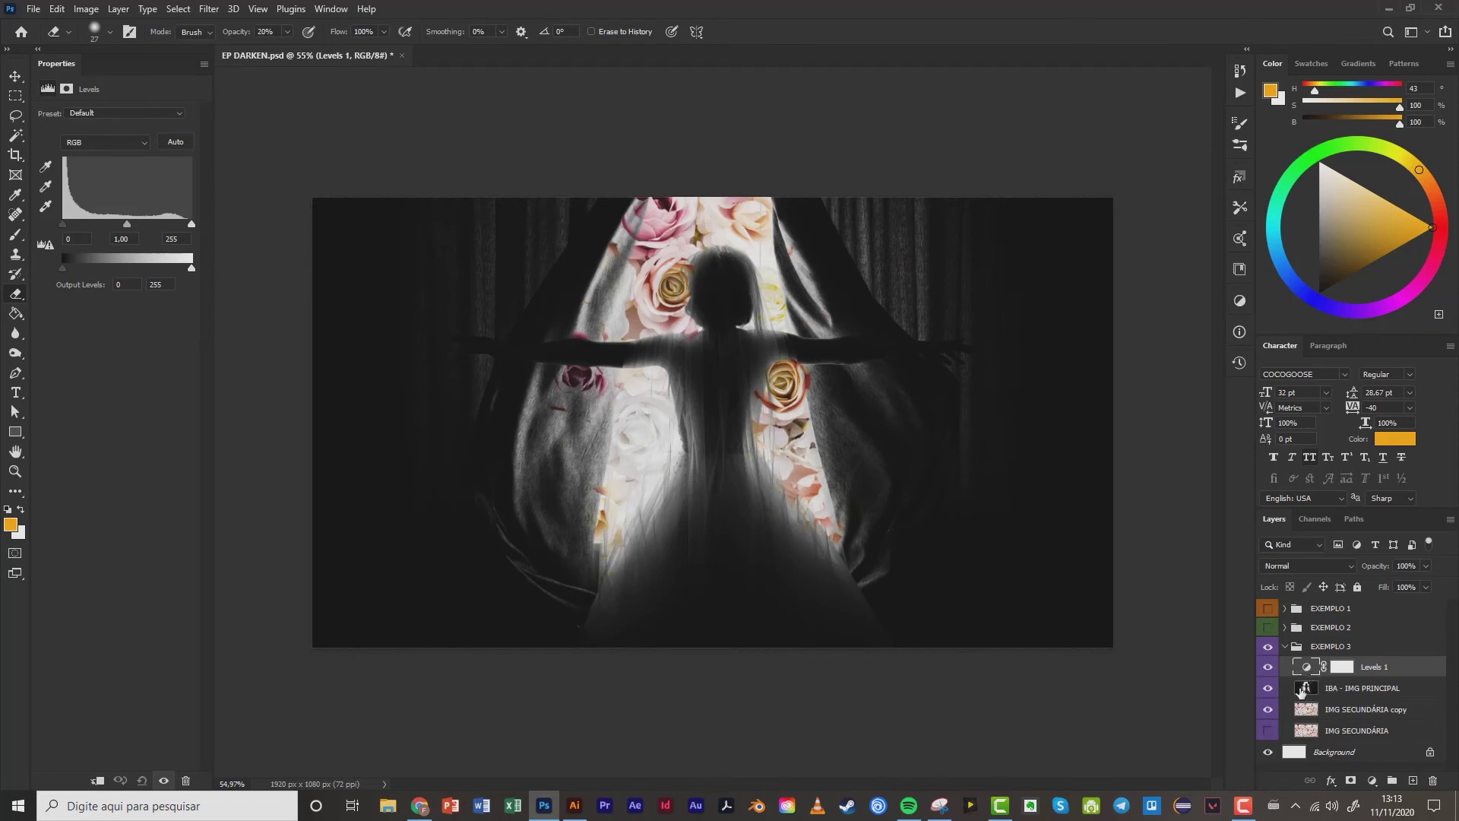
left_click(97, 782)
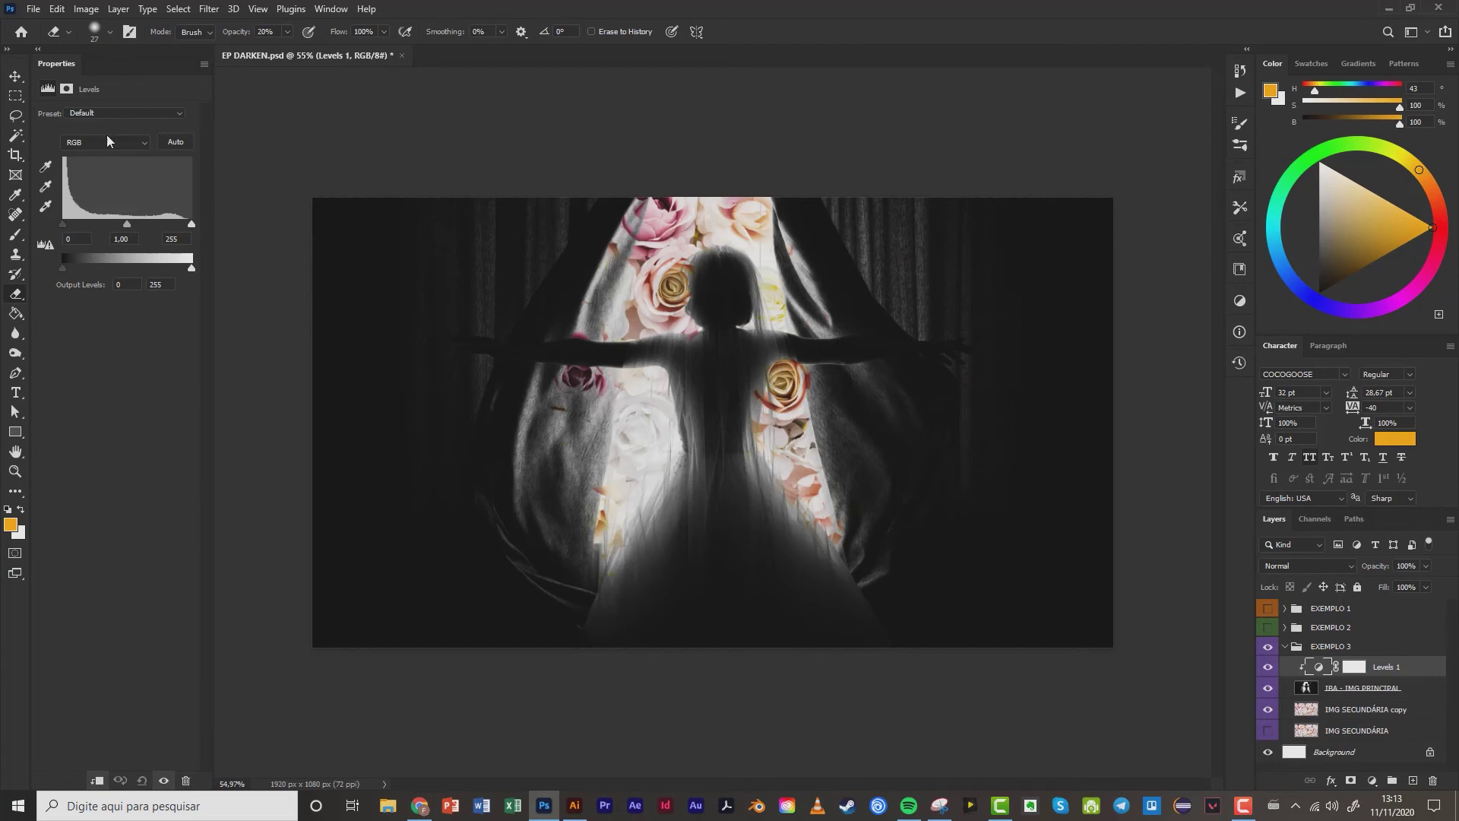
Darken the silhouette photo in Levels with input black 140, midtones 0.22 and output white 201.
left_click_drag(190, 226, 167, 226)
left_click_drag(62, 226, 161, 226)
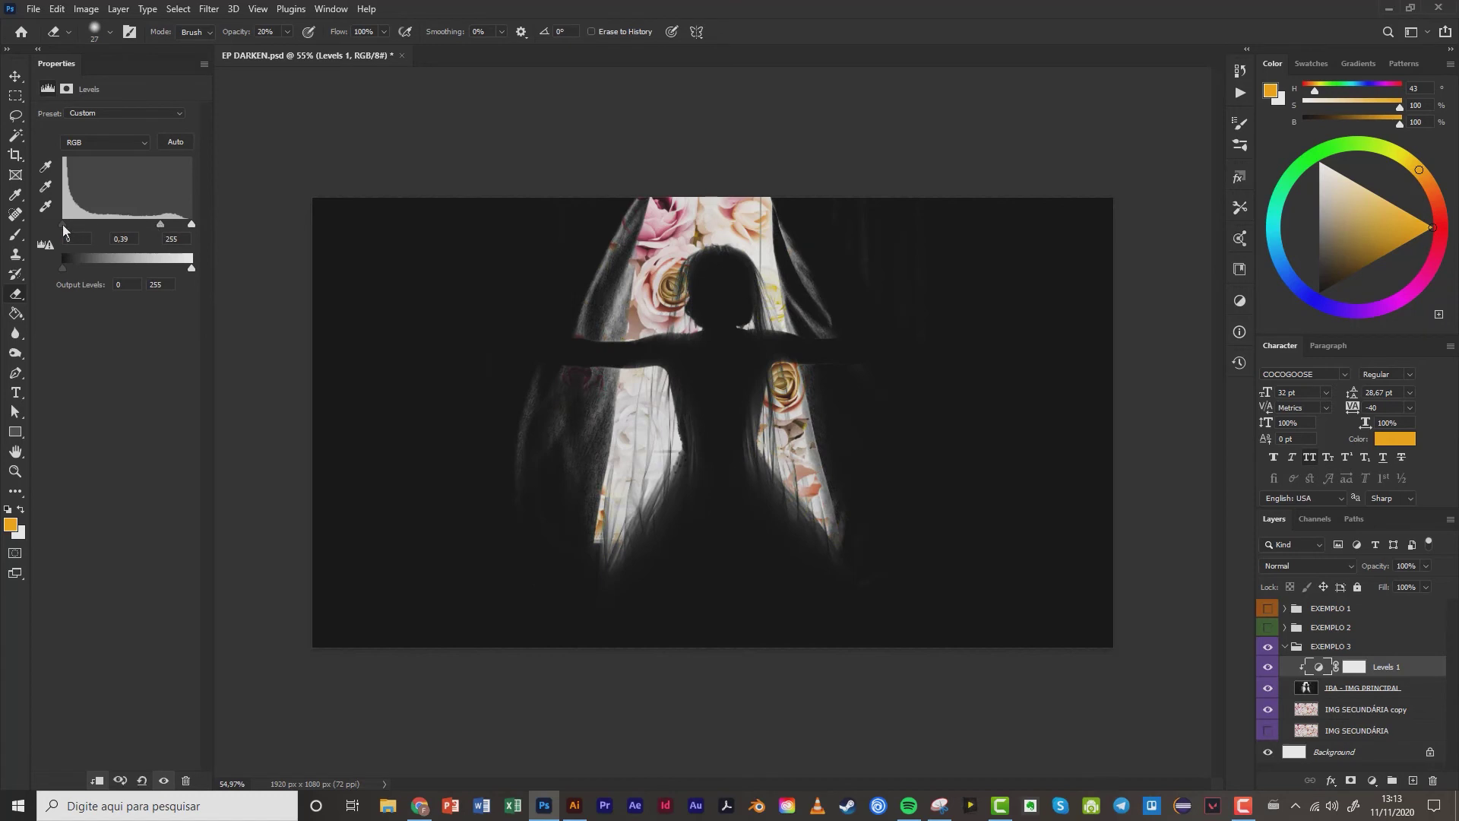
mouse_move(62, 225)
left_mouse_down()
mouse_move(179, 223)
mouse_move(117, 222)
mouse_move(134, 222)
left_mouse_up()
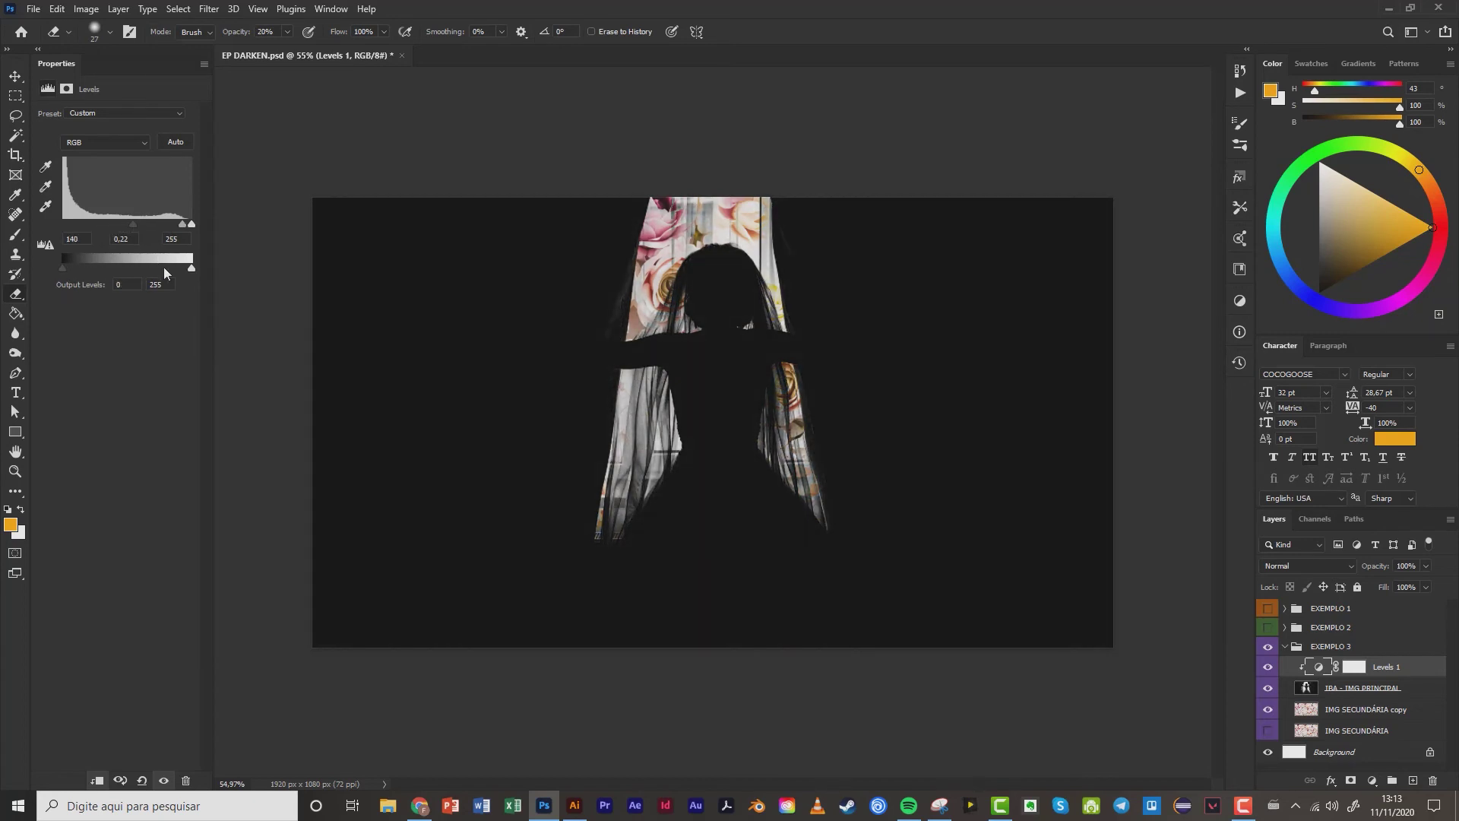
left_click_drag(193, 266, 170, 265)
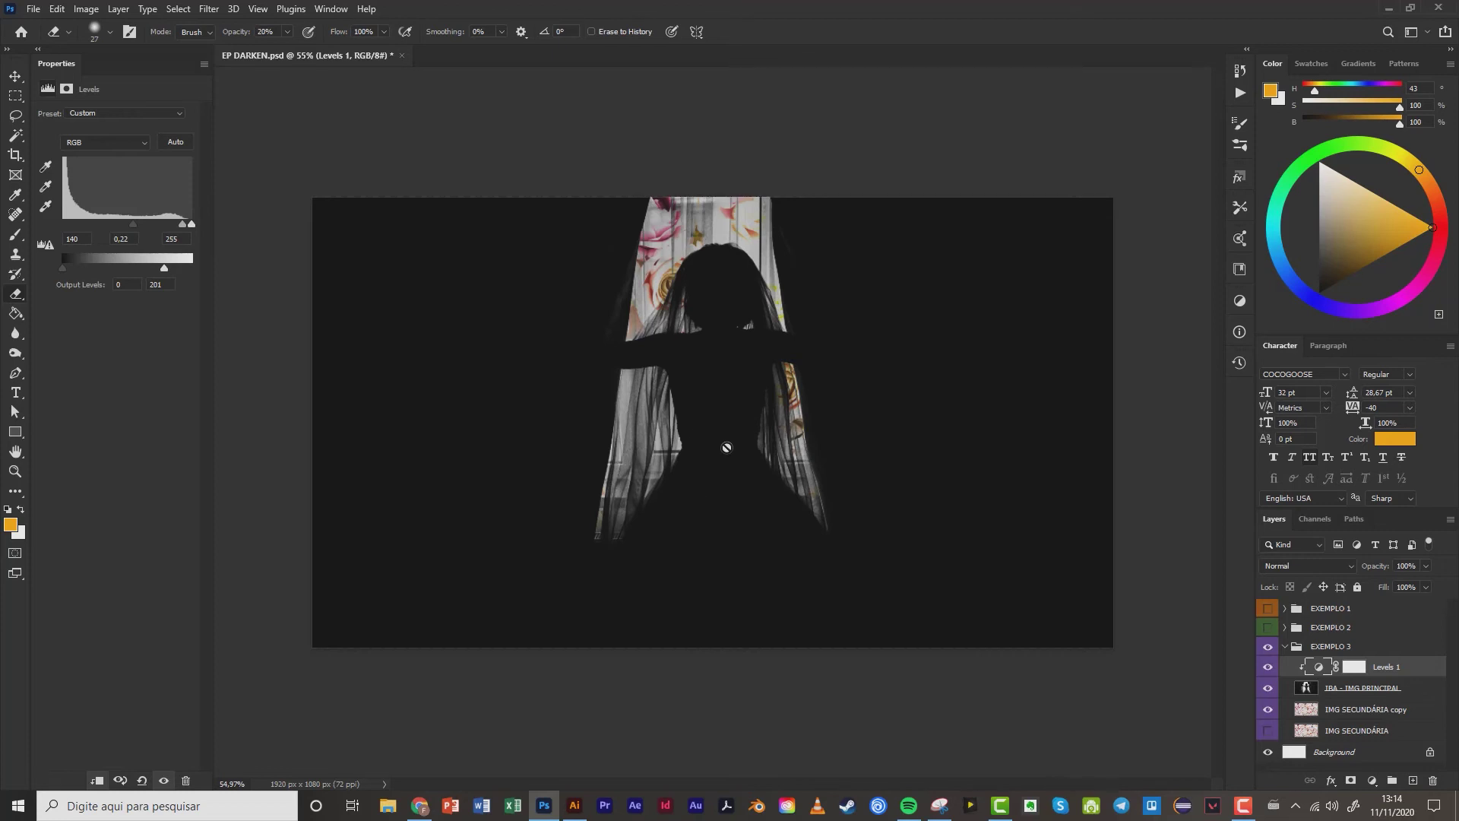
Invert the Levels layer mask to black, comparing the image with the mask white and black.
left_click(1357, 668)
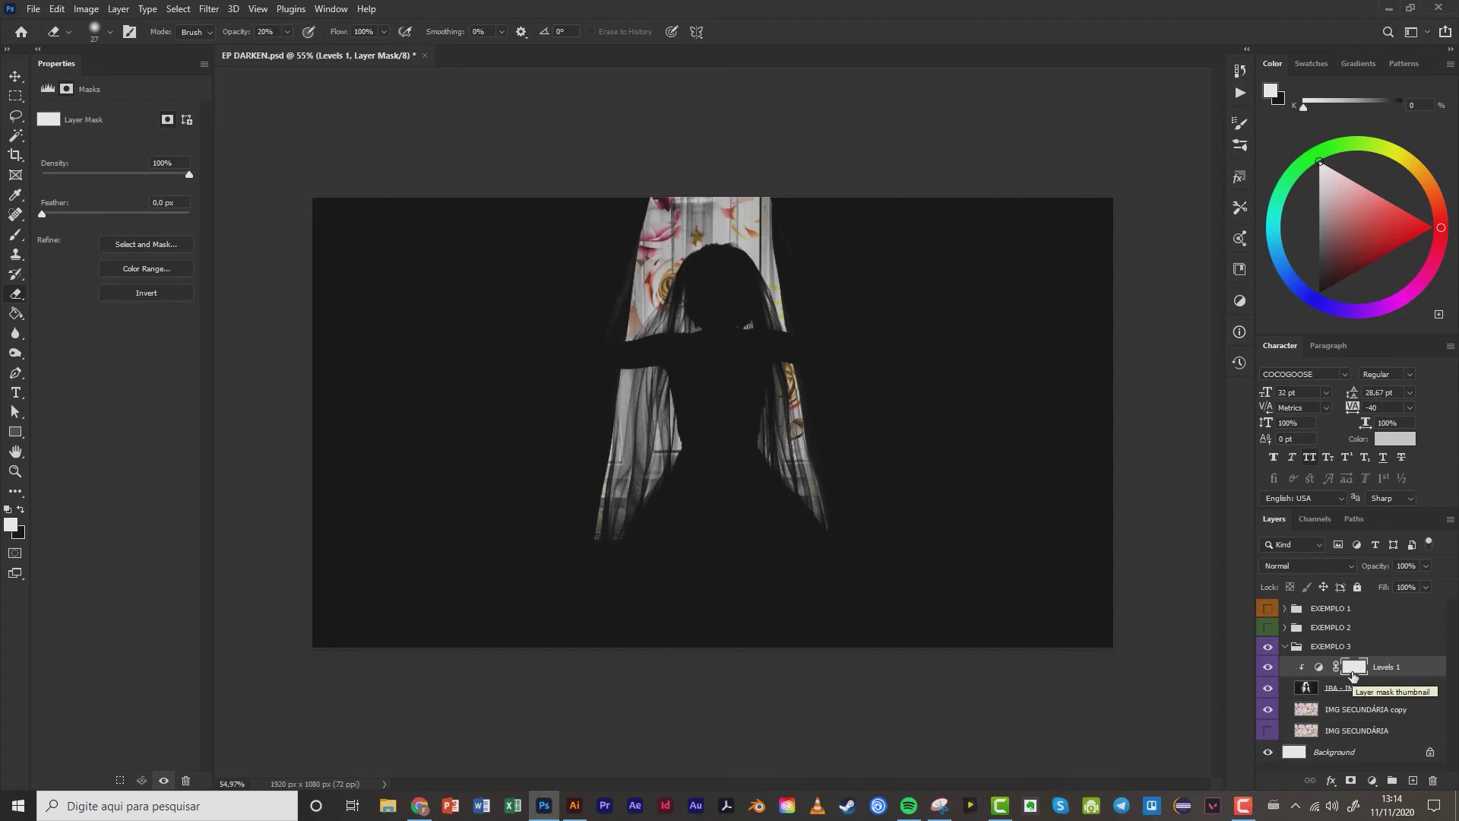
left_click(1318, 668)
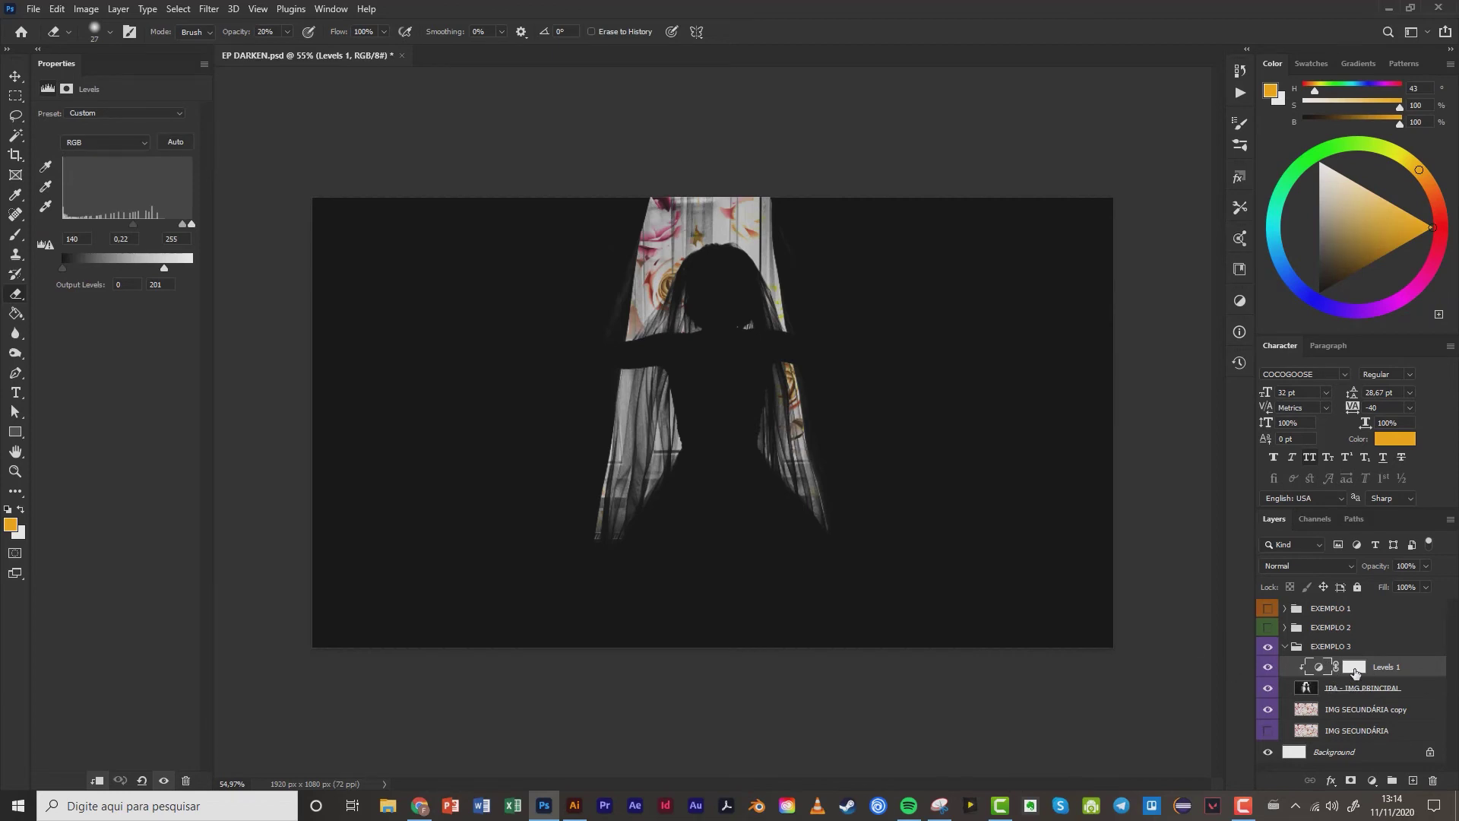
left_click(1353, 668)
key("ctrl+i")
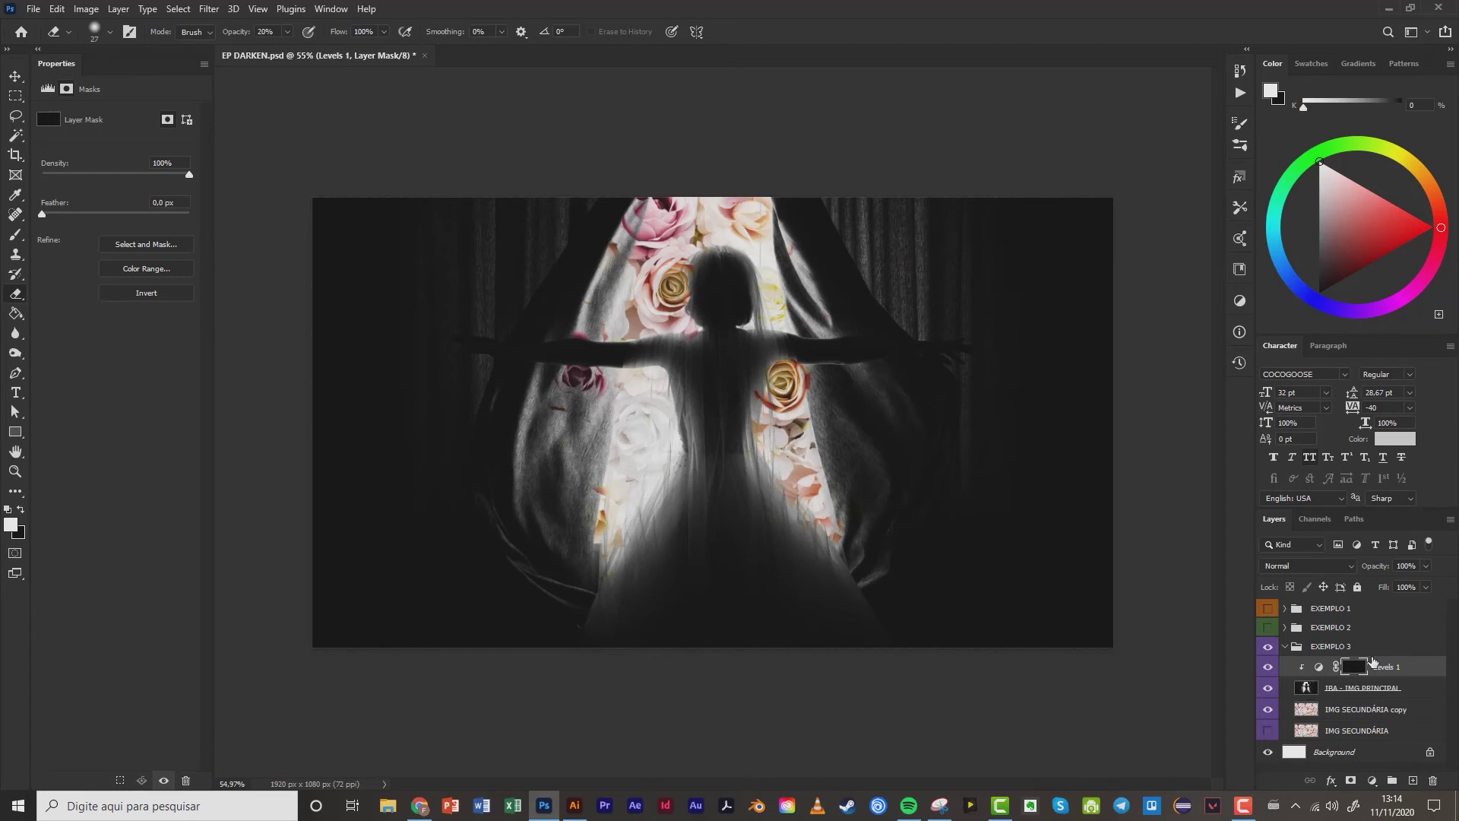
key("ctrl+i")
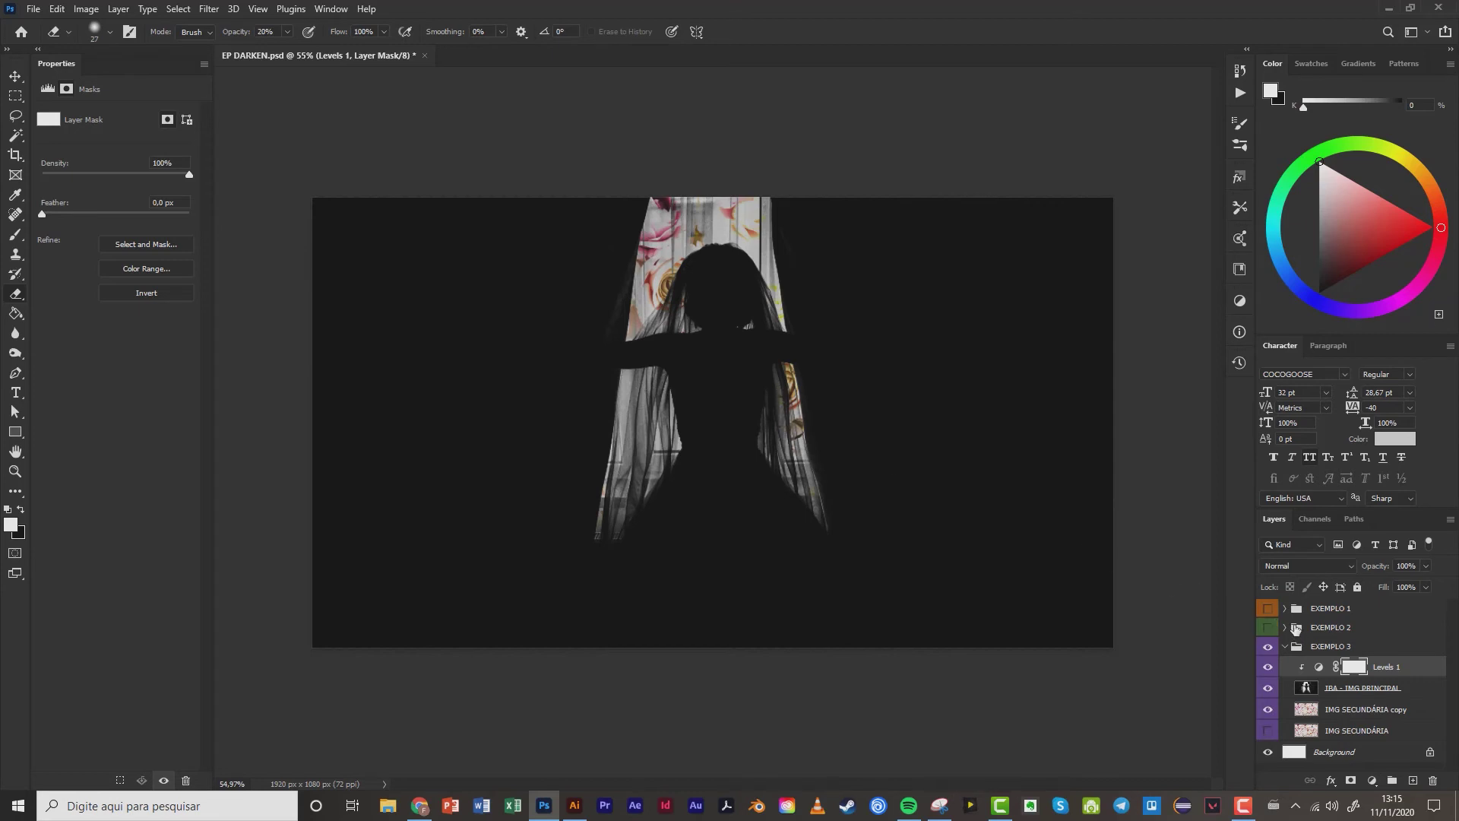
key("ctrl+i")
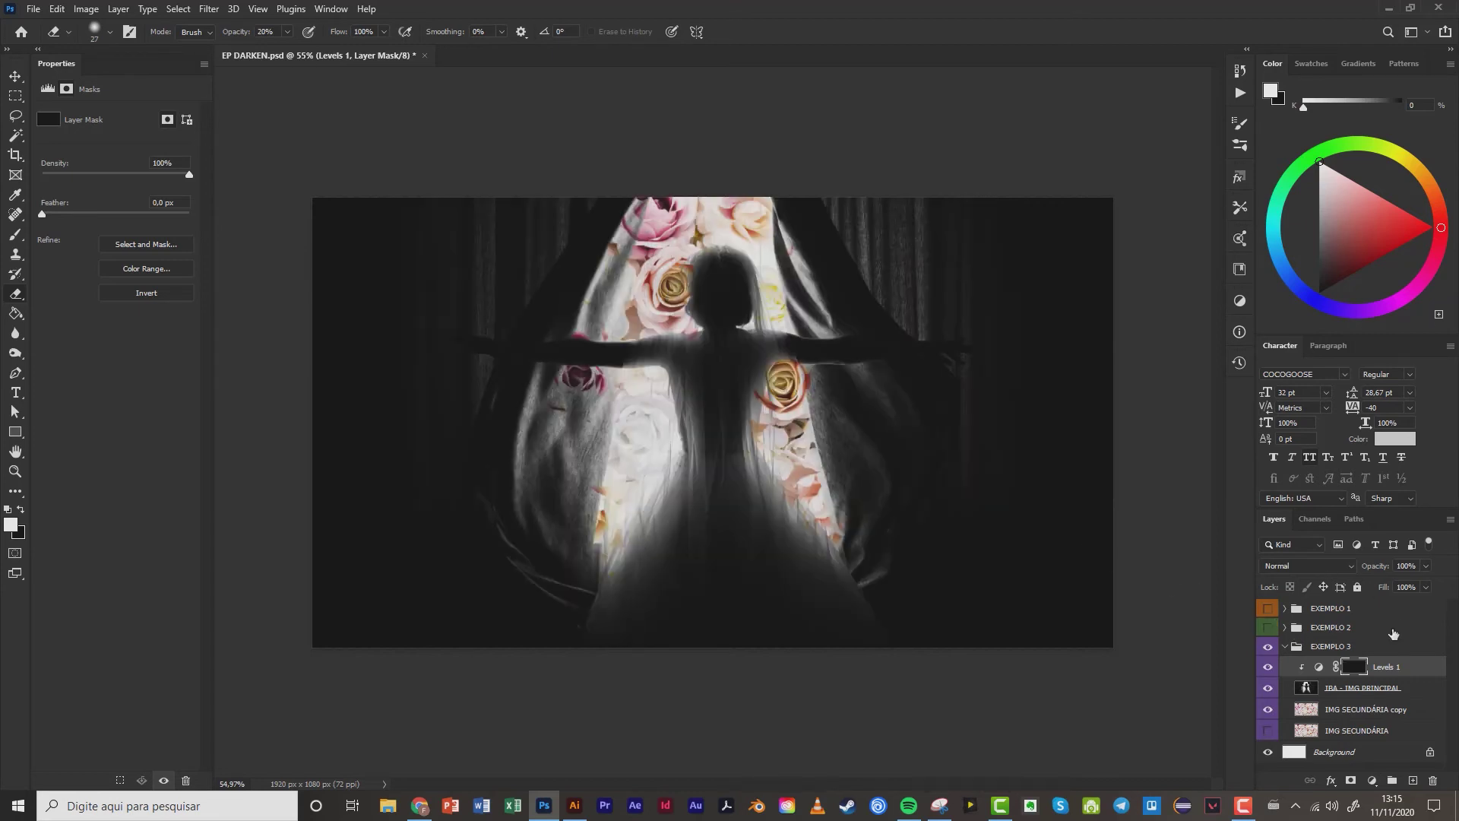
Paint white on the Levels mask over both sides of the veil and the hair with a soft brush at 20% opacity.
key("b")
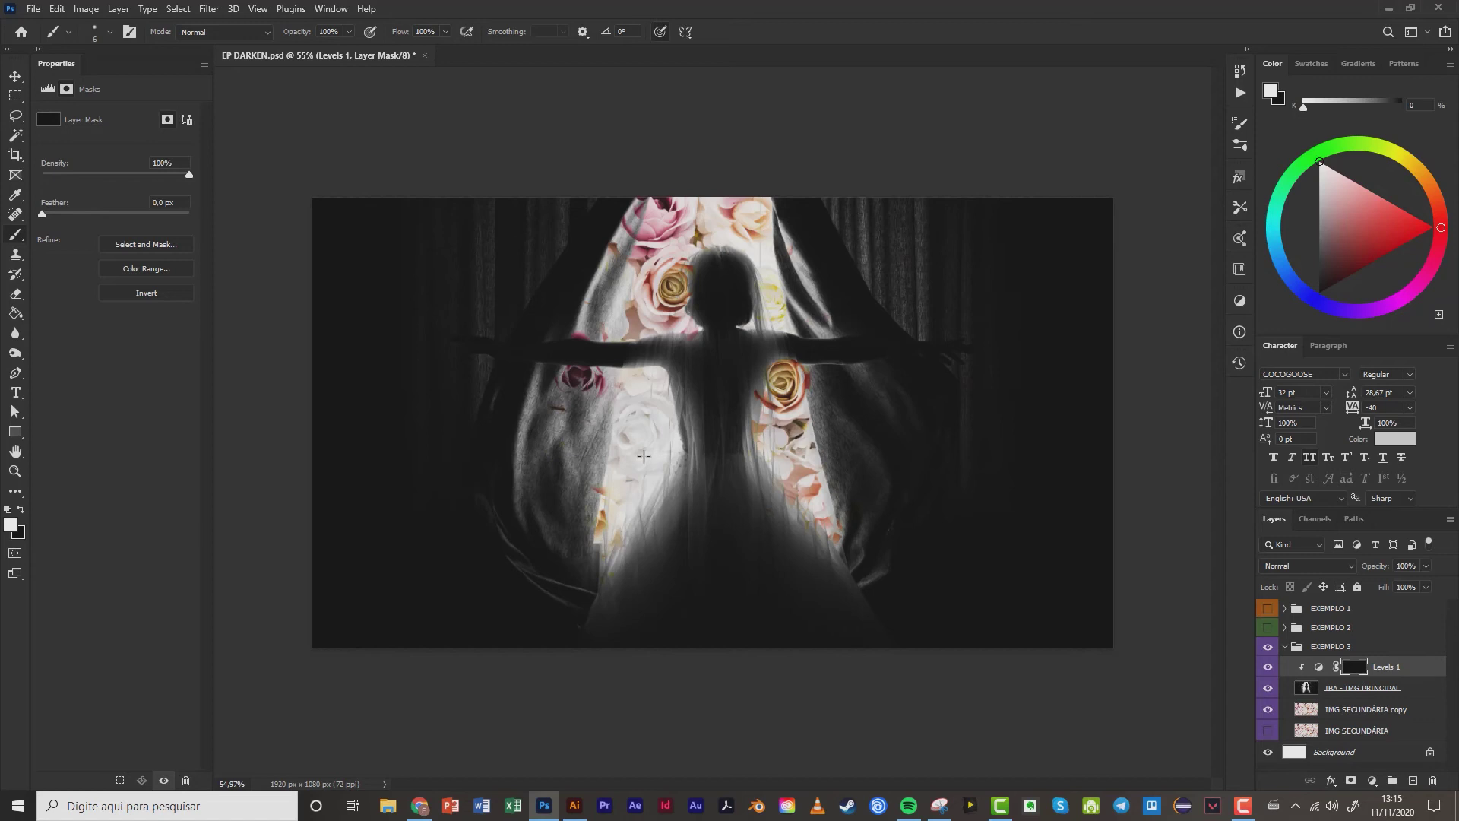
left_click_drag(664, 406, 655, 395)
left_click_drag(655, 483, 657, 330)
scroll(669, 475, "up", 1)
scroll(642, 414, "up", 1)
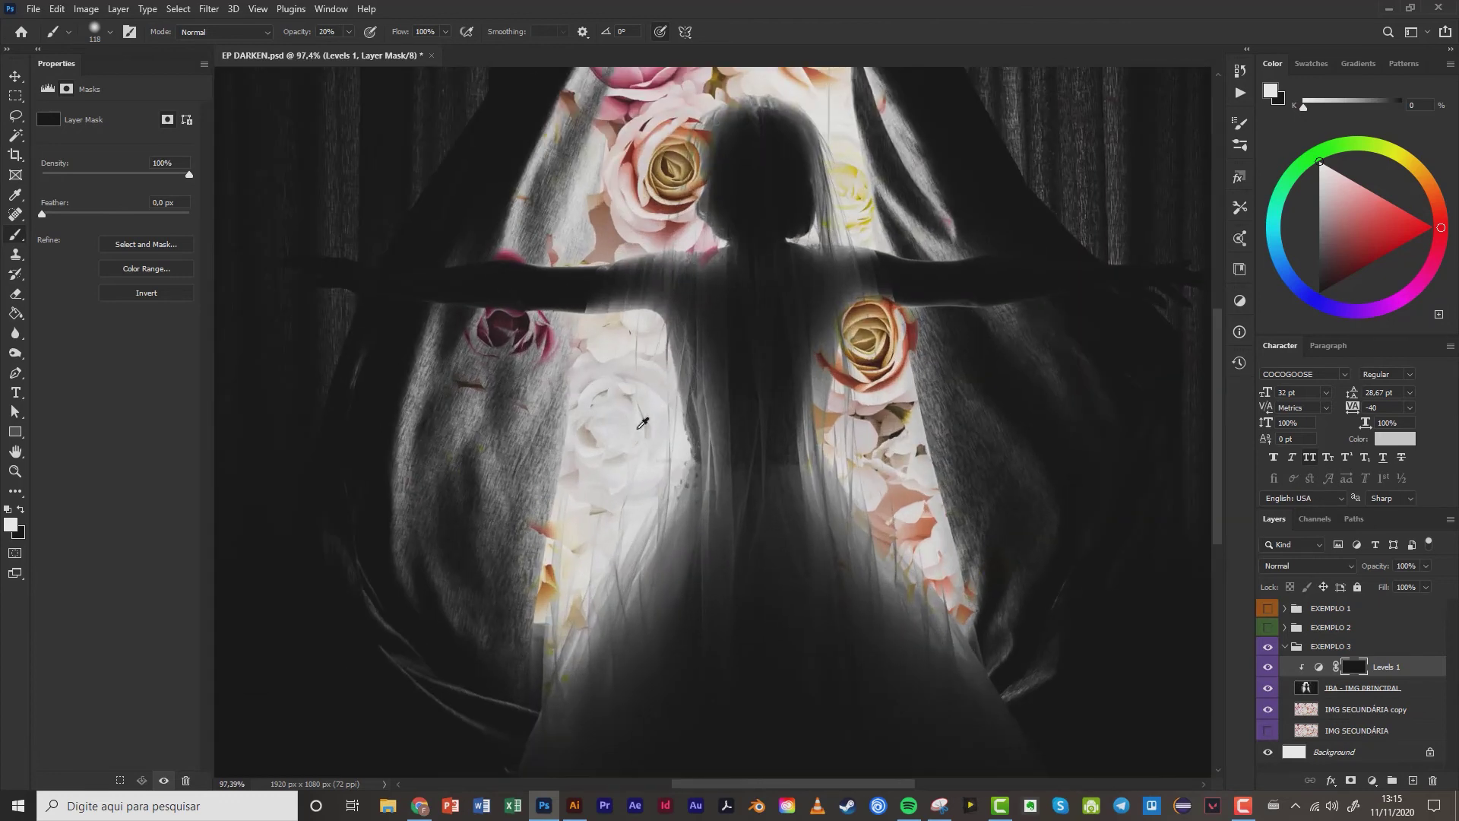
mouse_move(658, 411)
left_mouse_down()
mouse_move(652, 484)
mouse_move(679, 522)
mouse_move(627, 331)
mouse_move(591, 651)
mouse_move(629, 568)
mouse_move(624, 362)
mouse_move(589, 521)
mouse_move(607, 345)
mouse_move(629, 306)
mouse_move(651, 315)
mouse_move(699, 471)
left_mouse_up()
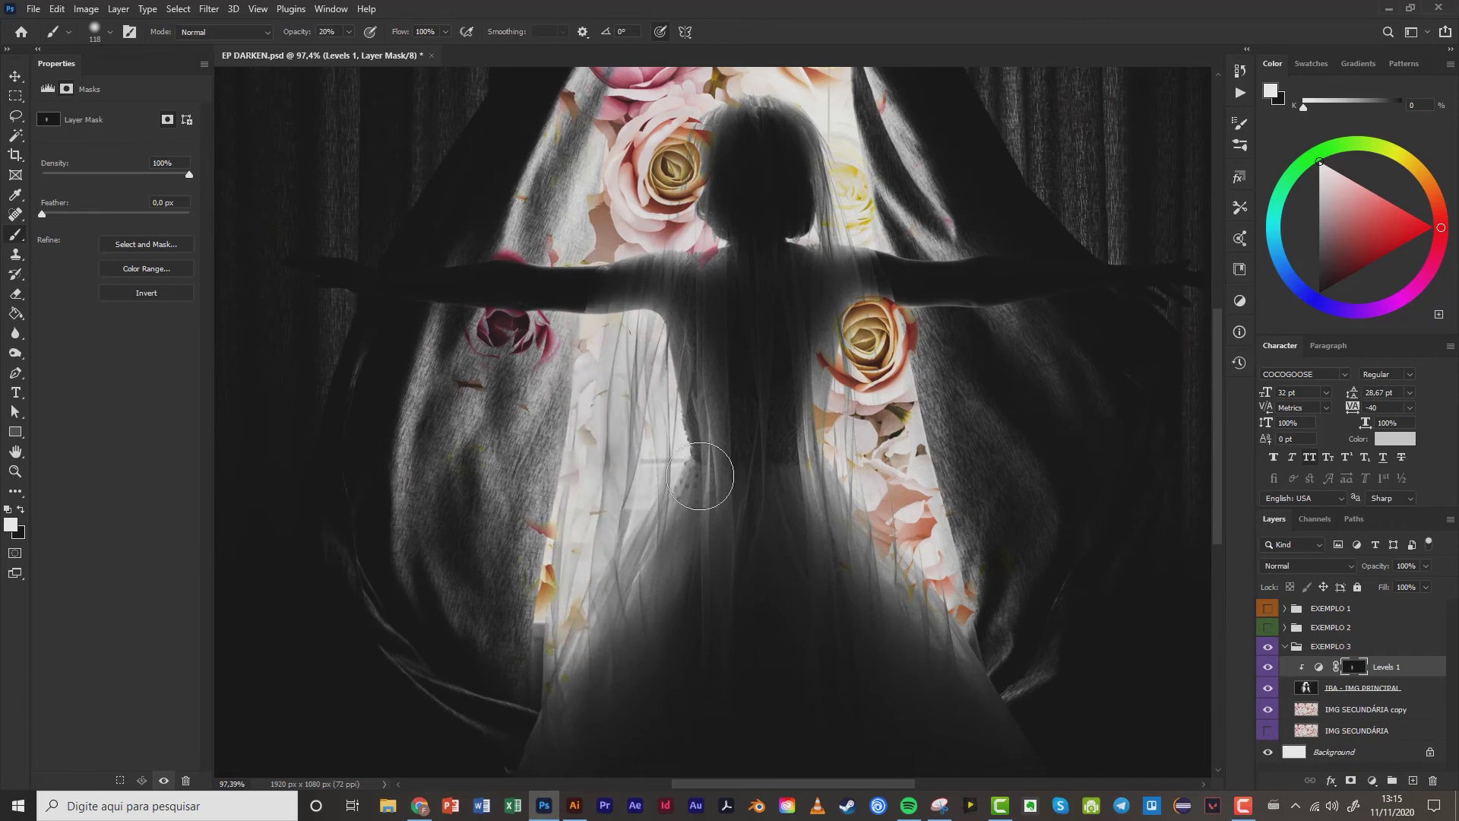
mouse_move(912, 462)
left_mouse_down()
mouse_move(812, 365)
mouse_move(811, 480)
mouse_move(836, 472)
mouse_move(848, 312)
mouse_move(864, 432)
mouse_move(866, 370)
mouse_move(878, 583)
mouse_move(875, 405)
mouse_move(867, 611)
mouse_move(897, 524)
mouse_move(923, 650)
mouse_move(887, 433)
mouse_move(916, 665)
mouse_move(872, 410)
mouse_move(854, 502)
mouse_move(833, 426)
mouse_move(851, 557)
mouse_move(921, 578)
mouse_move(900, 534)
mouse_move(941, 670)
mouse_move(916, 587)
left_mouse_up()
mouse_move(843, 259)
left_mouse_down()
mouse_move(844, 202)
mouse_move(832, 217)
mouse_move(815, 164)
mouse_move(859, 266)
mouse_move(792, 285)
mouse_move(661, 243)
mouse_move(659, 281)
mouse_move(653, 243)
mouse_move(614, 251)
mouse_move(725, 155)
mouse_move(710, 228)
mouse_move(694, 240)
mouse_move(718, 207)
mouse_move(654, 237)
mouse_move(706, 140)
mouse_move(720, 244)
mouse_move(690, 261)
mouse_move(742, 189)
mouse_move(710, 267)
mouse_move(820, 258)
mouse_move(746, 344)
mouse_move(782, 358)
mouse_move(863, 326)
mouse_move(742, 261)
mouse_move(1010, 195)
mouse_move(714, 297)
left_mouse_up()
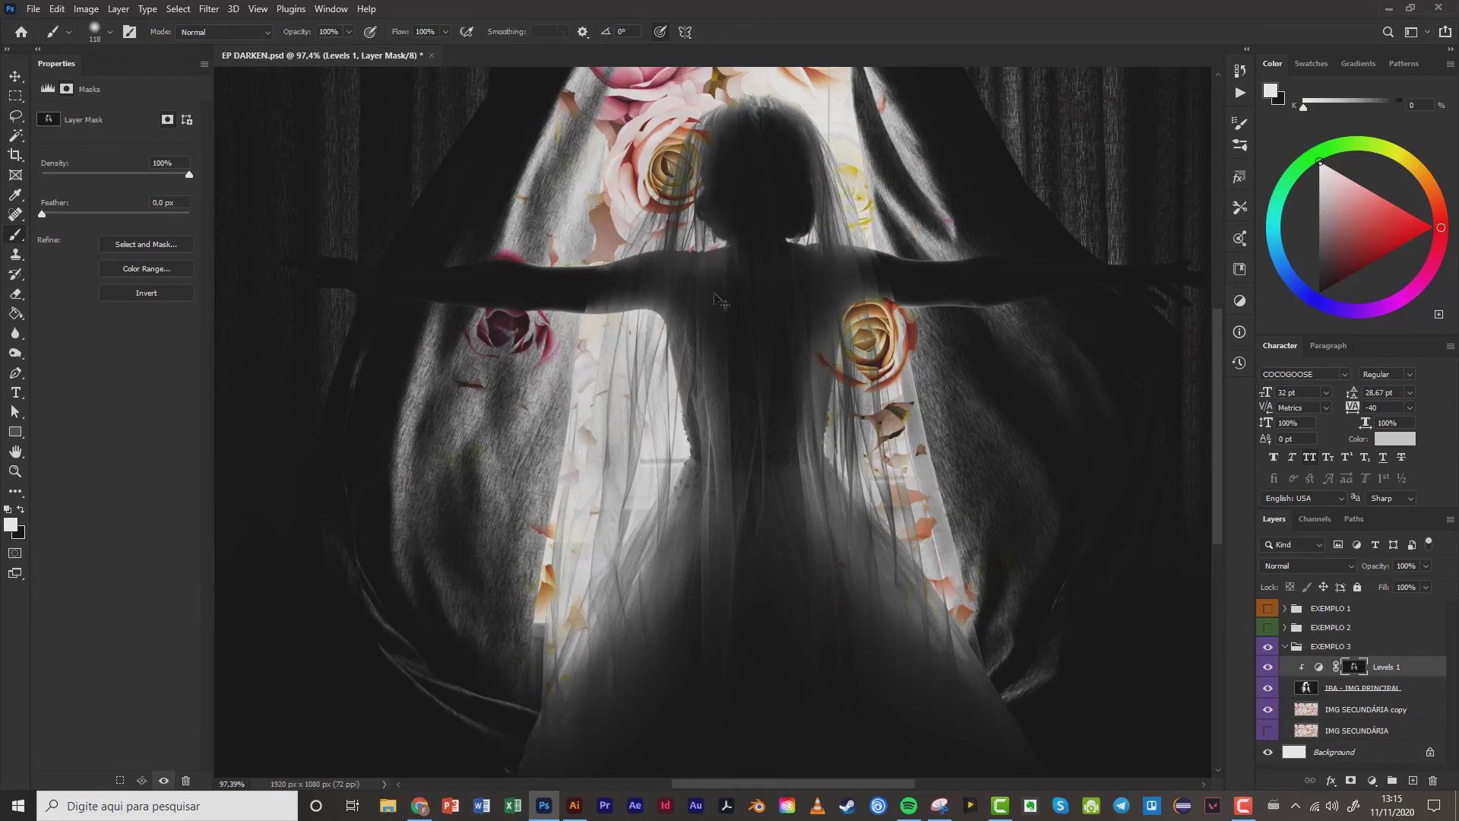
Try painting the Levels mask over the whole figure at 100% brush opacity, and undo the stroke.
mouse_move(697, 168)
left_mouse_down()
mouse_move(687, 222)
mouse_move(640, 196)
mouse_move(592, 237)
mouse_move(712, 169)
mouse_move(603, 387)
mouse_move(912, 446)
mouse_move(855, 510)
left_mouse_up()
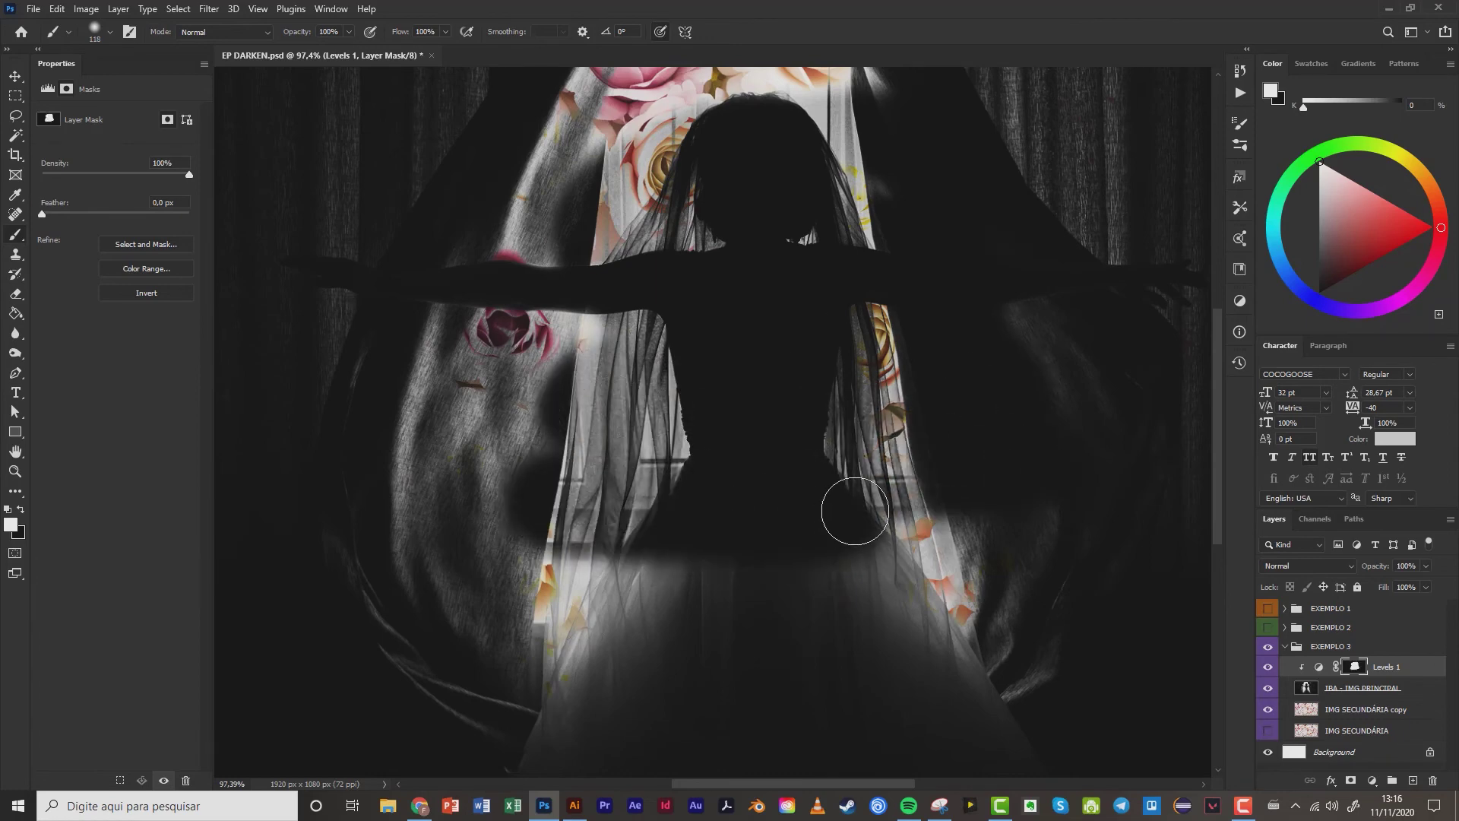
key("ctrl+z")
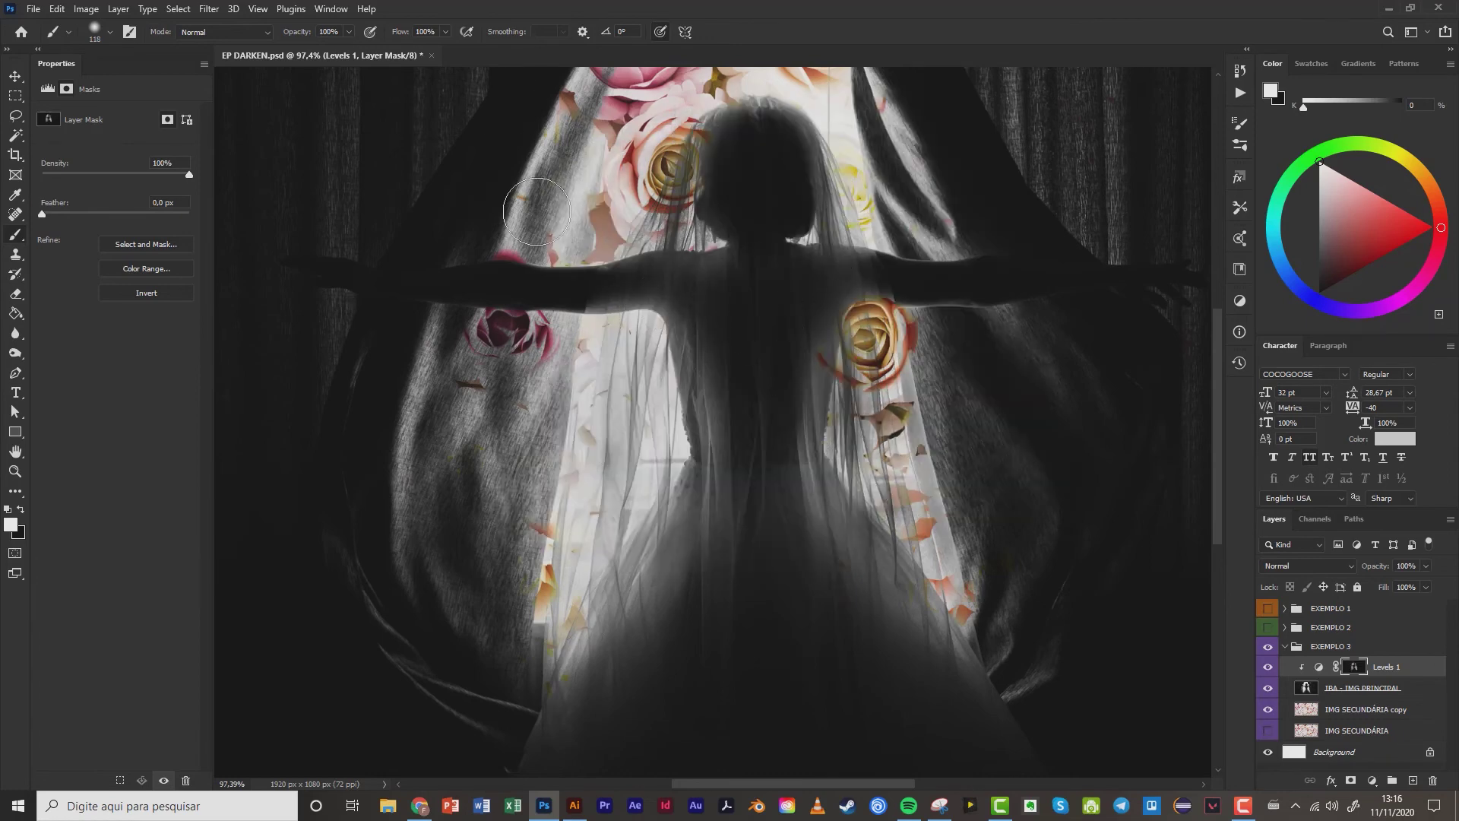
Paint white on the Levels mask over the shoulders and the crown of the head with a soft 54 px brush at 20% opacity.
scroll(674, 194, "up", 3)
mouse_move(674, 194)
left_mouse_down()
mouse_move(688, 228)
mouse_move(680, 203)
mouse_move(729, 114)
mouse_move(744, 136)
left_mouse_up()
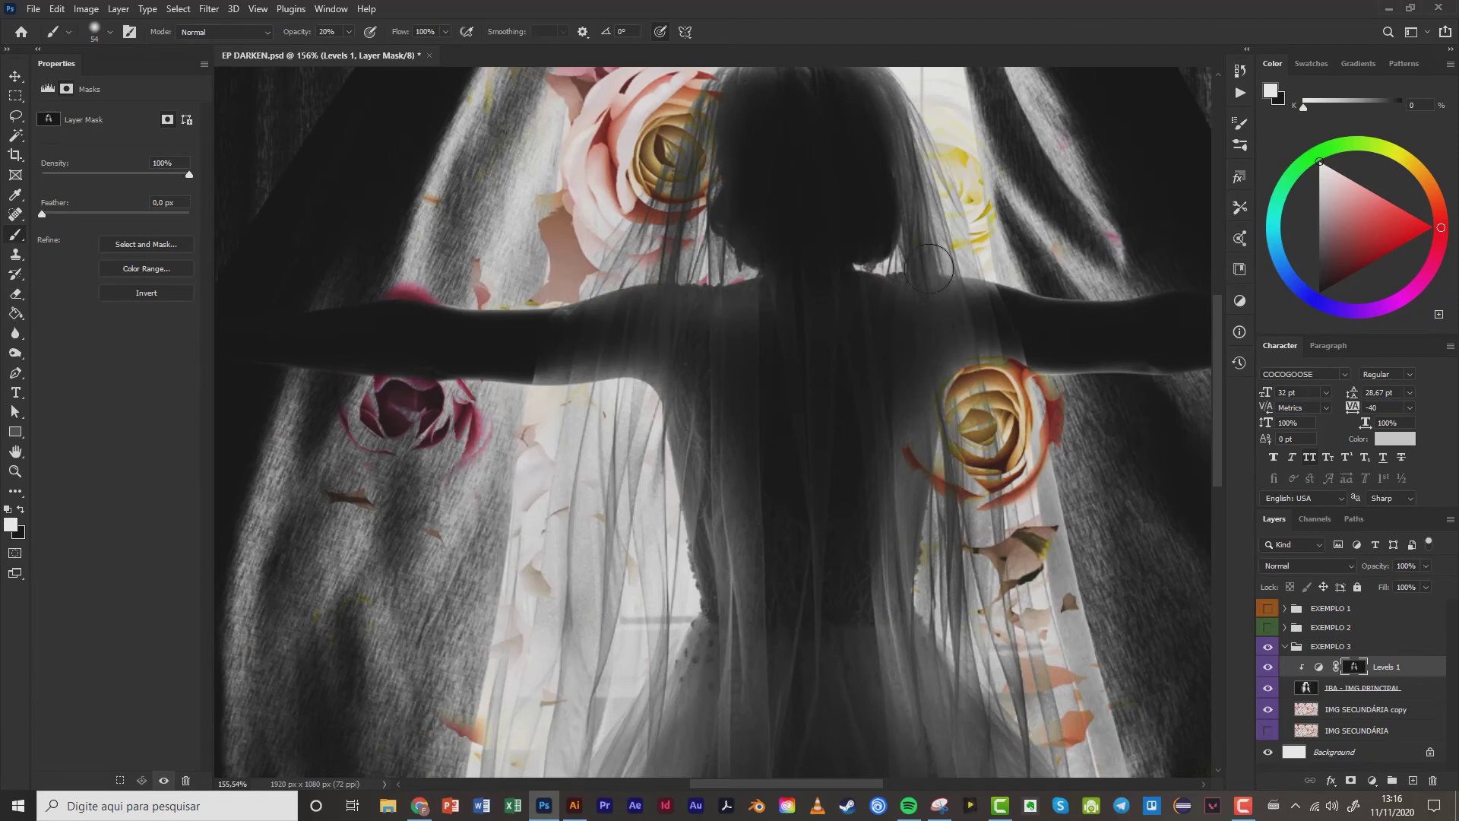
left_click_drag(868, 210, 857, 313)
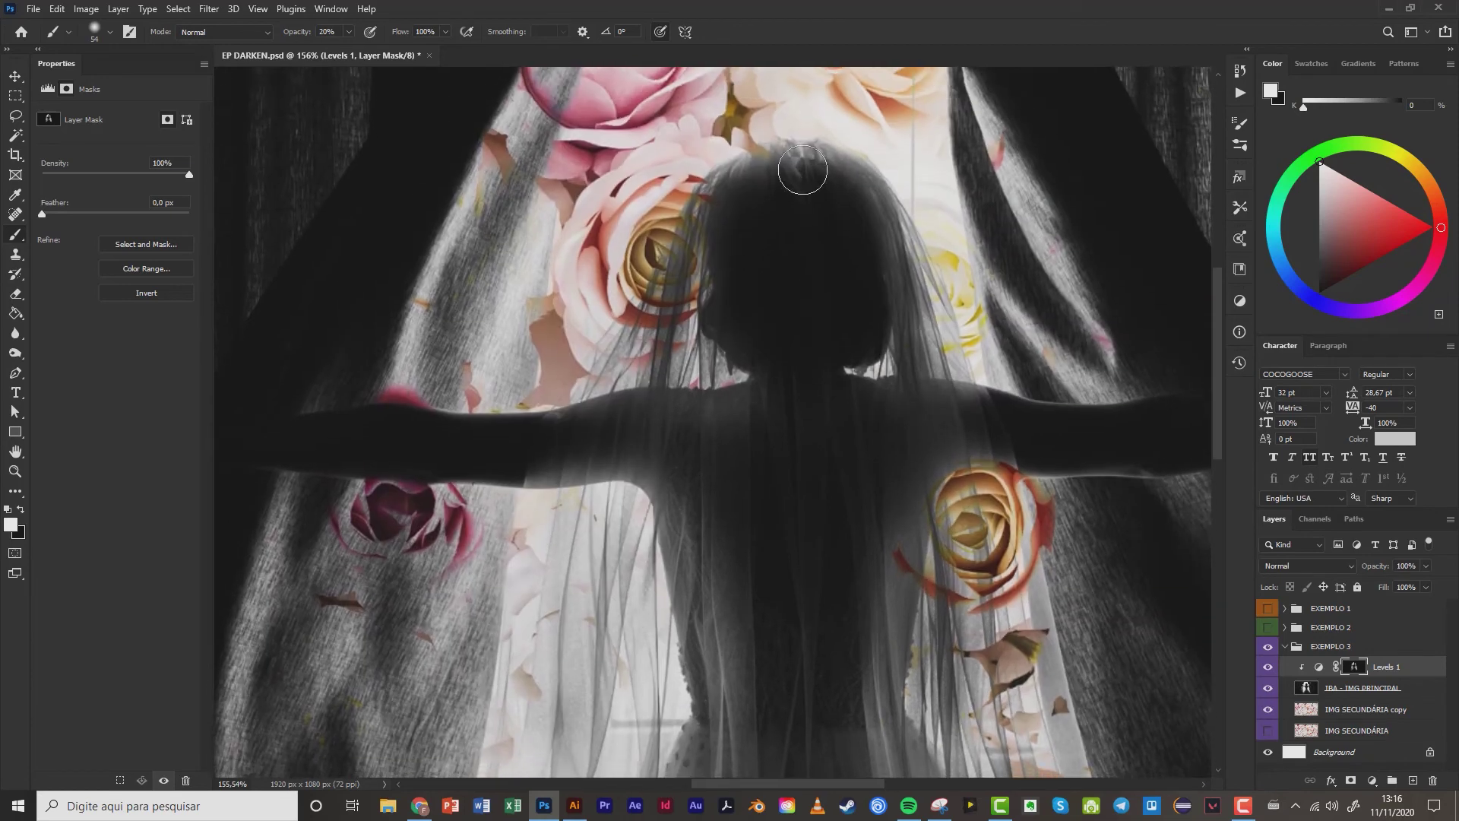
mouse_move(805, 175)
left_mouse_down()
mouse_move(768, 163)
mouse_move(728, 199)
mouse_move(759, 174)
mouse_move(734, 181)
mouse_move(726, 191)
mouse_move(790, 163)
mouse_move(840, 185)
left_mouse_up()
Paint white on the Levels mask over the right shoulder and the torso edge beside the yellow rose.
left_click_drag(707, 543, 756, 345)
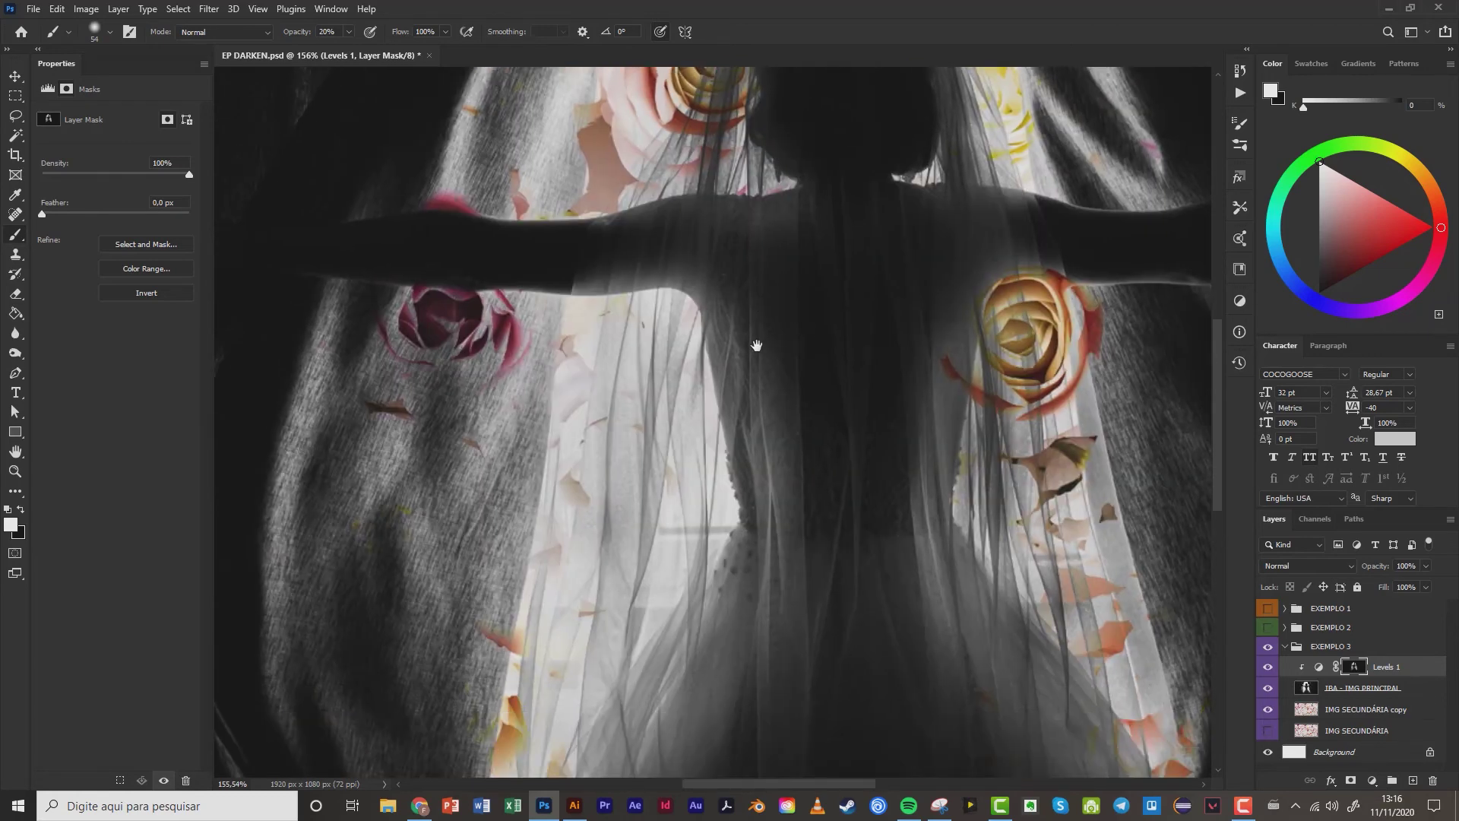
left_click_drag(997, 274, 1007, 418)
mouse_move(1003, 244)
left_mouse_down()
mouse_move(1069, 374)
mouse_move(1123, 516)
left_mouse_up()
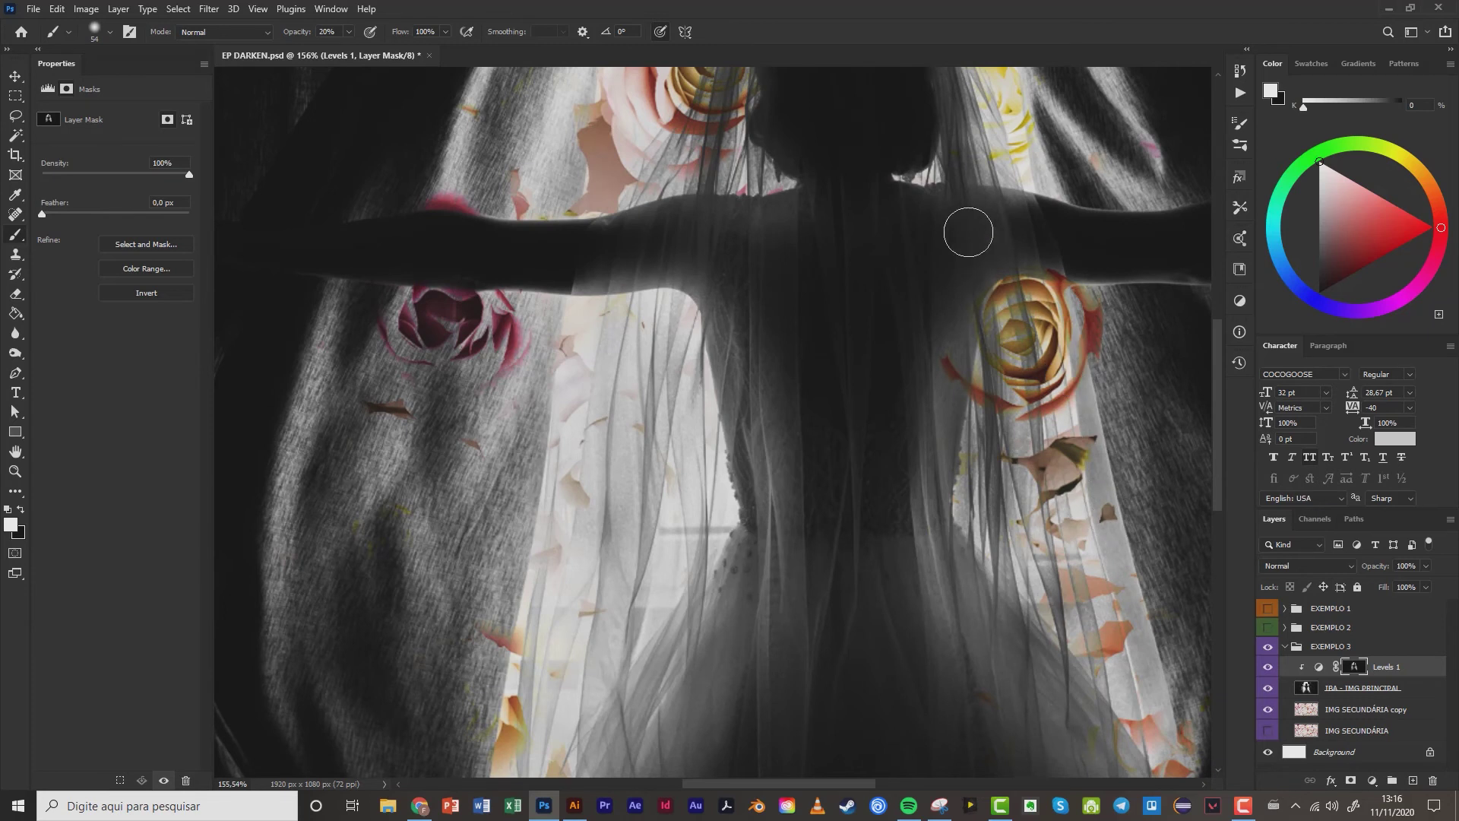
left_click_drag(968, 353, 970, 372)
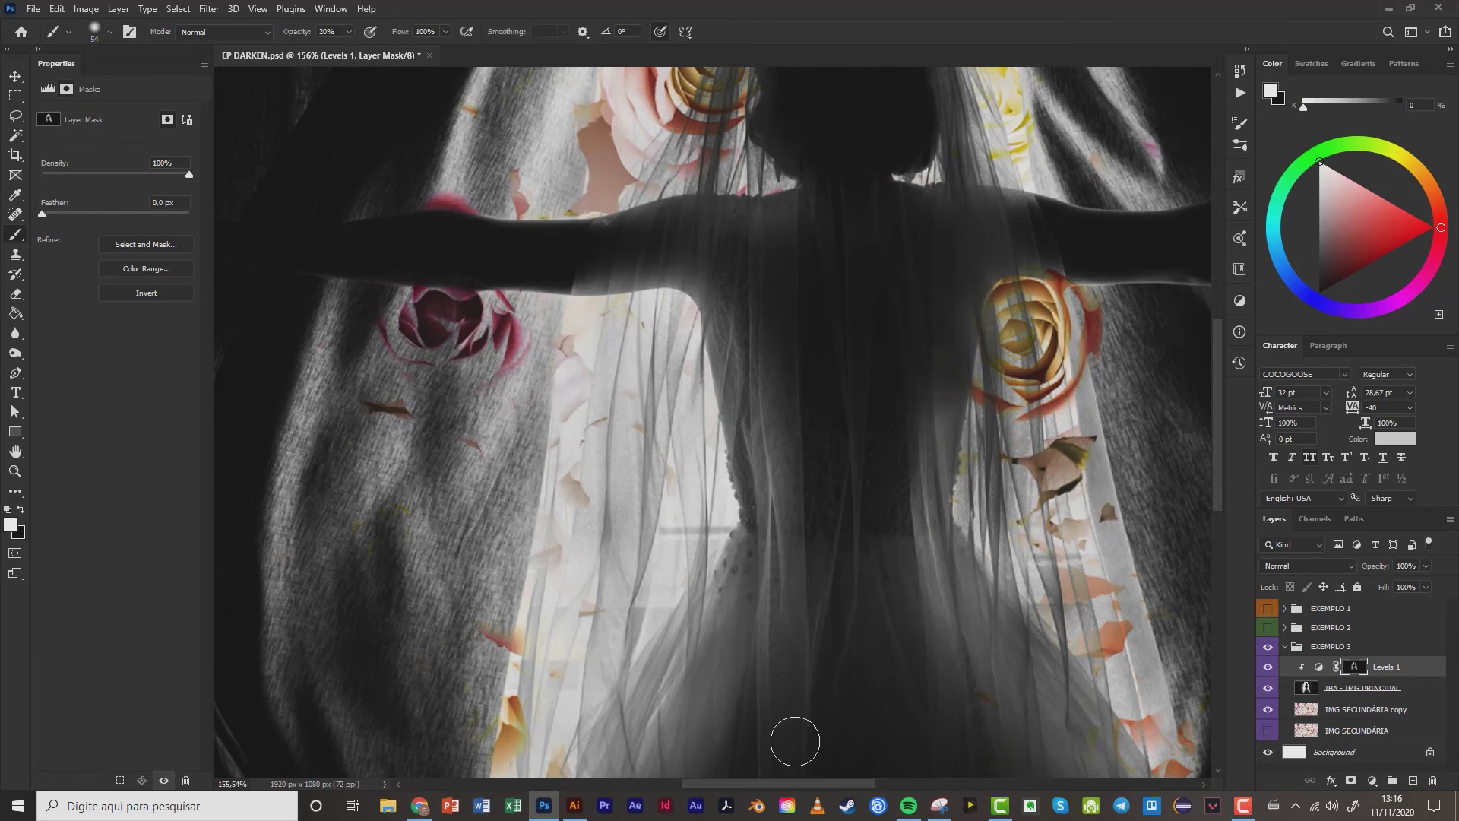
Paint white on the Levels mask down both sides of the figure's back to the waist.
left_click_drag(768, 303, 788, 496)
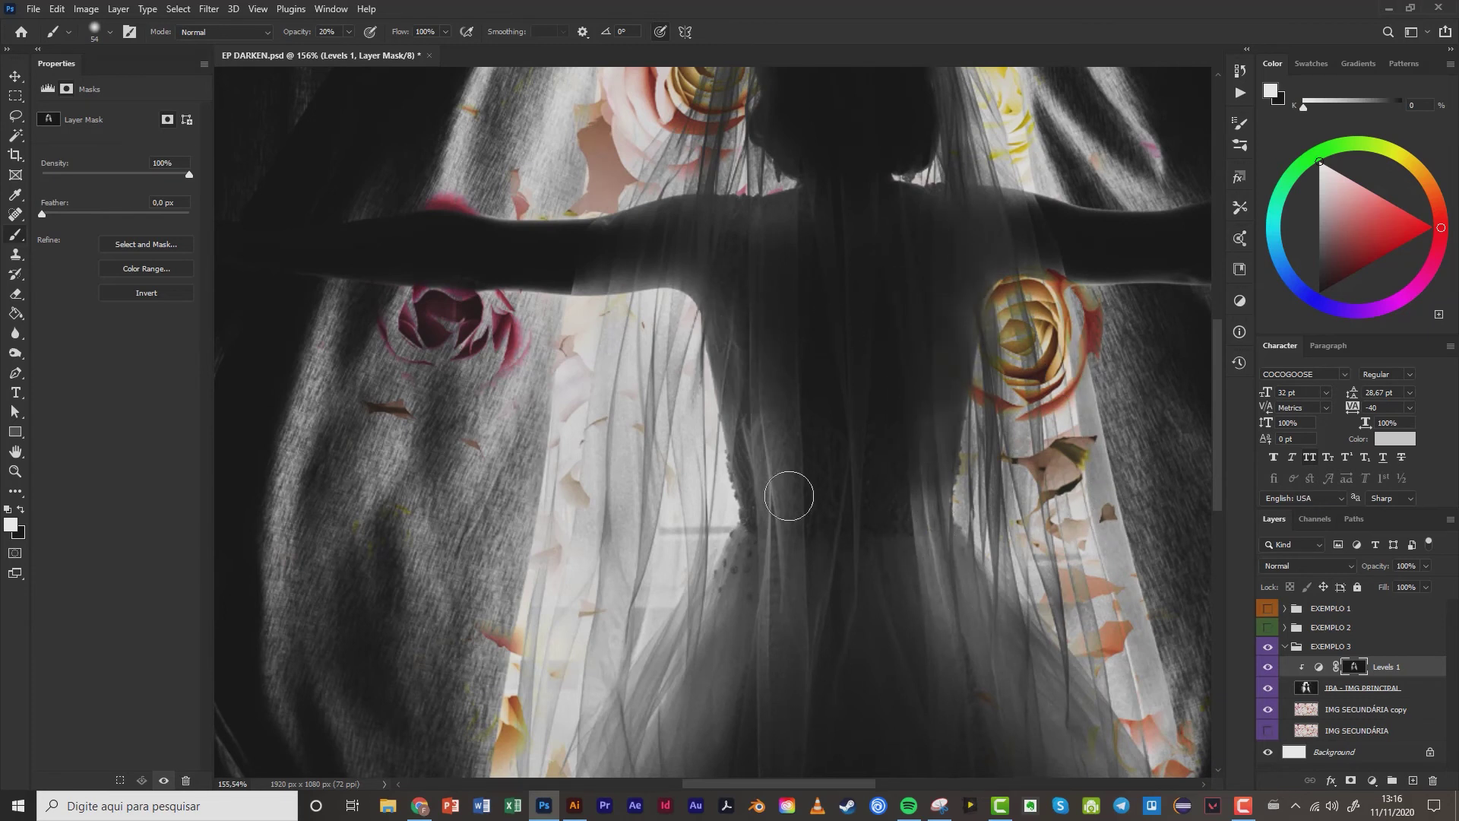
left_click_drag(934, 420, 930, 456)
left_click_drag(929, 520, 925, 579)
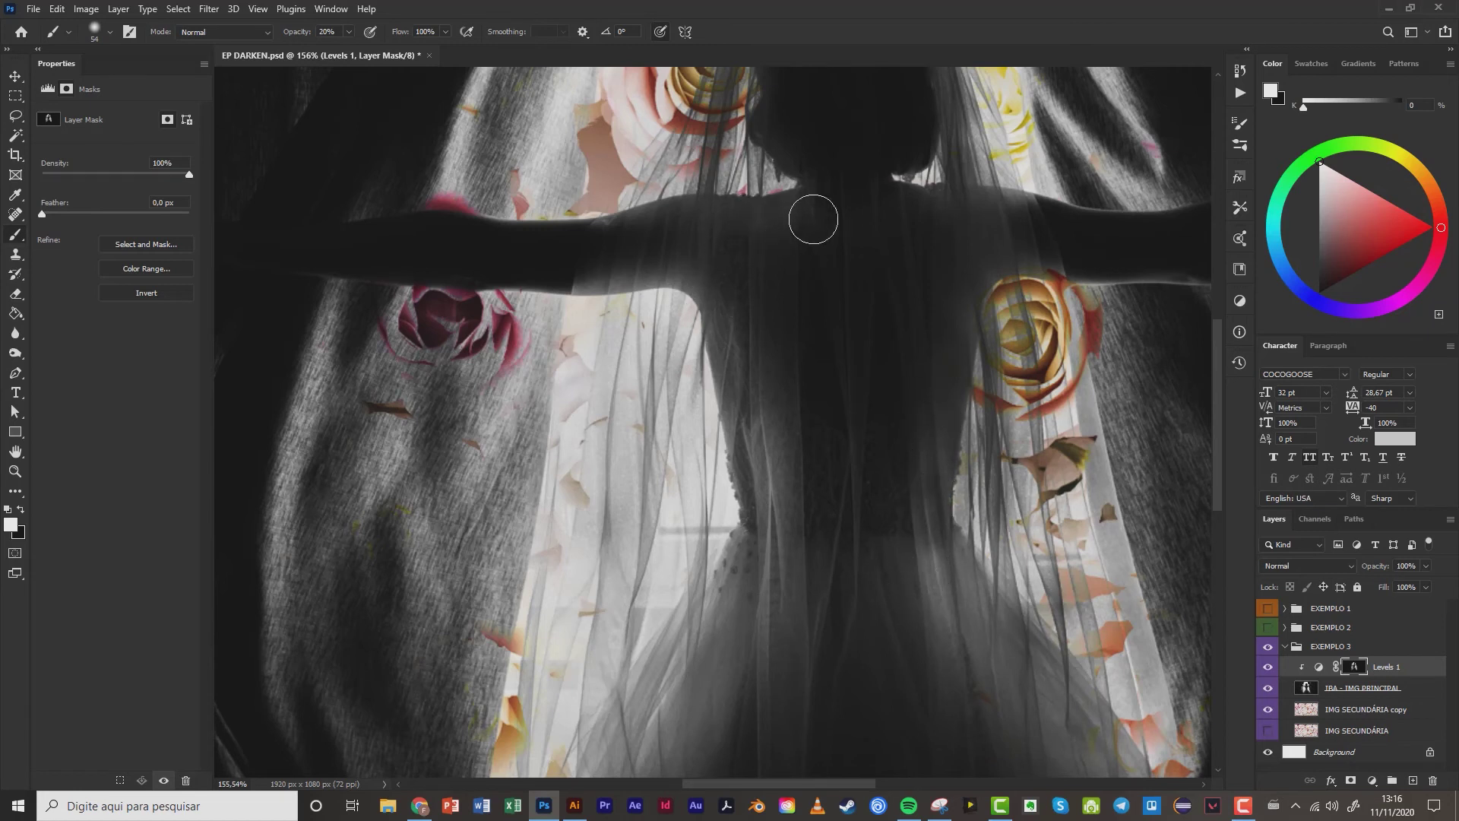
left_click_drag(773, 402, 765, 471)
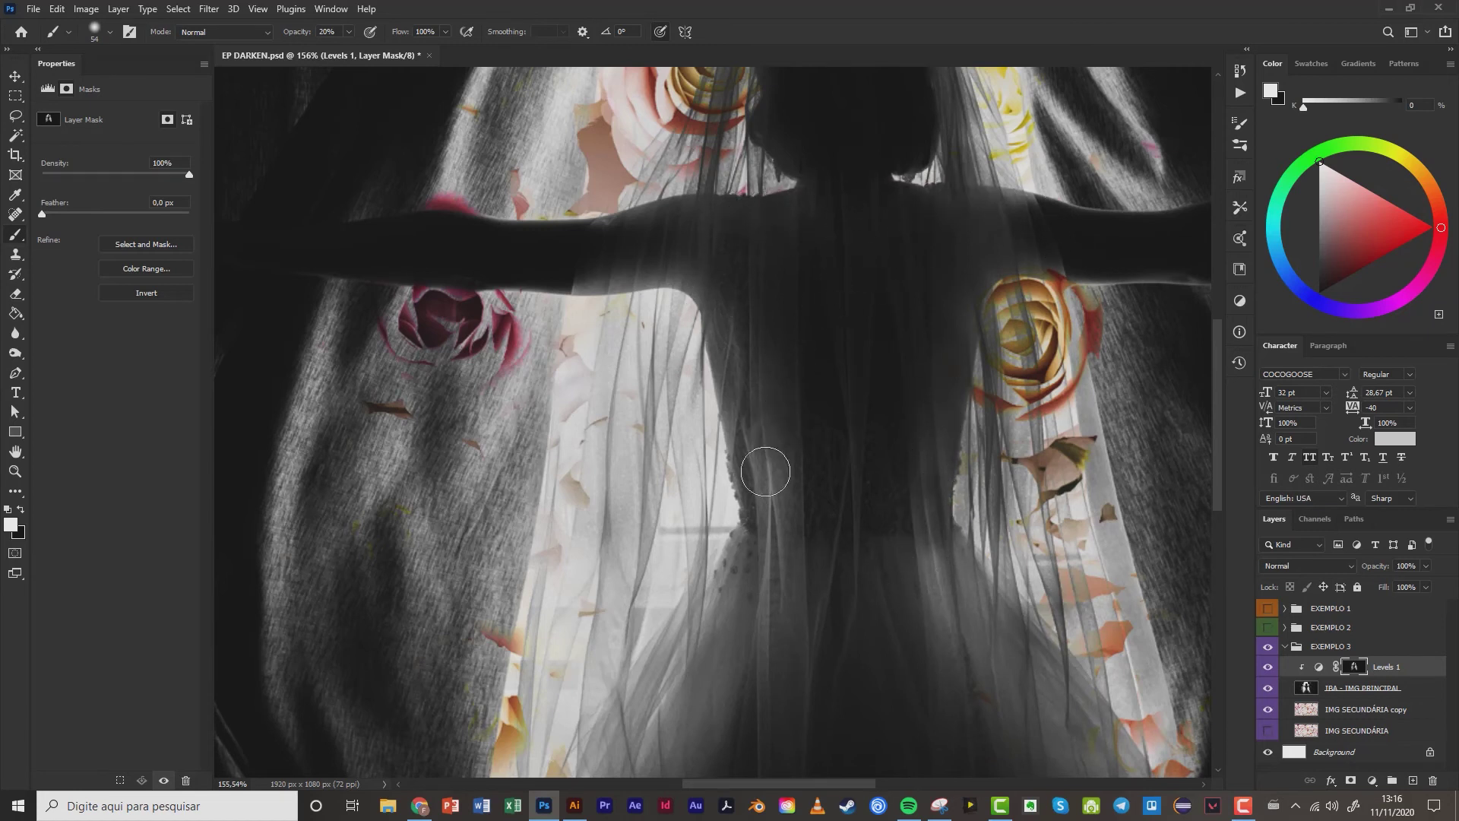
Try painting the Levels mask down the left side of the veil and over the dark pink rose, and undo the strokes.
scroll(879, 482, "down", 5)
scroll(611, 316, "up", 3)
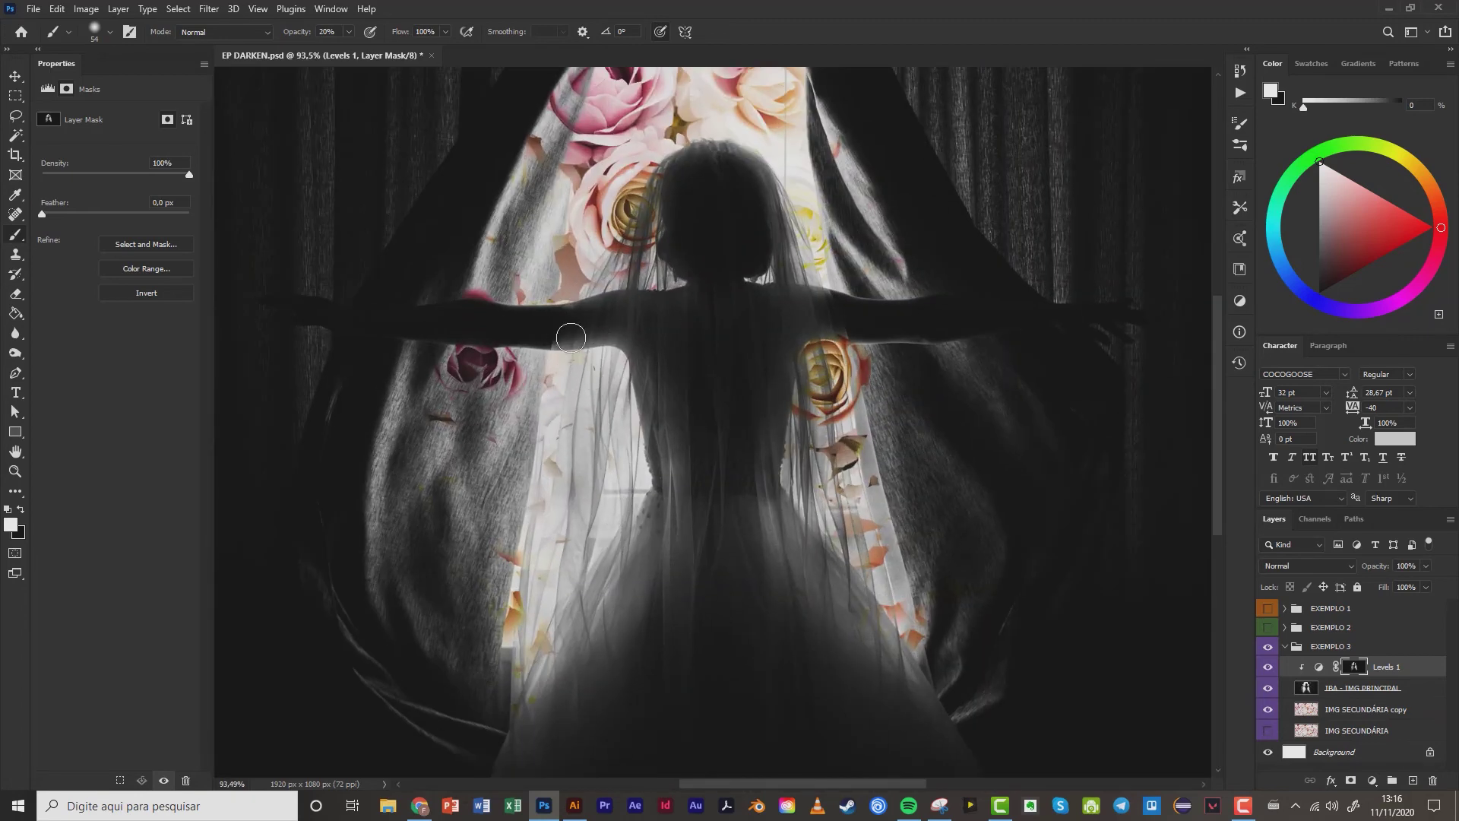
mouse_move(571, 337)
left_mouse_down()
mouse_move(547, 410)
mouse_move(532, 642)
mouse_move(563, 678)
left_mouse_up()
key("ctrl+z")
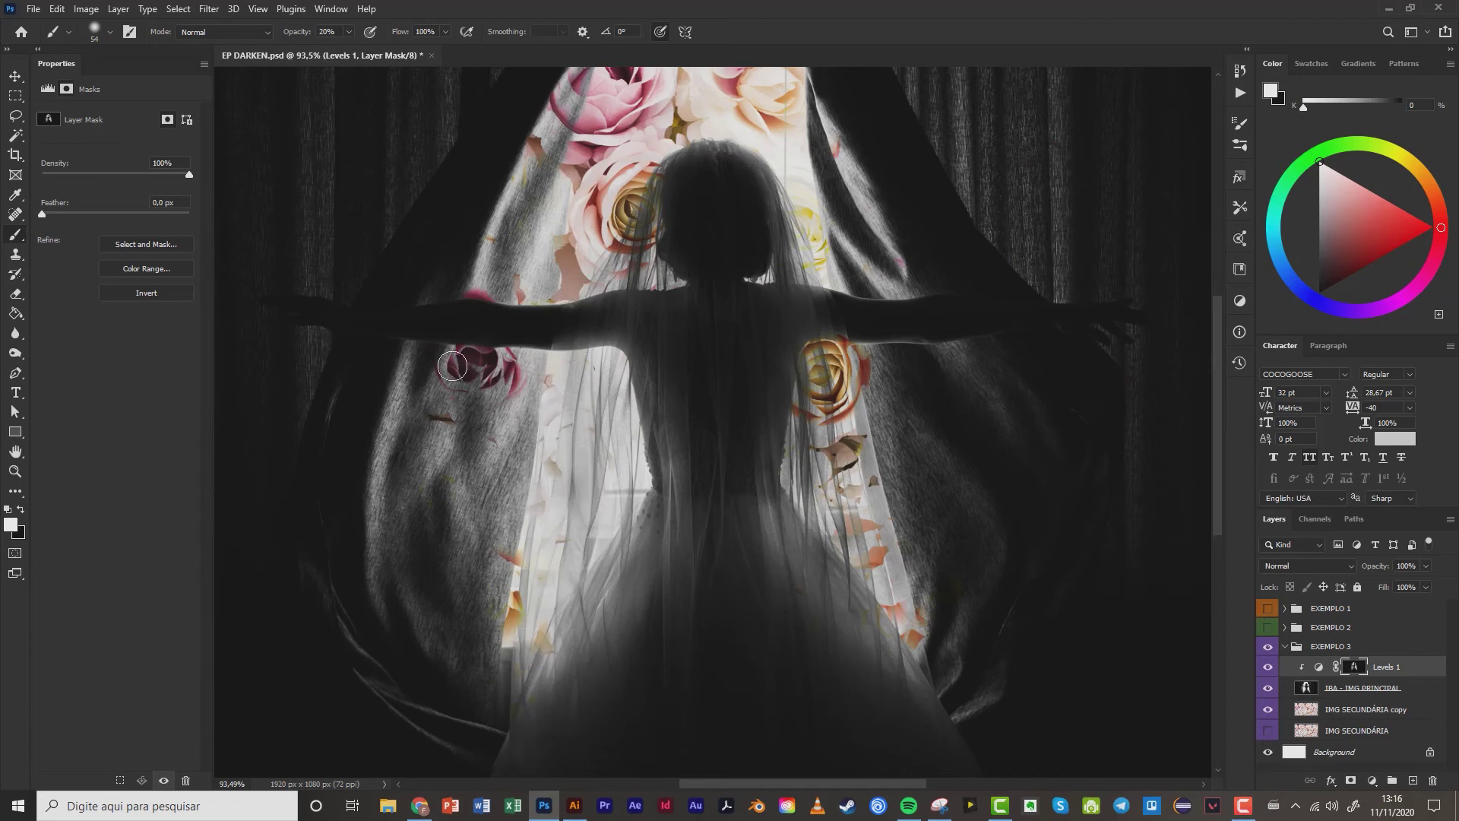
mouse_move(453, 367)
left_mouse_down()
mouse_move(494, 366)
mouse_move(452, 369)
left_mouse_up()
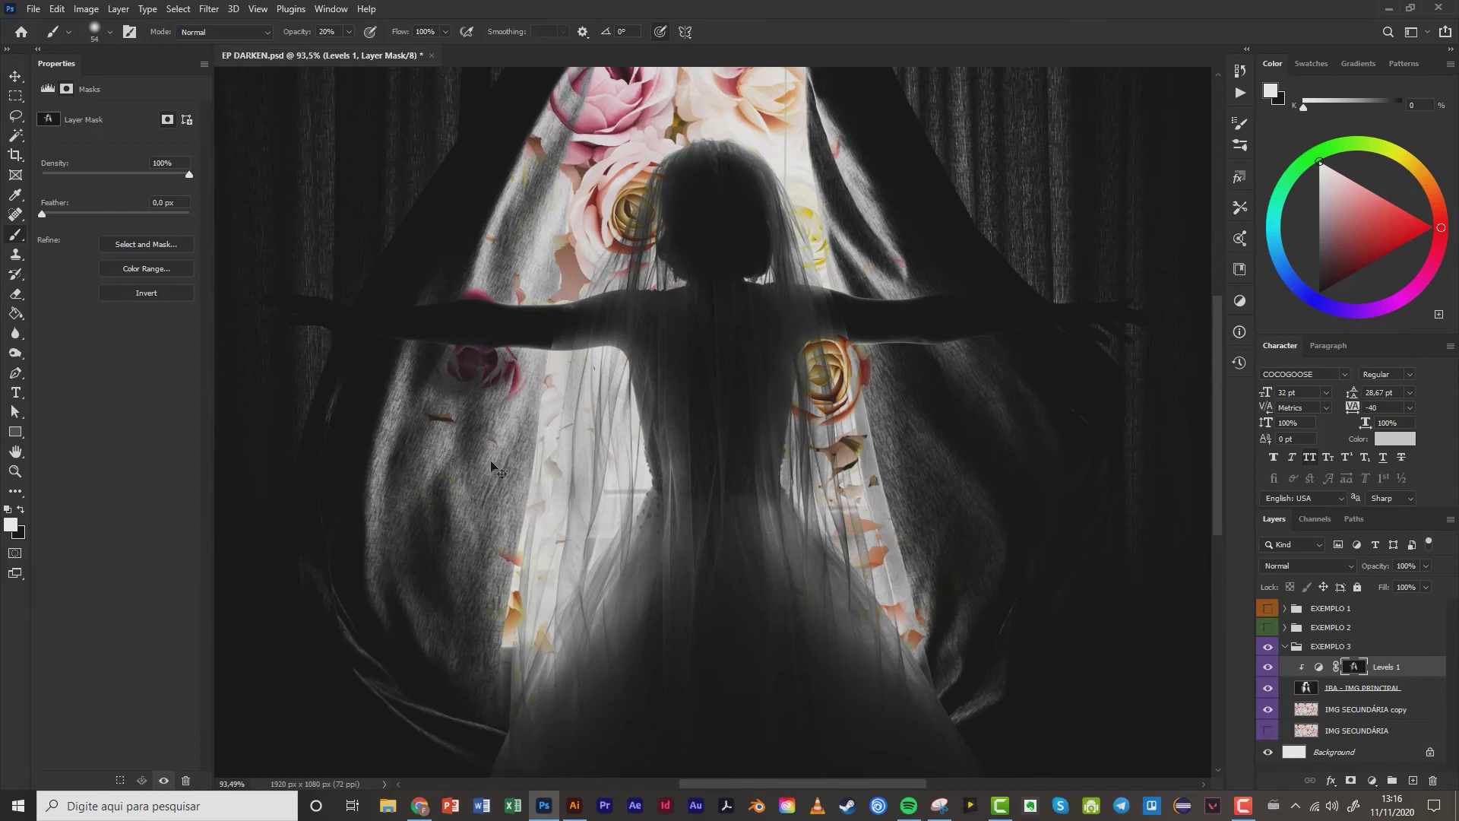
key("ctrl+z")
key("ctrl+z")
key("ctrl+z")
key("ctrl+z")
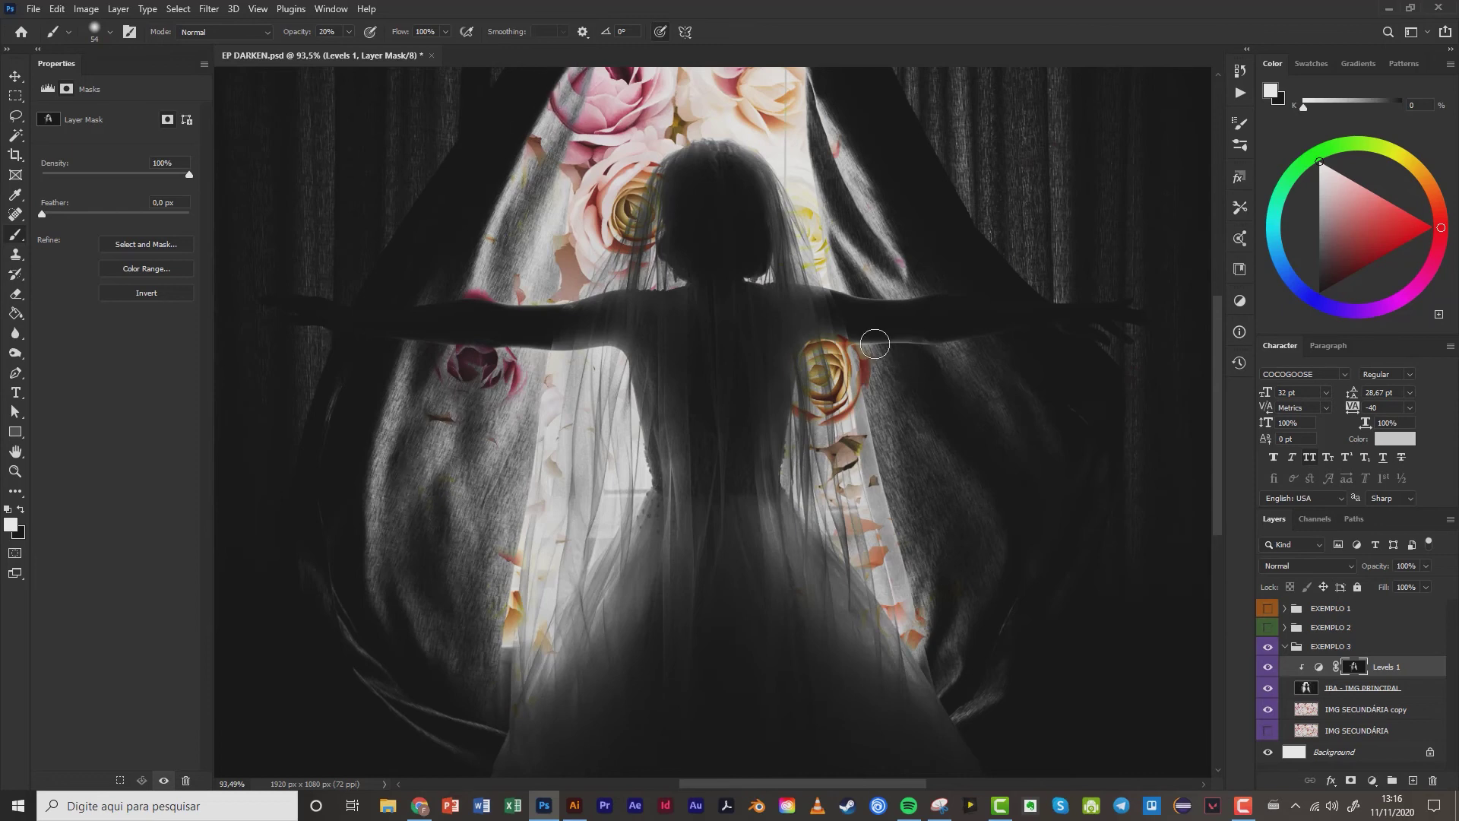
Try painting the Levels mask over the outer edge of the yellow rose and the curtain below the right arm.
mouse_move(877, 355)
left_mouse_down()
mouse_move(864, 333)
mouse_move(881, 391)
left_mouse_up()
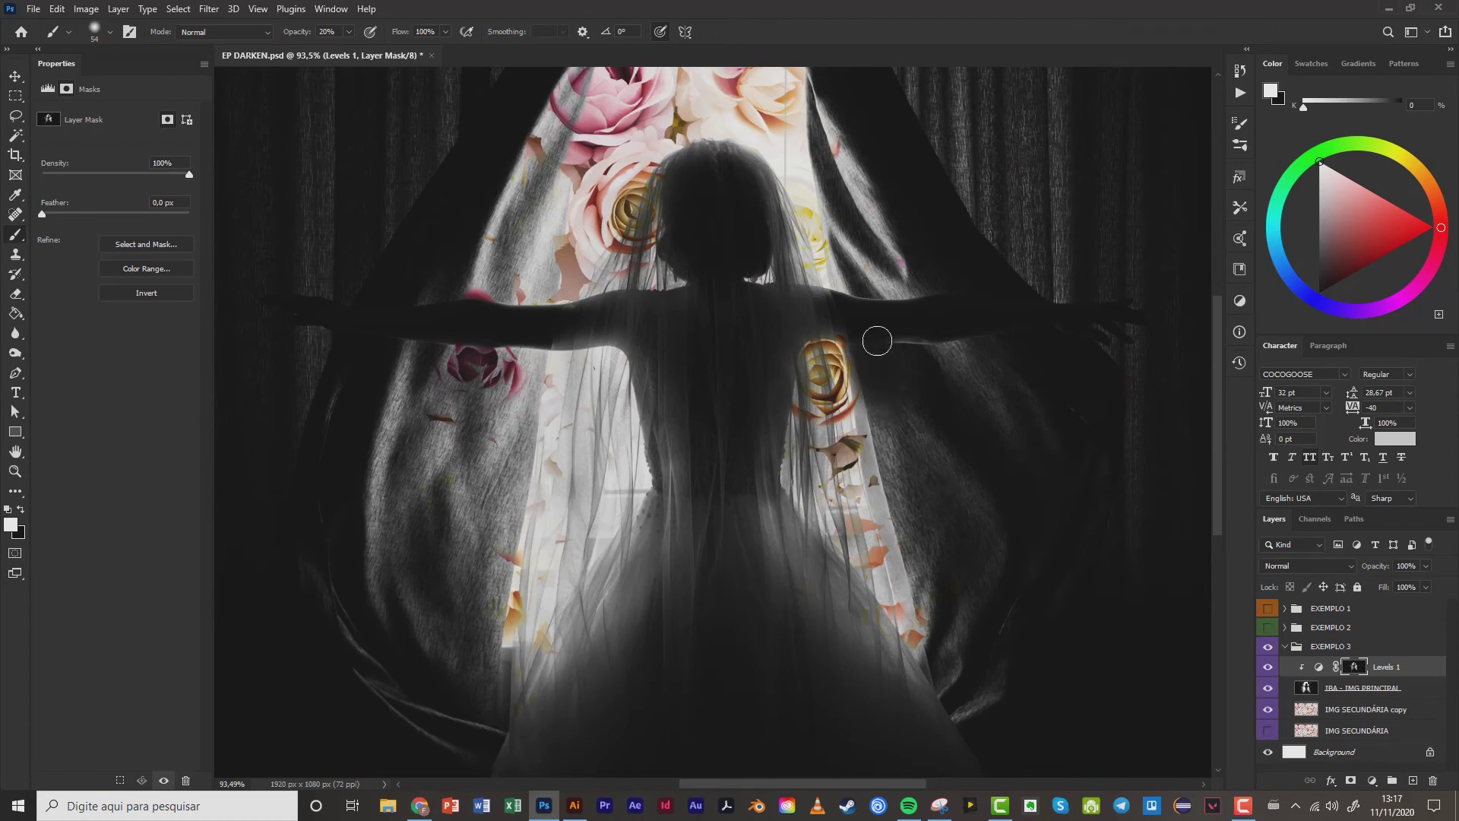
mouse_move(876, 339)
left_mouse_down()
mouse_move(919, 486)
mouse_move(876, 384)
mouse_move(911, 368)
left_mouse_up()
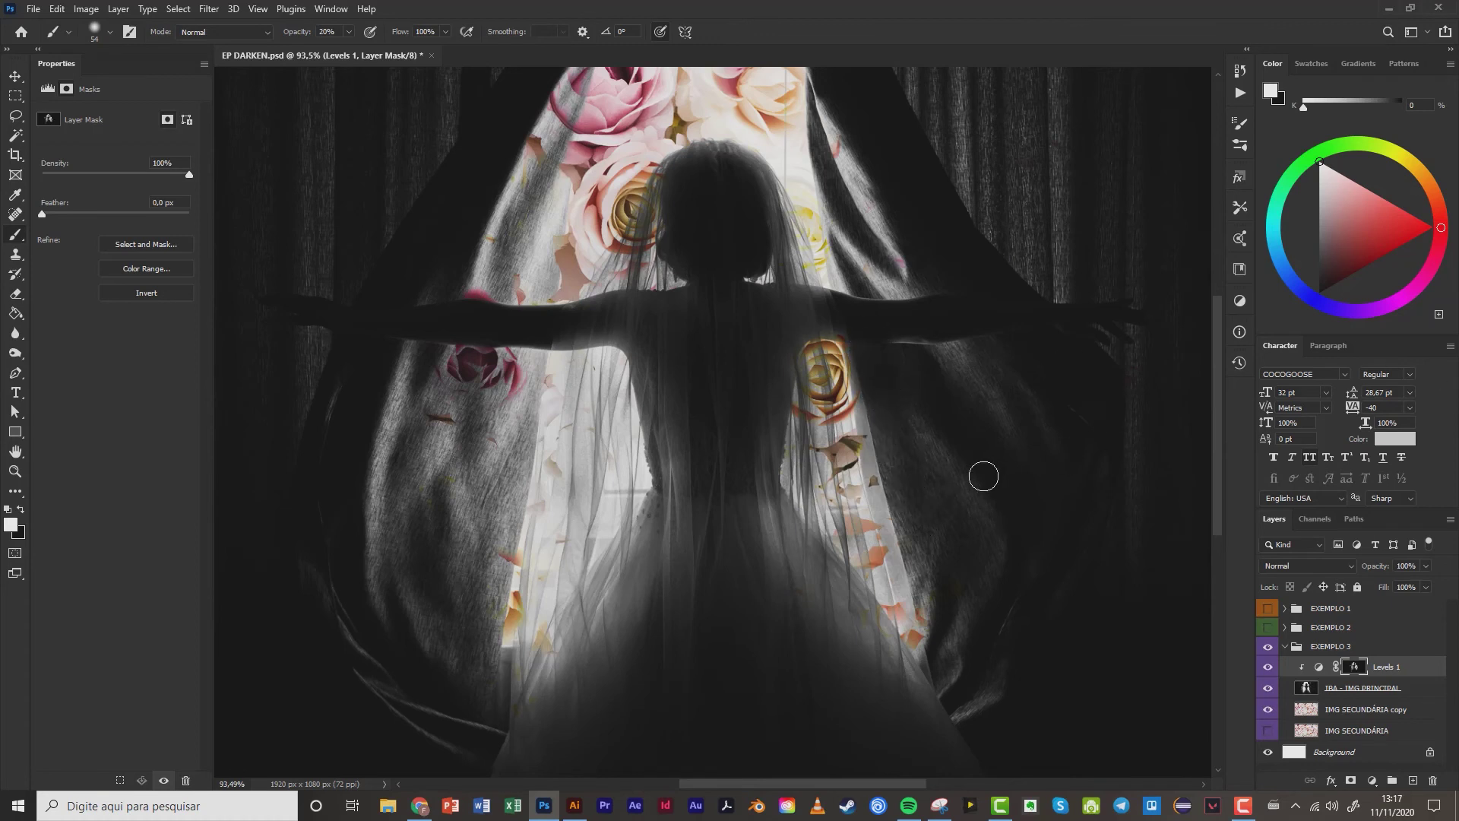
scroll(980, 475, "down", 3)
mouse_move(820, 399)
left_mouse_down()
mouse_move(828, 464)
mouse_move(824, 361)
left_mouse_up()
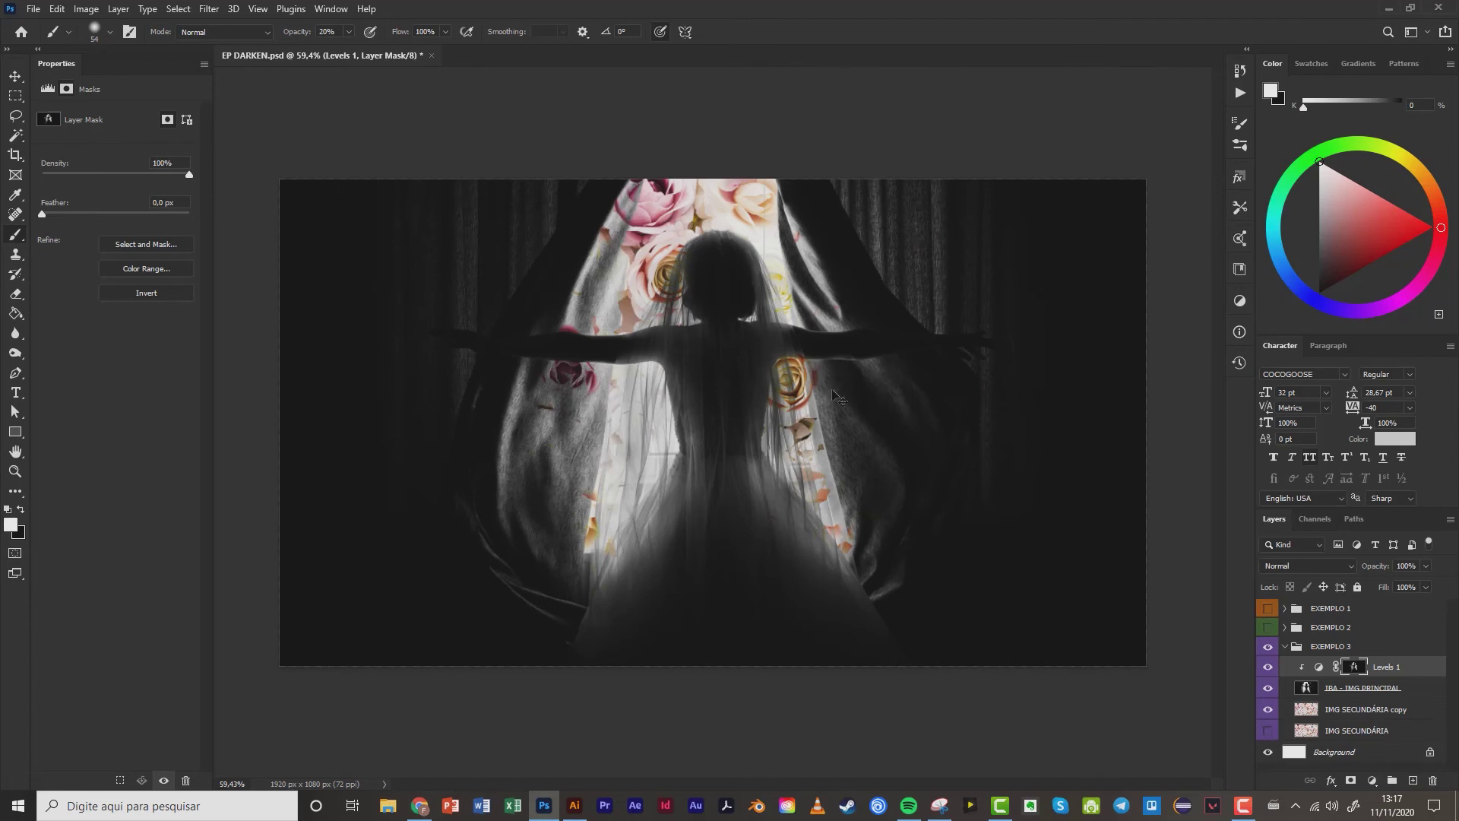
Paint white on the Levels mask below the dark pink rose and along the inner edge of the yellow rose.
scroll(836, 391, "up", 3)
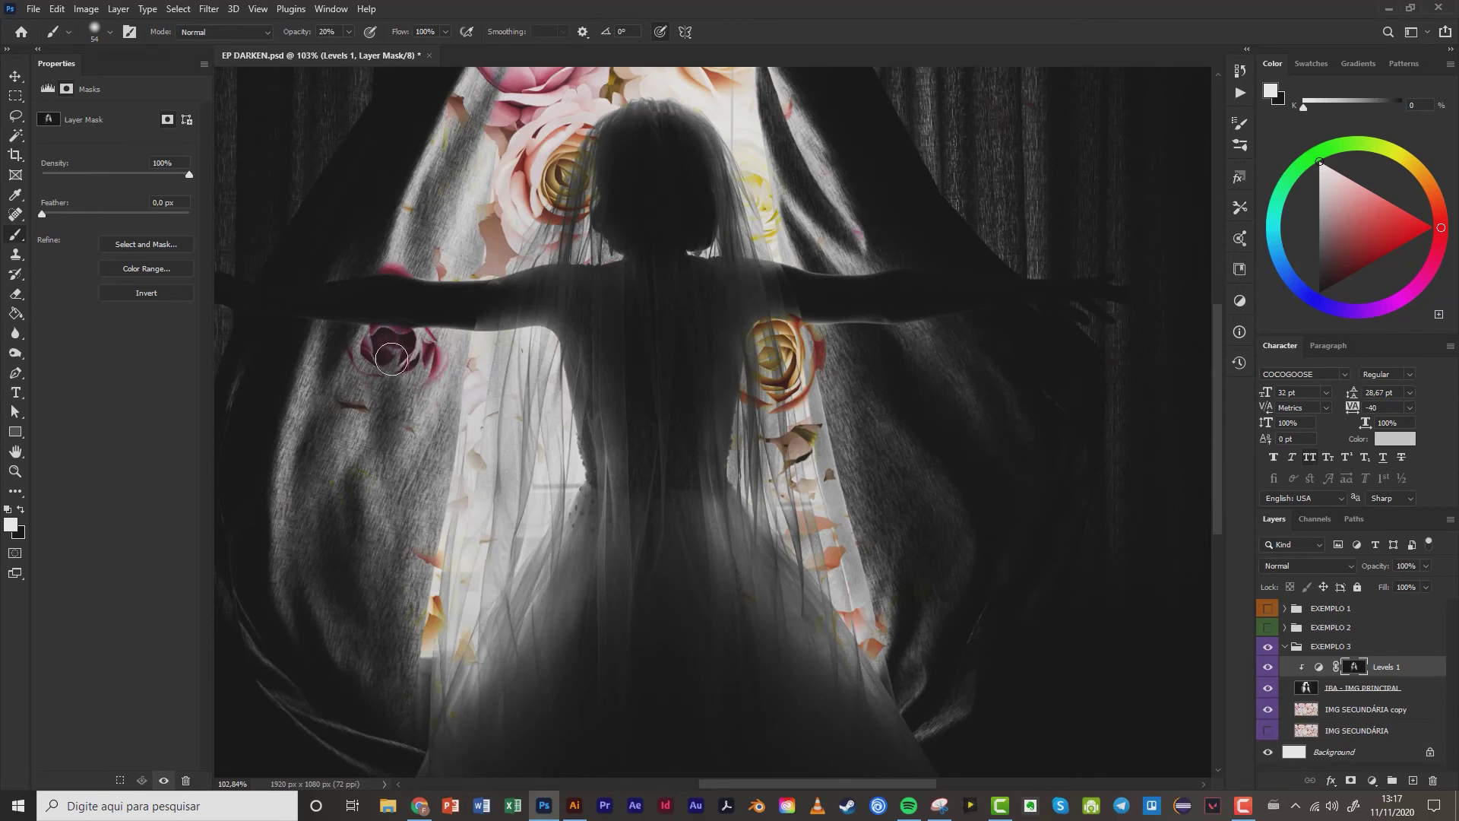
left_click_drag(364, 377, 362, 411)
scroll(631, 454, "down", 2)
scroll(630, 455, "down", 2)
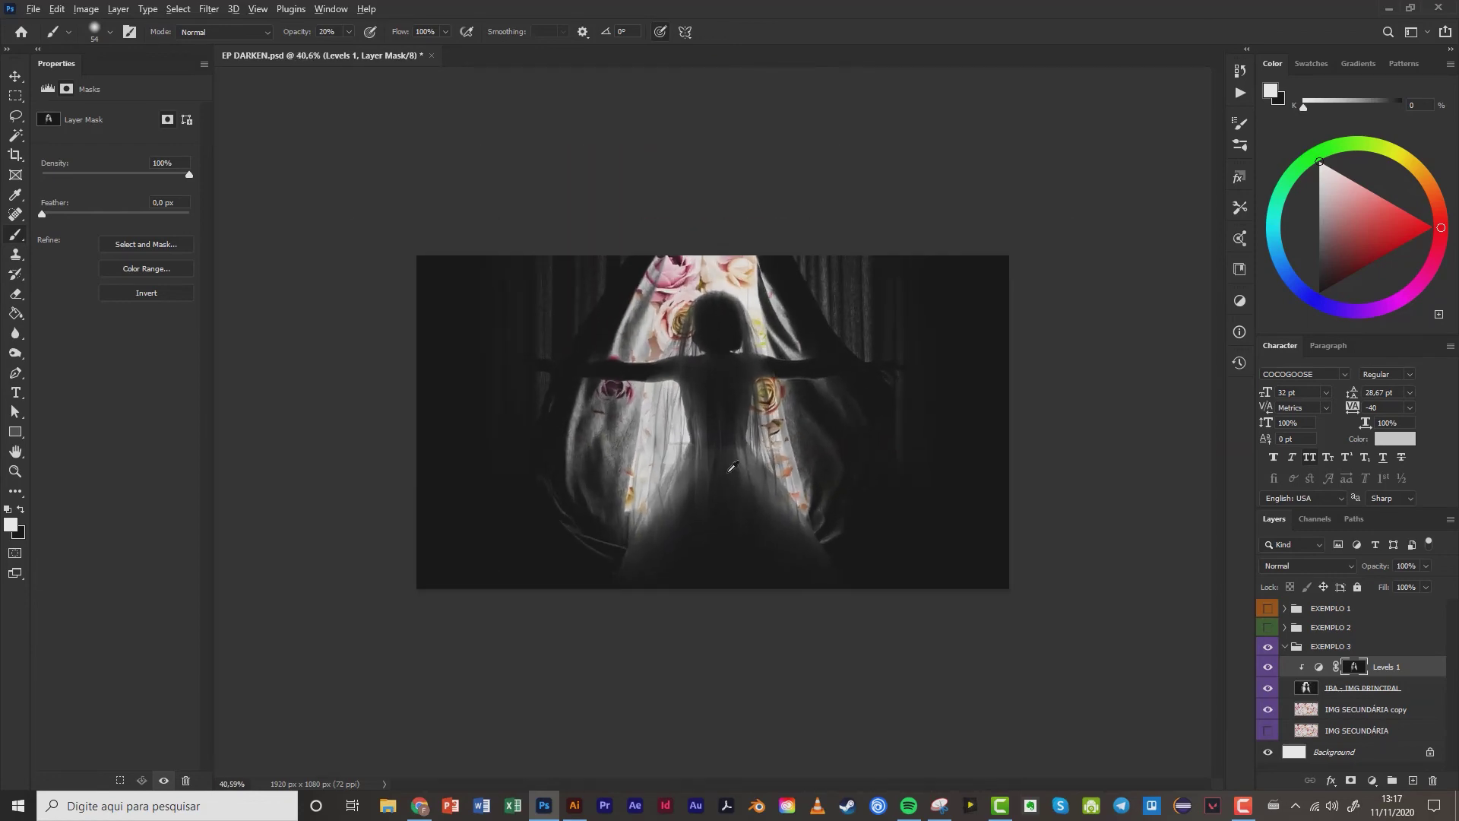
scroll(725, 476, "up", 1)
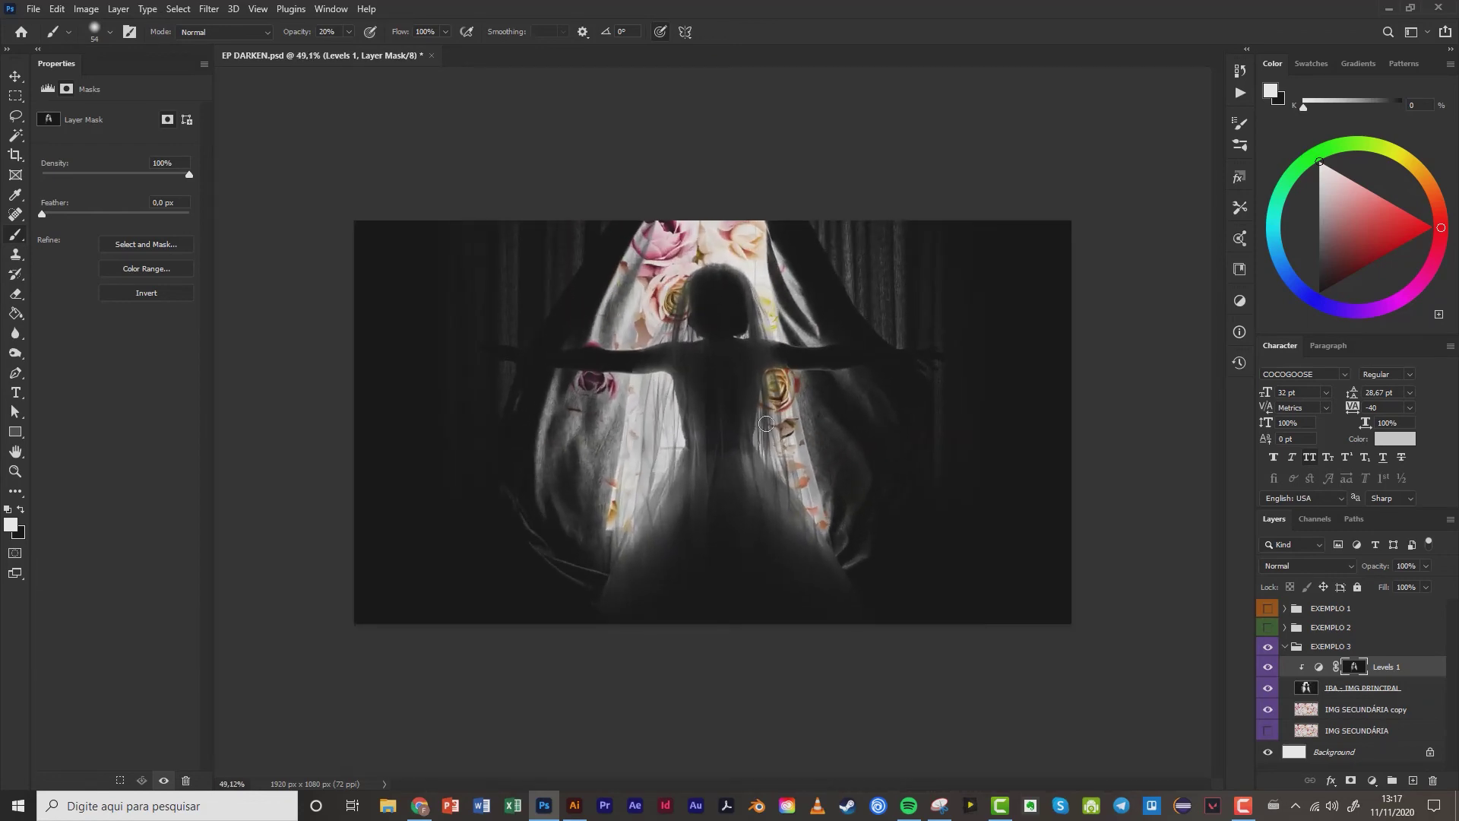
scroll(748, 435, "up", 1)
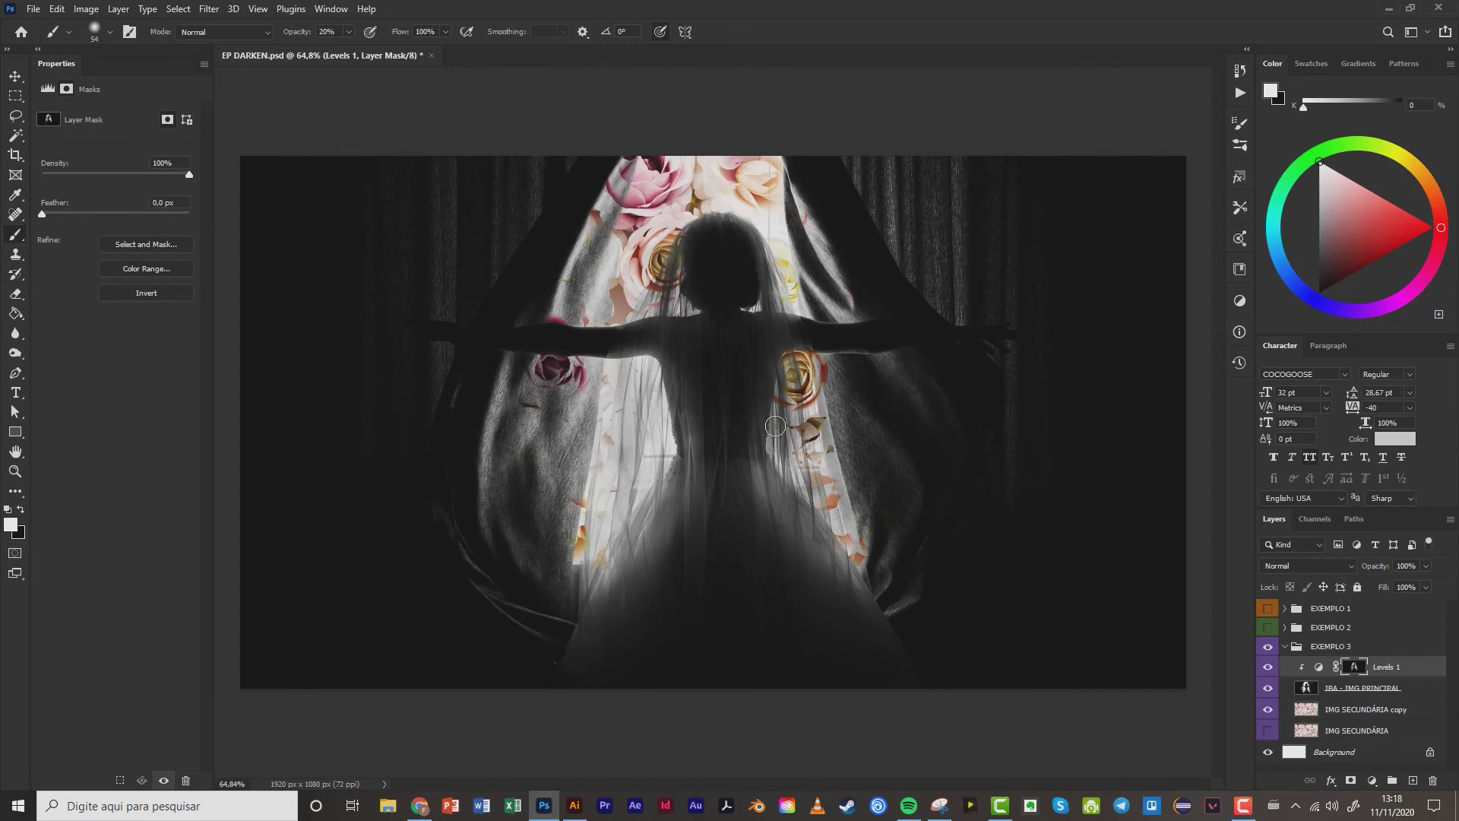
mouse_move(781, 379)
left_mouse_down()
mouse_move(779, 465)
mouse_move(776, 385)
left_mouse_up()
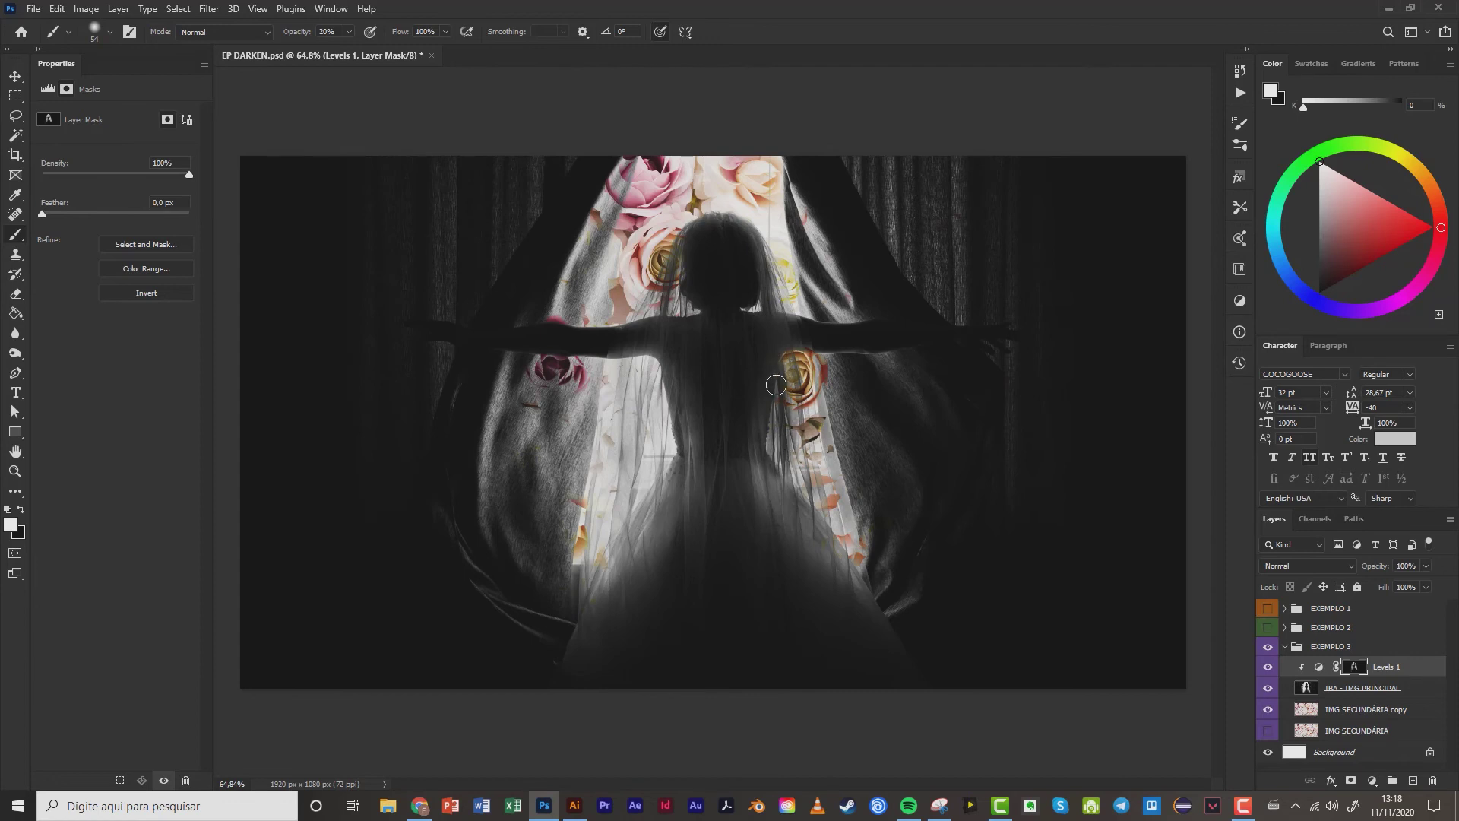
Swap the mask's painting colours and choose the red #af4d4d as the background colour.
key("x")
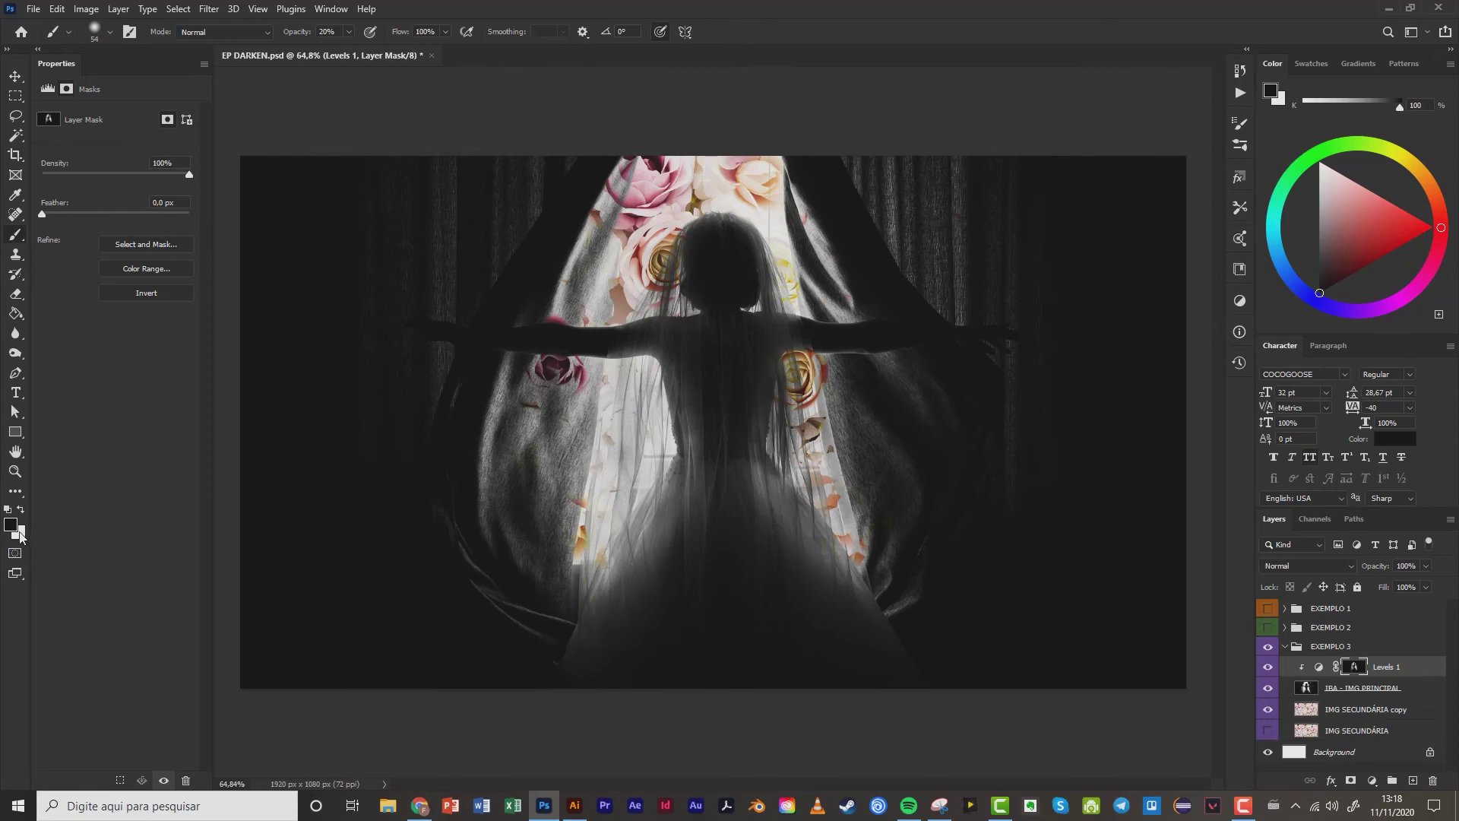
left_click(19, 533)
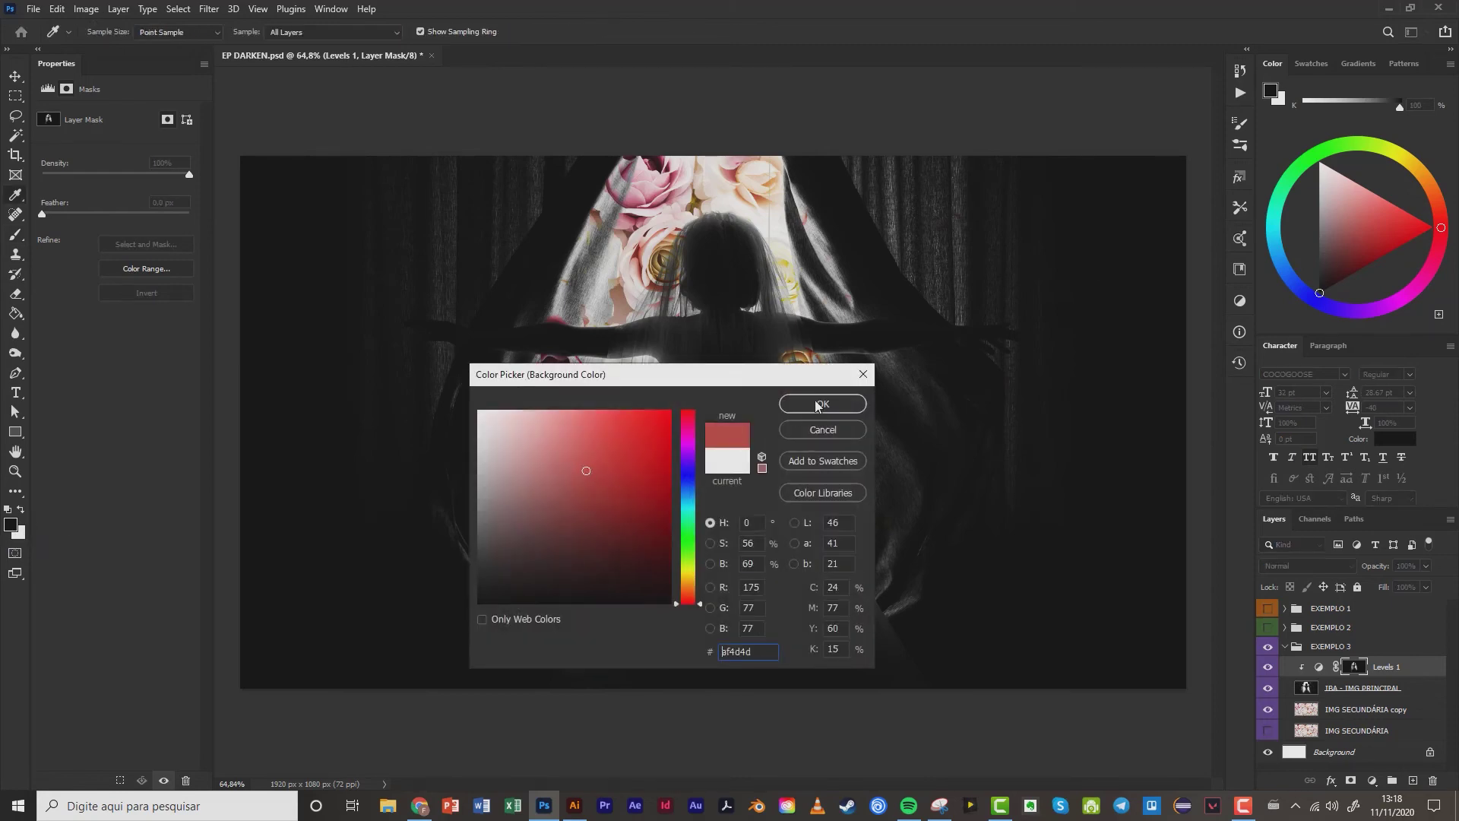
left_click(822, 403)
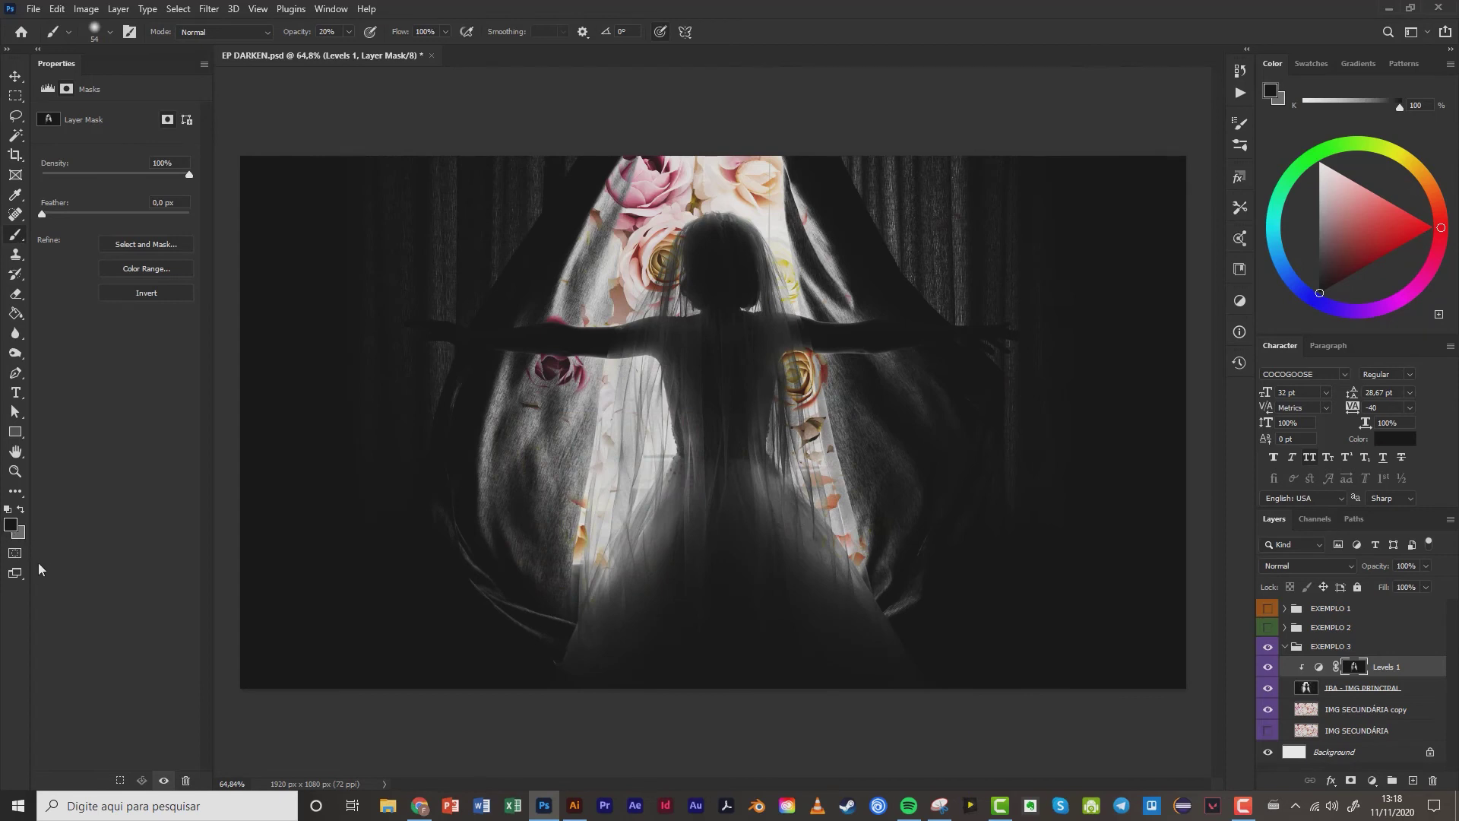
Set the mask's foreground colour to a light grey with K at 29% and accept it in the Color Picker.
left_click(591, 526, "alt")
left_click(373, 462, "alt")
left_click_drag(1325, 100, 1330, 99)
left_click(1272, 92)
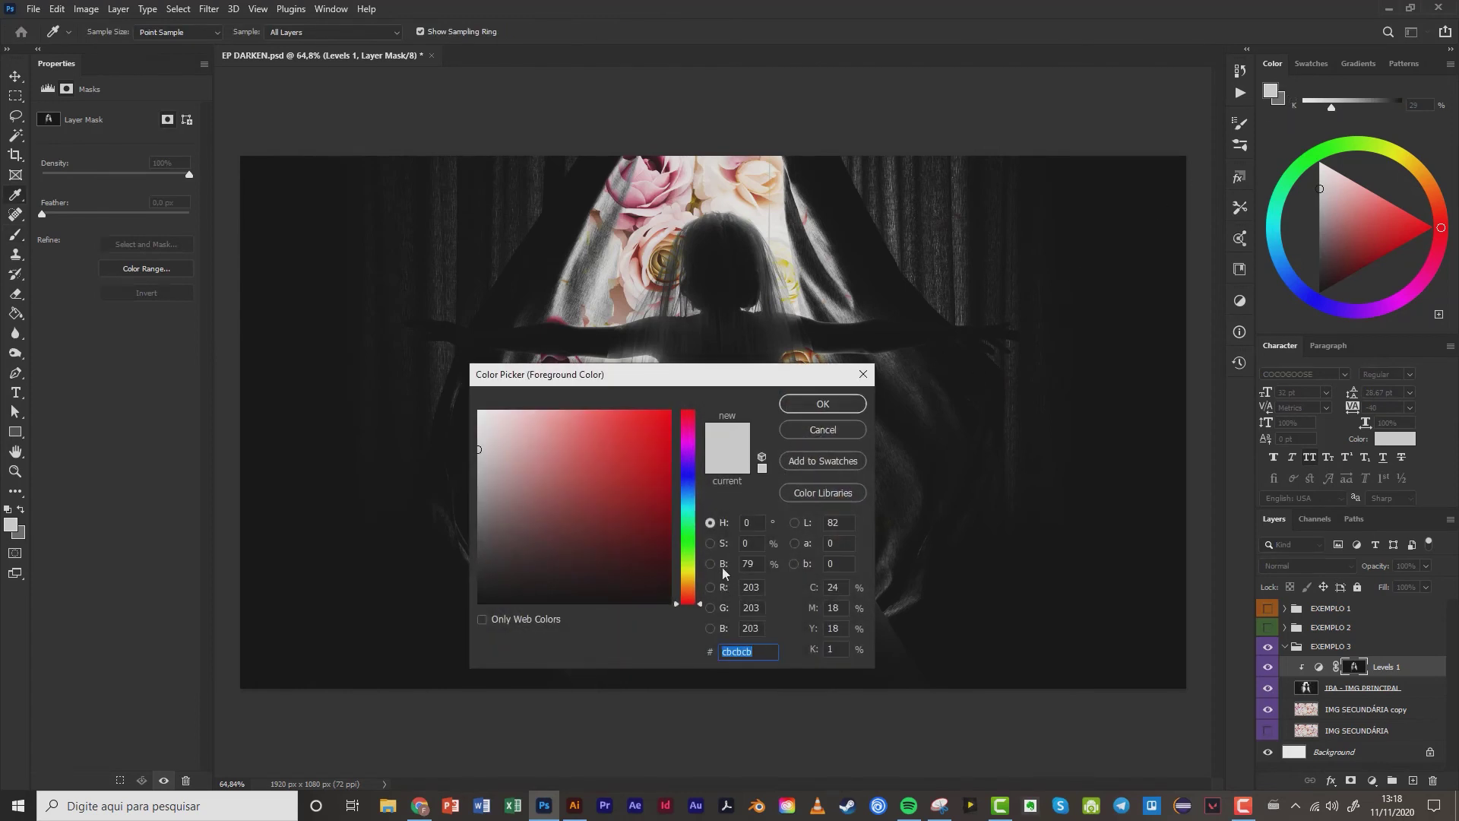
left_click(821, 405)
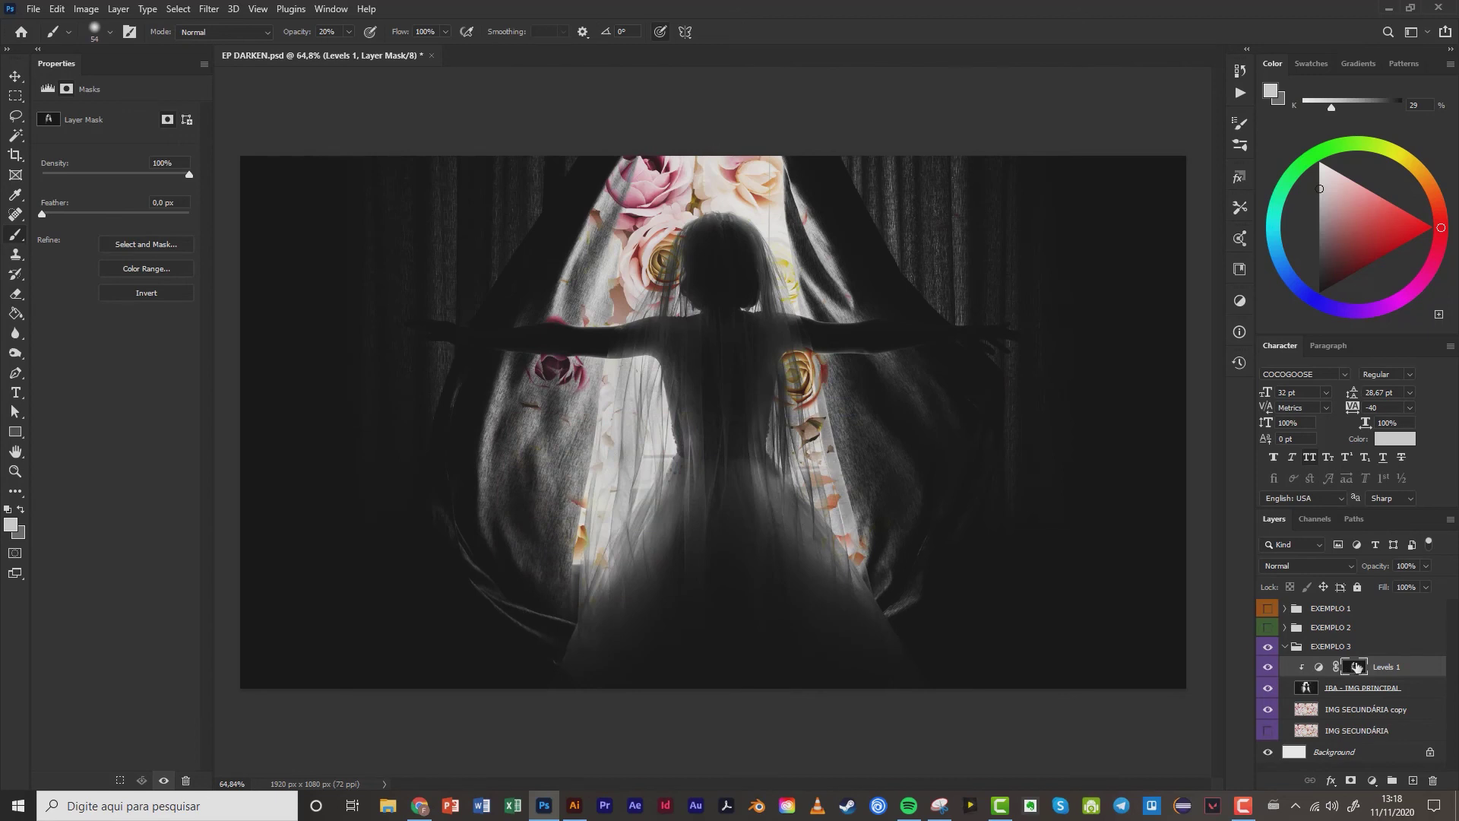
Switch between the Levels adjustment and its layer mask to compare their foreground and background colours.
left_click(1320, 668)
left_click(1357, 669)
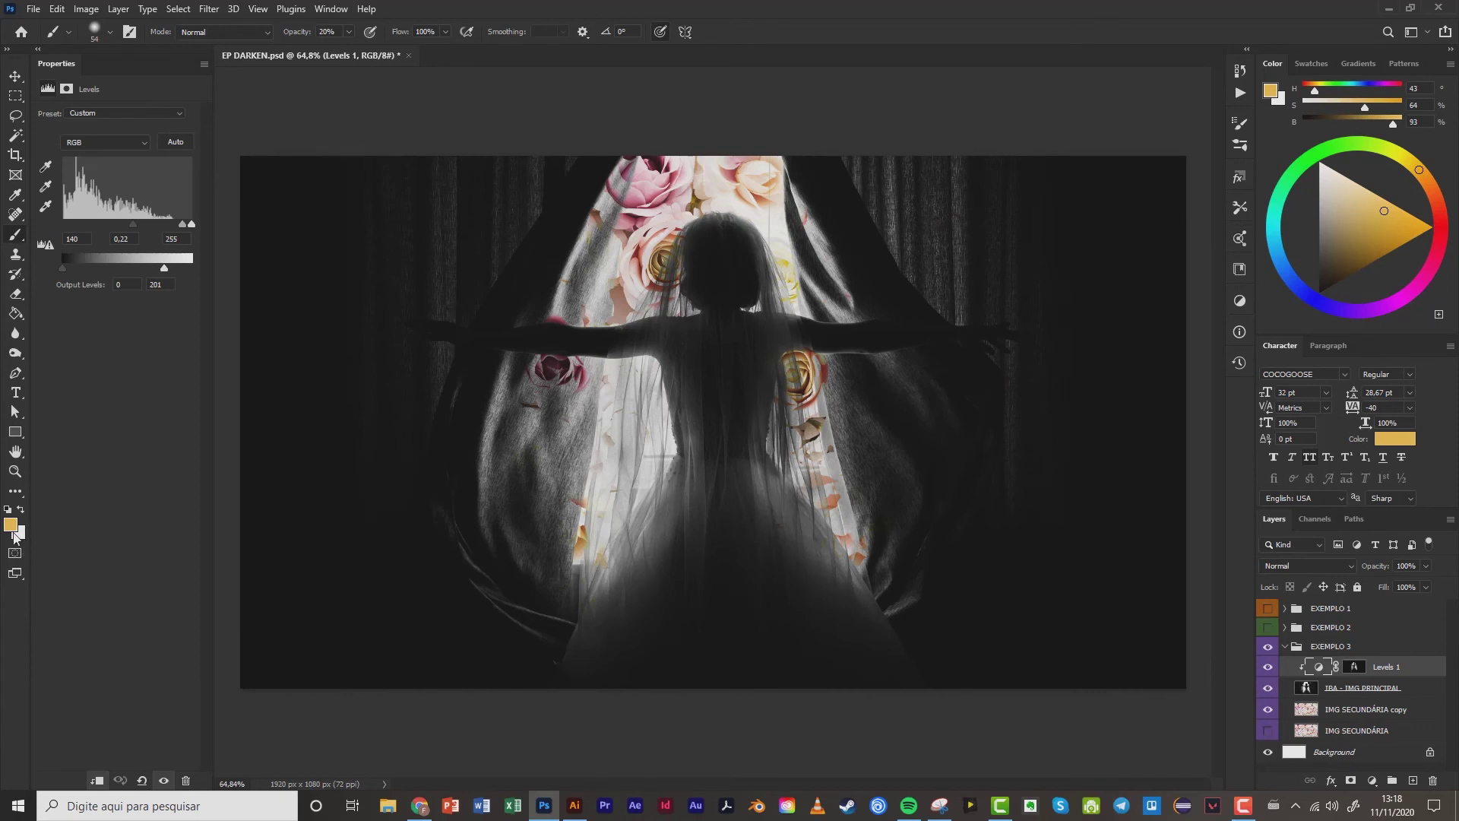
left_click(1354, 667)
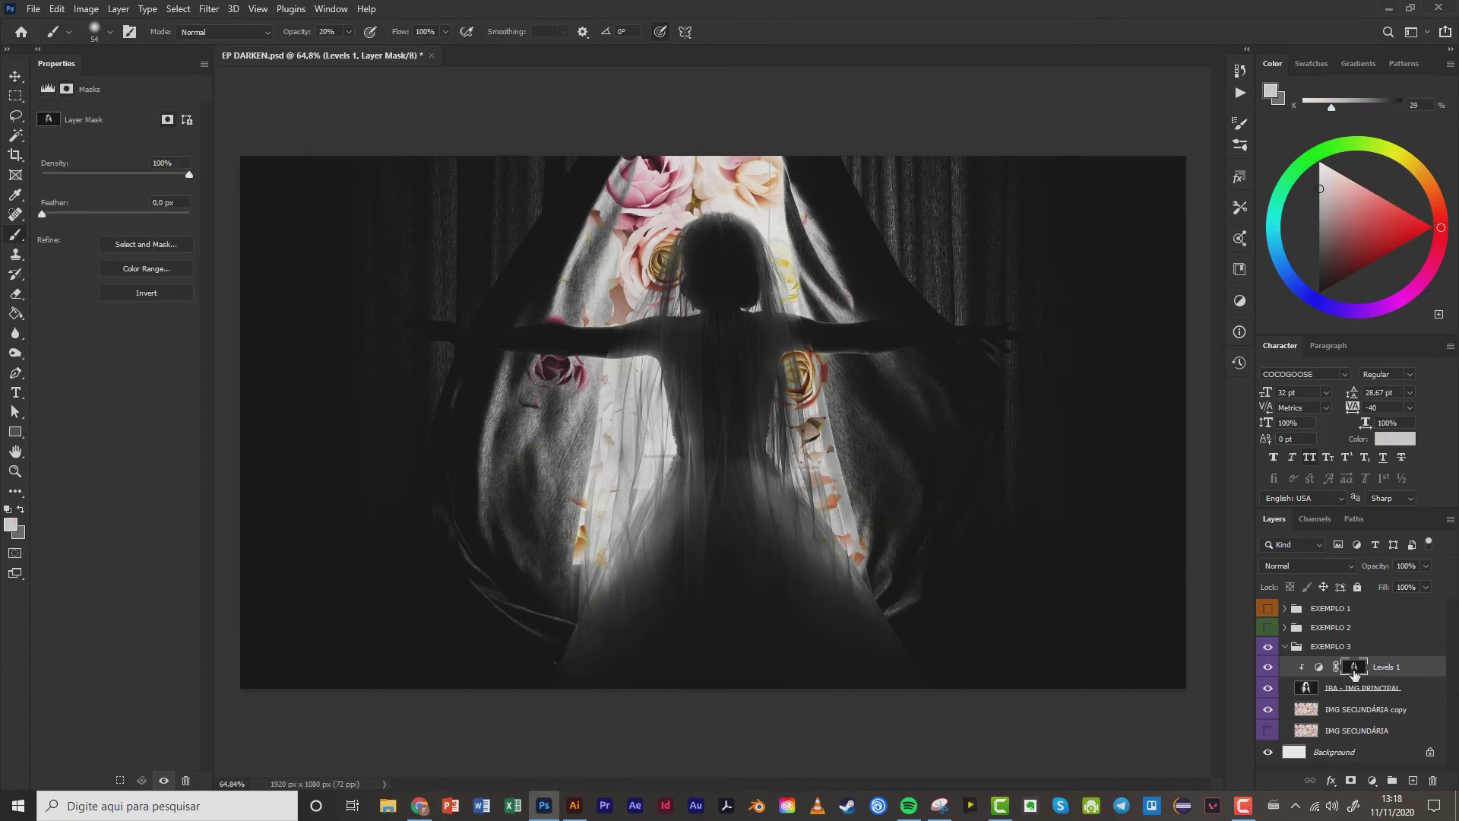
left_click(8, 507)
With the Levels adjustment selected, set the foreground to orange (H 34, S 96, B 98), and reset the colours to white over black.
left_click(1318, 667)
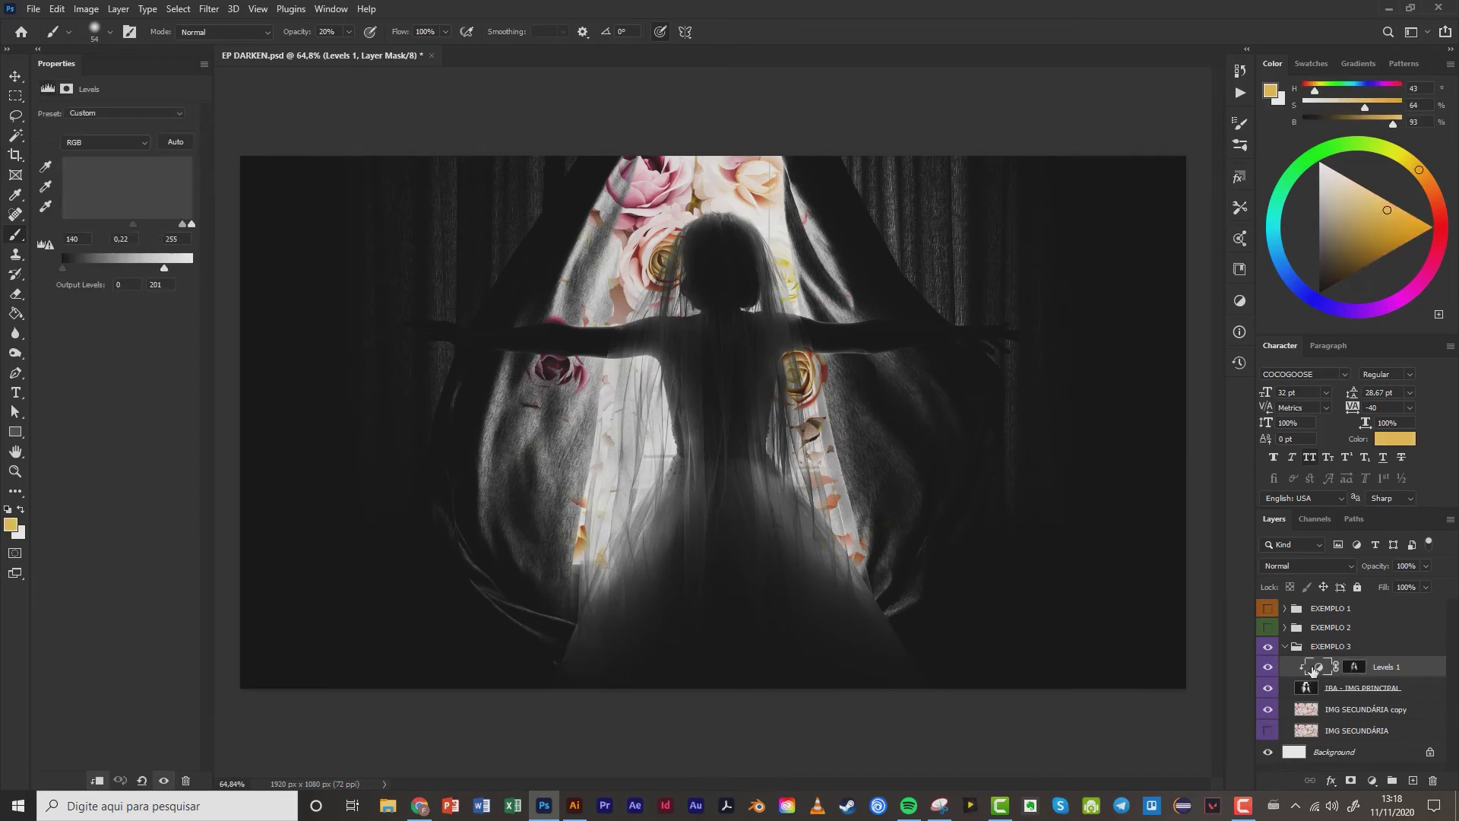
left_click(1427, 227)
left_click_drag(1426, 180, 1433, 186)
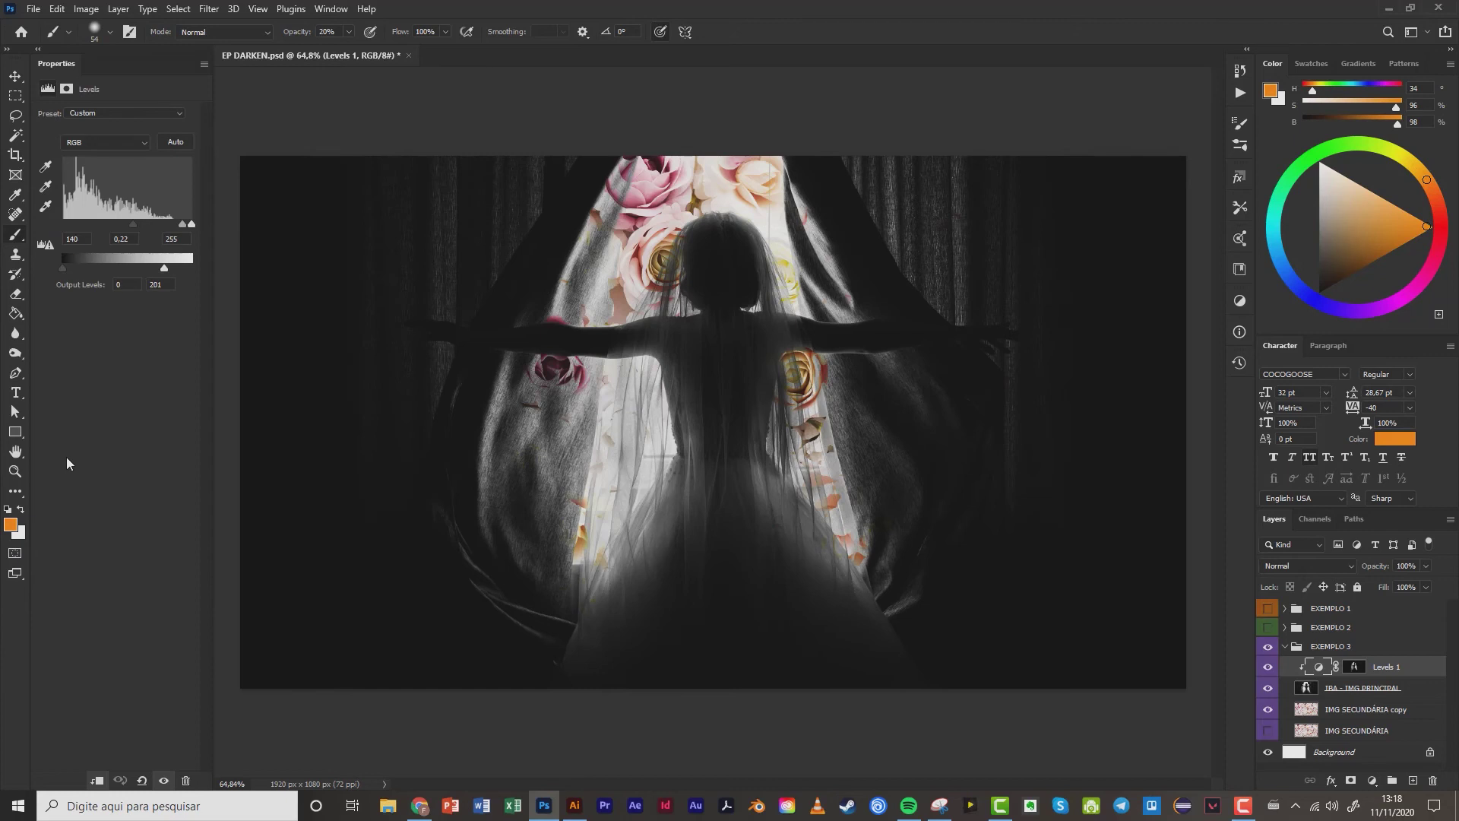
key("d")
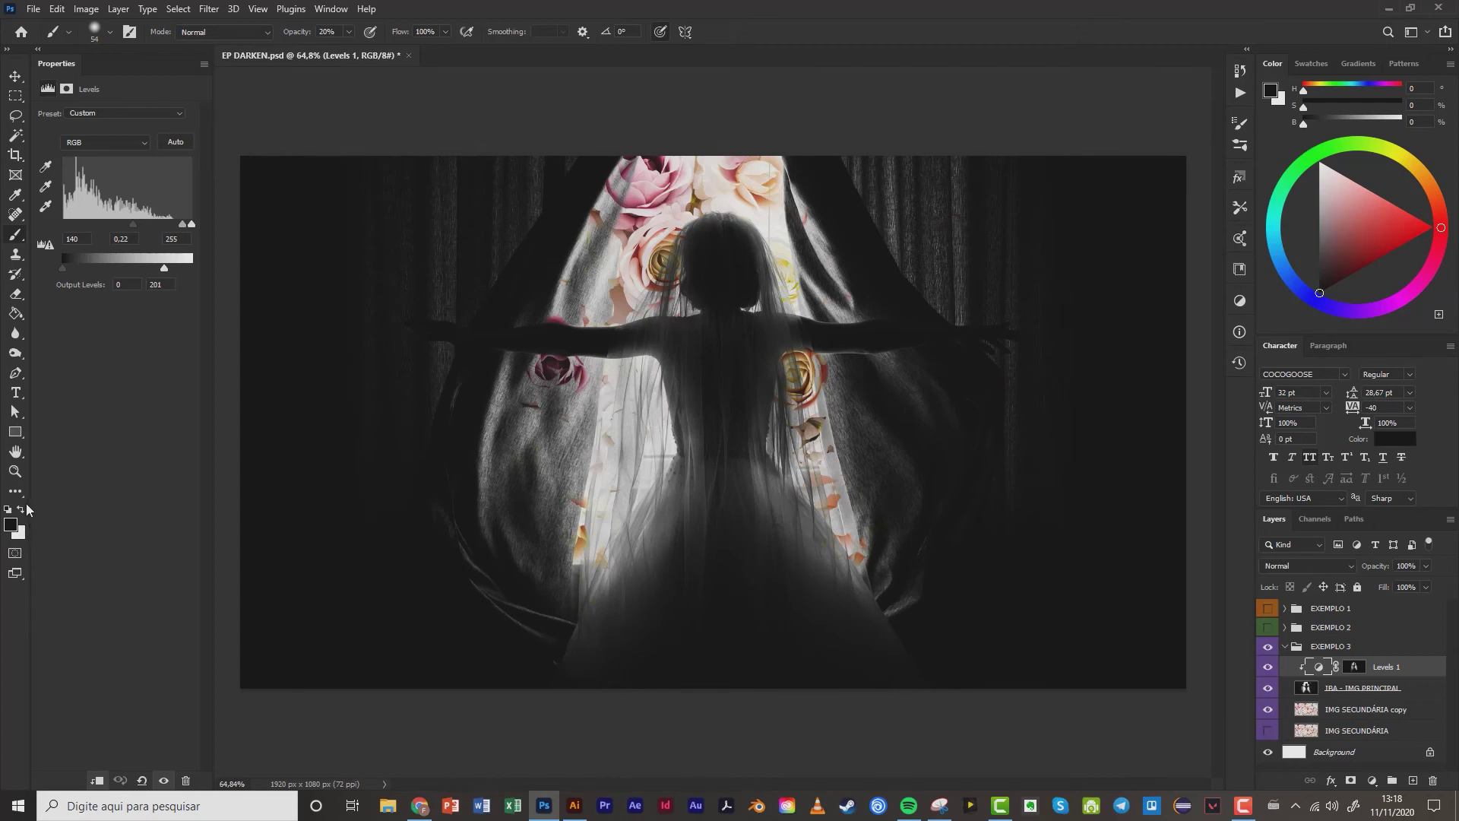
key("x")
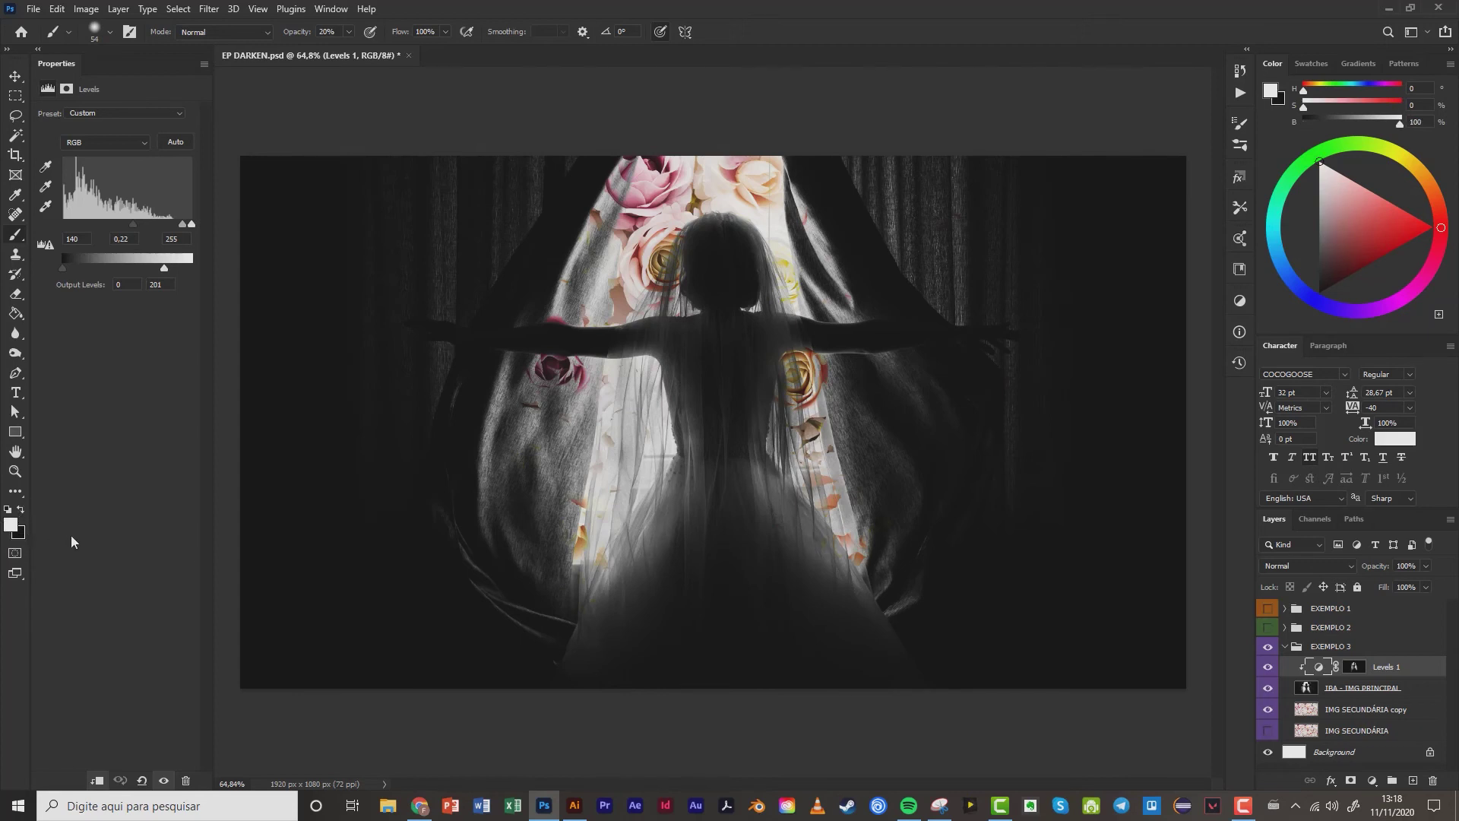
Restore the Levels mask's default colours and paint black along the right side of the torso and veil to recover the flowers.
left_click(1354, 667)
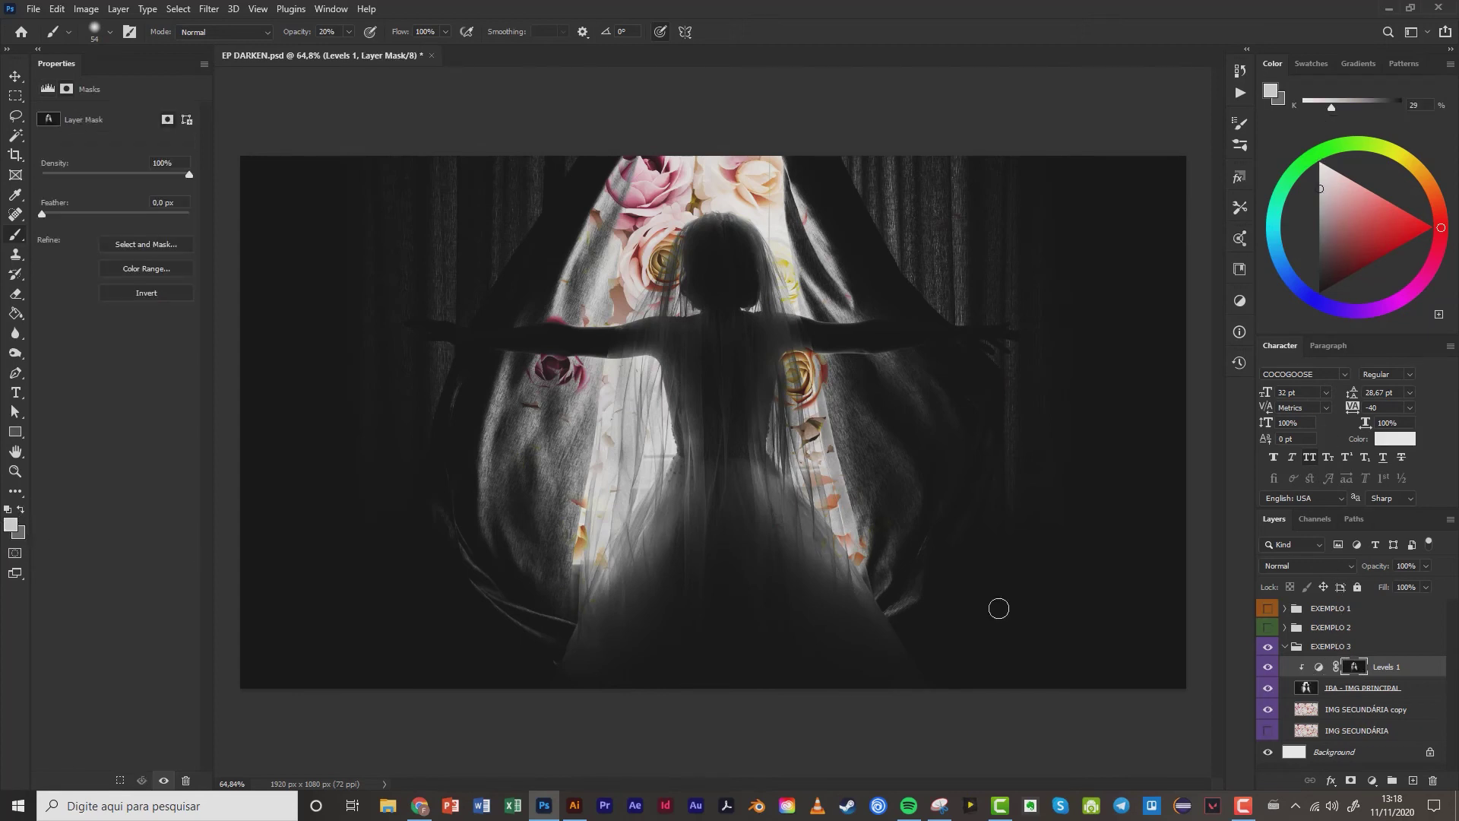
key("d")
key("x")
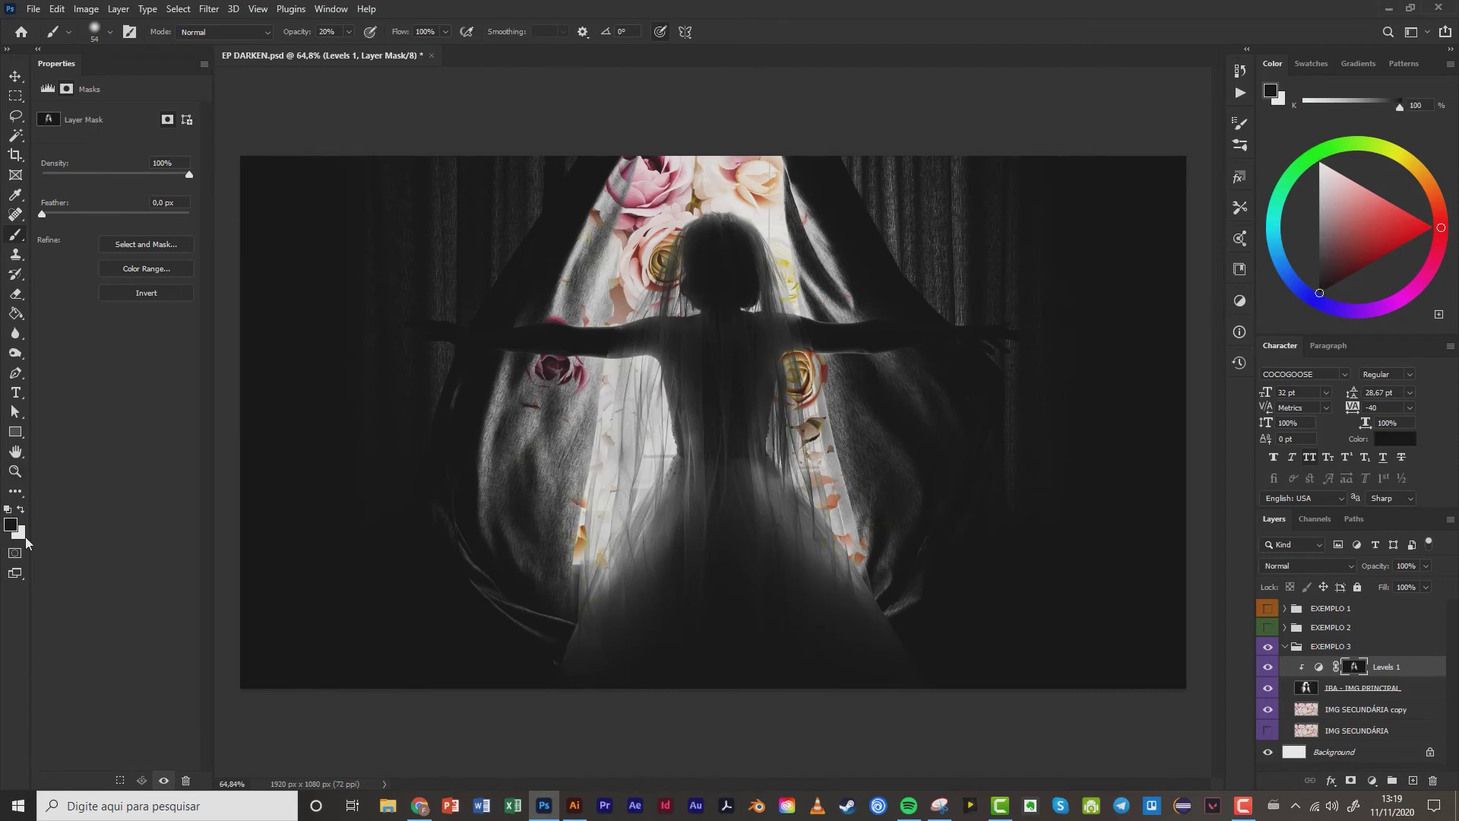
mouse_move(782, 411)
left_mouse_down()
mouse_move(776, 467)
mouse_move(781, 422)
mouse_move(798, 467)
mouse_move(782, 376)
mouse_move(771, 411)
left_mouse_up()
mouse_move(749, 480)
left_mouse_down()
mouse_move(759, 433)
mouse_move(784, 425)
mouse_move(775, 467)
left_mouse_up()
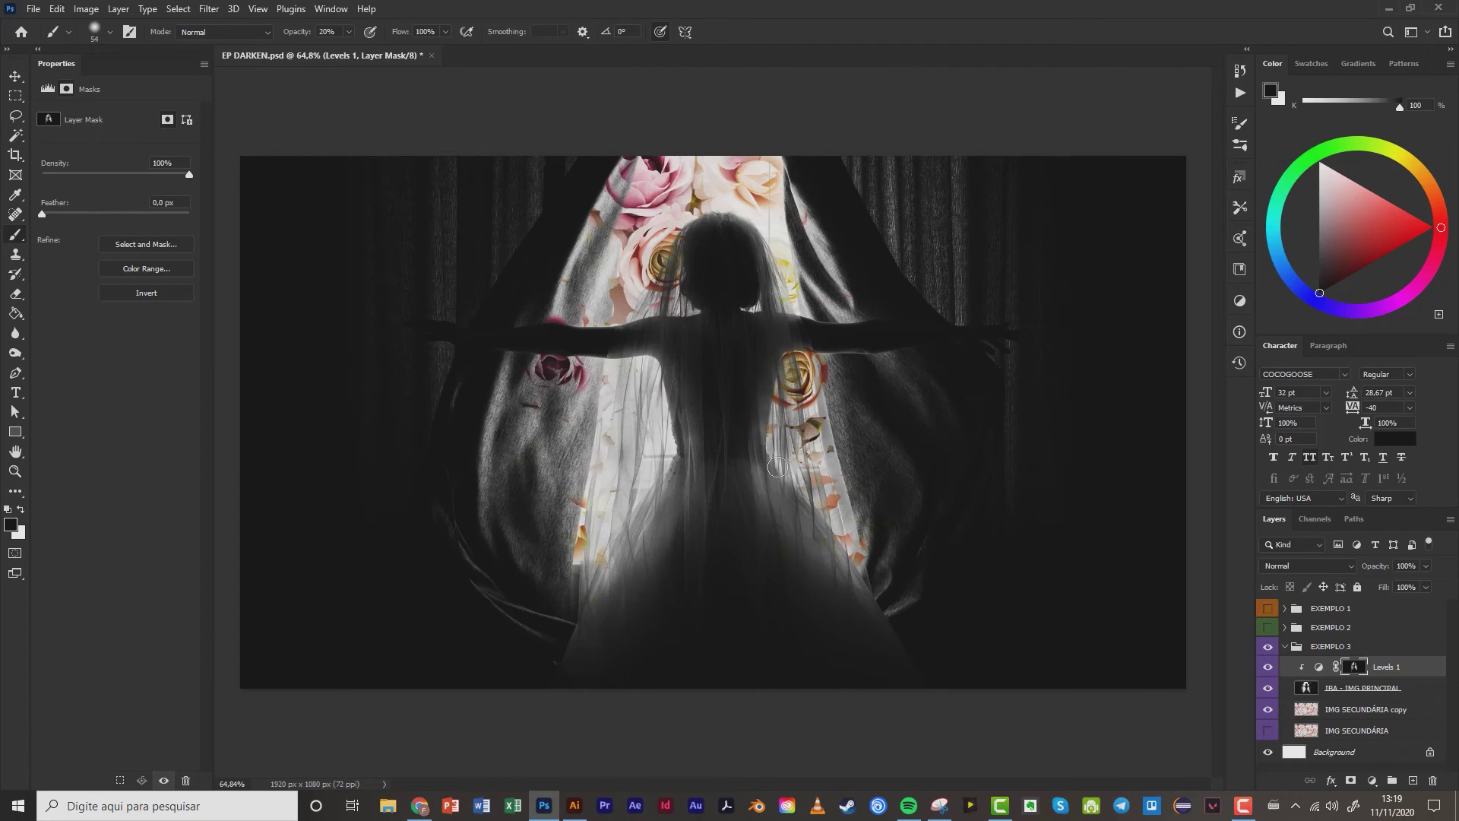
mouse_move(823, 513)
left_mouse_down()
mouse_move(795, 487)
mouse_move(808, 526)
mouse_move(810, 478)
mouse_move(824, 509)
left_mouse_up()
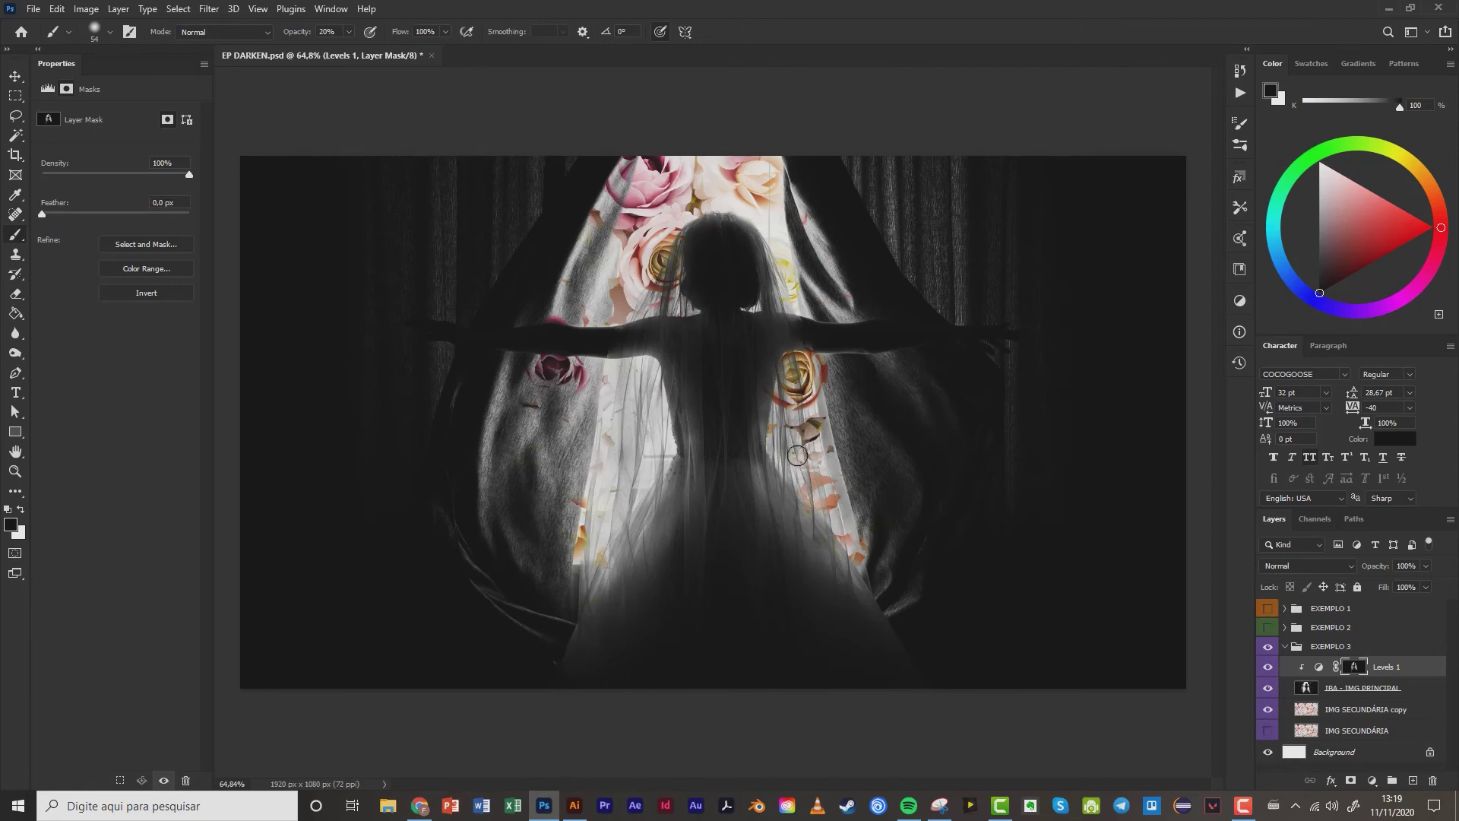
Paint white at 10% opacity with a small brush on the Levels mask, along the torso's edge beside the yellow rose.
scroll(805, 428, "up", 3)
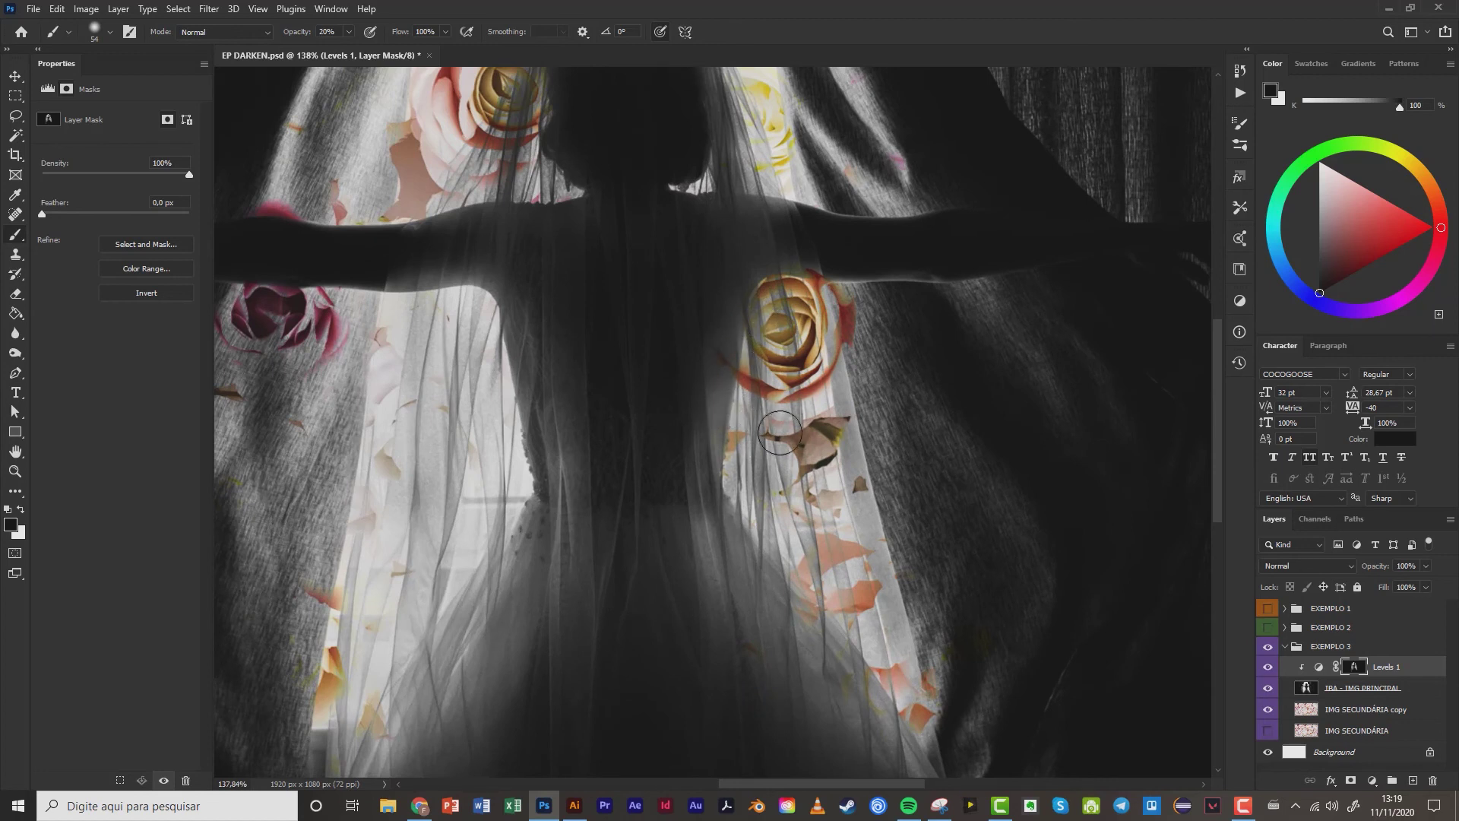
key("x")
right_click(710, 426, "alt")
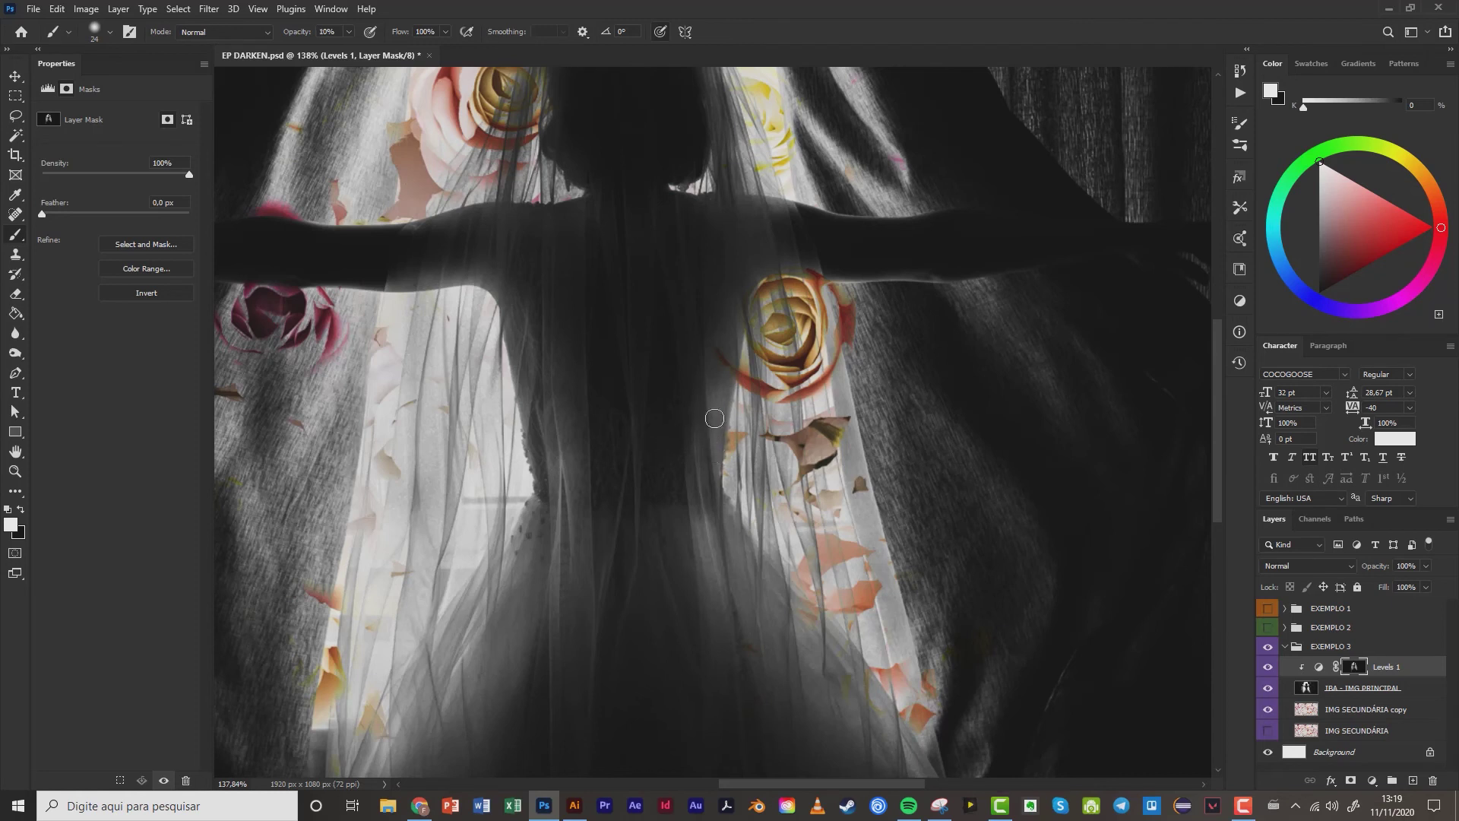
mouse_move(721, 347)
left_mouse_down()
mouse_move(732, 375)
mouse_move(714, 423)
mouse_move(719, 357)
mouse_move(713, 446)
left_mouse_up()
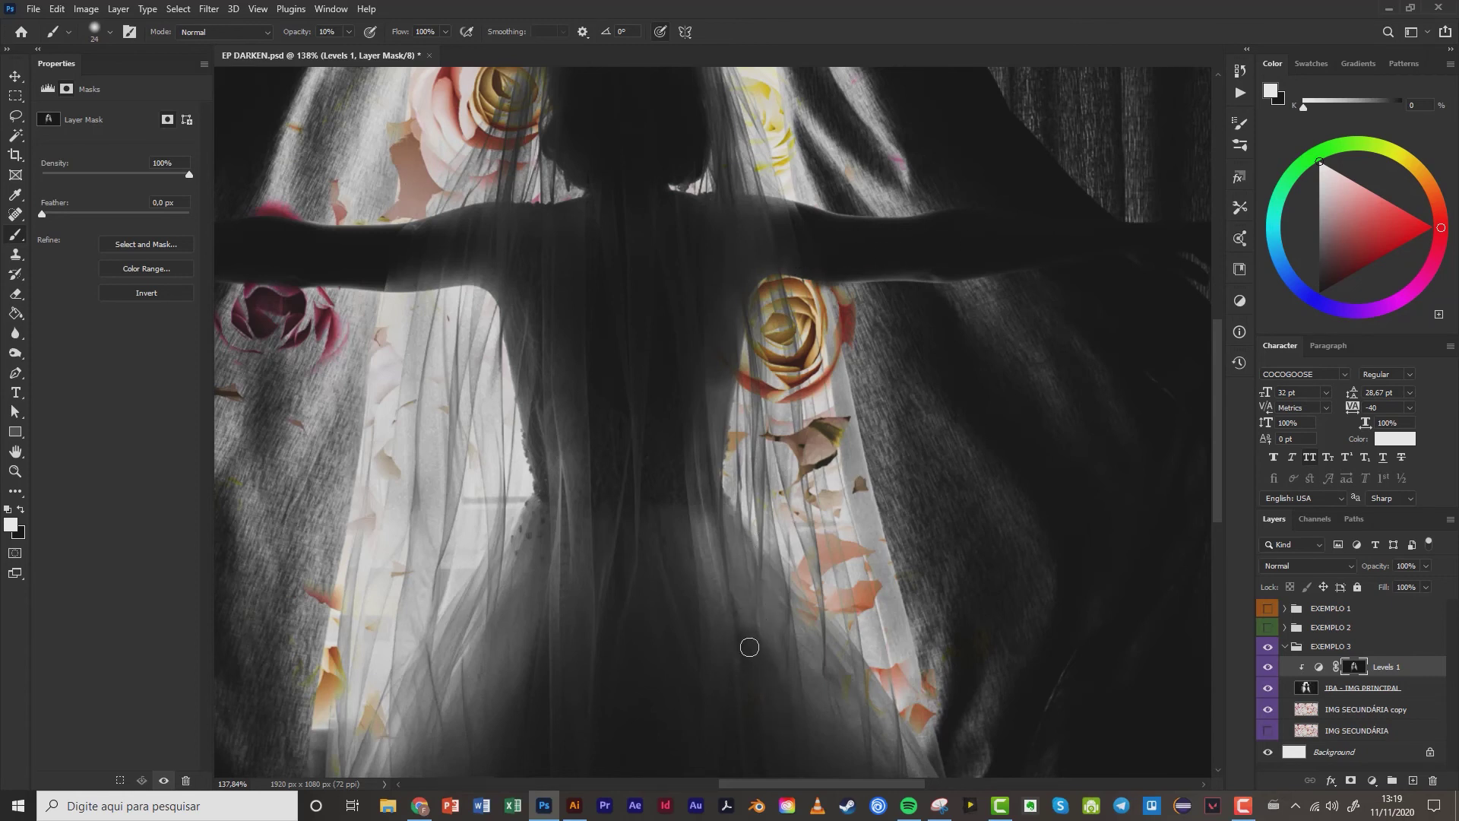
Try a white dab on the mask over the skirt's left side with a 145 px brush, and undo it.
scroll(710, 567, "down", 3)
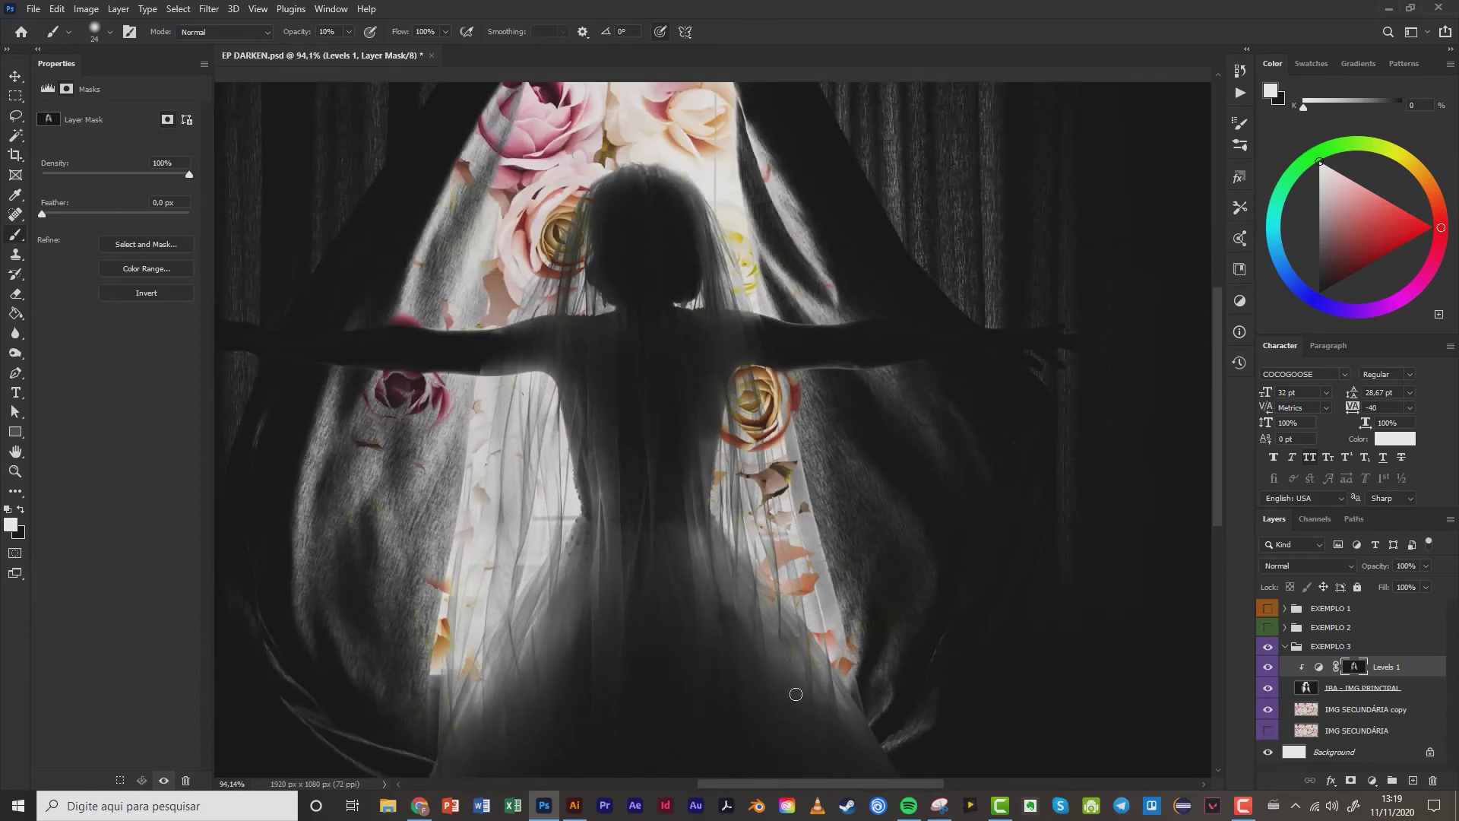
key("bracketright")
key("bracketright")
key("bracketright")
key("bracketright")
key("bracketright")
key("bracketright")
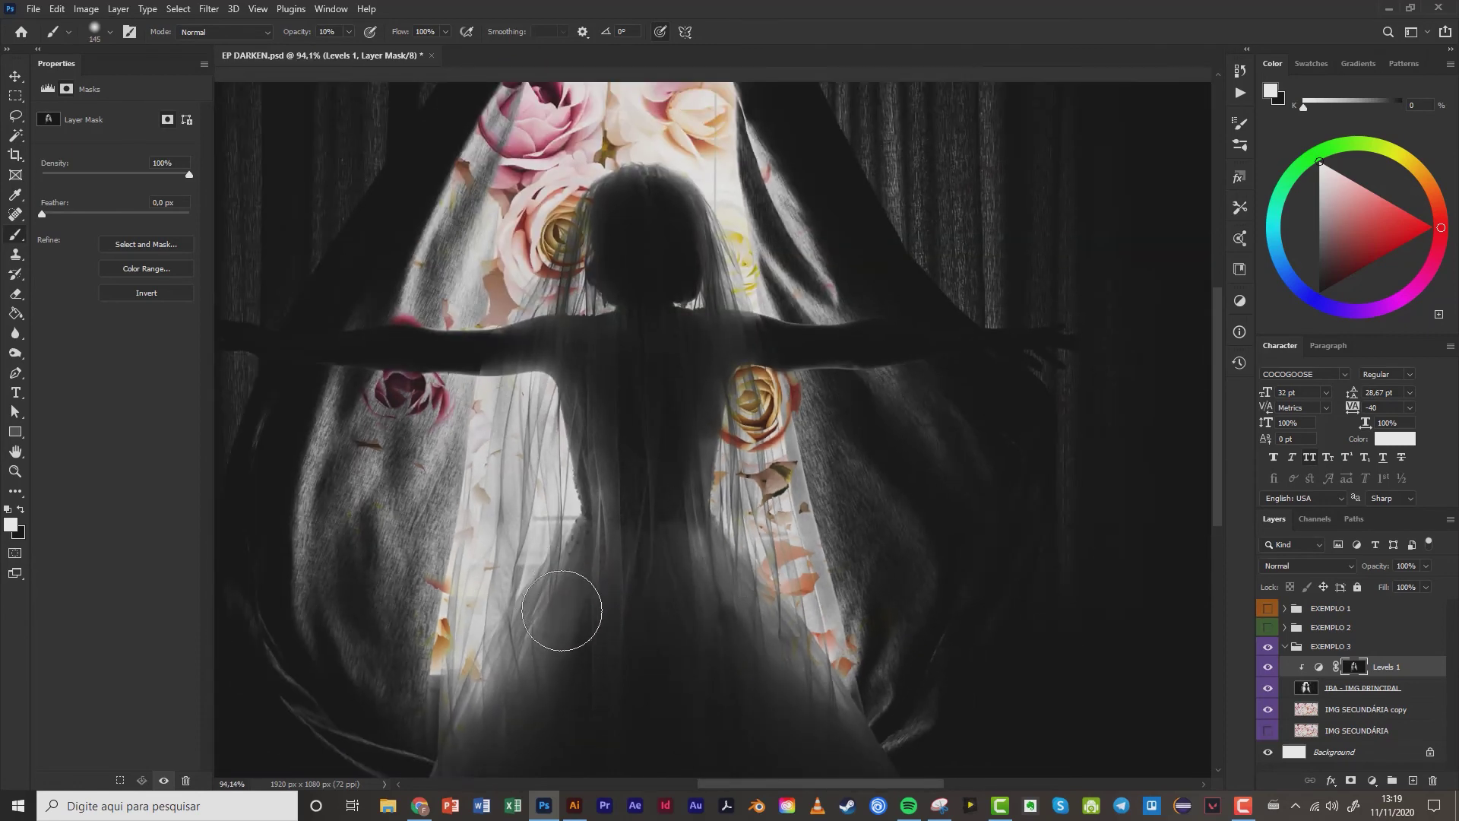
left_click(570, 601)
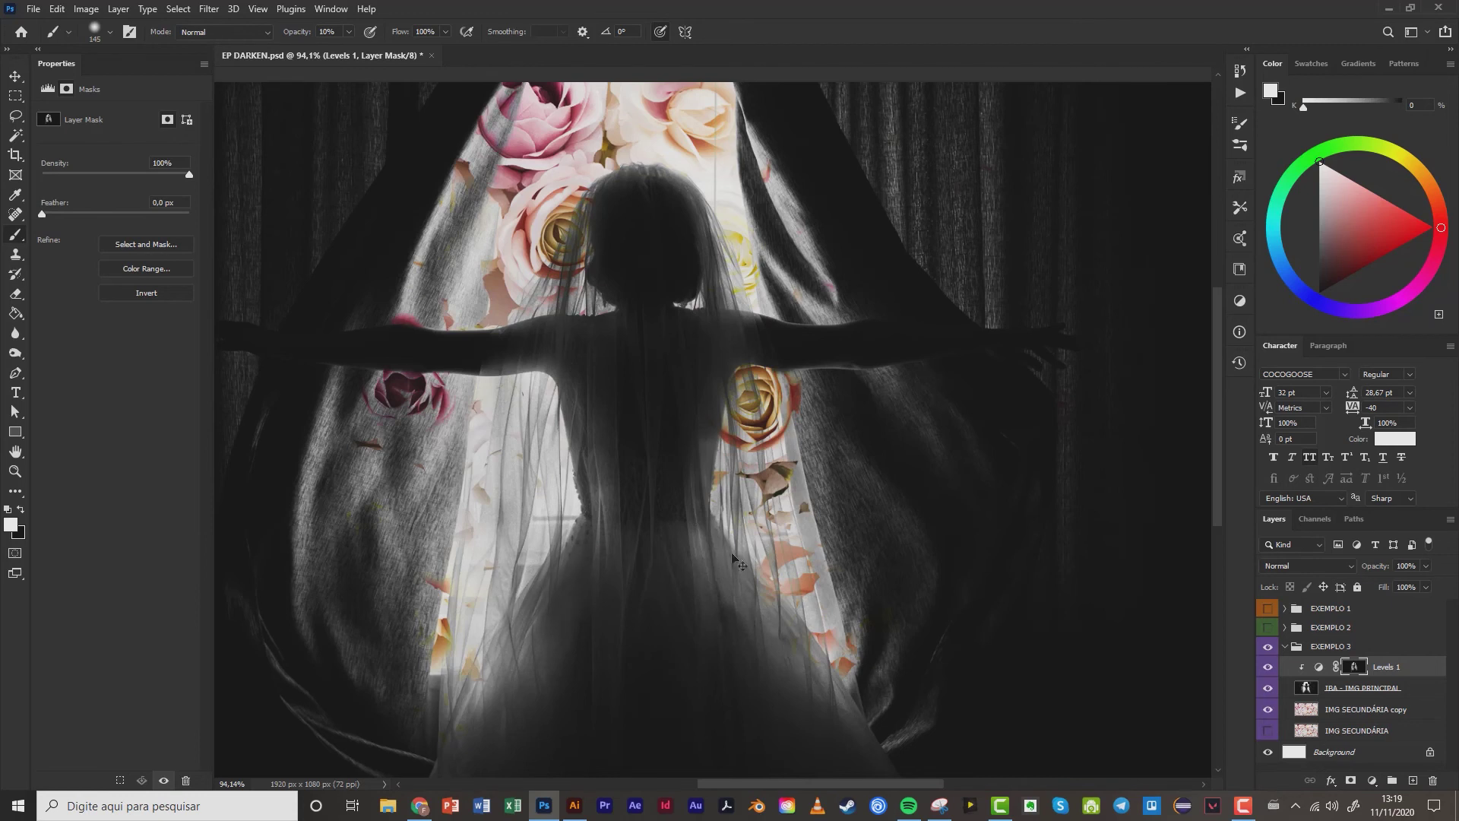
key("ctrl+z")
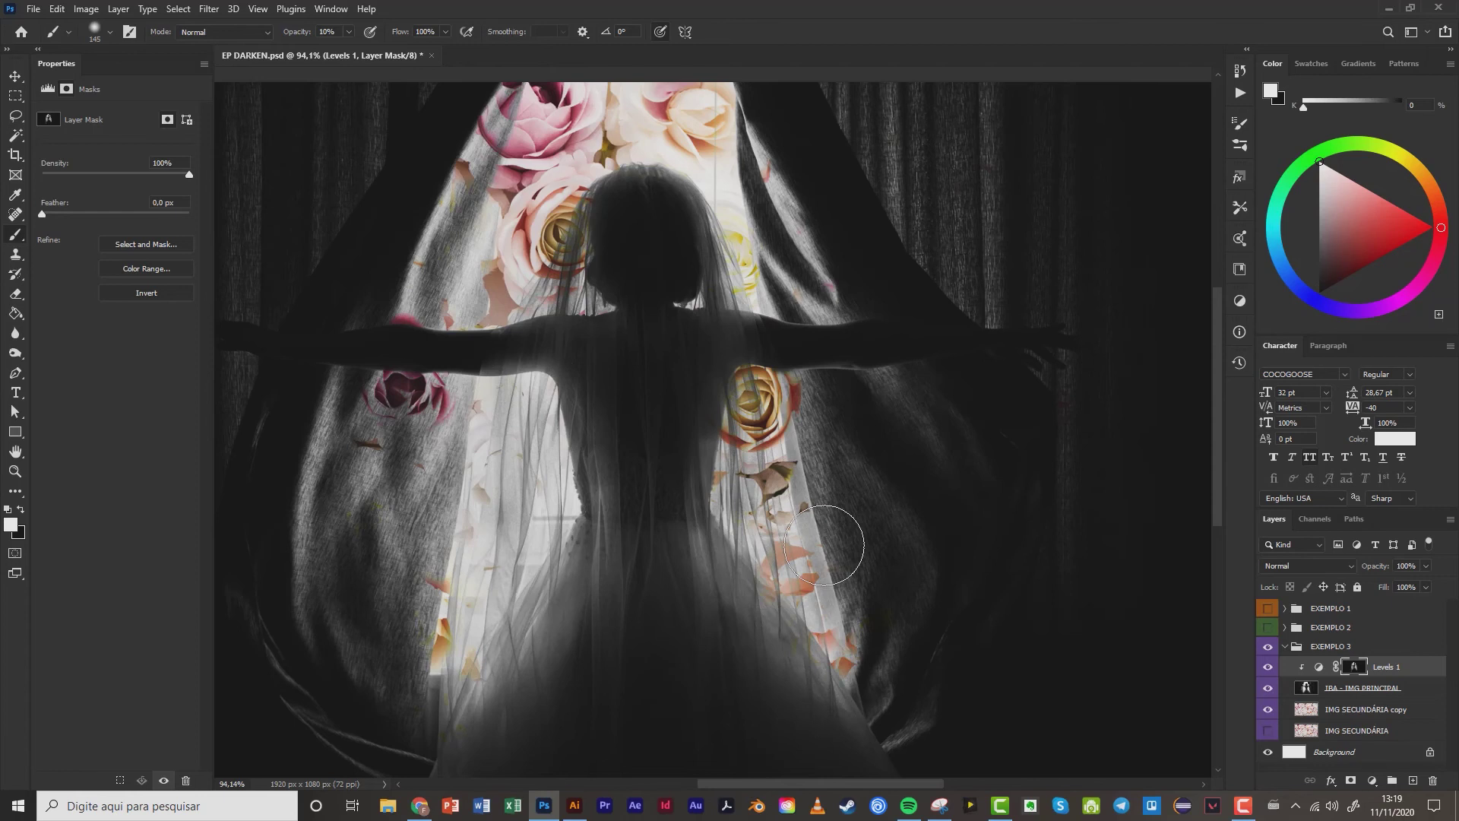
Erase the pink rose and petals spilling over the left curtain on the IMG SECUNDÁRIA copy layer at 100% opacity.
scroll(691, 424, "down", 3)
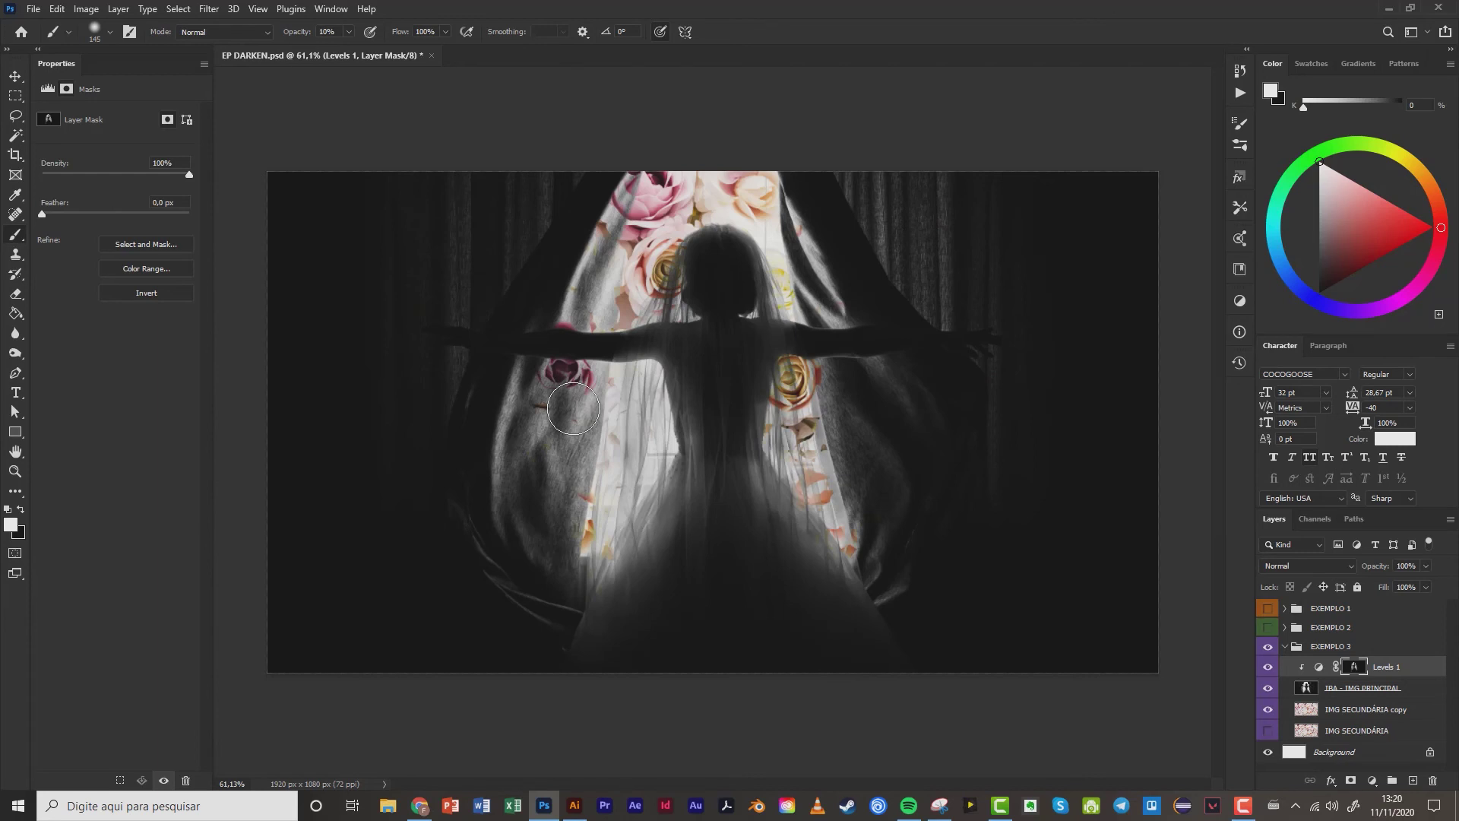
mouse_move(573, 408)
left_mouse_down()
mouse_move(538, 433)
mouse_move(544, 399)
mouse_move(649, 443)
mouse_move(682, 435)
left_mouse_up()
left_click(1360, 713)
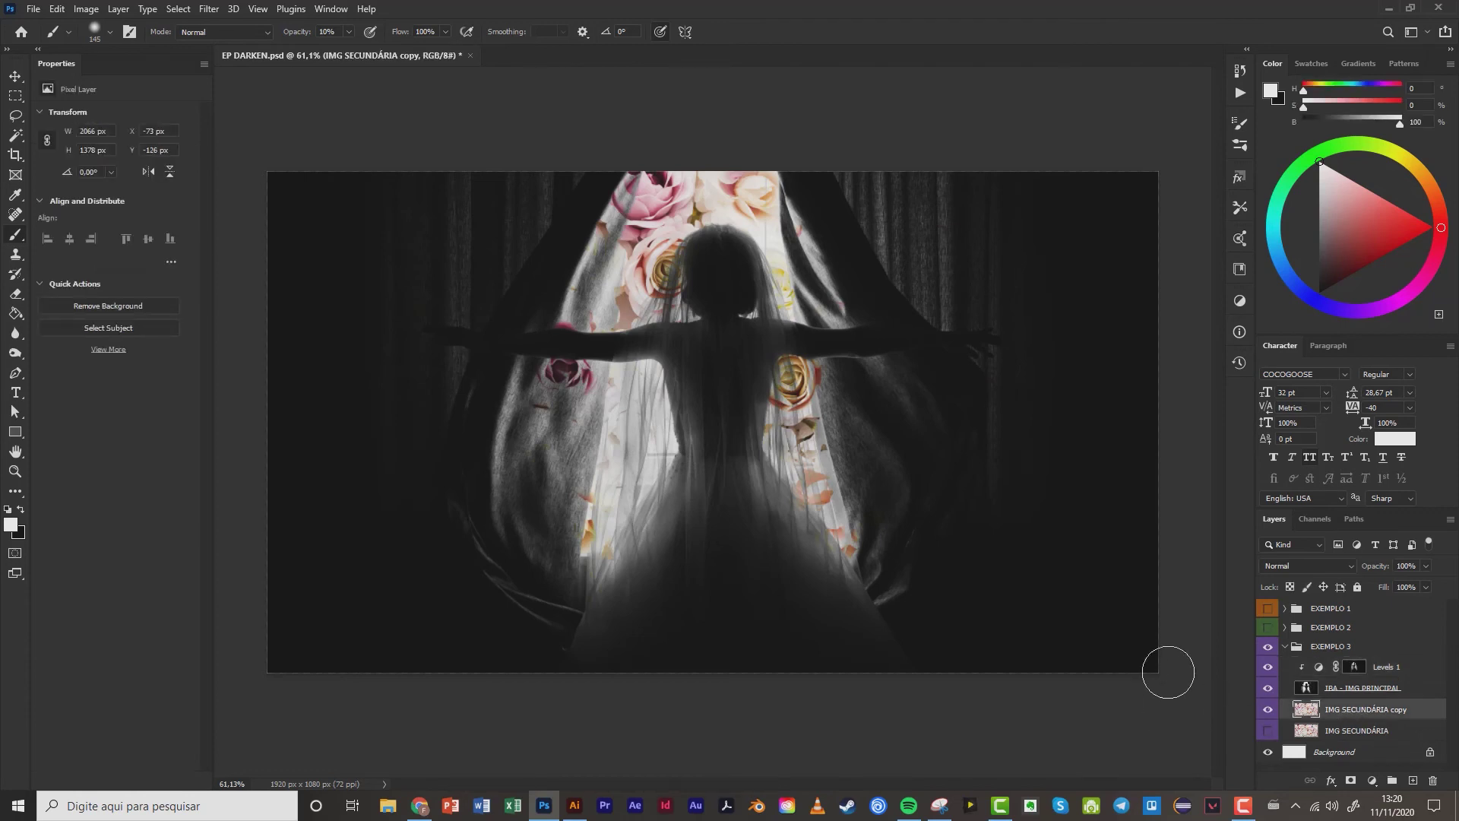
key("e")
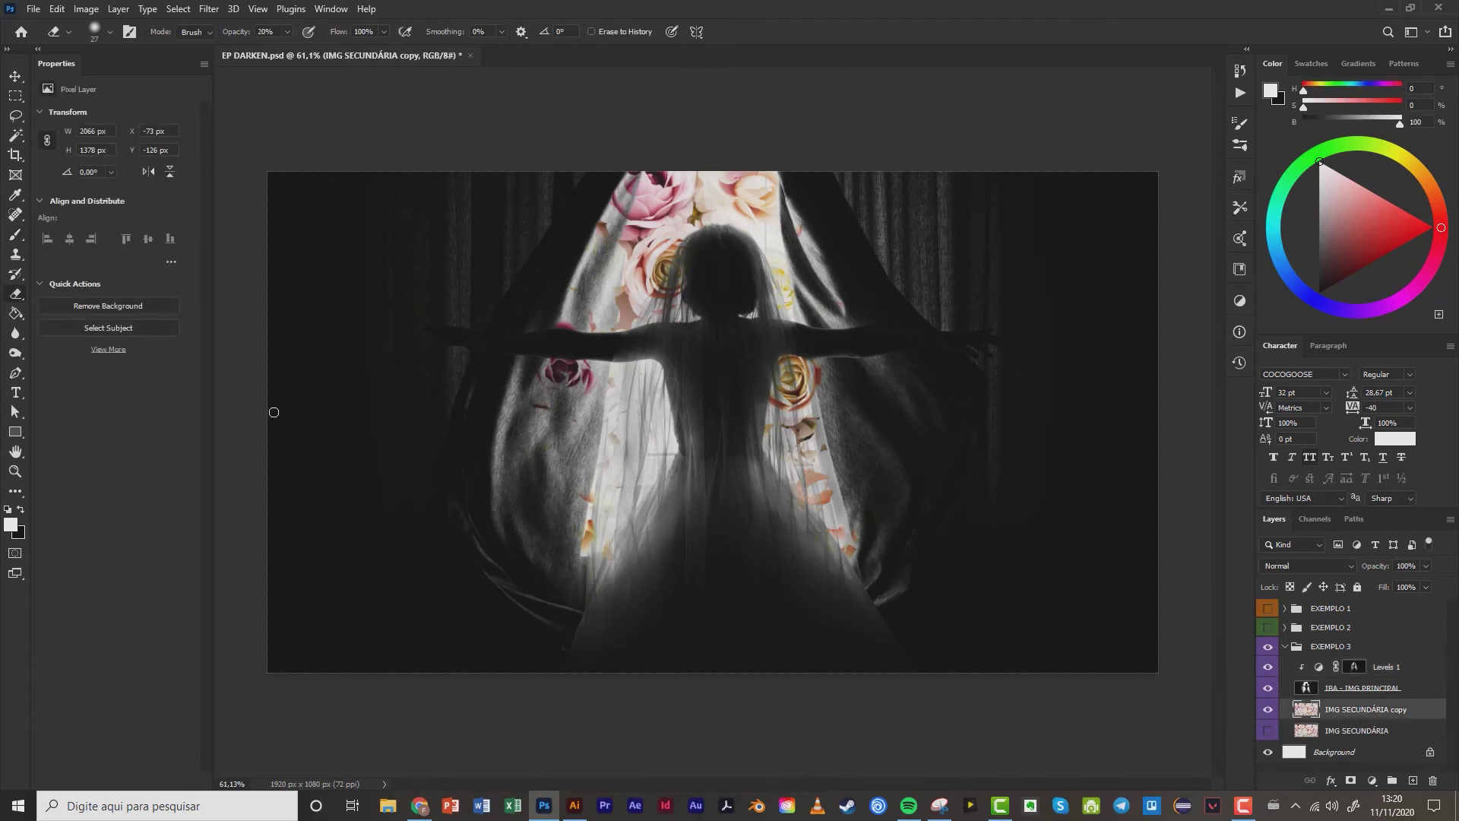
left_click_drag(558, 378, 548, 359)
mouse_move(560, 330)
left_mouse_down()
mouse_move(565, 392)
mouse_move(573, 301)
left_mouse_up()
left_click_drag(563, 396, 589, 363)
mouse_move(596, 295)
left_mouse_down()
mouse_move(606, 239)
mouse_move(594, 255)
mouse_move(631, 182)
mouse_move(607, 209)
left_mouse_up()
mouse_move(601, 295)
left_mouse_down()
mouse_move(599, 259)
mouse_move(592, 305)
left_mouse_up()
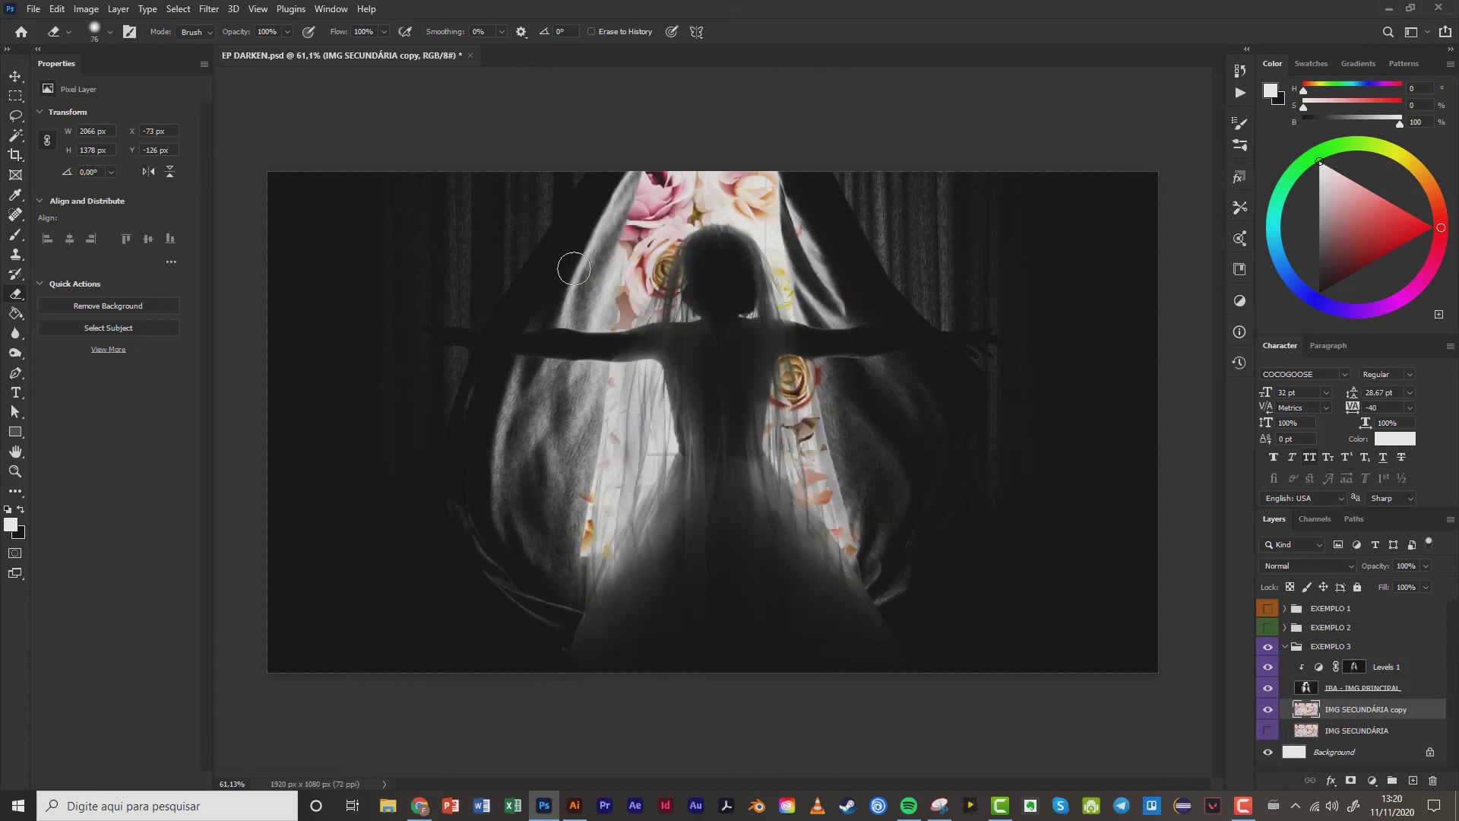
mouse_move(607, 249)
left_mouse_down()
mouse_move(597, 273)
mouse_move(619, 164)
mouse_move(596, 232)
mouse_move(615, 194)
left_mouse_up()
Erase the flower pieces over the right curtain's lower edge and the right side of the skirt.
mouse_move(861, 490)
left_mouse_down()
mouse_move(868, 549)
mouse_move(860, 520)
left_mouse_up()
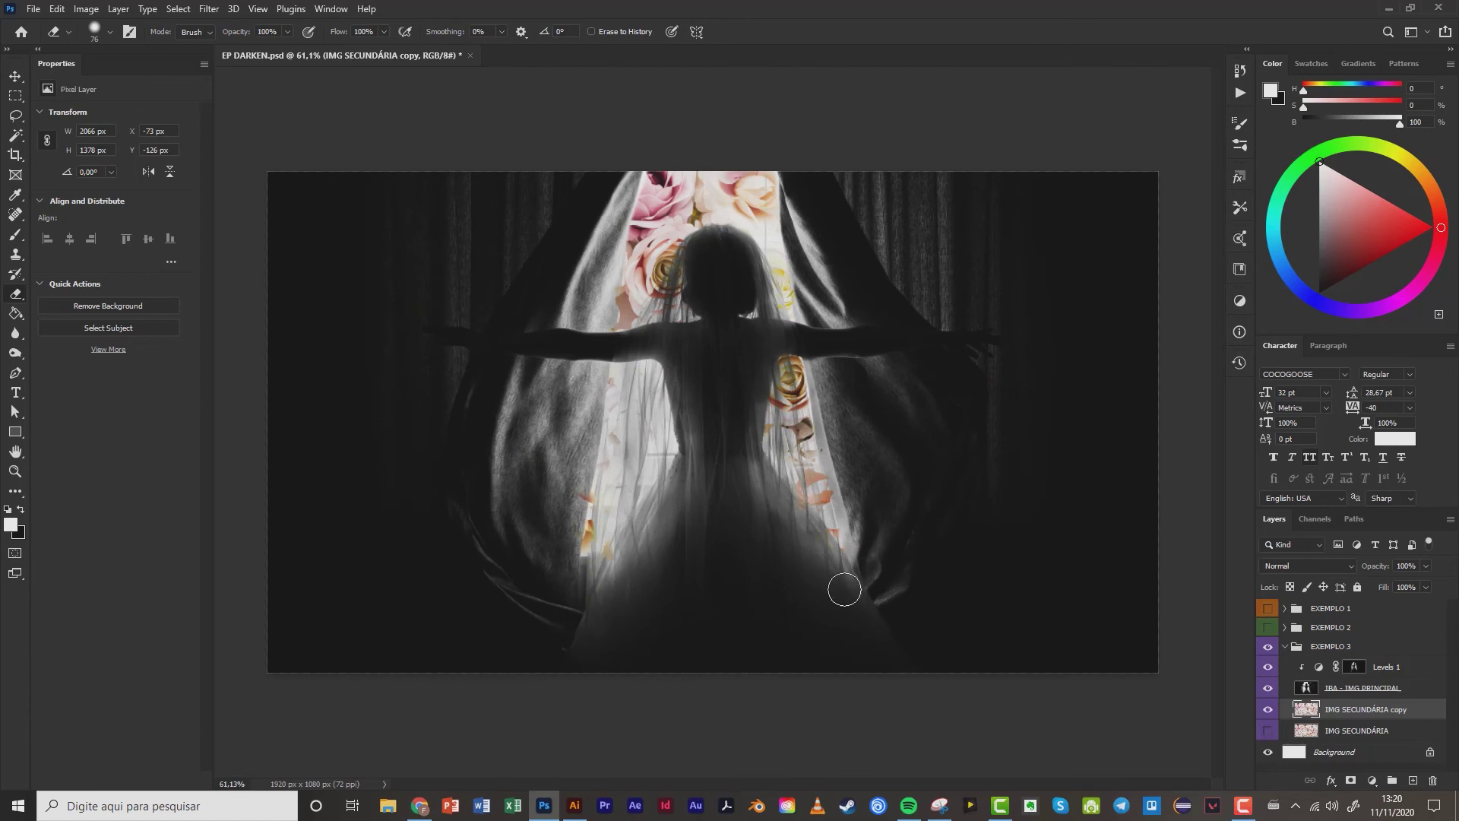
scroll(811, 552, "up", 3)
scroll(811, 551, "up", 2)
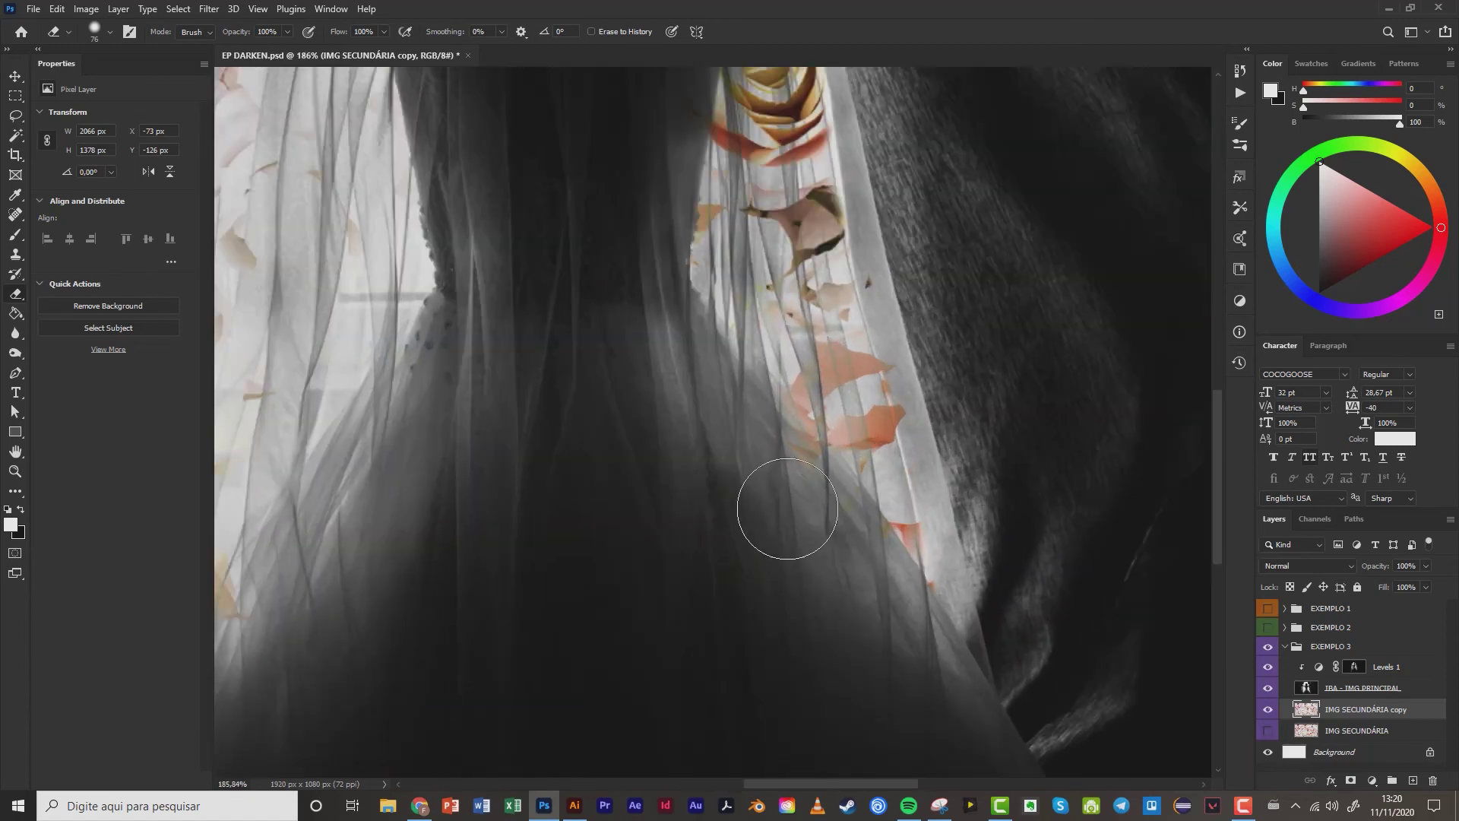
mouse_move(776, 549)
left_mouse_down()
mouse_move(791, 495)
mouse_move(755, 448)
mouse_move(816, 516)
mouse_move(842, 604)
mouse_move(849, 558)
mouse_move(747, 595)
mouse_move(731, 633)
mouse_move(594, 441)
mouse_move(797, 494)
mouse_move(754, 433)
mouse_move(816, 507)
left_mouse_up()
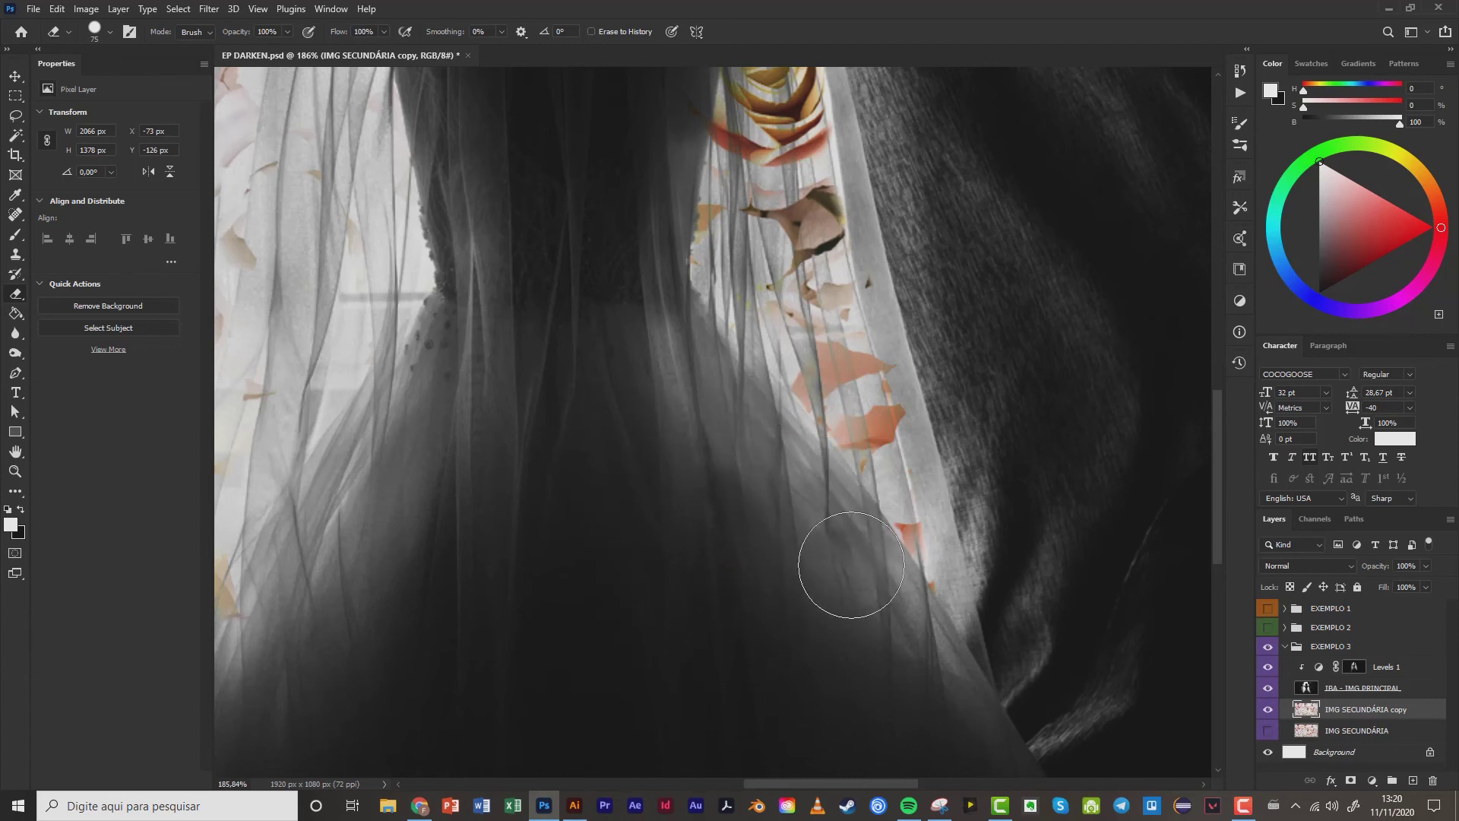
scroll(535, 388, "down", 4)
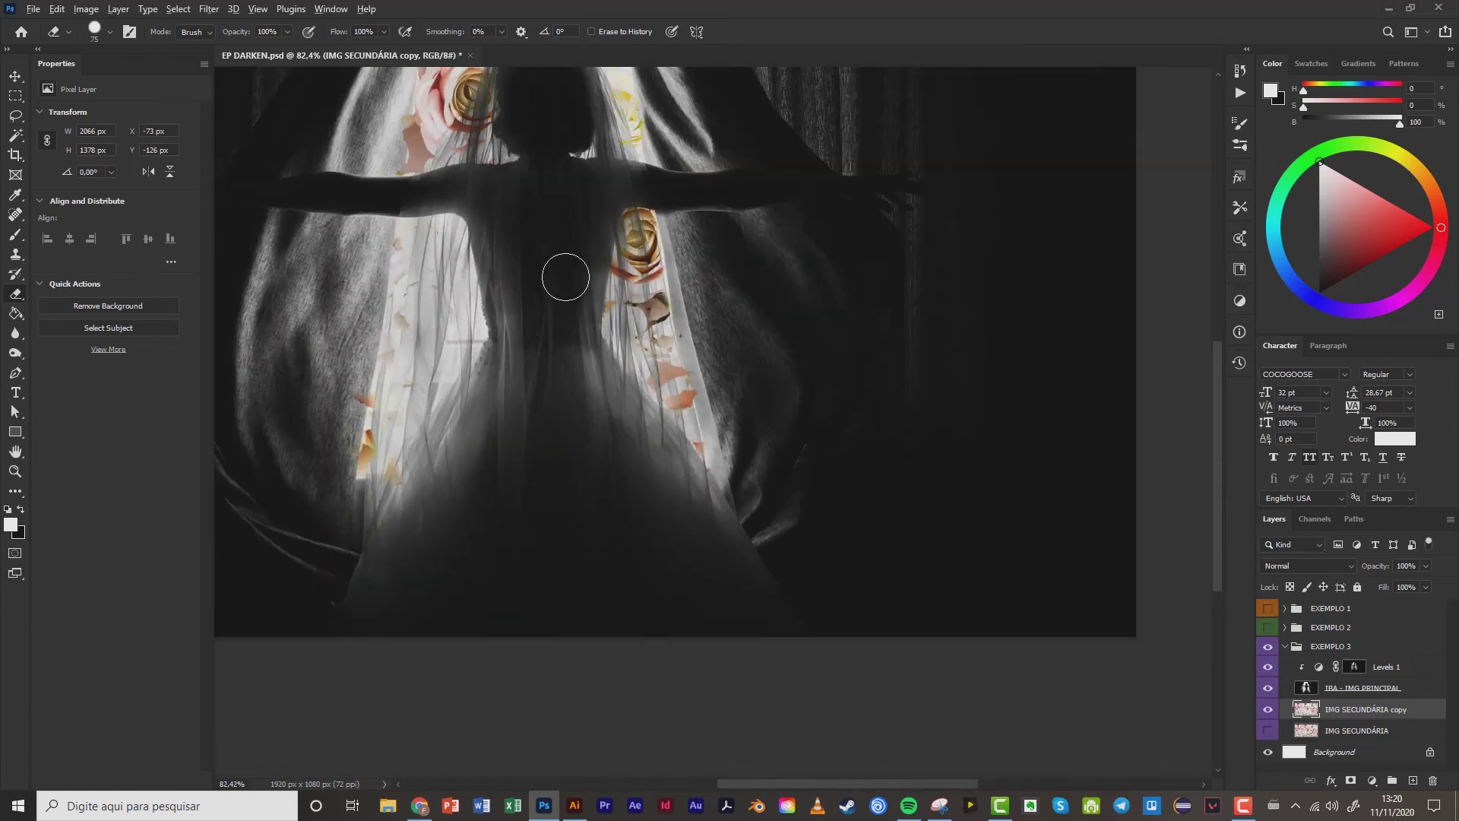
Erase the rose edges overlapping the torso and arm beneath the right armpit.
scroll(587, 251, "up", 5)
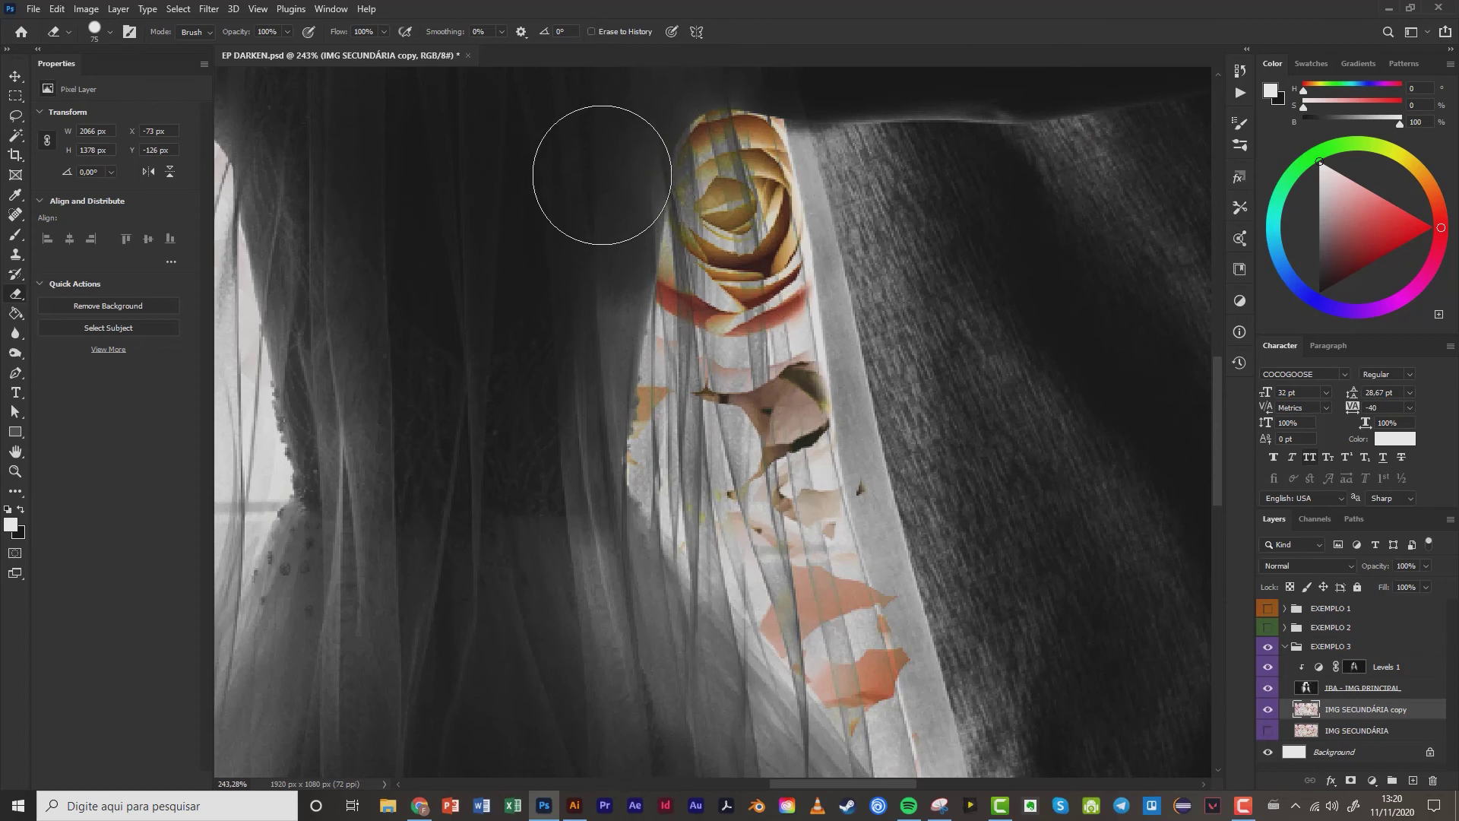
left_click_drag(619, 130, 673, 118)
scroll(673, 184, "down", 6)
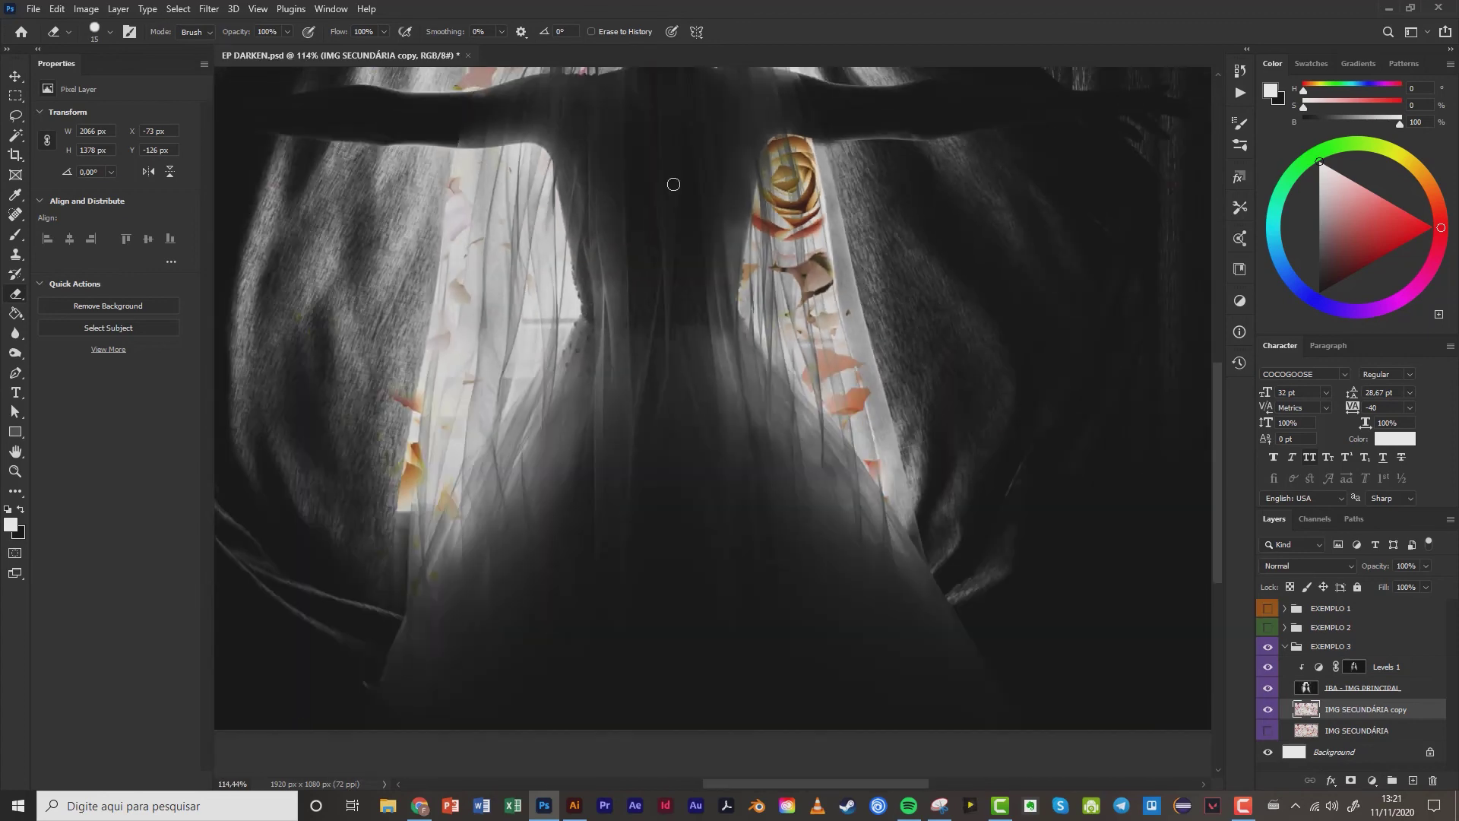
scroll(673, 184, "down", 6)
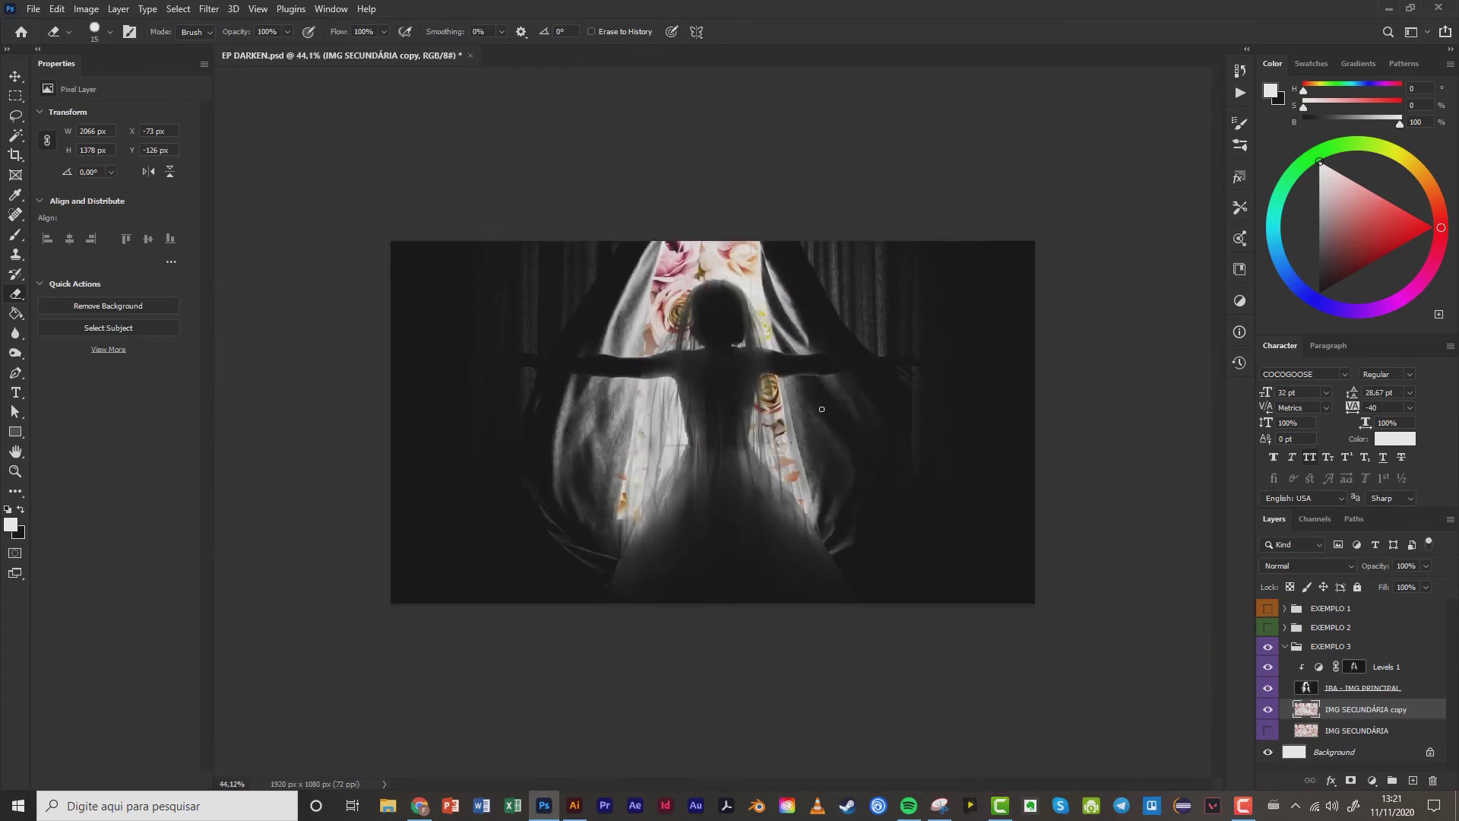
Erase the thin vertical line to the right of the head on the IBA - IMG PRINCIPAL layer.
scroll(821, 408, "up", 3)
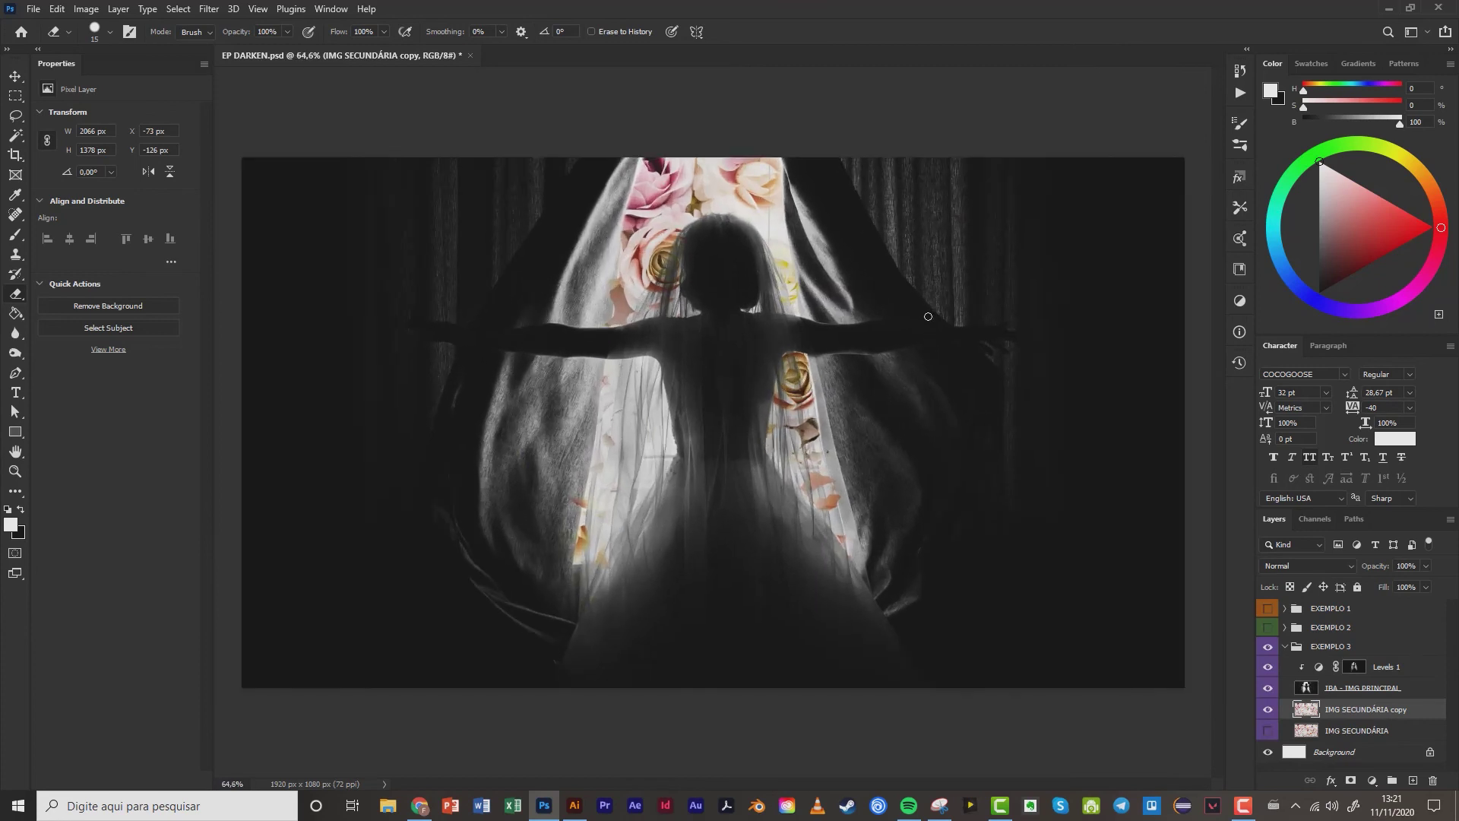
scroll(771, 223, "up", 5)
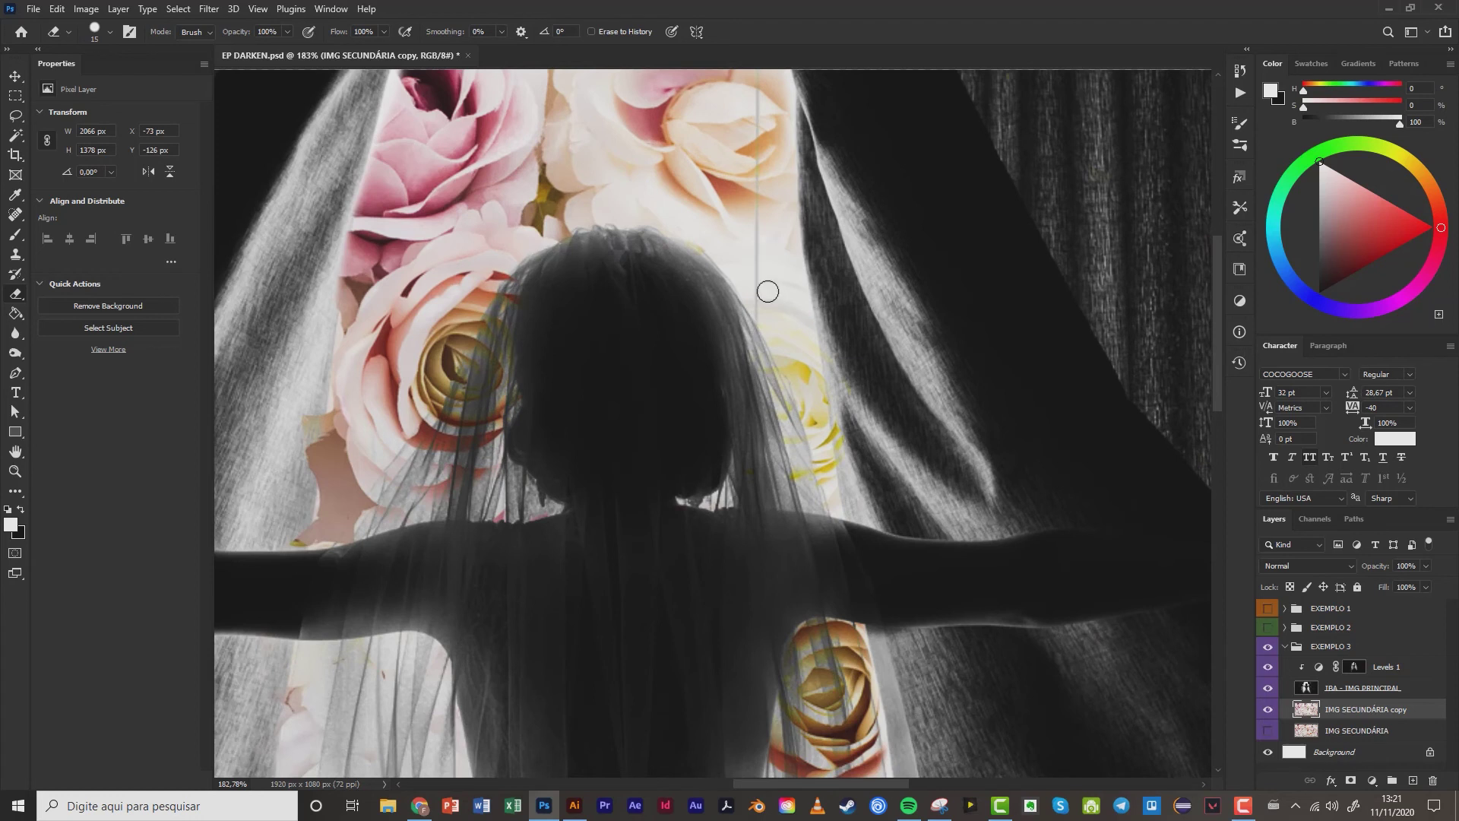
left_click(1306, 689)
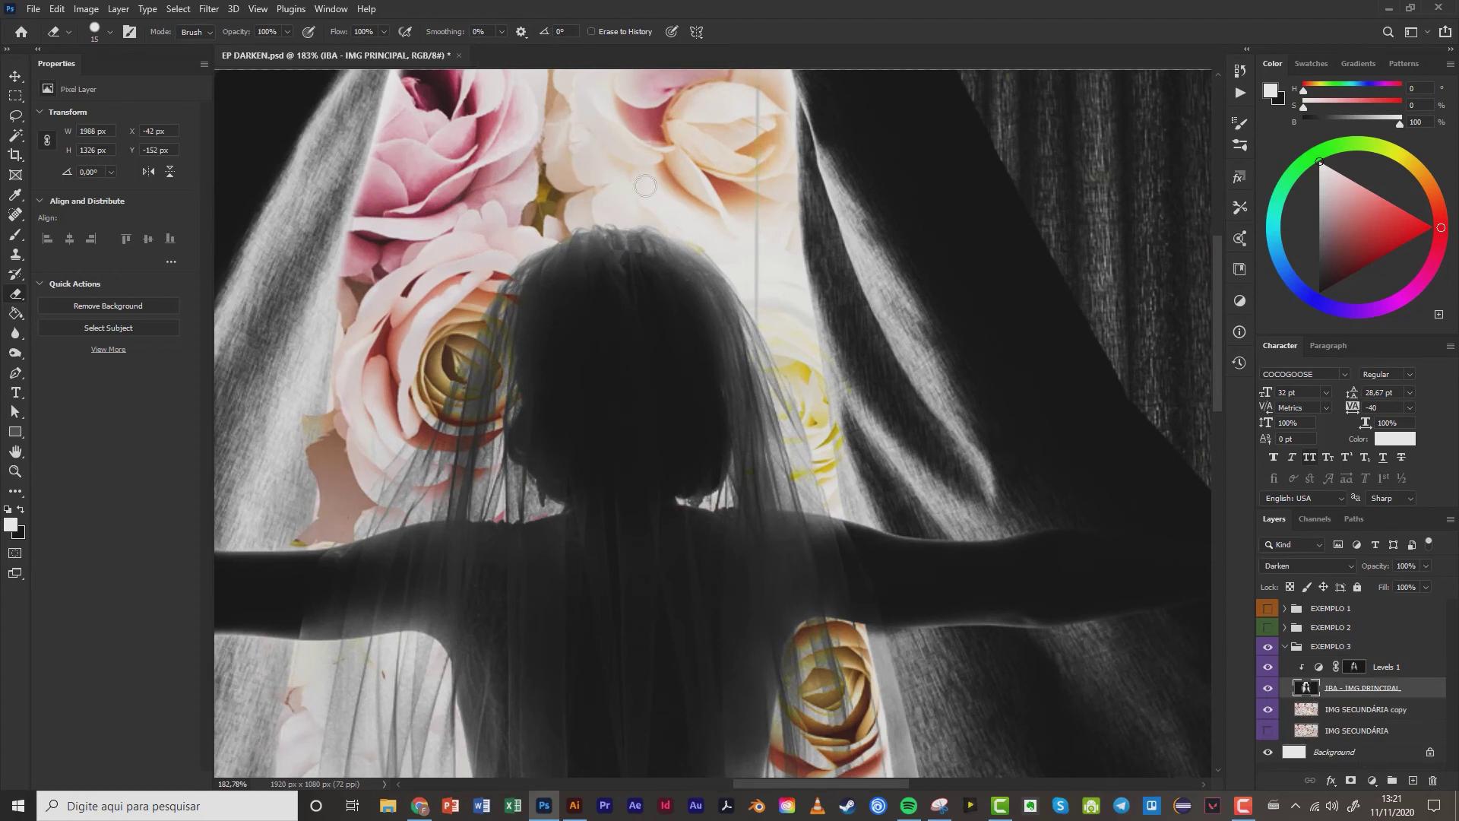
left_click_drag(756, 71, 764, 301)
scroll(735, 242, "down", 2)
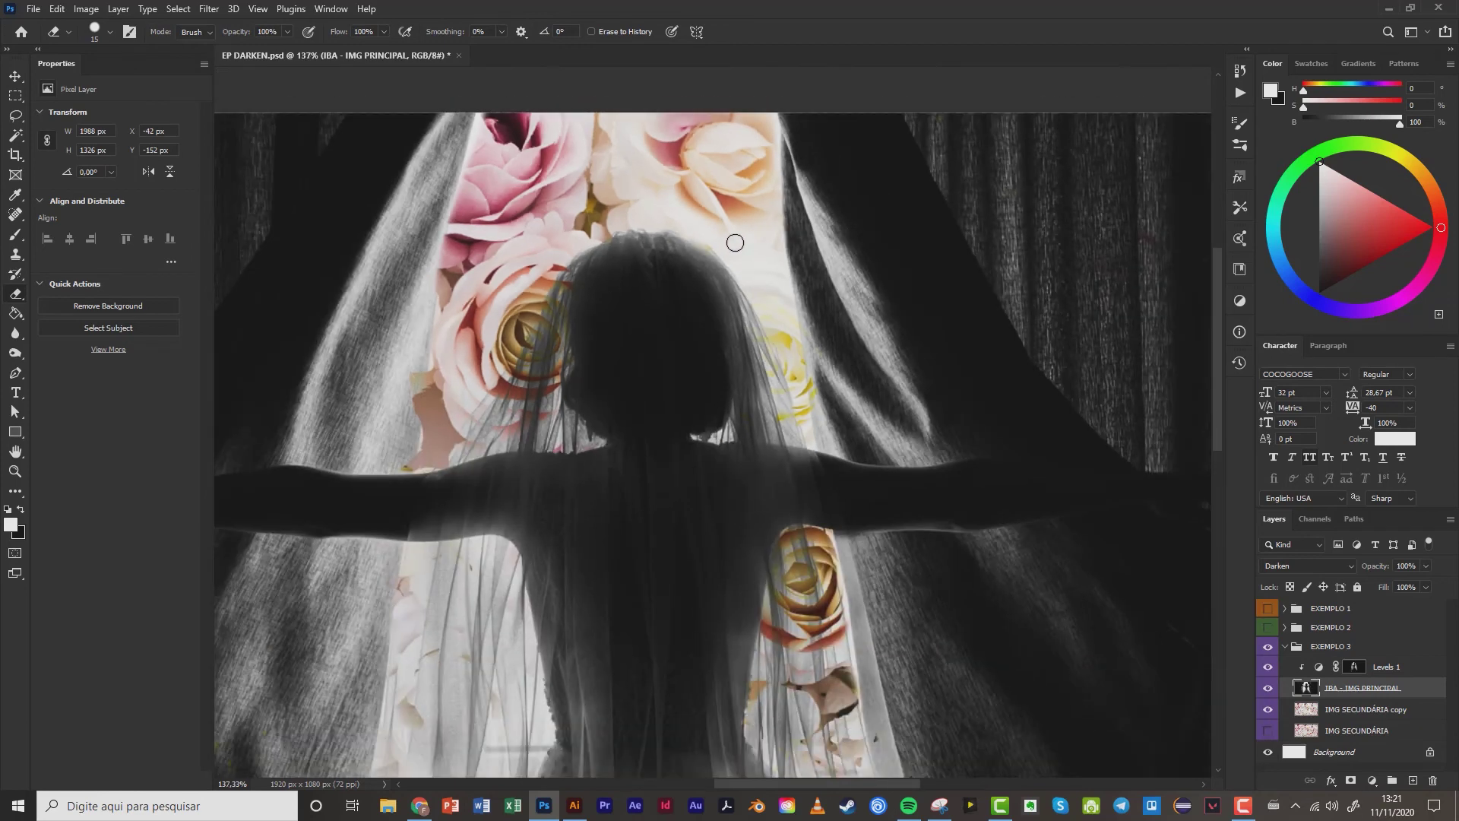
scroll(735, 242, "down", 1)
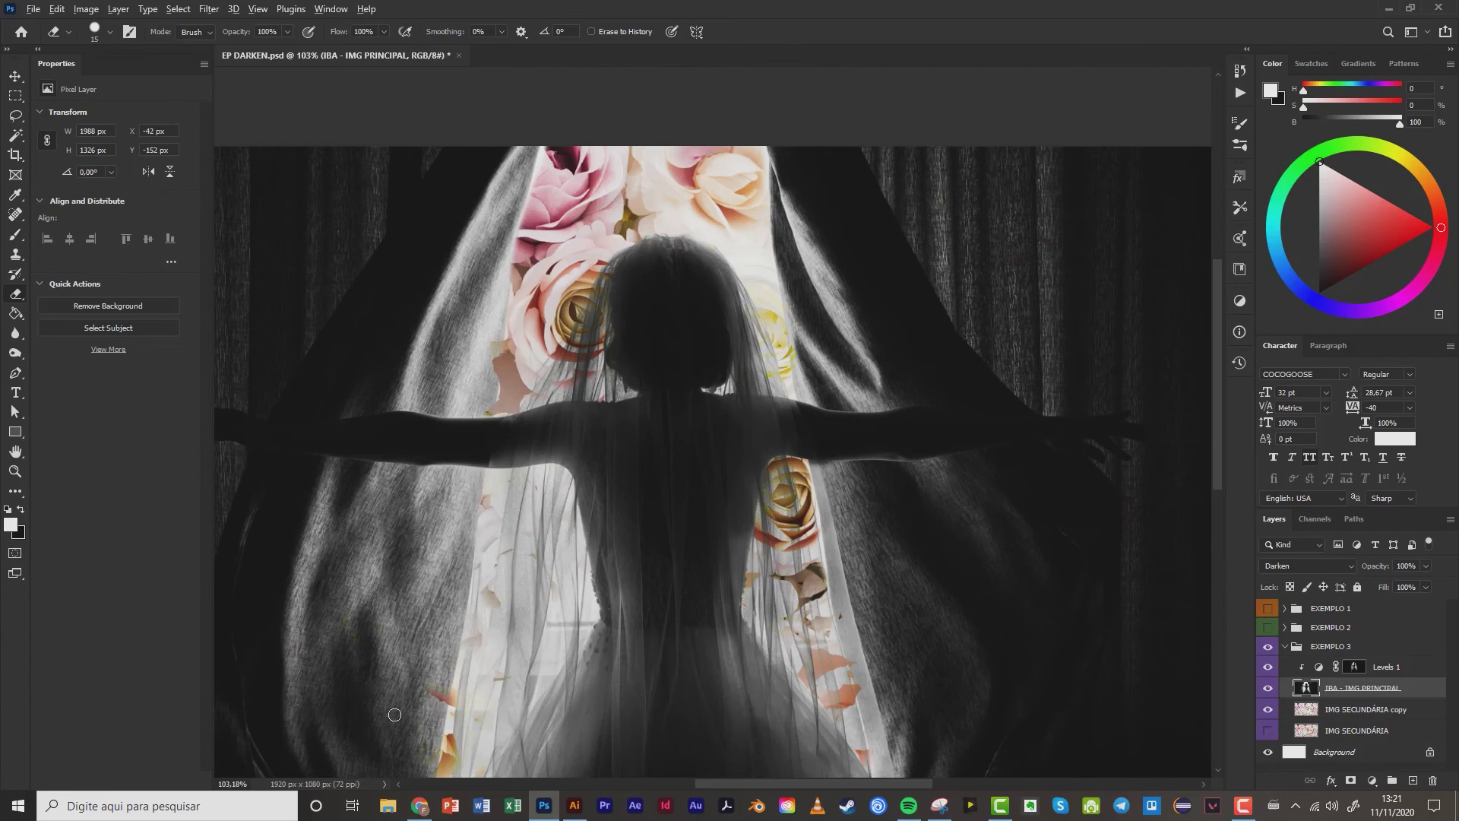
Erase the leftover petals along the left curtain's lower inner edge on the IMG SECUNDÁRIA copy layer.
scroll(391, 706, "up", 3)
left_click(1337, 711)
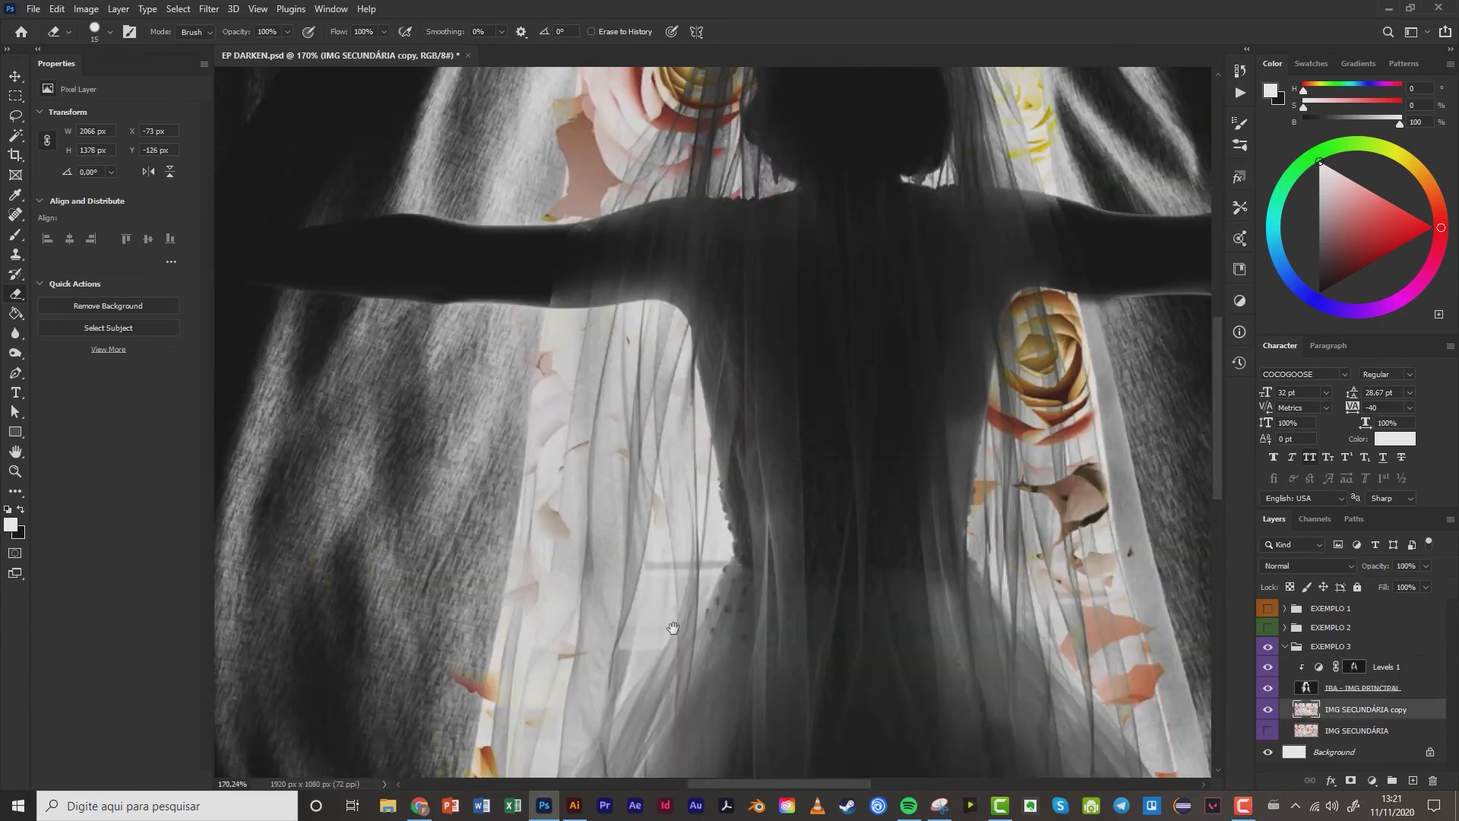
left_click_drag(436, 524, 596, 319)
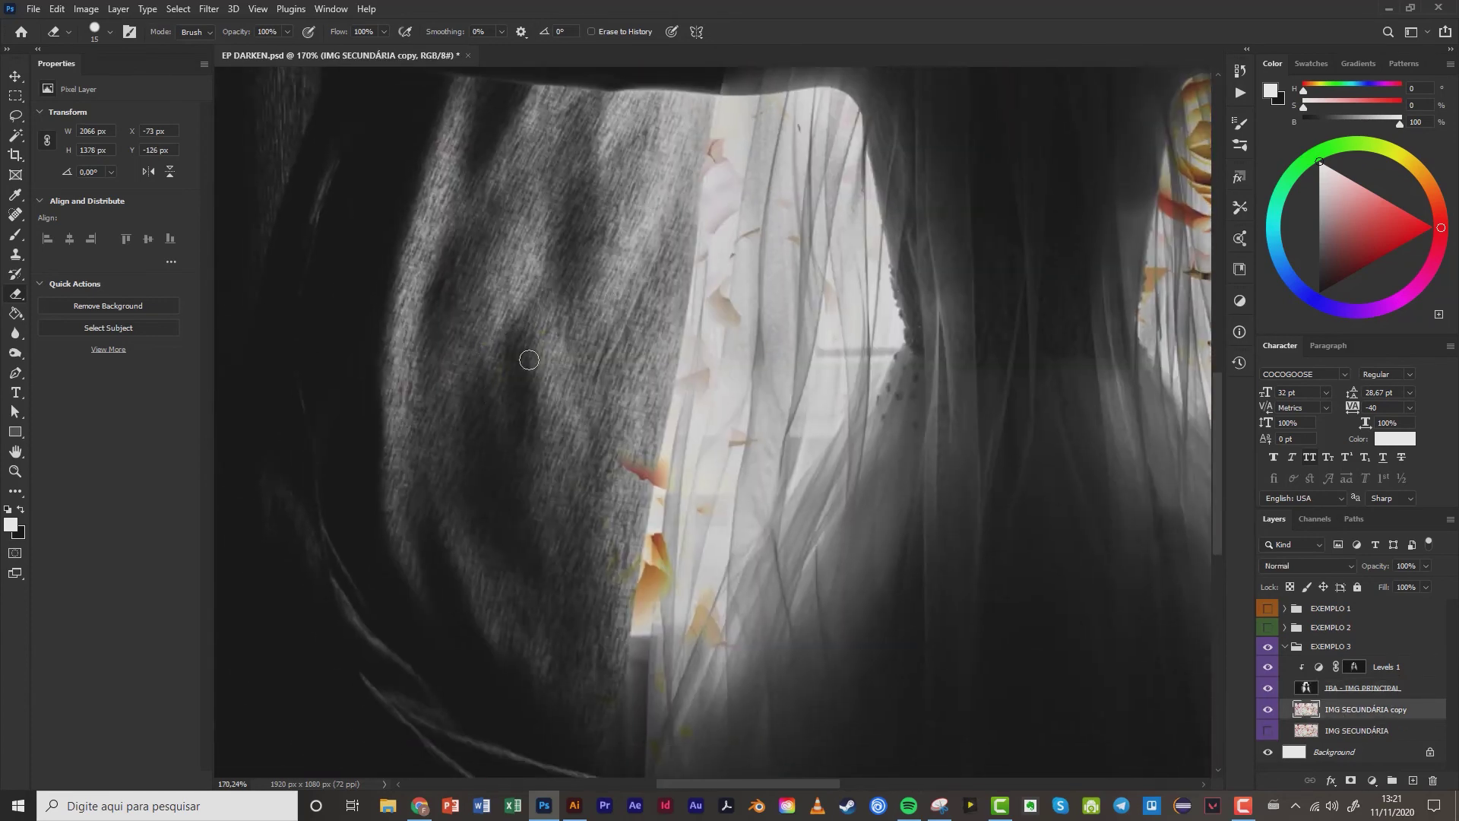
left_click_drag(616, 470, 635, 476)
left_click_drag(606, 579, 625, 557)
left_click_drag(583, 641, 626, 580)
mouse_move(603, 531)
left_mouse_down()
mouse_move(597, 590)
mouse_move(632, 589)
mouse_move(660, 512)
mouse_move(641, 509)
mouse_move(638, 448)
left_mouse_up()
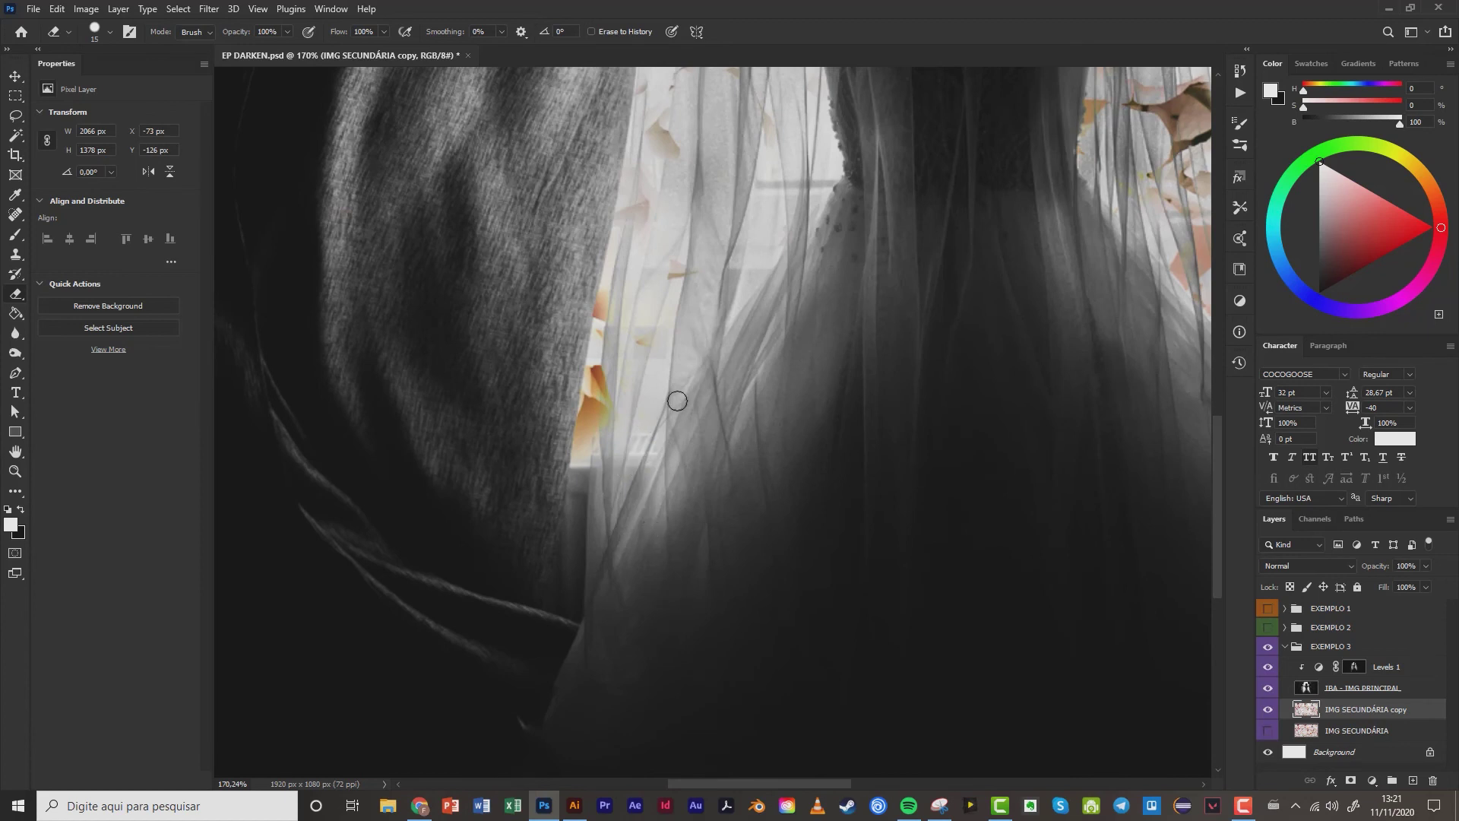
scroll(677, 397, "down", 4)
scroll(704, 324, "up", 3)
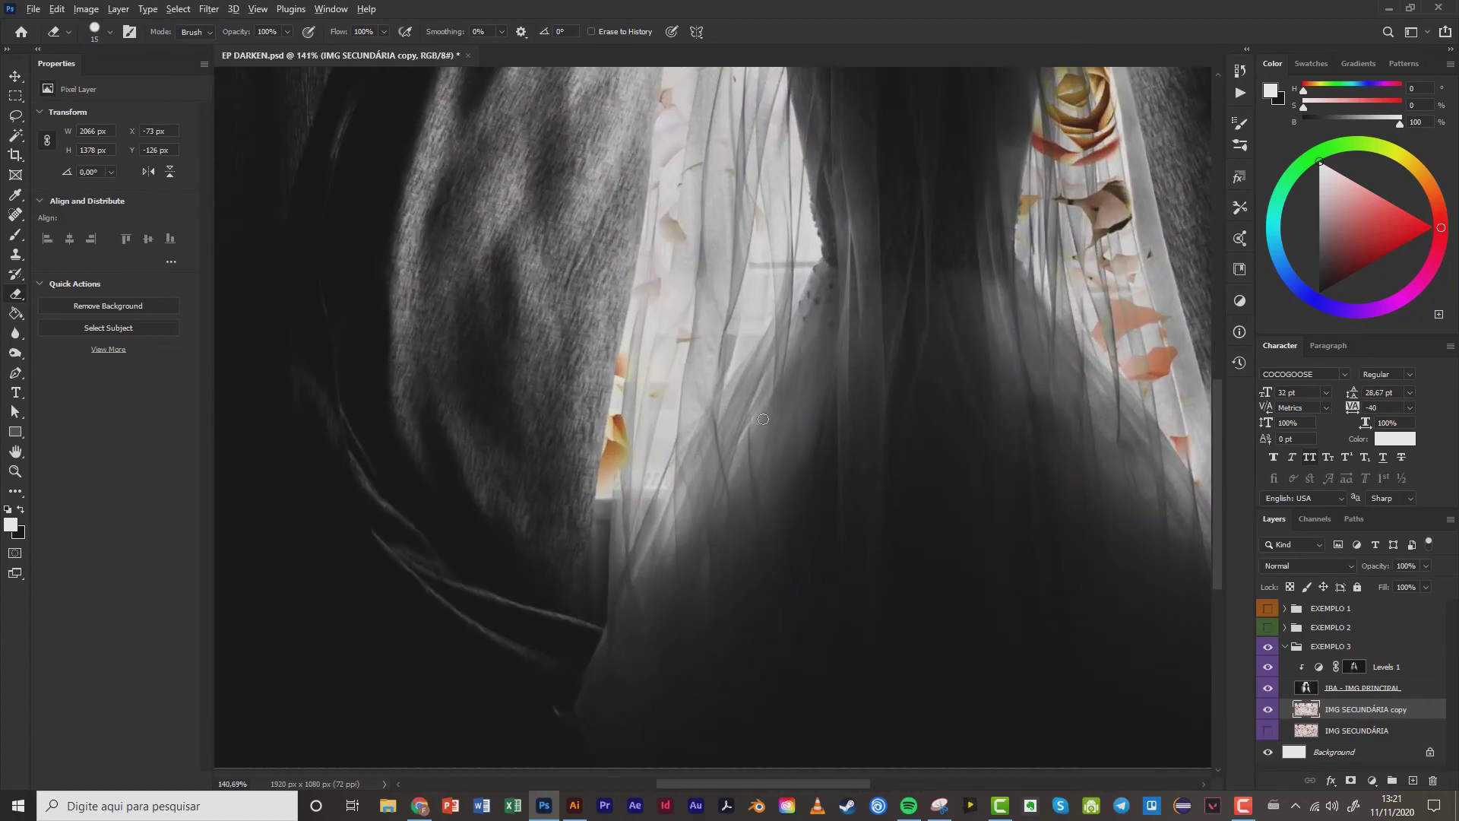
Erase the orange petal tips overlapping the inner edge of the right curtain.
scroll(720, 431, "down", 2)
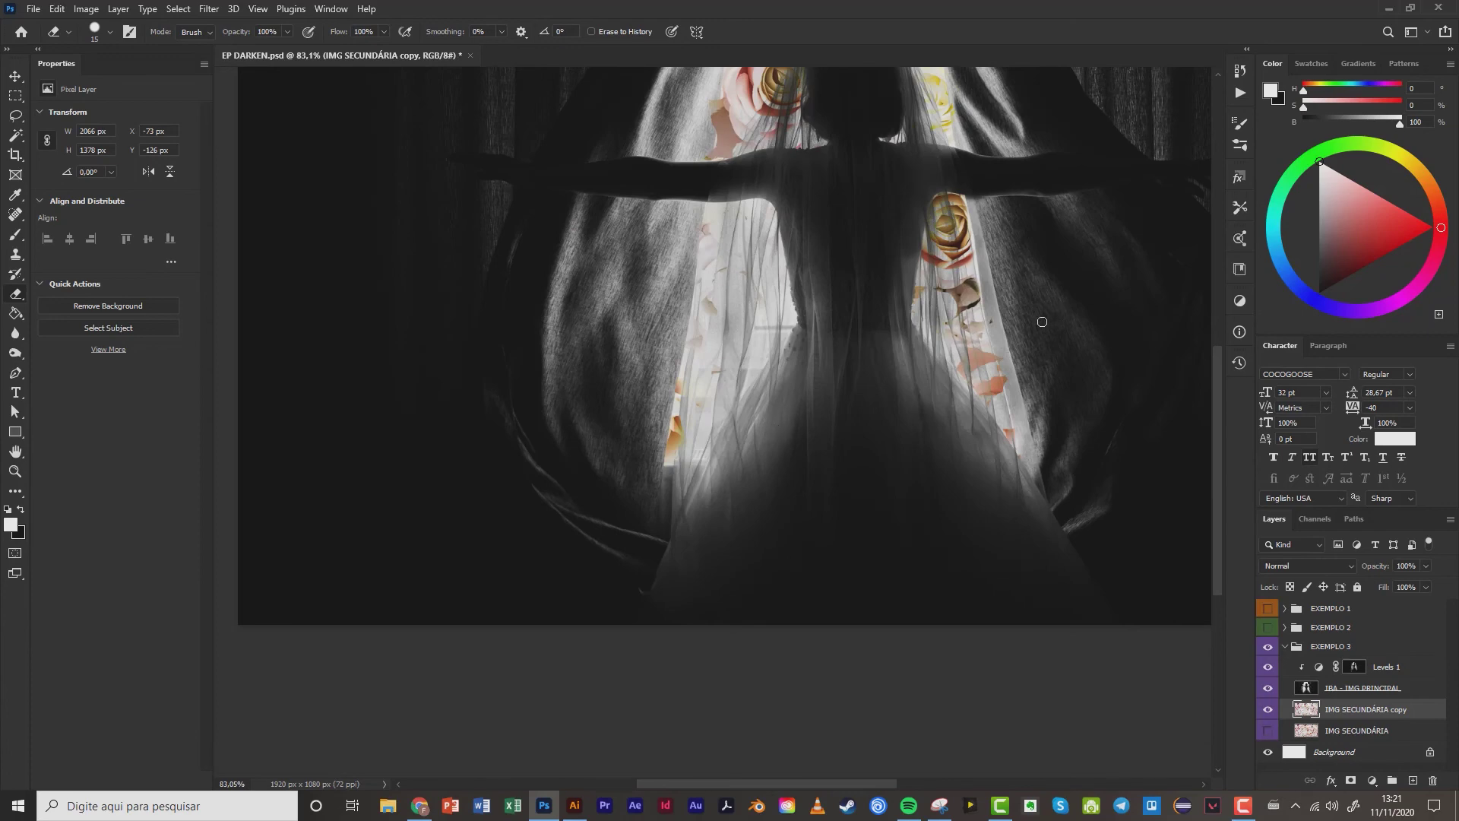
scroll(1029, 322, "up", 3)
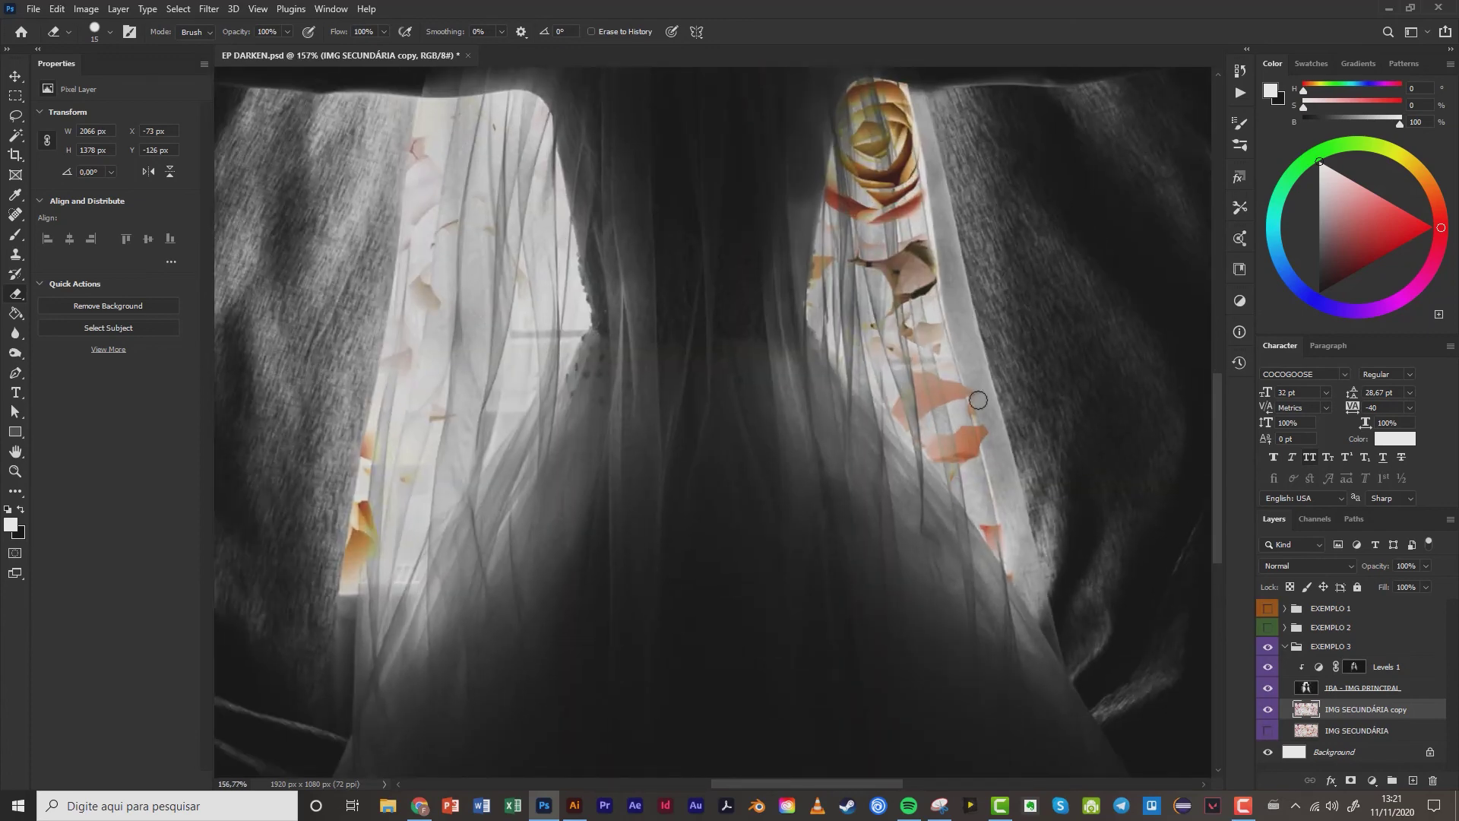
mouse_move(978, 400)
left_mouse_down()
mouse_move(976, 380)
mouse_move(991, 449)
left_mouse_up()
scroll(1060, 531, "down", 4)
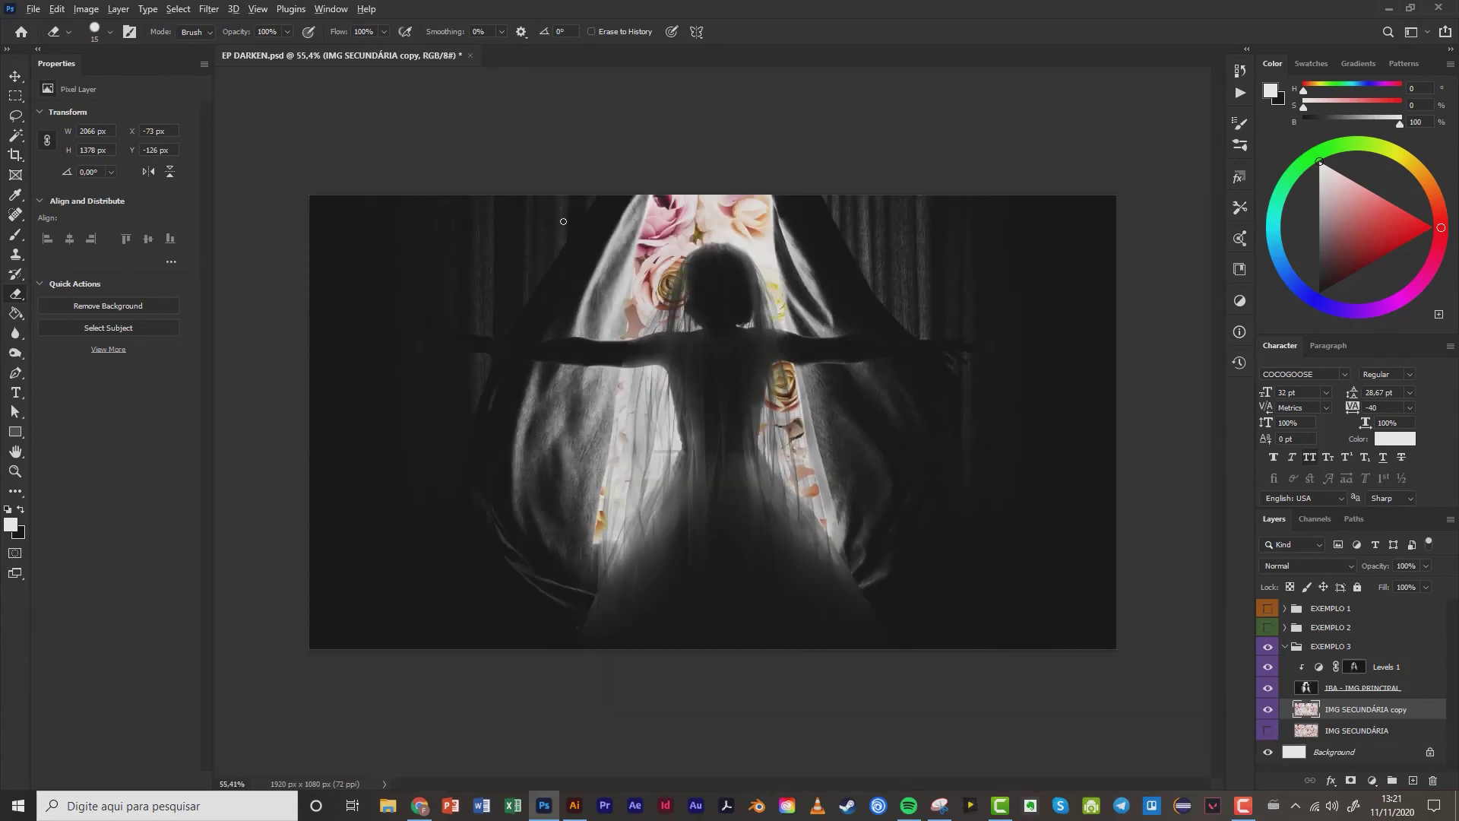
Erase the flower fragments along the left curtain's inner edge, from beside the large rose down to the arm.
scroll(563, 221, "up", 4)
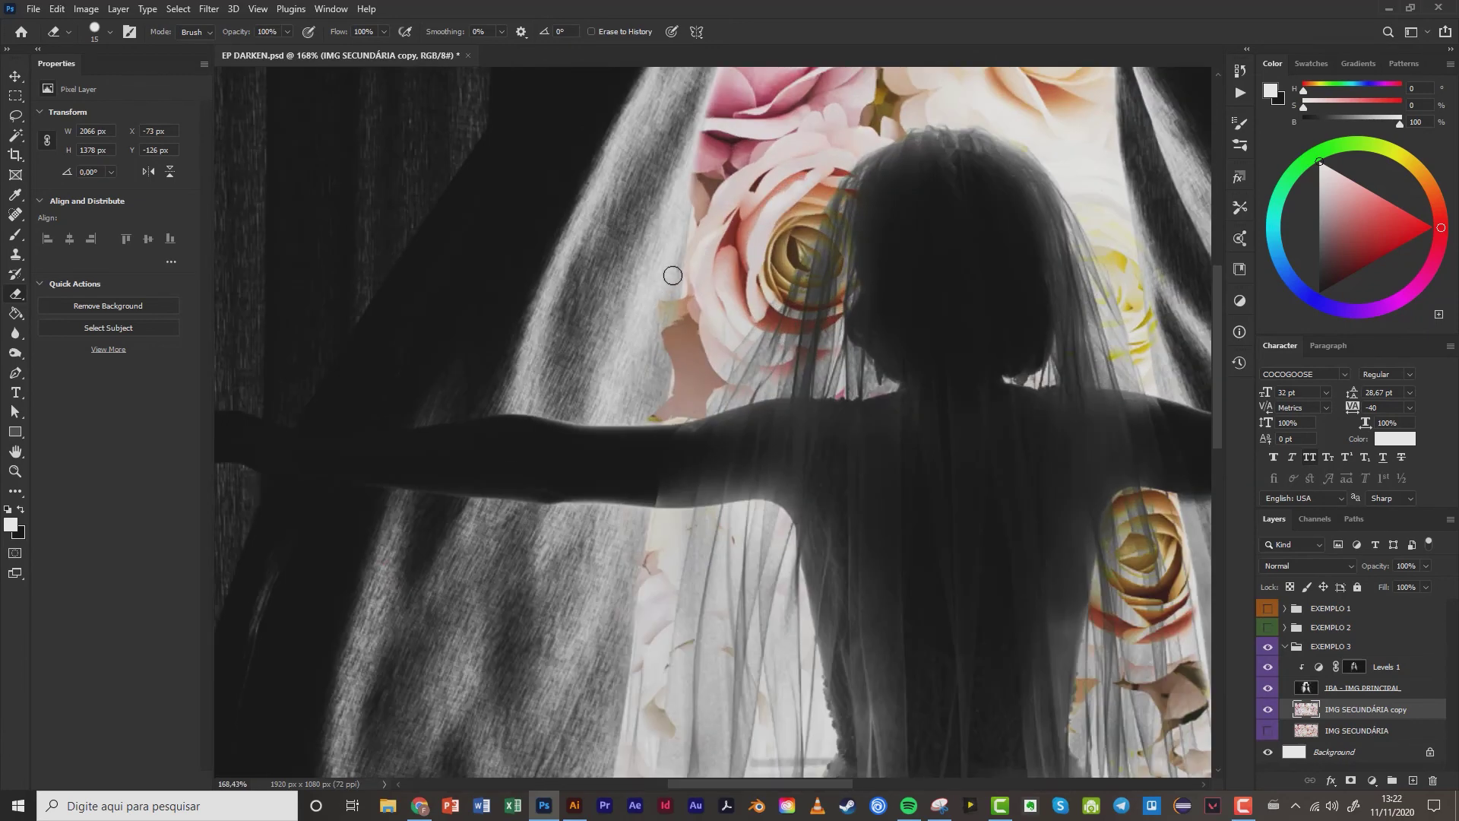
left_click_drag(673, 275, 651, 431)
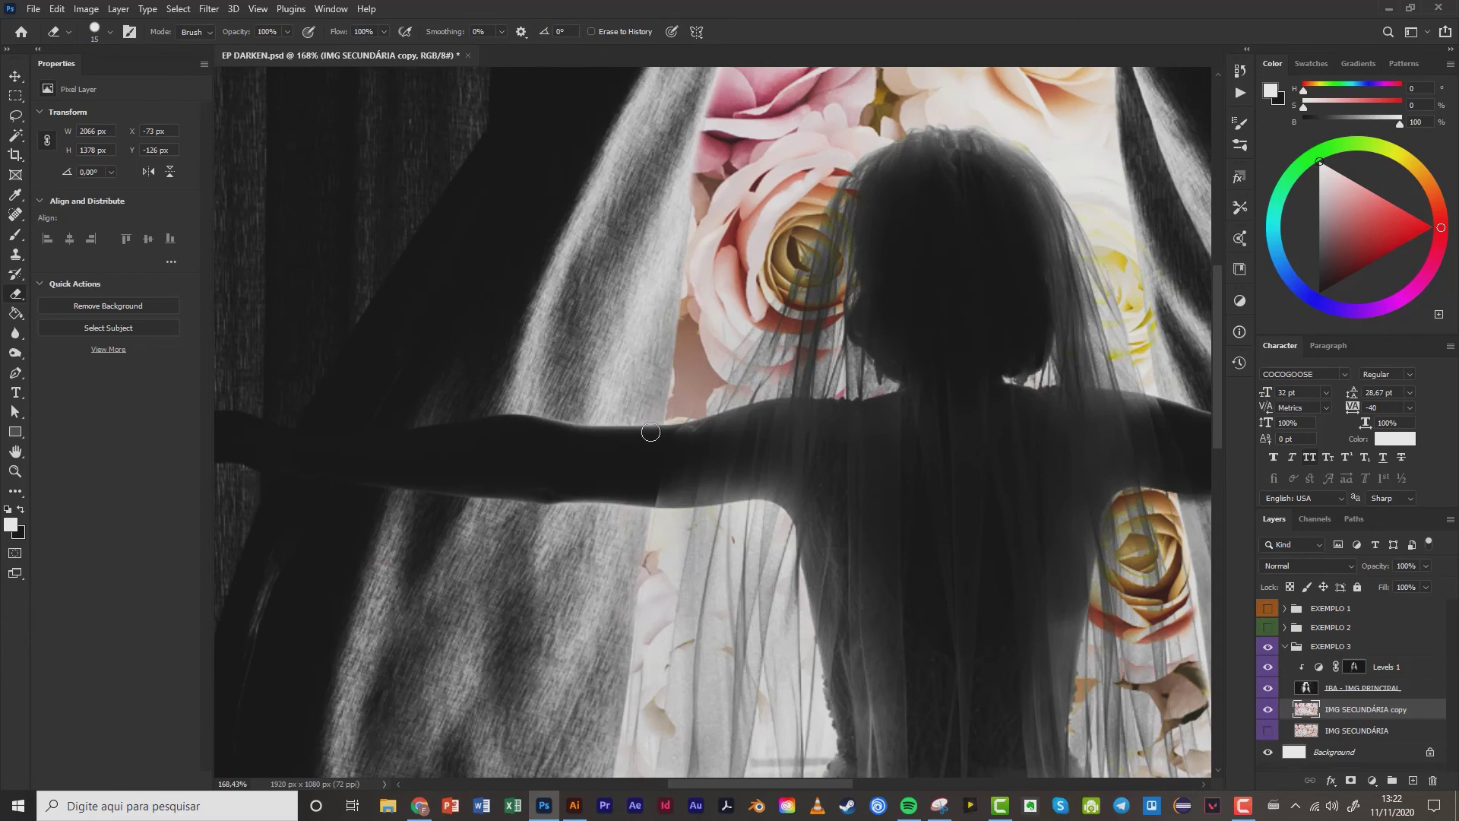
scroll(628, 472, "down", 4)
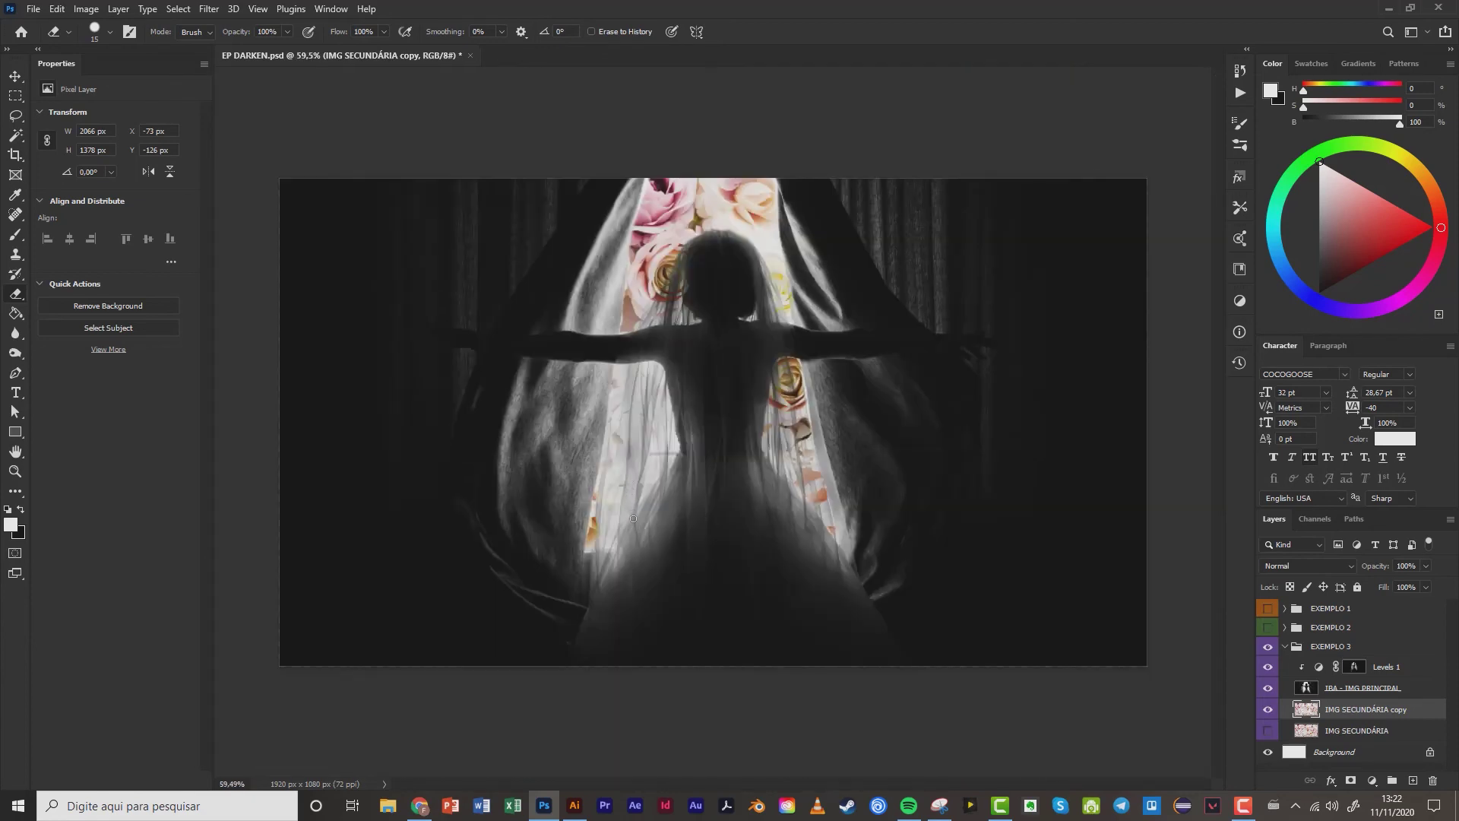
scroll(683, 449, "down", 1)
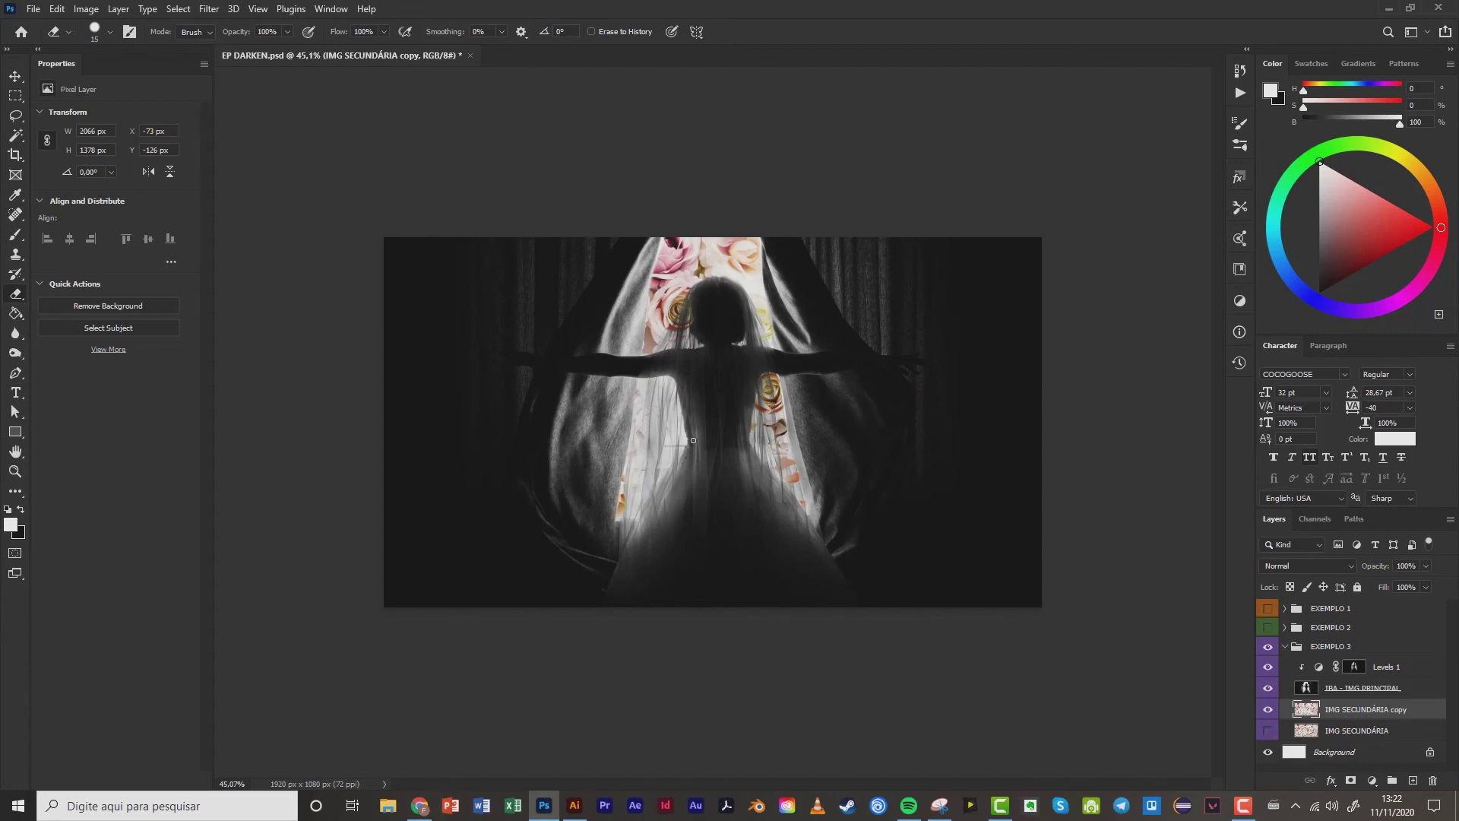
scroll(680, 322, "up", 10)
scroll(680, 342, "up", 3)
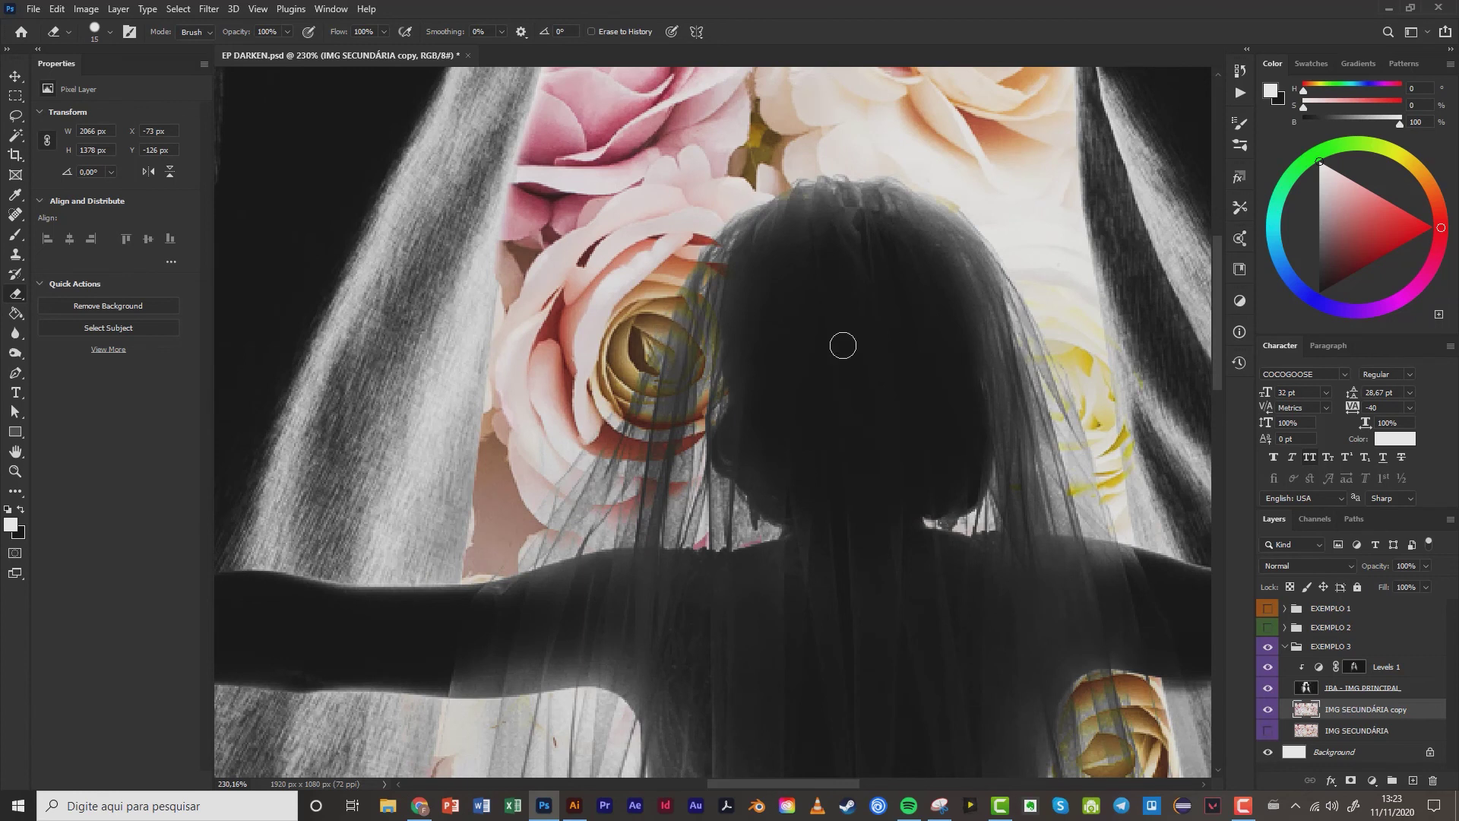
Paint with a soft white brush at 10% opacity over the hair and veil edge on the Levels 1 layer mask.
left_click(1353, 688)
left_click(1353, 667)
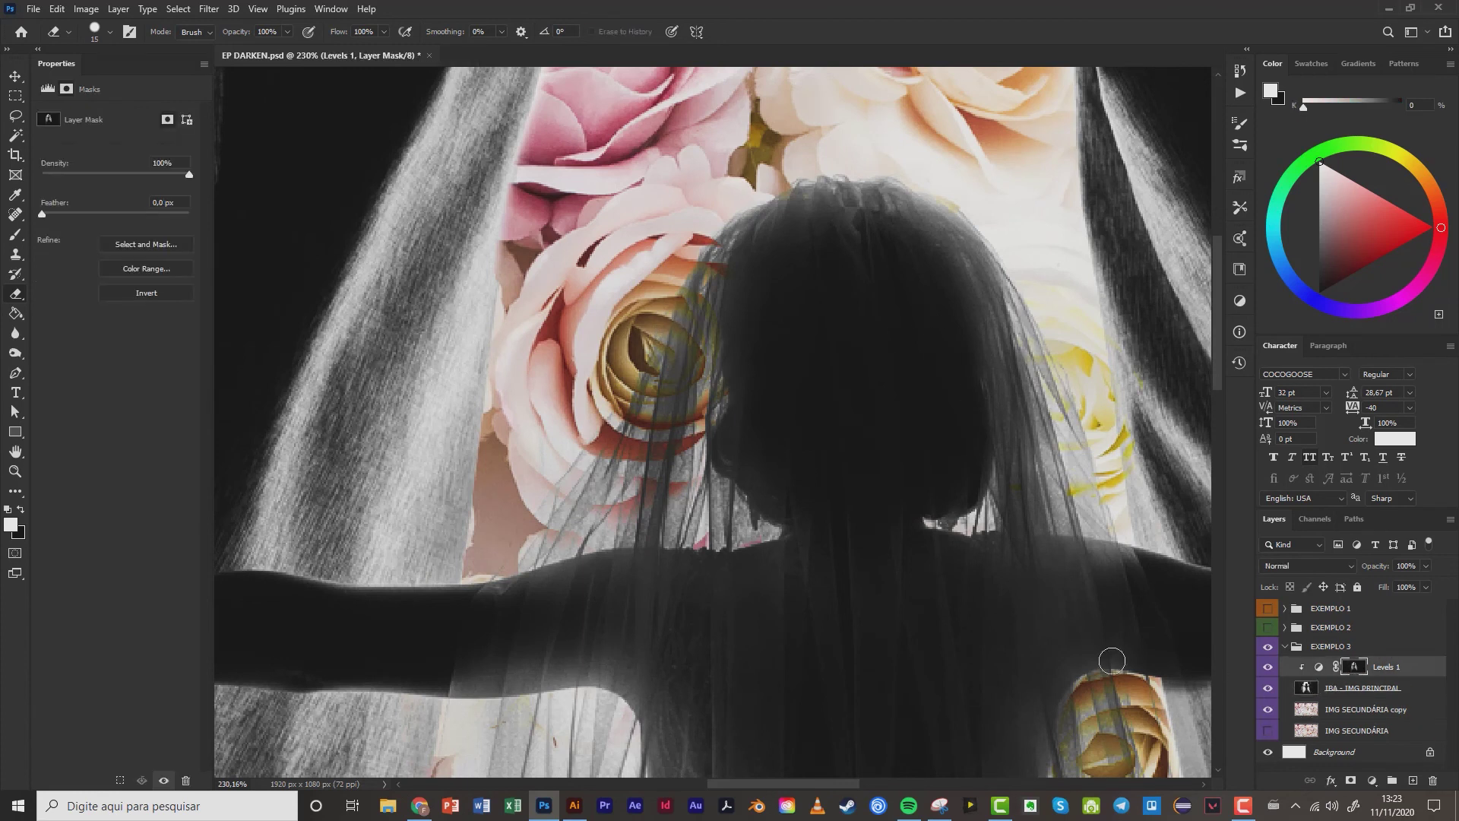
key("b")
left_click_drag(788, 363, 722, 363)
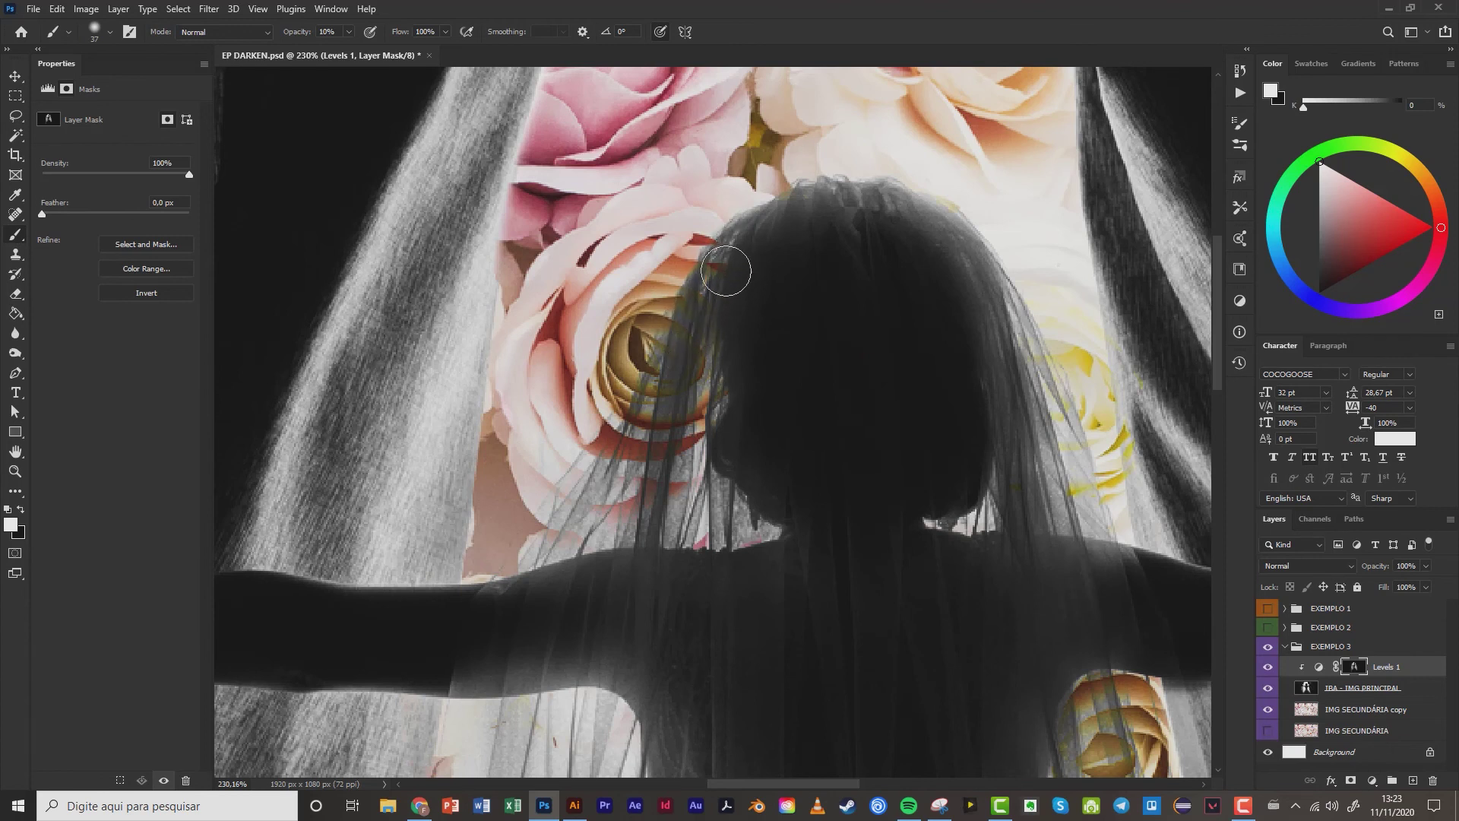
mouse_move(782, 193)
left_mouse_down()
mouse_move(871, 188)
mouse_move(848, 217)
left_mouse_up()
left_click_drag(668, 327, 653, 327)
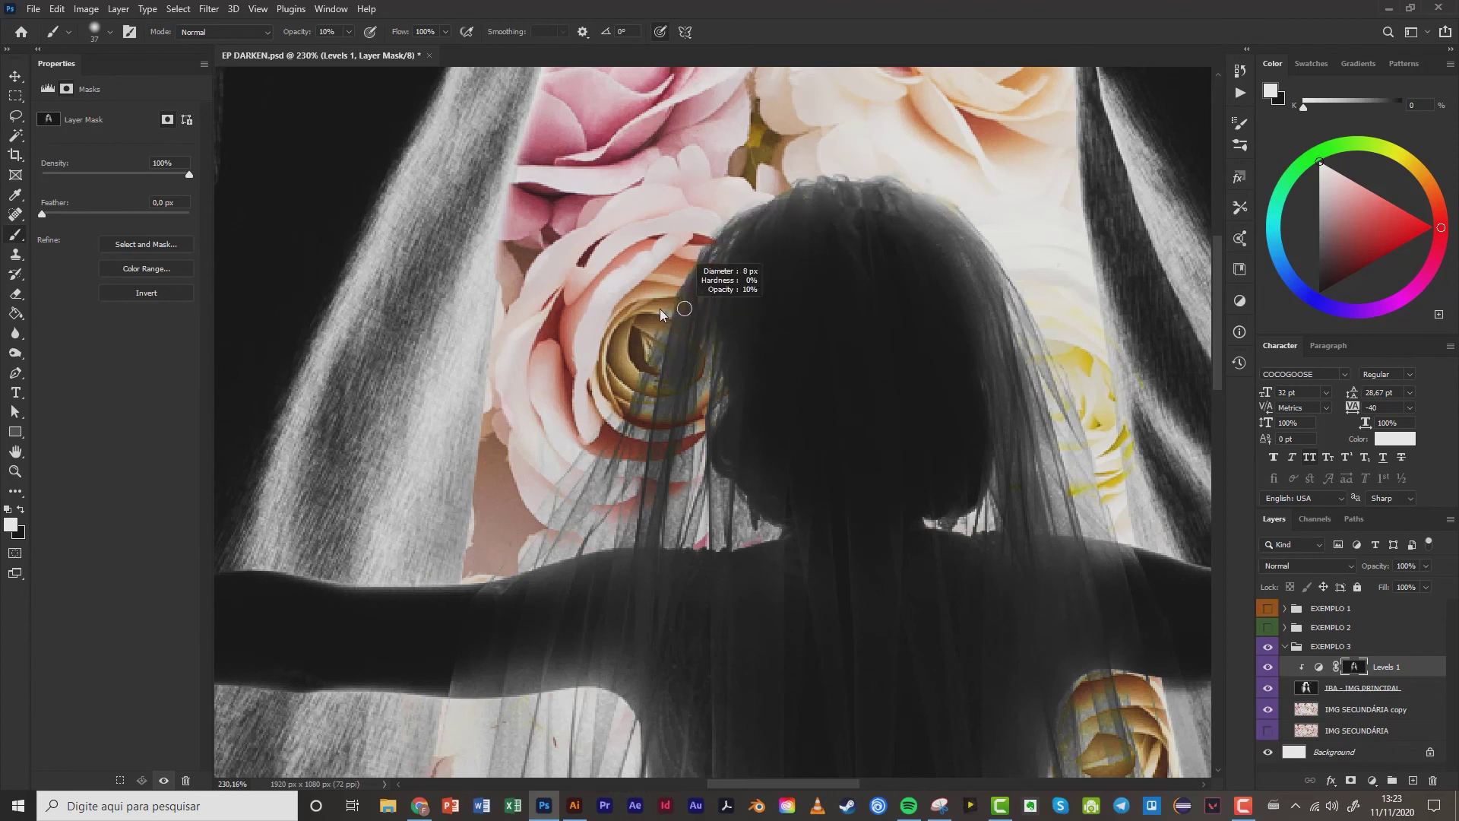
Inspect the veil's overlap with the large rose up close, and check the whole composition.
scroll(673, 315, "up", 2)
scroll(672, 315, "up", 3)
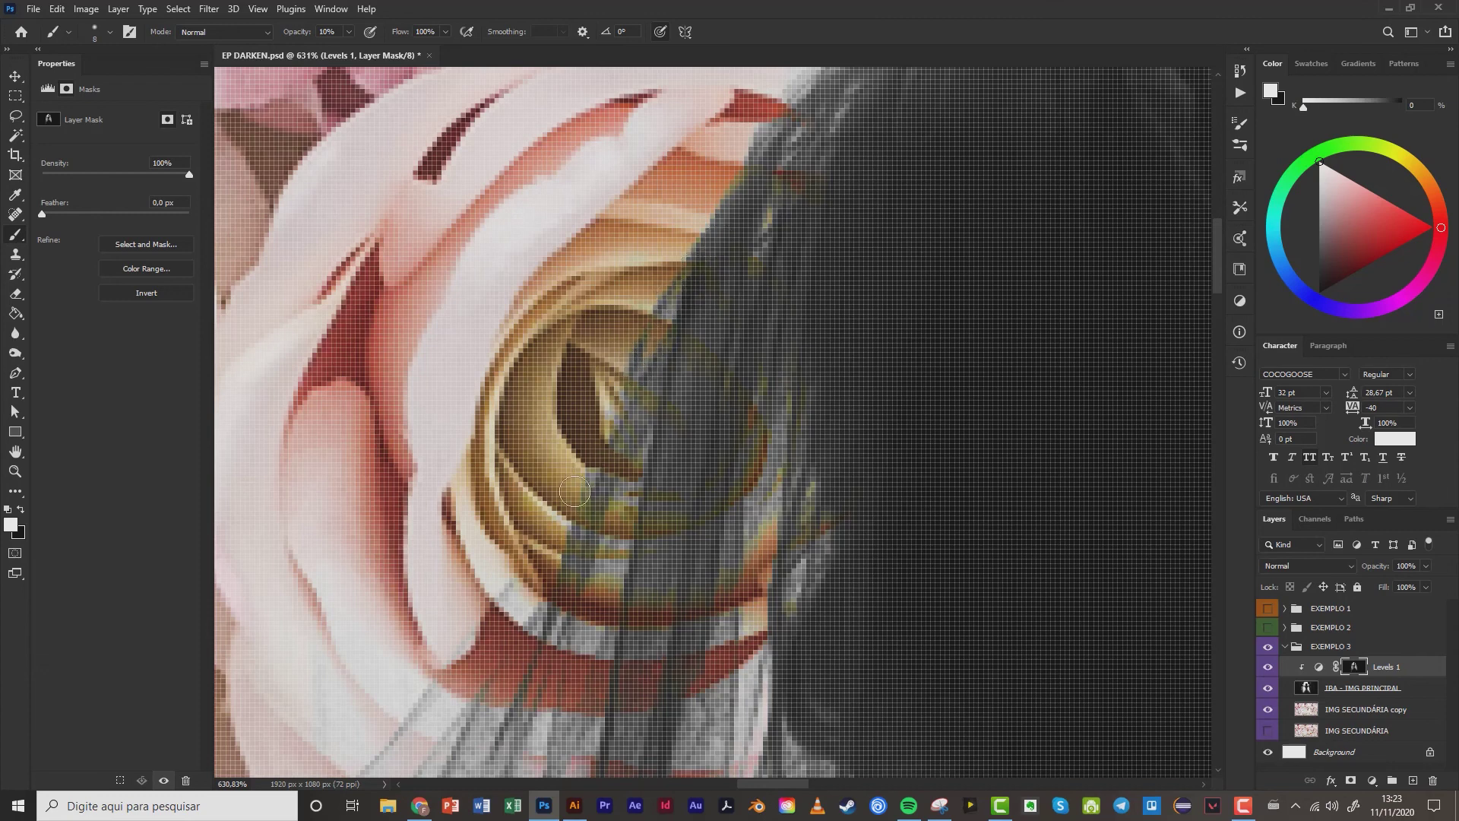
scroll(501, 600, "down", 5)
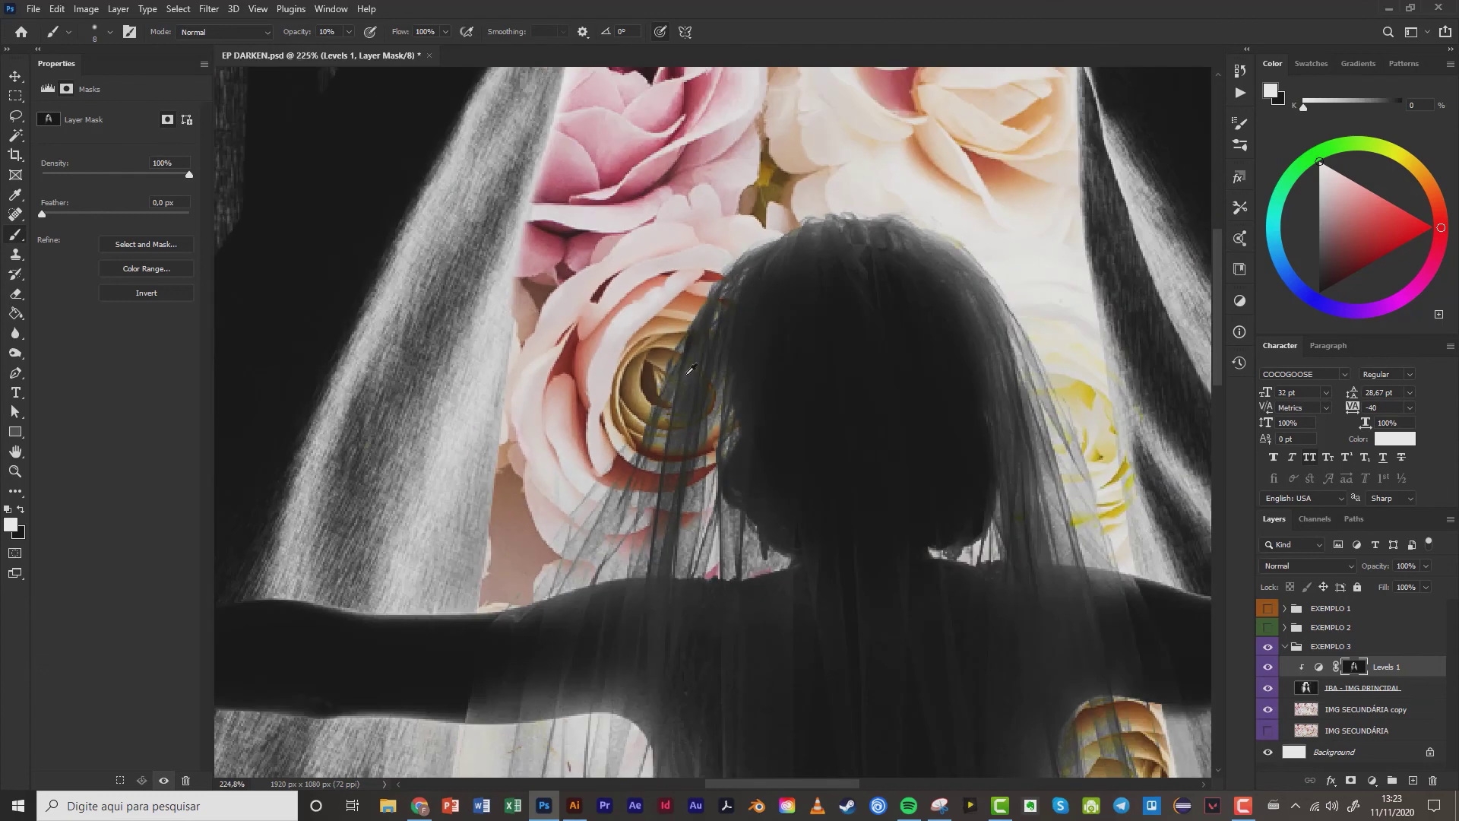
scroll(724, 378, "down", 3)
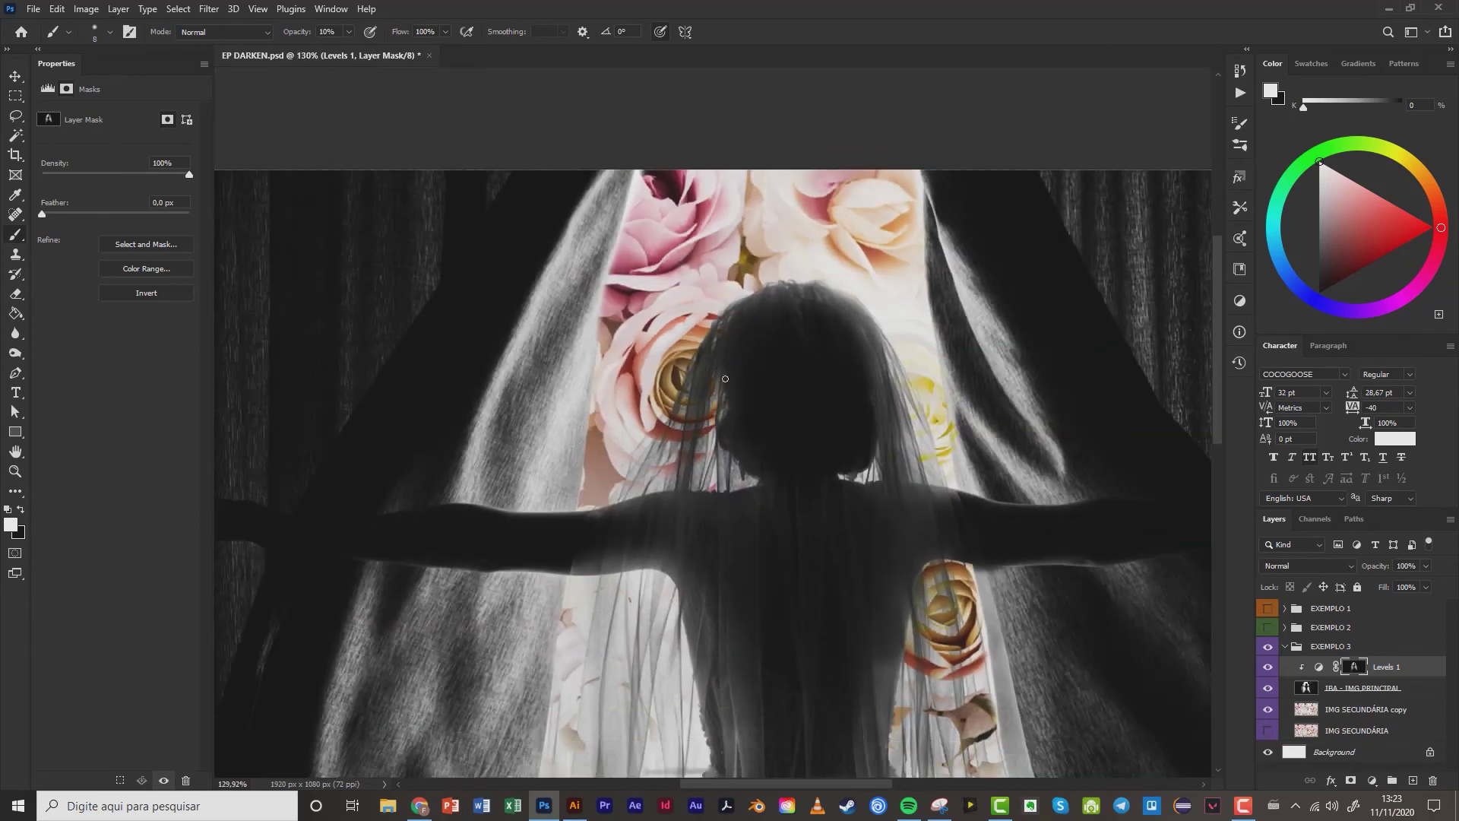
scroll(725, 378, "down", 3)
scroll(785, 395, "down", 2)
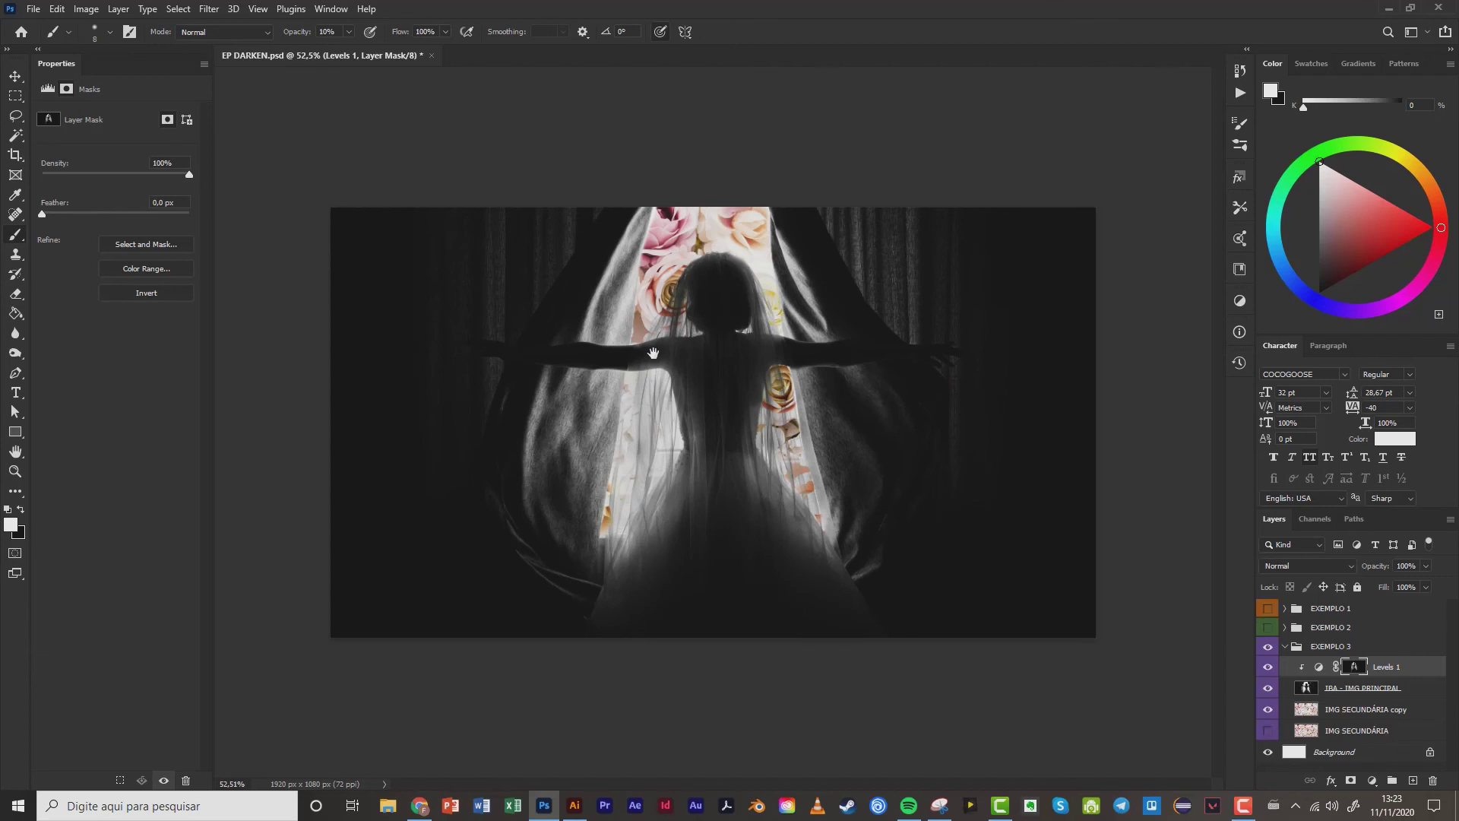
scroll(635, 330, "down", 1)
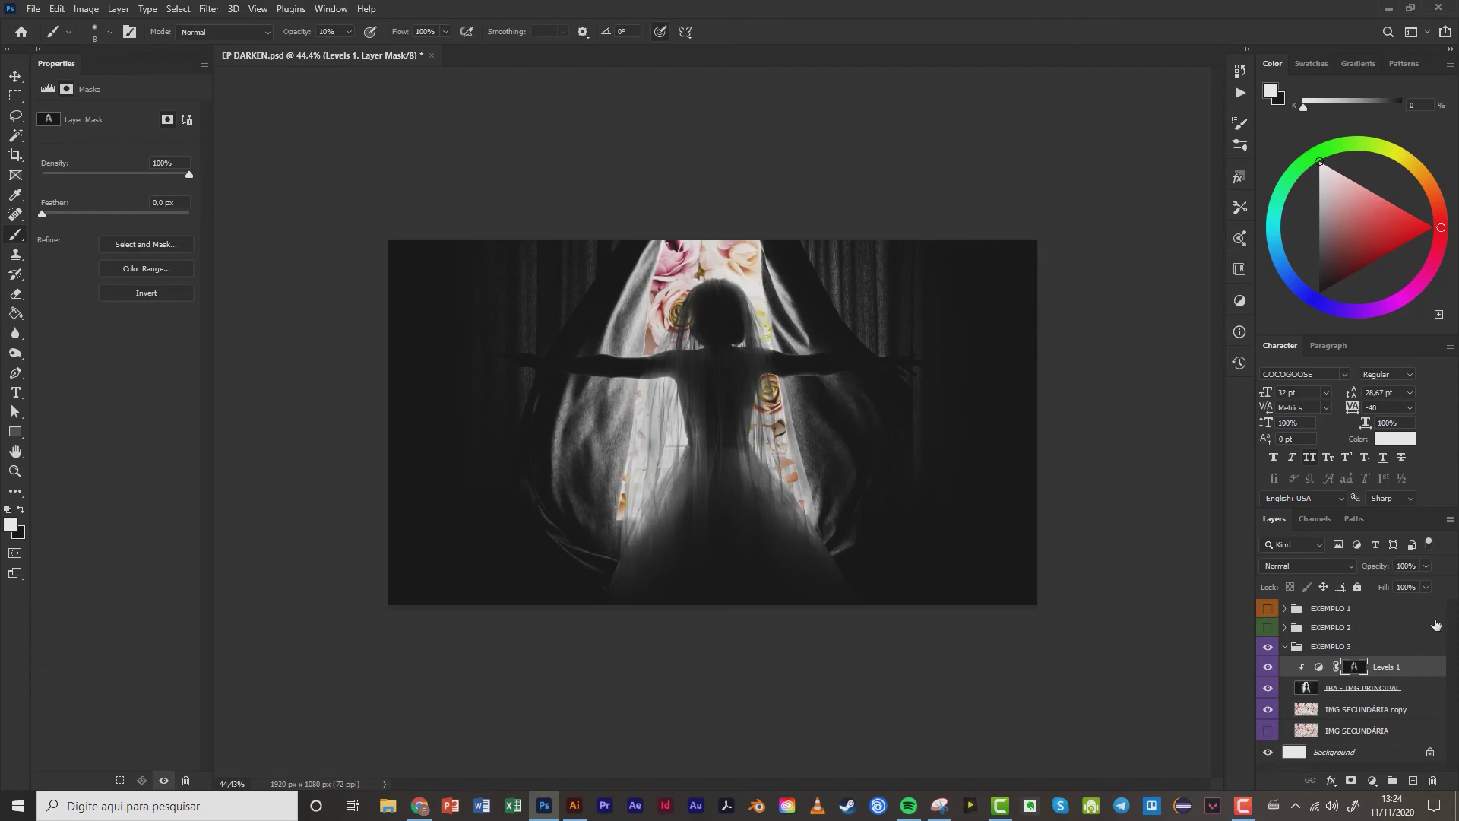
Add a Curves adjustment above Levels 1 and raise its RGB black point to an output of 12.
left_click(1372, 780)
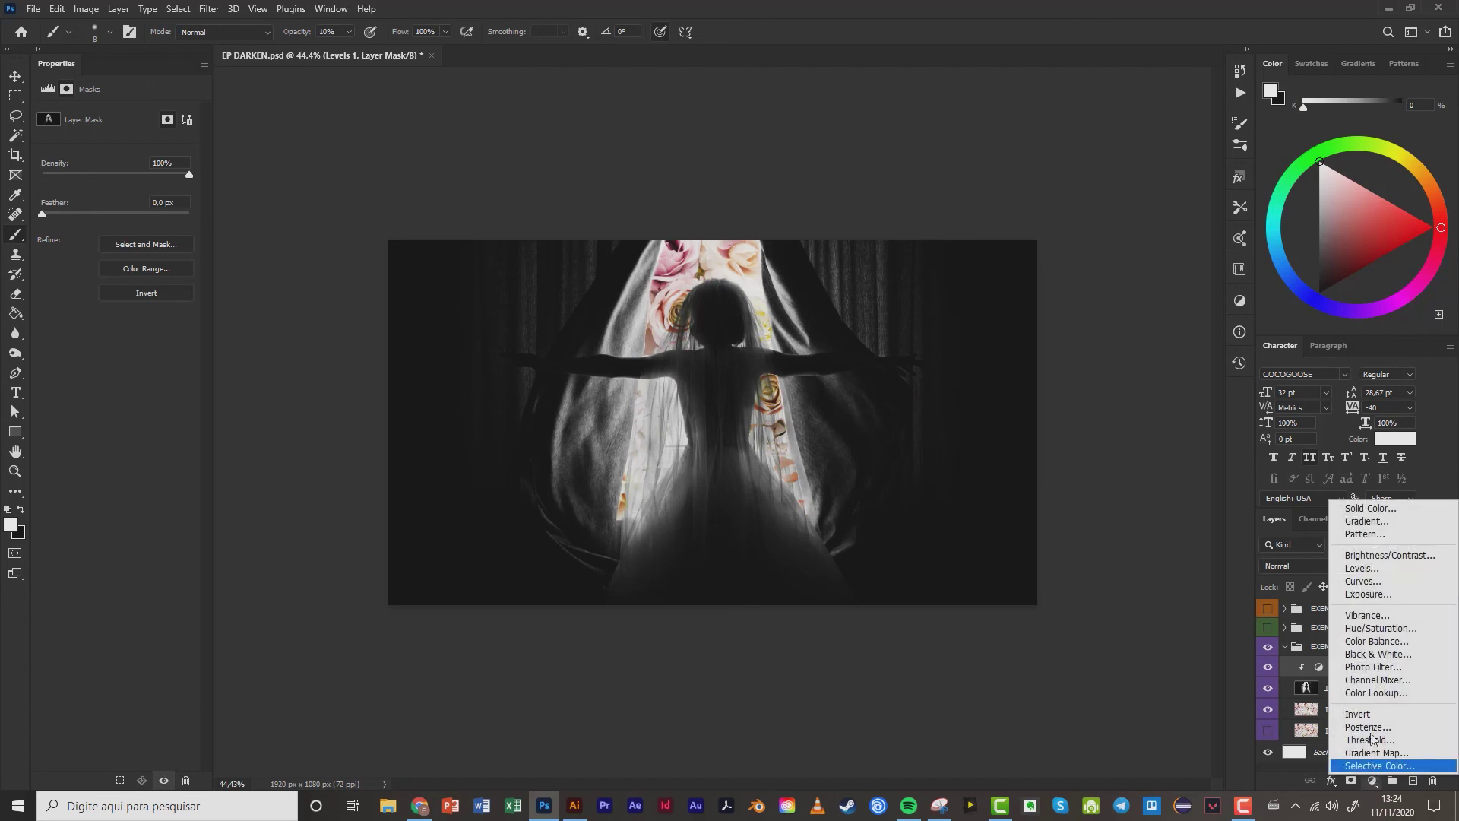
left_click(1368, 585)
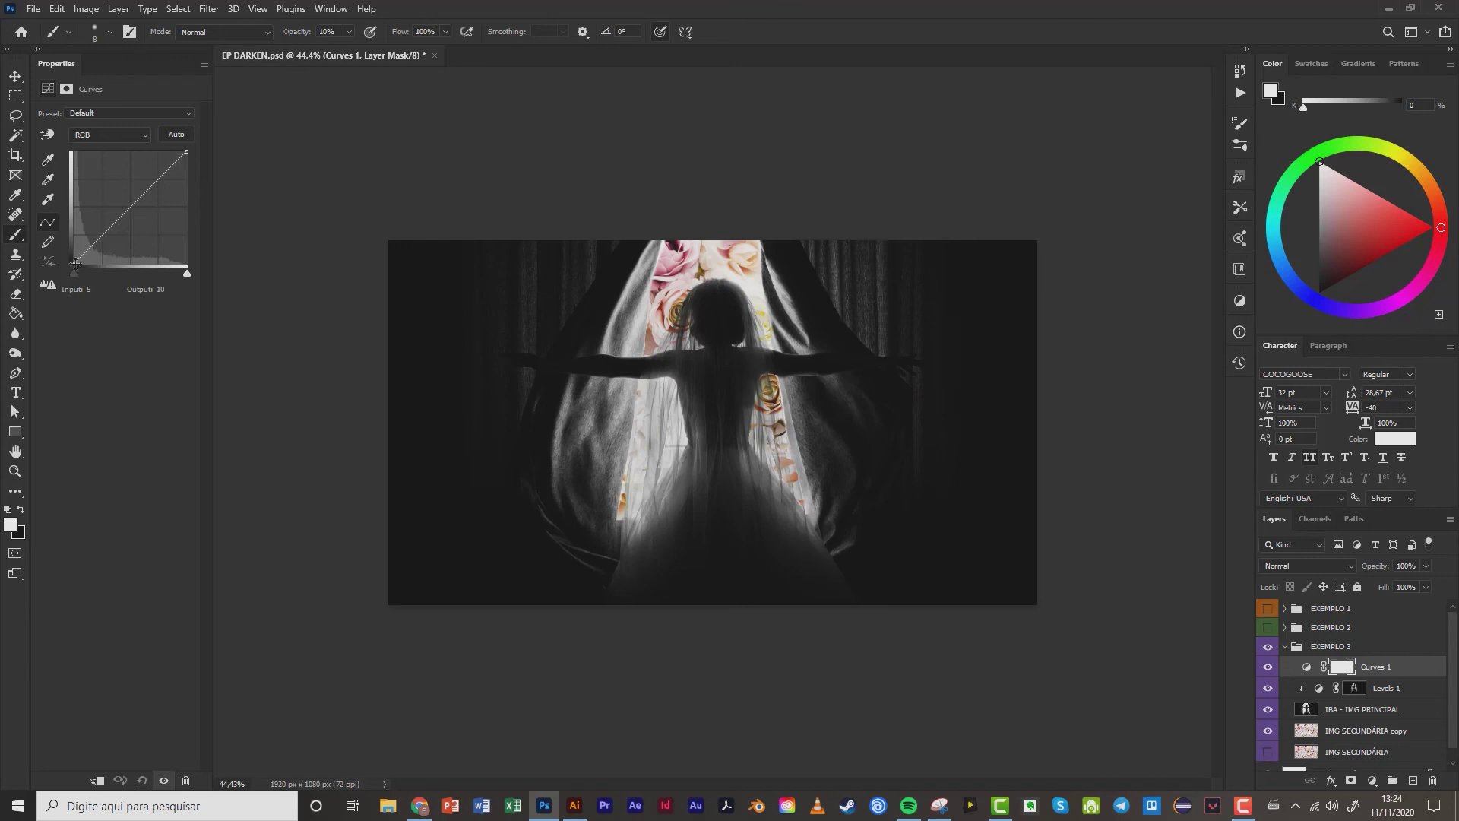
left_click_drag(74, 262, 62, 258)
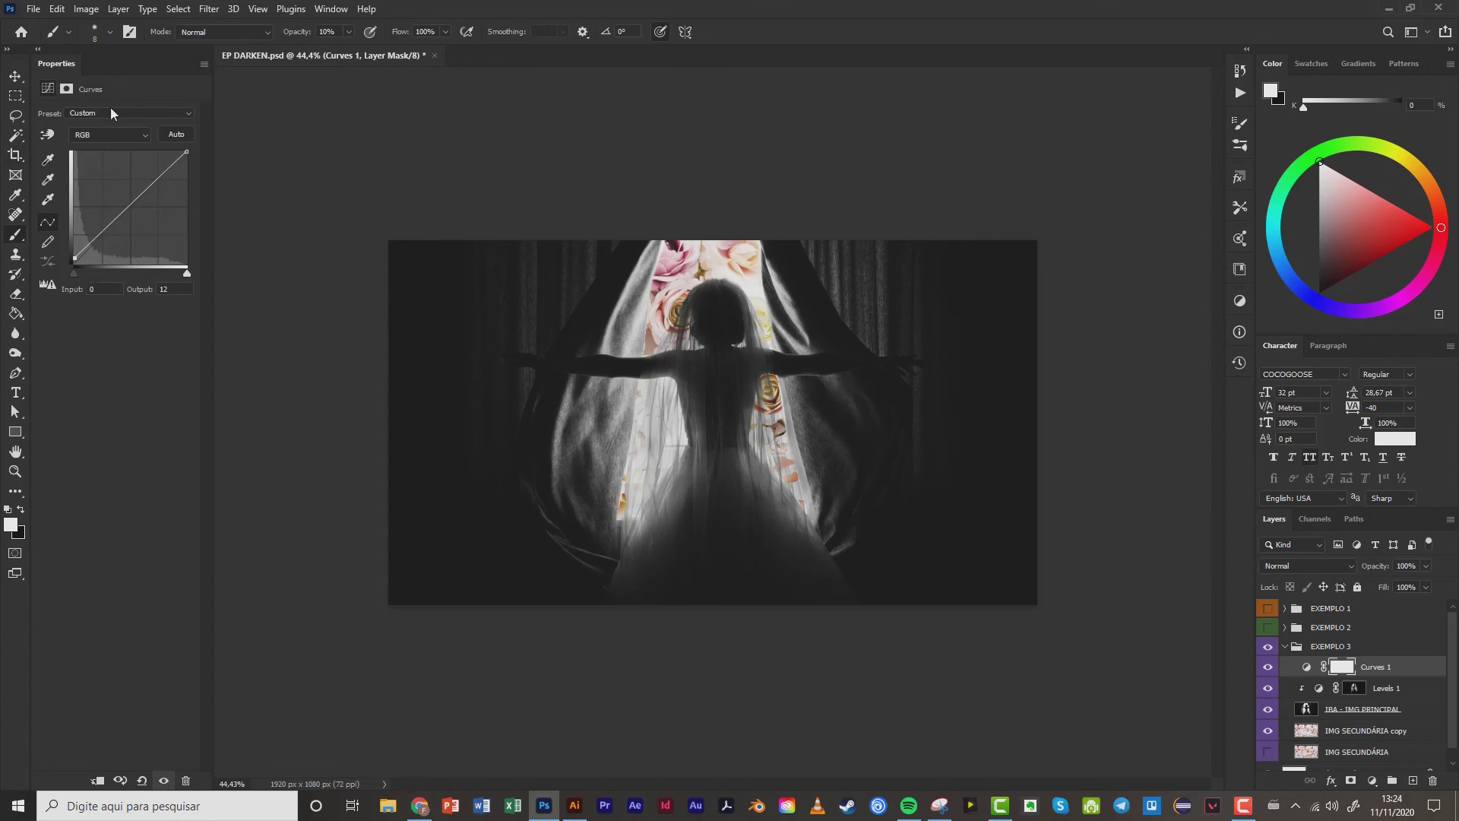
Look through the Red, Green and Blue channels of the Curves adjustment and return to RGB.
left_click(143, 134)
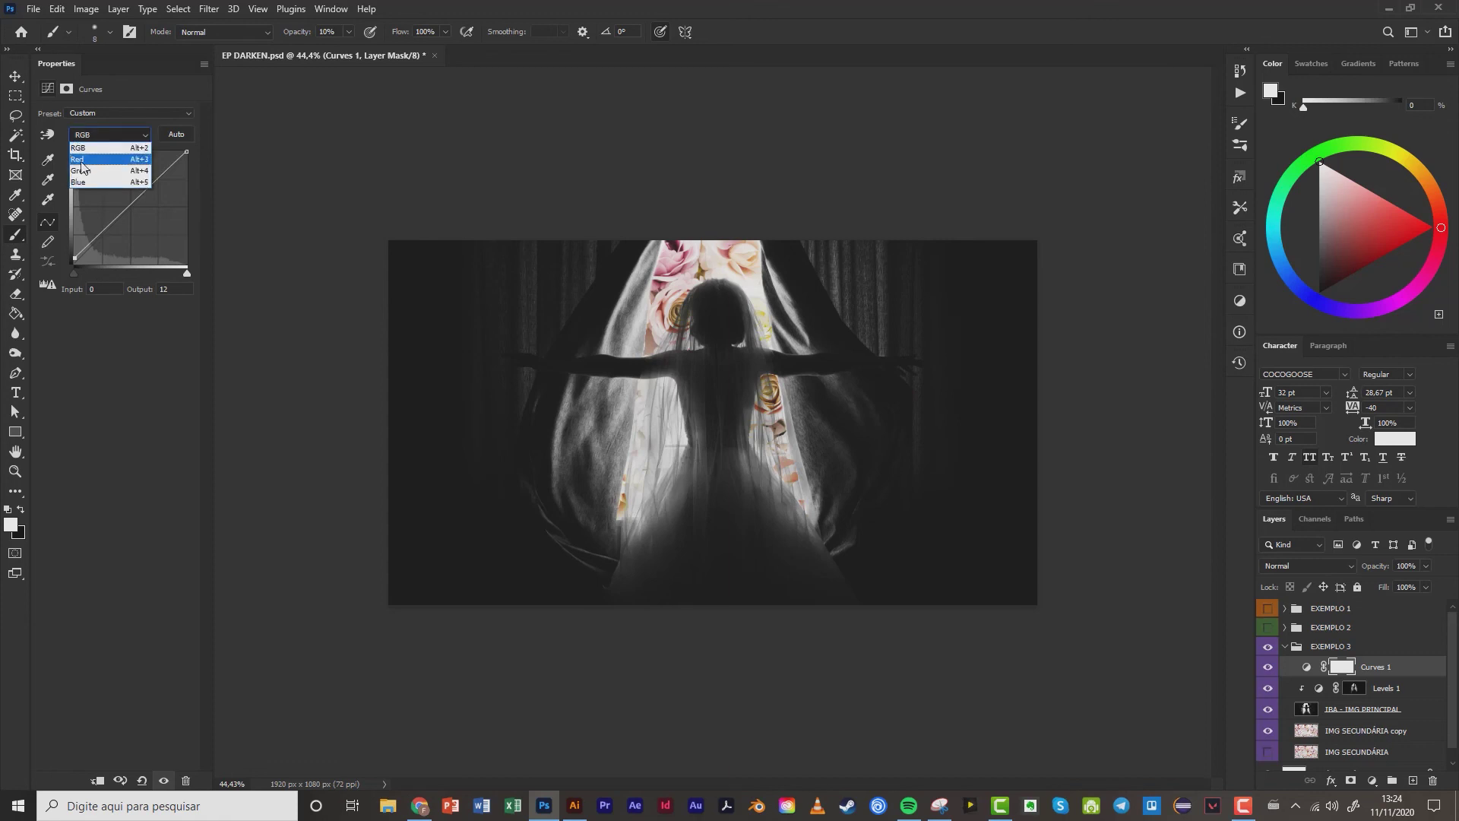
left_click(82, 161)
left_click(111, 135)
left_click(119, 146)
left_click(118, 135)
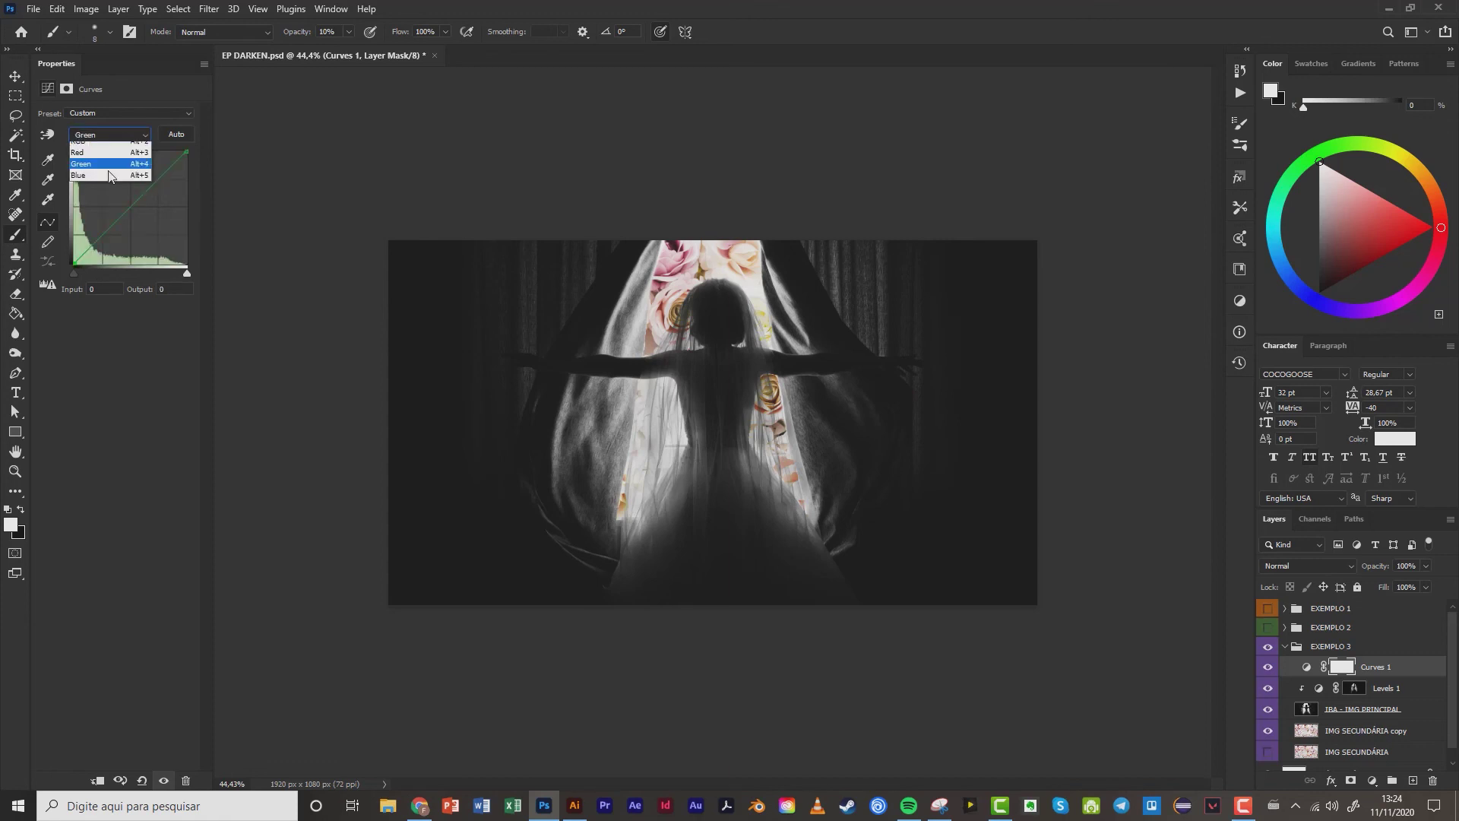
left_click(111, 175)
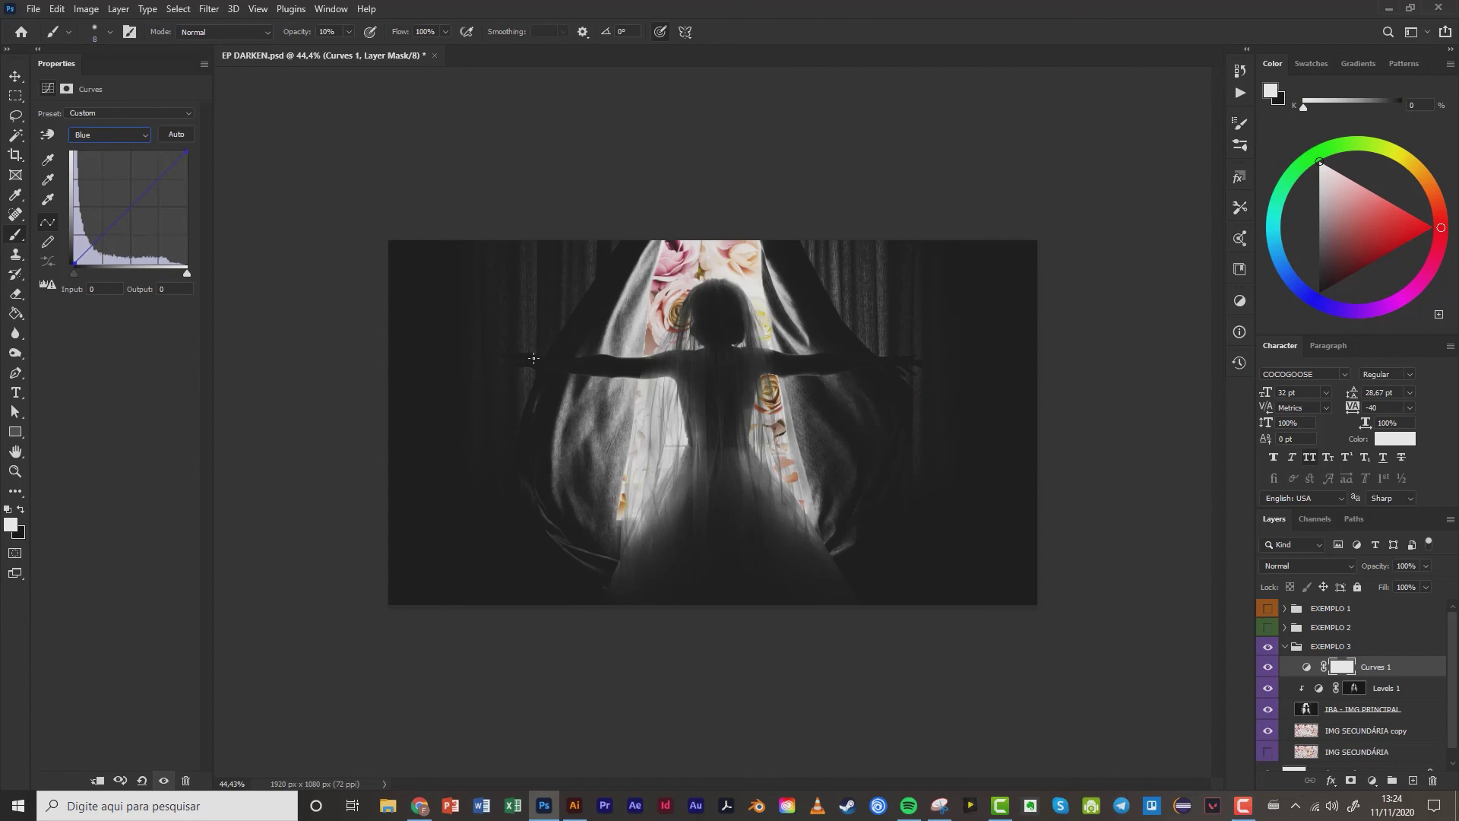
left_click(114, 136)
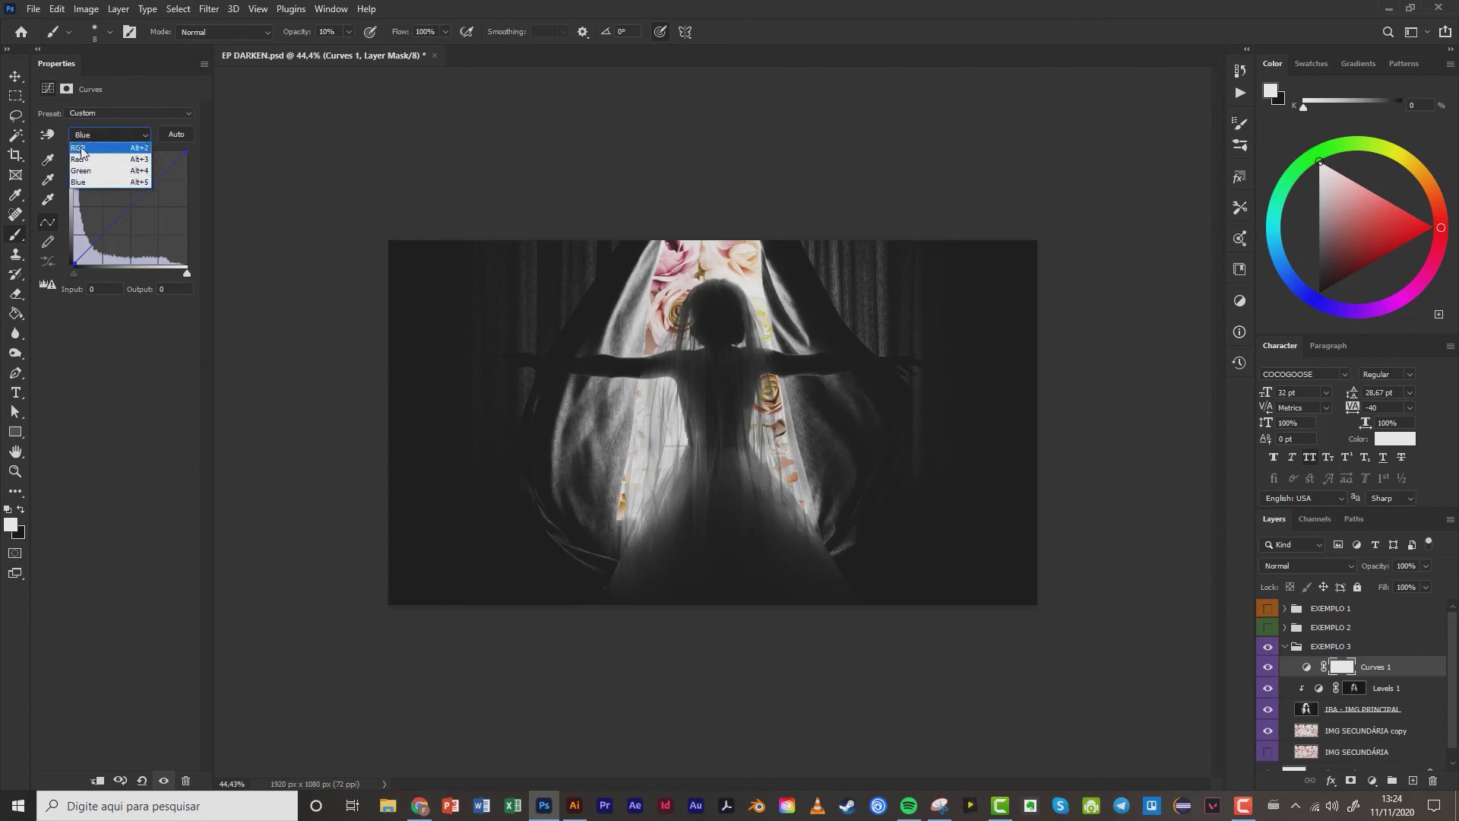
left_click(77, 148)
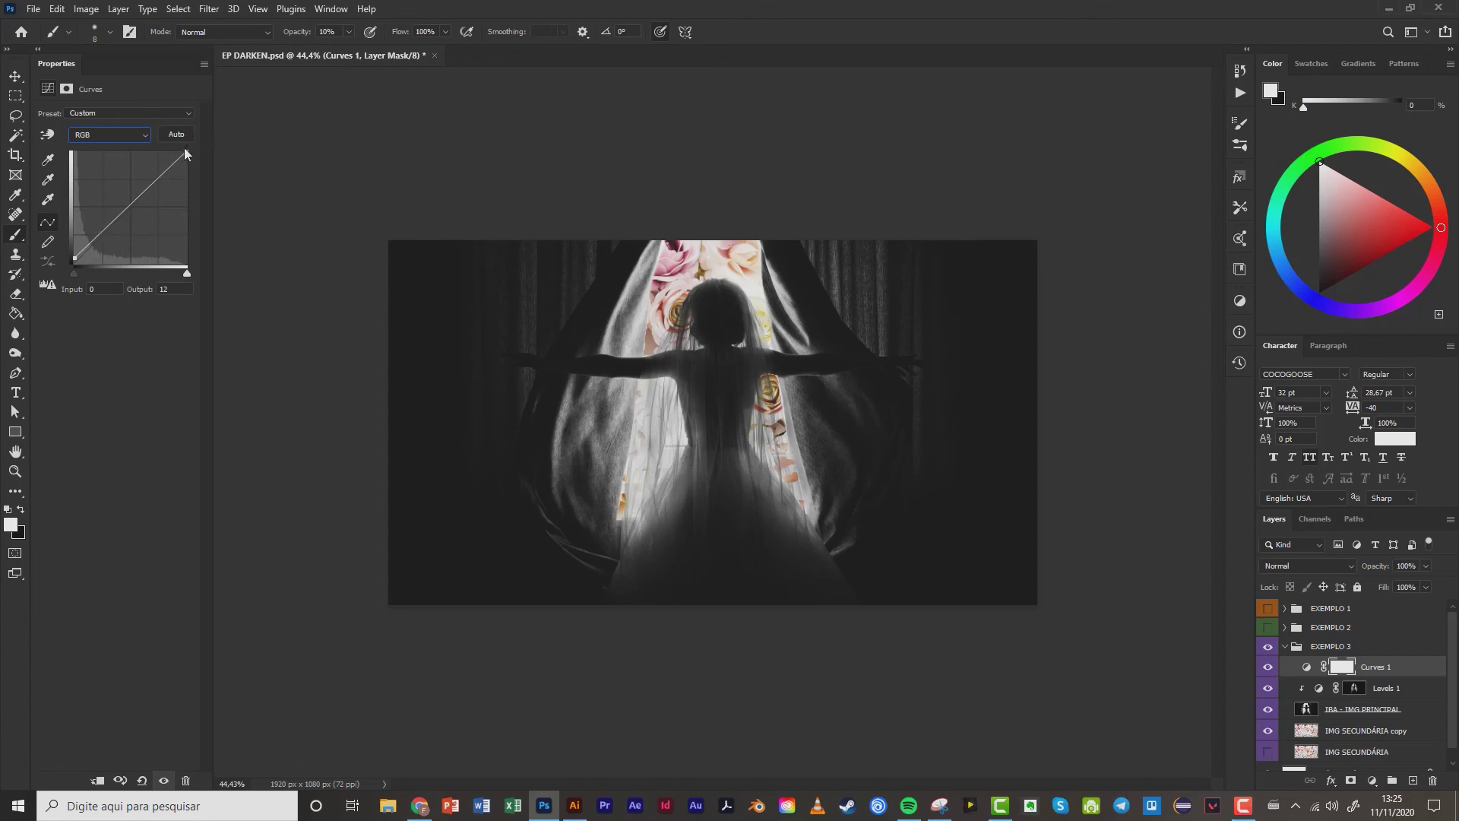
Lower the RGB curve's white point to an output of 238 and compare the image with and without Curves 1.
left_click_drag(186, 152, 194, 158)
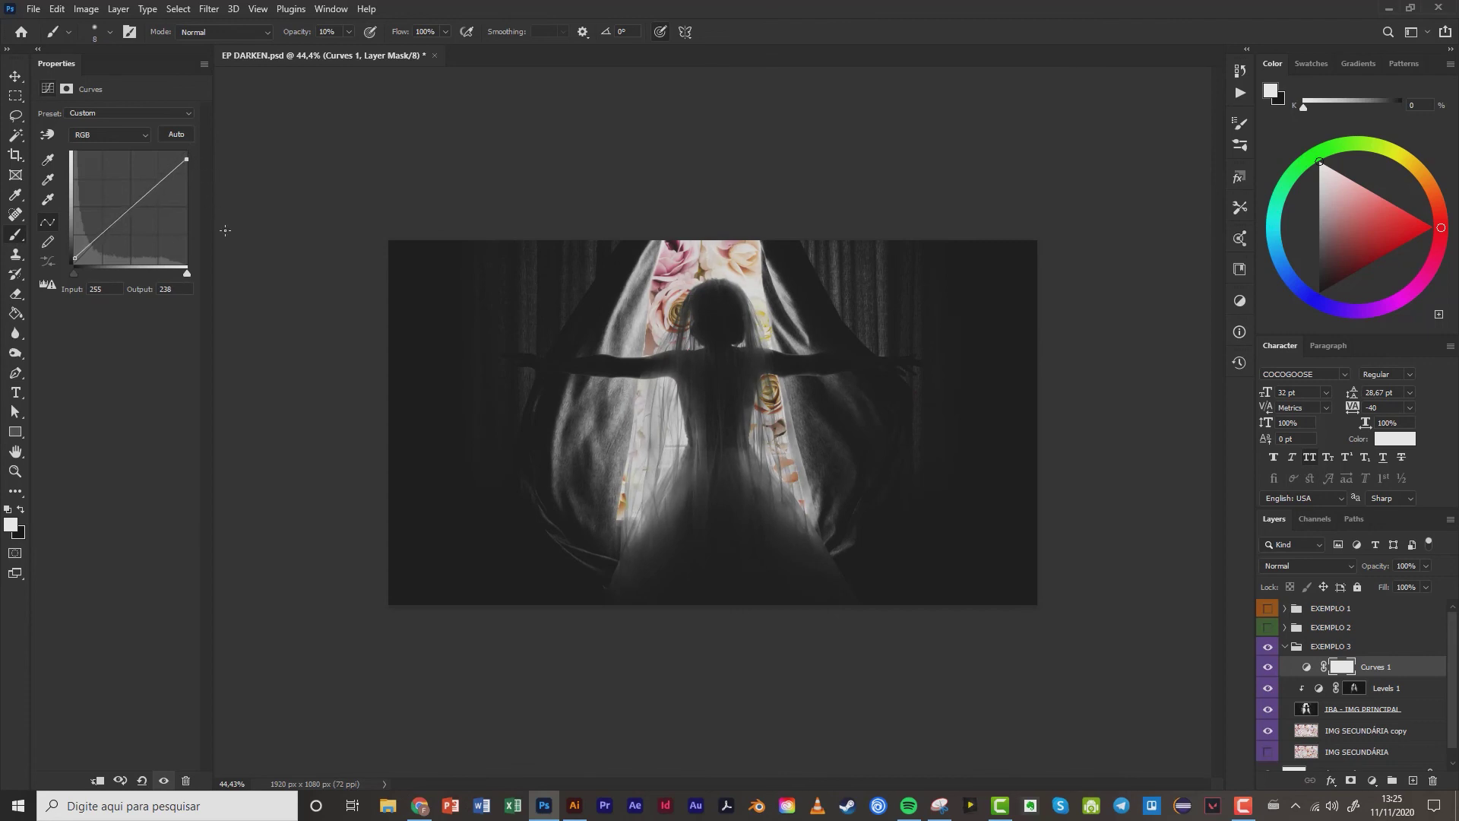
left_click(1267, 668)
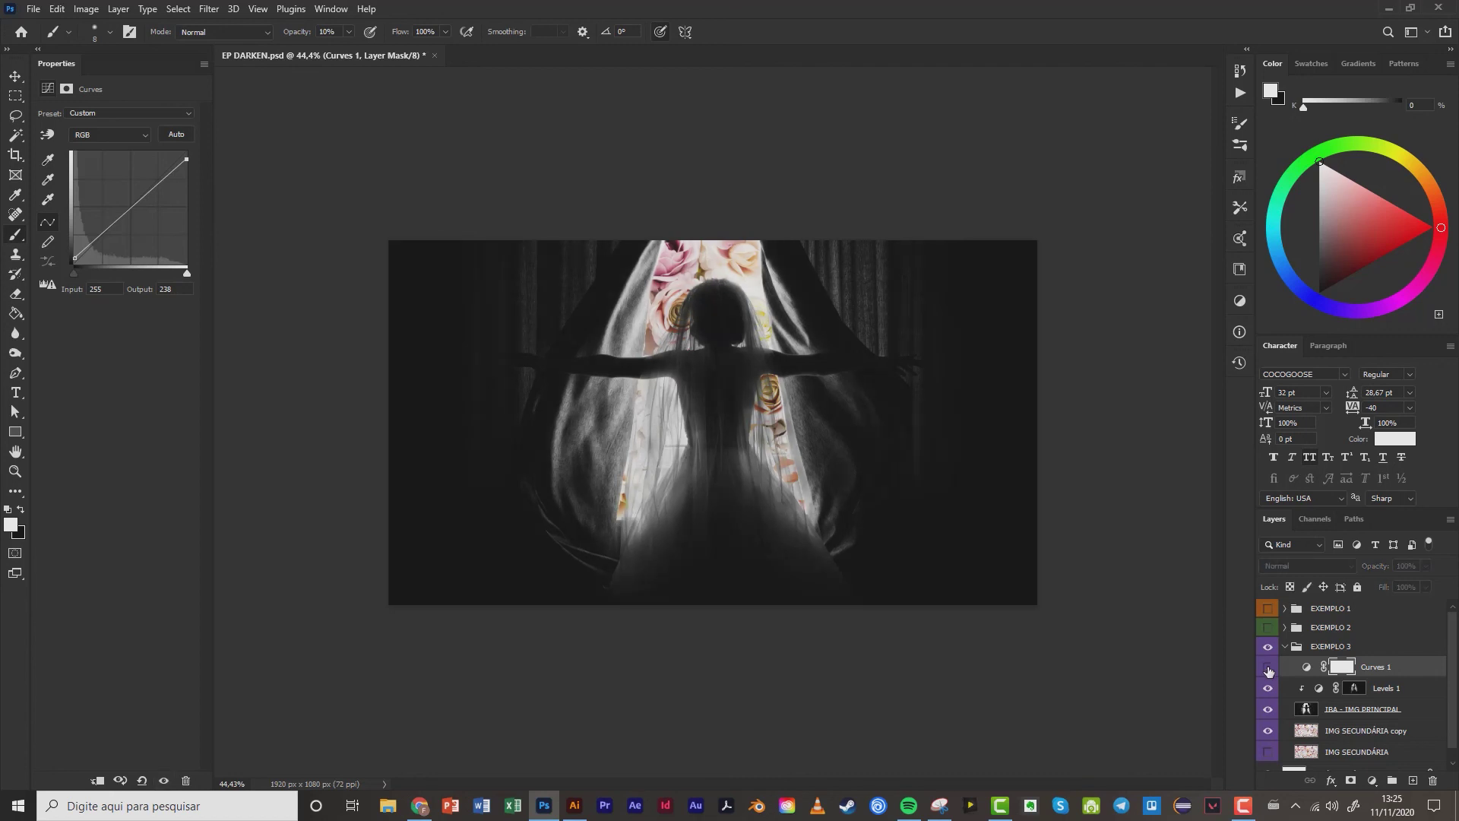
left_click(1268, 669)
left_click(1269, 669)
left_click(1269, 668)
Try clipping Curves 1 to the silhouette layer and raising its black point to an output of 33.
left_click(1432, 676, "alt")
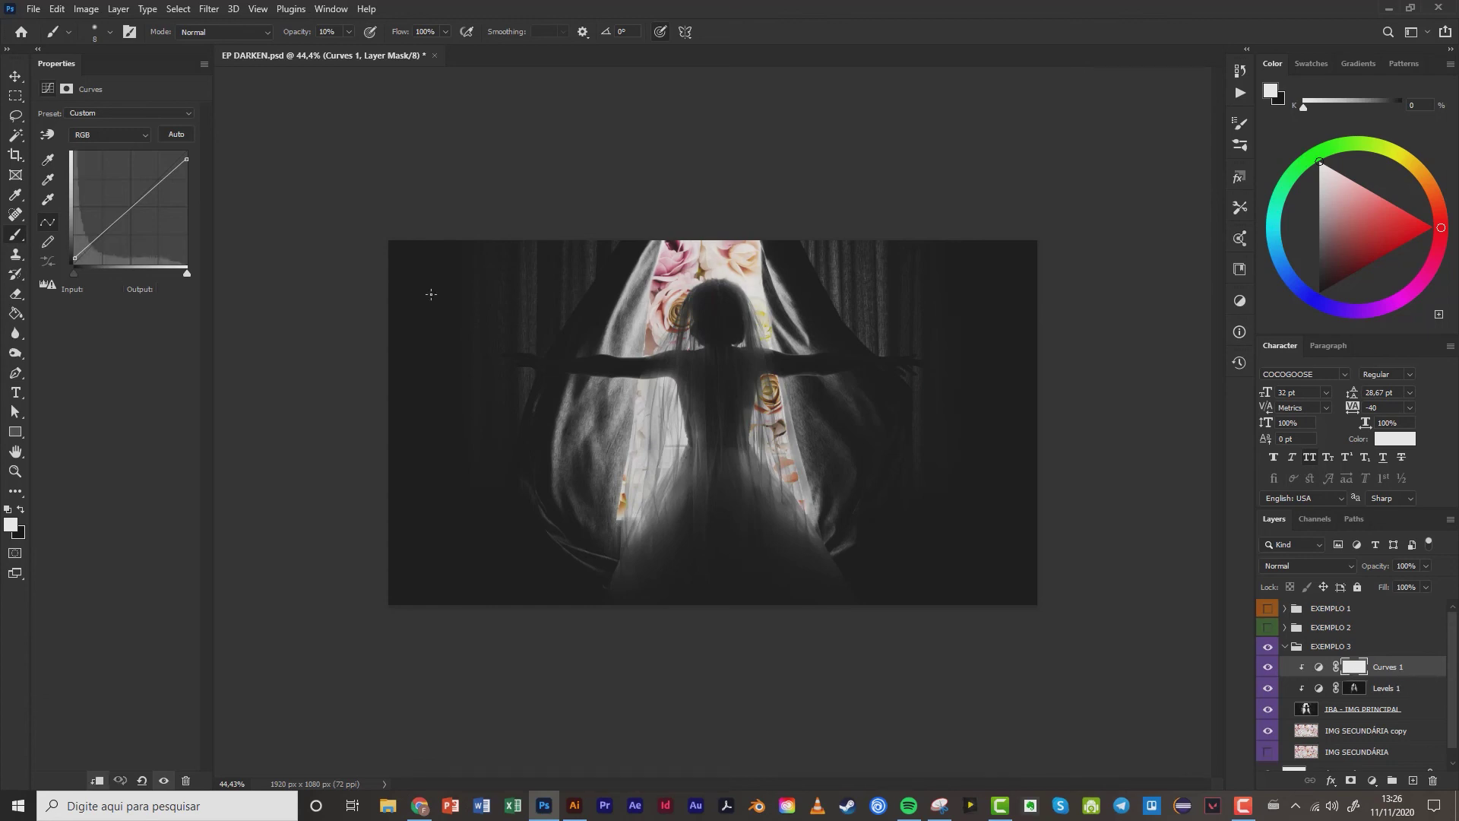
mouse_move(74, 254)
left_mouse_down()
mouse_move(74, 229)
mouse_move(74, 245)
left_mouse_up()
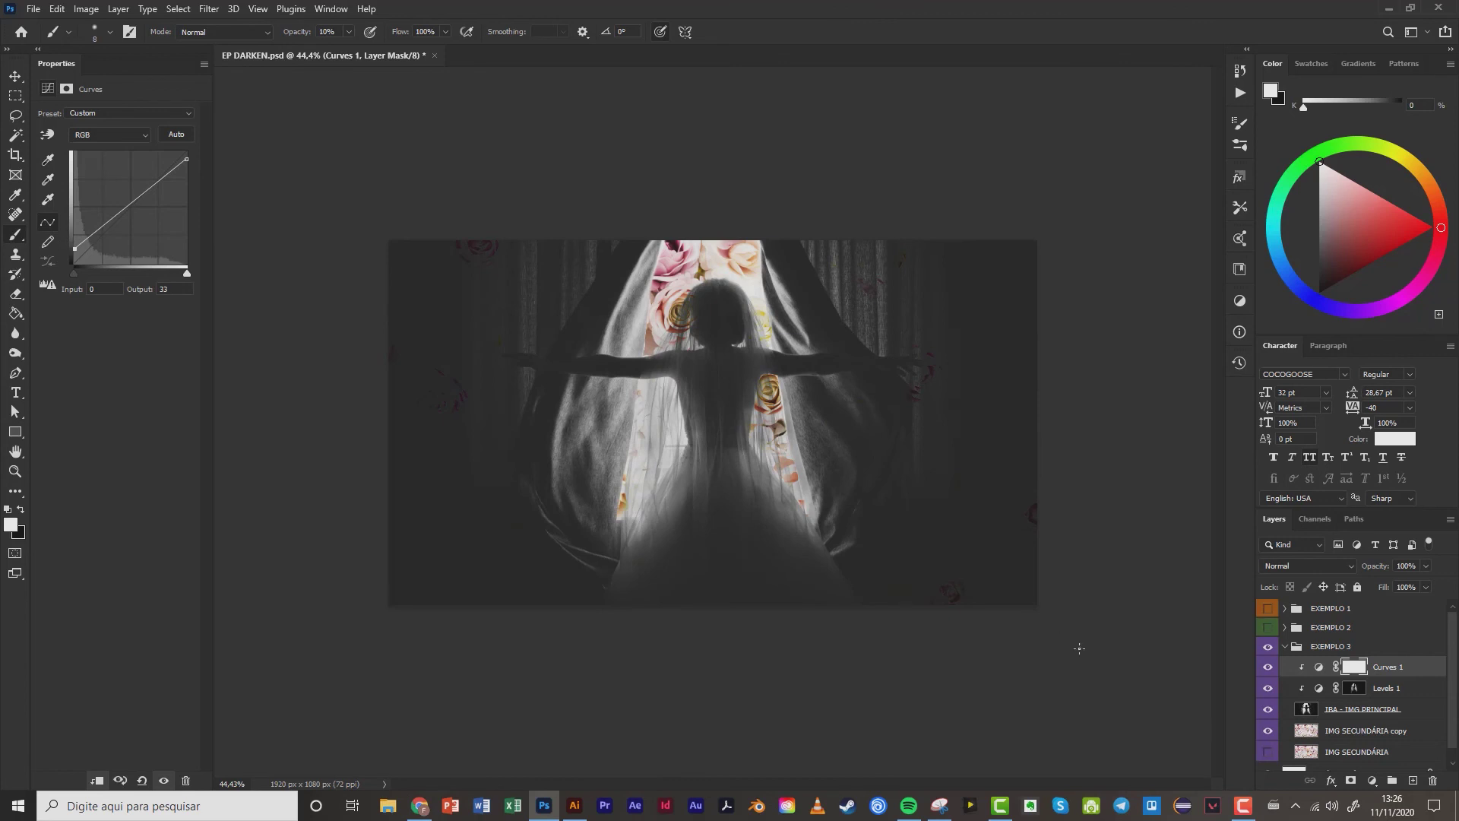
Try a Curves adjustment on IMG SECUNDÁRIA copy with black input 113, then white output 125, and remove these Curves experiments.
left_click(1372, 731)
left_click(1371, 780)
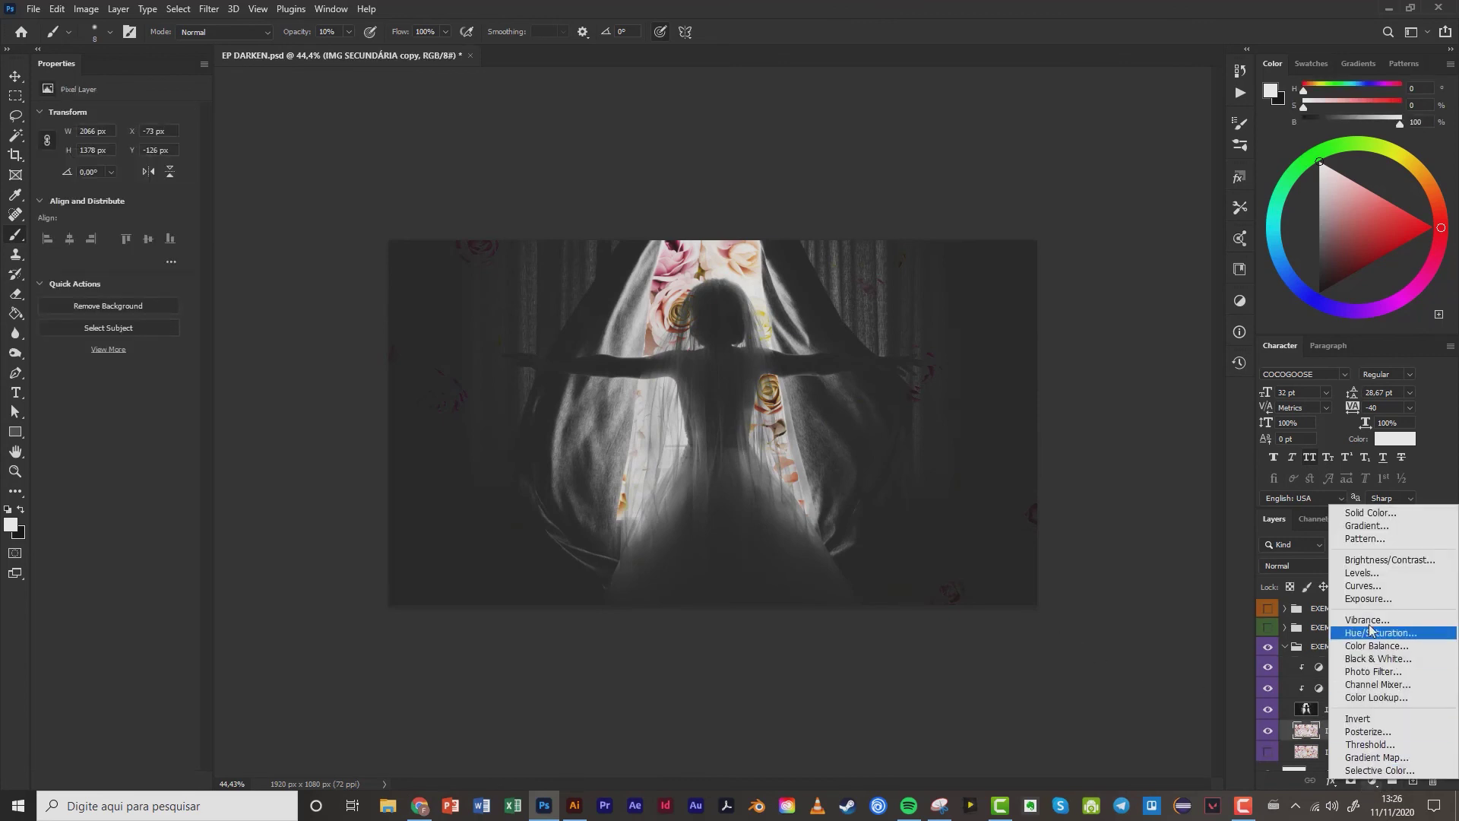
left_click(1360, 586)
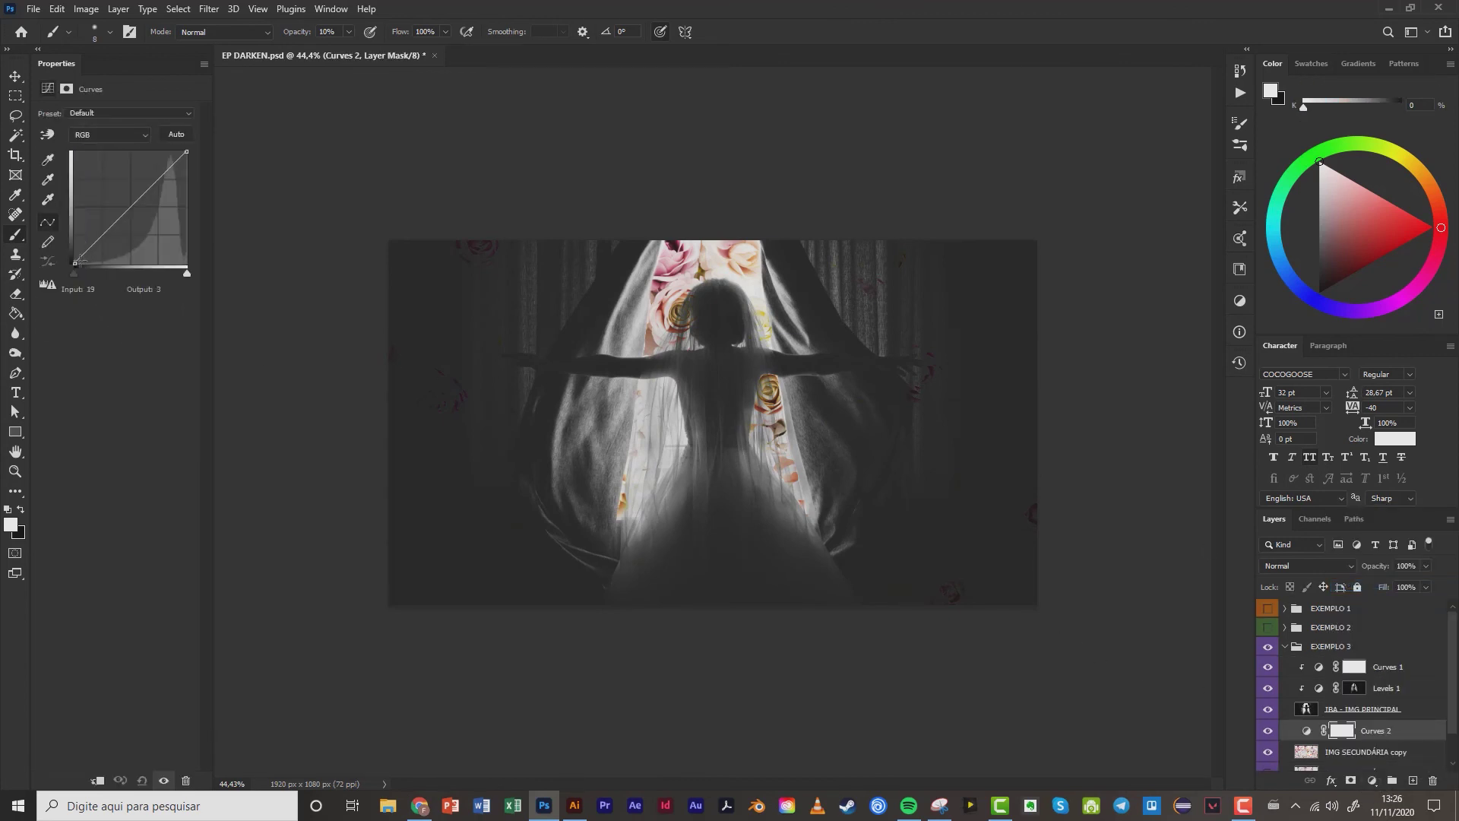
left_click_drag(75, 263, 125, 264)
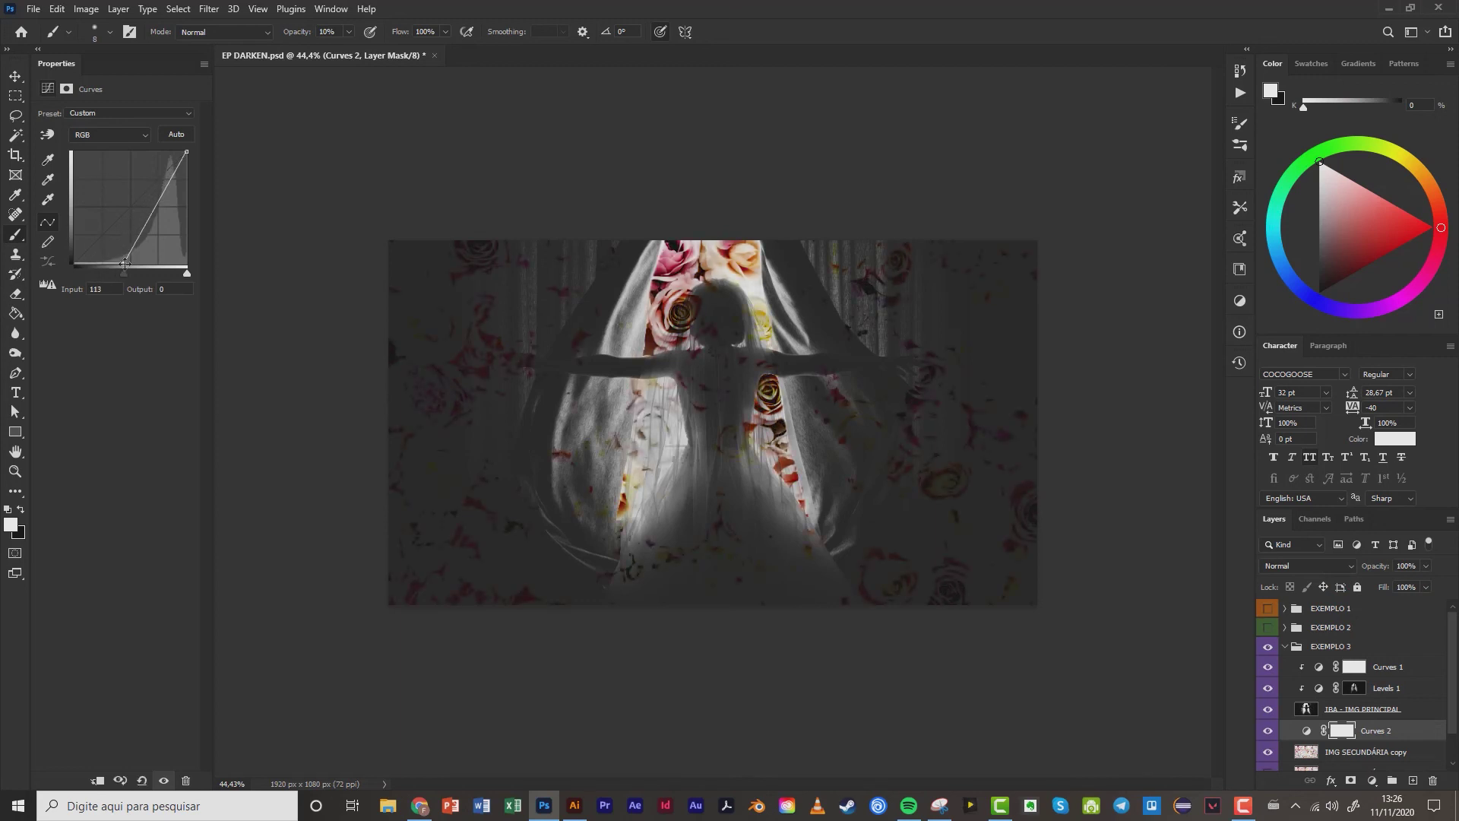
left_click_drag(125, 264, 74, 263)
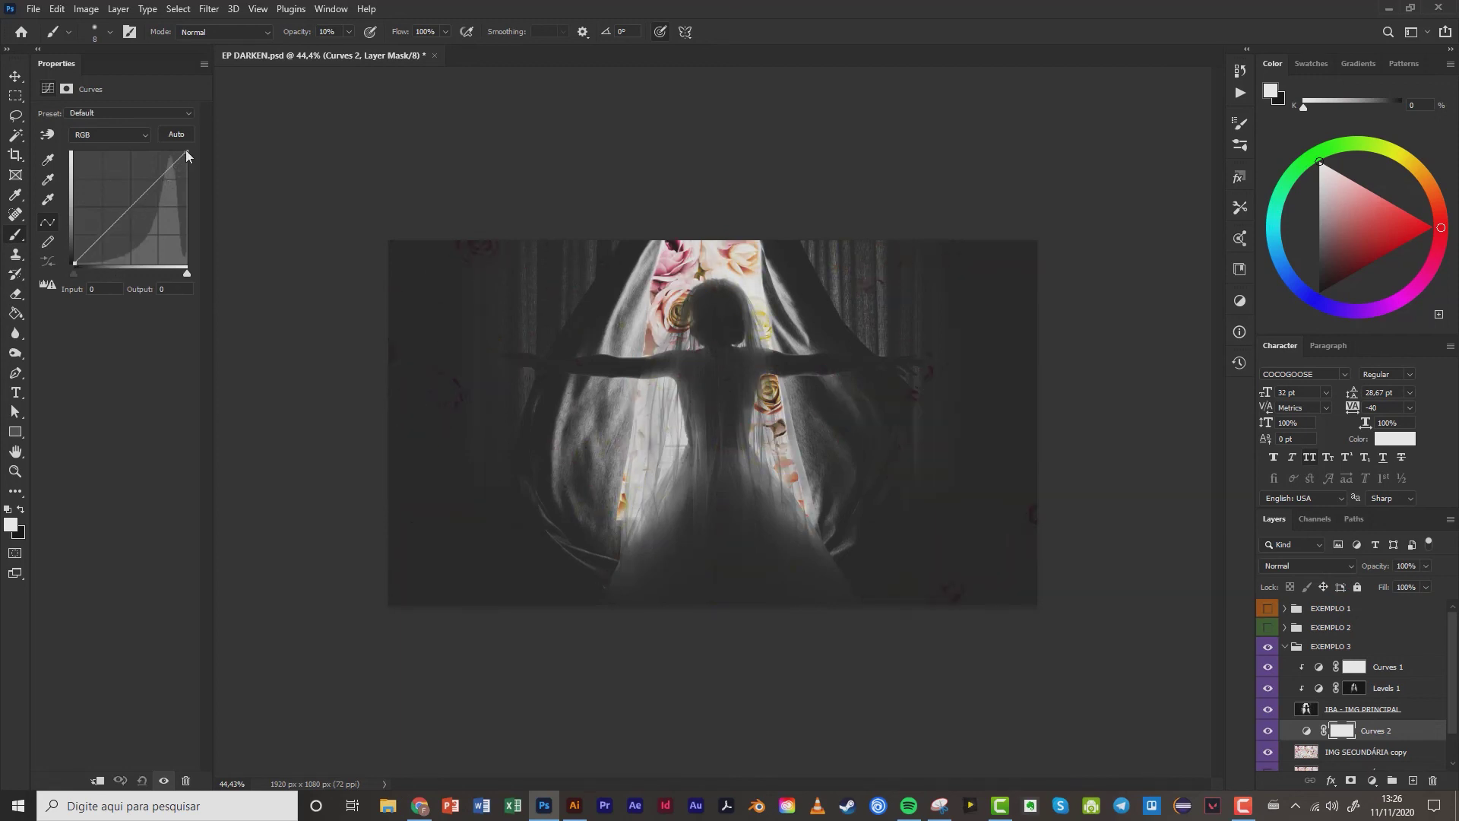
left_click_drag(185, 149, 183, 207)
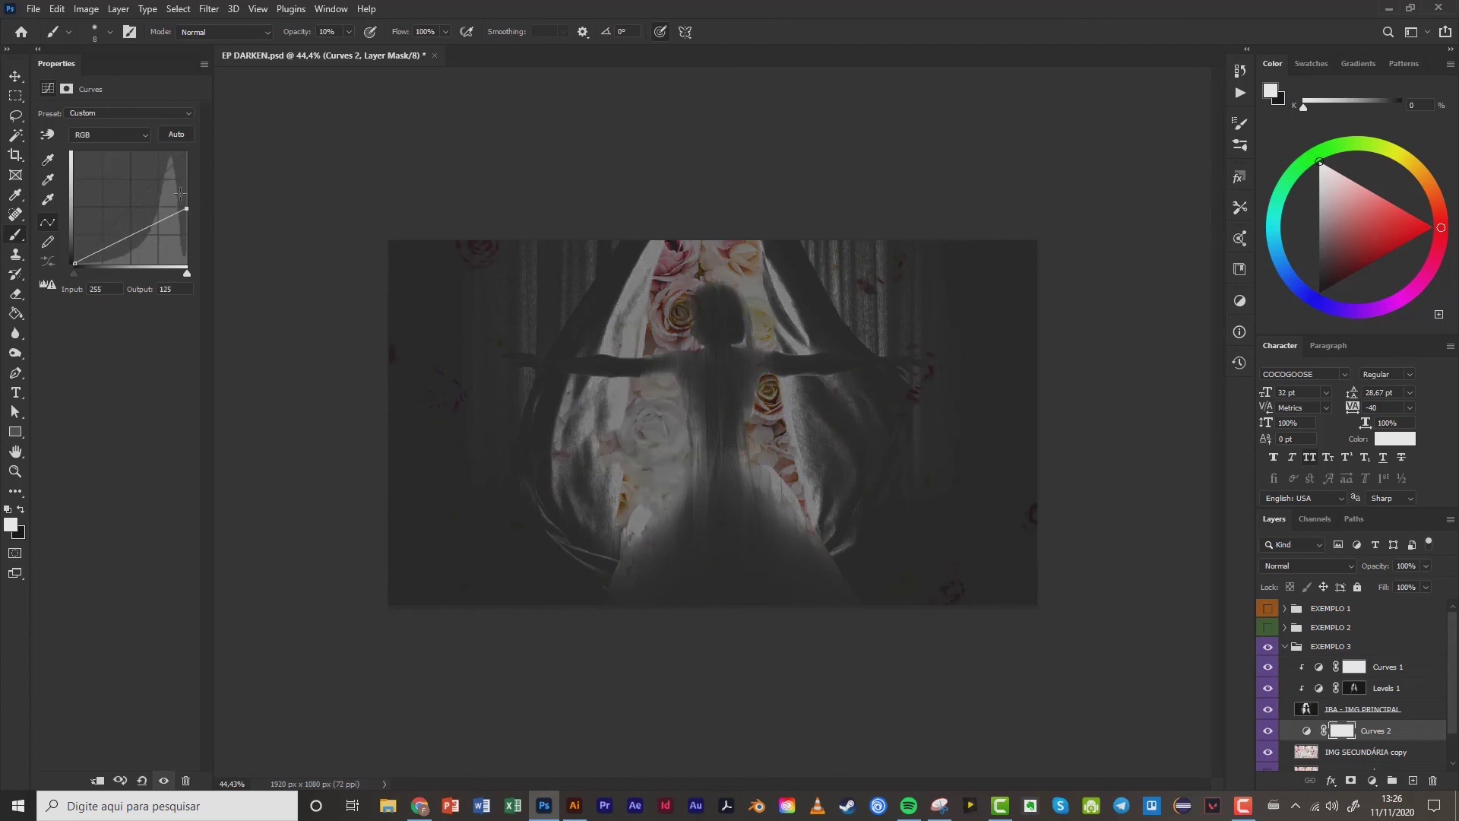
key("Delete")
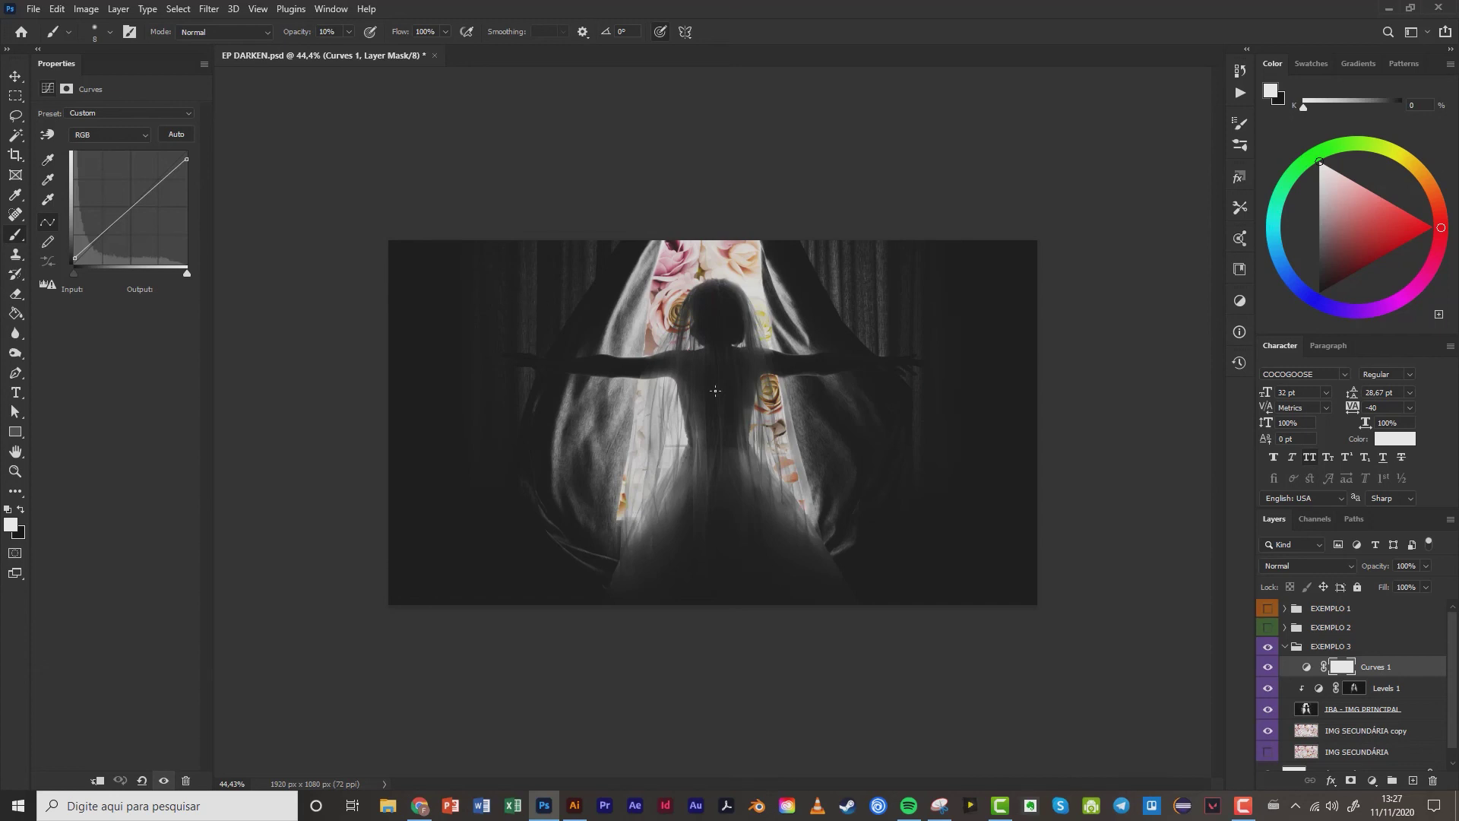
Add a Hue/Saturation adjustment clipped to IMG SECUNDÁRIA copy and set its saturation to -21.
left_click(1395, 734)
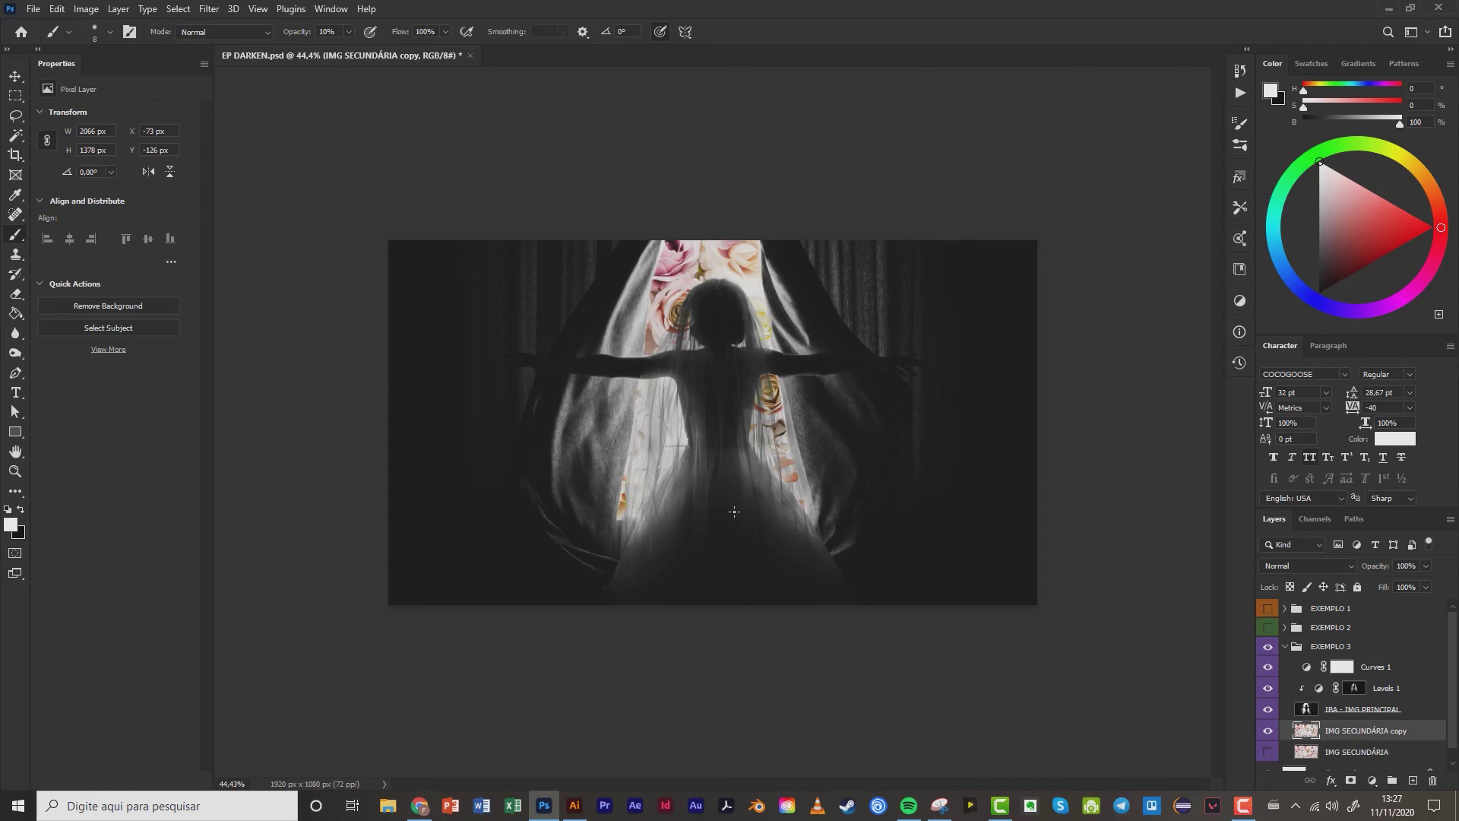
left_click(1371, 780)
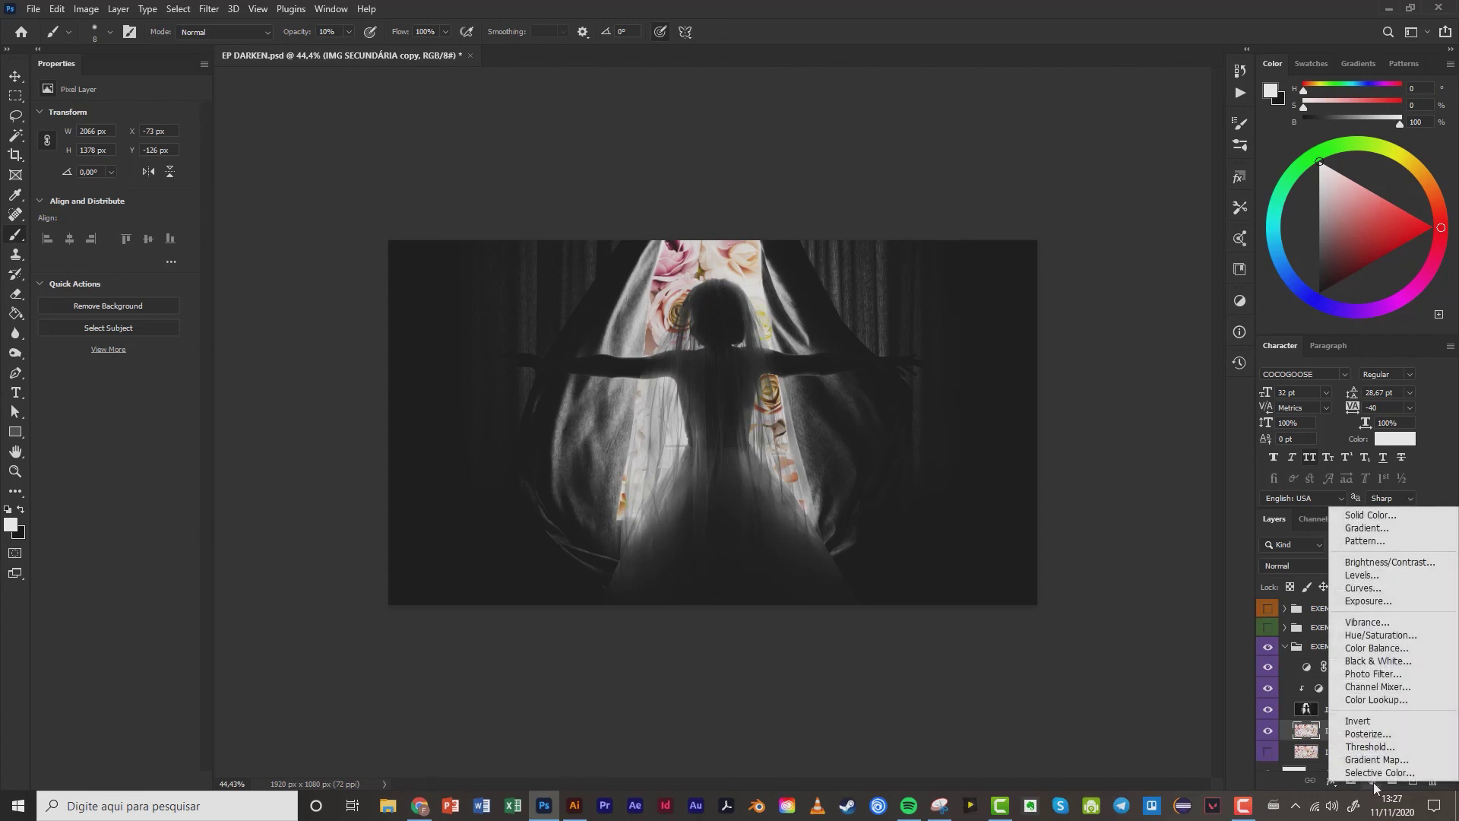
left_click(1368, 637)
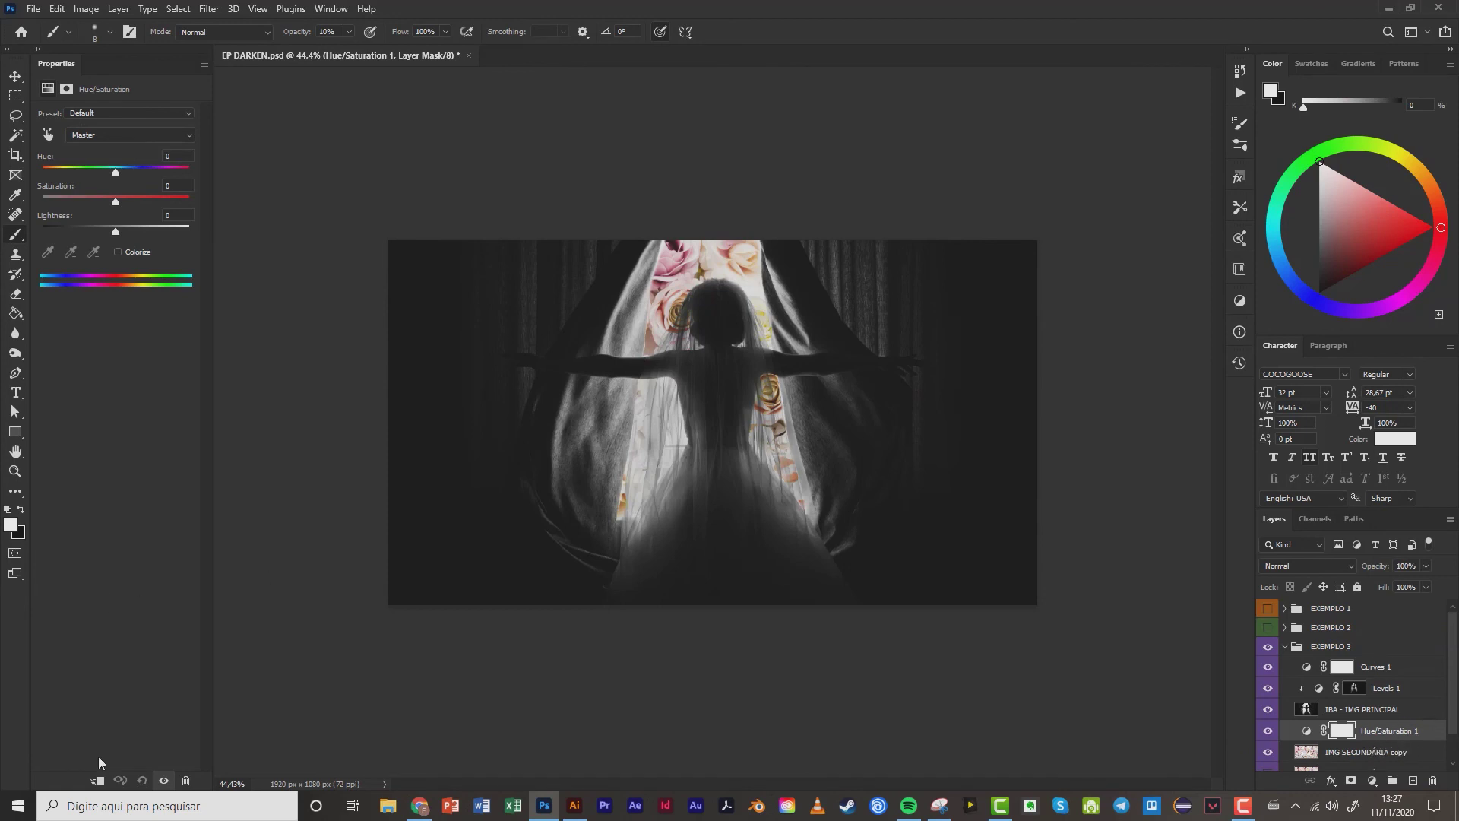
left_click(97, 780)
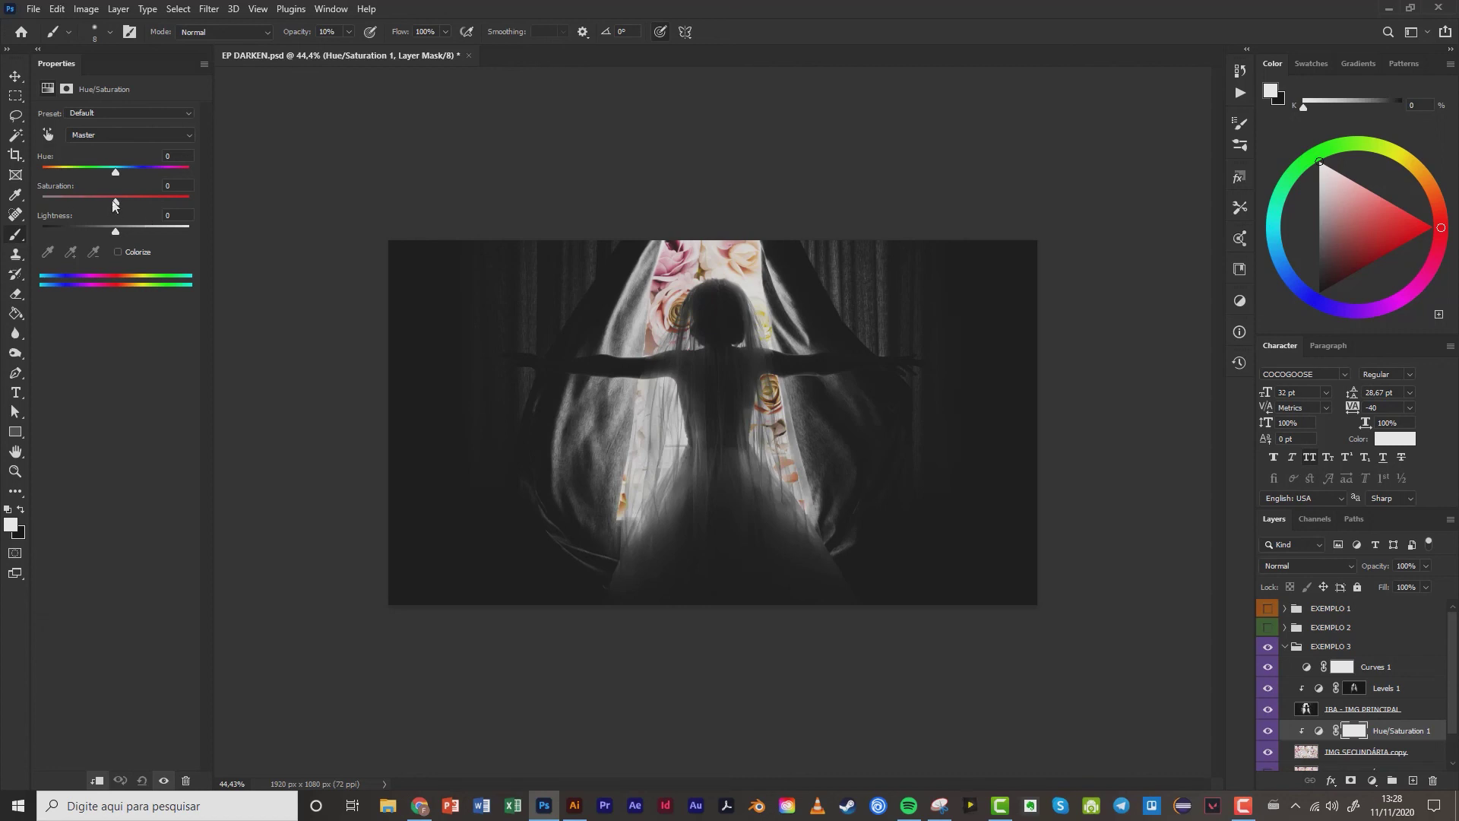
left_click_drag(116, 203, 93, 204)
left_click_drag(104, 207, 102, 206)
Compare the flowers up close with and without the Hue/Saturation adjustment.
left_click(1267, 731)
left_click(1267, 731)
scroll(688, 304, "up", 5)
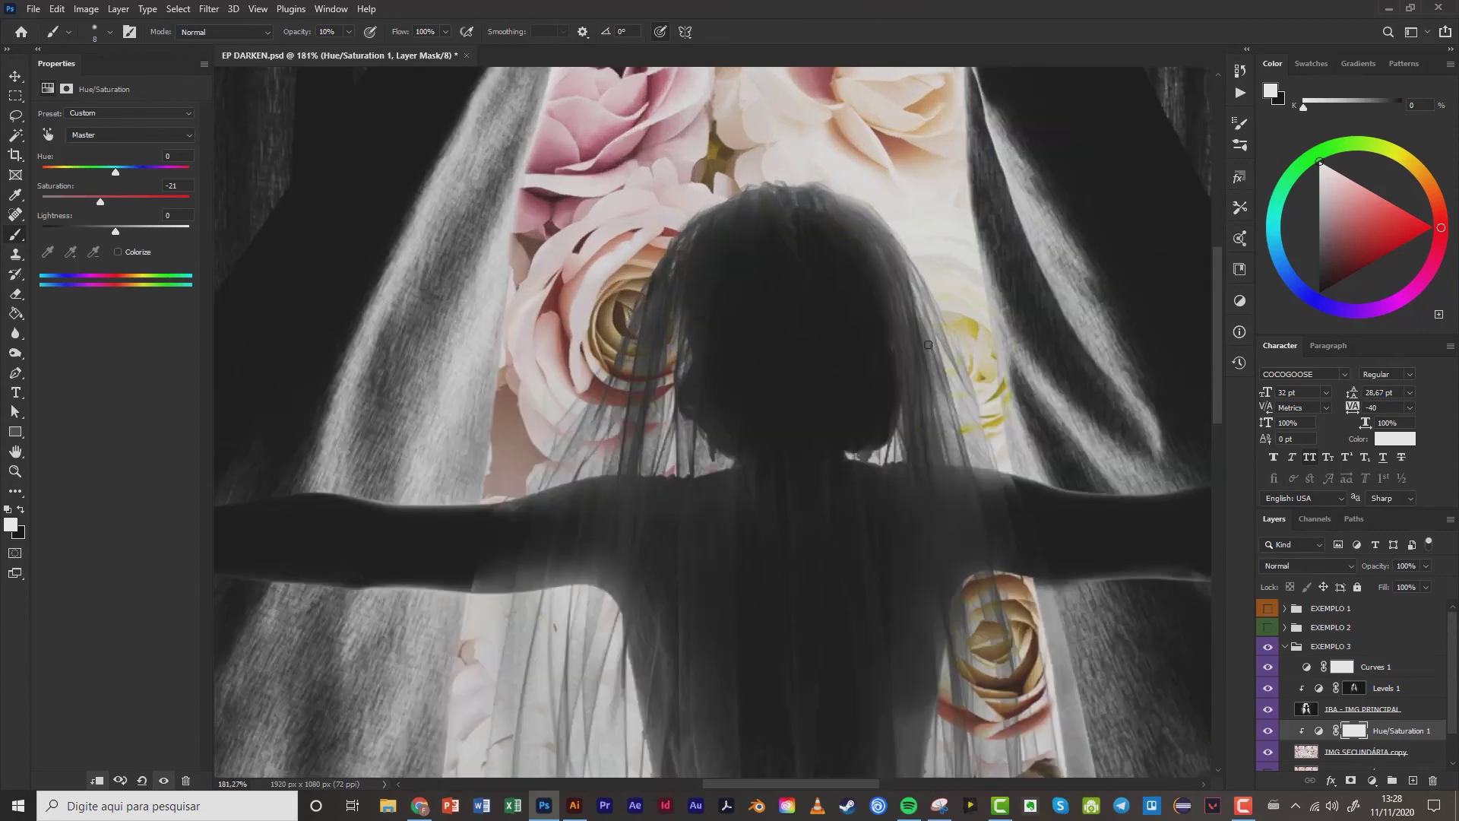
left_click(1268, 731)
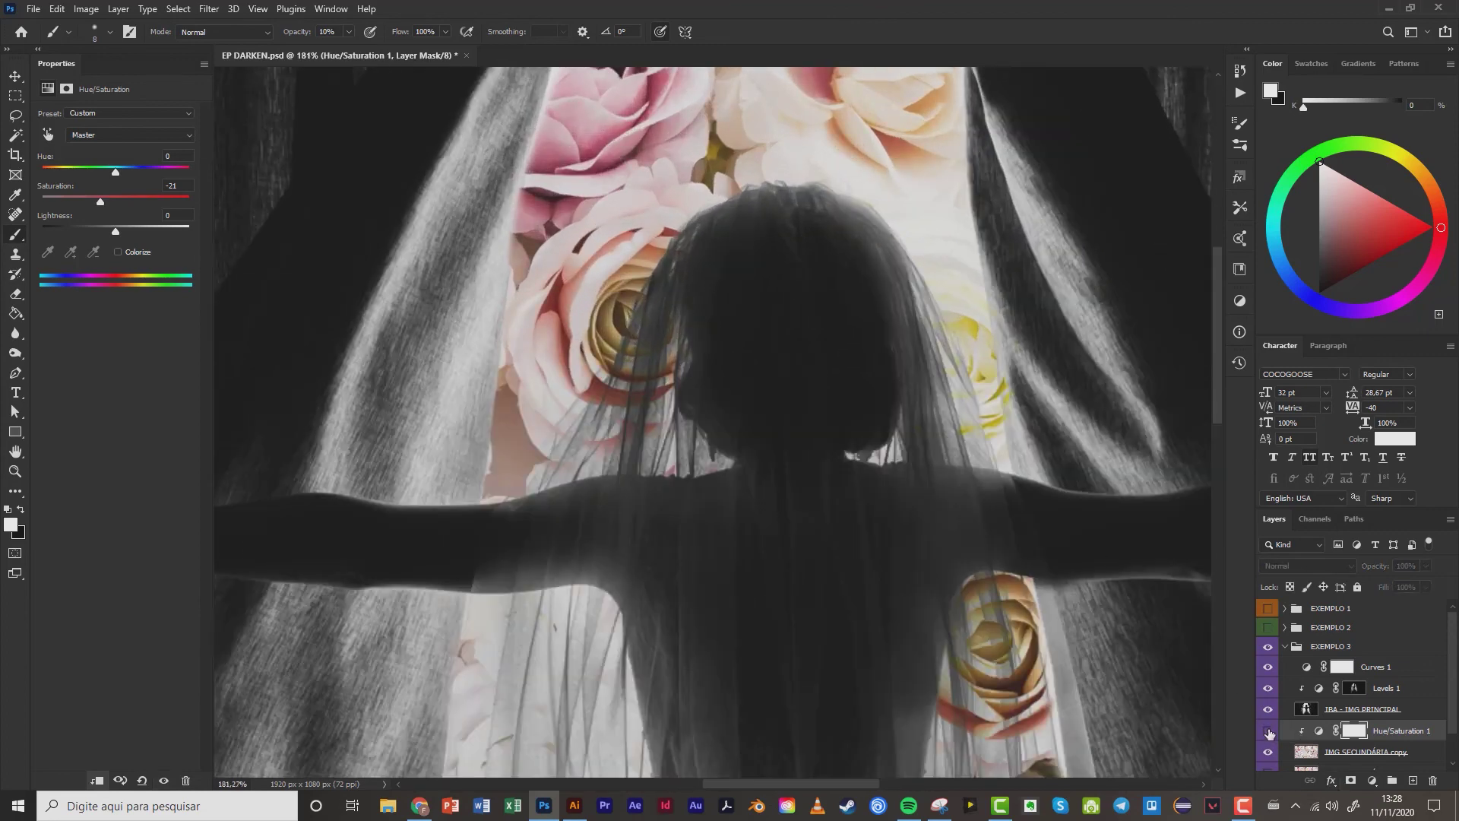
left_click(1268, 731)
left_click(1268, 731)
left_click(1268, 732)
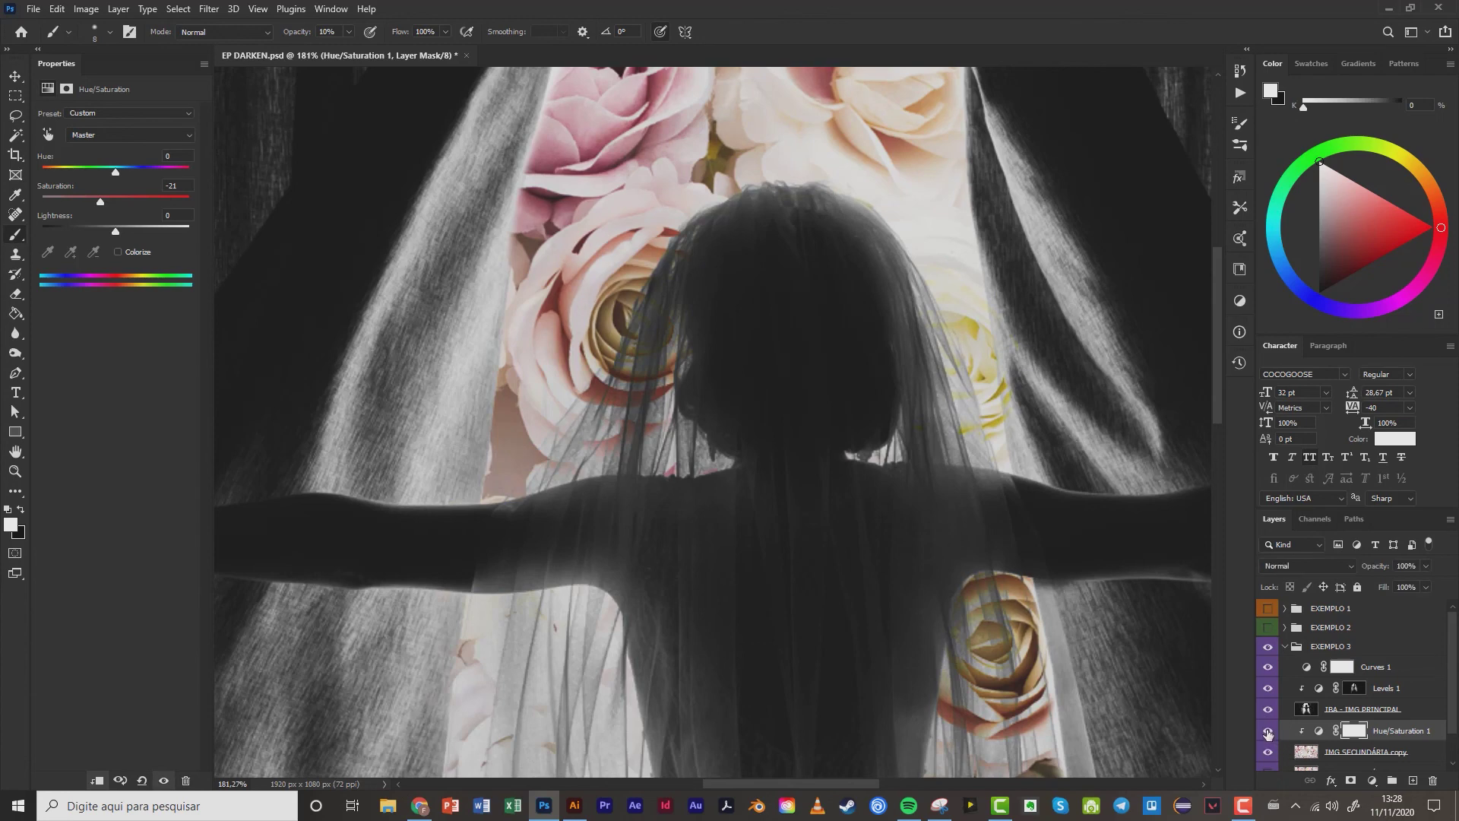
scroll(818, 425, "down", 3)
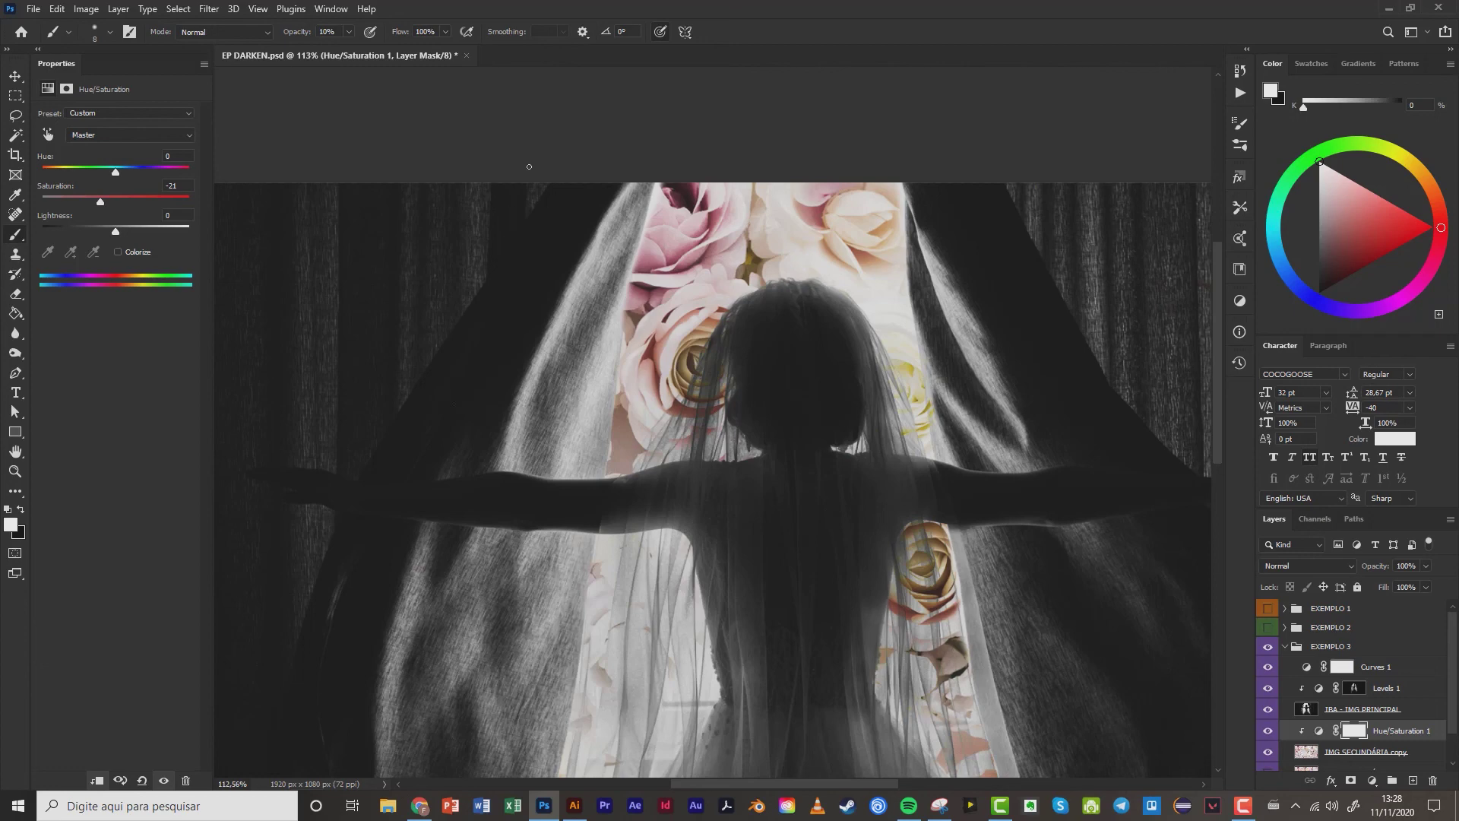
scroll(715, 247, "up", 4)
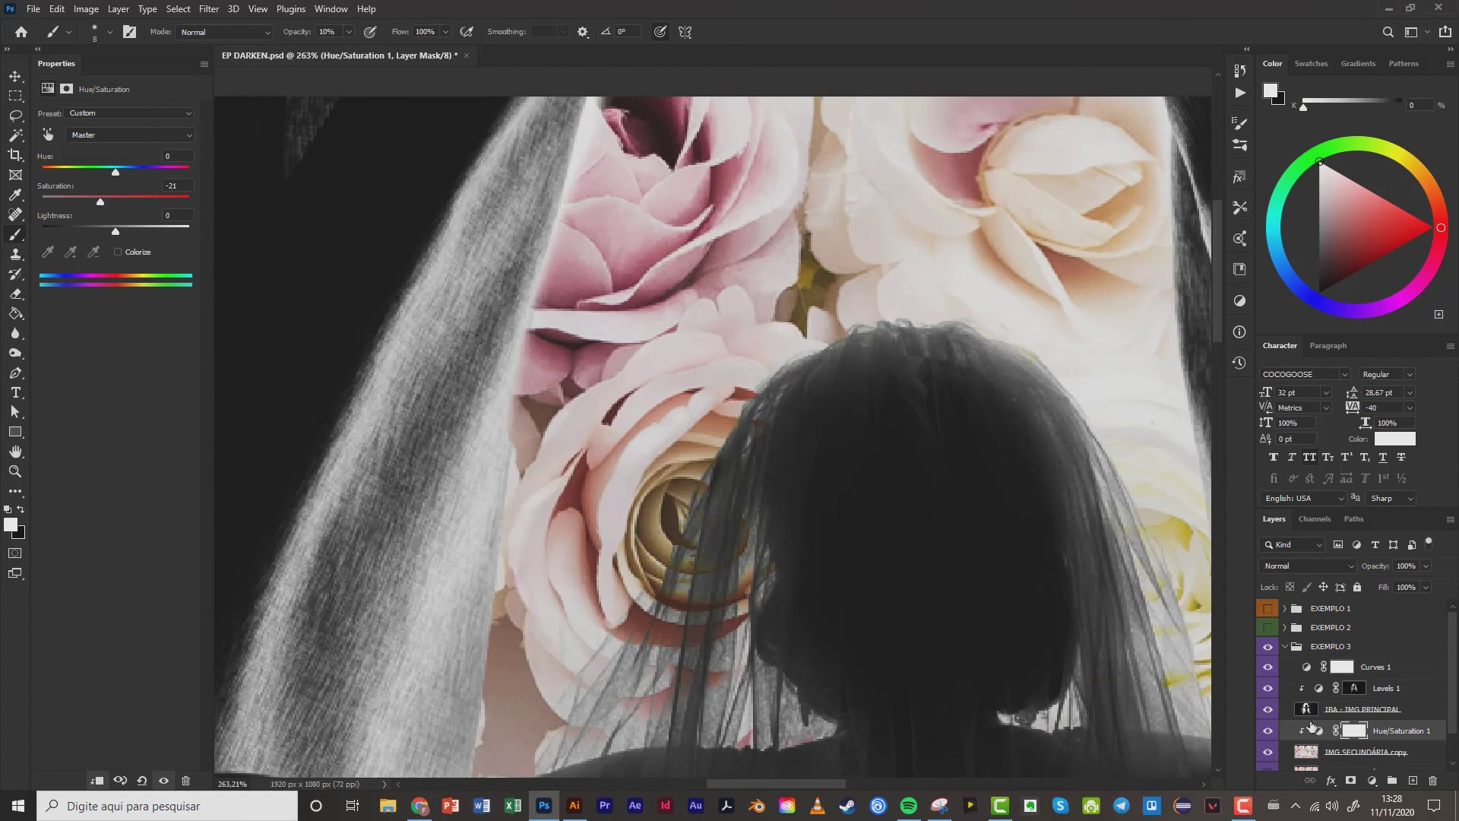
Toggle the Hue/Saturation 1 layer off and on again to judge its effect on the flower colours.
left_click(1268, 732)
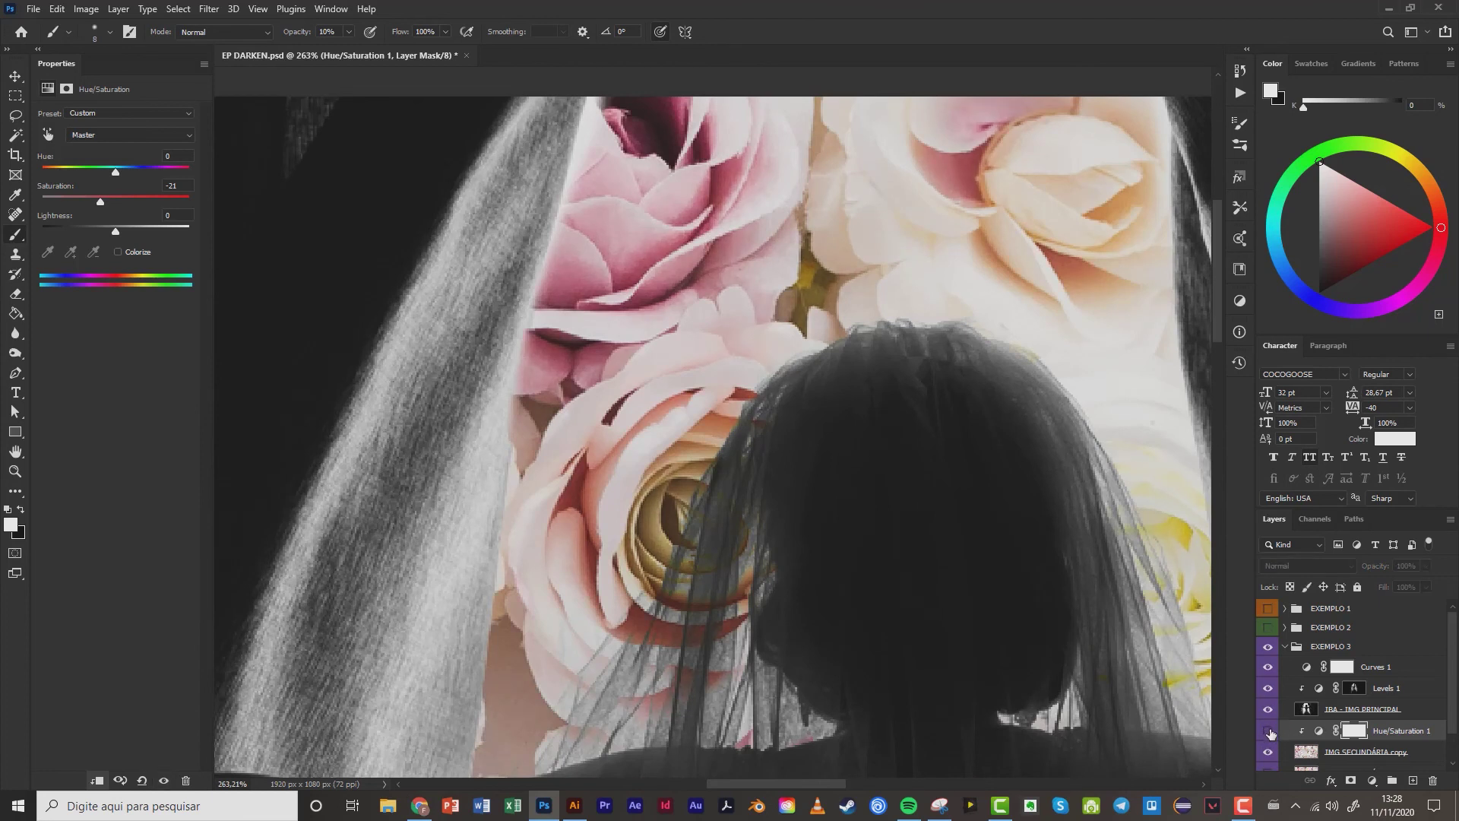
left_click(1268, 731)
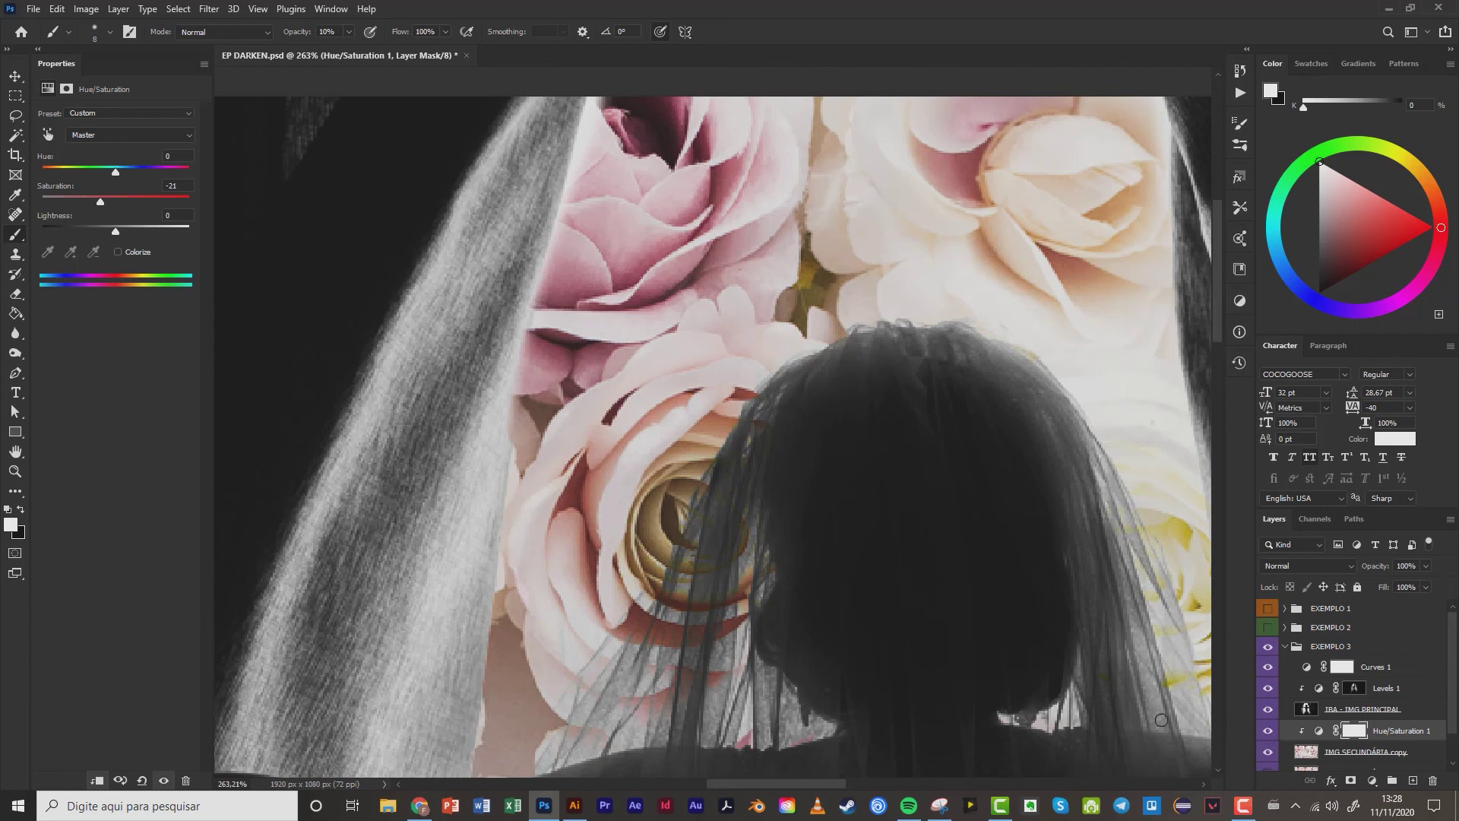
mouse_move(99, 203)
left_mouse_down()
mouse_move(1, 175)
mouse_move(104, 193)
left_mouse_up()
scroll(587, 415, "down", 8)
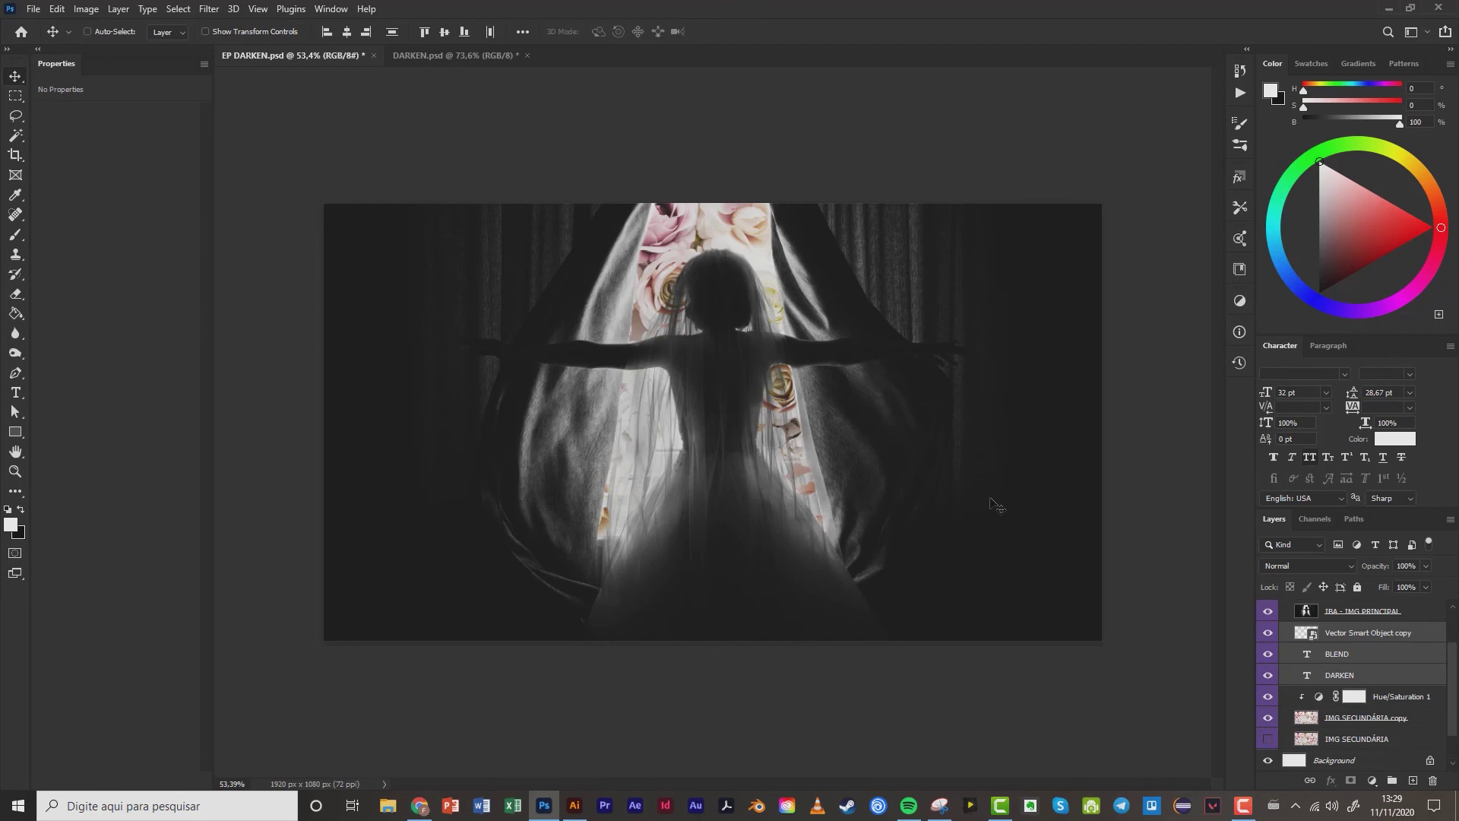
Move the DECFLIX logo to the upper-left corner of the artwork and enlarge it to about 271 × 105 px.
left_click(987, 492, "ctrl")
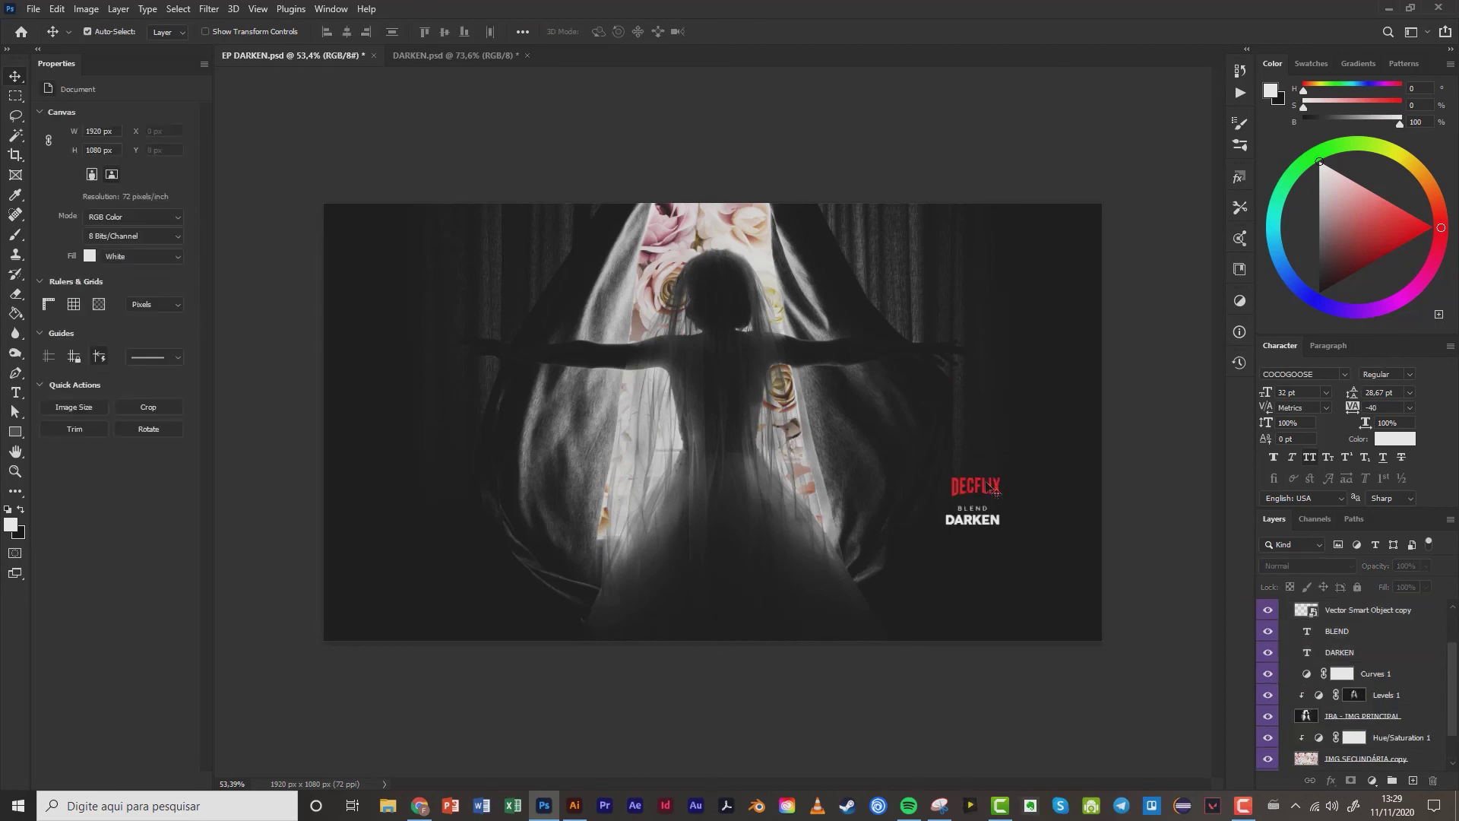
left_click_drag(987, 492, 455, 281)
key("ctrl+t")
key("Return")
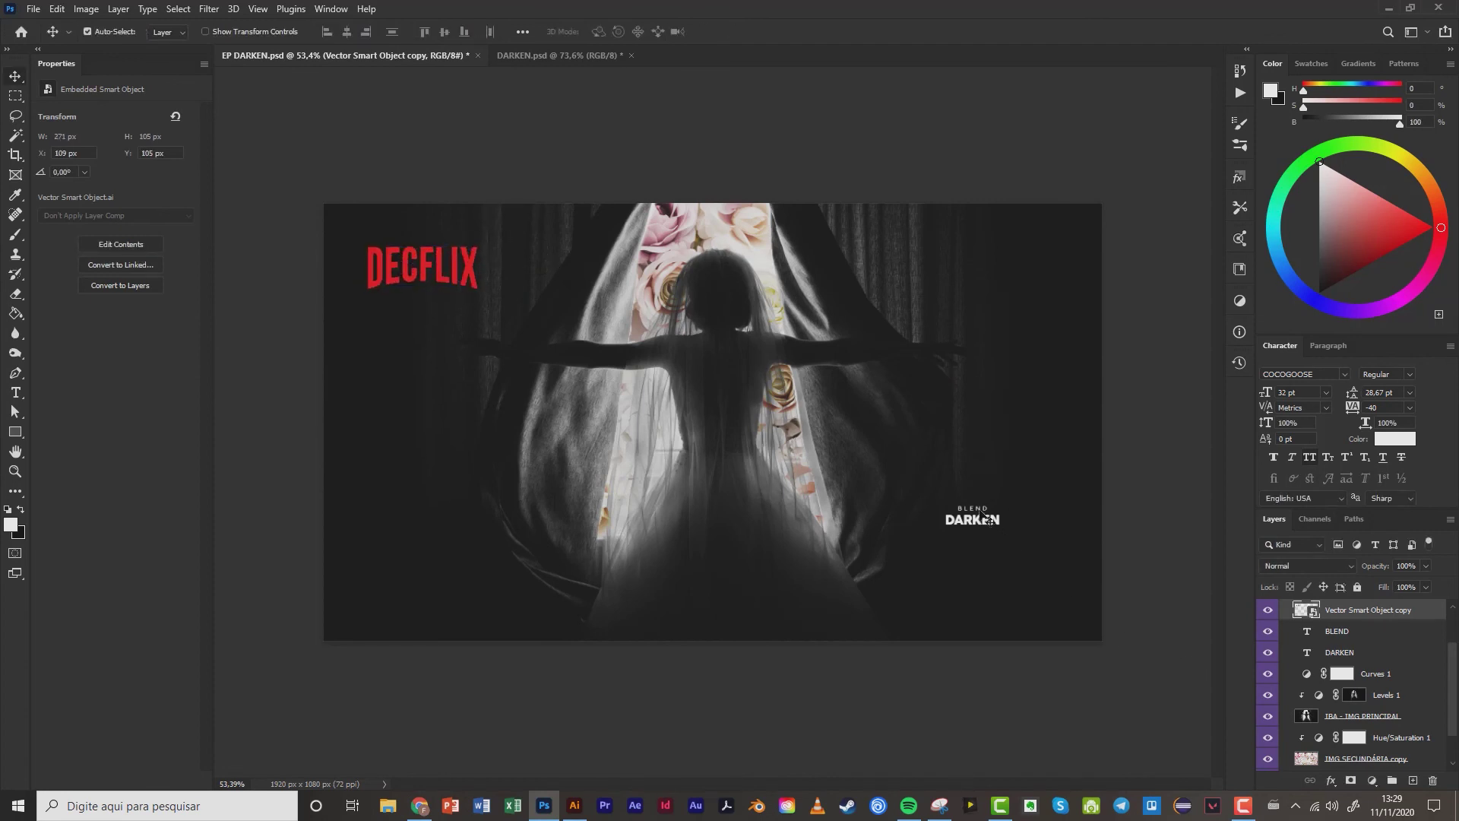
Scale up the BLEND and DARKEN text together in the lower-right corner of the artwork to about 283 × 98 px.
left_click(980, 509)
left_click(984, 525, "shift")
key("ctrl+t")
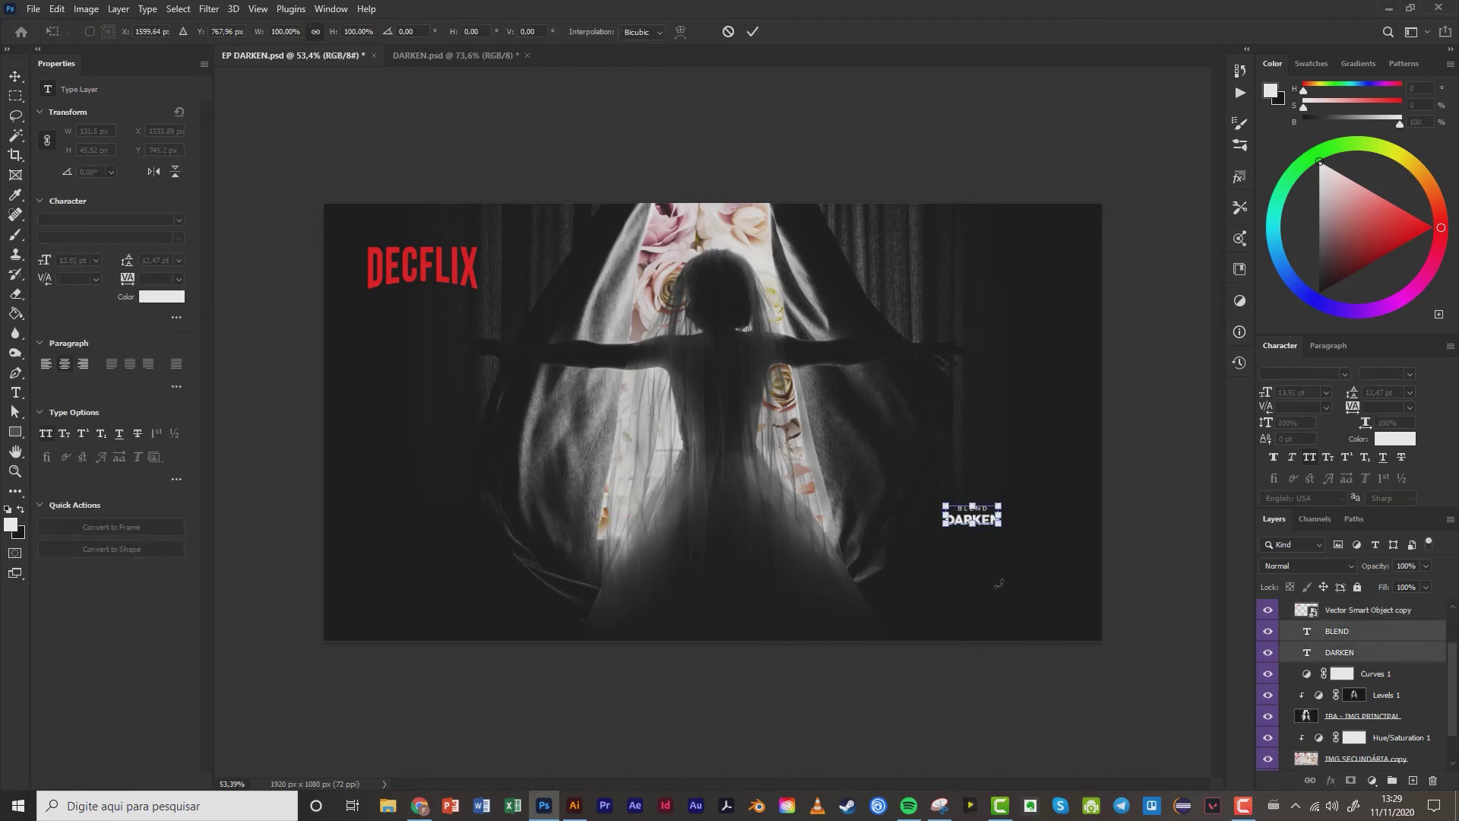
left_click_drag(1001, 526, 1028, 582)
key("Return")
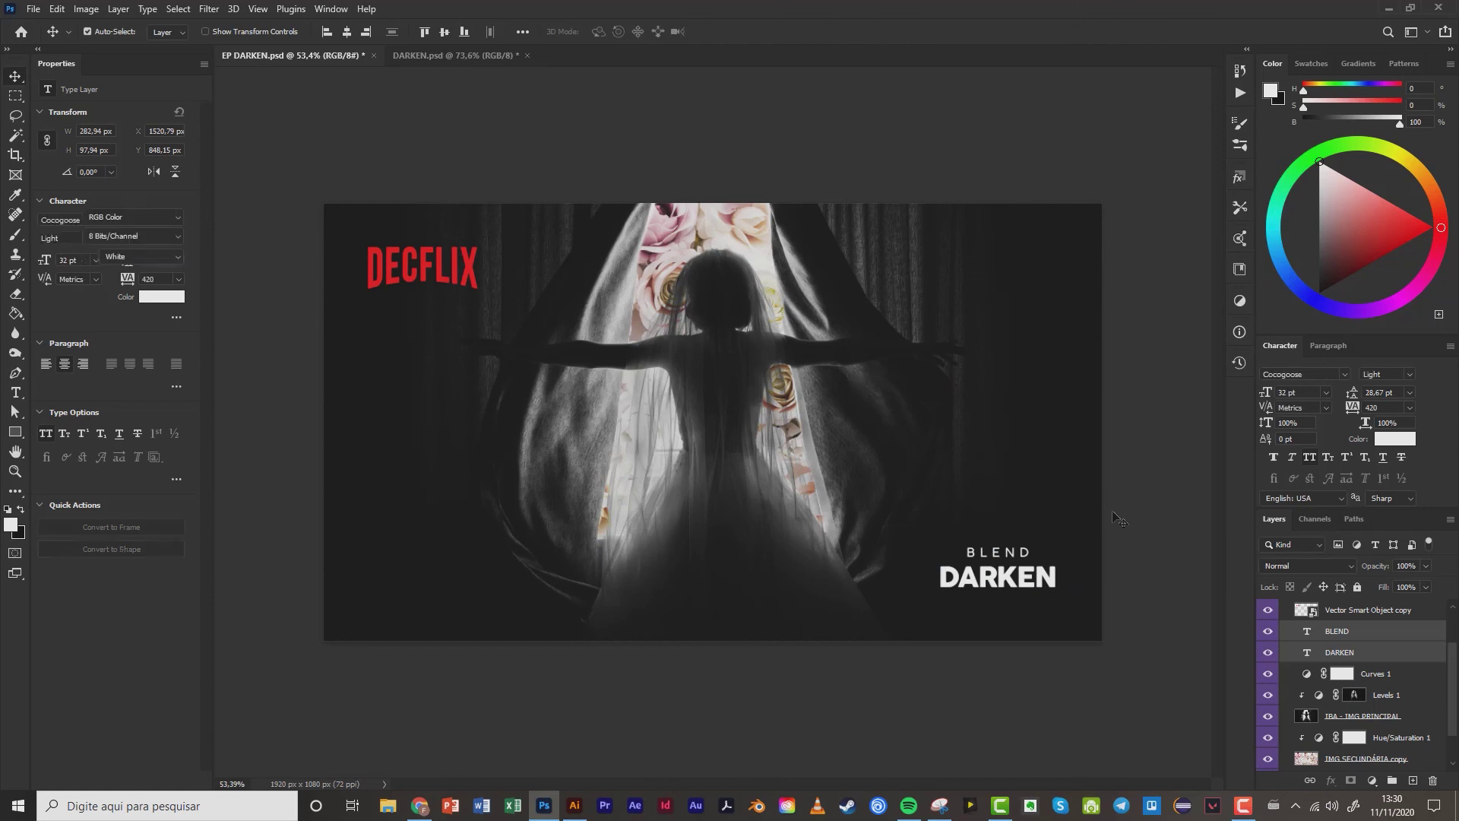
Add a new Curves adjustment layer directly above Curves 1, below the title text.
left_click(760, 423)
scroll(760, 424, "down", 3)
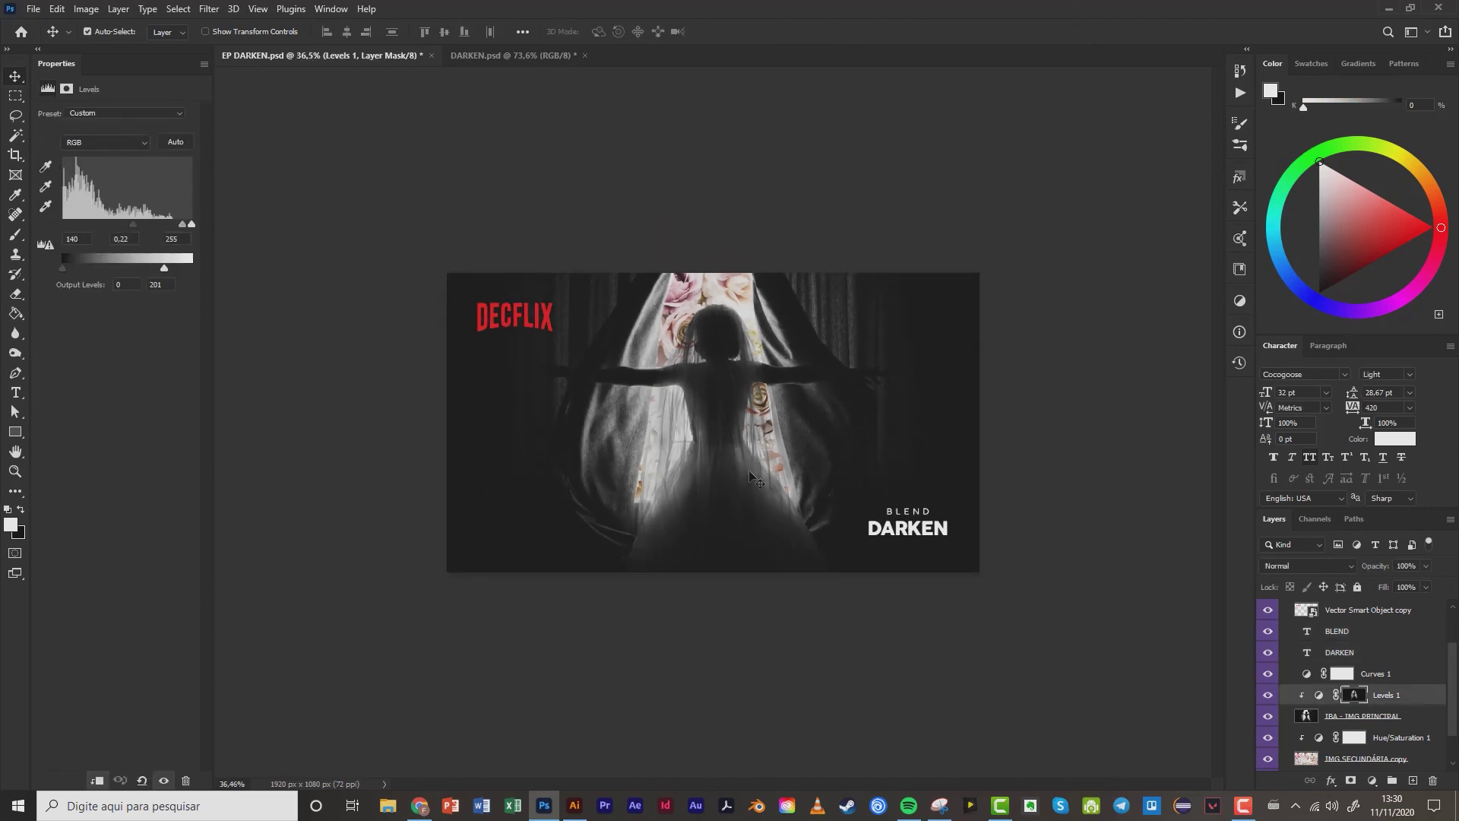
left_click_drag(819, 225, 600, 541)
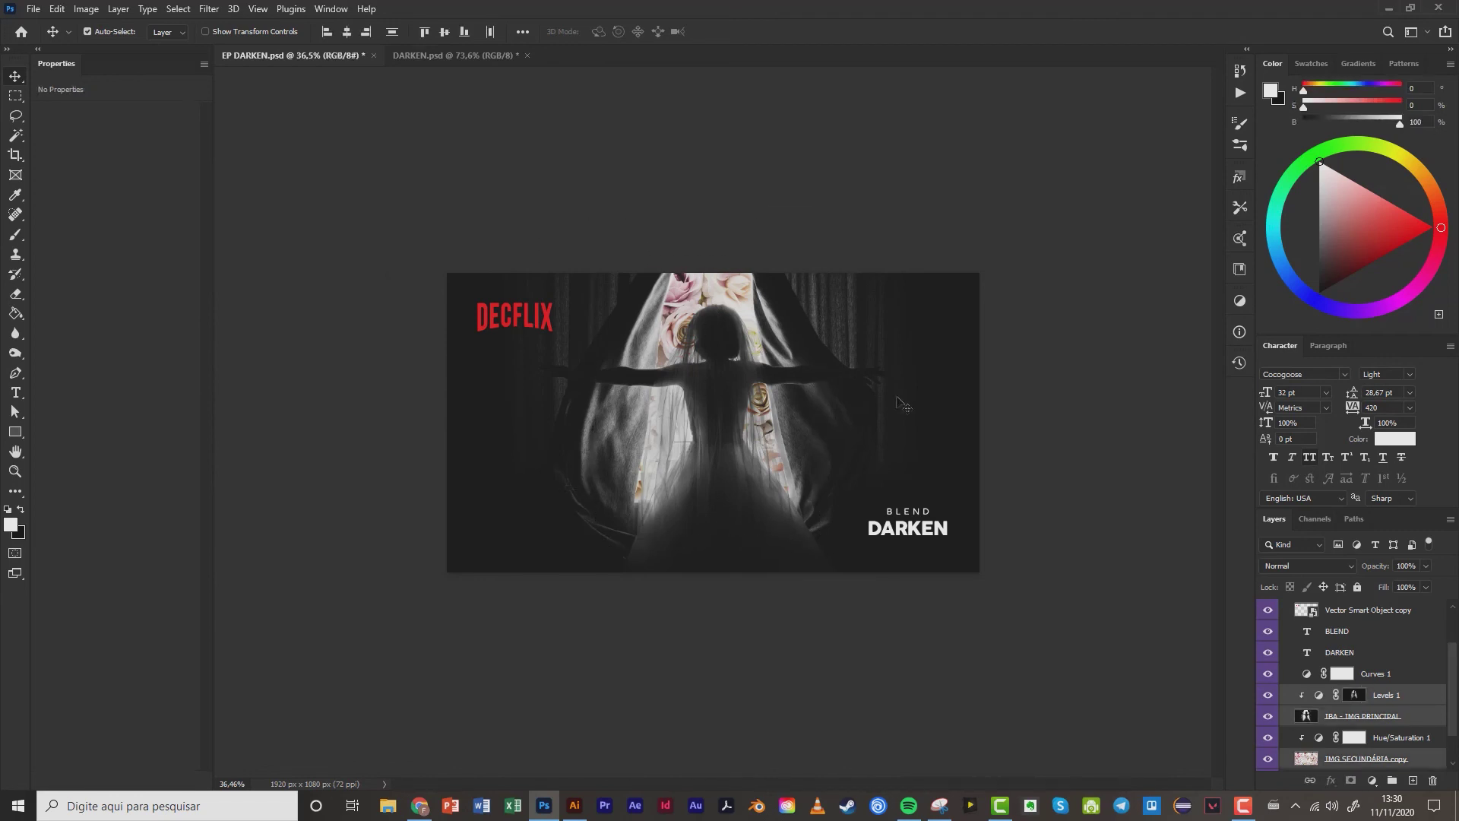
key("alt+bracketright")
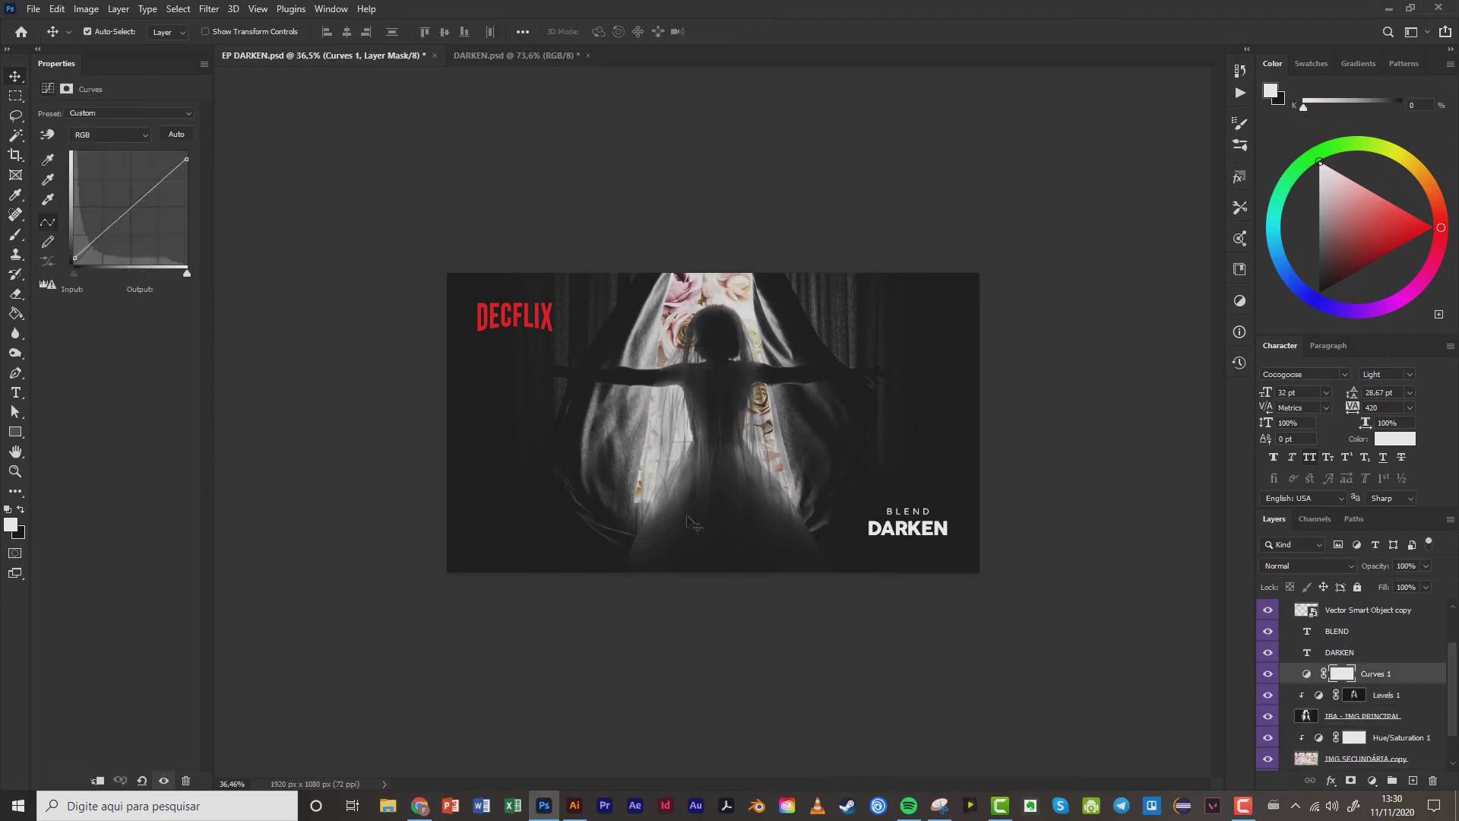
left_click(1373, 782)
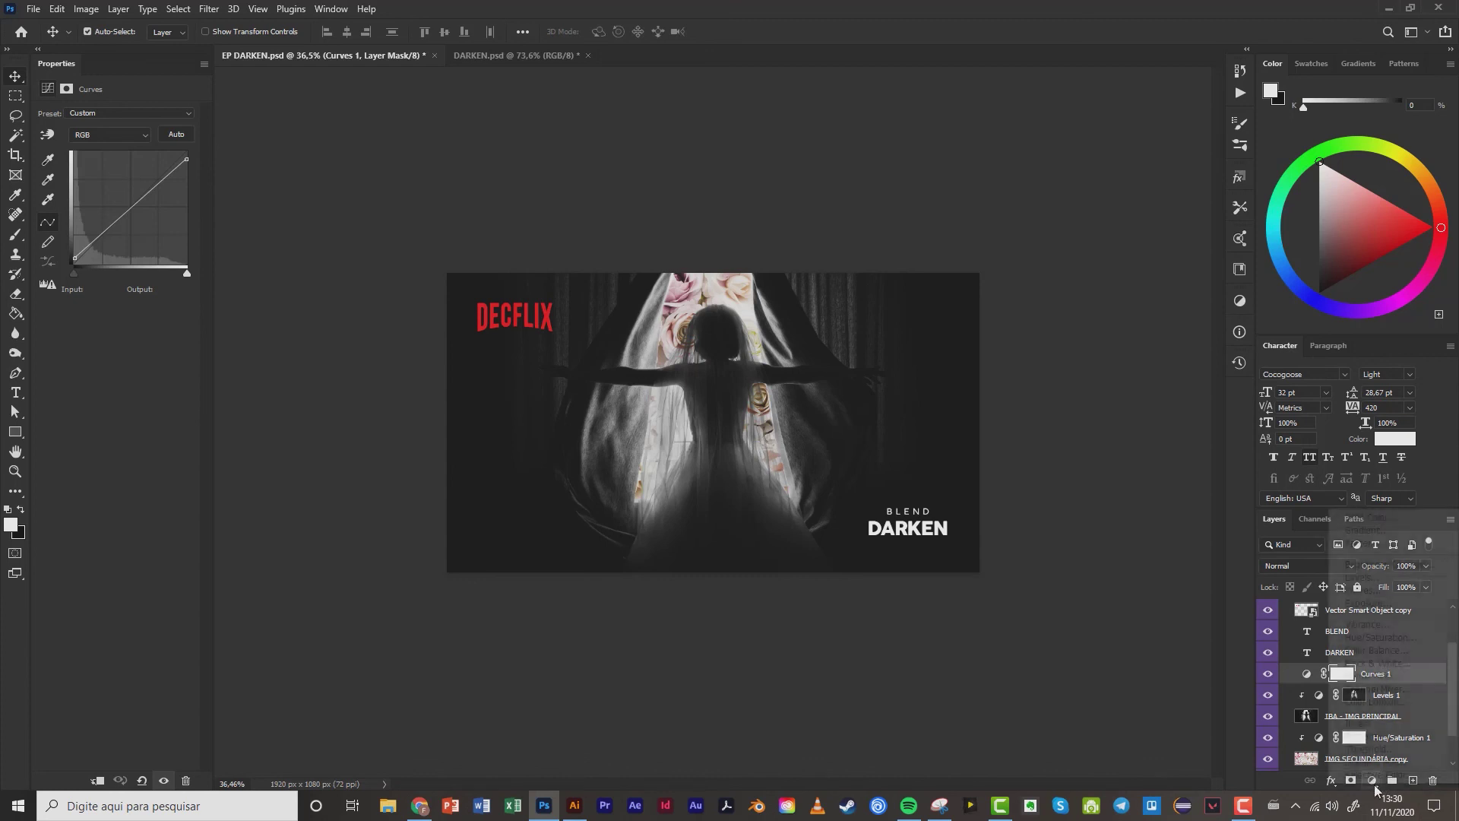
left_click(1398, 590)
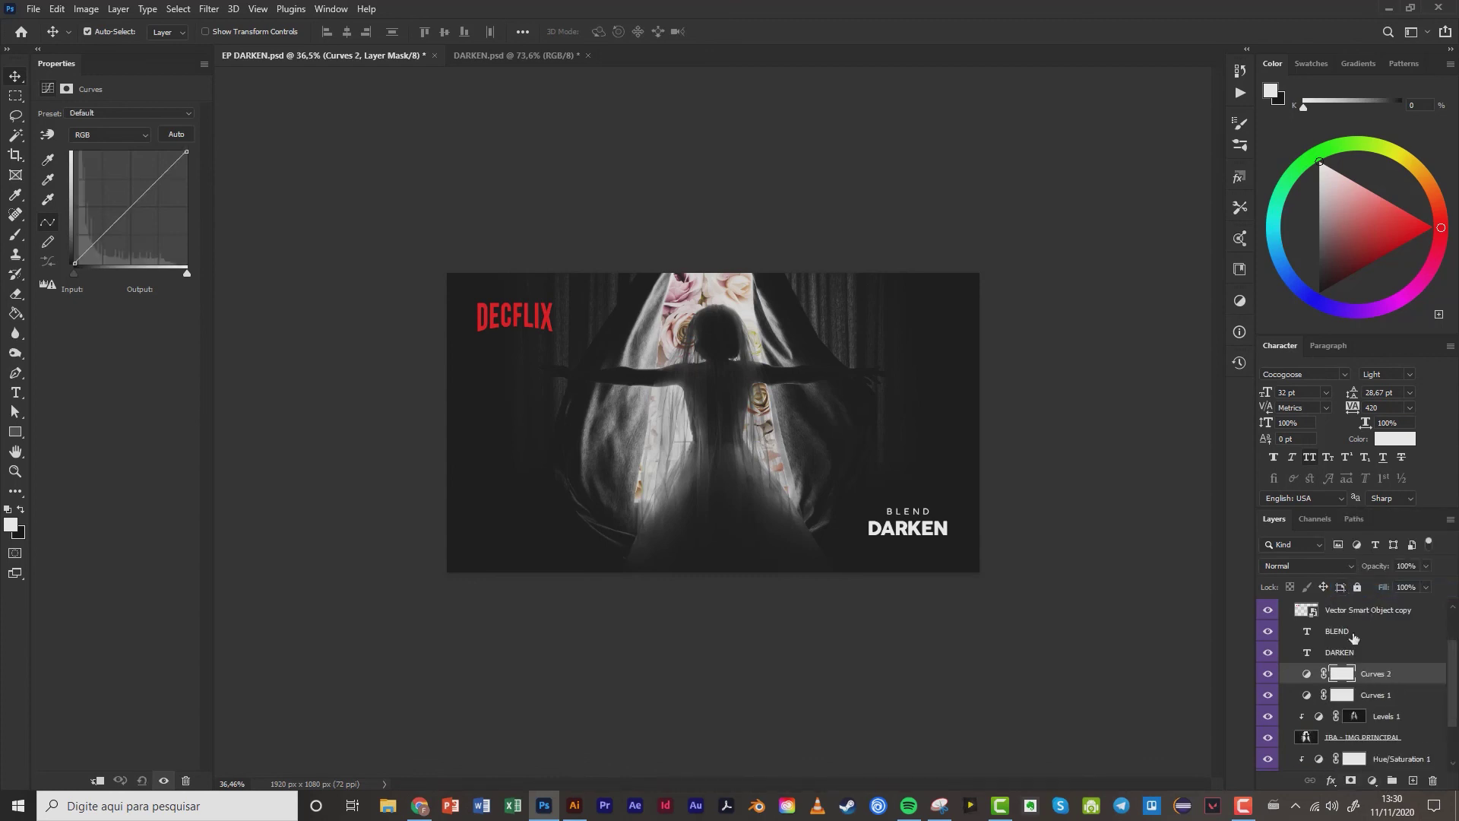
Lower the Blue channel's white point in the Curves 2 adjustment to an output of 226.
left_click(110, 134)
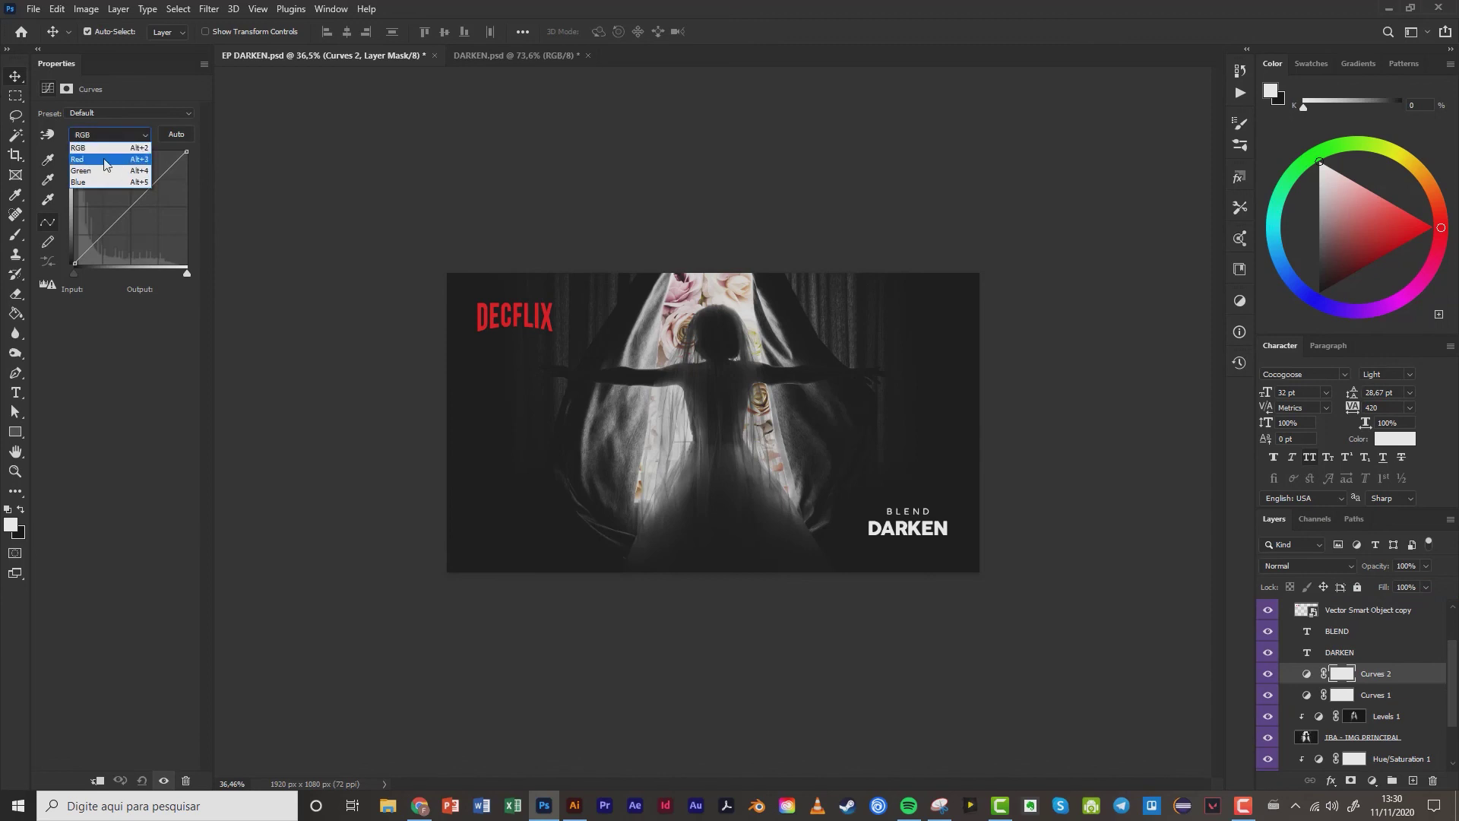
left_click(102, 181)
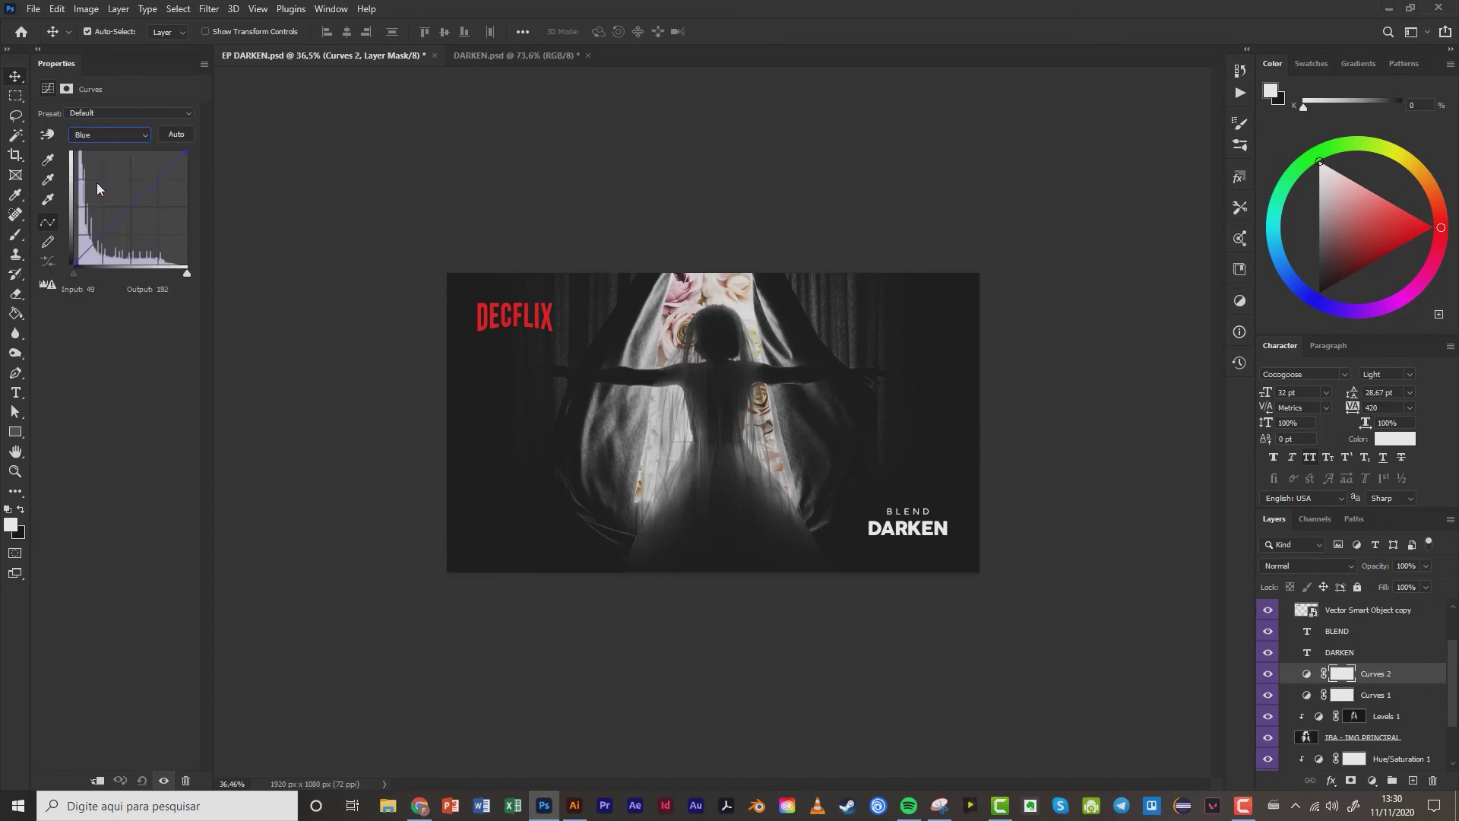
left_click(186, 152)
left_click_drag(187, 151, 220, 165)
Set the Red channel's white point in Curves 2 to input 243, output 255, and check the warmer tone.
left_click(114, 135)
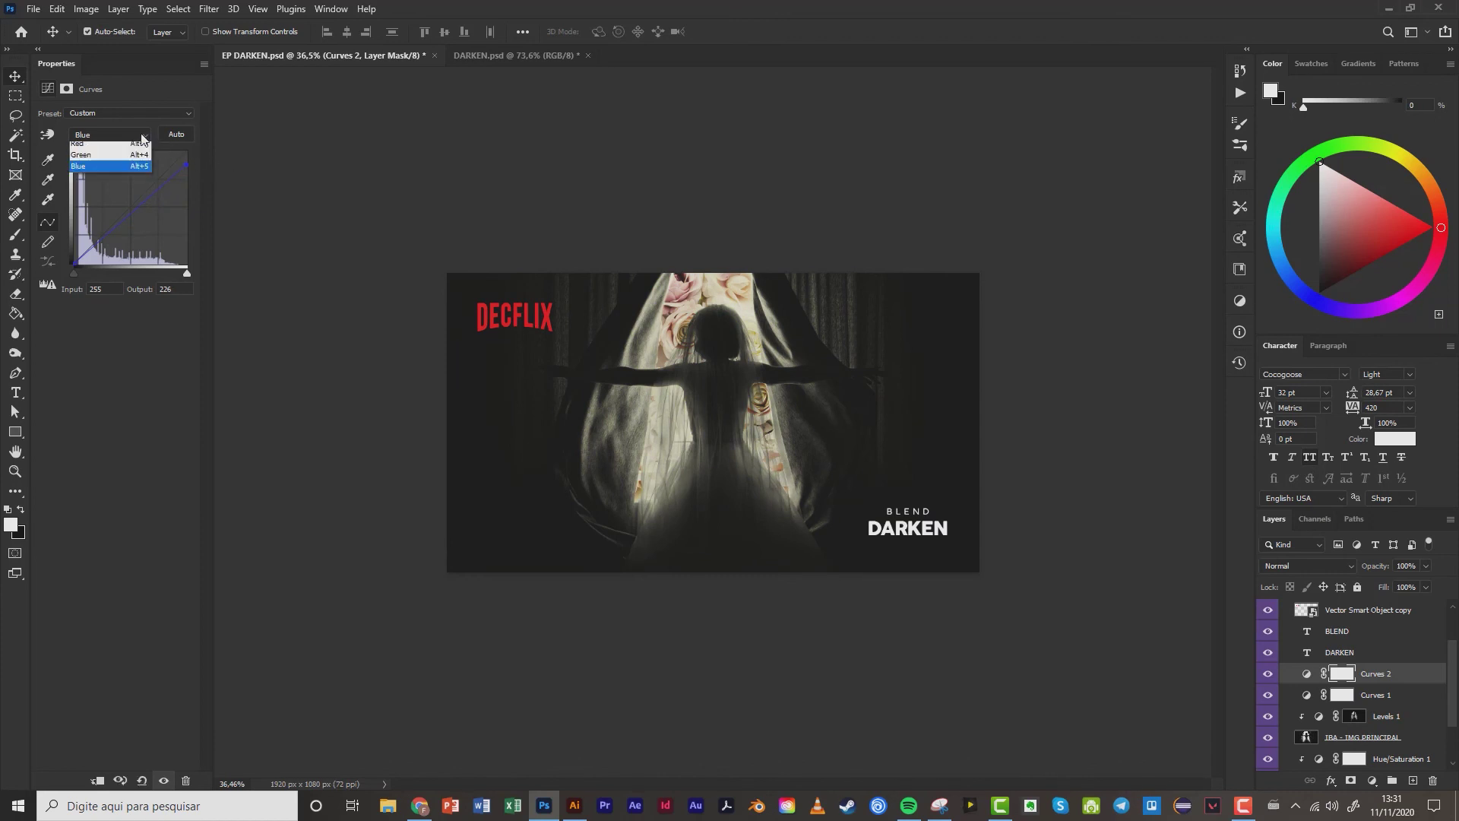
left_click(109, 168)
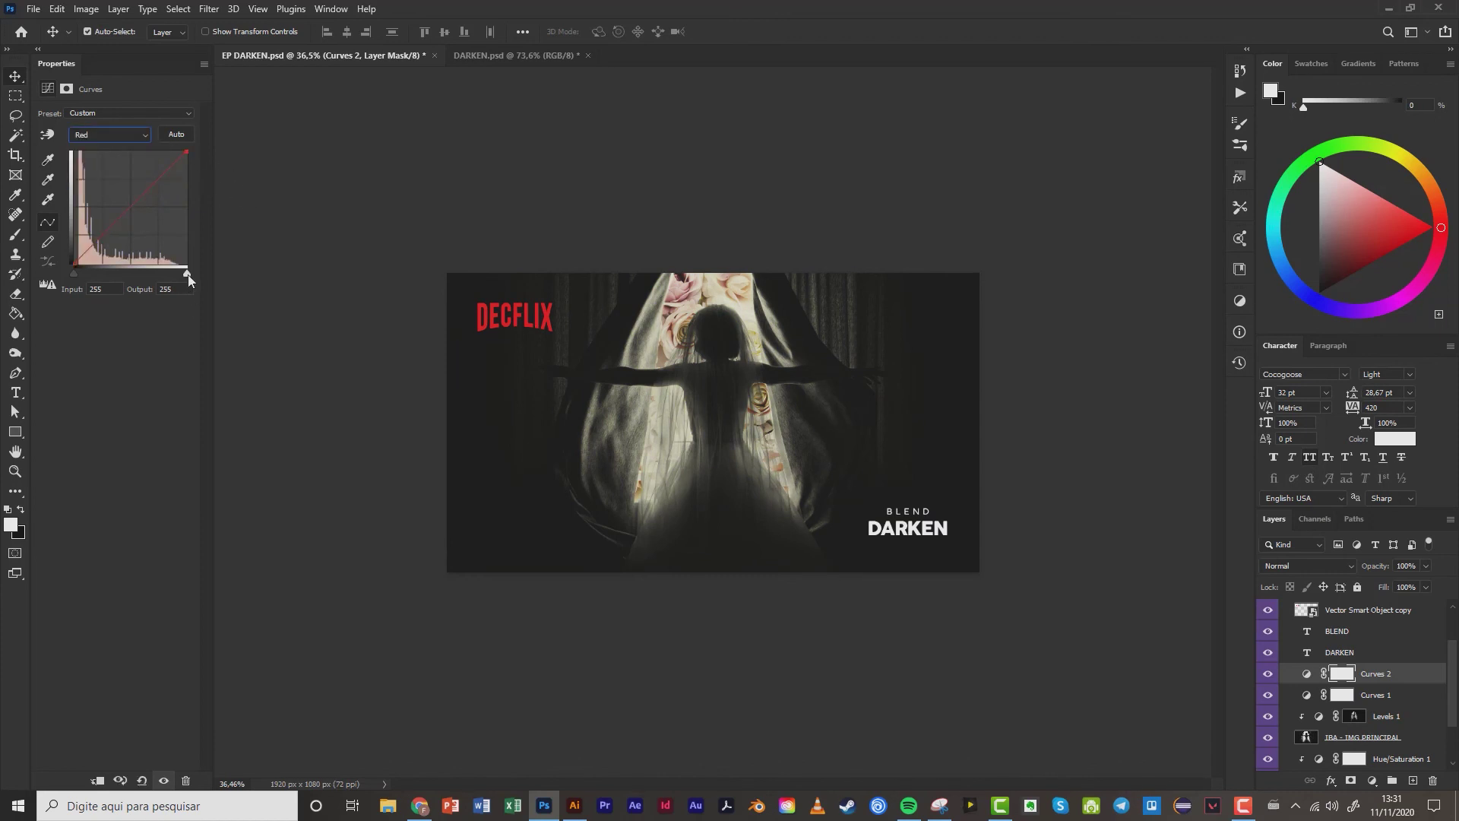
left_click_drag(186, 275, 182, 275)
left_click_drag(181, 150, 179, 151)
left_click_drag(183, 272, 180, 273)
scroll(760, 402, "up", 5)
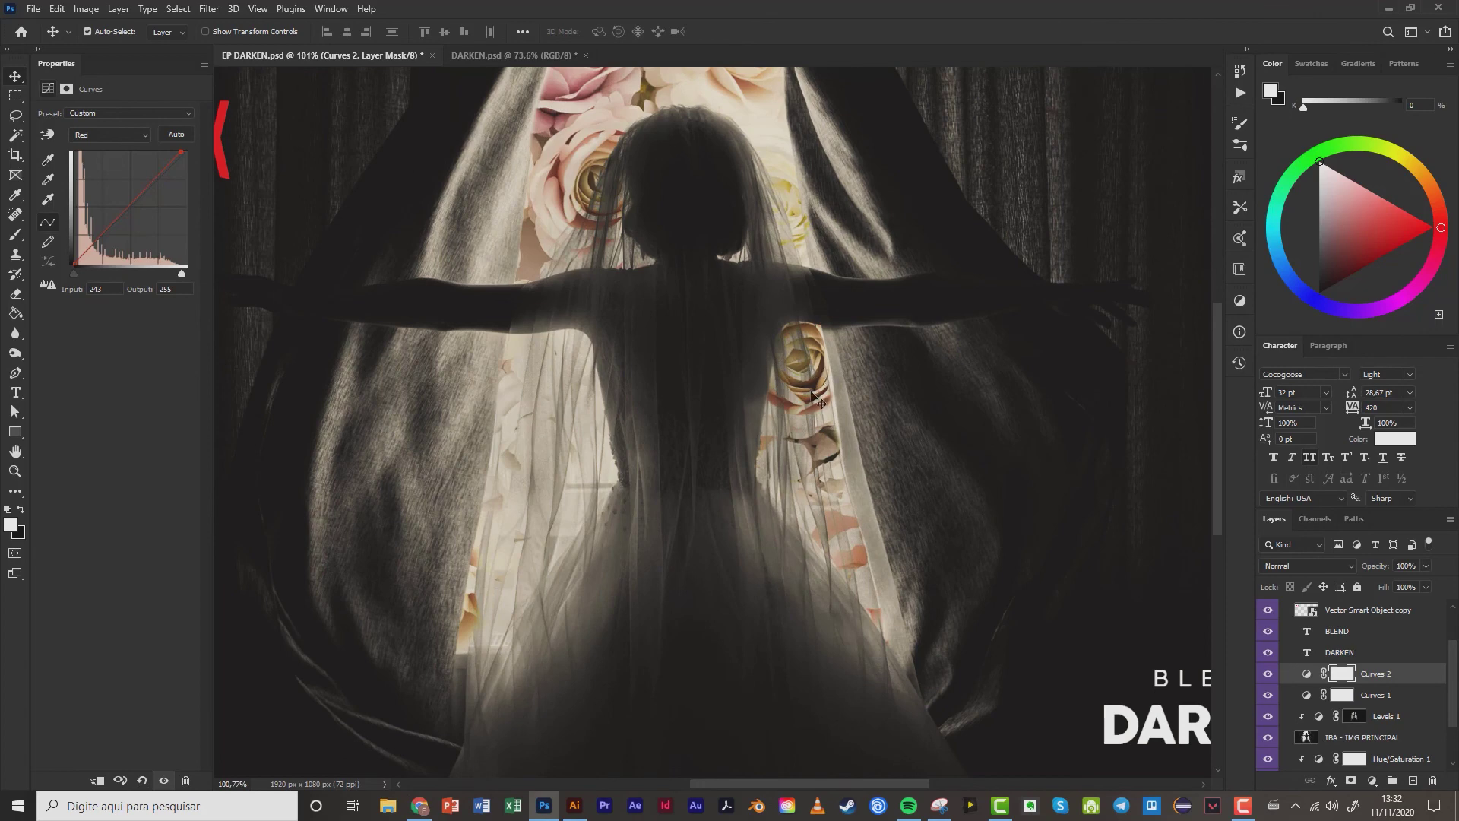
scroll(807, 396, "down", 2)
scroll(805, 396, "down", 2)
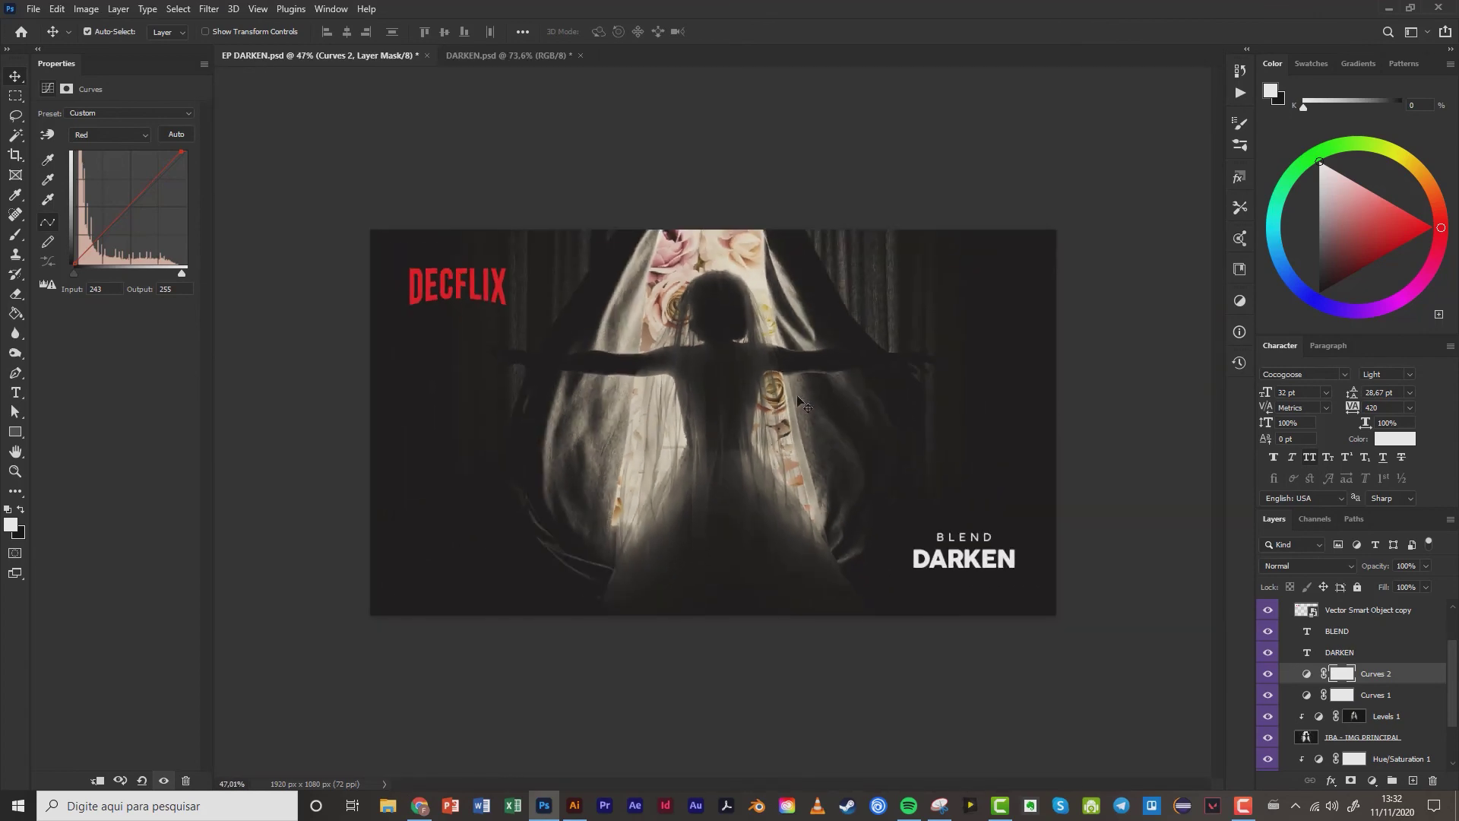